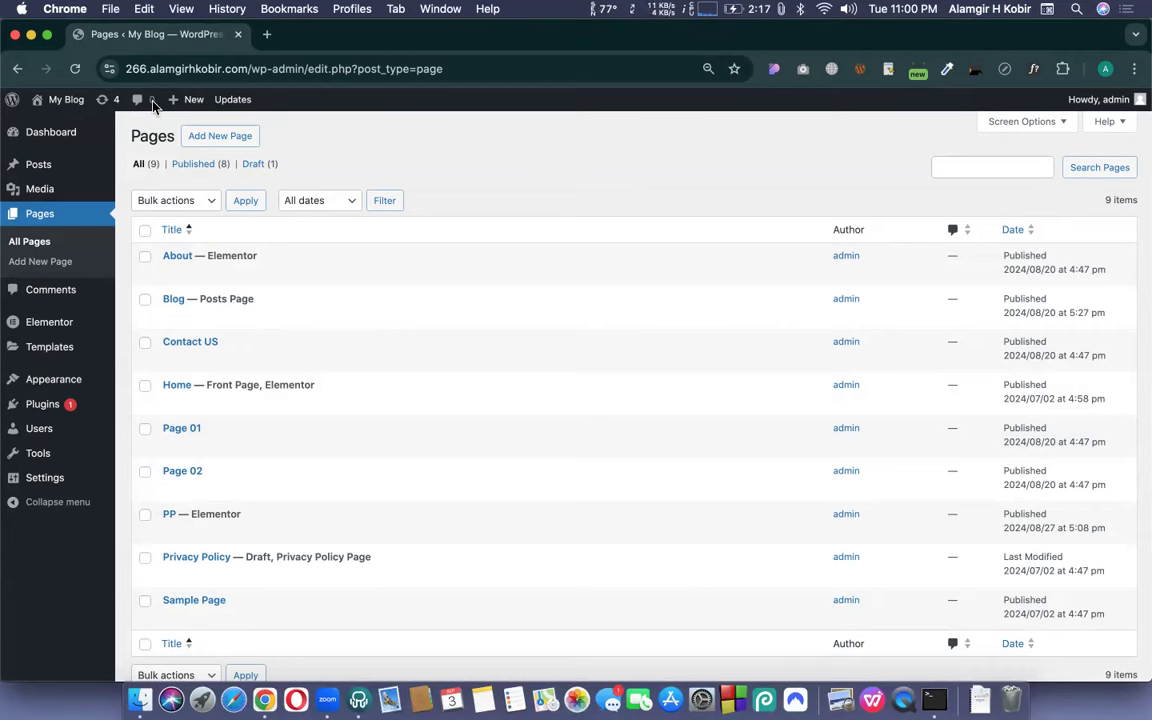
# - Search Google images for 'contact us page', preview the HubSpot example, then return to WordPress Pages
pyautogui.moveTo(66, 103)
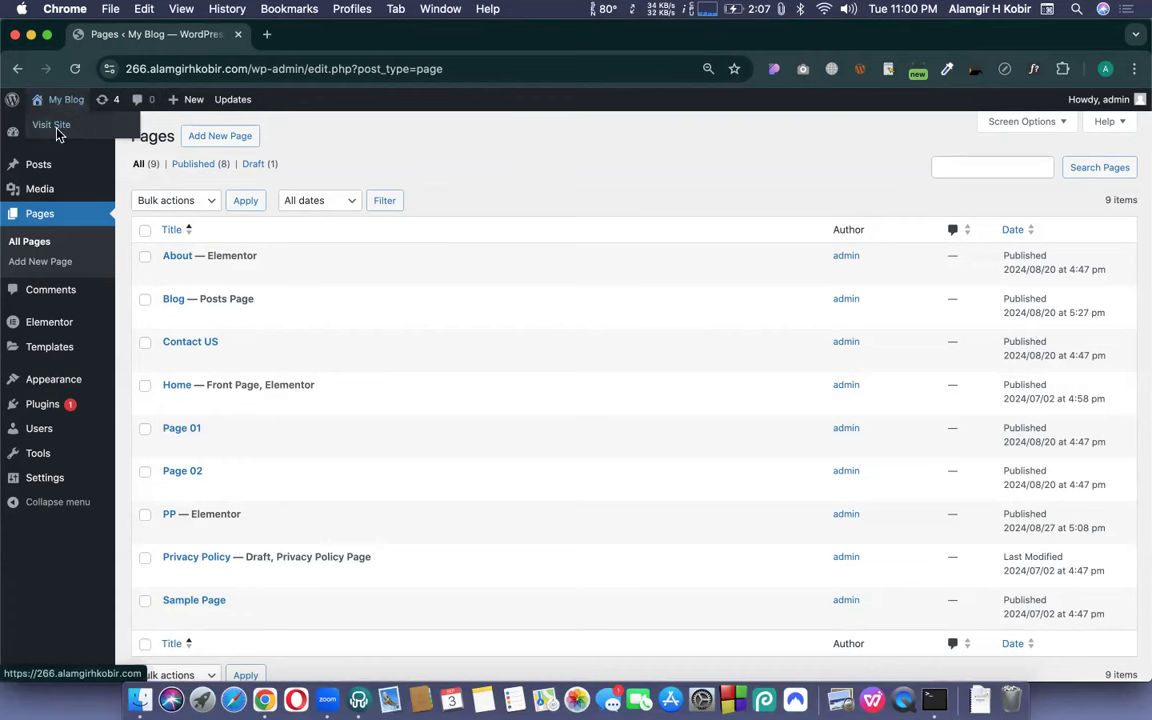
pyautogui.click(267, 37)
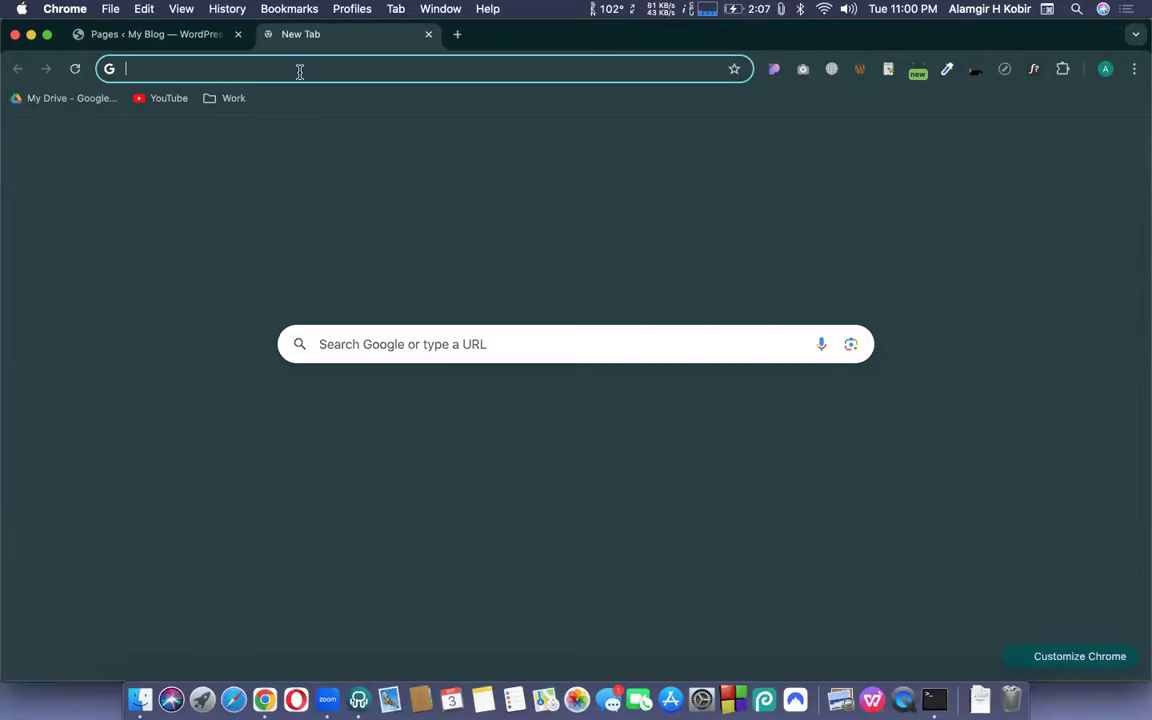
pyautogui.write('conta')
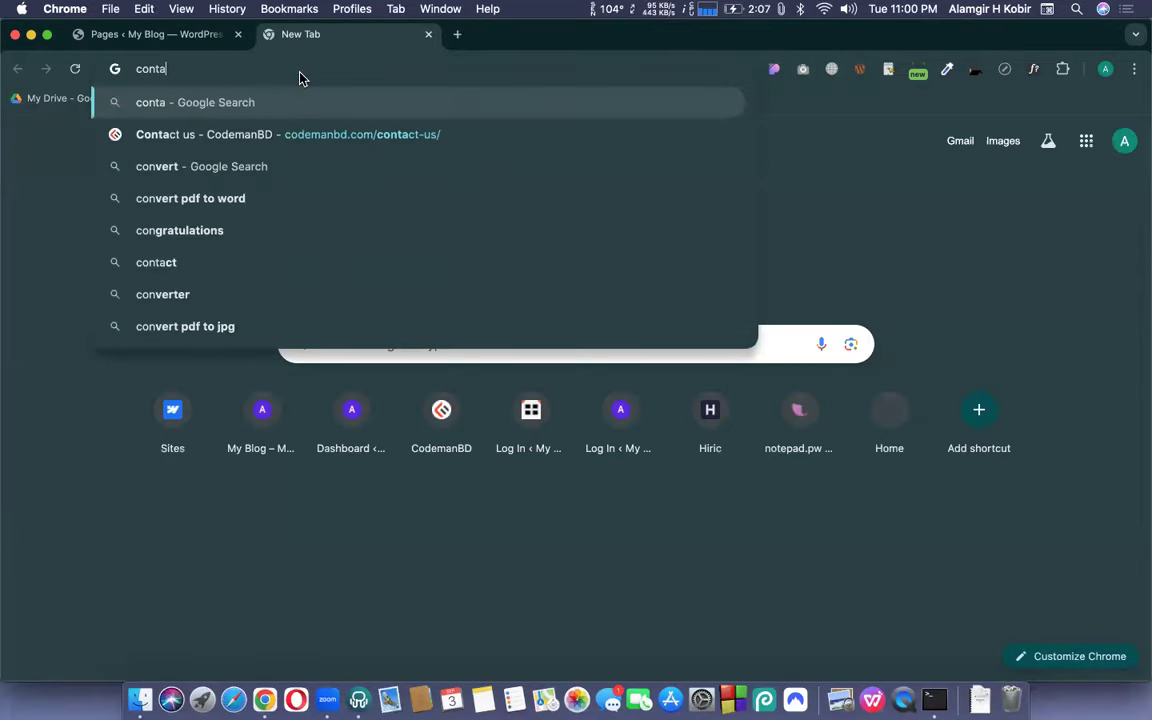
pyautogui.write('ct u s')
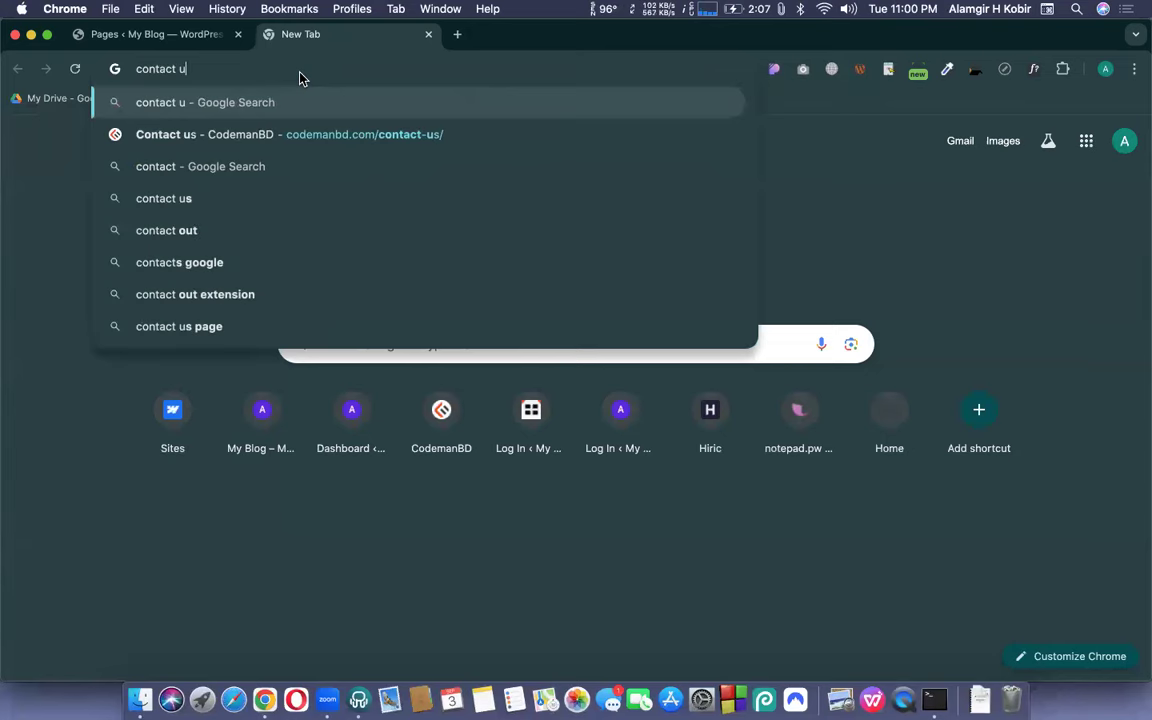
pyautogui.press('BackSpace')
pyautogui.press('BackSpace')
pyautogui.write('s pa')
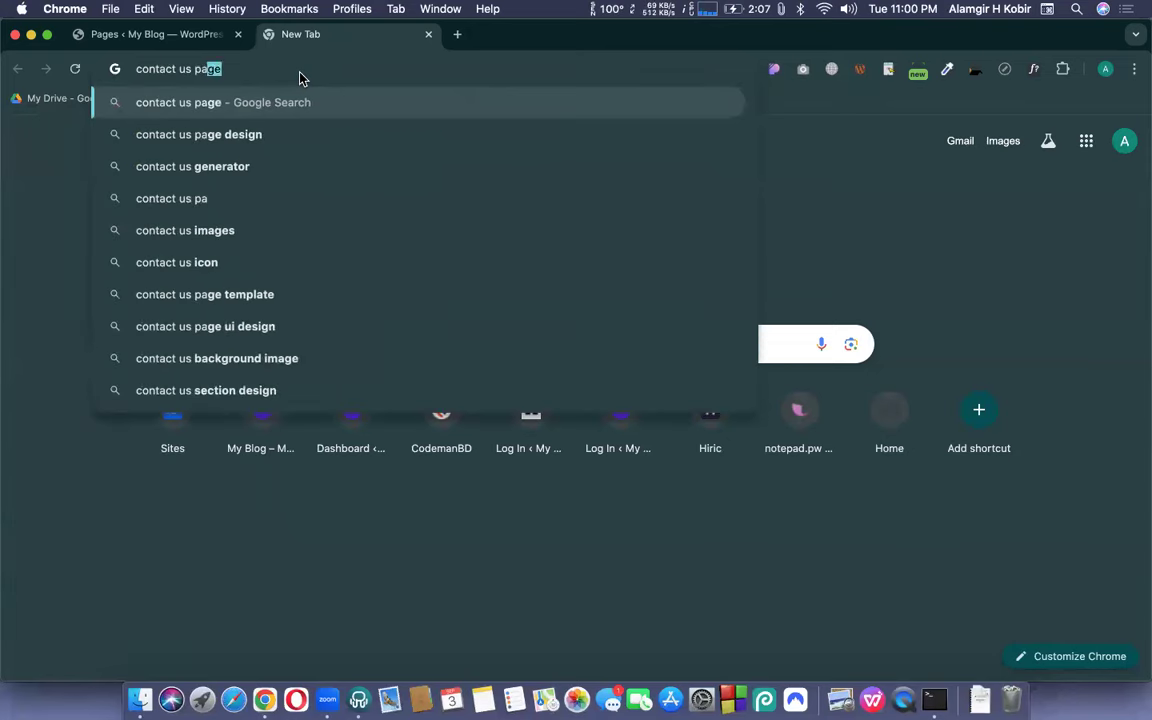
pyautogui.press('Return')
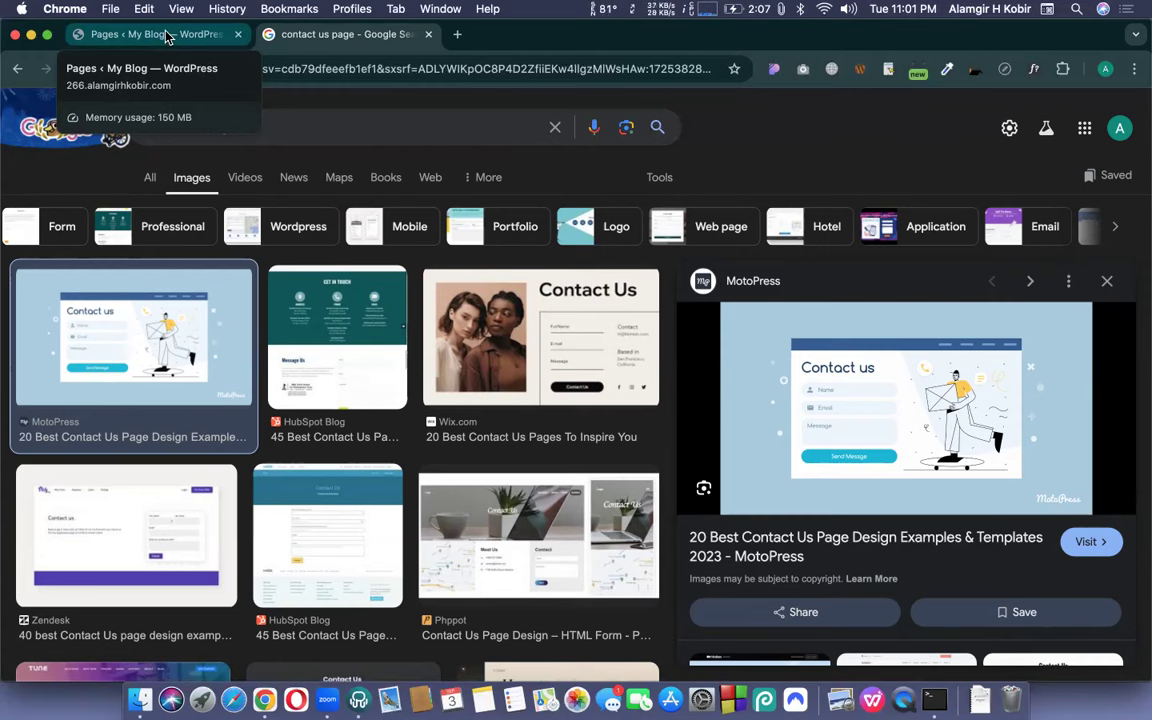
pyautogui.click(344, 342)
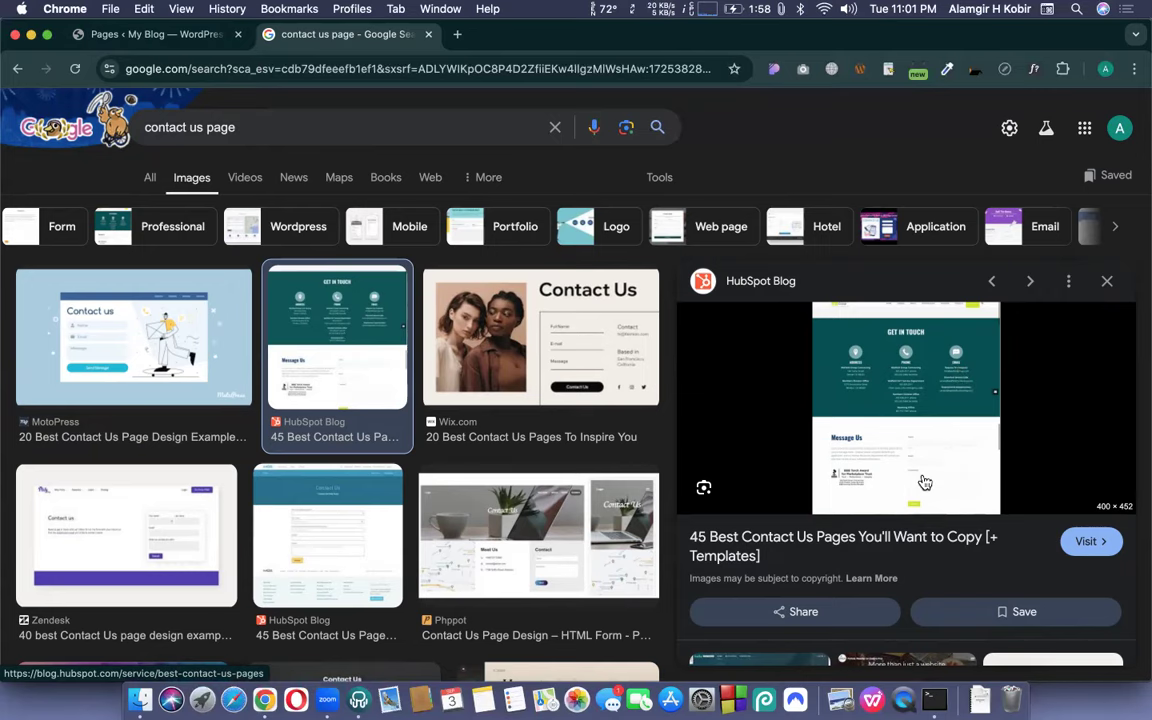
pyautogui.click(97, 33)
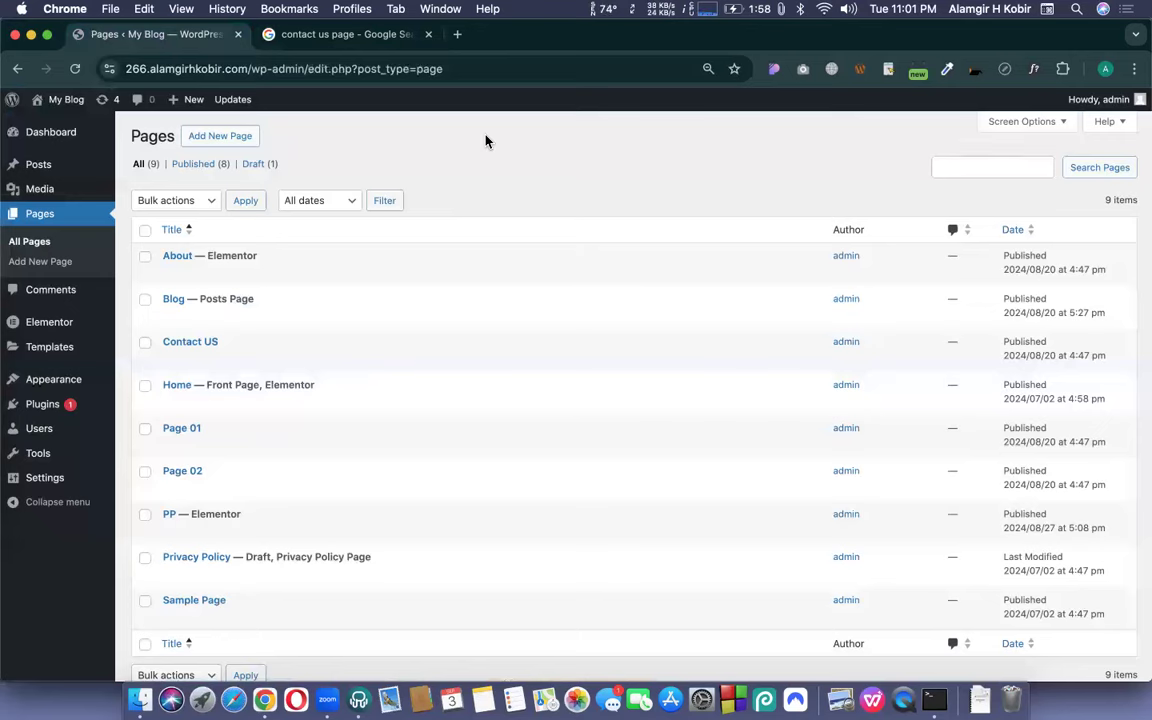
# - Edit the Contact US page from the Pages list and launch it in Elementor
pyautogui.scroll(-2, 420, 300)
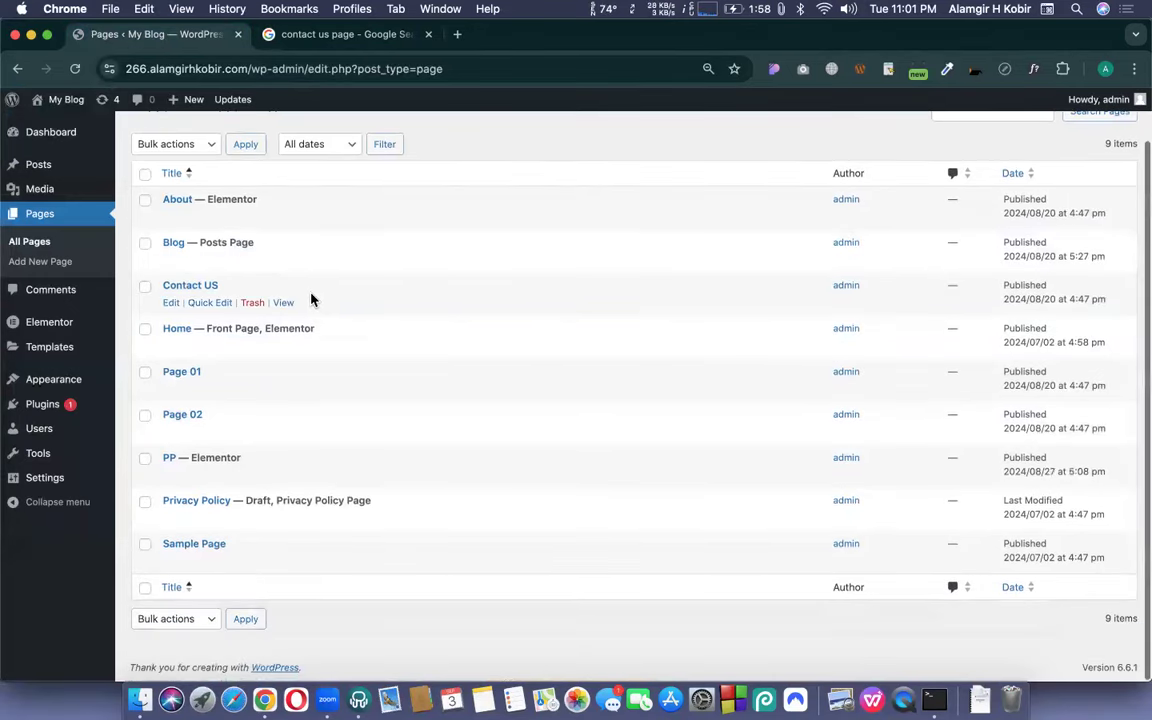
pyautogui.click(170, 303)
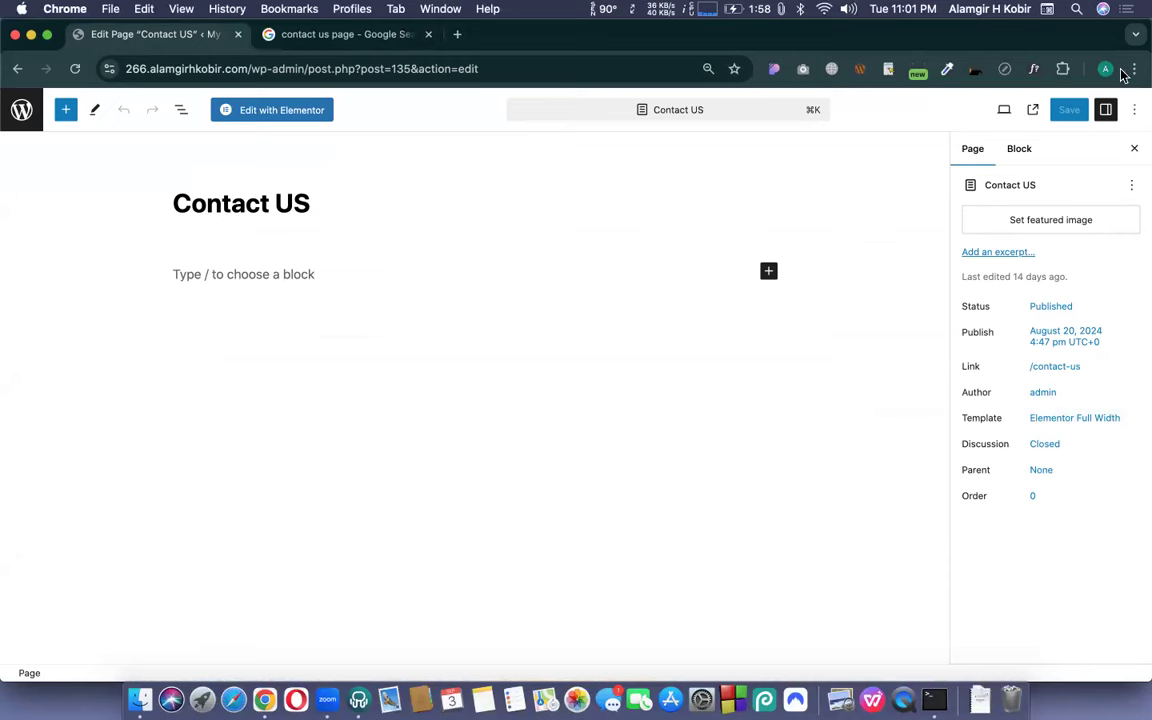
pyautogui.click(242, 108)
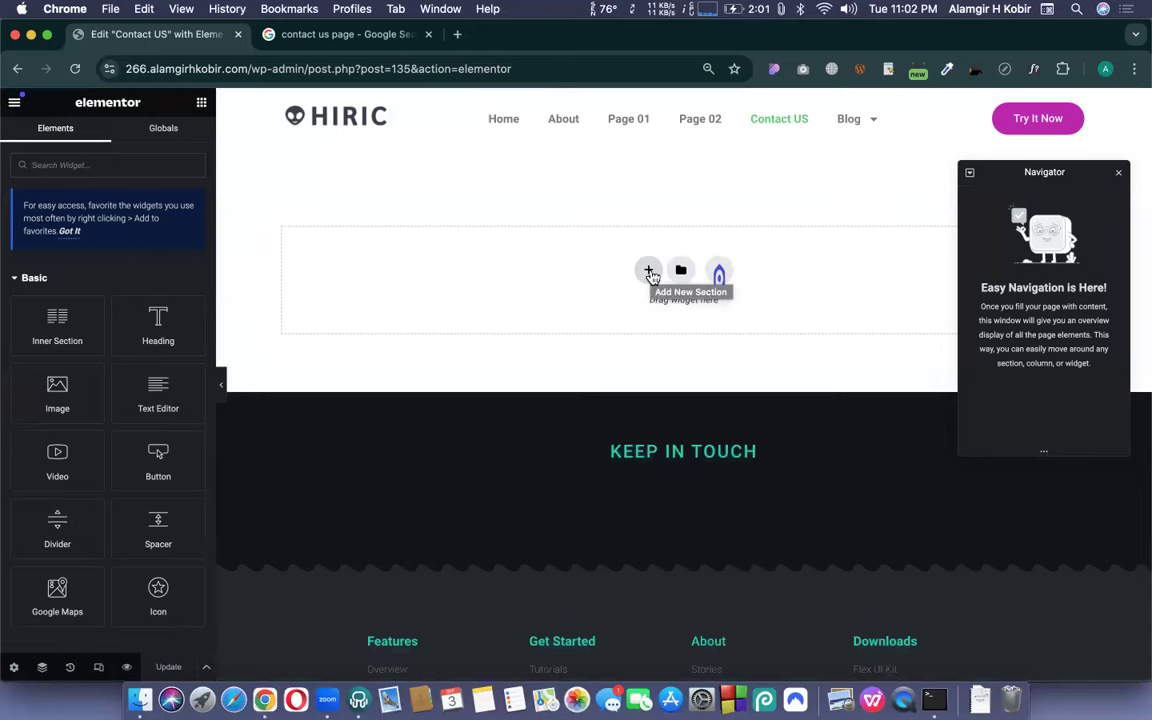
# - Add a two-column section with an Image widget in the left column
pyautogui.click(650, 272)
pyautogui.click(570, 318)
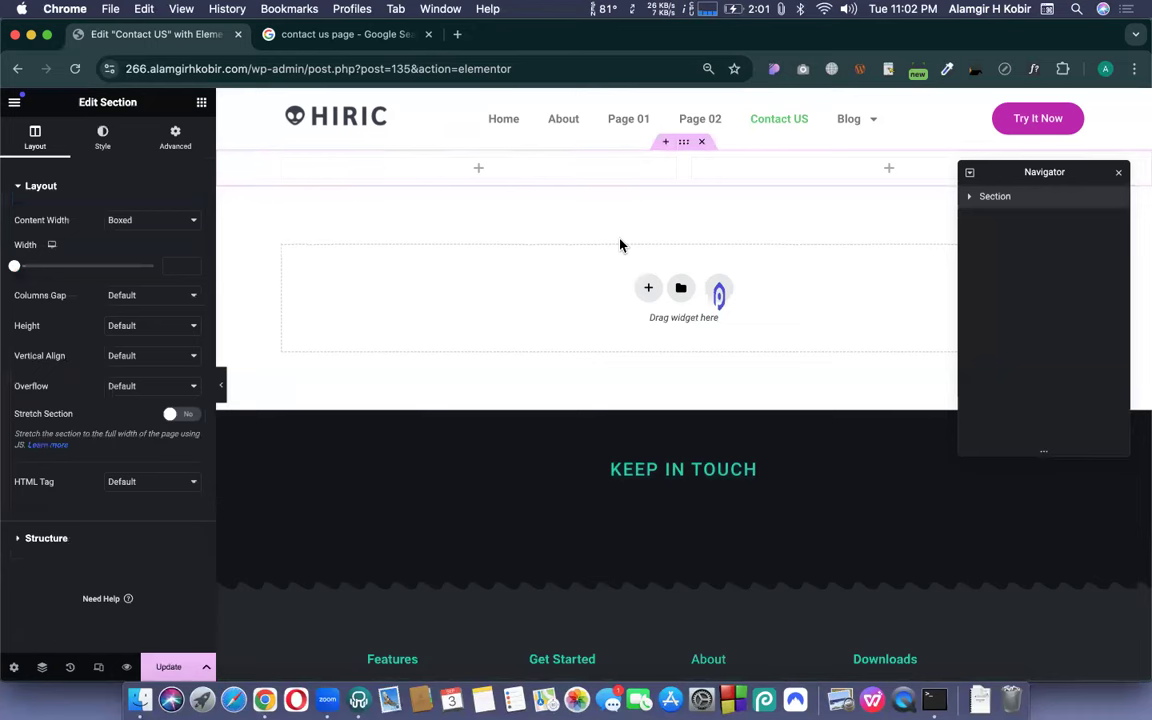
pyautogui.click(480, 170)
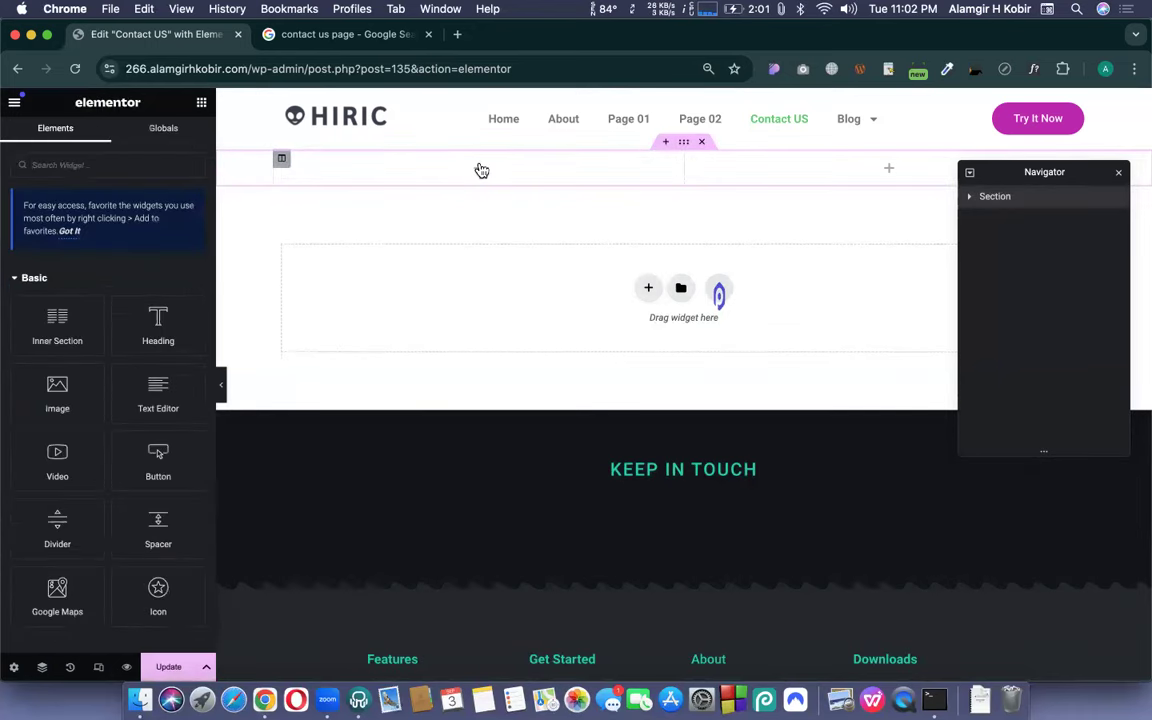
pyautogui.moveTo(57, 392); pyautogui.dragTo(480, 200)
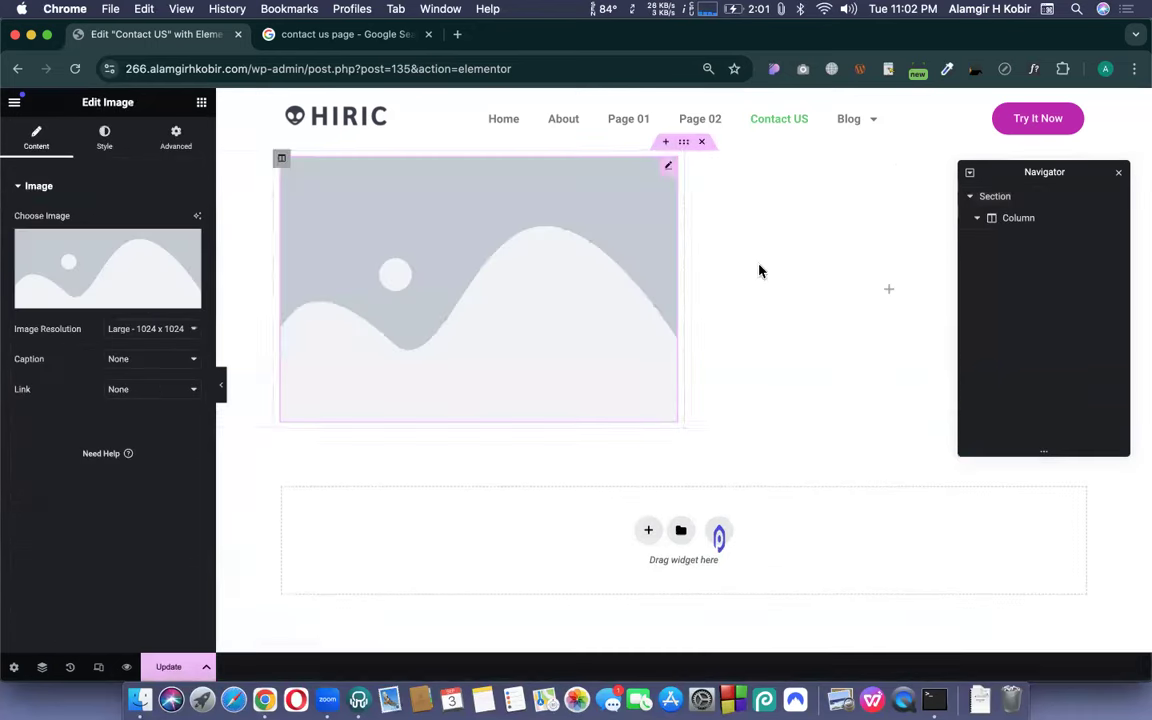
# - Place a Heading widget in the right column and preview the changes
pyautogui.click(885, 298)
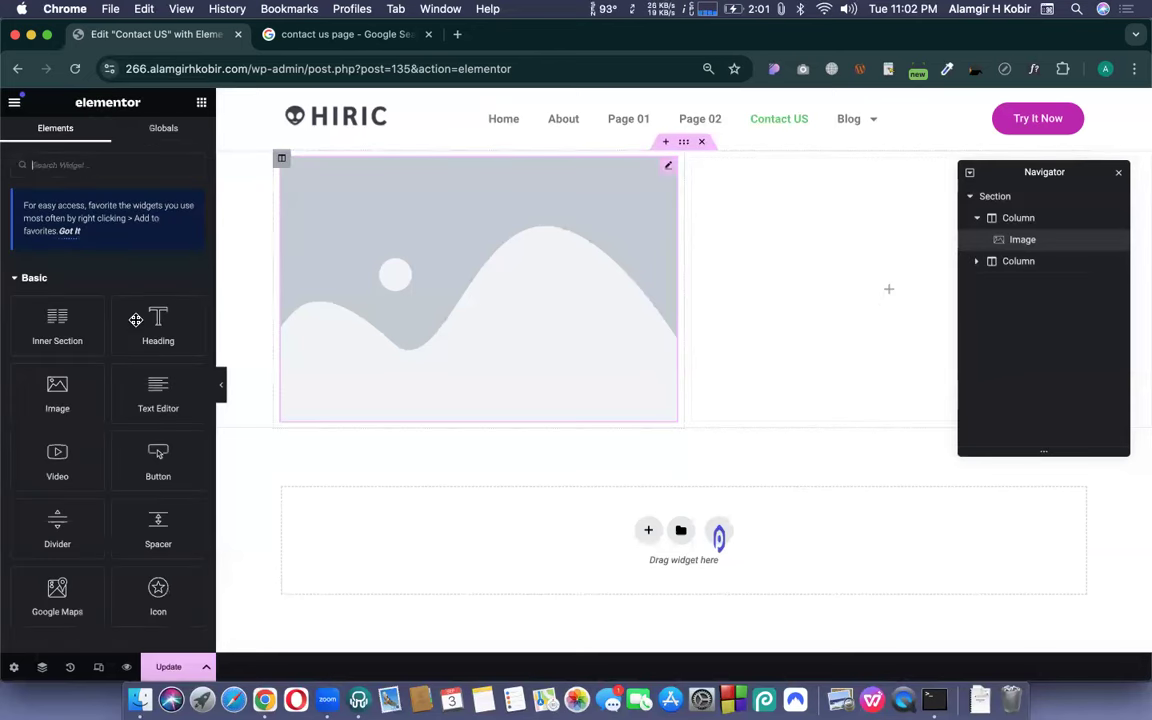
pyautogui.moveTo(150, 322); pyautogui.dragTo(296, 334)
pyautogui.moveTo(598, 446); pyautogui.dragTo(780, 225)
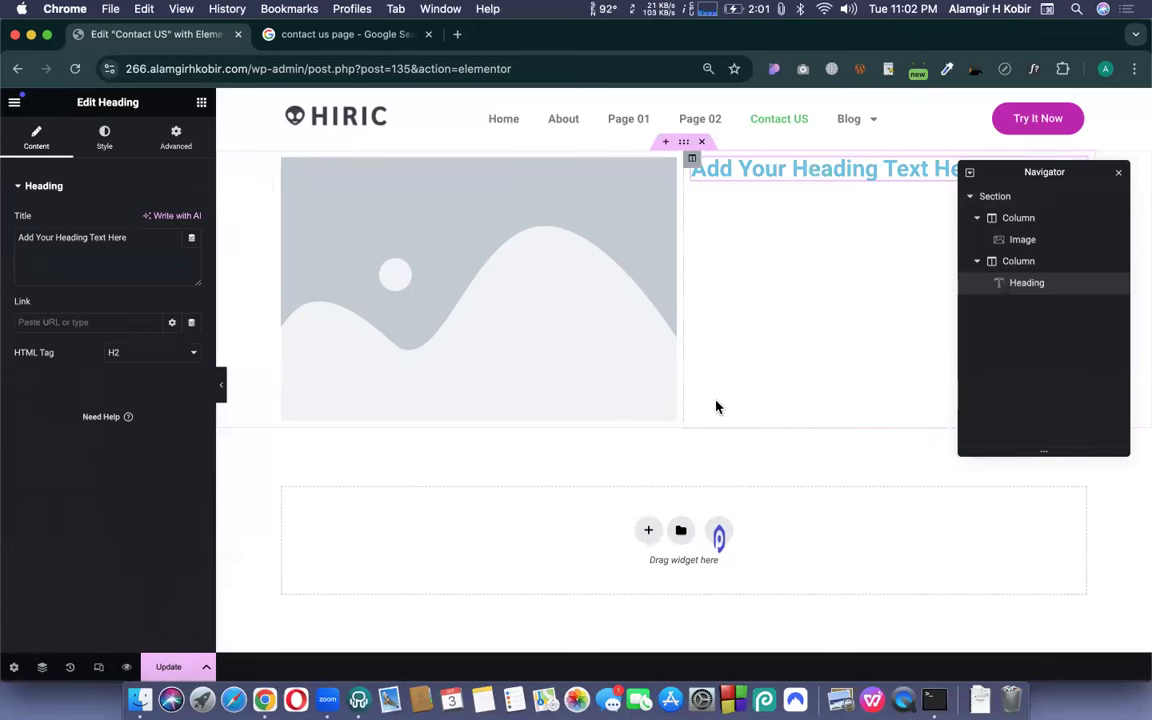
pyautogui.click(126, 668)
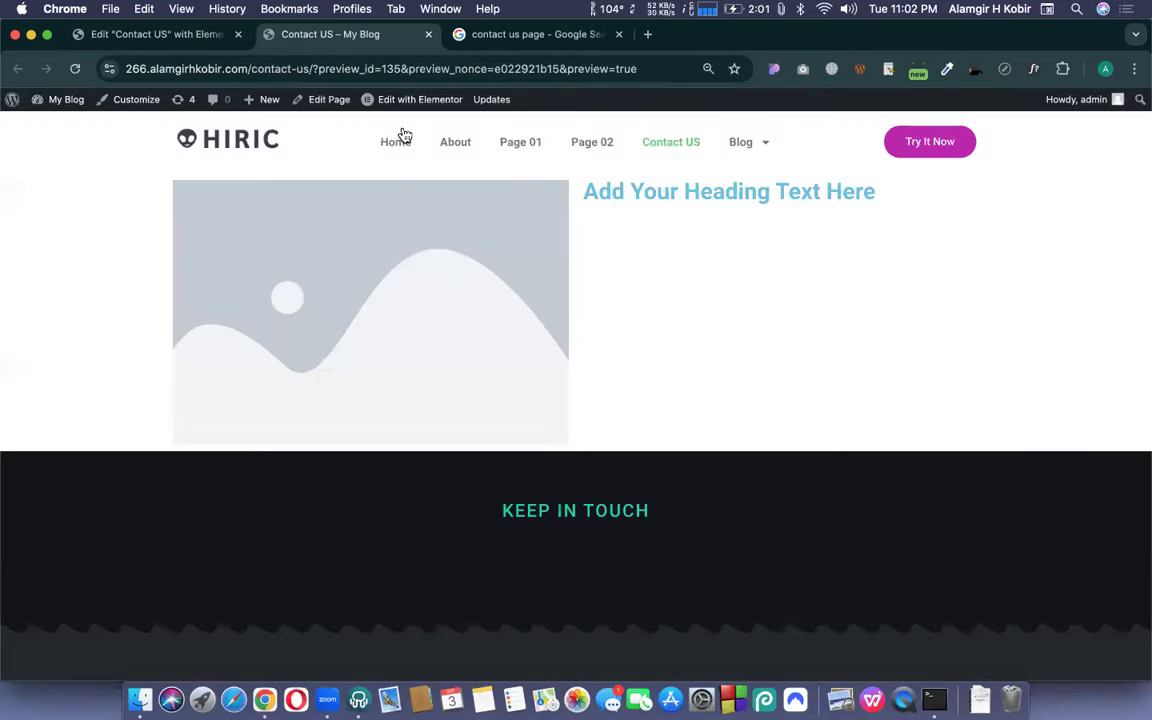
# - Look over the site's Home page, then return to the editor and the contact page image results
pyautogui.click(381, 150)
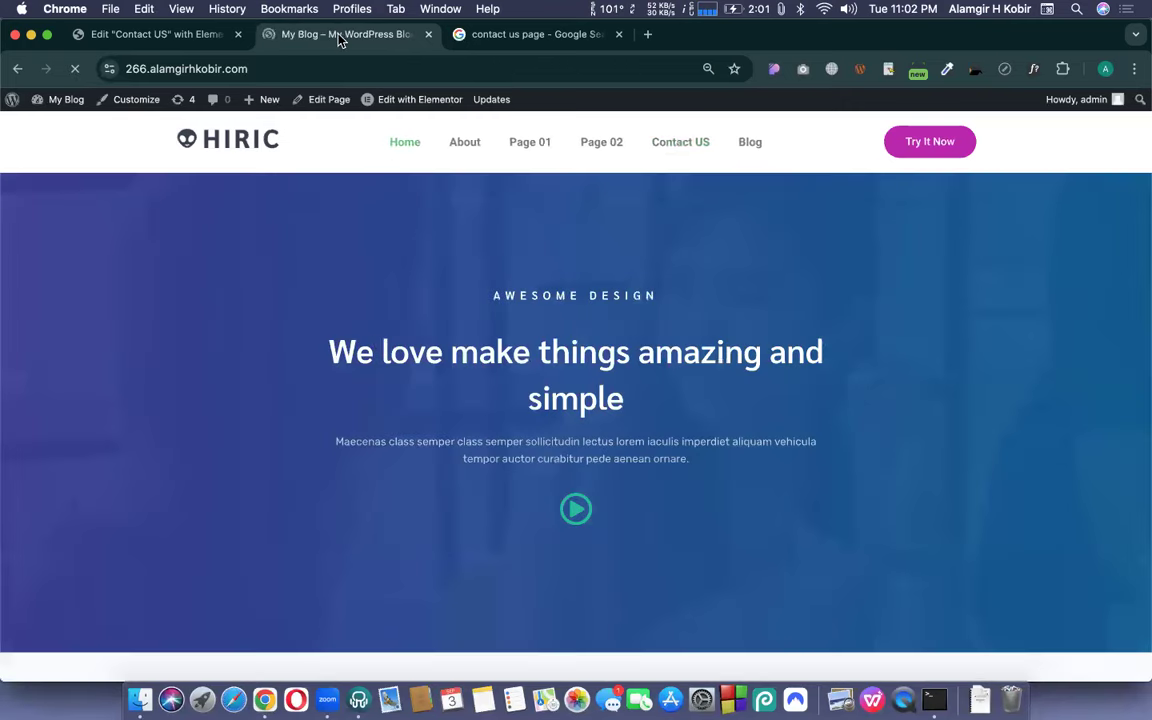
pyautogui.scroll(-10, 436, 438)
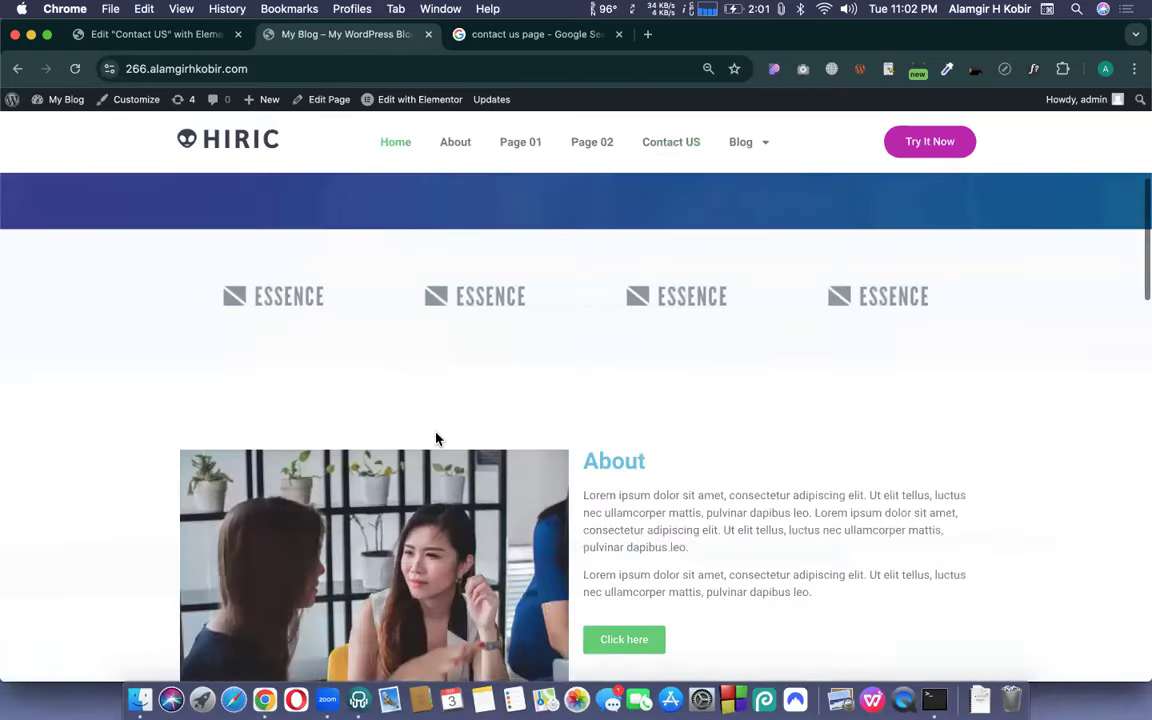
pyautogui.scroll(10, 436, 438)
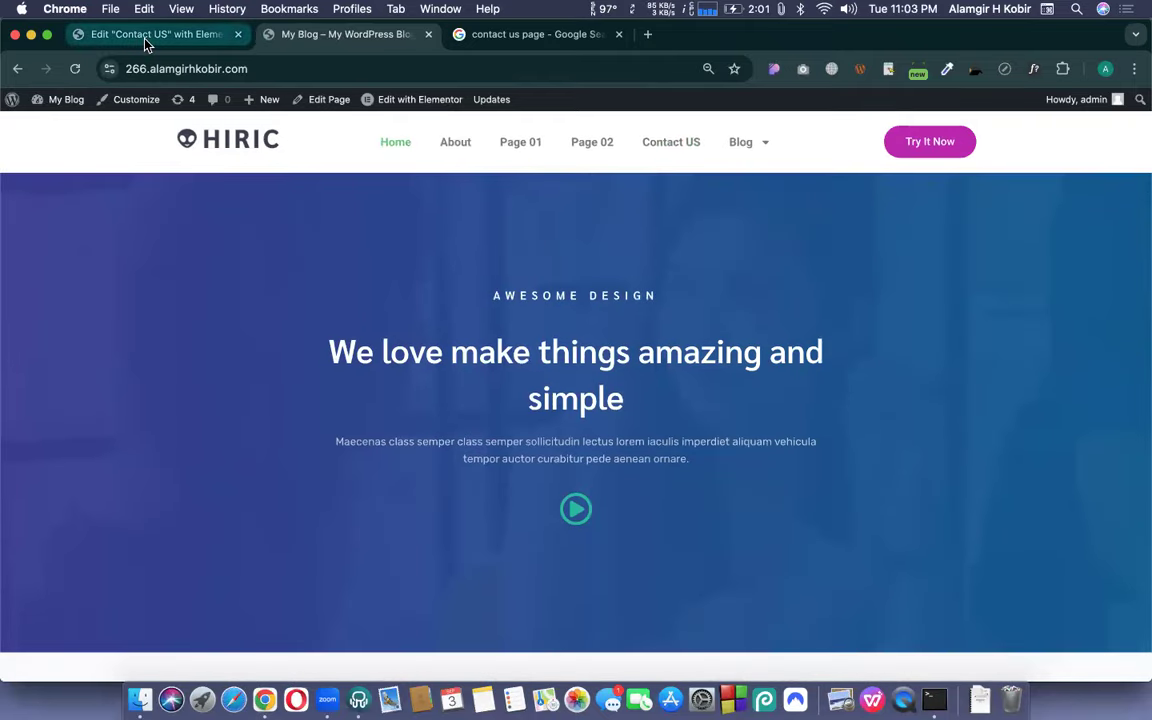
pyautogui.click(145, 40)
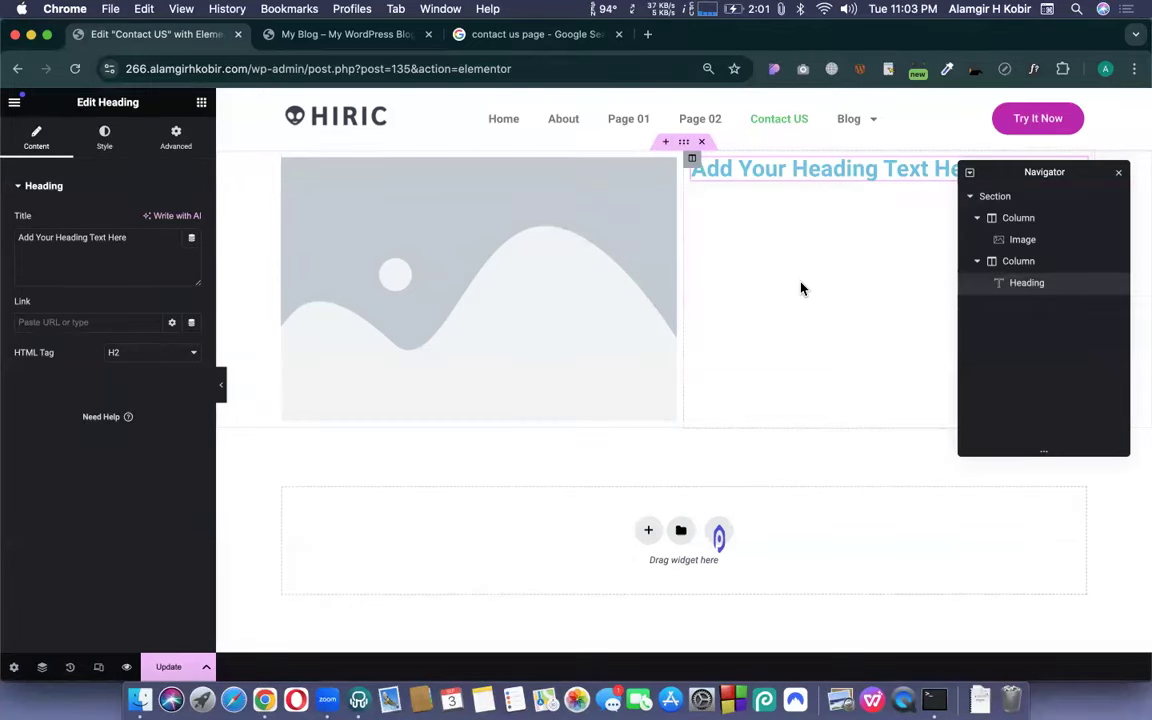
pyautogui.click(566, 40)
pyautogui.scroll(-2, 598, 570)
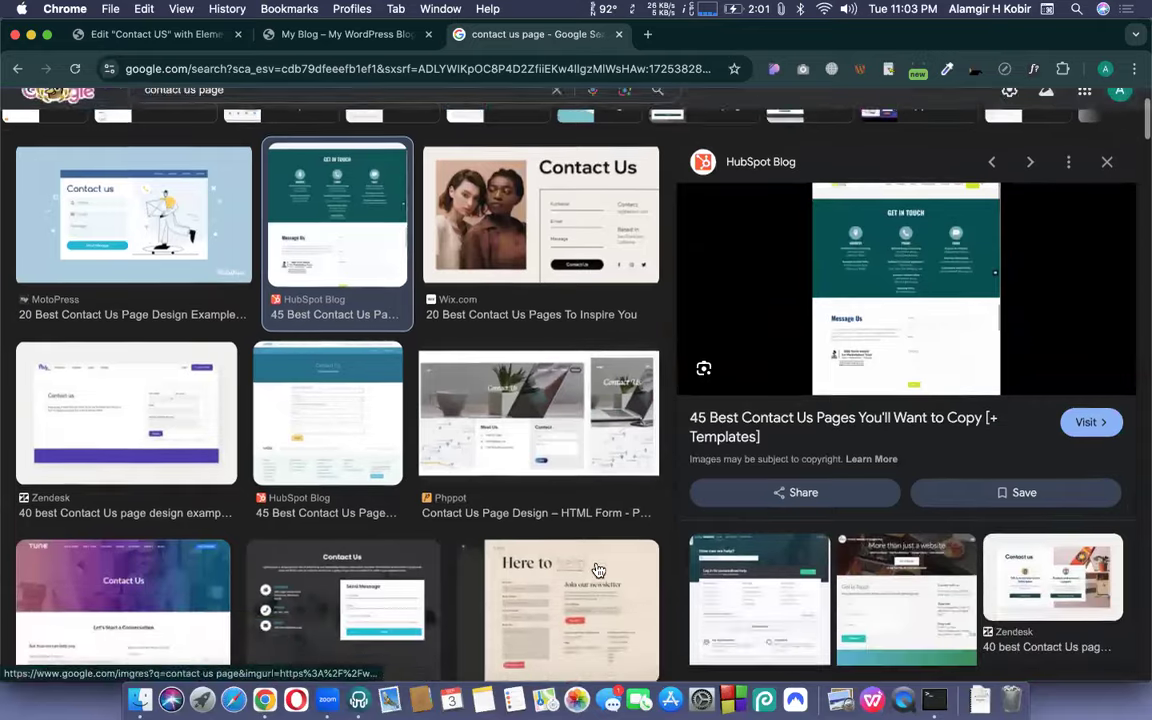
pyautogui.scroll(-5, 598, 570)
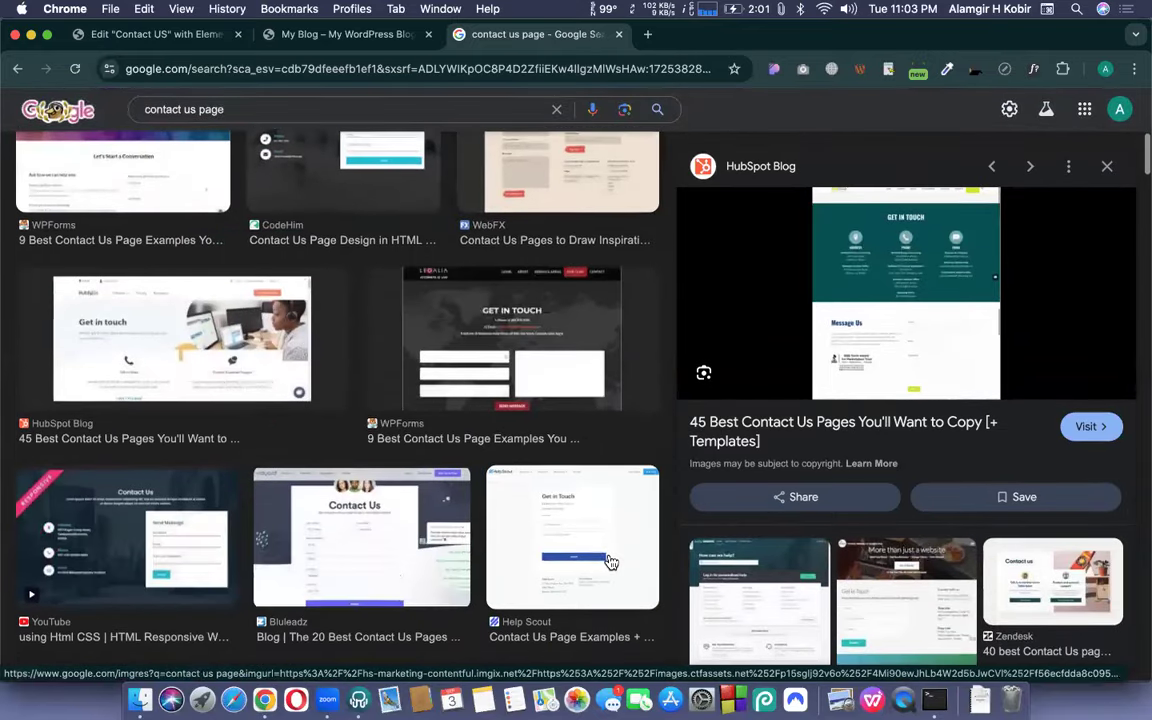
pyautogui.scroll(7, 609, 558)
pyautogui.click(463, 62)
pyautogui.write('hiric.svelte.themesbrand.com')
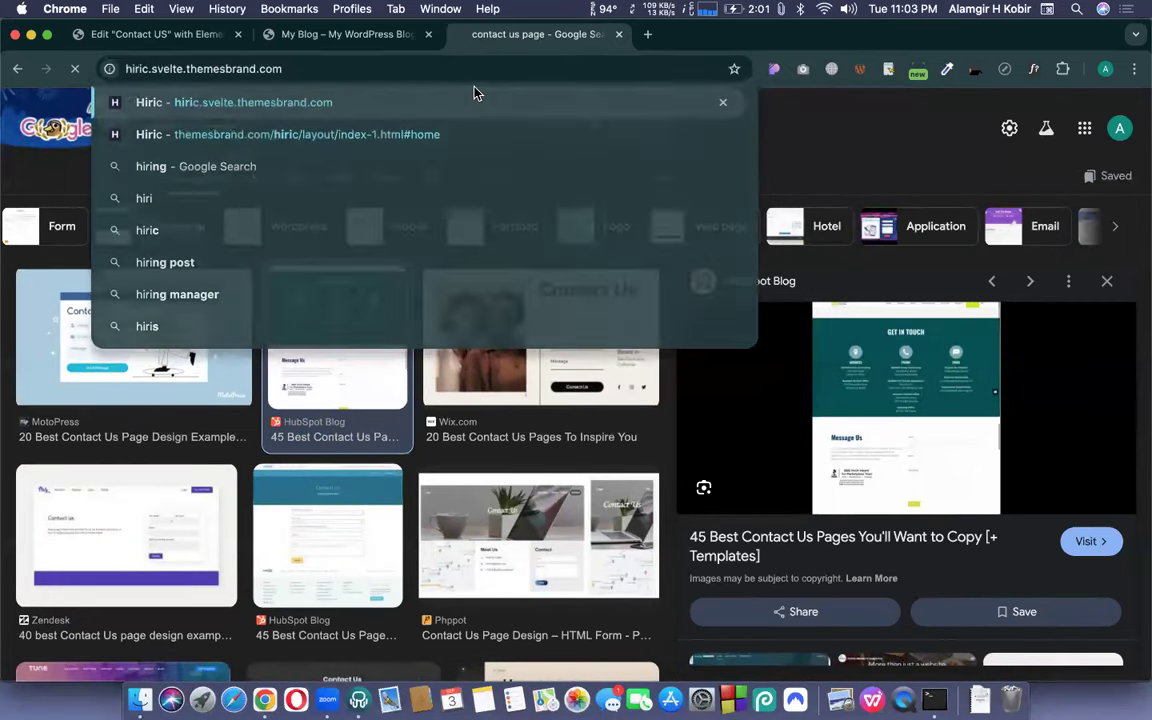
pyautogui.press('Return')
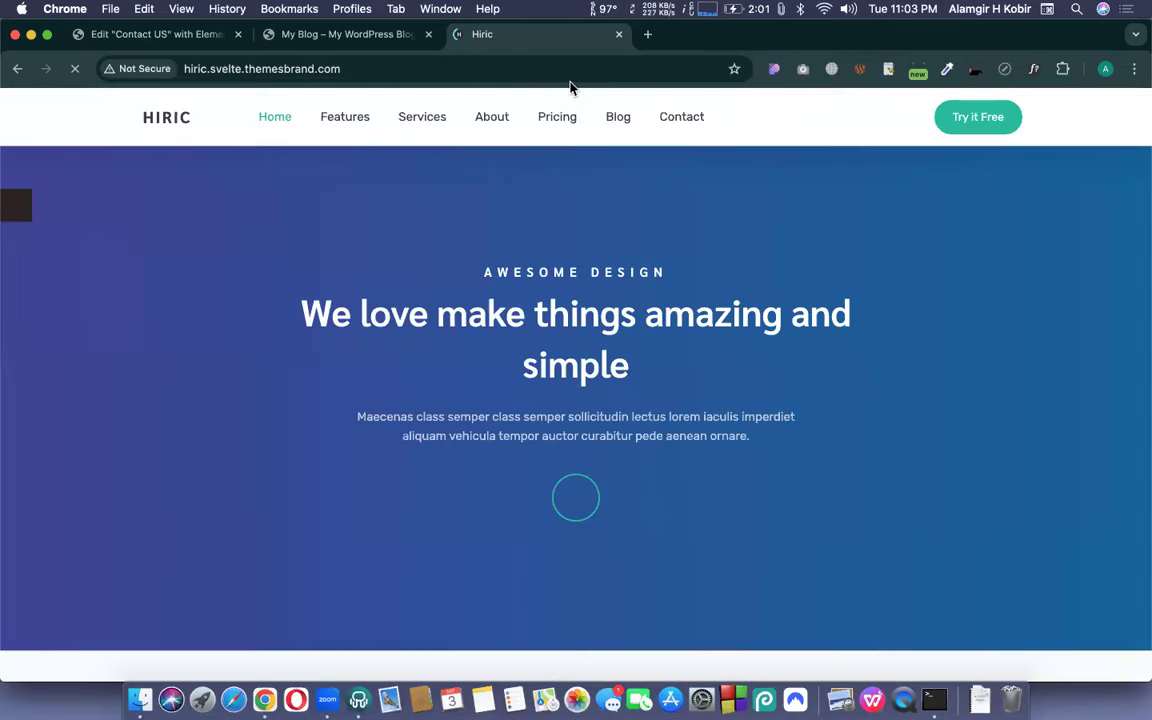
pyautogui.moveTo(631, 374); pyautogui.dragTo(300, 316)
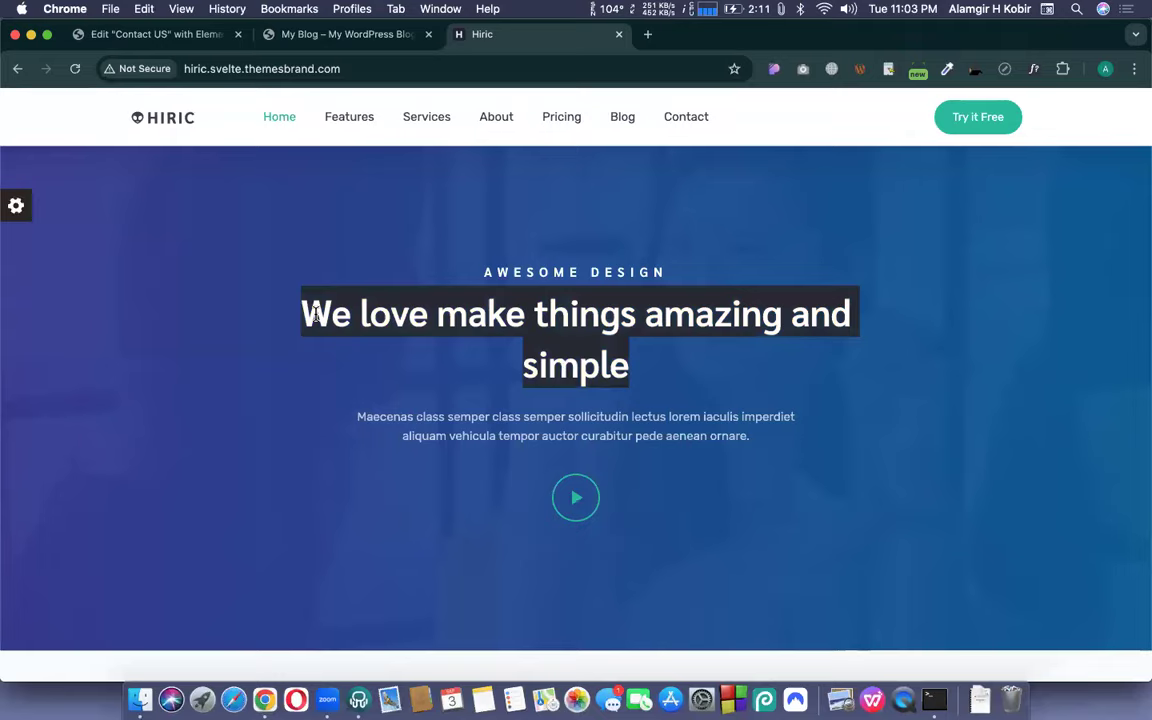
pyautogui.scroll(-5, 316, 314)
pyautogui.tripleClick(328, 340)
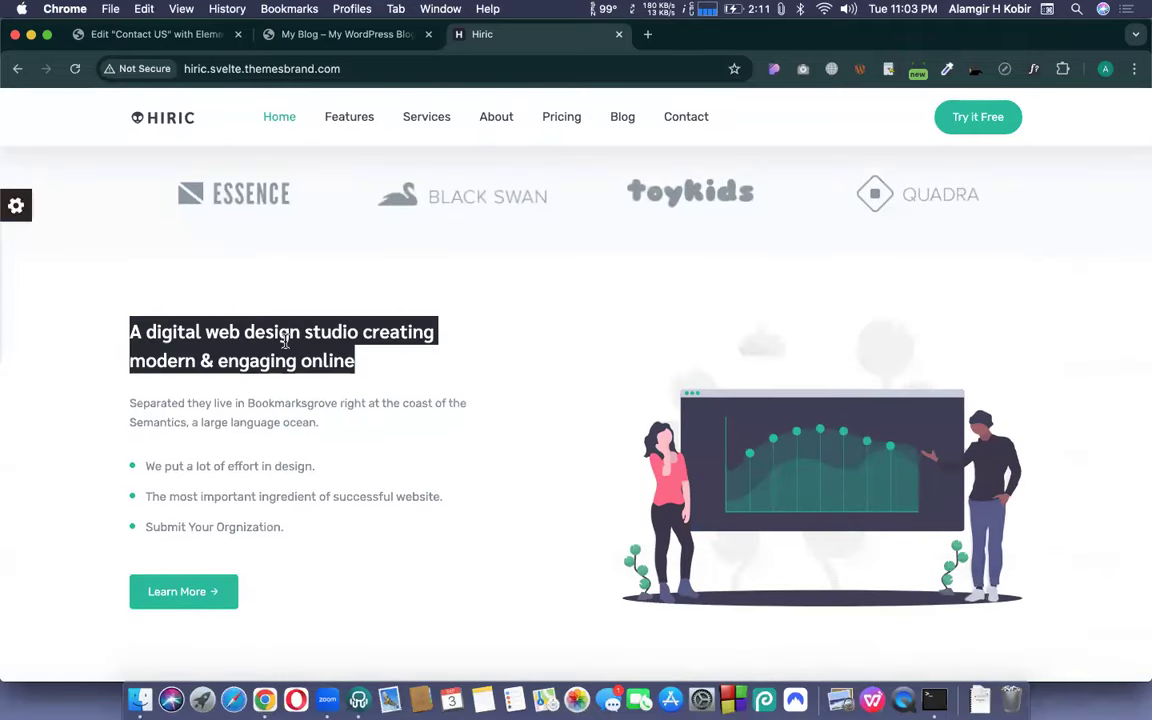
pyautogui.scroll(-5, 290, 345)
pyautogui.tripleClick(556, 381)
pyautogui.scroll(-5, 556, 379)
pyautogui.scroll(-7, 556, 379)
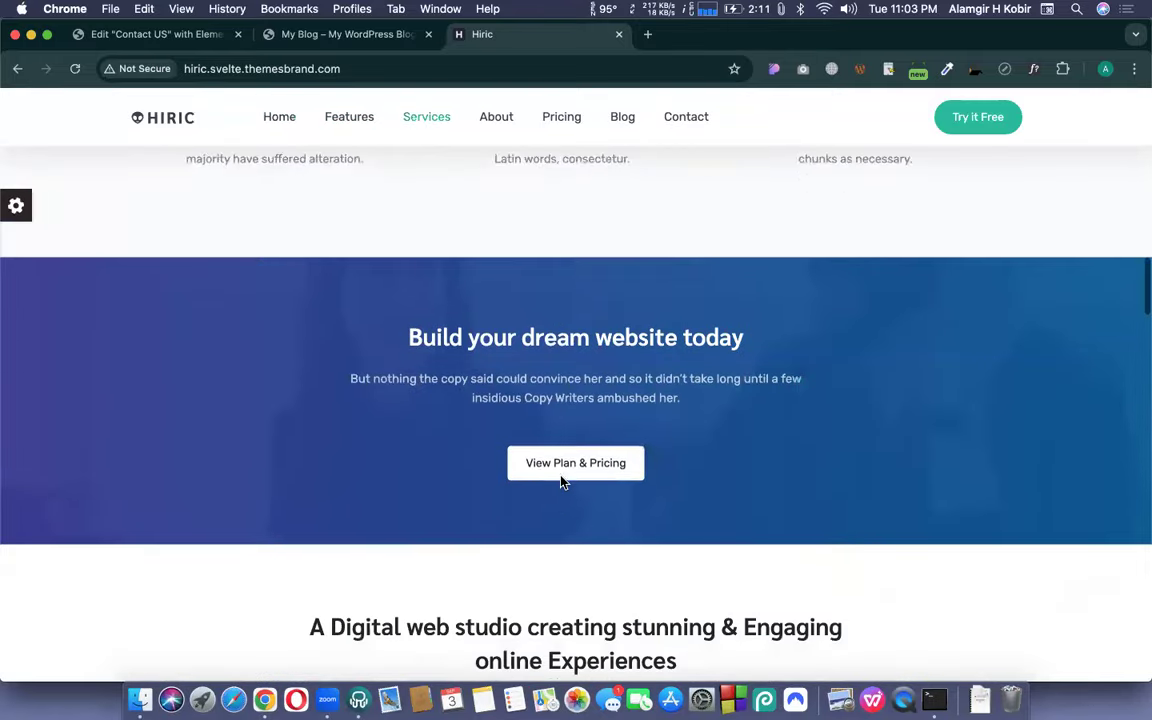
pyautogui.scroll(-5, 561, 483)
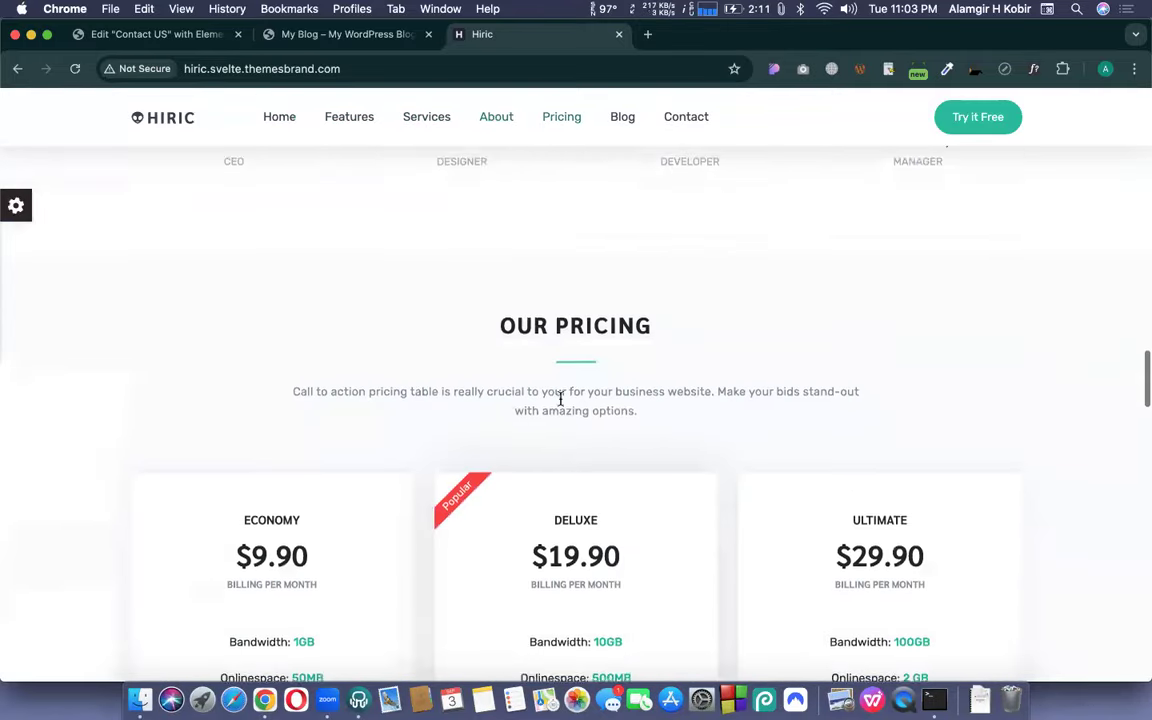
pyautogui.tripleClick(521, 317)
pyautogui.scroll(-7, 522, 340)
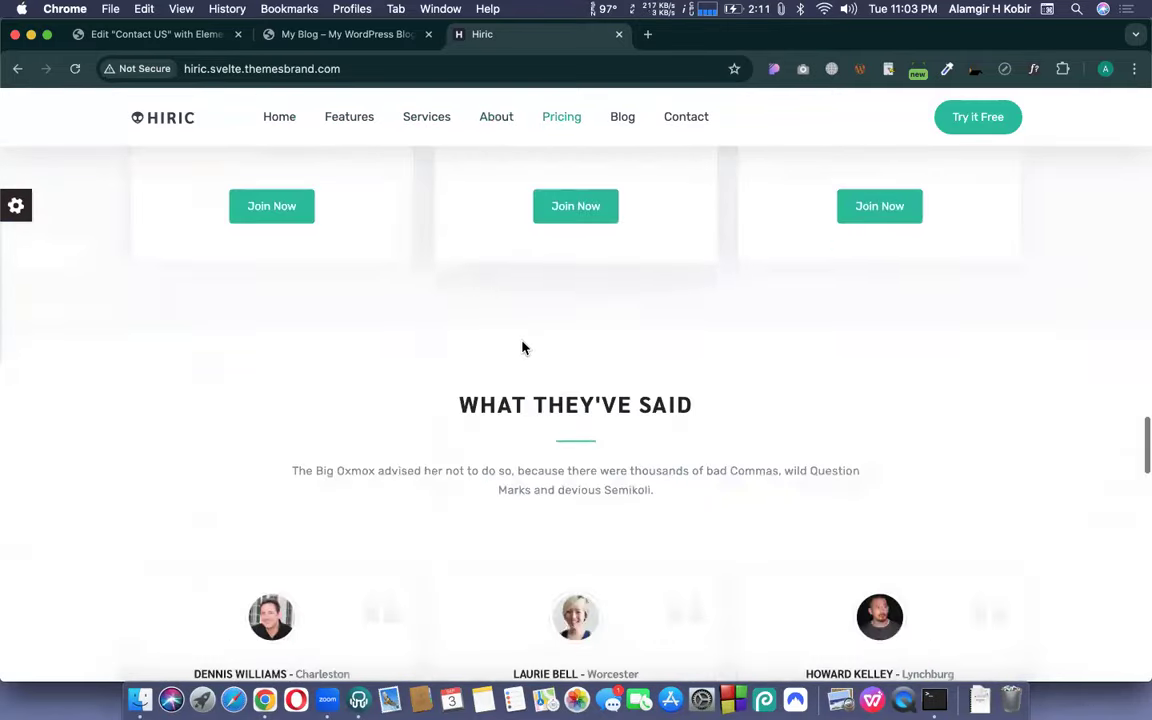
pyautogui.tripleClick(567, 313)
pyautogui.scroll(-6, 565, 300)
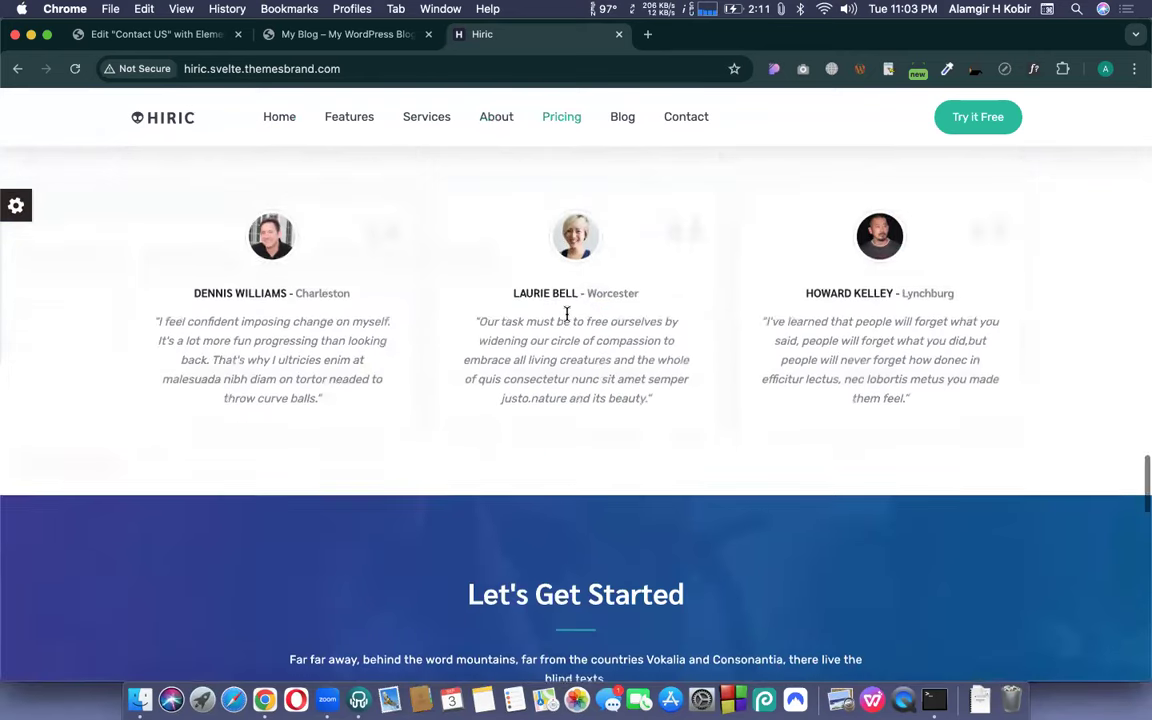
pyautogui.tripleClick(542, 302)
pyautogui.scroll(-5, 689, 370)
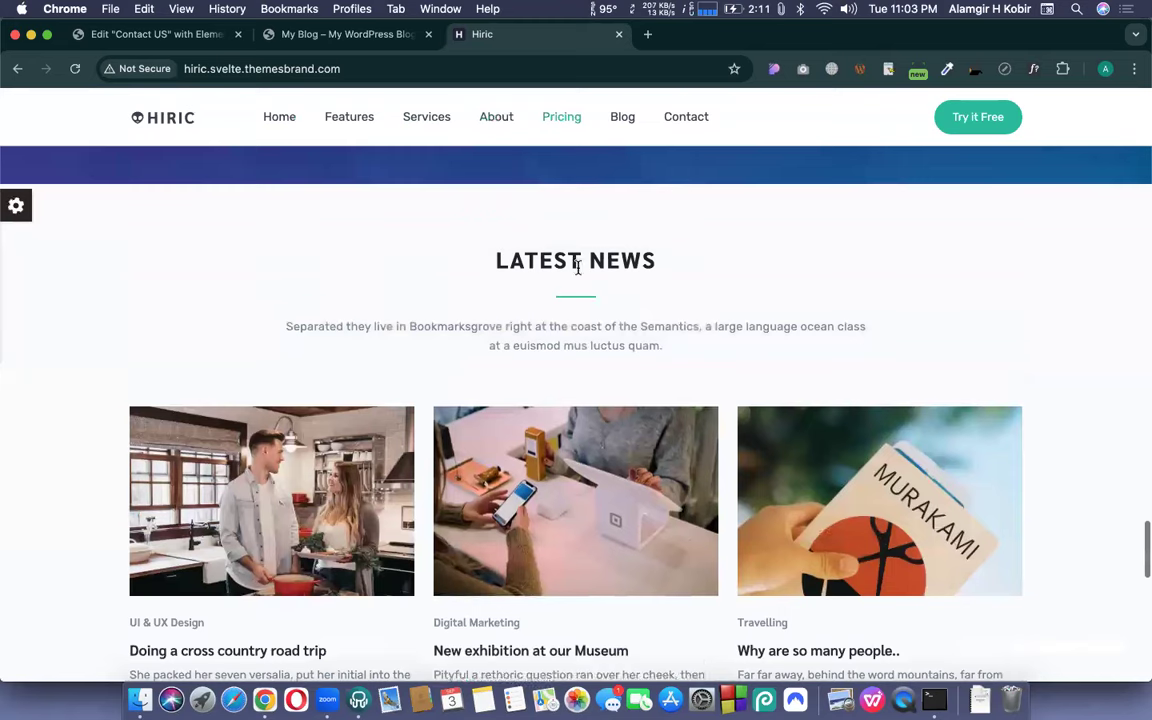
pyautogui.tripleClick(586, 257)
pyautogui.scroll(-5, 684, 386)
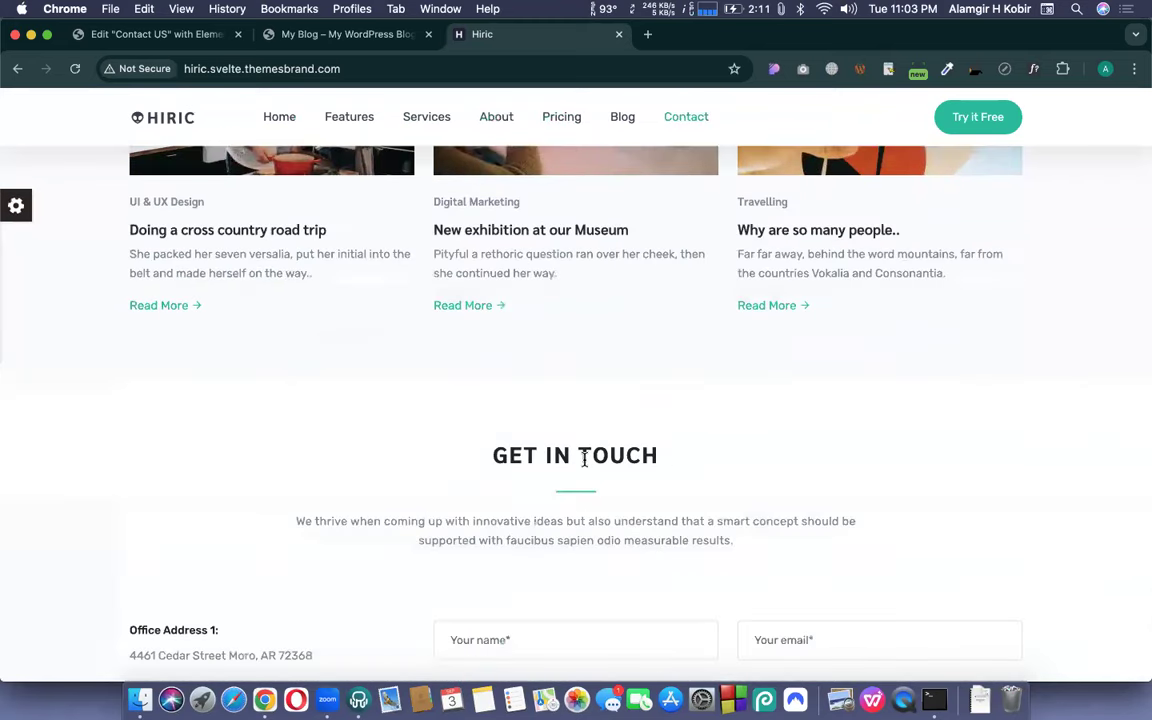
pyautogui.tripleClick(580, 455)
pyautogui.click(694, 435)
pyautogui.scroll(-1, 696, 434)
pyautogui.scroll(20, 694, 432)
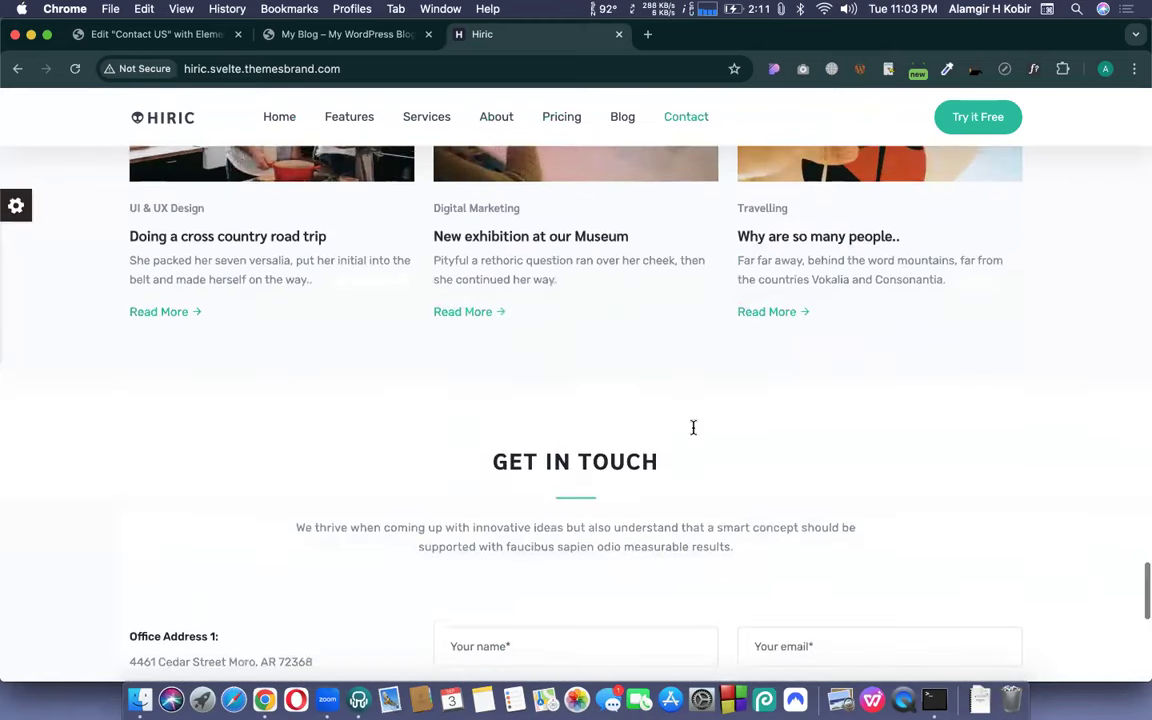
pyautogui.scroll(-6, 694, 430)
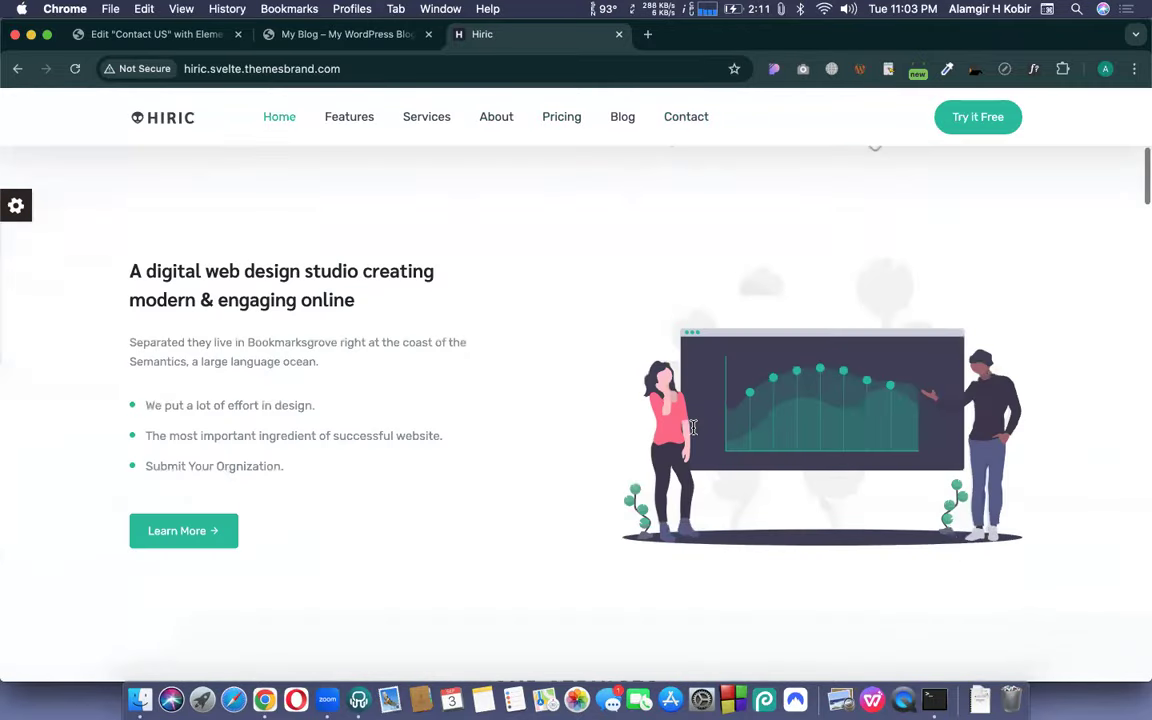
pyautogui.scroll(7, 694, 432)
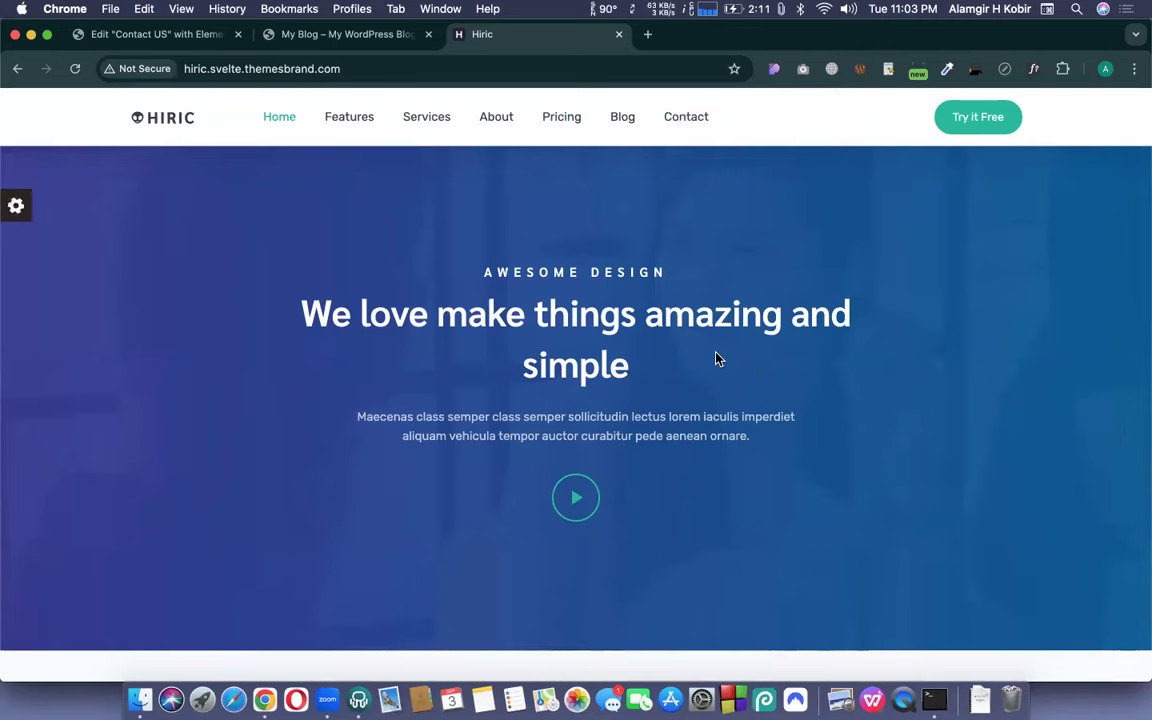
pyautogui.scroll(-6, 717, 359)
pyautogui.scroll(-15, 717, 359)
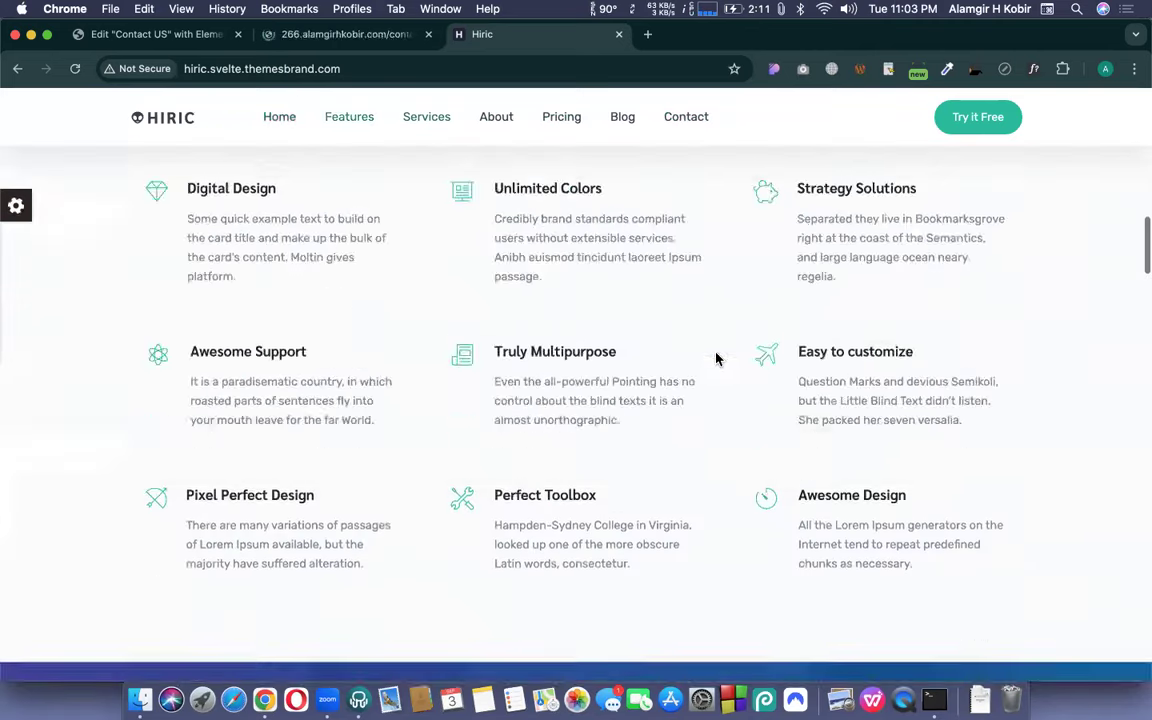
pyautogui.scroll(-15, 716, 359)
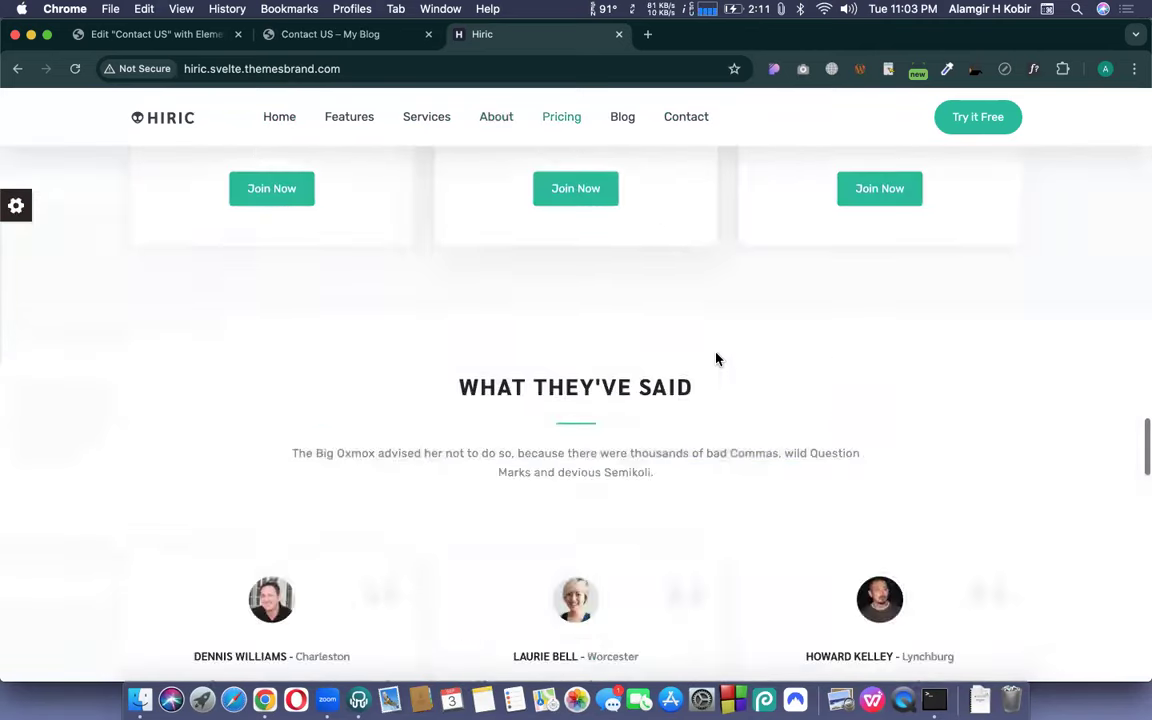
pyautogui.scroll(-8, 716, 359)
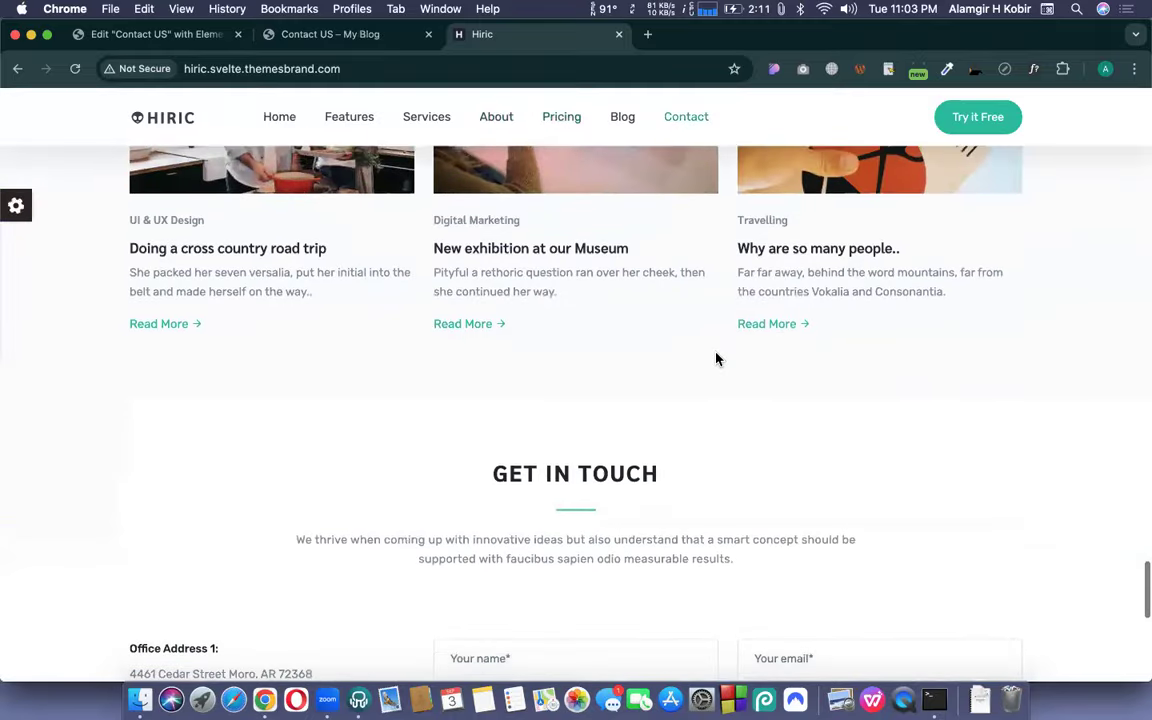
pyautogui.scroll(-8, 730, 330)
pyautogui.scroll(12, 739, 300)
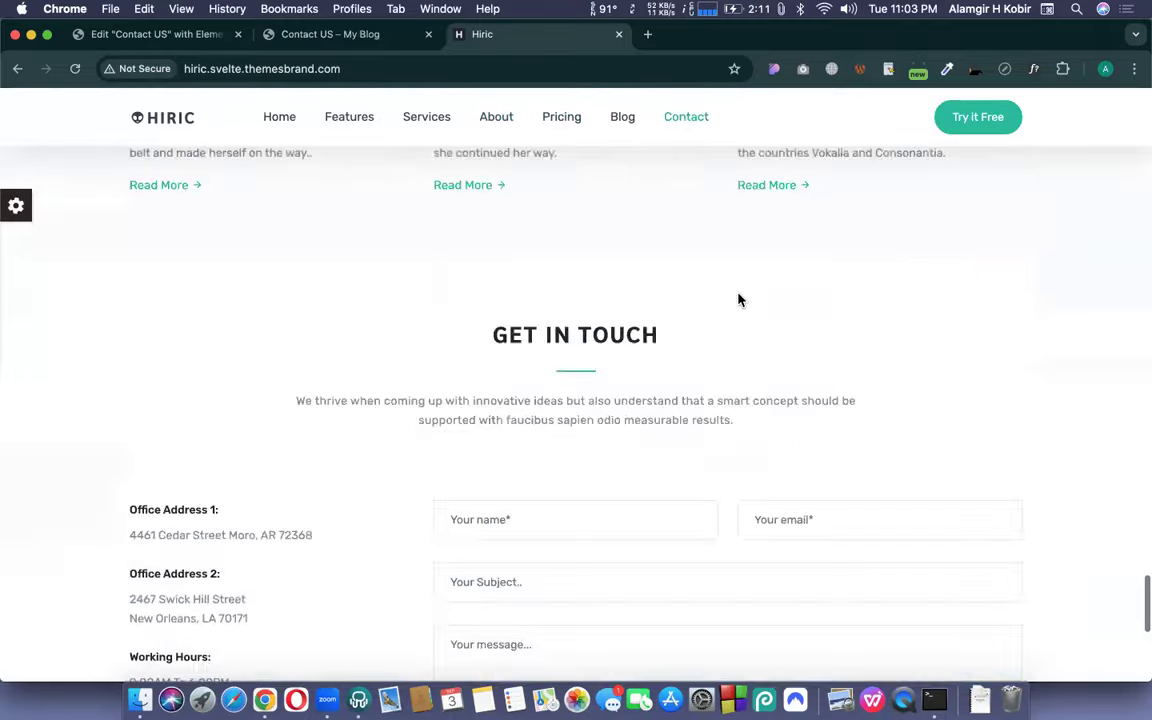
pyautogui.scroll(15, 739, 300)
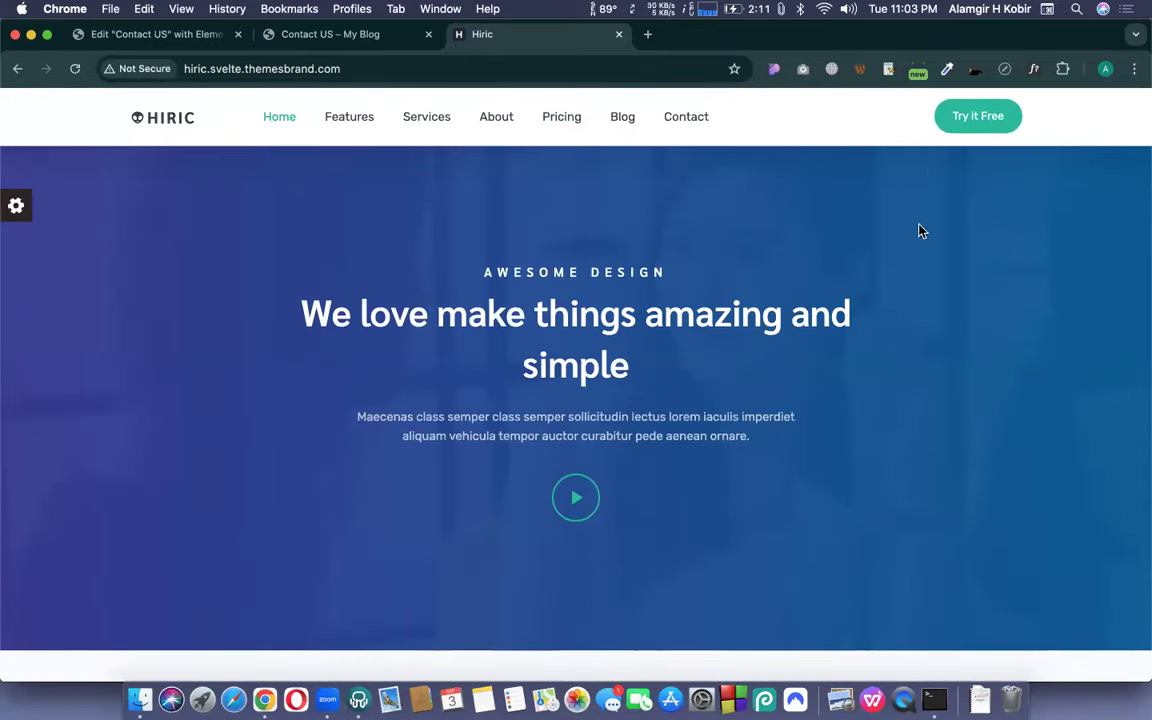
pyautogui.scroll(-1, 962, 378)
pyautogui.scroll(-15, 962, 378)
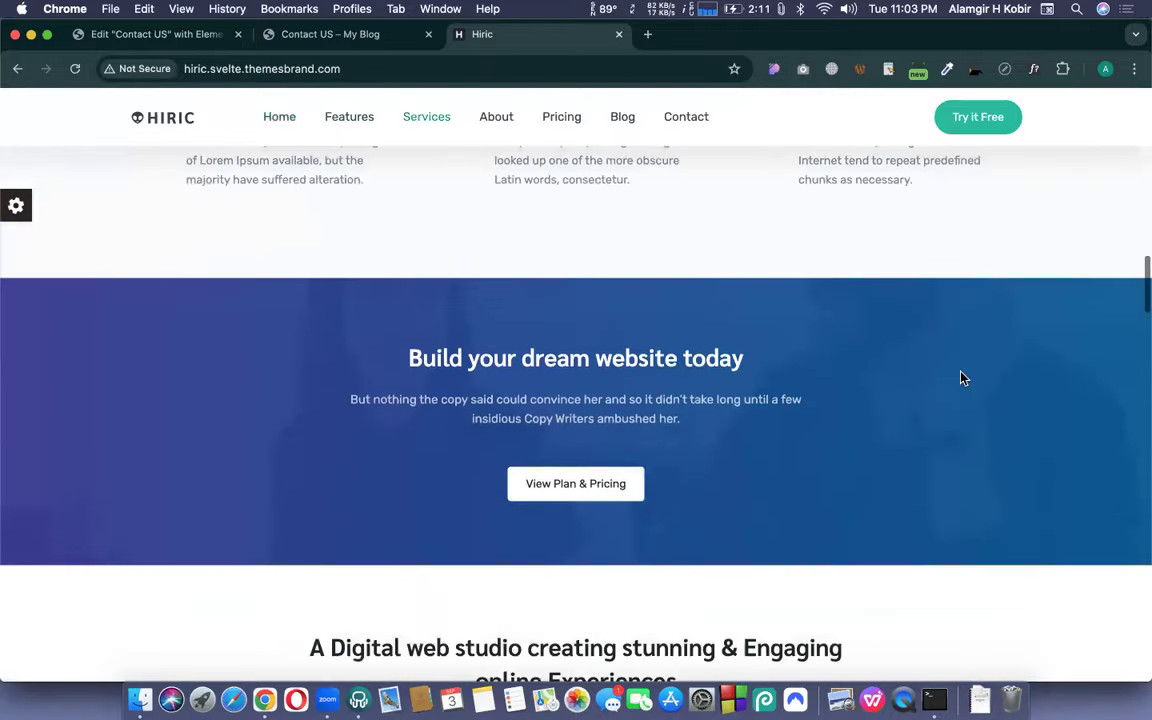
pyautogui.scroll(3, 419, 329)
pyautogui.scroll(-8, 462, 468)
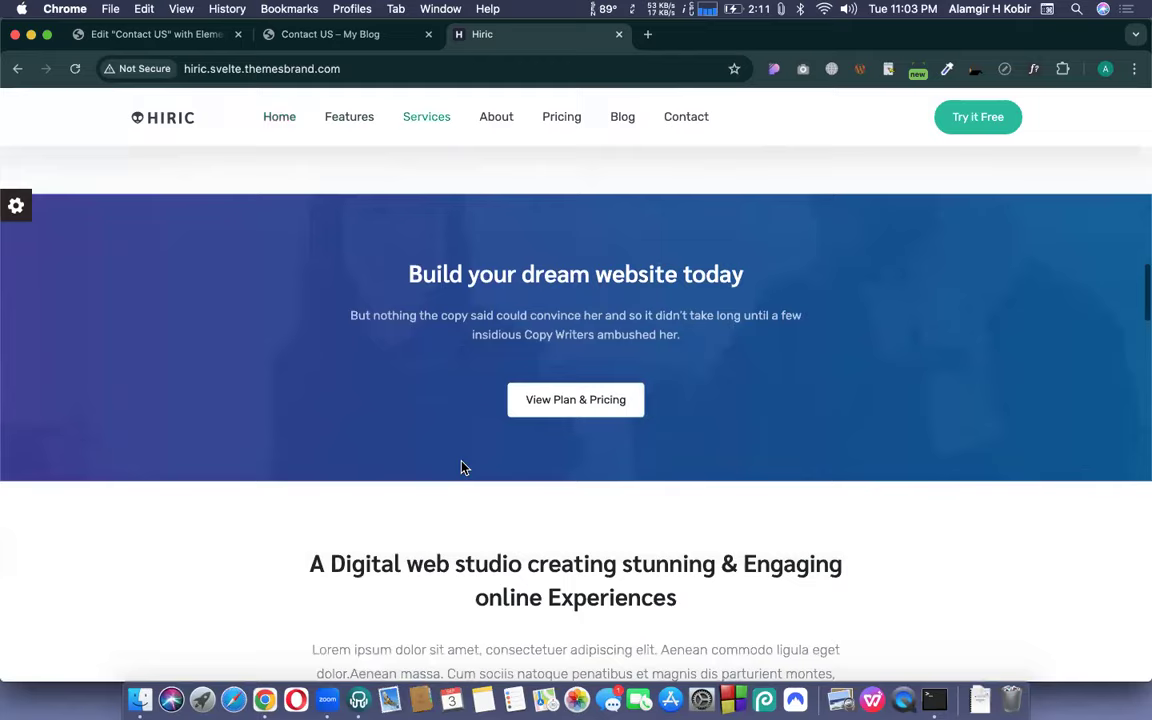
pyautogui.scroll(-8, 558, 447)
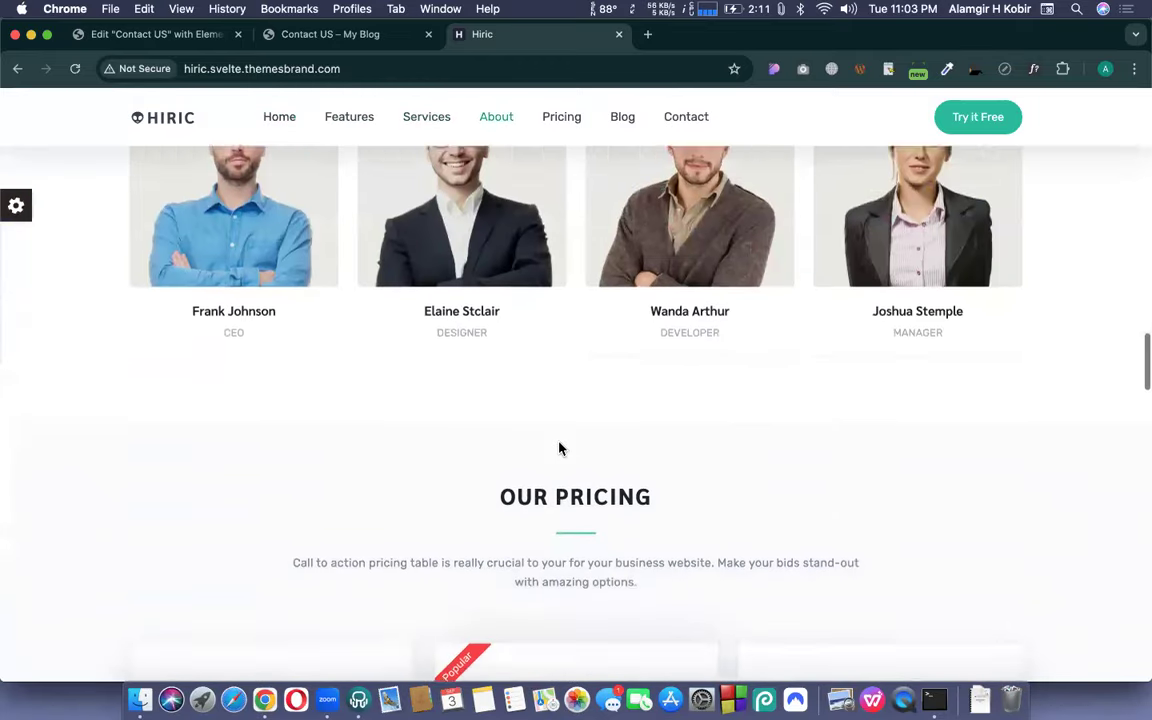
pyautogui.scroll(-3, 560, 442)
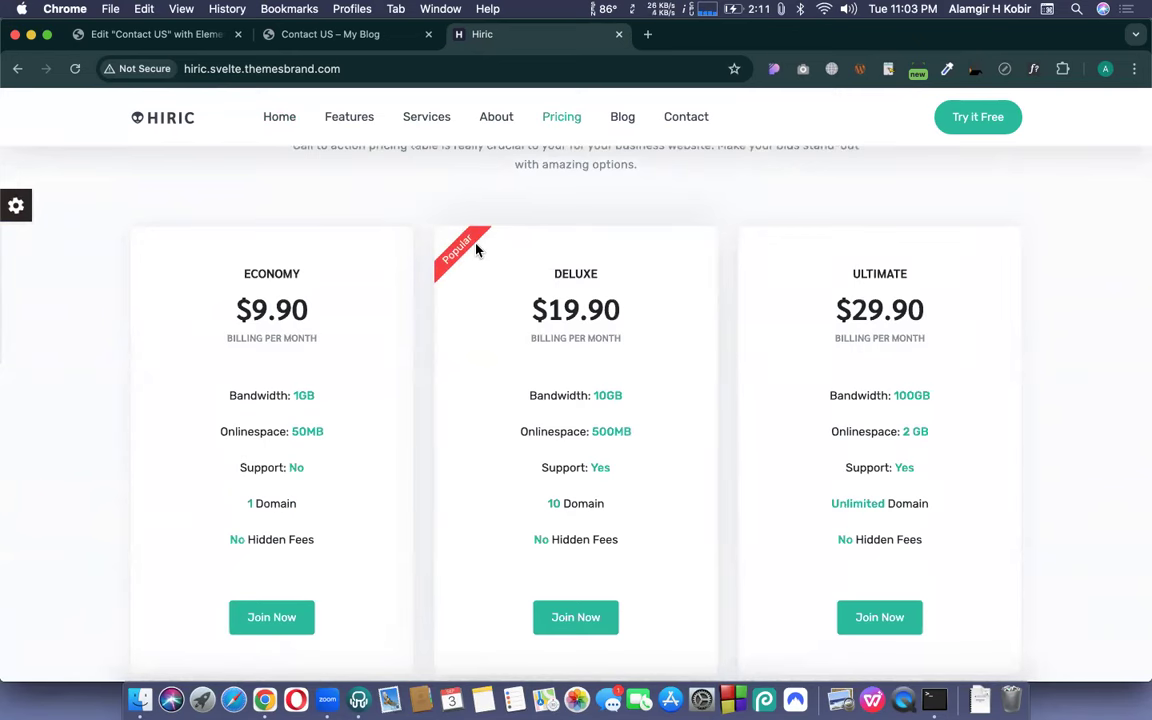
pyautogui.scroll(-2, 476, 250)
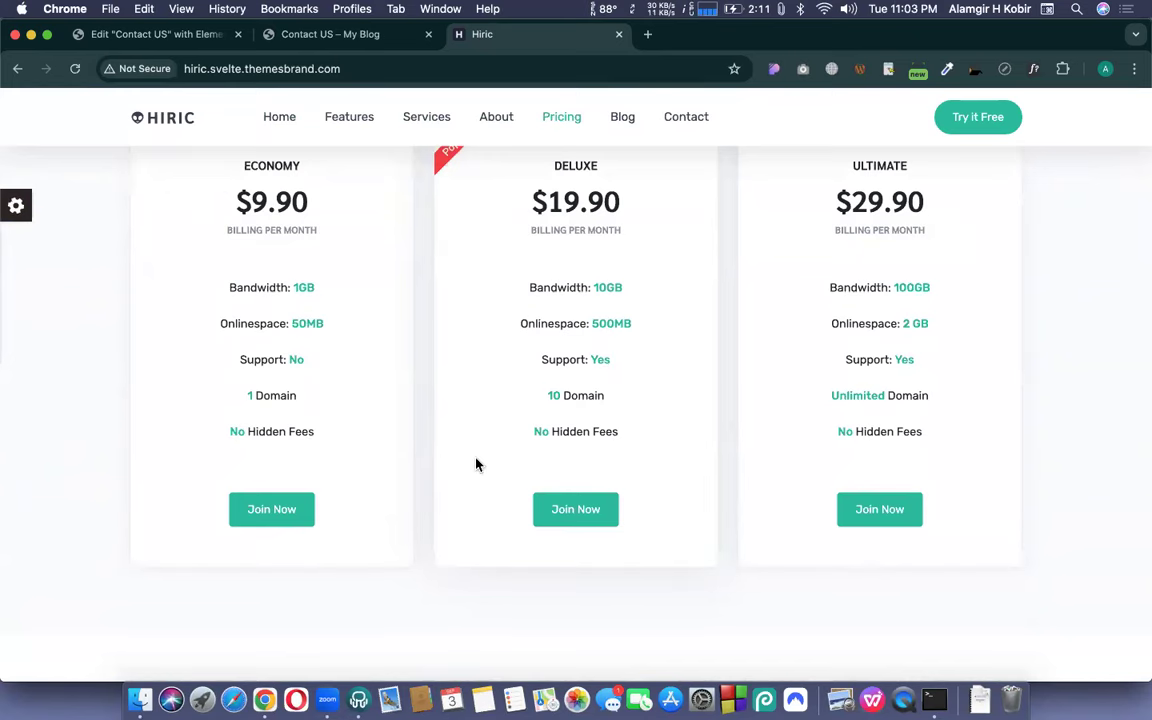
pyautogui.scroll(-6, 476, 464)
pyautogui.scroll(-20, 476, 464)
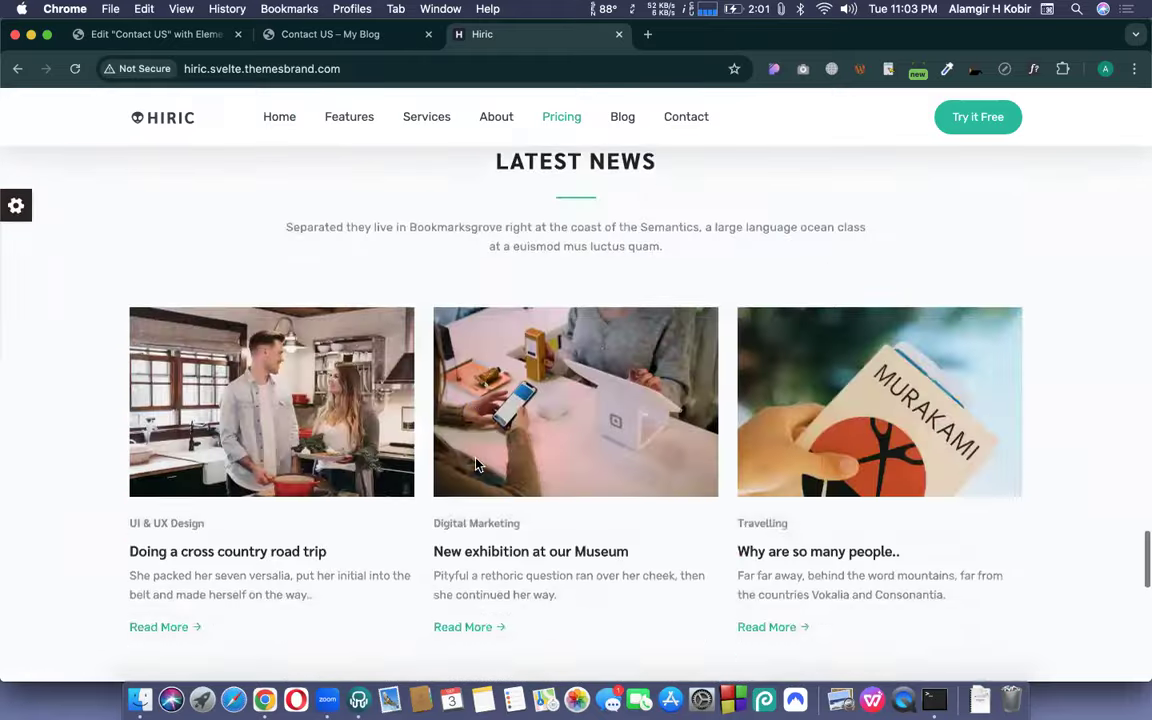
pyautogui.scroll(20, 476, 464)
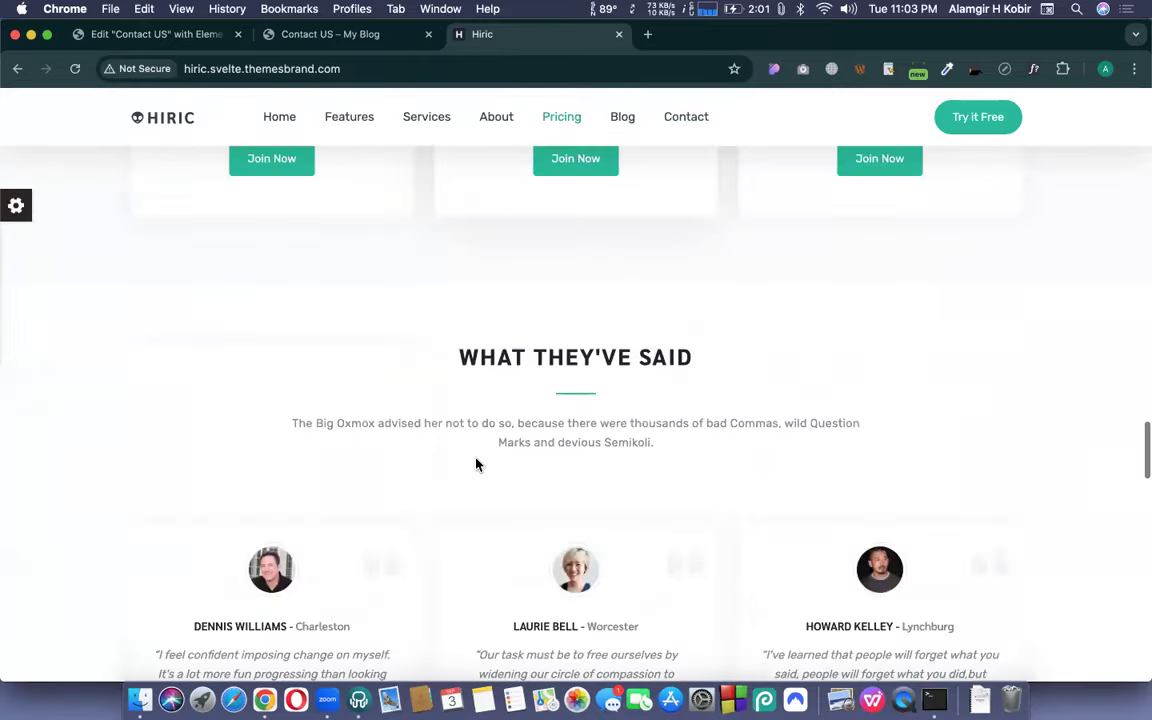
pyautogui.scroll(15, 476, 464)
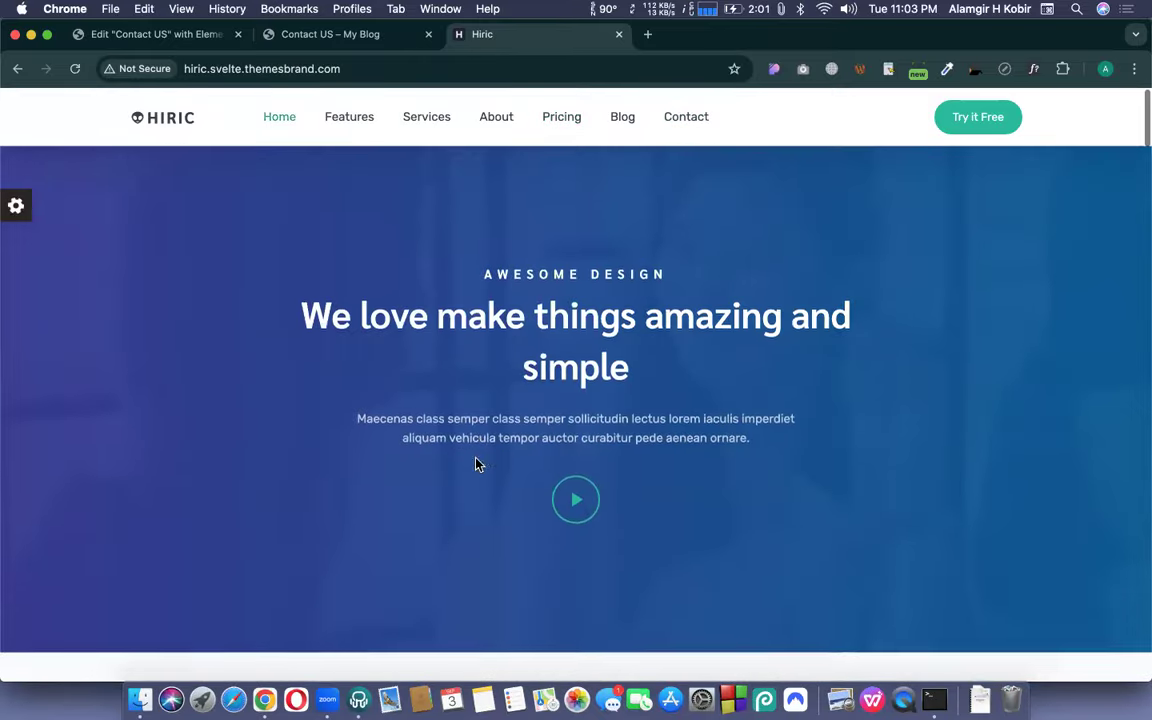
pyautogui.scroll(-8, 546, 315)
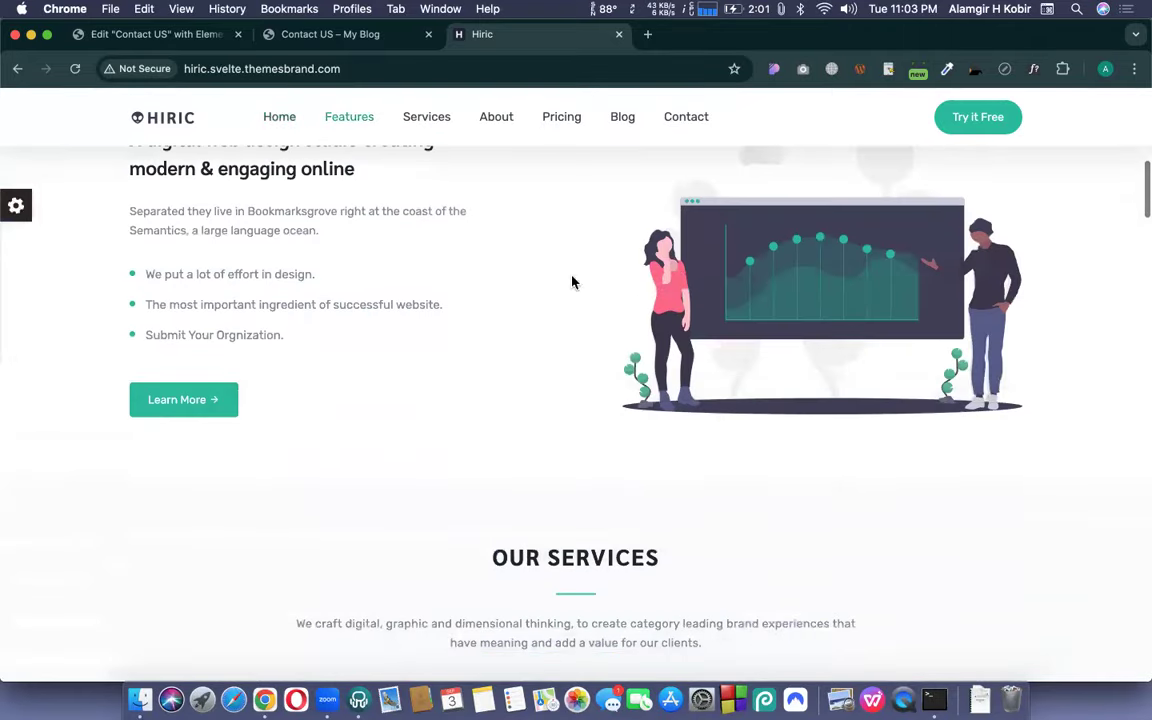
pyautogui.scroll(8, 548, 352)
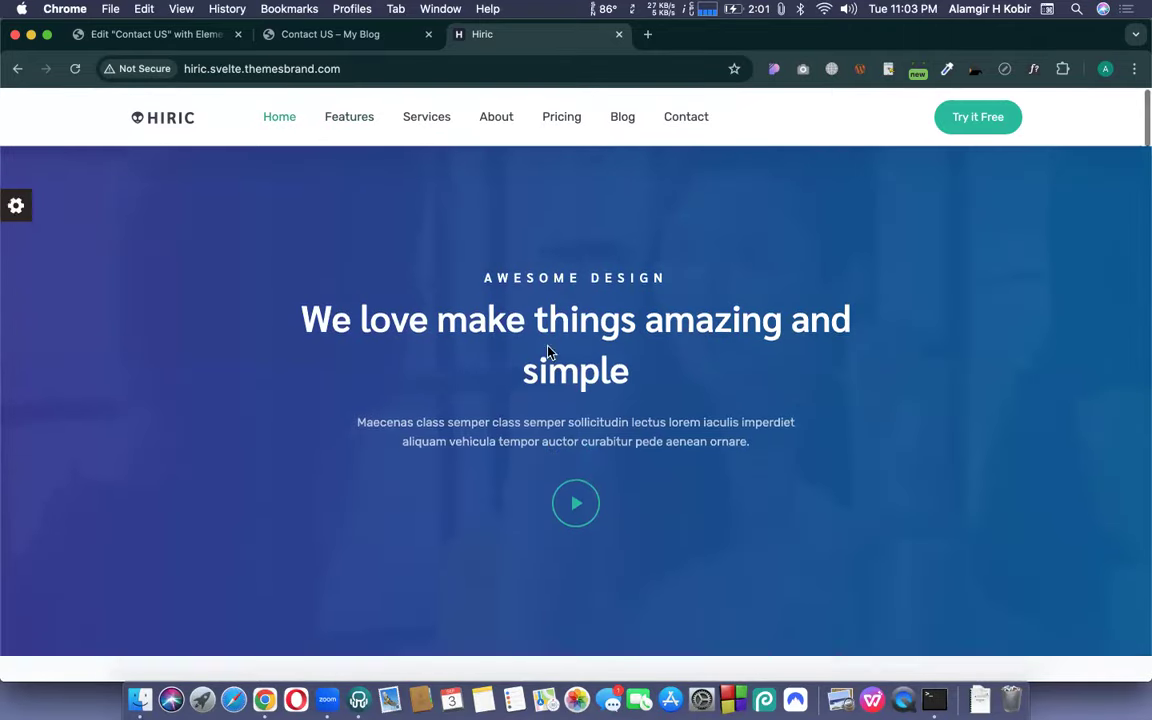
pyautogui.click(287, 39)
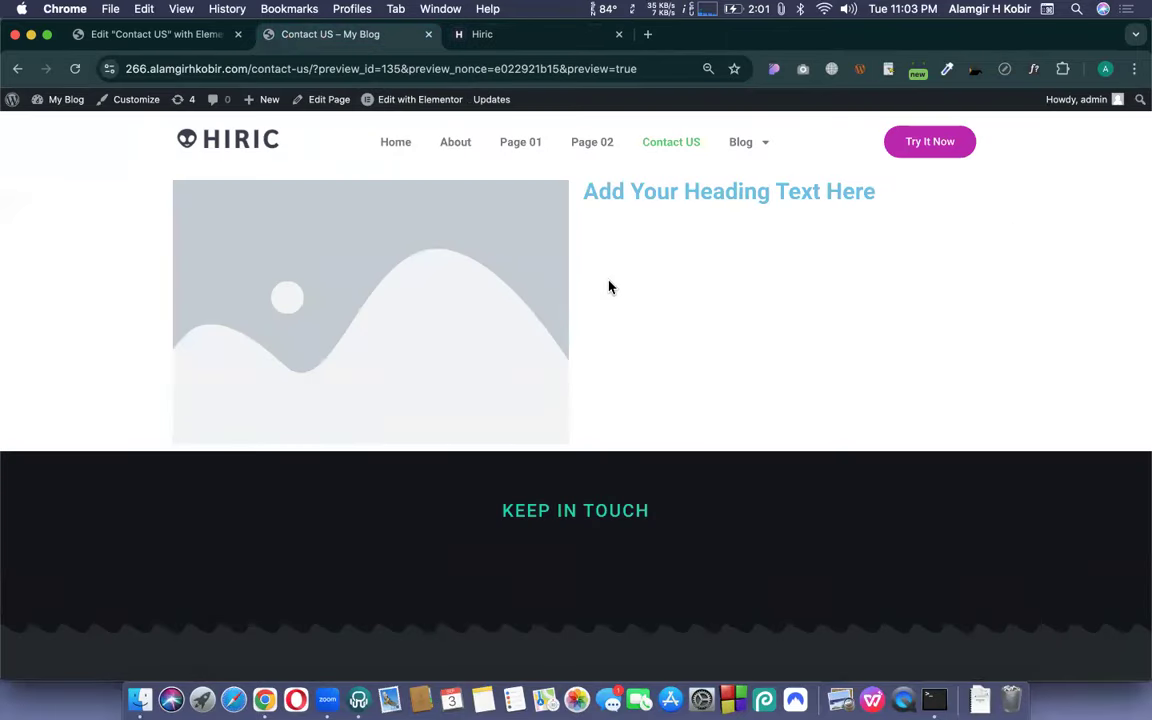
# - Return to the Contact US editor and select the Image widget beside the heading
pyautogui.click(141, 39)
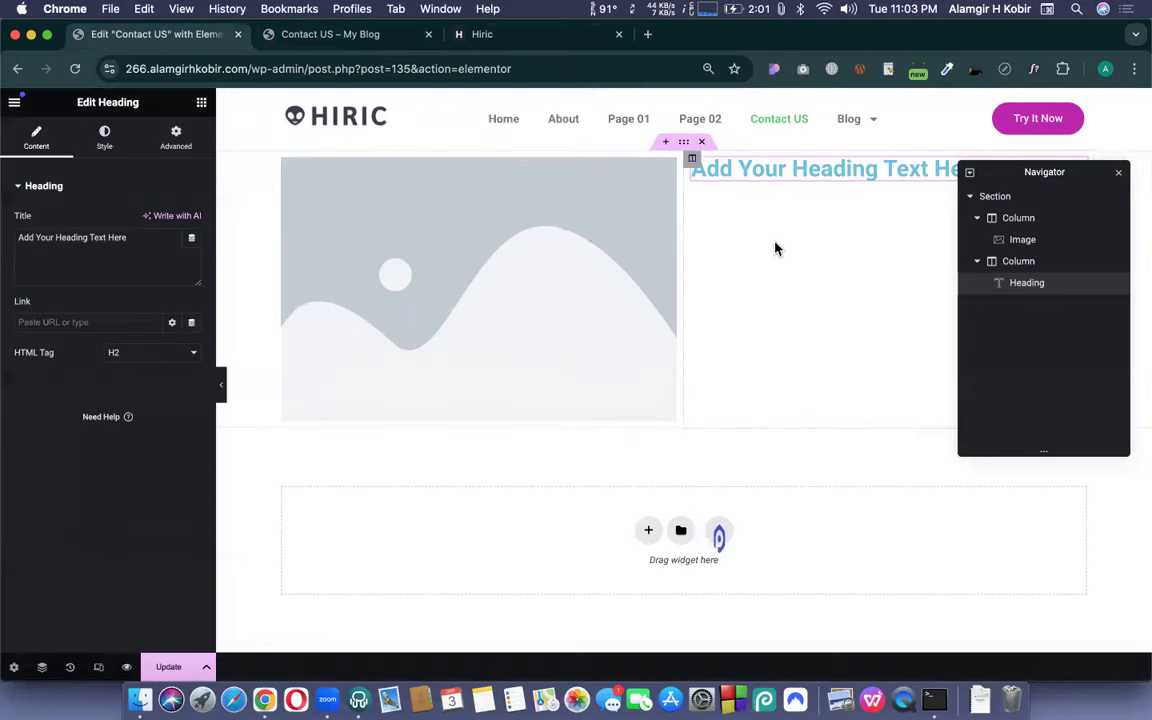
pyautogui.click(617, 180)
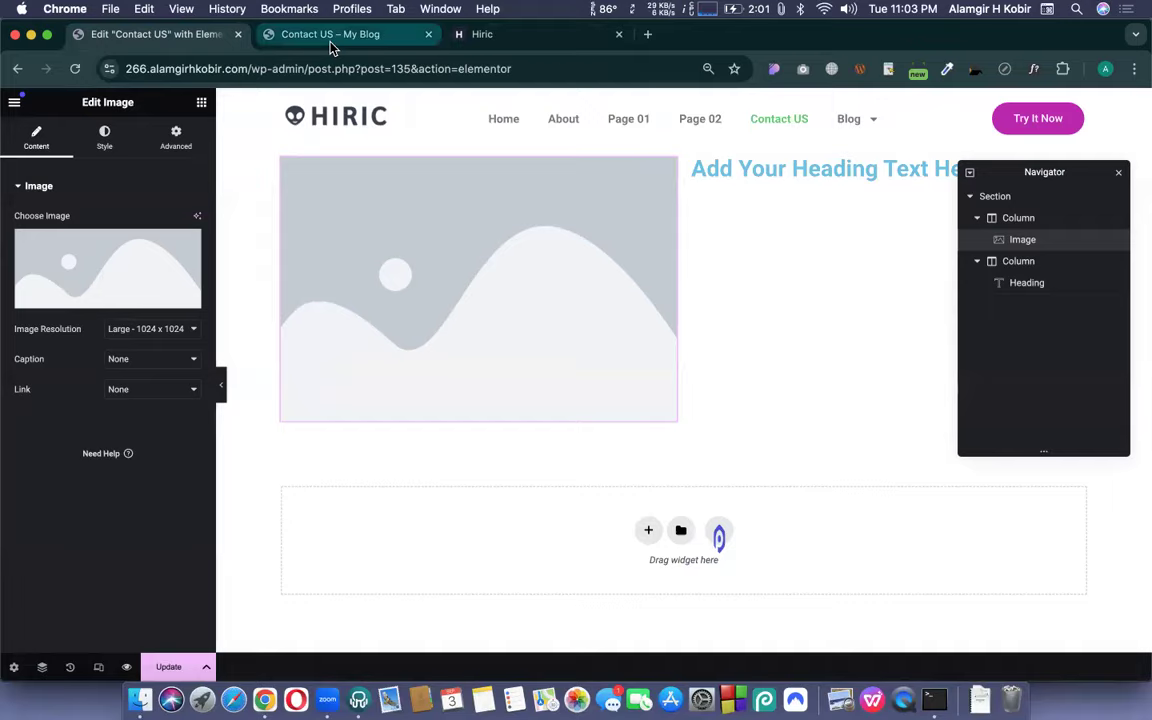
pyautogui.click(300, 36)
# - Open the blog's Home page and select the hero heading text
pyautogui.click(396, 143)
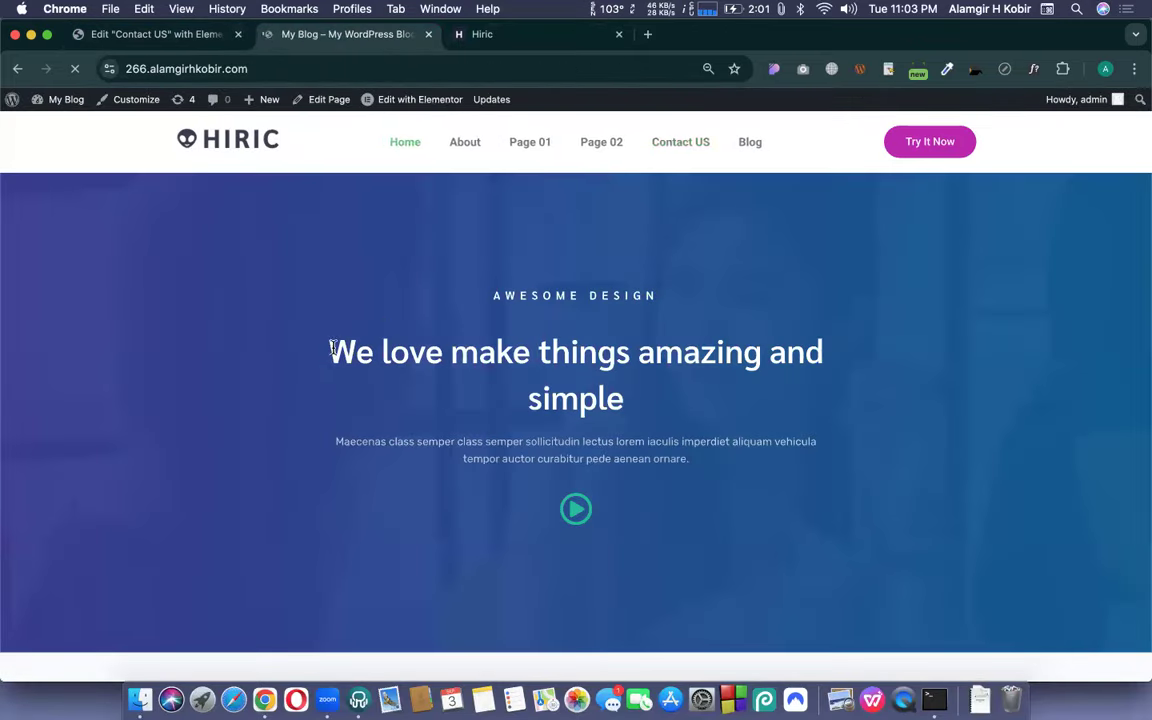
pyautogui.moveTo(328, 352); pyautogui.dragTo(638, 403)
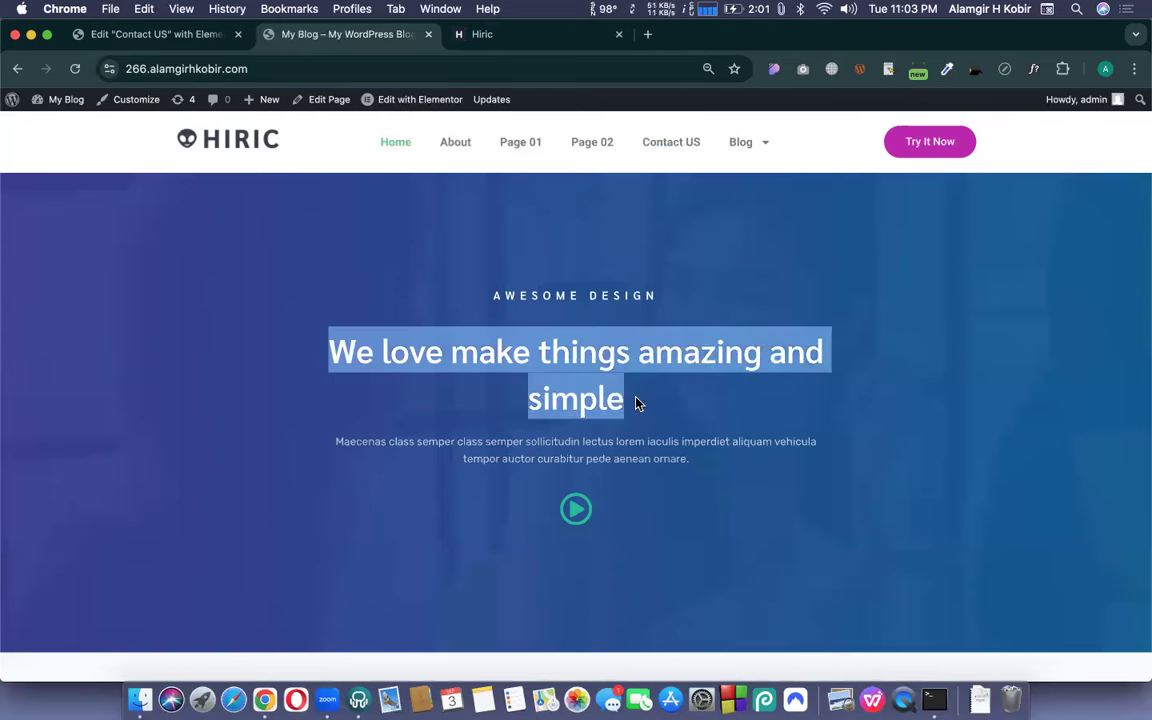
pyautogui.click(650, 407)
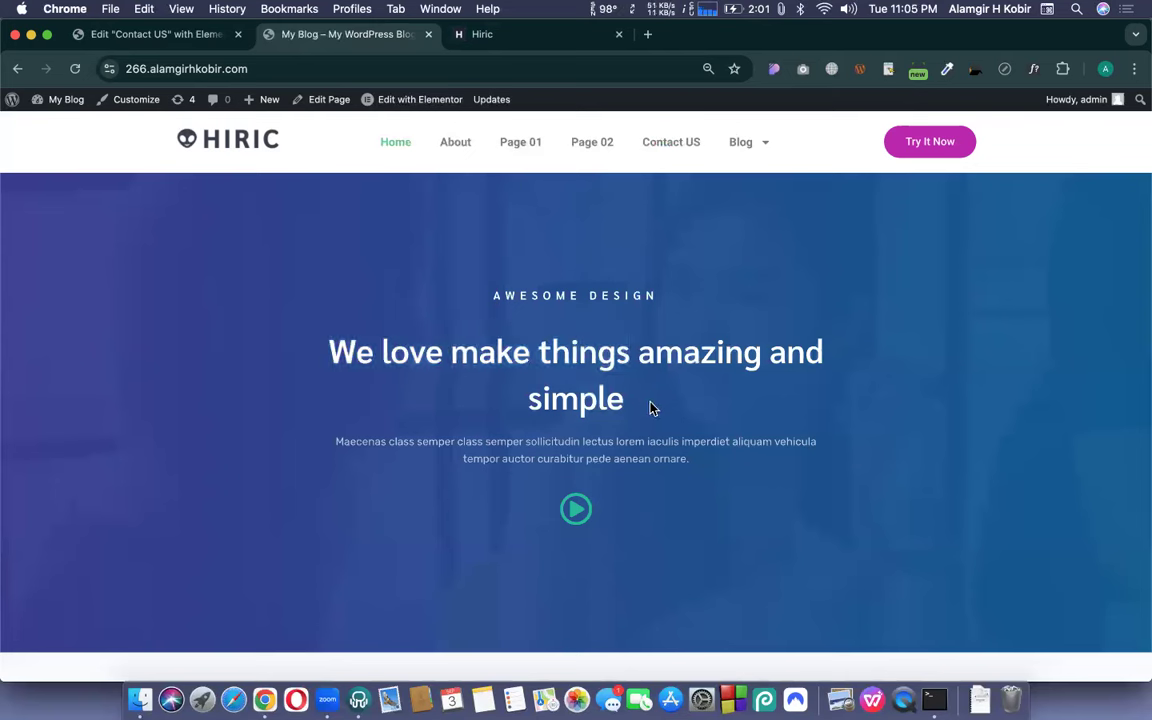
pyautogui.moveTo(650, 407); pyautogui.dragTo(333, 352)
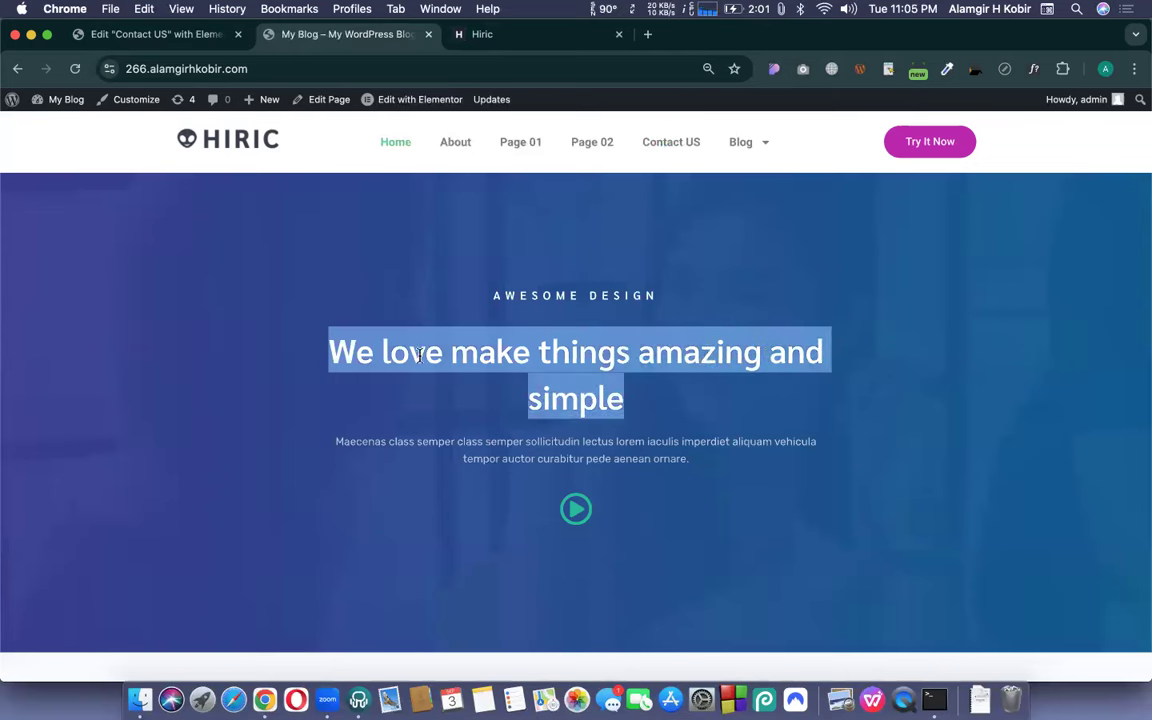
# - Scroll the home page and select the About heading and both paragraphs
pyautogui.scroll(-2, 540, 345)
pyautogui.scroll(3, 540, 360)
pyautogui.scroll(-10, 543, 365)
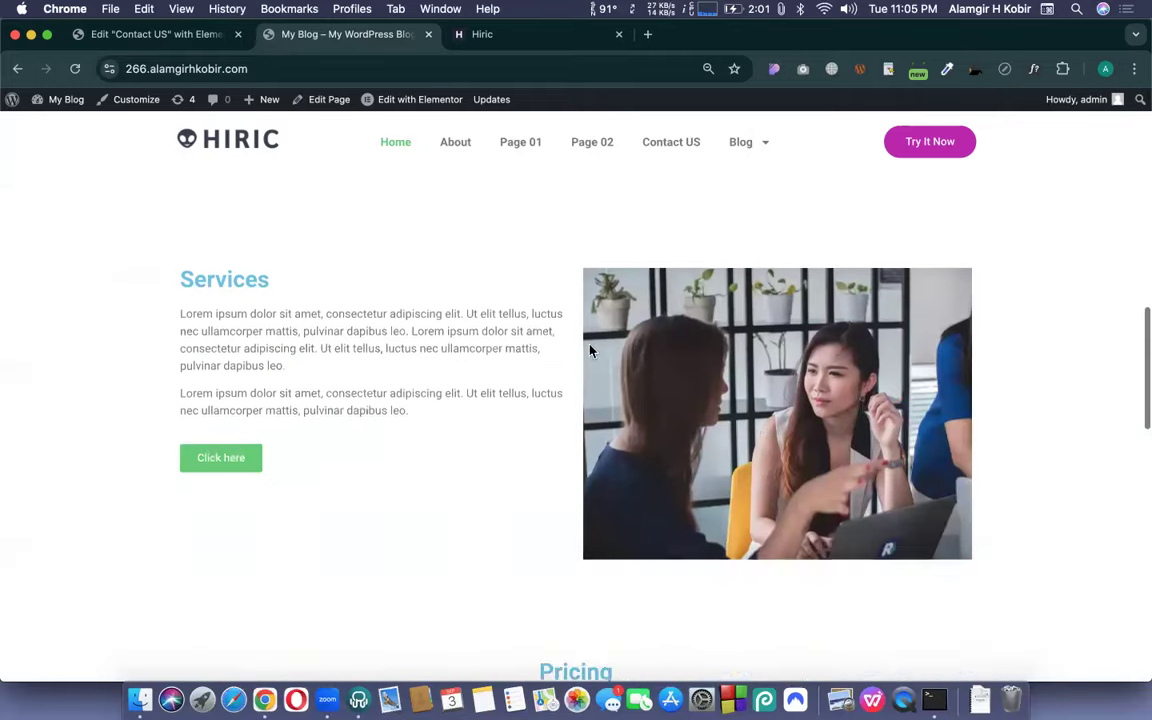
pyautogui.scroll(3, 650, 291)
pyautogui.scroll(-3, 648, 287)
pyautogui.scroll(-2, 594, 337)
pyautogui.scroll(4, 594, 335)
pyautogui.moveTo(579, 222); pyautogui.dragTo(849, 381)
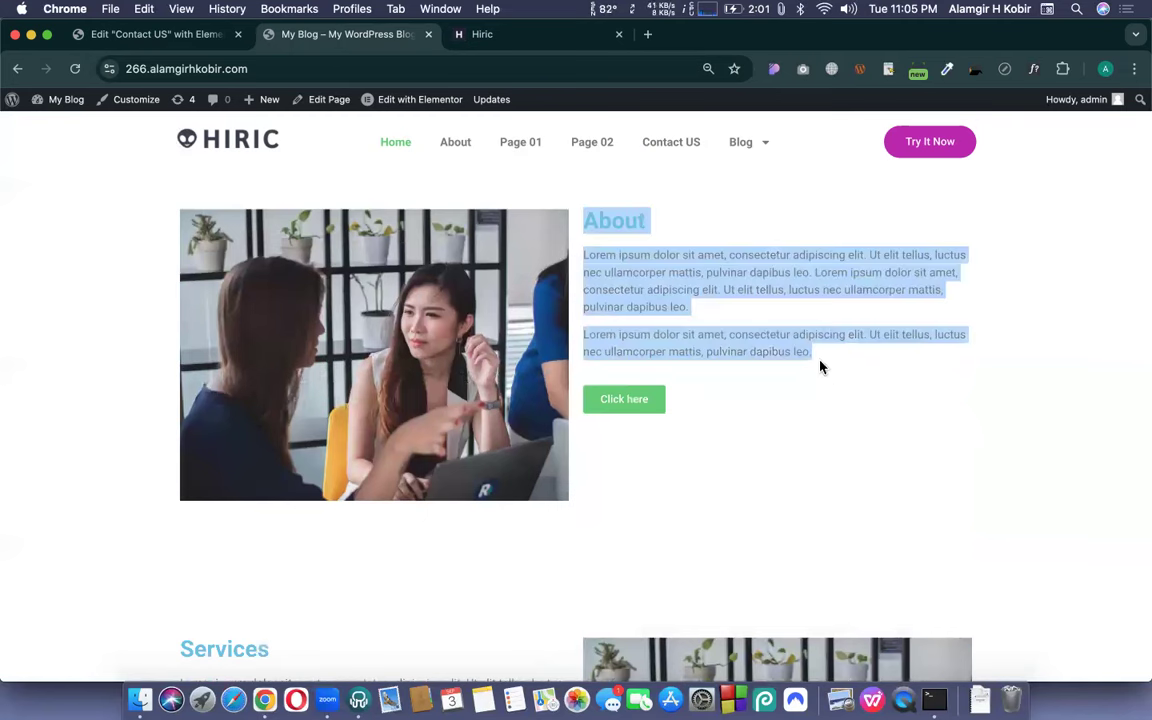
pyautogui.click(820, 367)
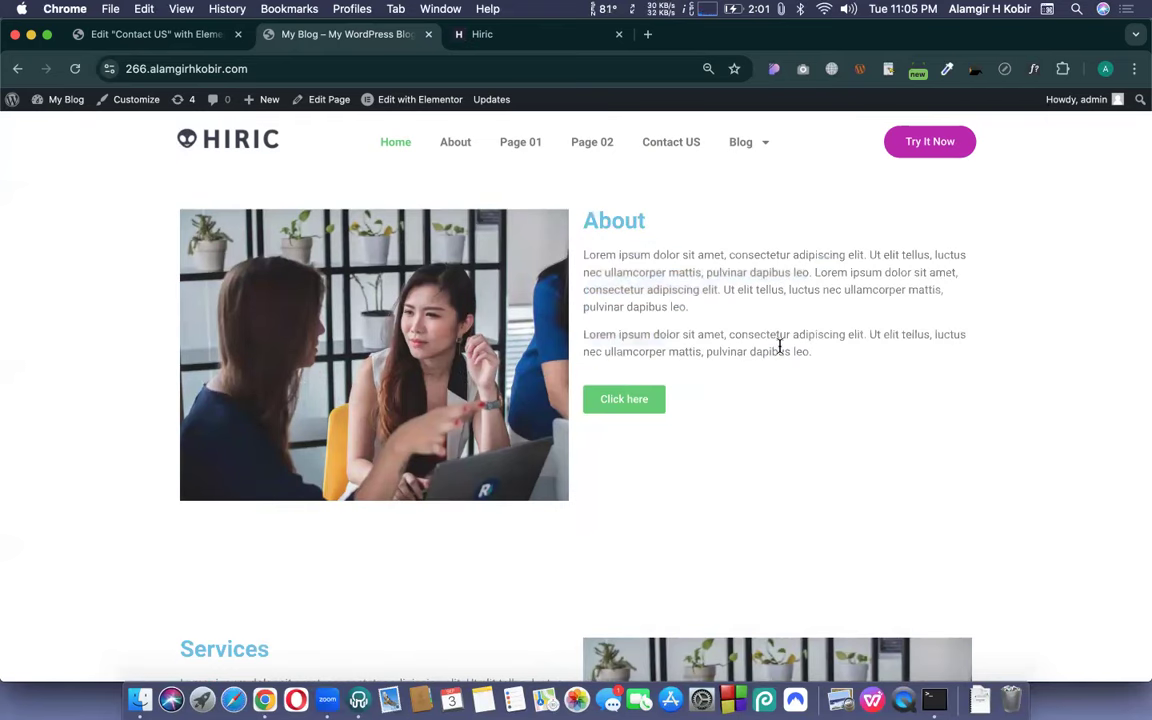
pyautogui.click(646, 35)
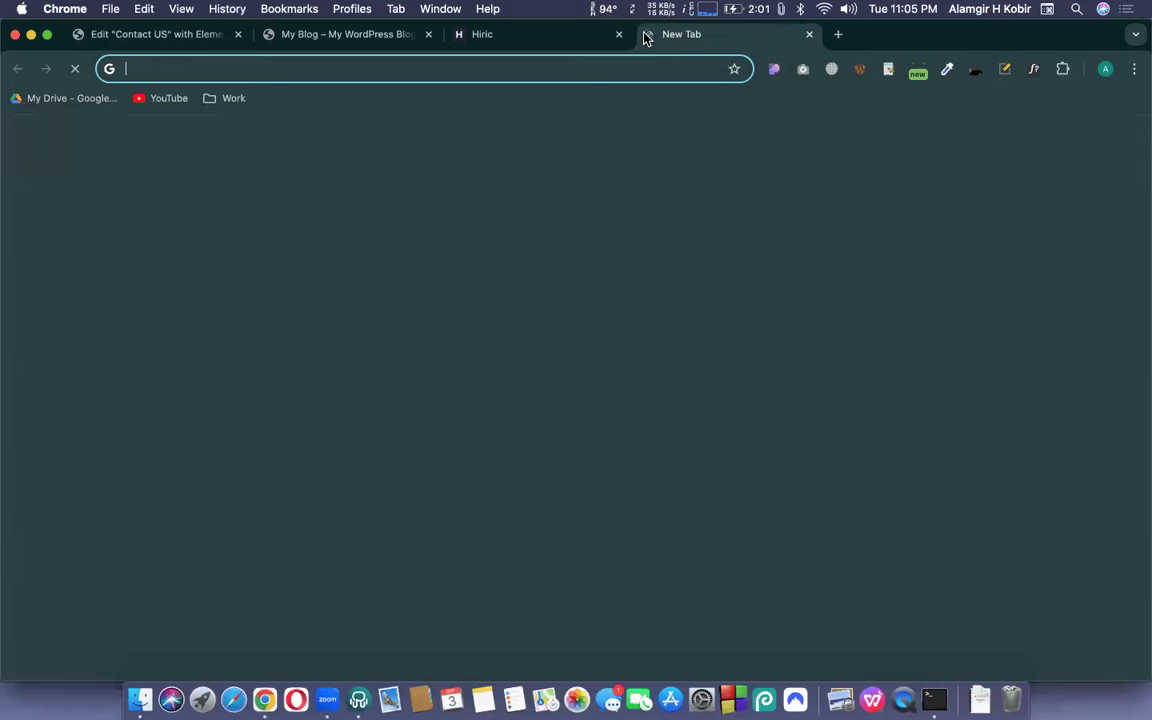
# - Search Google for 'total heading on html' and highlight the heading-levels answer
pyautogui.write('total heading ')
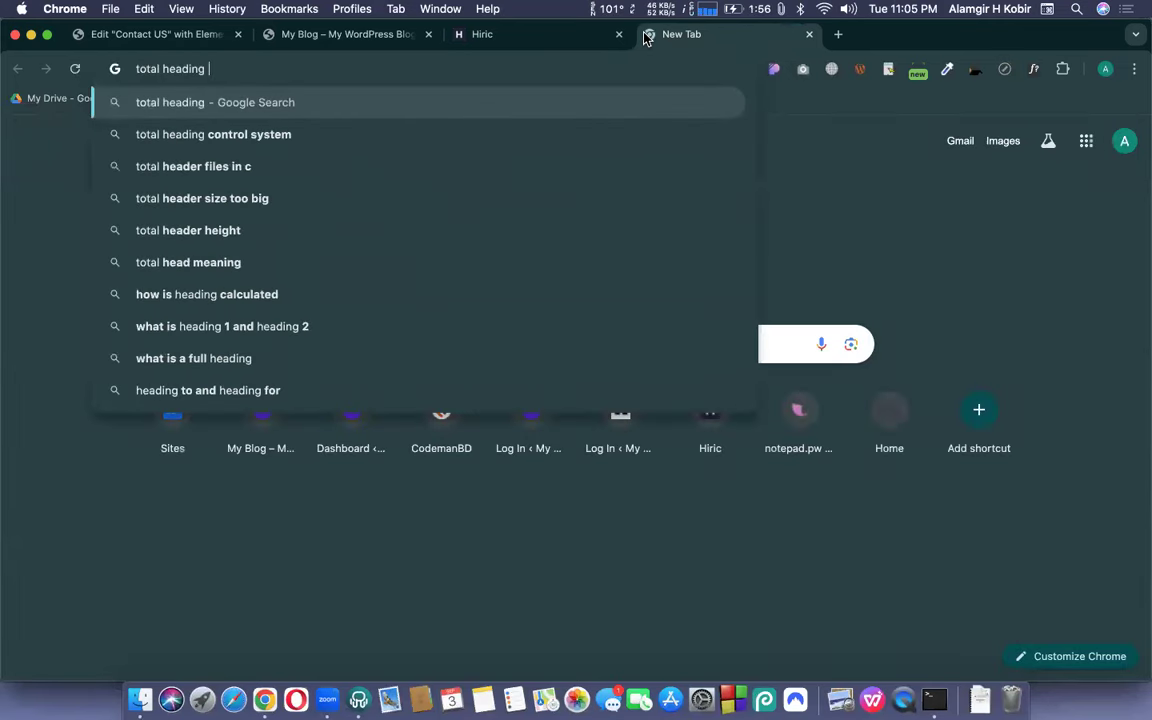
pyautogui.write('on html')
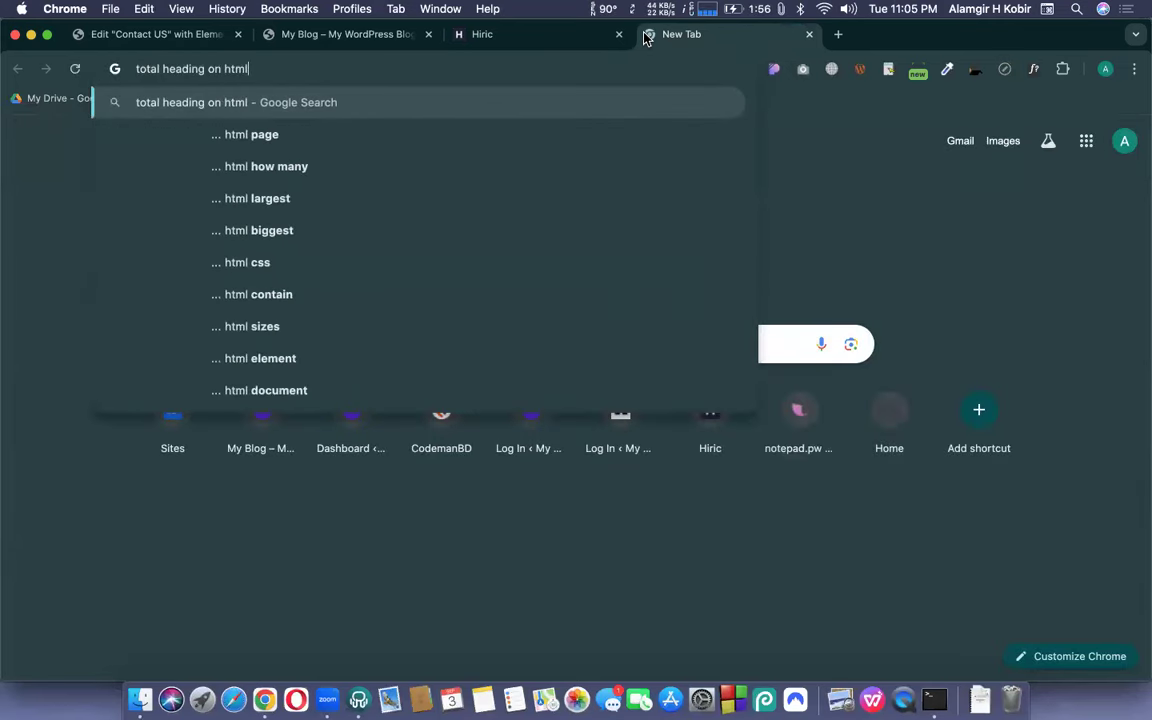
pyautogui.press('Return')
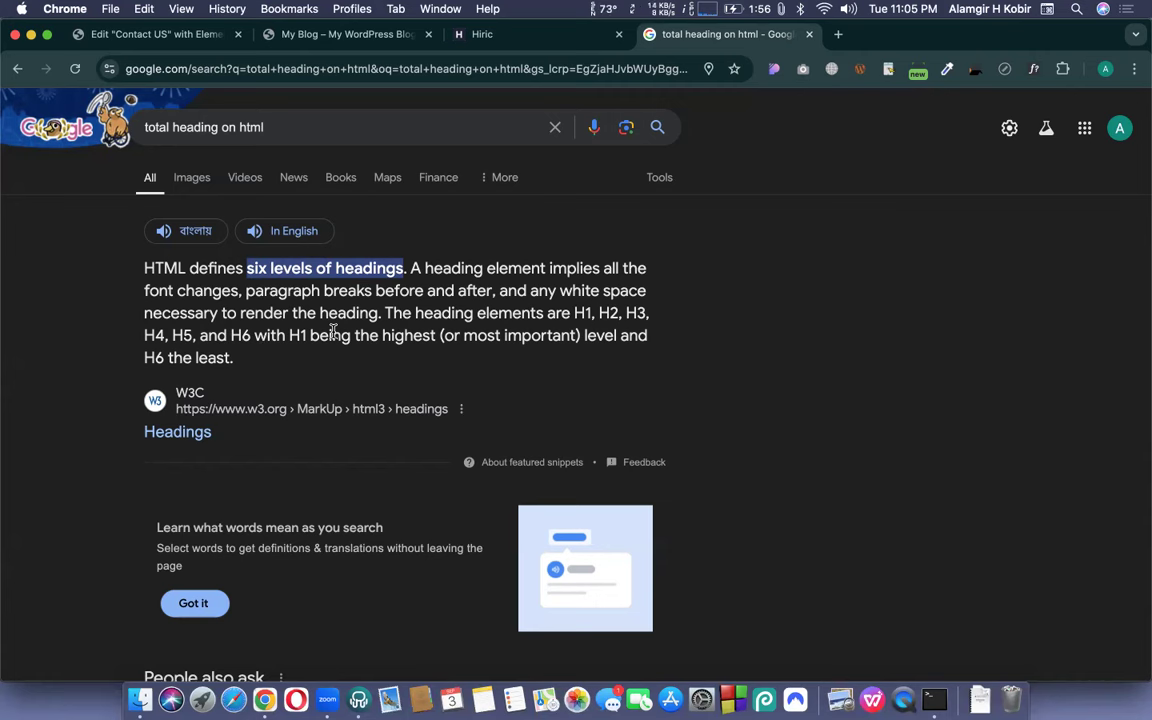
pyautogui.tripleClick(575, 318)
# - Mark the H1 mention in the six-levels answer, then close the Google results tab
pyautogui.moveTo(575, 318); pyautogui.dragTo(590, 313)
pyautogui.click(614, 314)
pyautogui.click(810, 36)
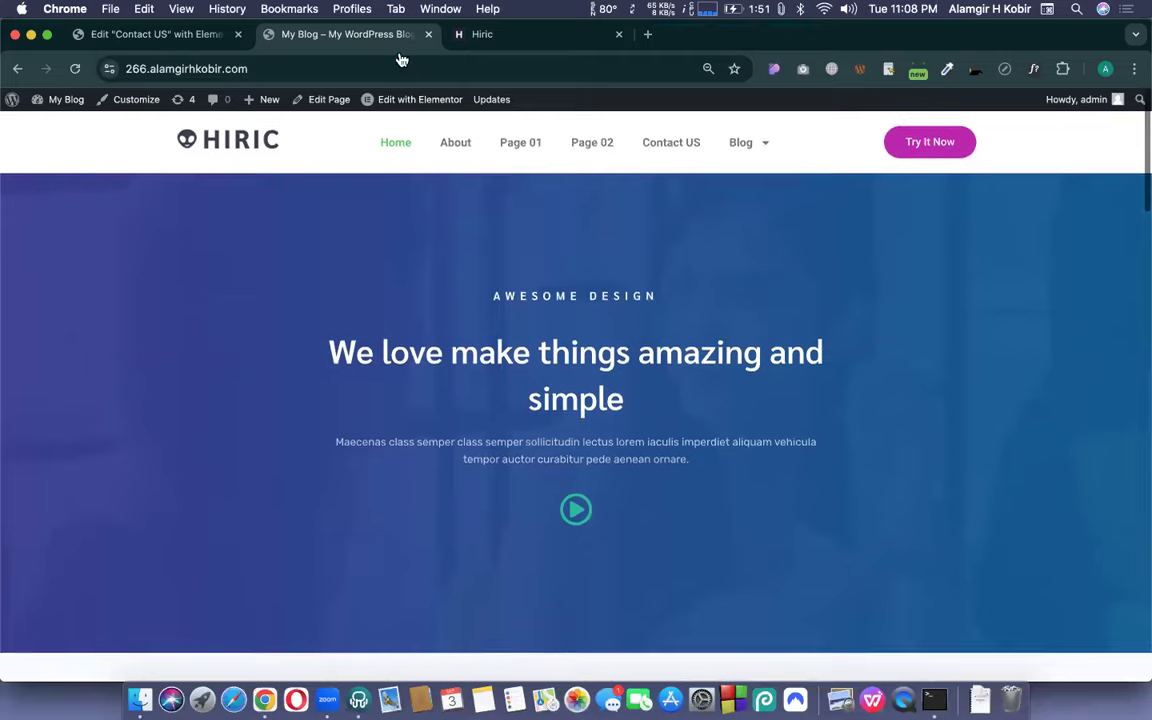
# - Back in the Contact US editor, close the Navigator and open the heading's Style settings
pyautogui.click(152, 34)
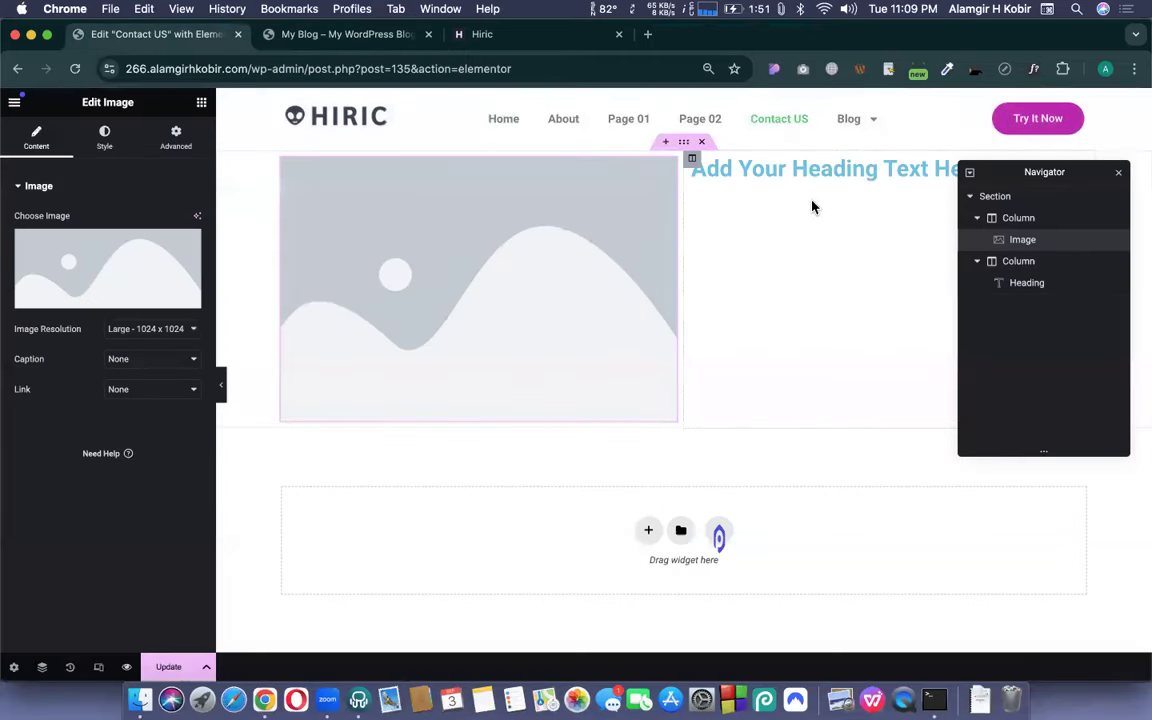
pyautogui.click(1120, 176)
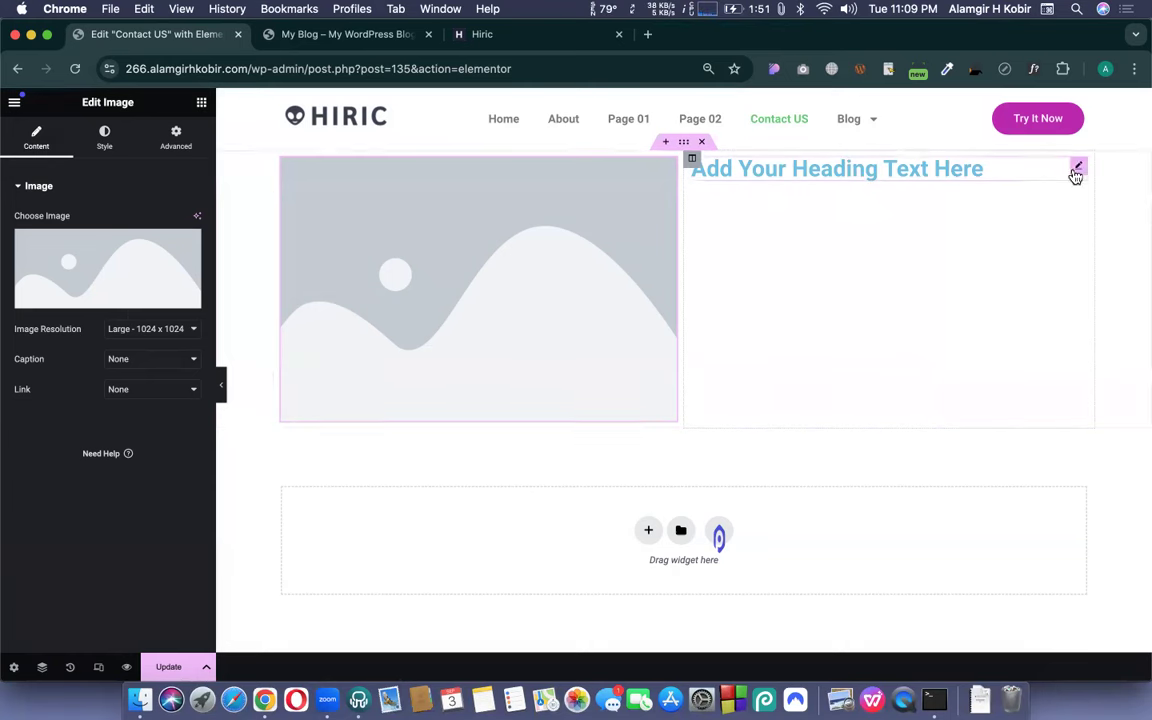
pyautogui.click(1076, 172)
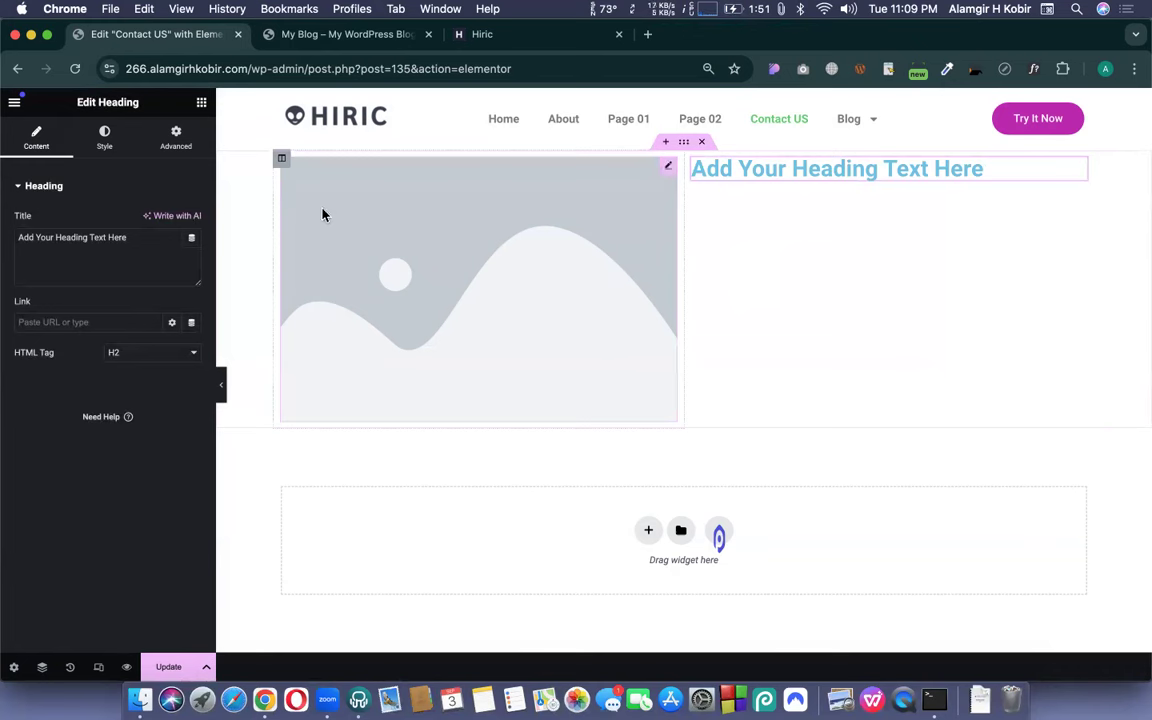
pyautogui.click(105, 135)
# - Set the heading's Typography font family to Lato
pyautogui.click(191, 281)
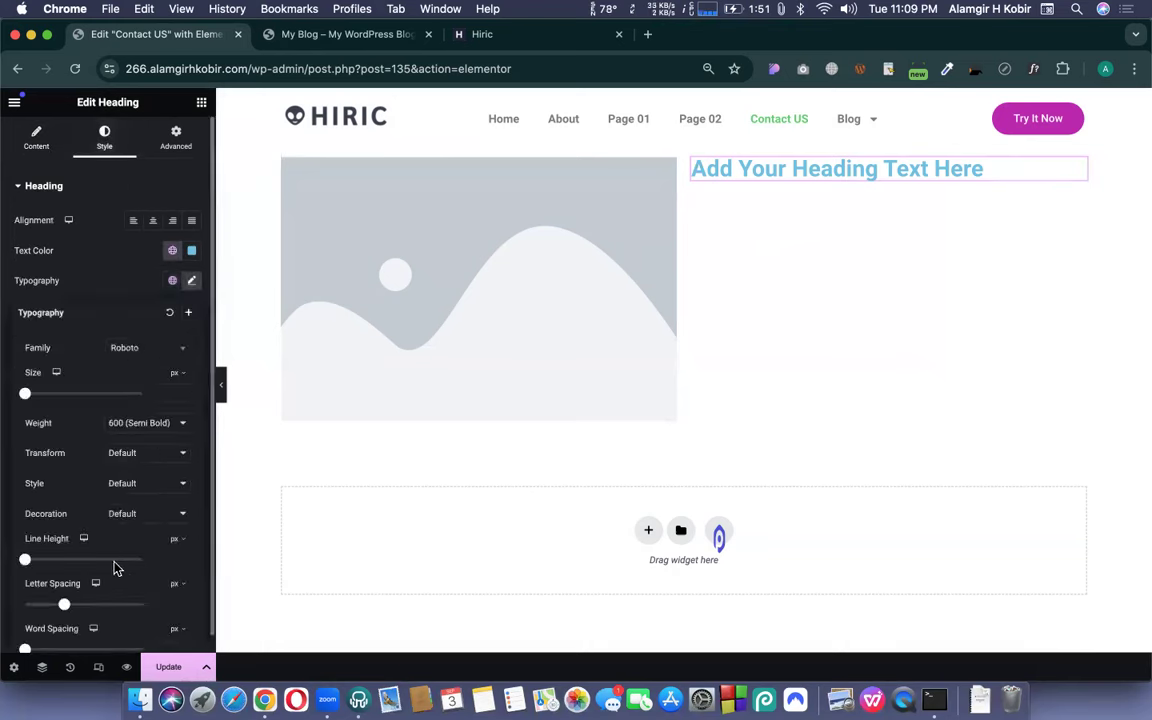
pyautogui.moveTo(114, 566); pyautogui.dragTo(157, 353)
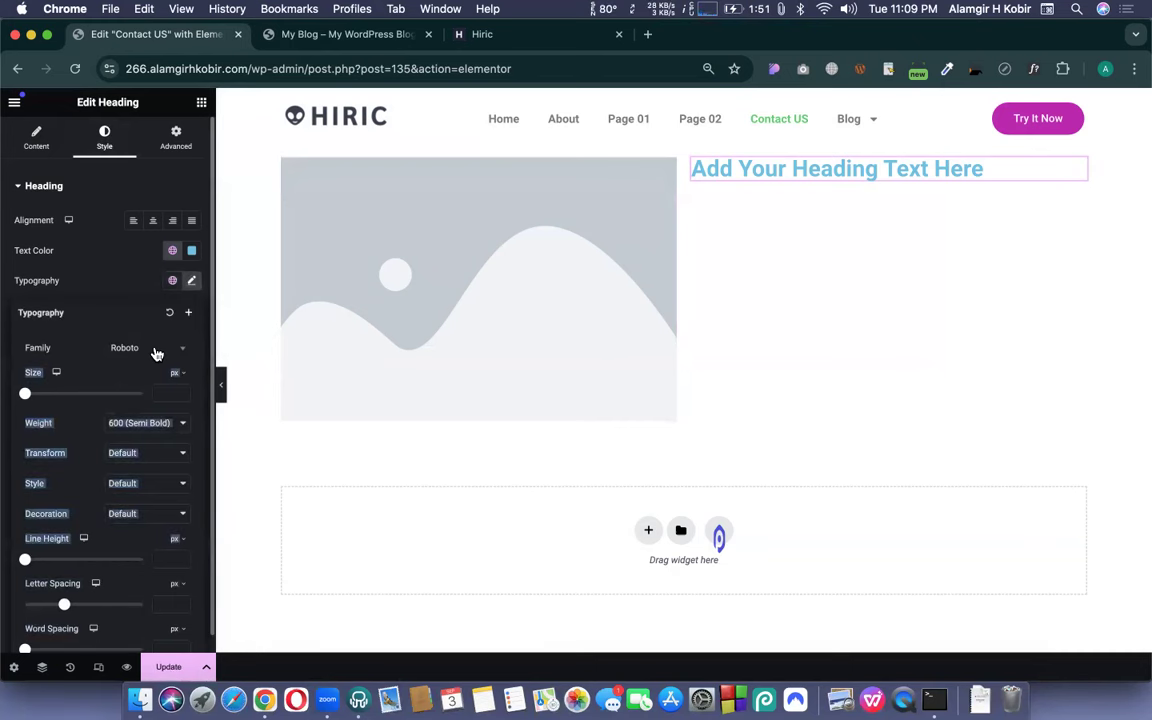
pyautogui.click(56, 337)
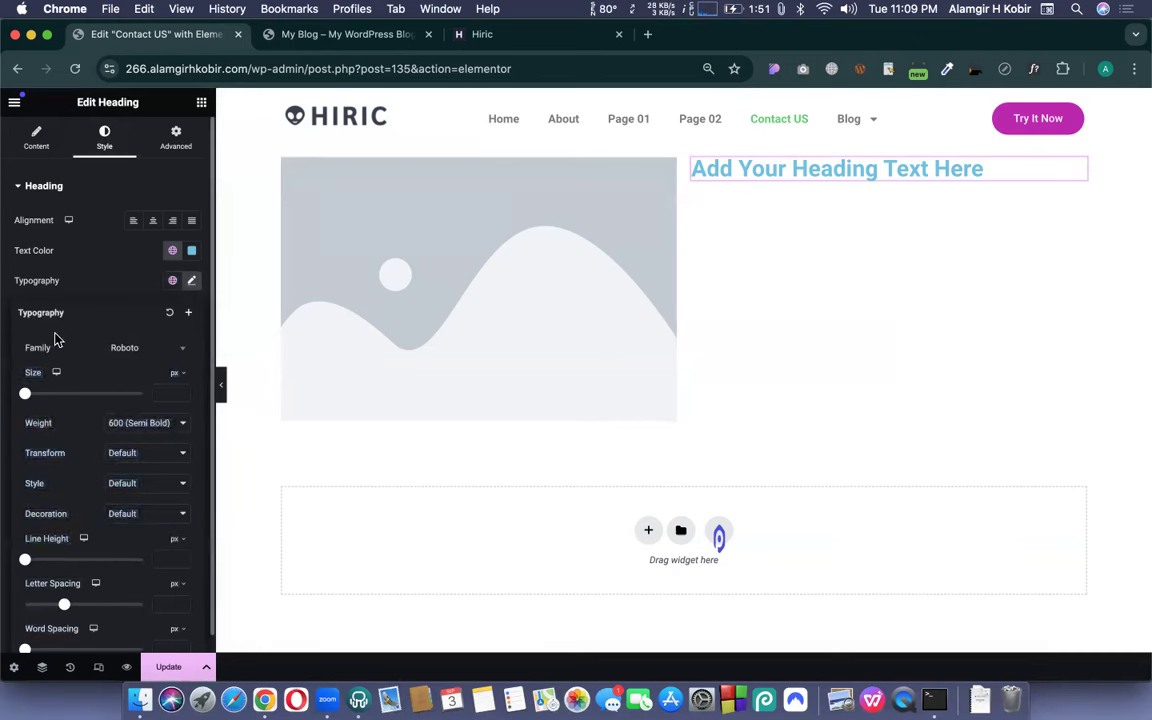
pyautogui.click(159, 350)
pyautogui.scroll(5, 136, 458)
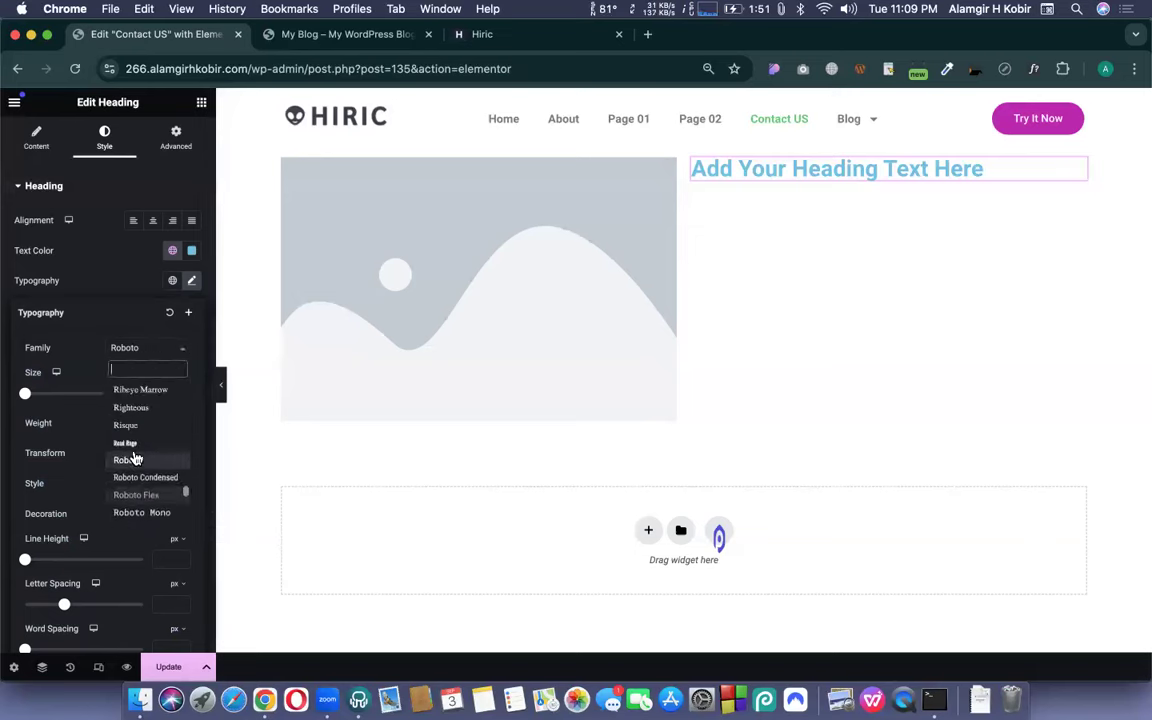
pyautogui.scroll(5, 136, 458)
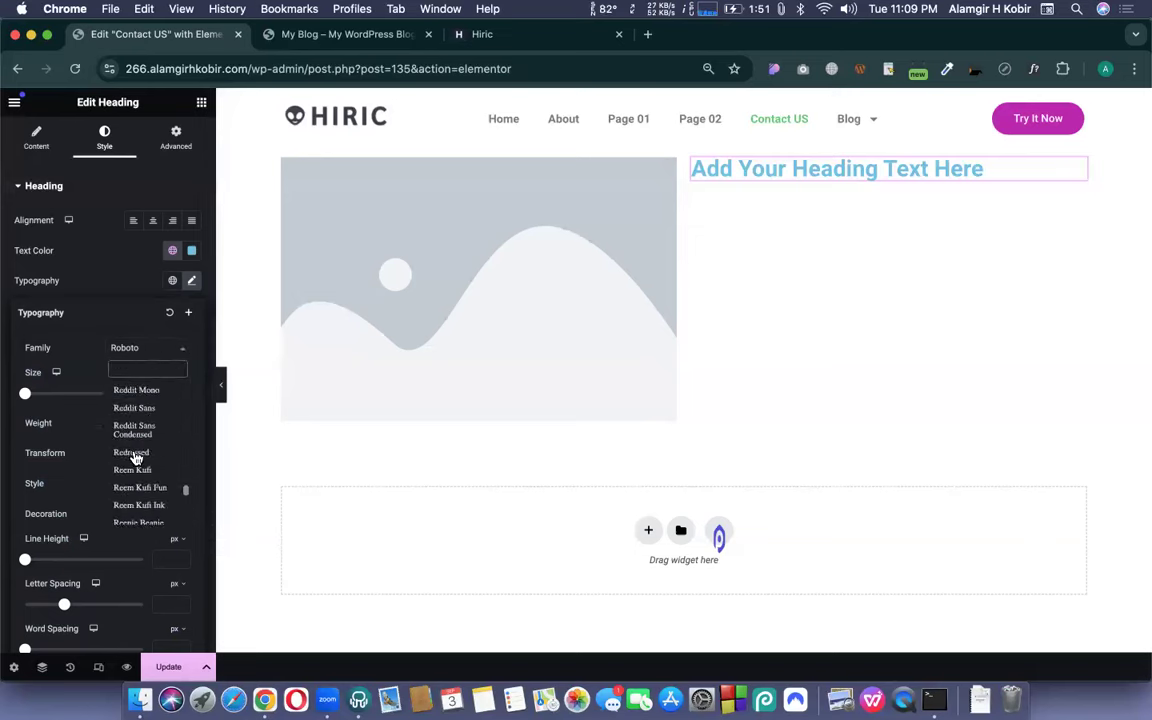
pyautogui.write('lato')
pyautogui.click(122, 406)
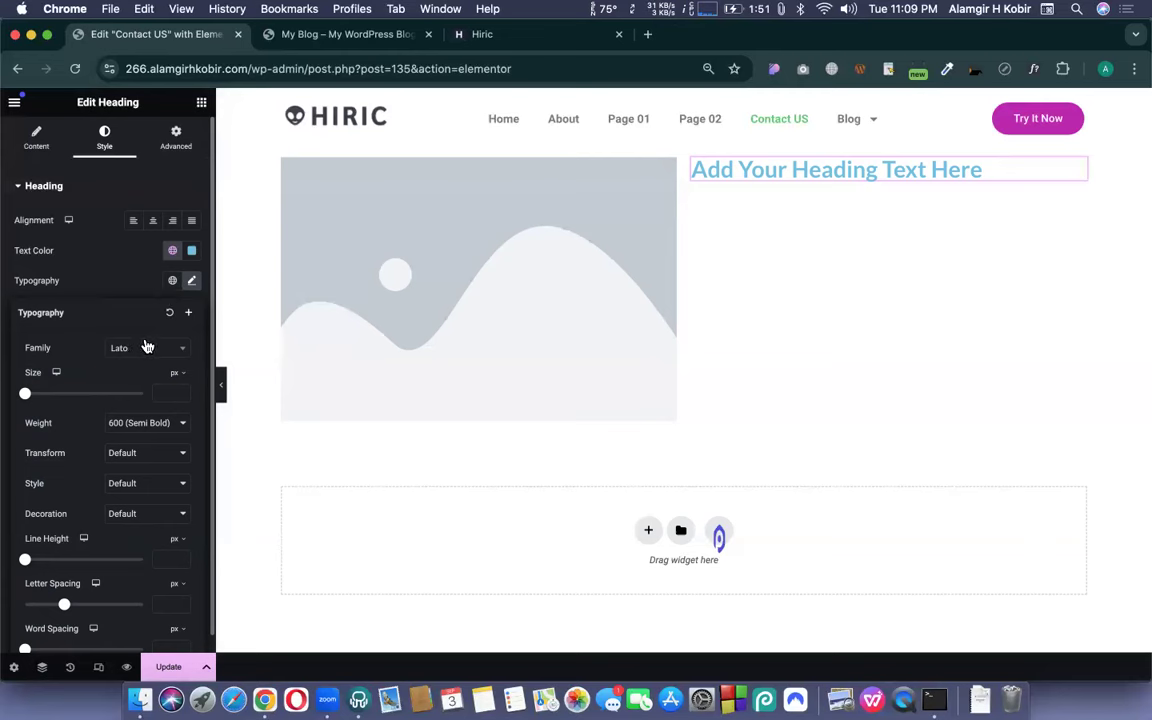
pyautogui.click(191, 281)
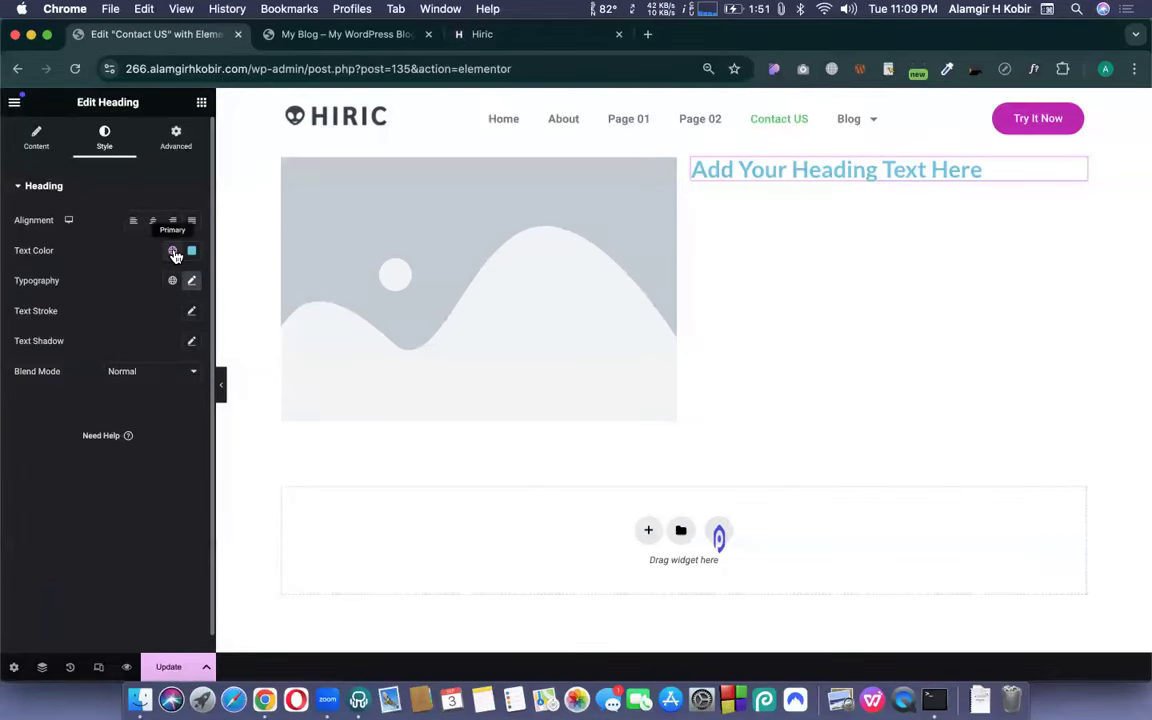
# - Preview the global colours, then try the Primary and Secondary global fonts on the heading
pyautogui.click(173, 252)
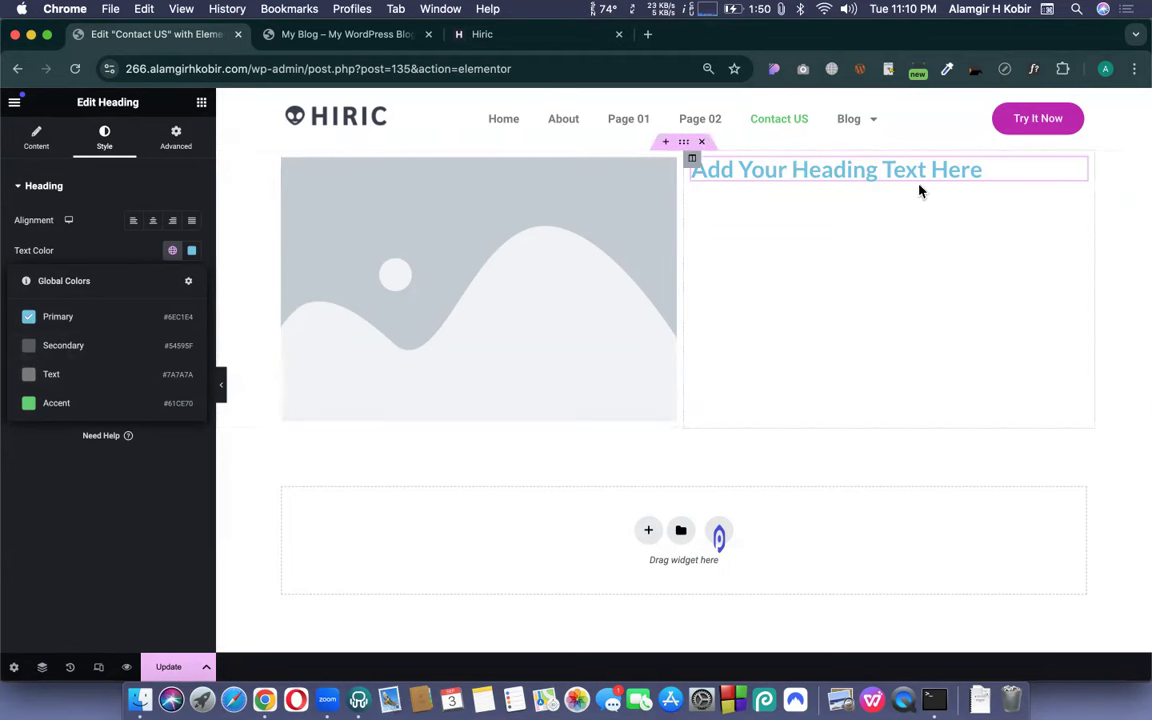
pyautogui.click(106, 238)
pyautogui.click(171, 281)
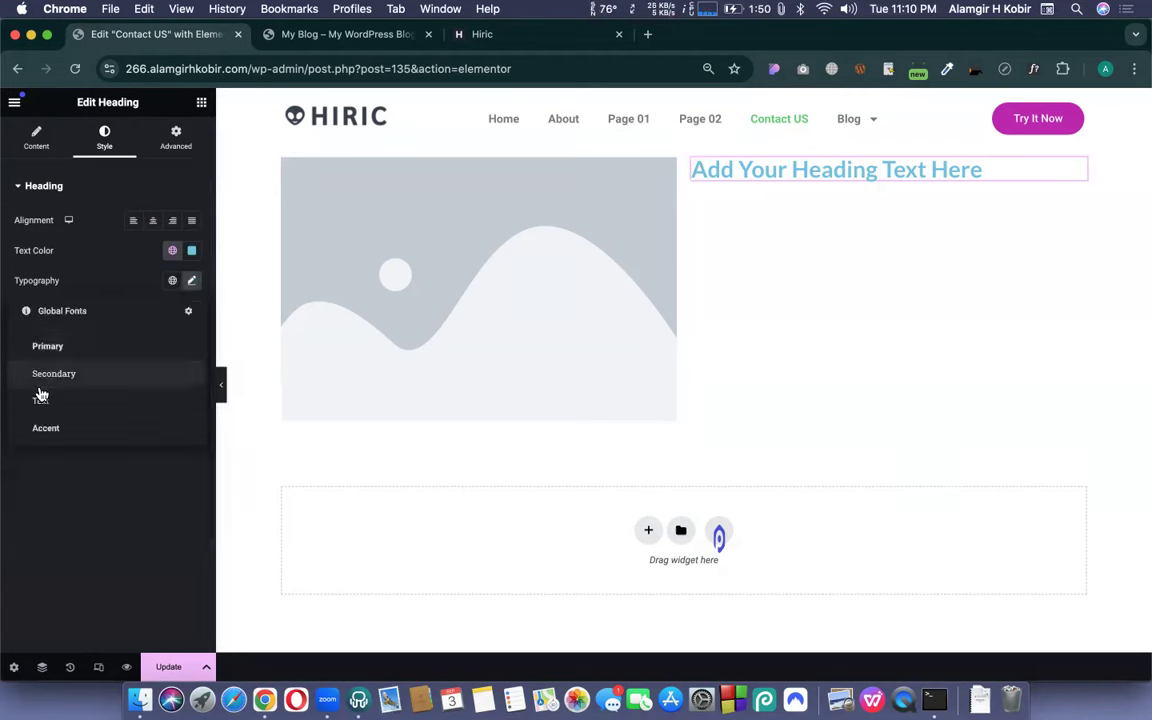
pyautogui.click(42, 350)
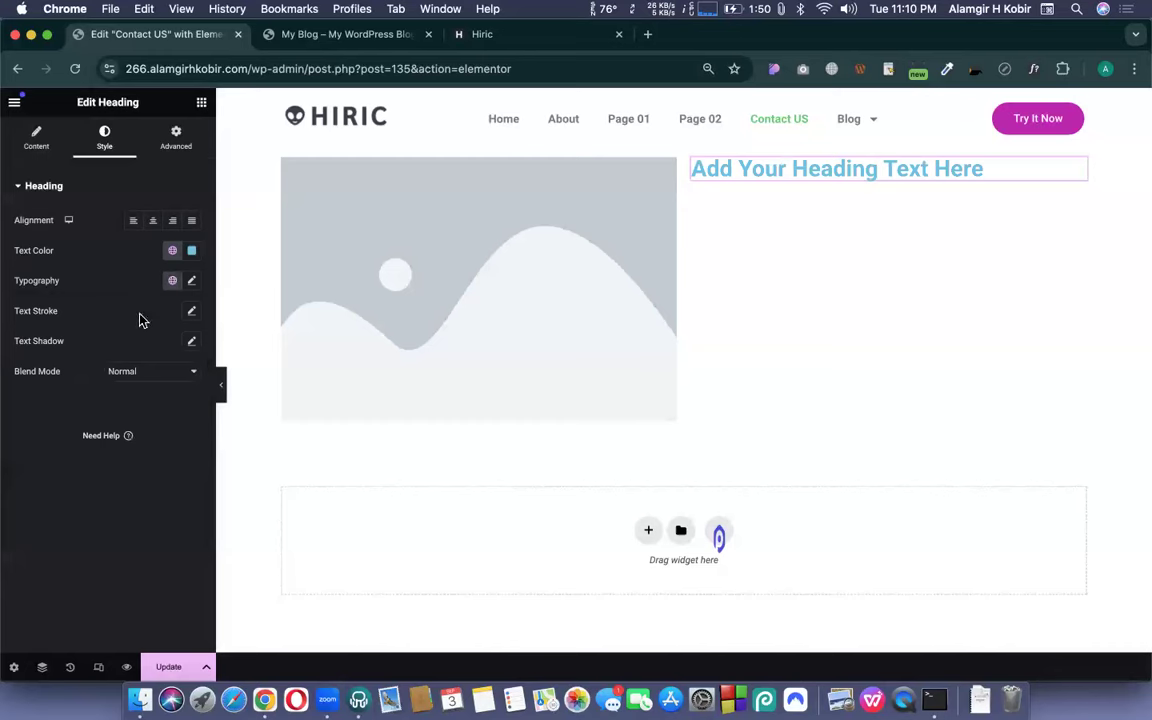
pyautogui.click(170, 281)
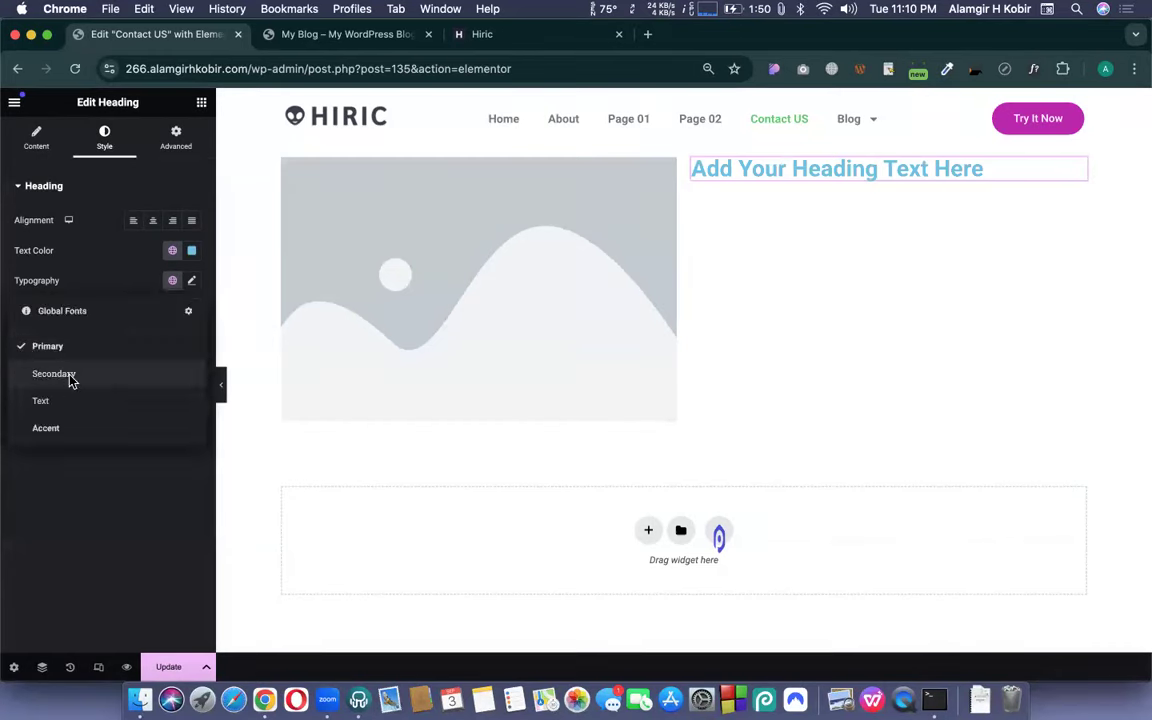
pyautogui.click(60, 374)
# - Switch the heading to the global Text font (Roboto 400) and review its typography settings
pyautogui.click(191, 282)
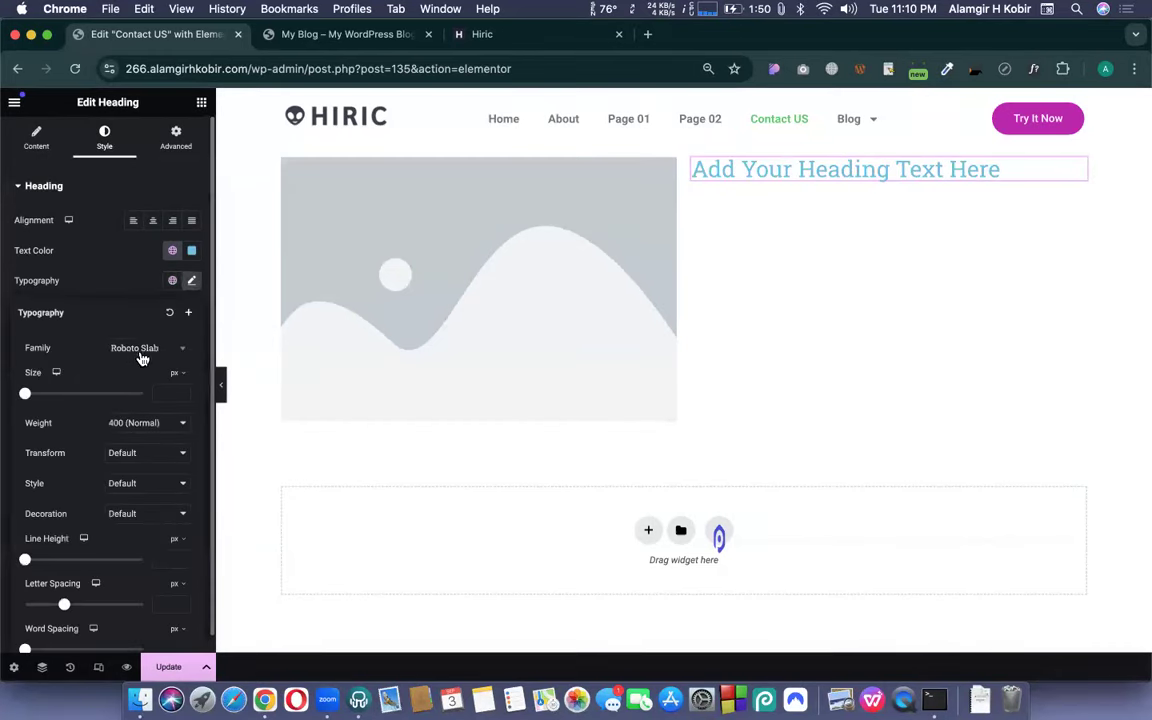
pyautogui.click(171, 281)
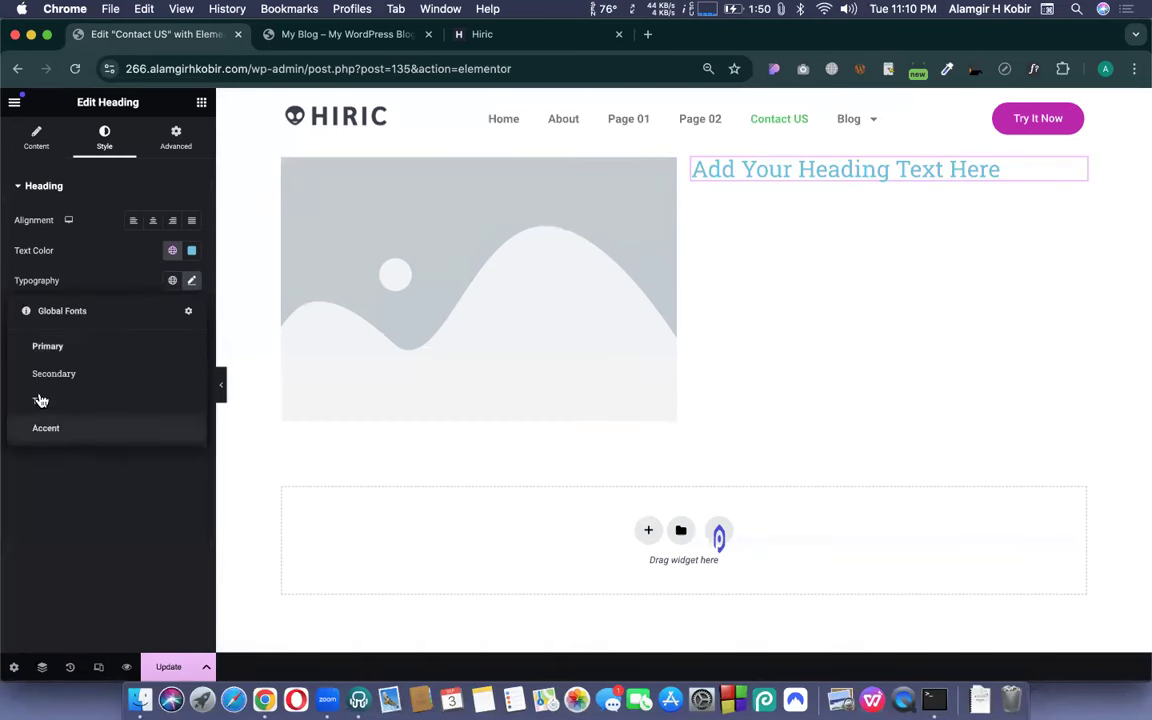
pyautogui.click(38, 401)
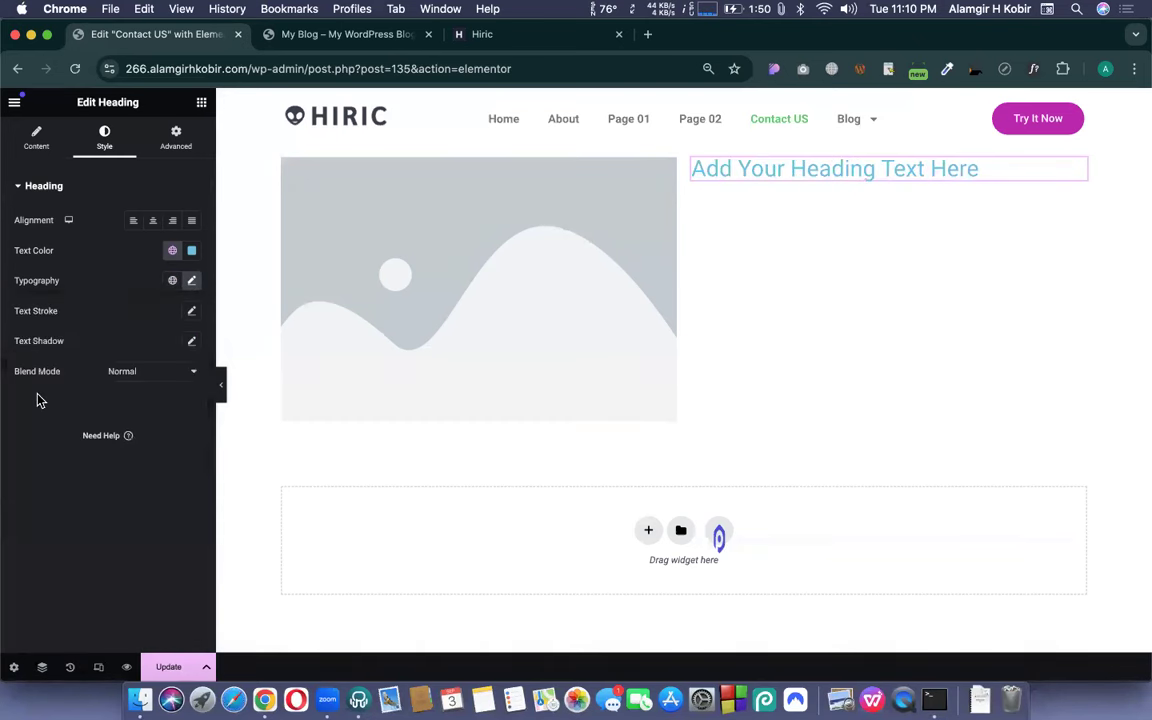
pyautogui.click(191, 283)
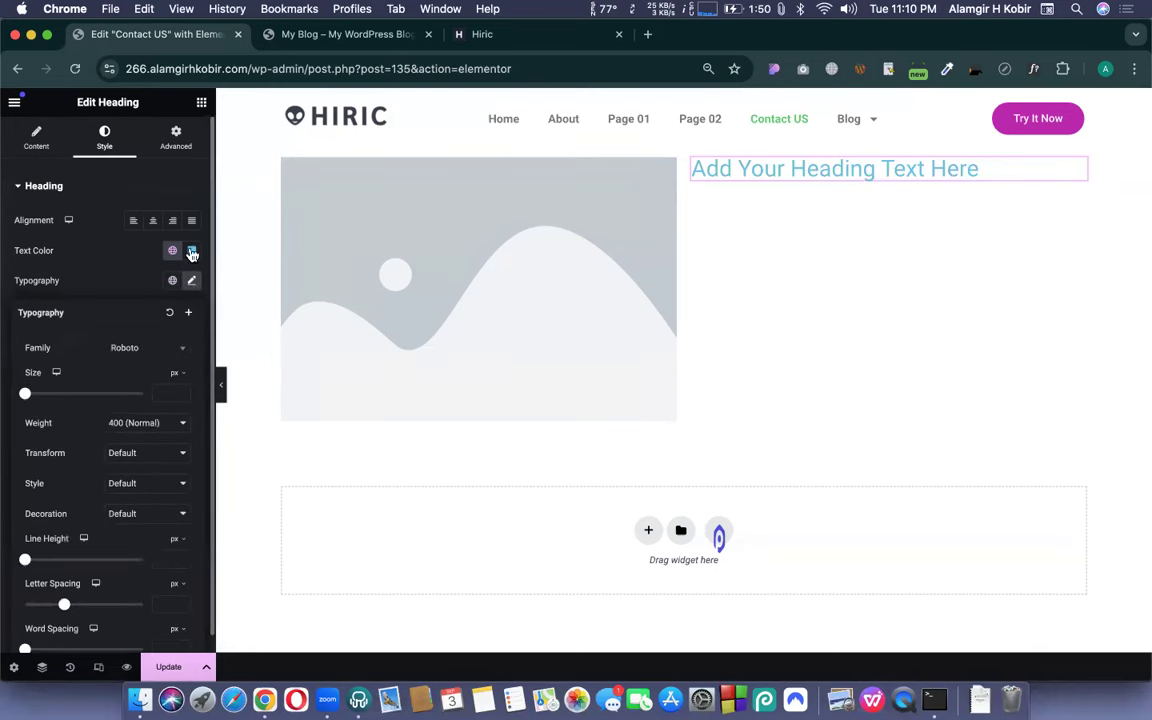
pyautogui.click(192, 284)
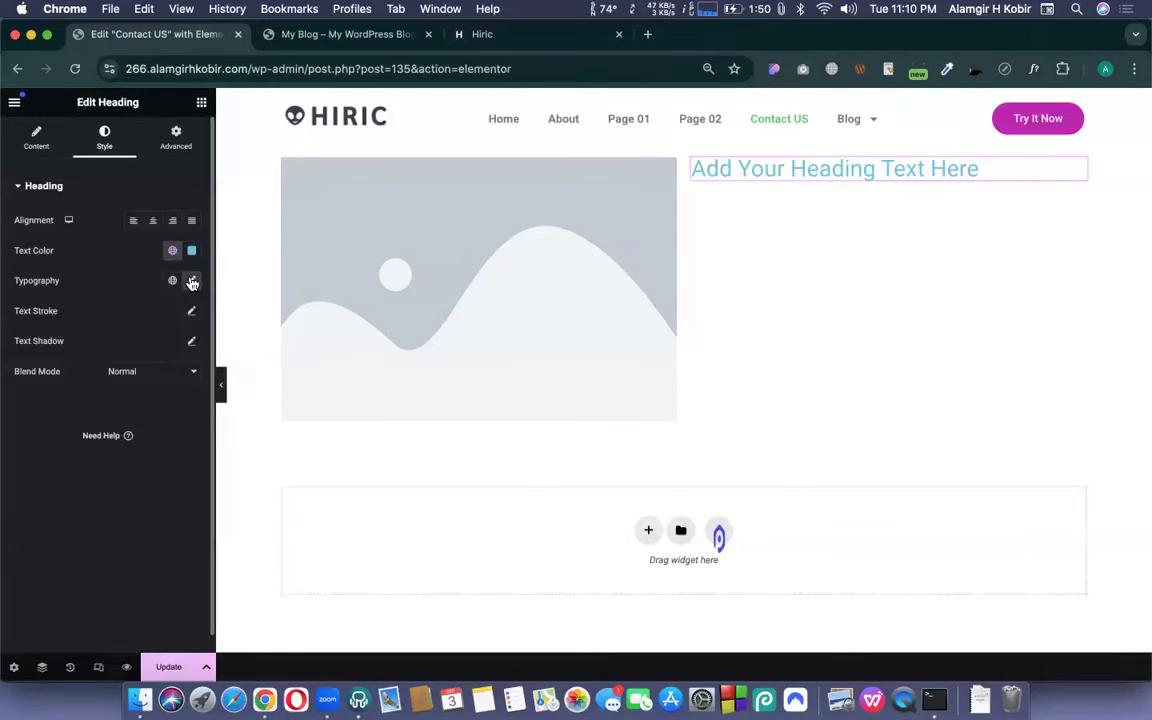
pyautogui.click(192, 283)
pyautogui.click(137, 285)
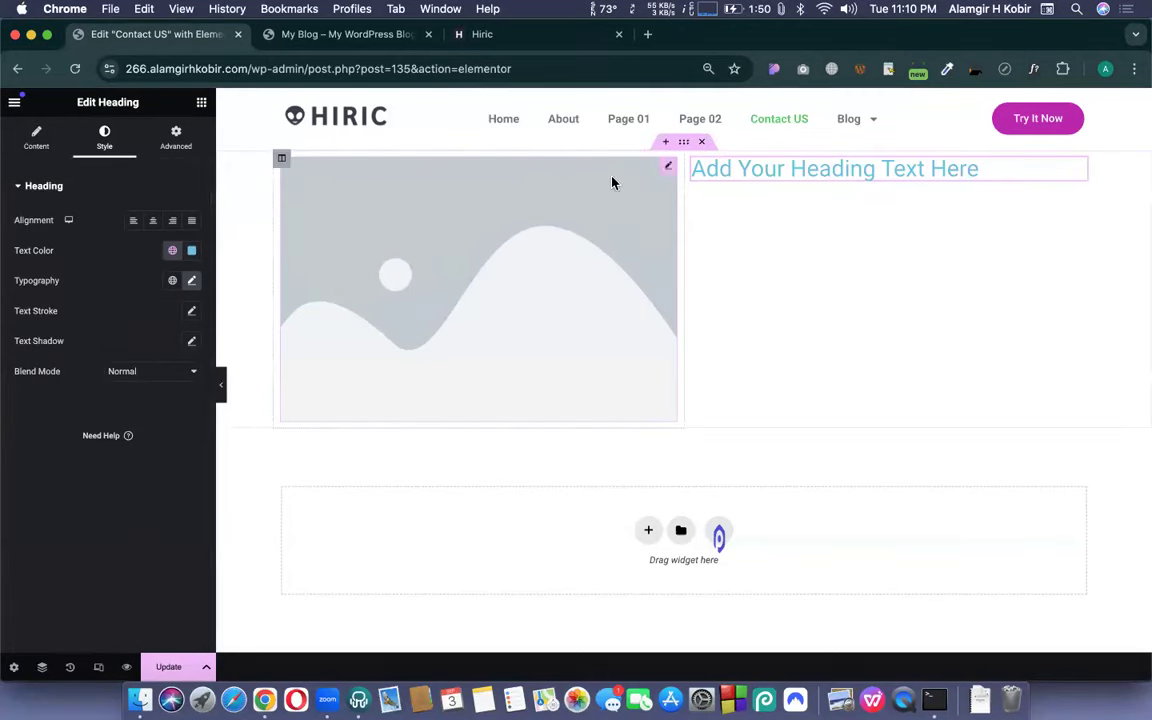
pyautogui.click(14, 103)
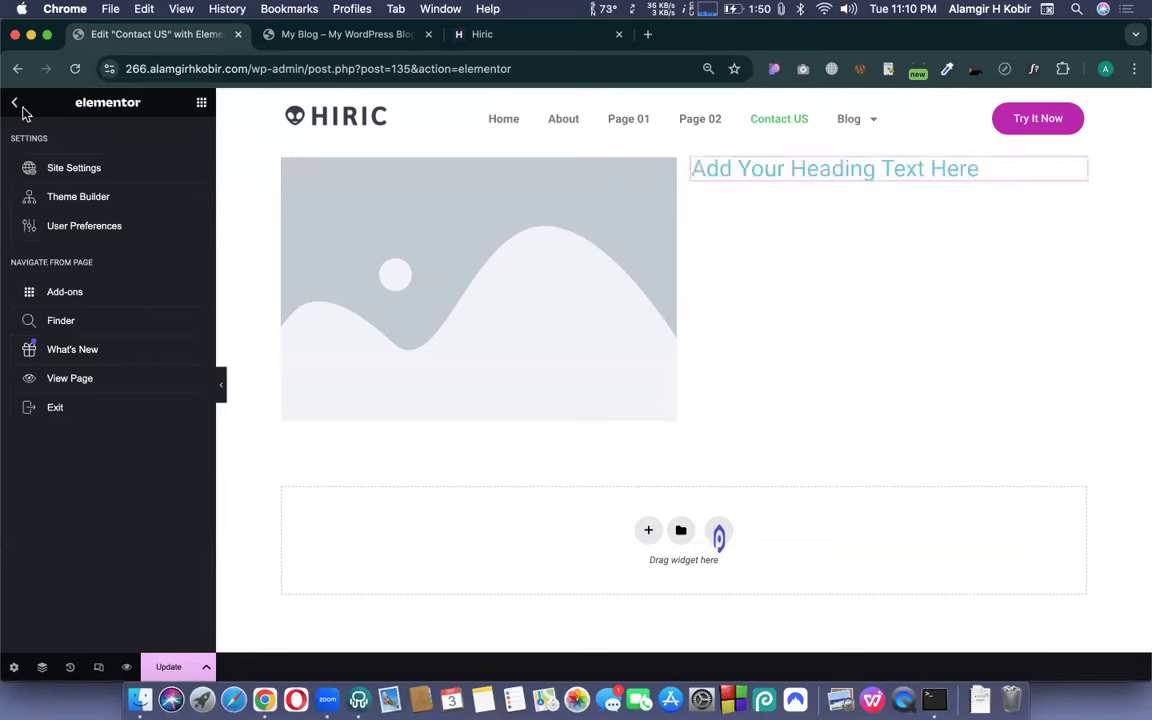
# - View the four global system colours in Site Settings, then go back to the Hiric demo tab
pyautogui.click(16, 105)
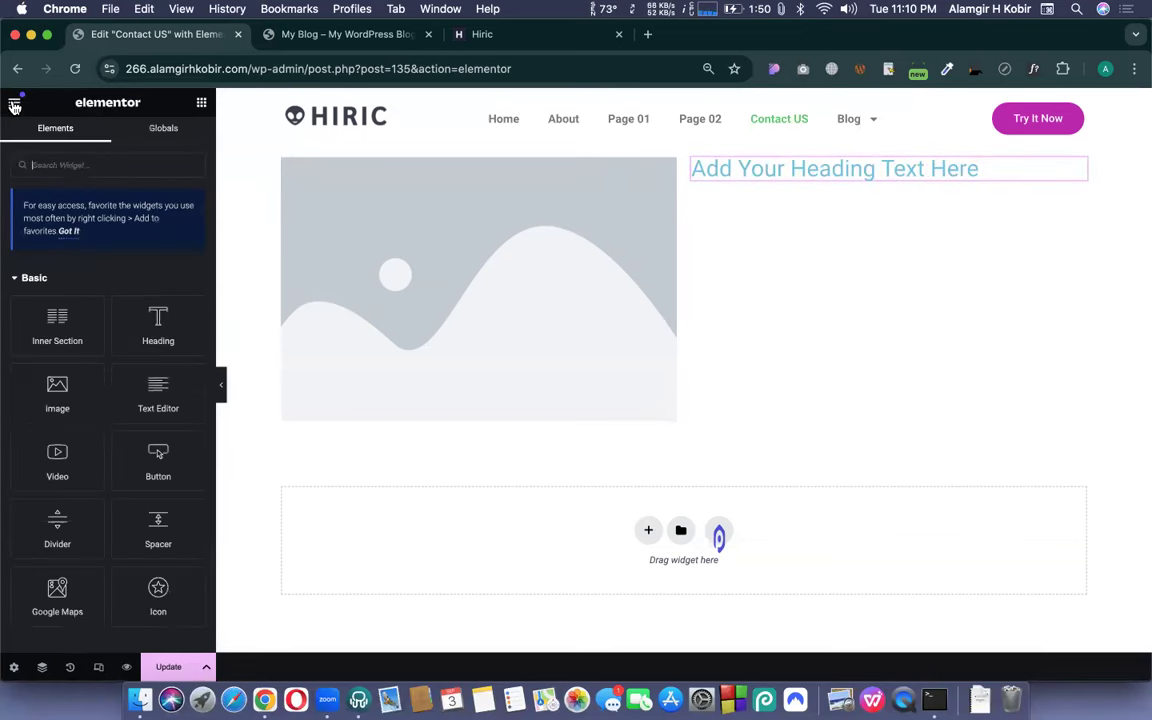
pyautogui.click(16, 105)
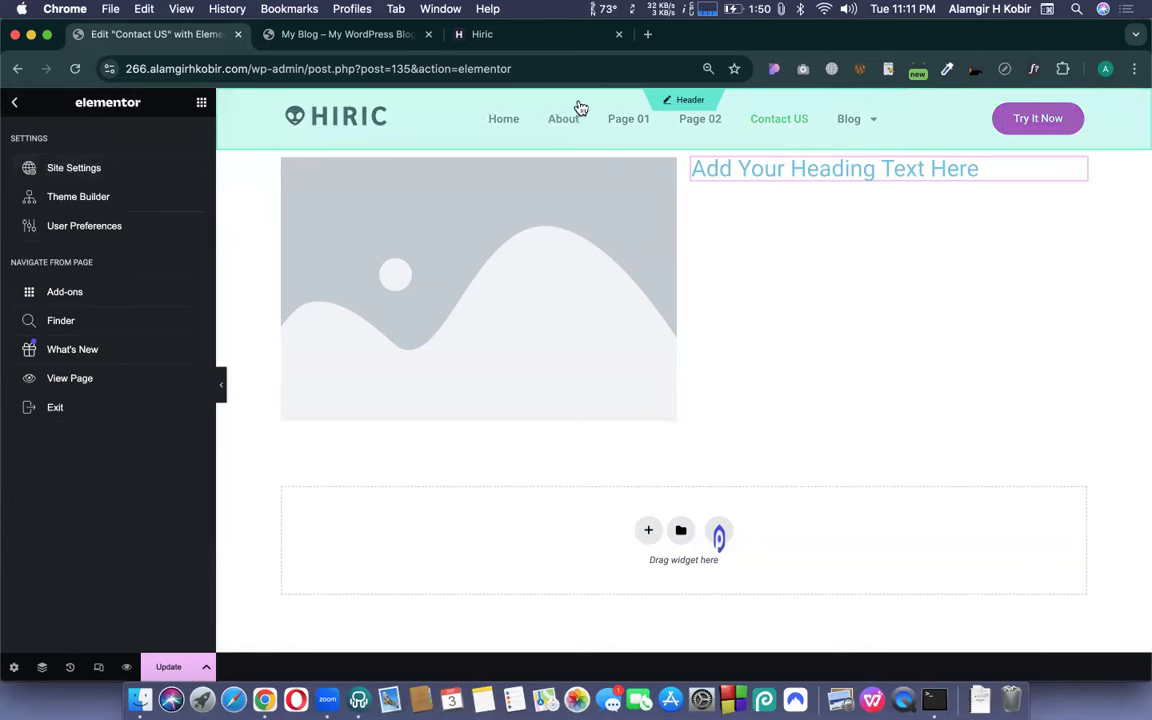
pyautogui.click(81, 170)
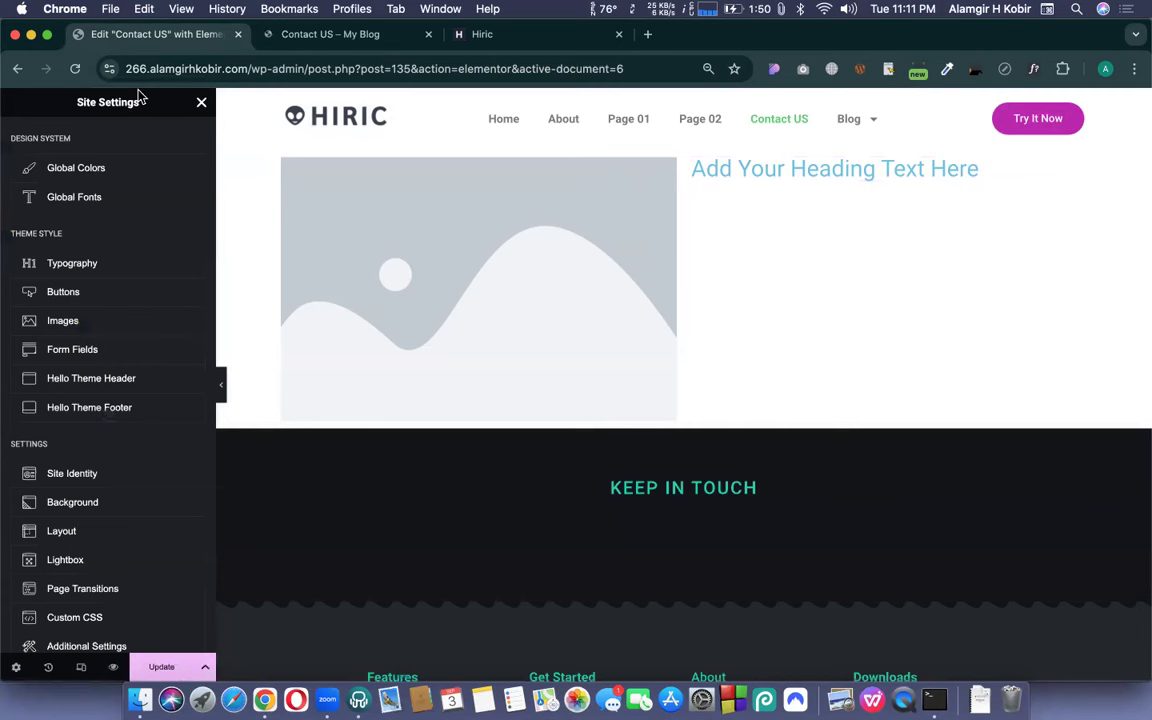
pyautogui.click(82, 172)
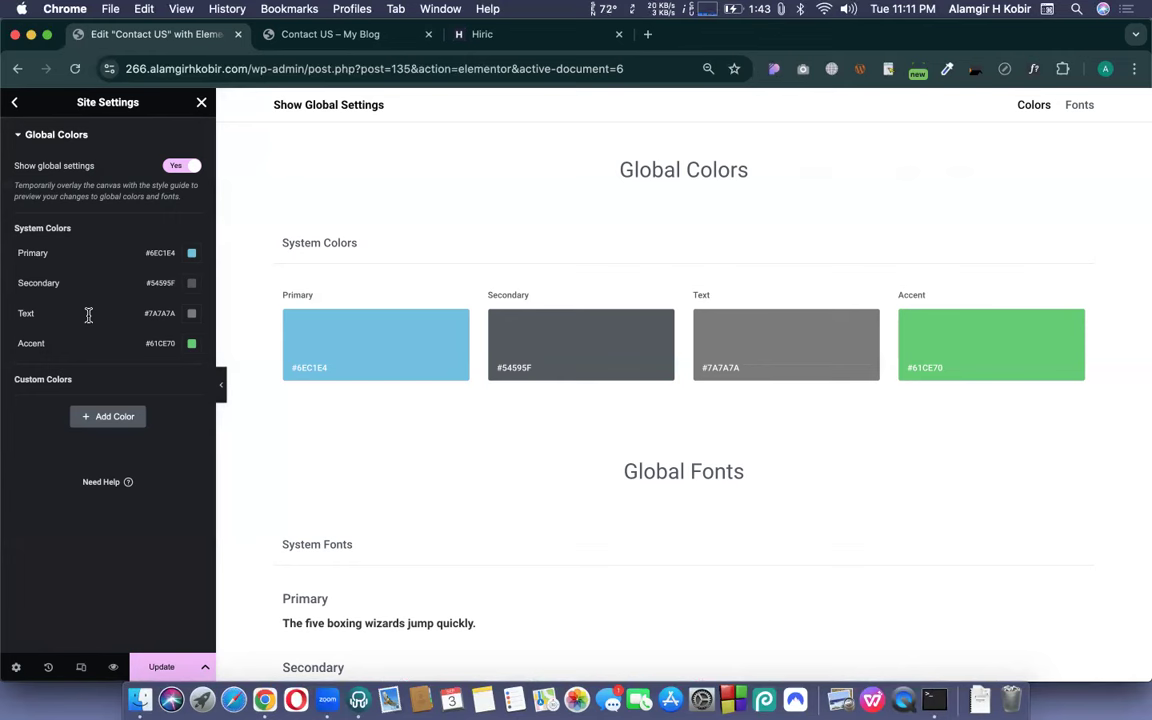
pyautogui.click(507, 27)
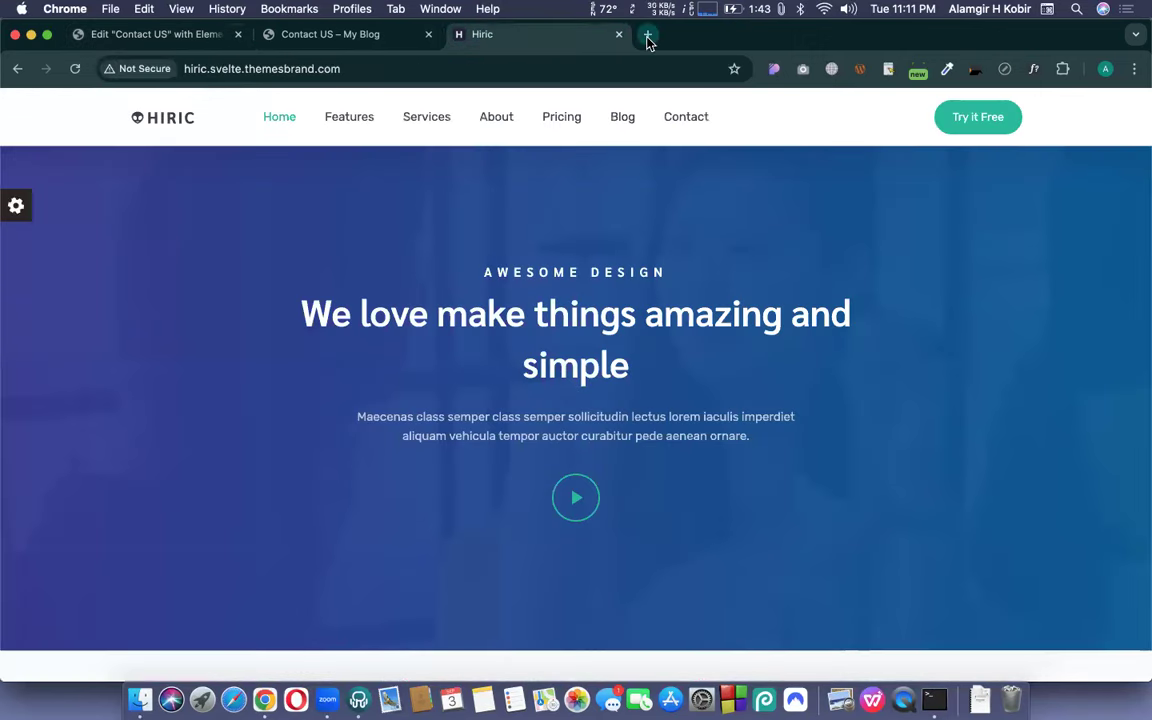
# - Google 'agency website logo' in a new tab and return to its results
pyautogui.click(647, 34)
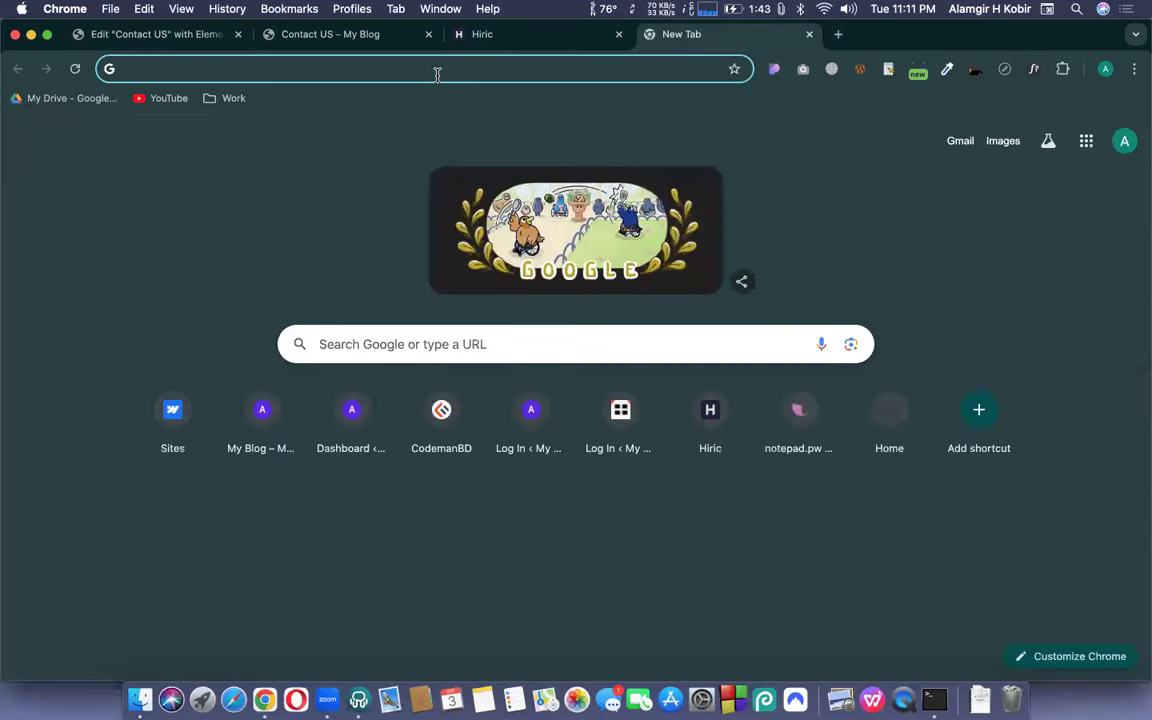
pyautogui.write('a')
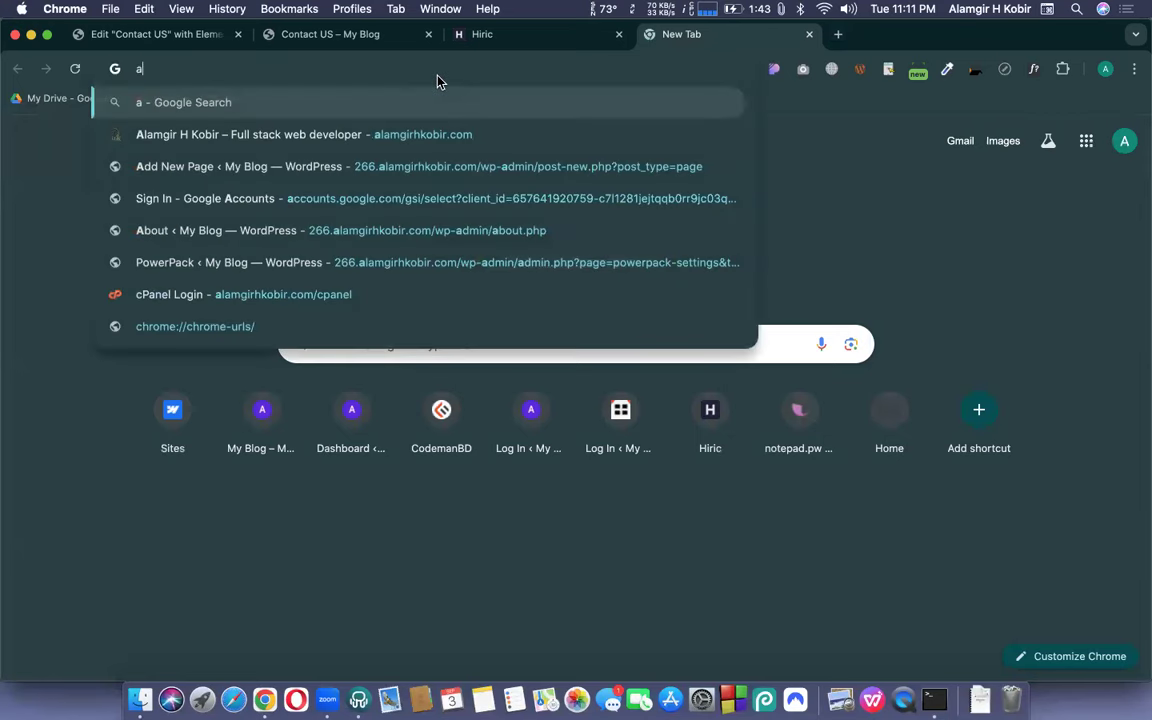
pyautogui.write('gency wb')
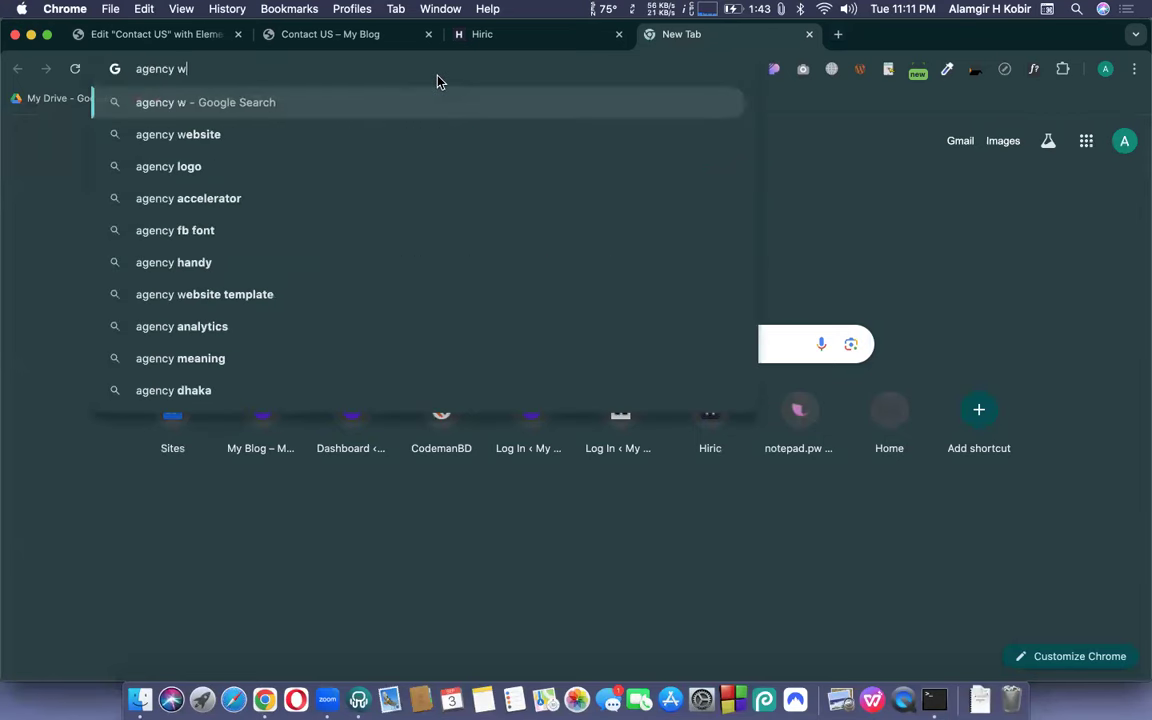
pyautogui.press('BackSpace')
pyautogui.write('enn')
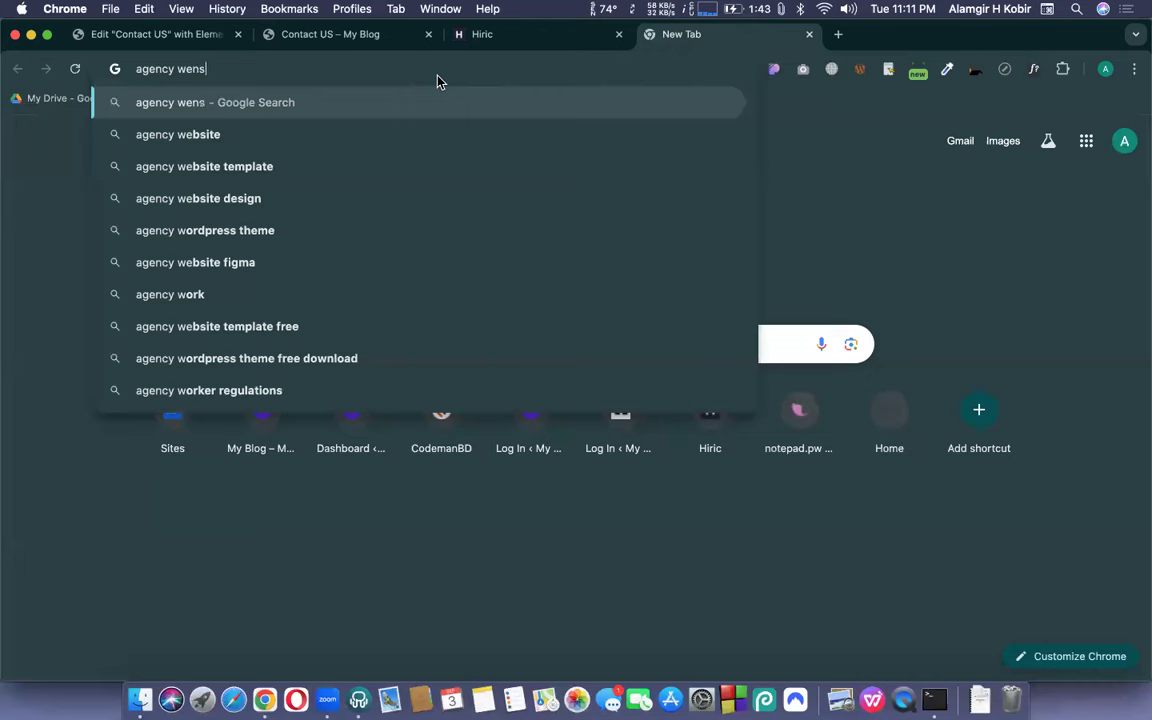
pyautogui.press('BackSpace')
pyautogui.press('BackSpace')
pyautogui.write('bsite logo')
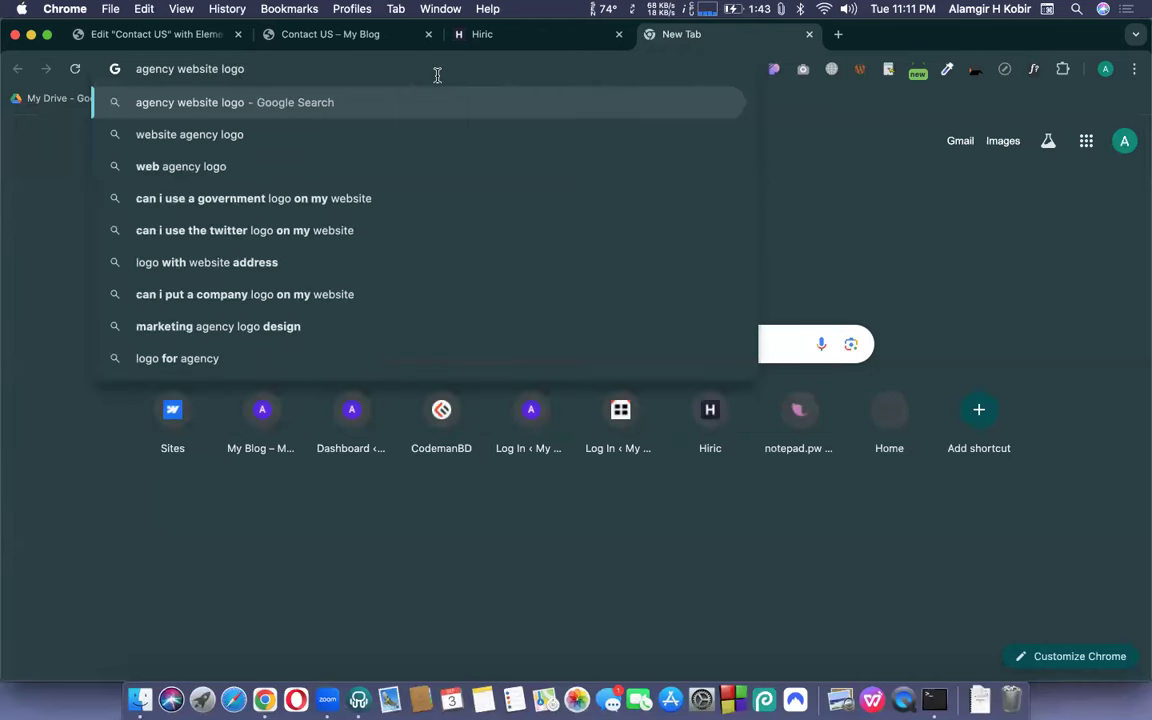
pyautogui.press('Return')
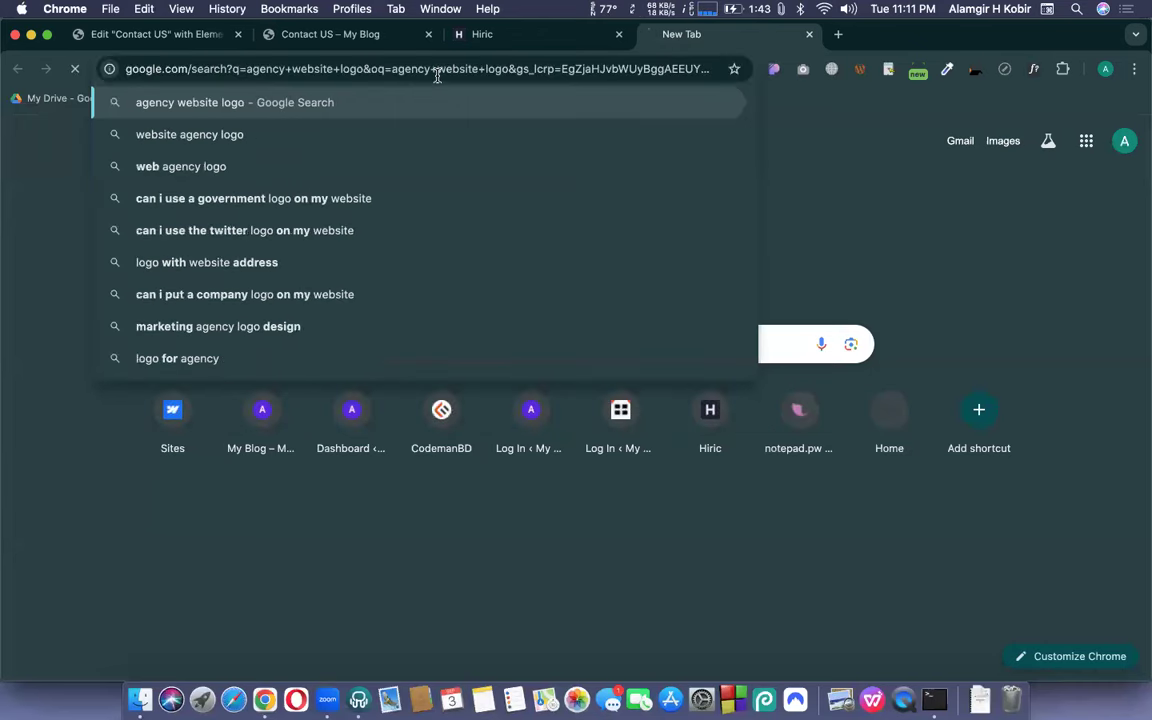
pyautogui.click(480, 34)
pyautogui.scroll(-6, 658, 376)
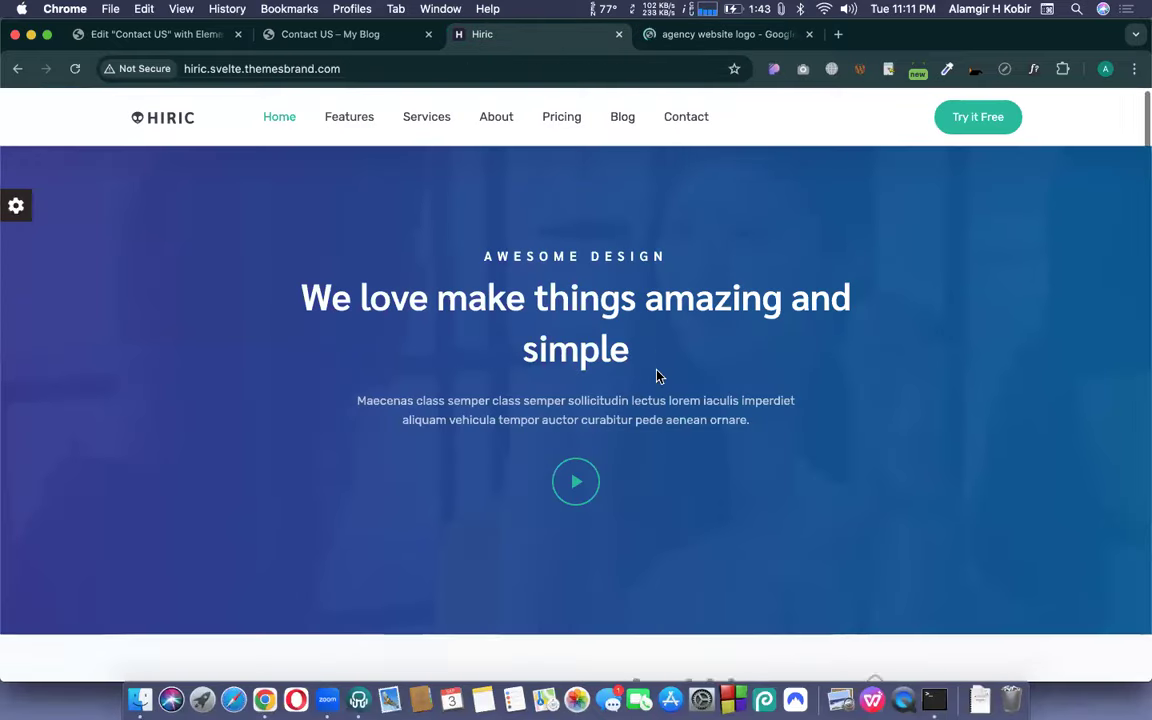
pyautogui.click(700, 34)
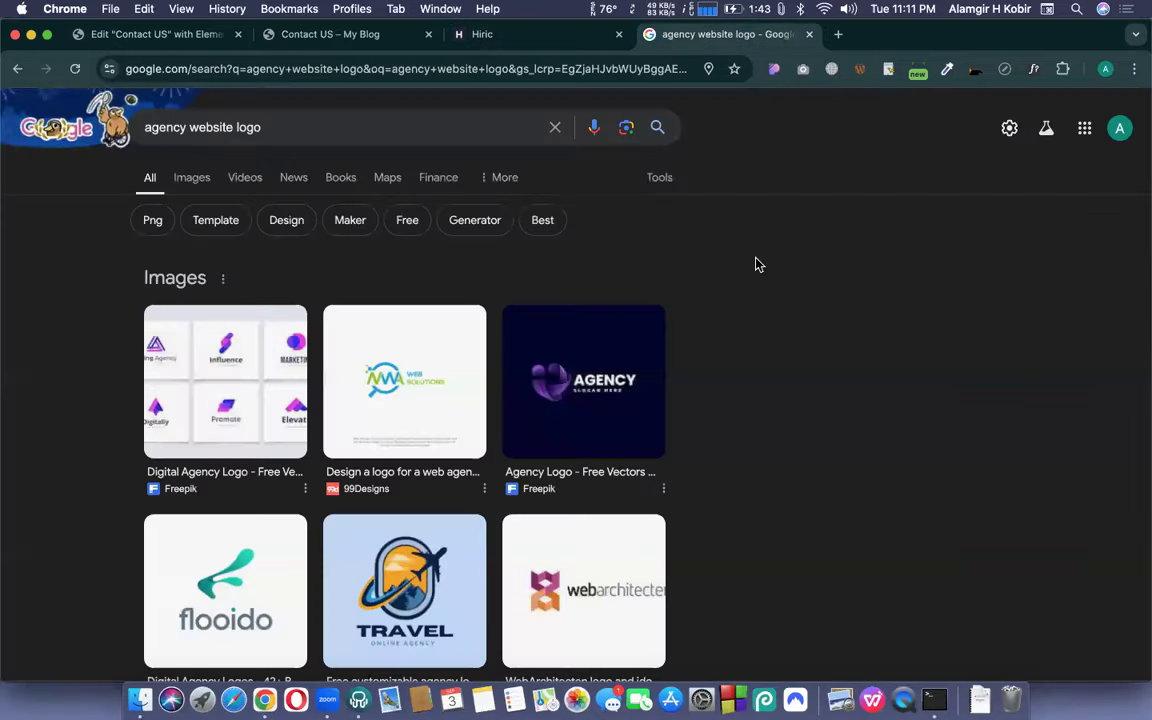
# - Switch to image results and browse the logo thumbnails, previewing a red-and-blue star logo
pyautogui.click(196, 180)
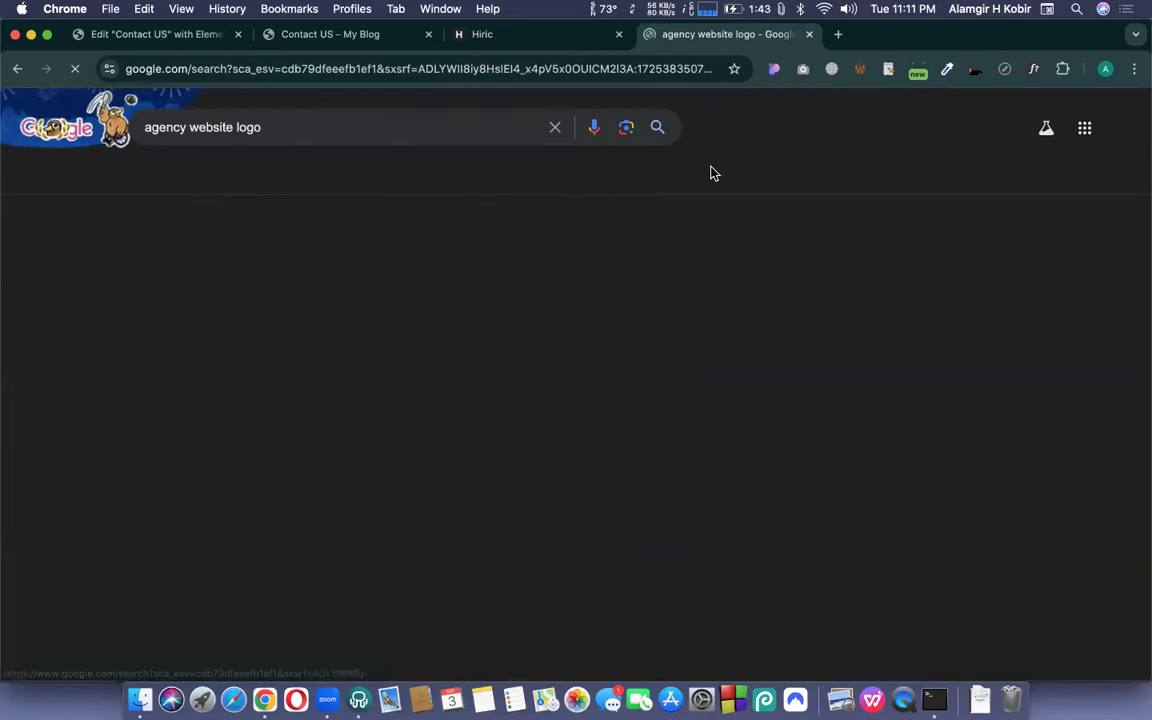
pyautogui.scroll(-1, 640, 432)
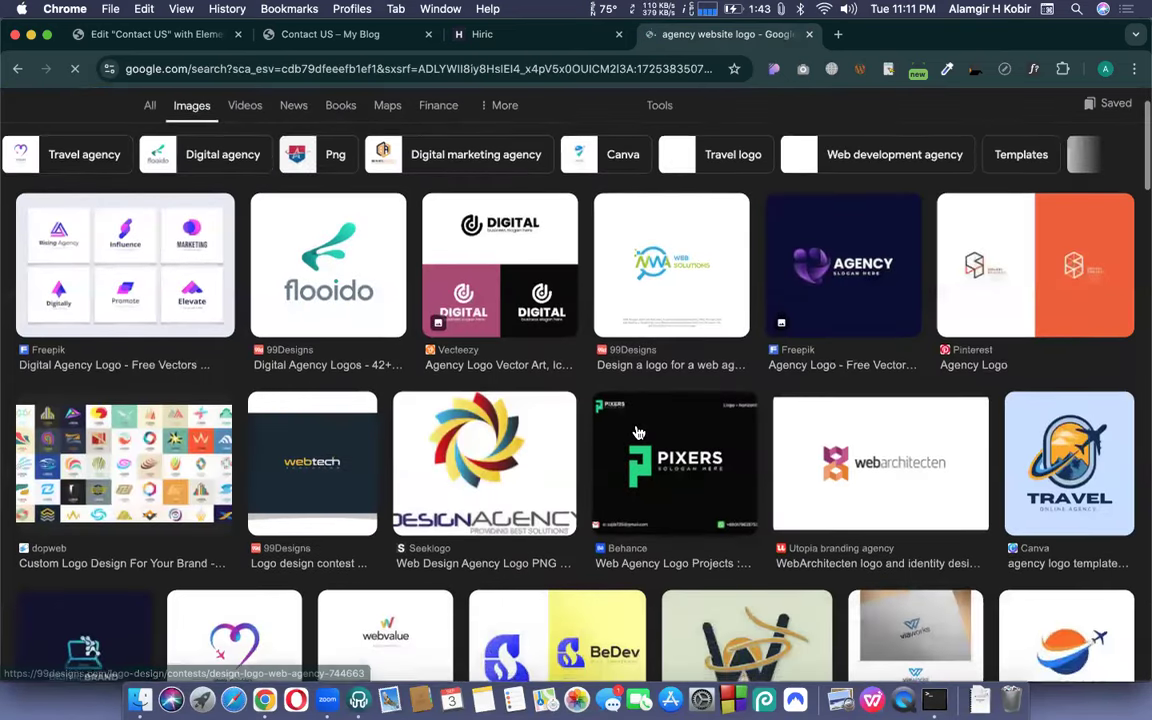
pyautogui.scroll(-5, 638, 432)
pyautogui.scroll(-4, 638, 432)
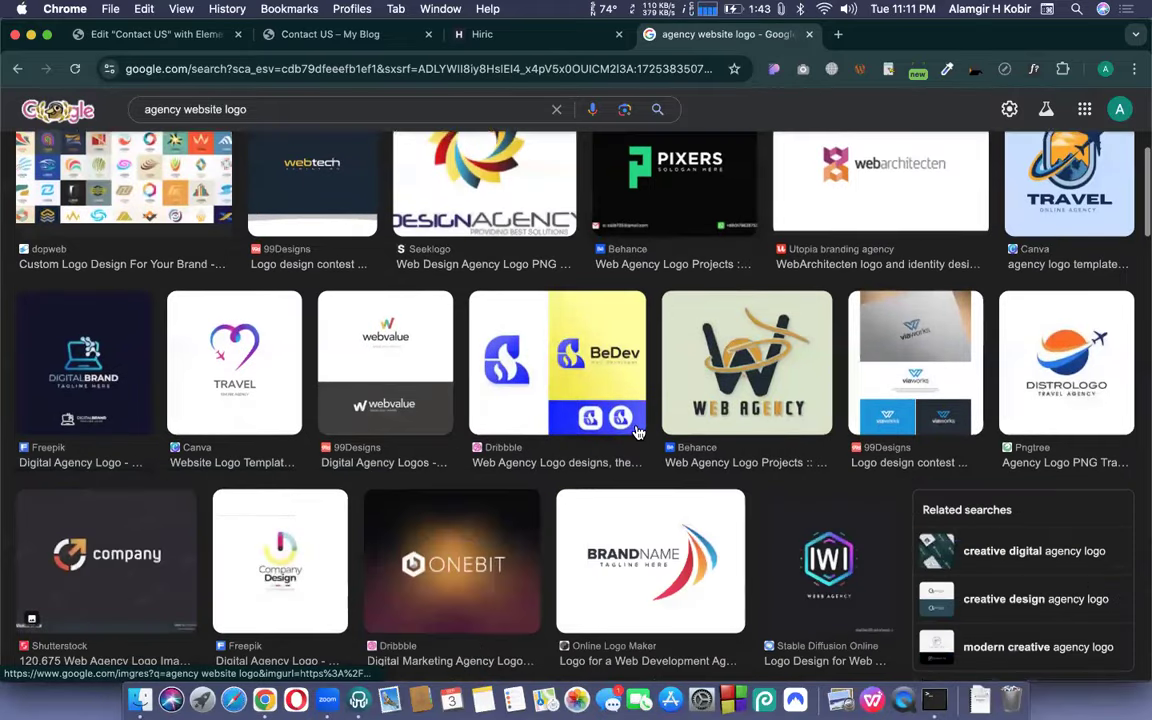
pyautogui.scroll(-3, 623, 483)
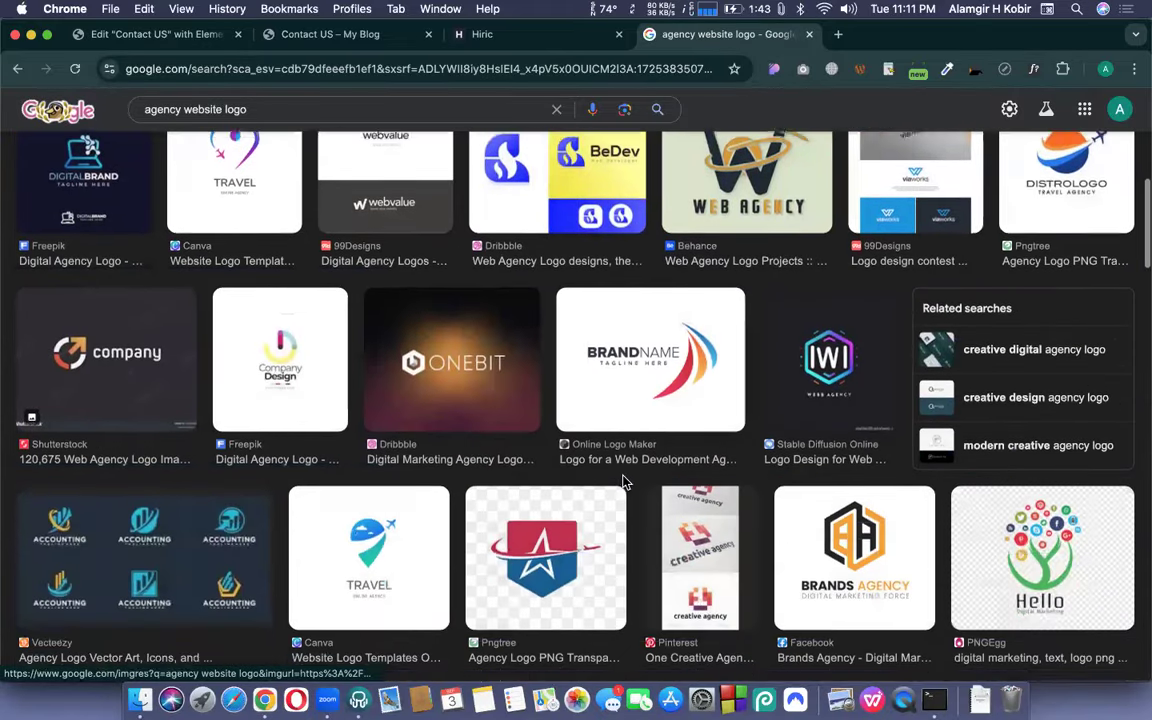
pyautogui.scroll(-1, 623, 483)
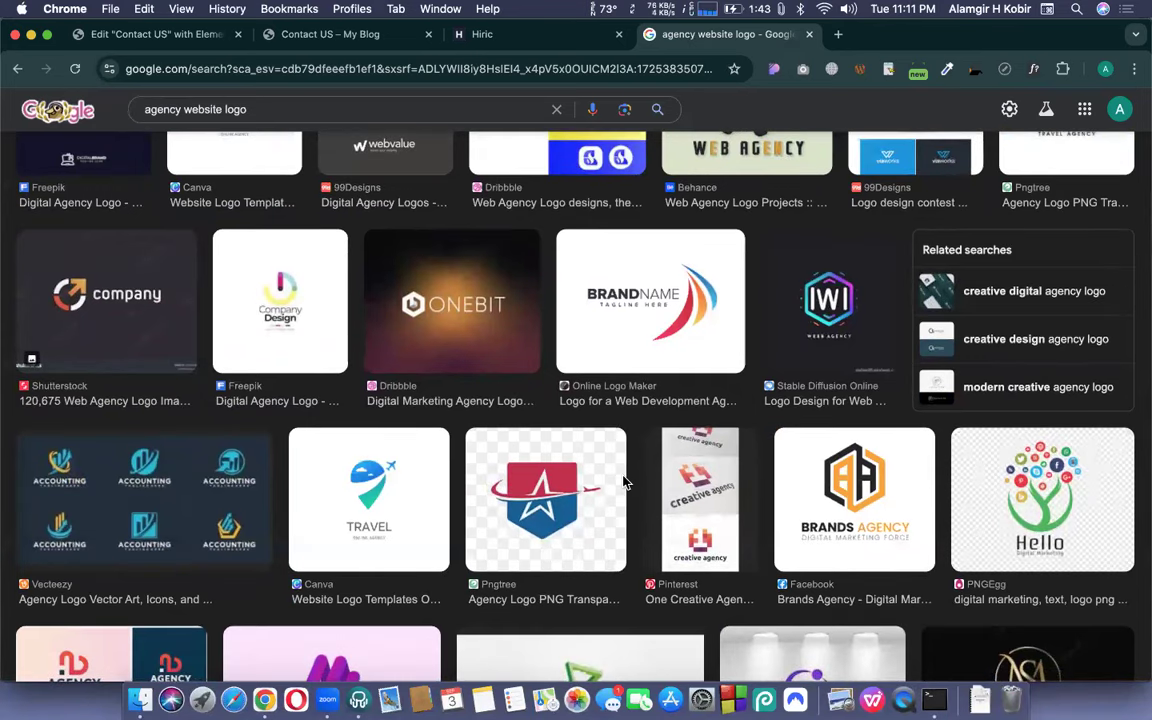
pyautogui.click(577, 534)
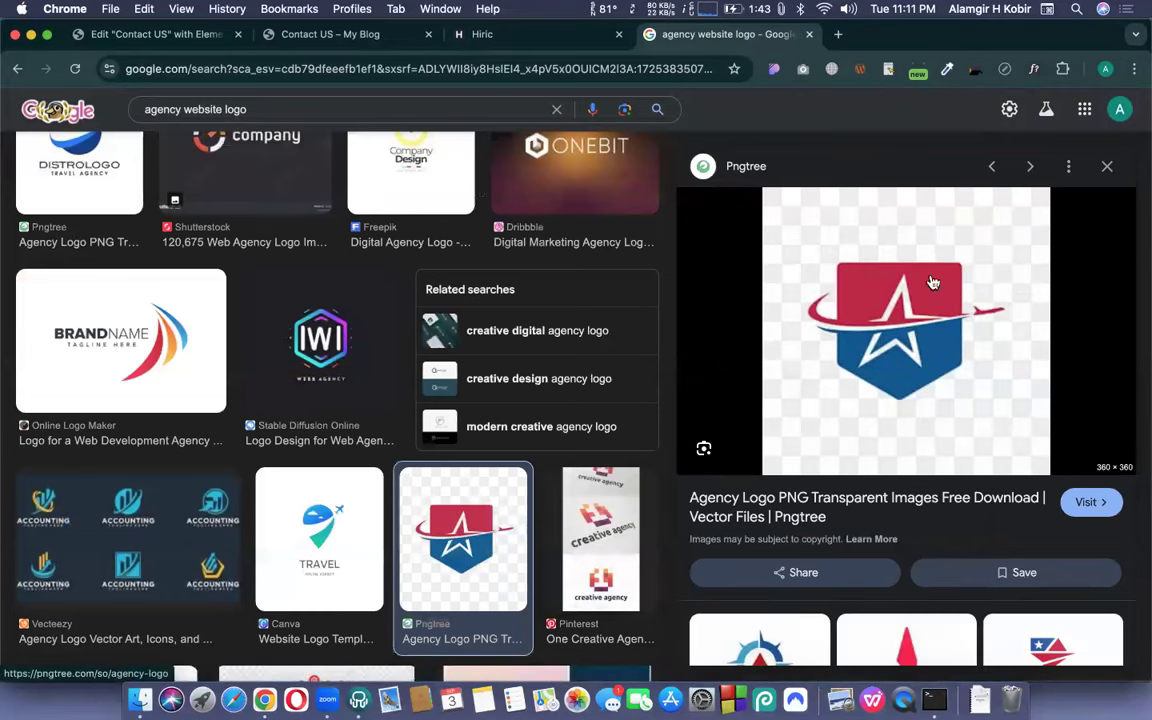
pyautogui.scroll(-2, 960, 292)
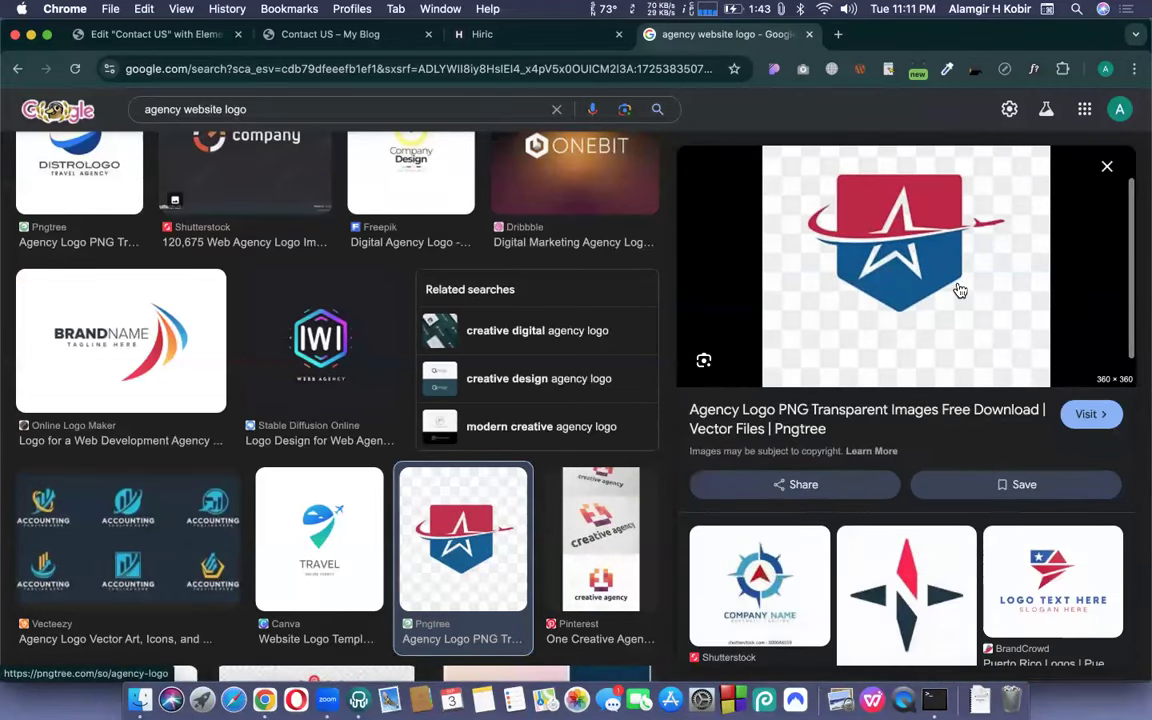
pyautogui.scroll(-2, 960, 291)
pyautogui.scroll(-5, 397, 344)
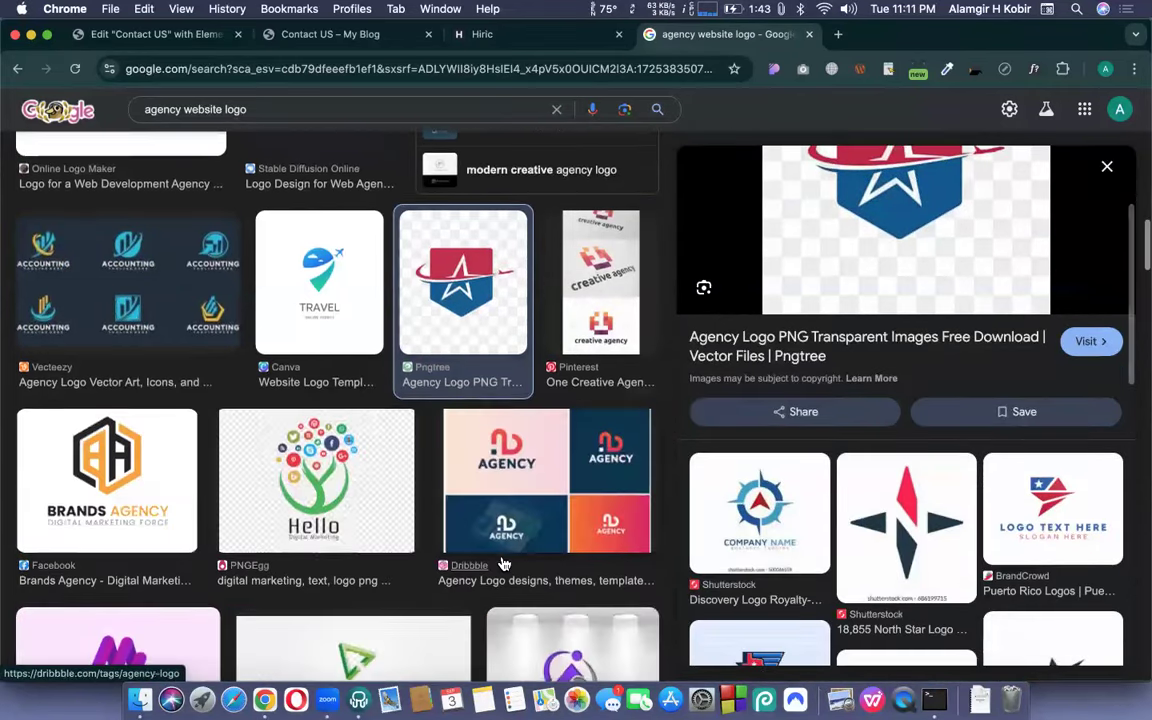
# - Save the blue TRAVEL online agency logo as 1600w-0ow-Kjlwzd8.webp to Downloads
pyautogui.click(340, 312)
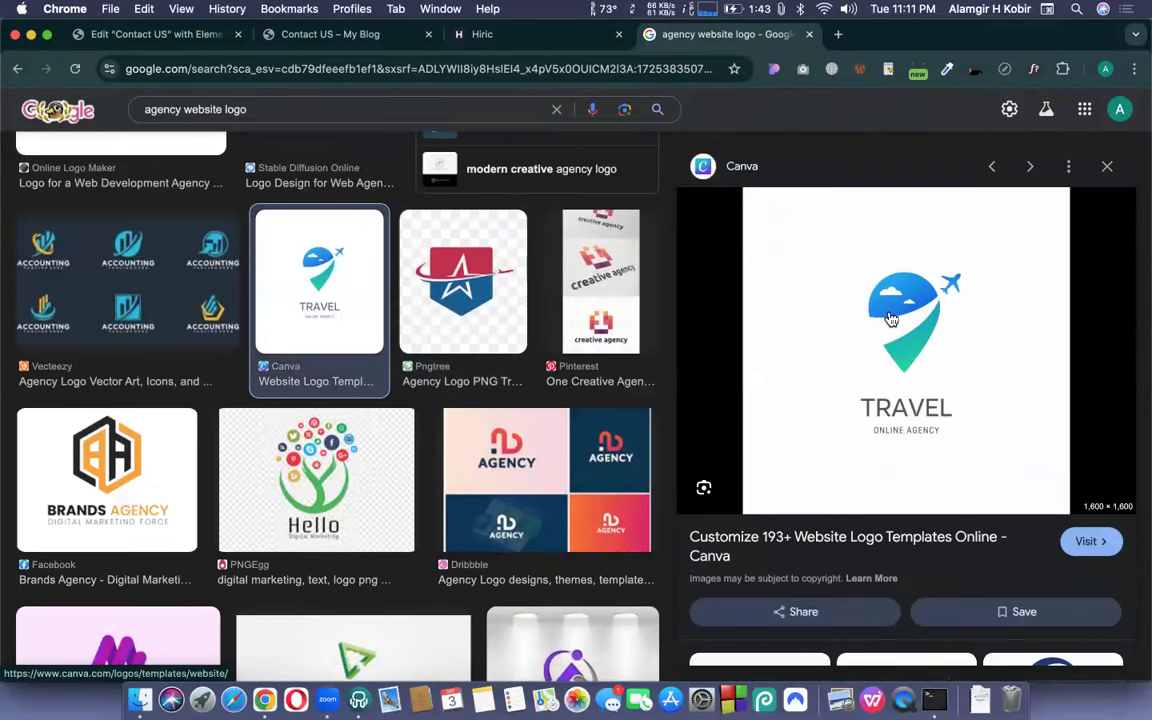
pyautogui.rightClick(891, 318)
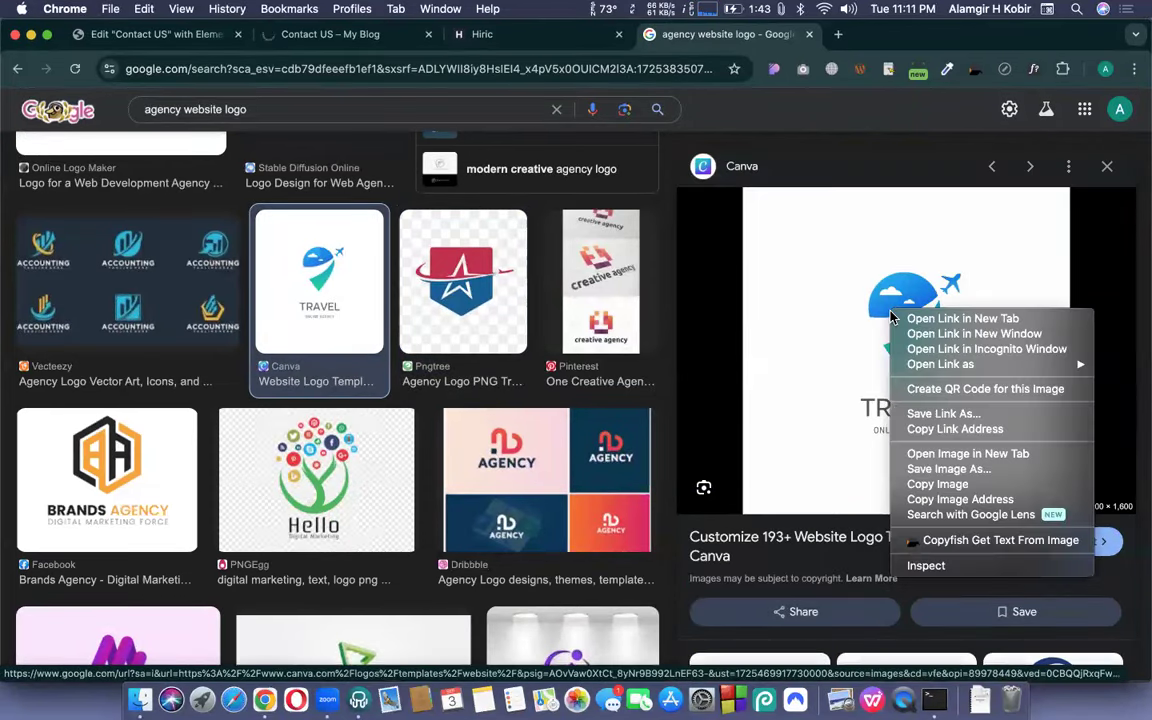
pyautogui.click(934, 470)
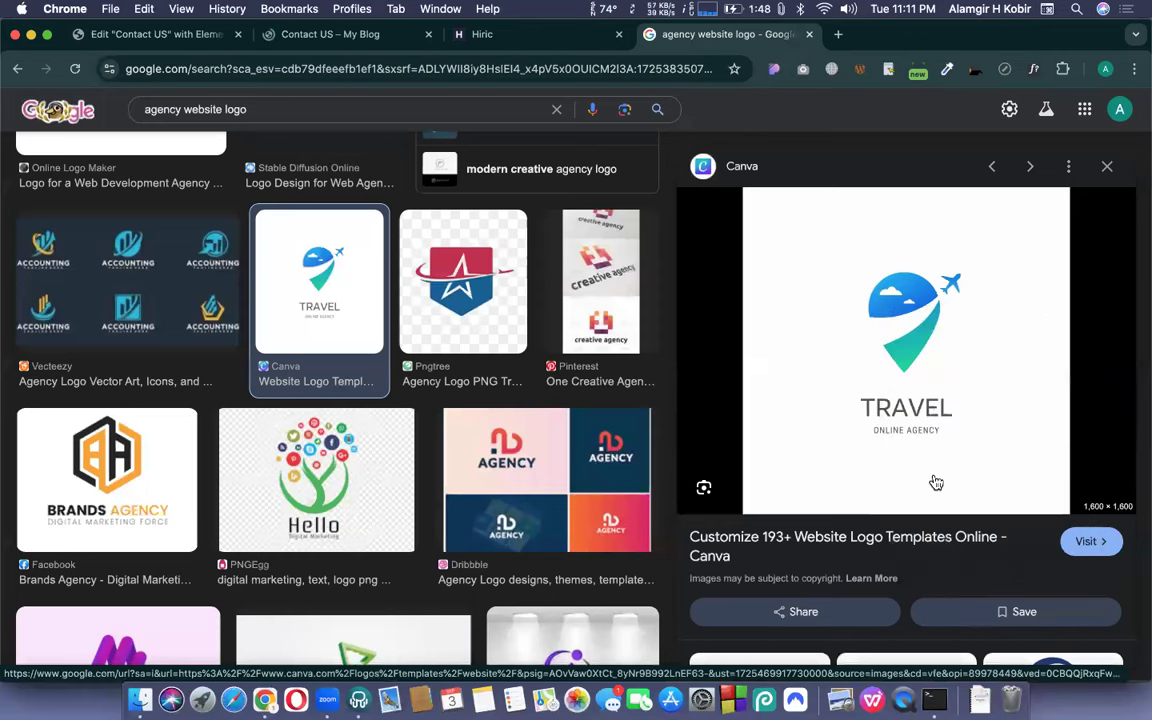
pyautogui.press('Return')
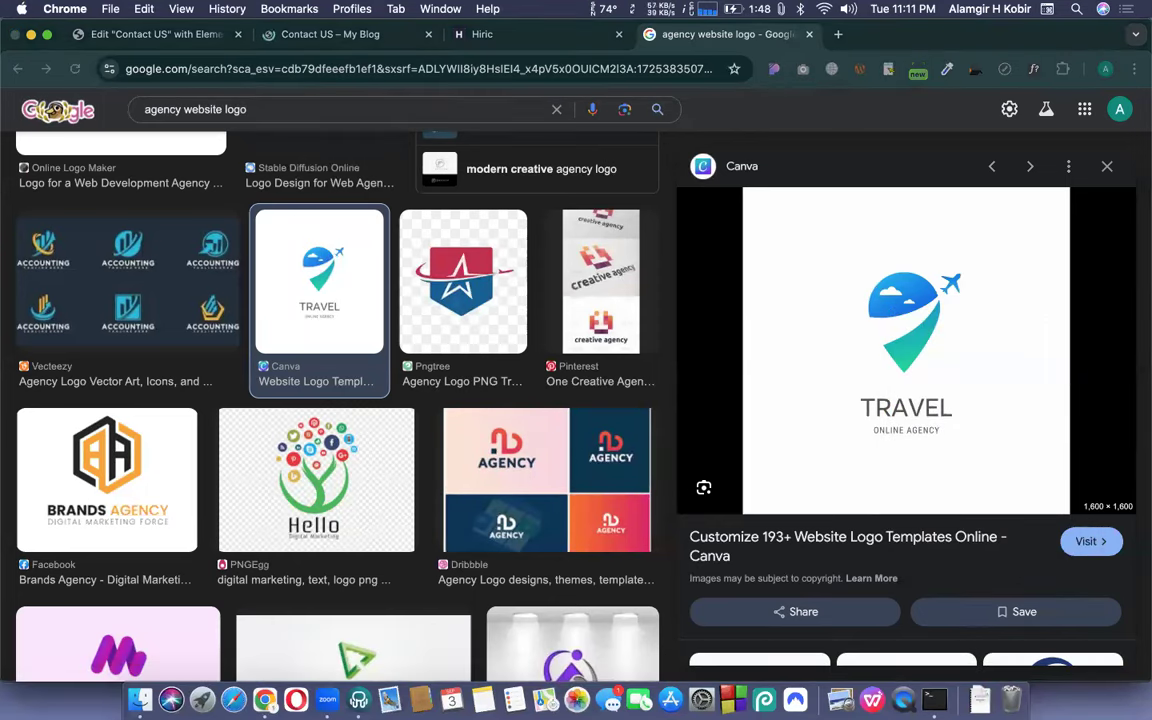
pyautogui.scroll(-5, 960, 300)
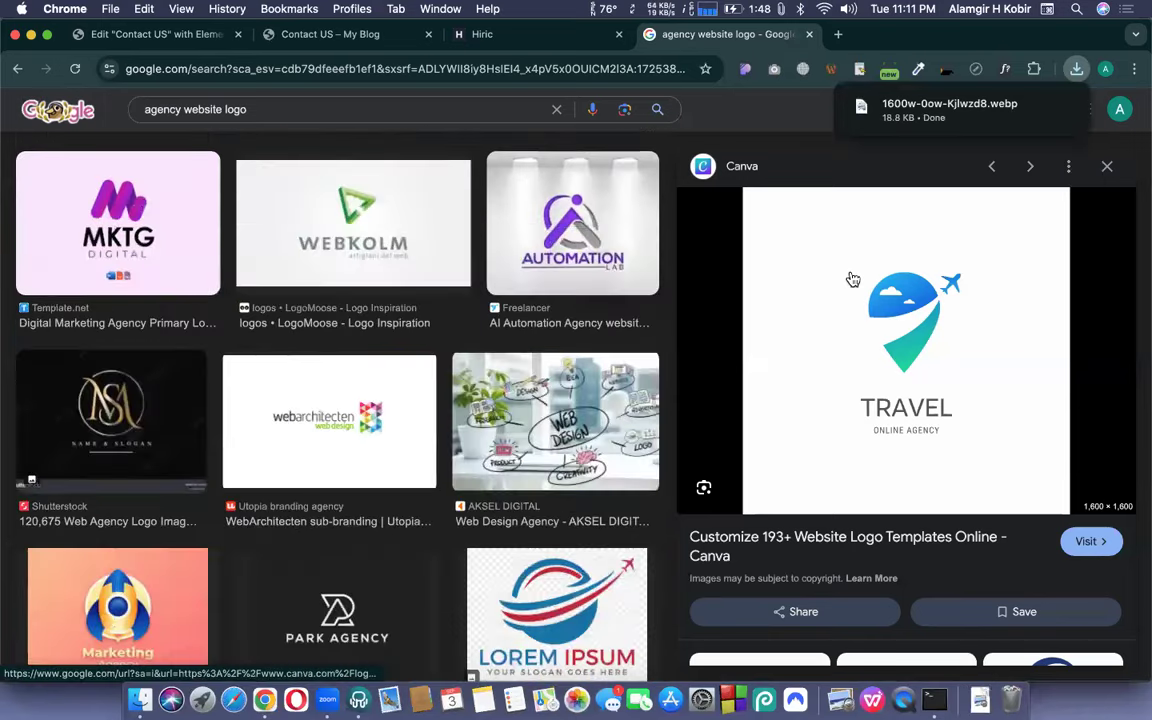
pyautogui.scroll(-5, 424, 380)
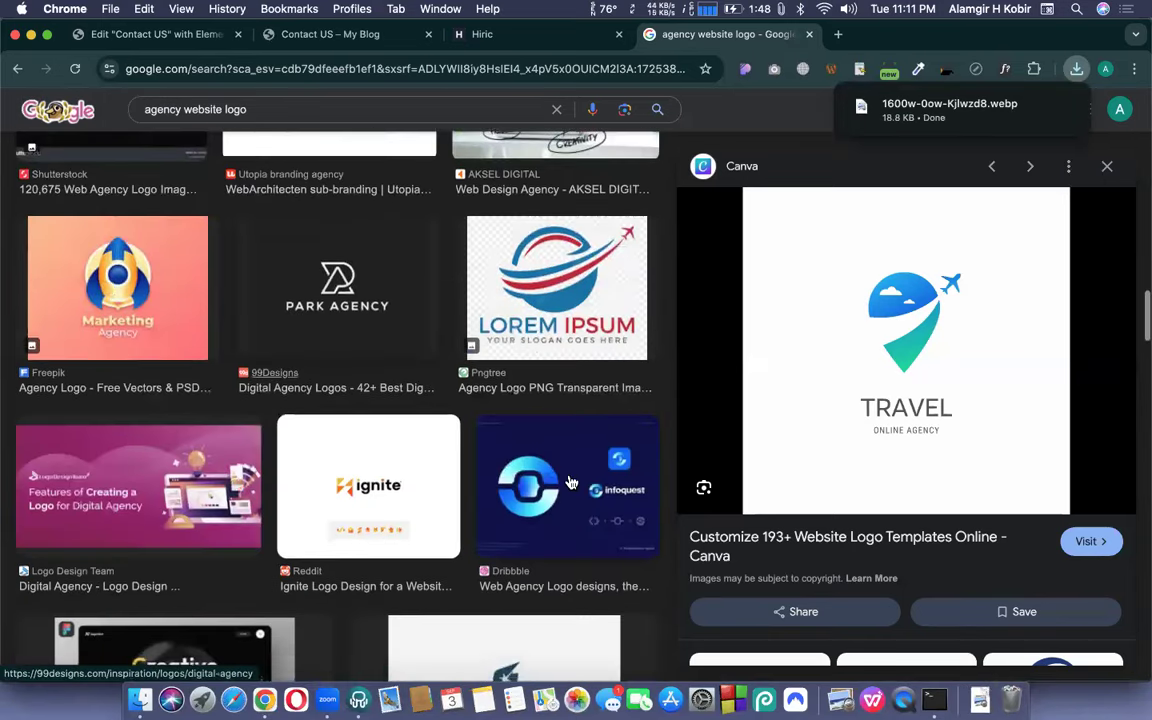
pyautogui.scroll(-5, 570, 483)
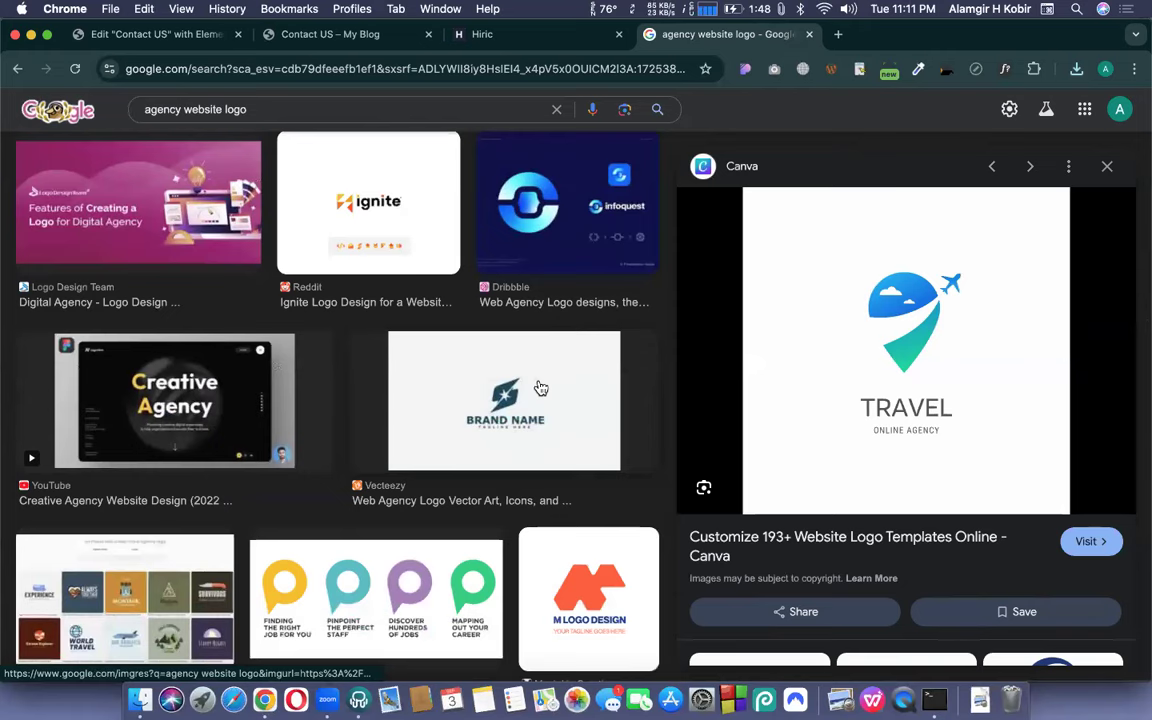
pyautogui.scroll(-2, 540, 388)
pyautogui.scroll(-6, 522, 507)
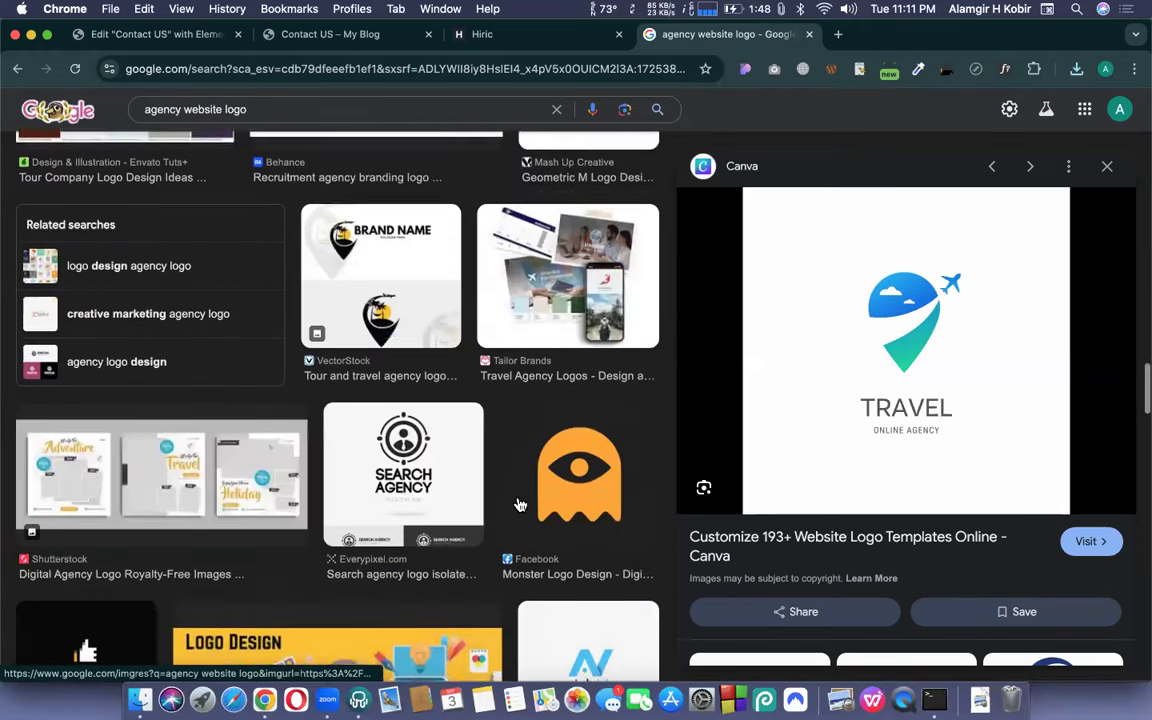
pyautogui.scroll(-6, 520, 505)
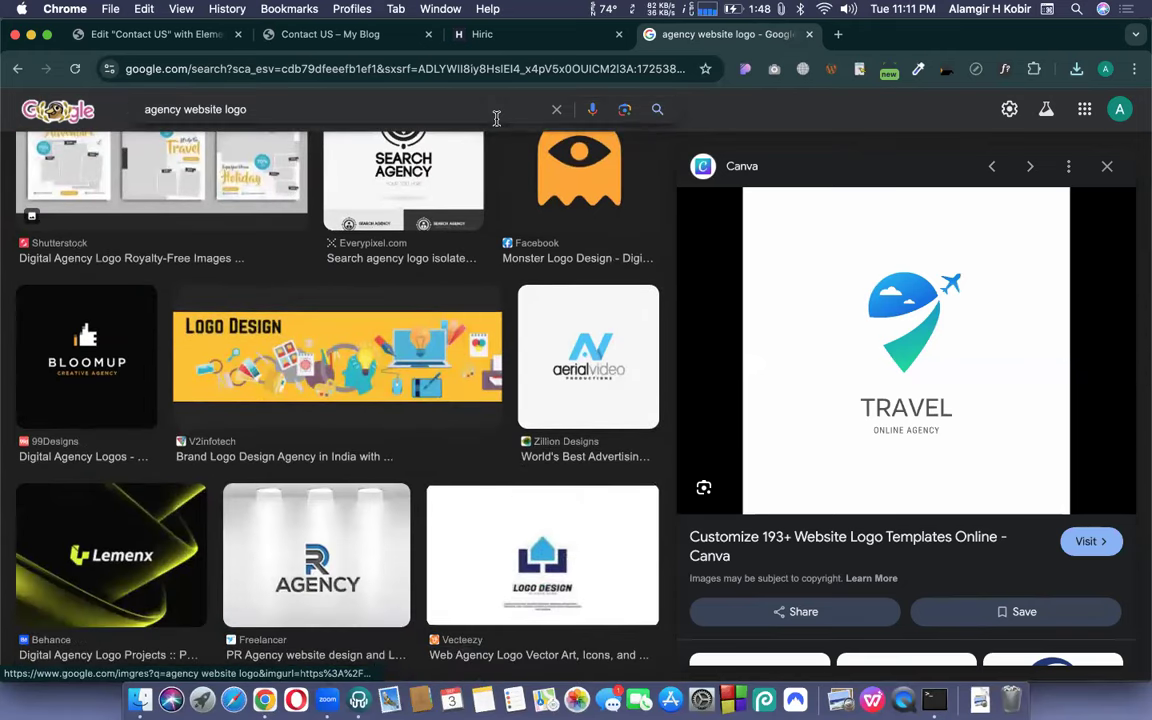
pyautogui.click(838, 35)
# - Load codemanbd.com, scroll through its course listings, then close that tab
pyautogui.write('codemanbd')
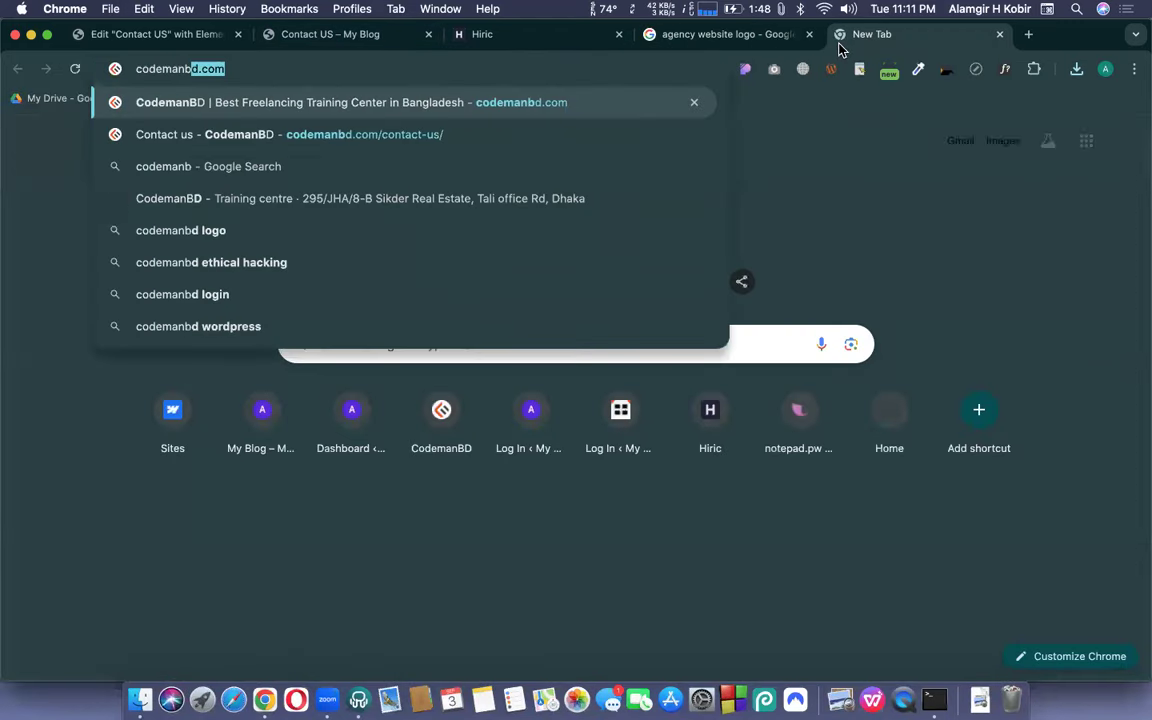
pyautogui.press('Return')
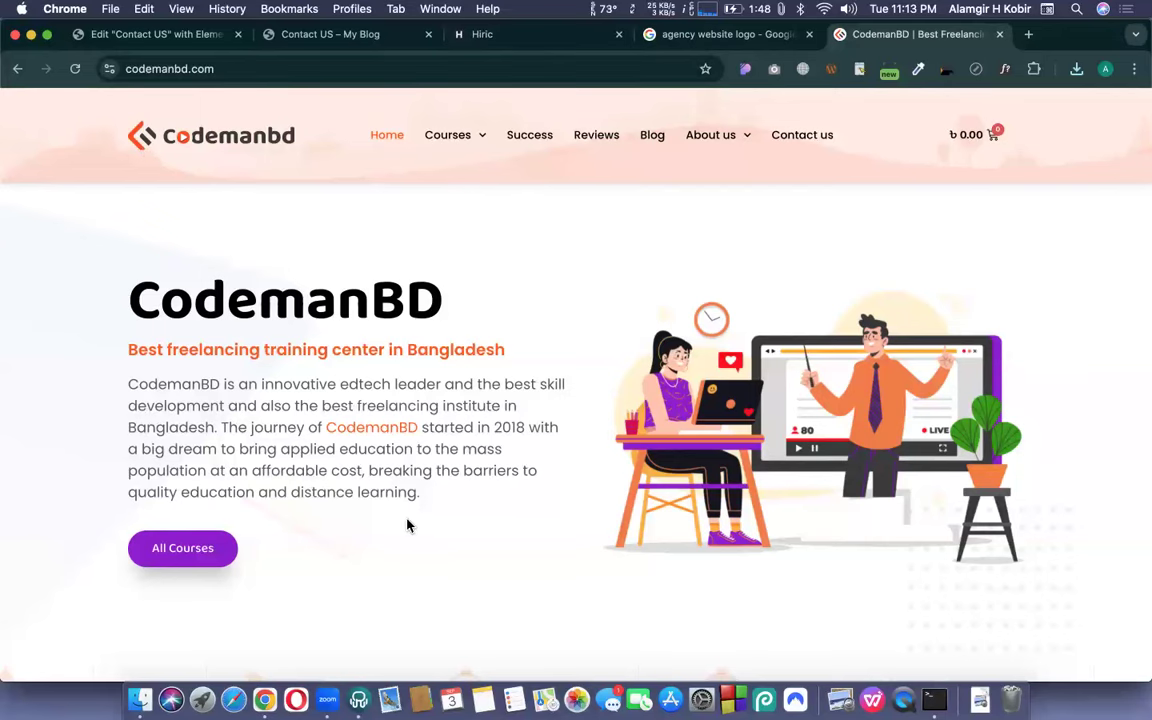
pyautogui.scroll(-6, 558, 495)
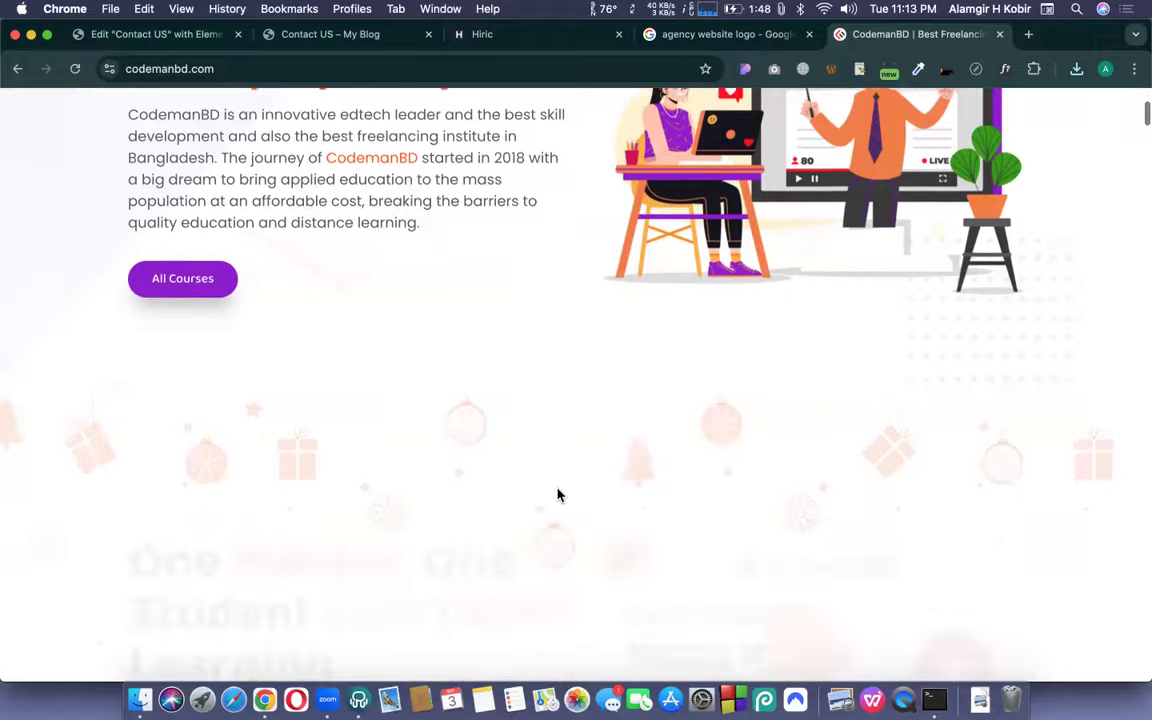
pyautogui.scroll(-10, 558, 495)
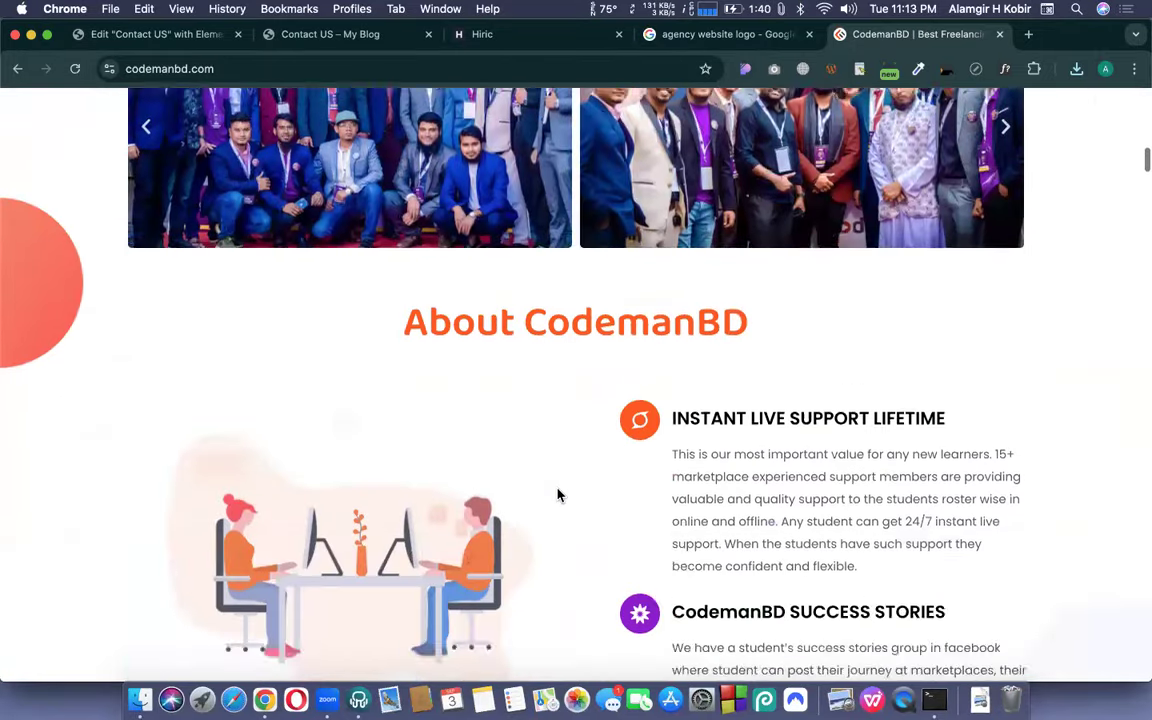
pyautogui.scroll(-7, 558, 495)
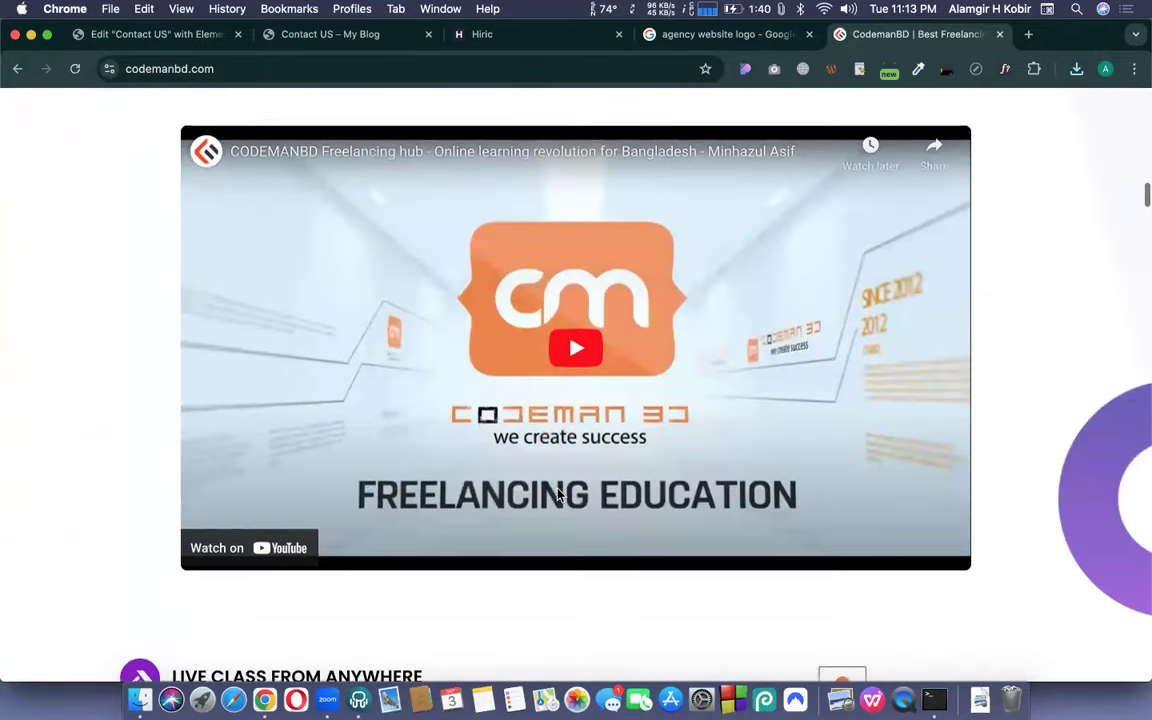
pyautogui.scroll(-5, 558, 495)
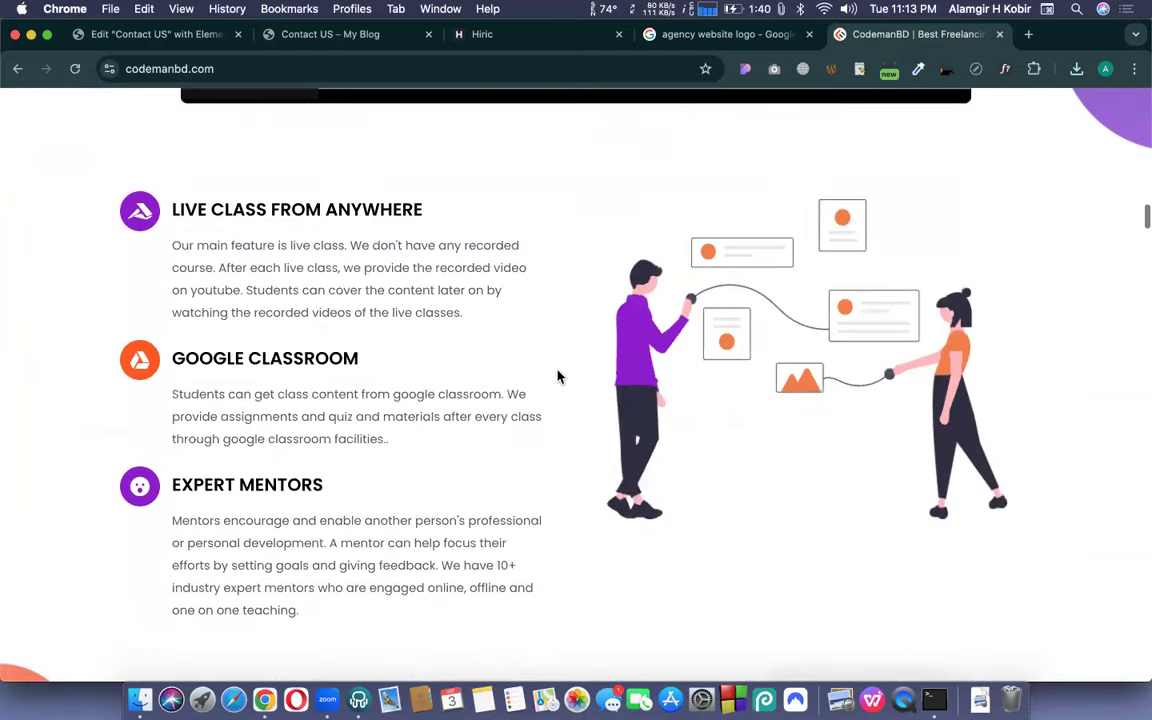
pyautogui.scroll(-8, 558, 375)
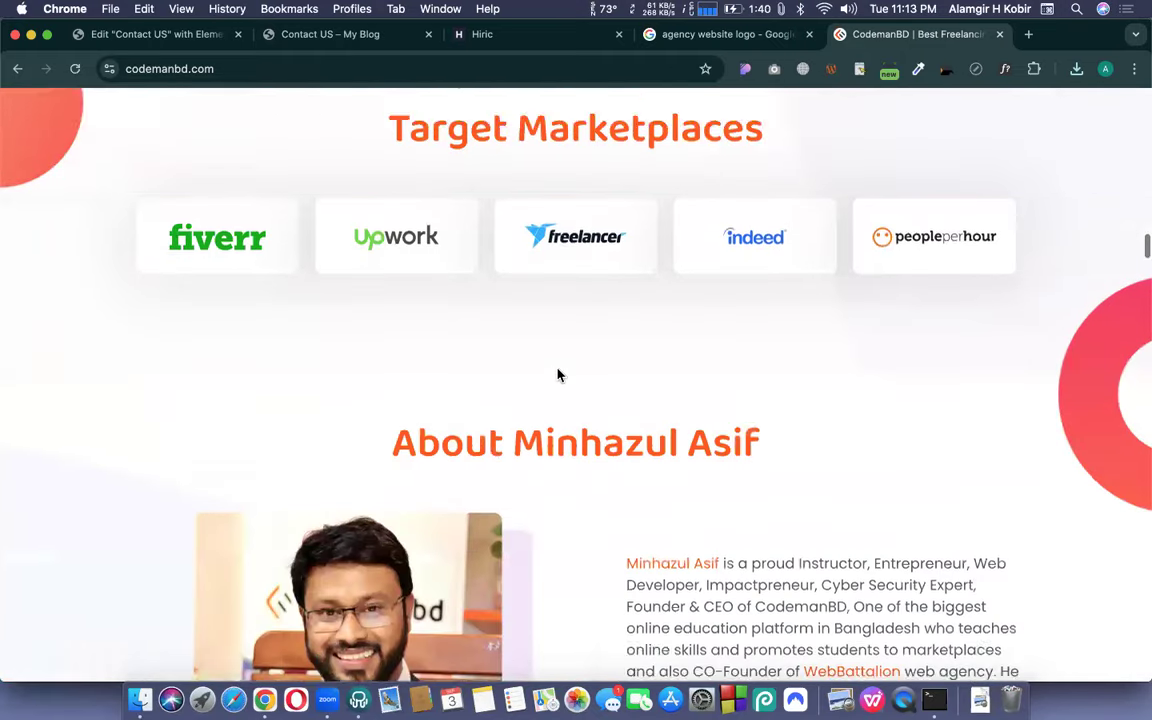
pyautogui.scroll(3, 558, 375)
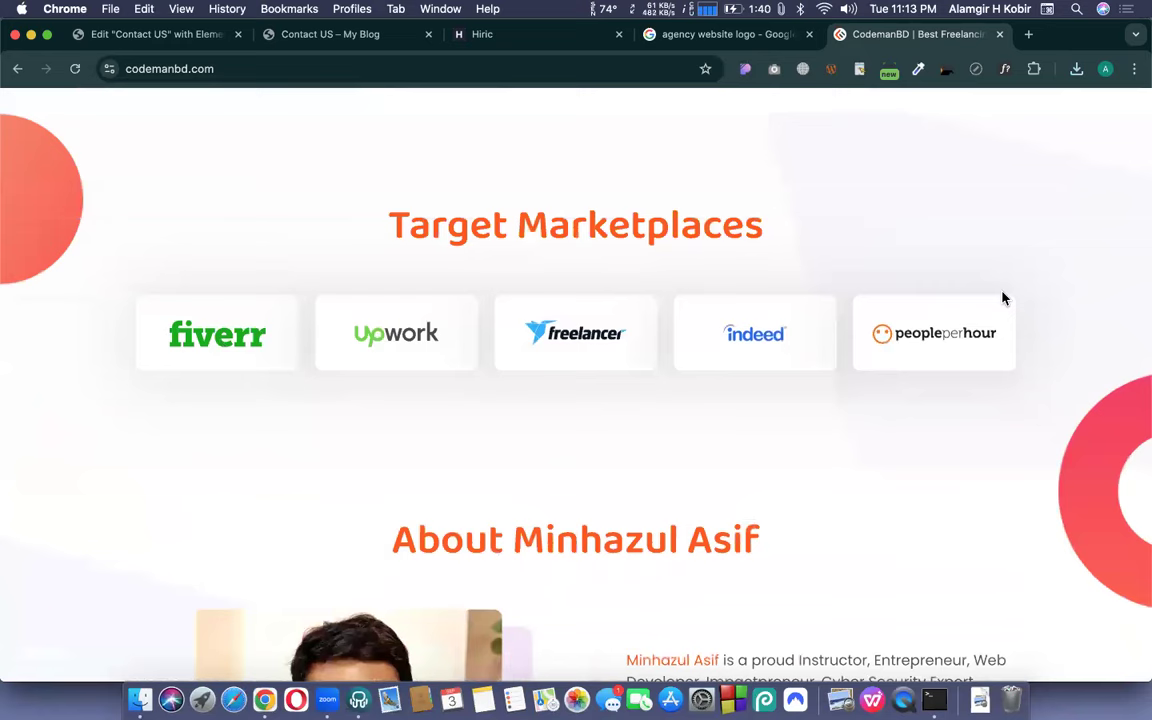
pyautogui.scroll(-8, 788, 466)
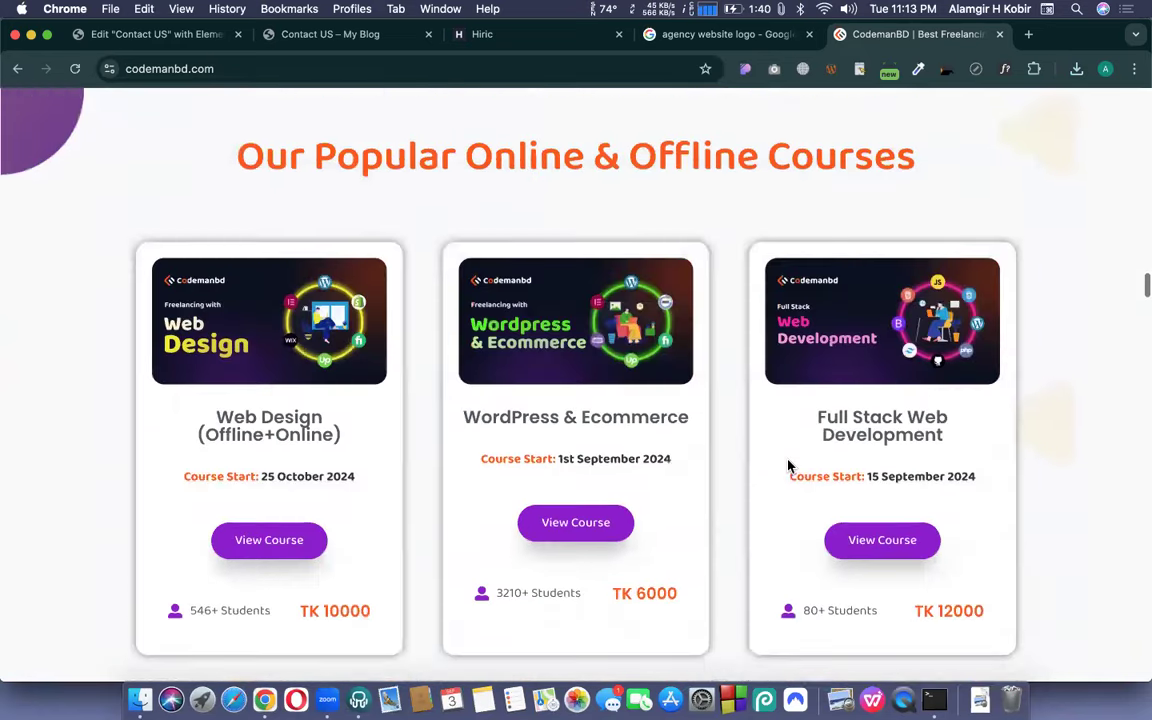
pyautogui.scroll(-5, 788, 466)
pyautogui.scroll(20, 788, 466)
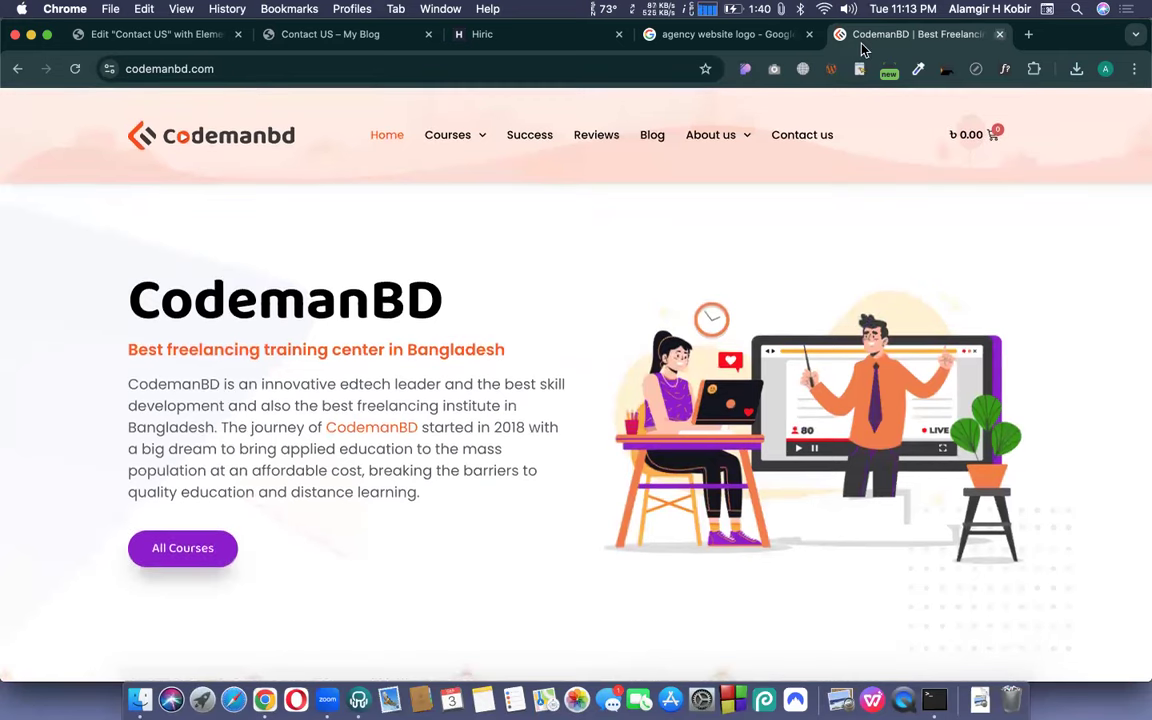
pyautogui.press('super+w')
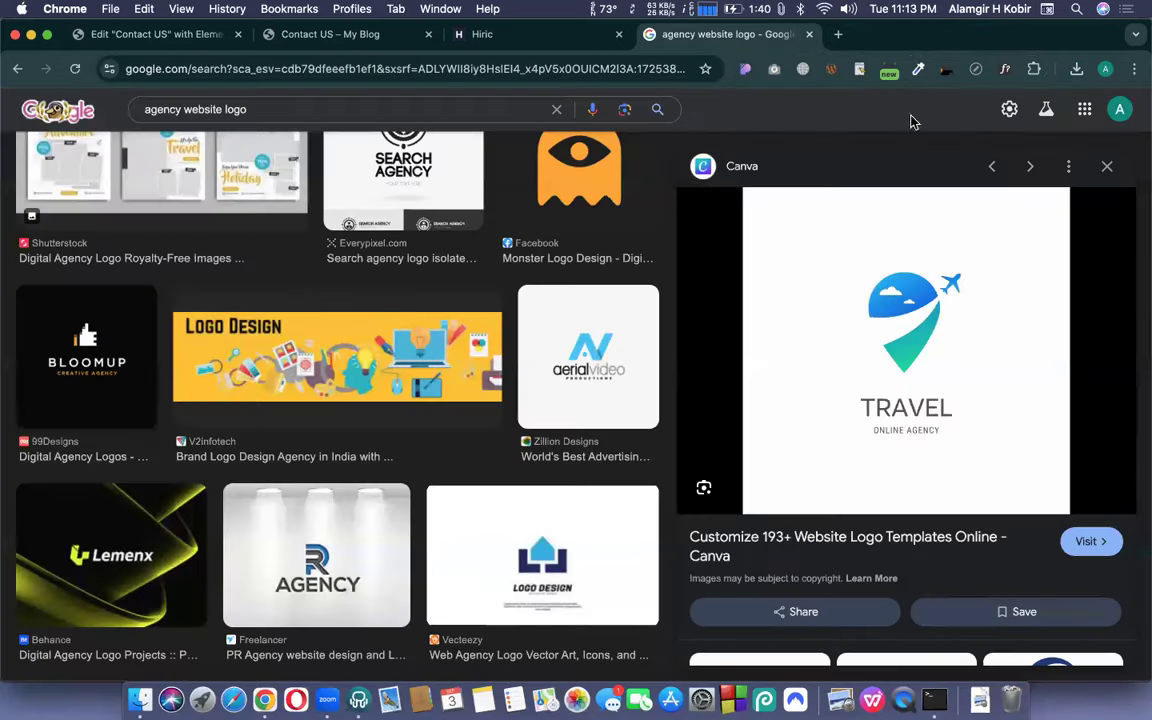
# - Open the TRAVEL logo image full-size in its own tab and close the results tab
pyautogui.click(920, 69)
pyautogui.click(790, 95)
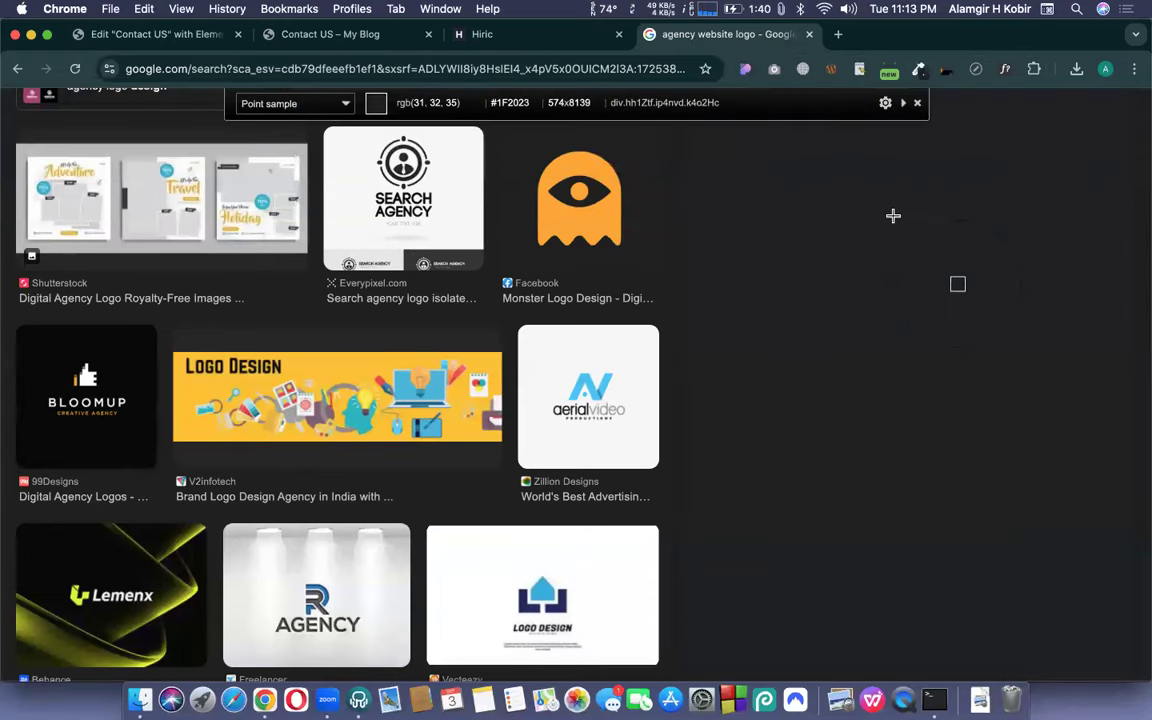
pyautogui.click(918, 104)
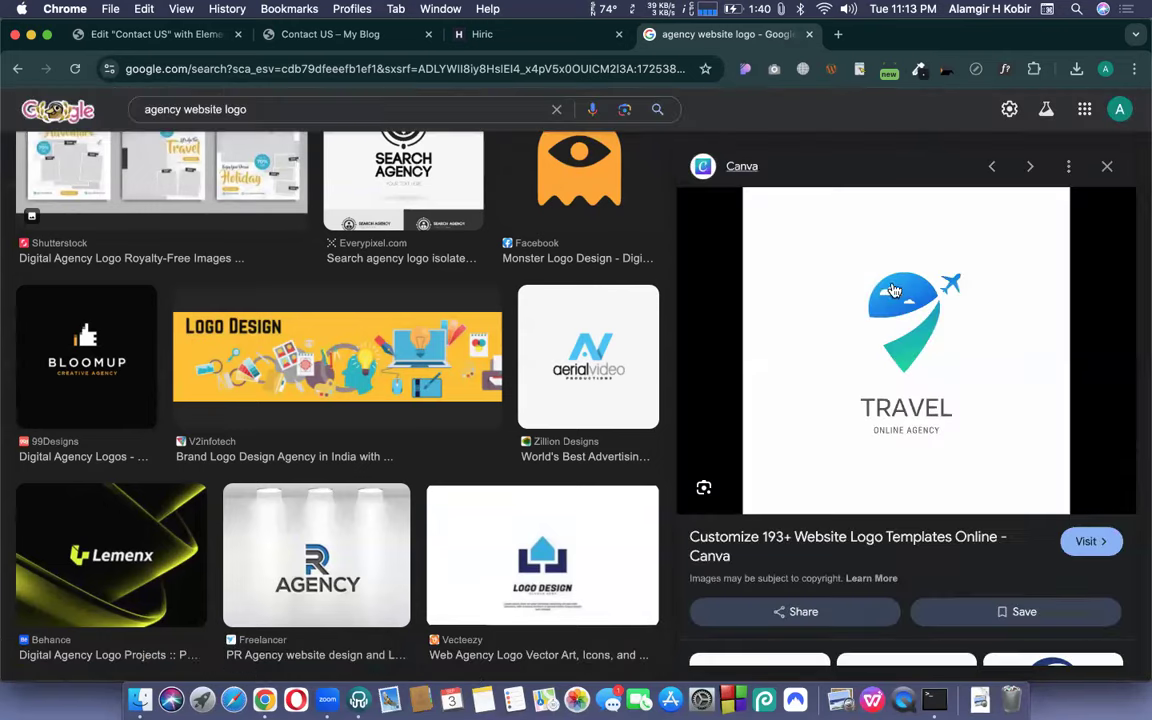
pyautogui.rightClick(897, 291)
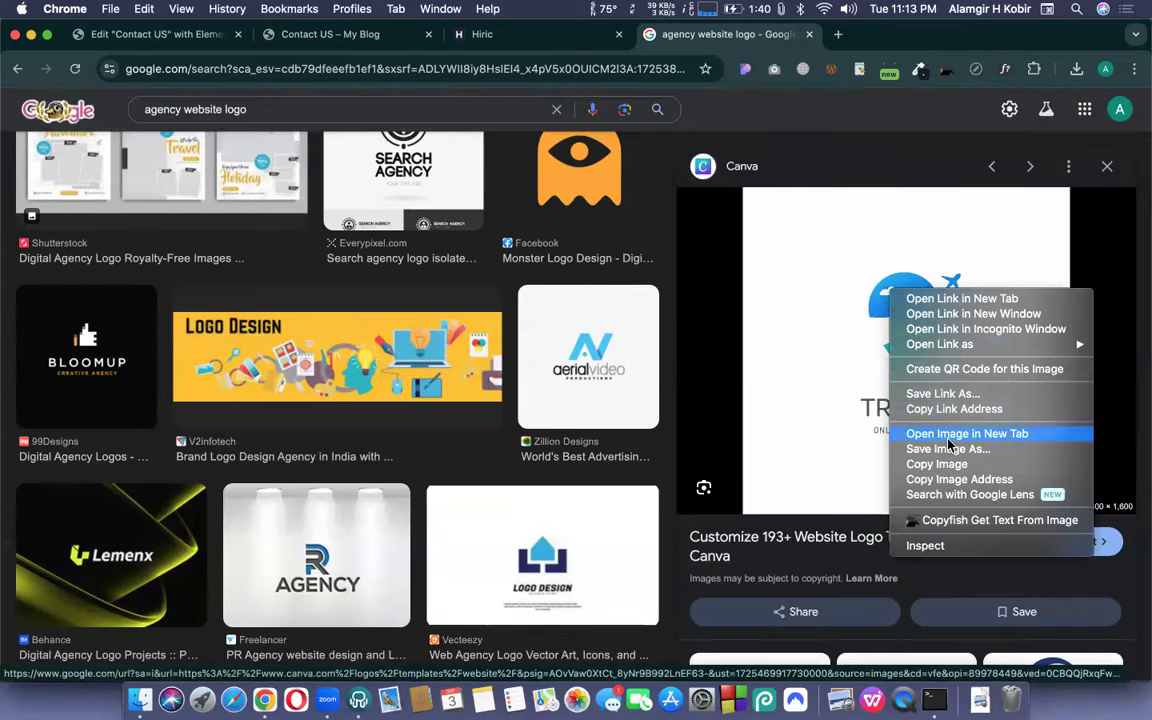
pyautogui.click(948, 436)
pyautogui.click(810, 35)
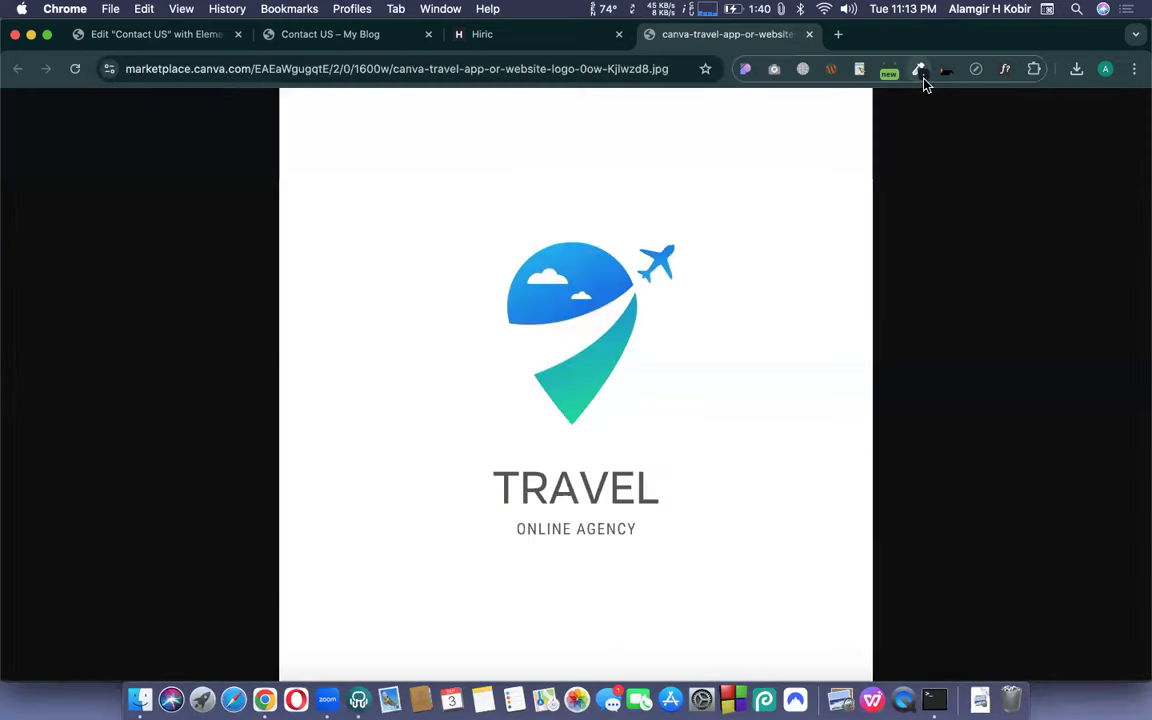
# - Copy the logo's blue #0D73E7 with the ColorZilla colour picker
pyautogui.click(918, 70)
pyautogui.click(887, 96)
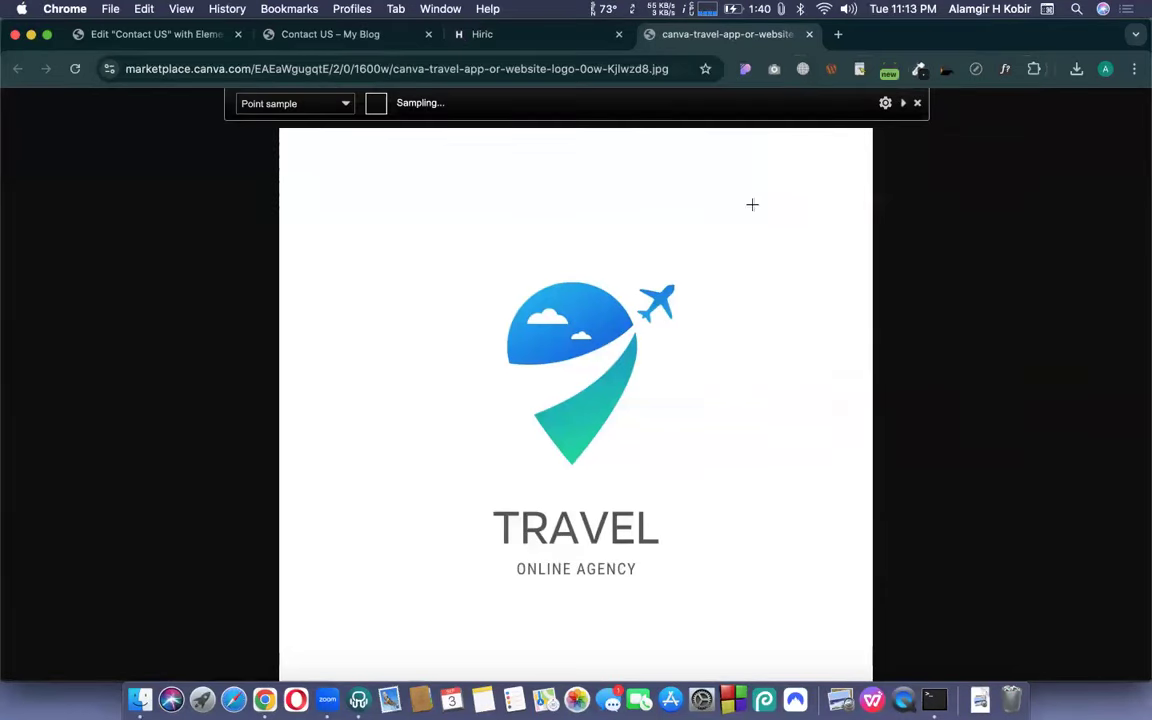
pyautogui.click(607, 331)
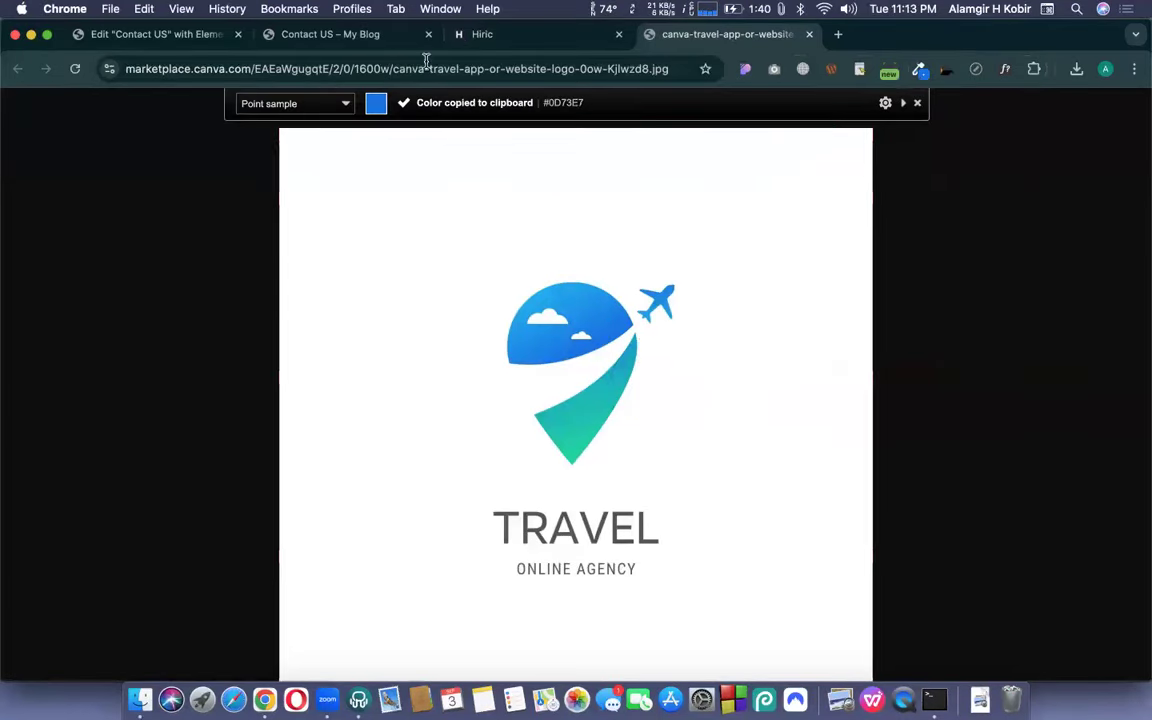
pyautogui.click(155, 35)
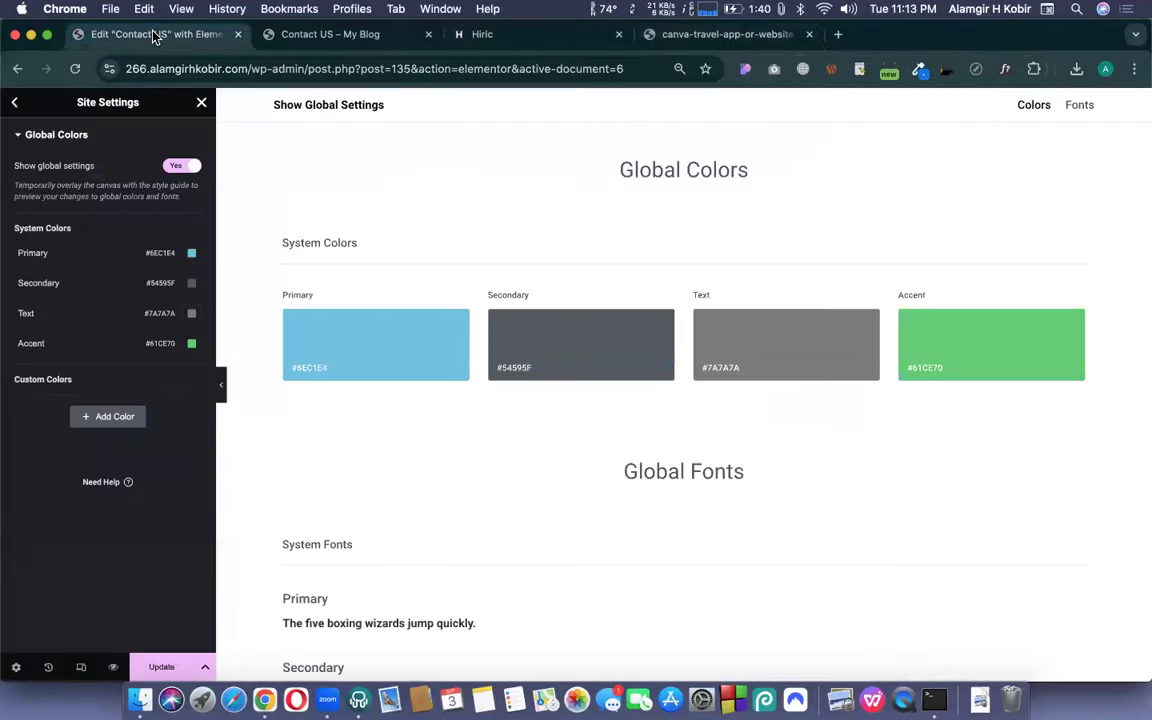
# - Set the Secondary global colour to #0D73E7
pyautogui.click(192, 256)
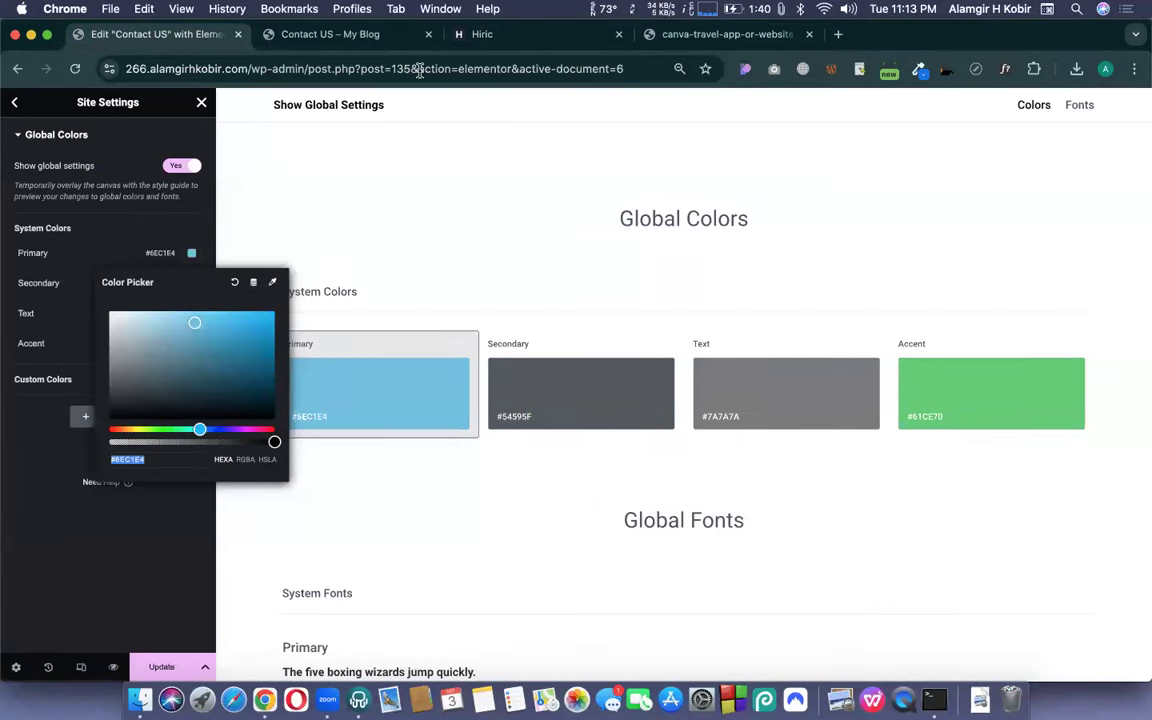
pyautogui.click(191, 283)
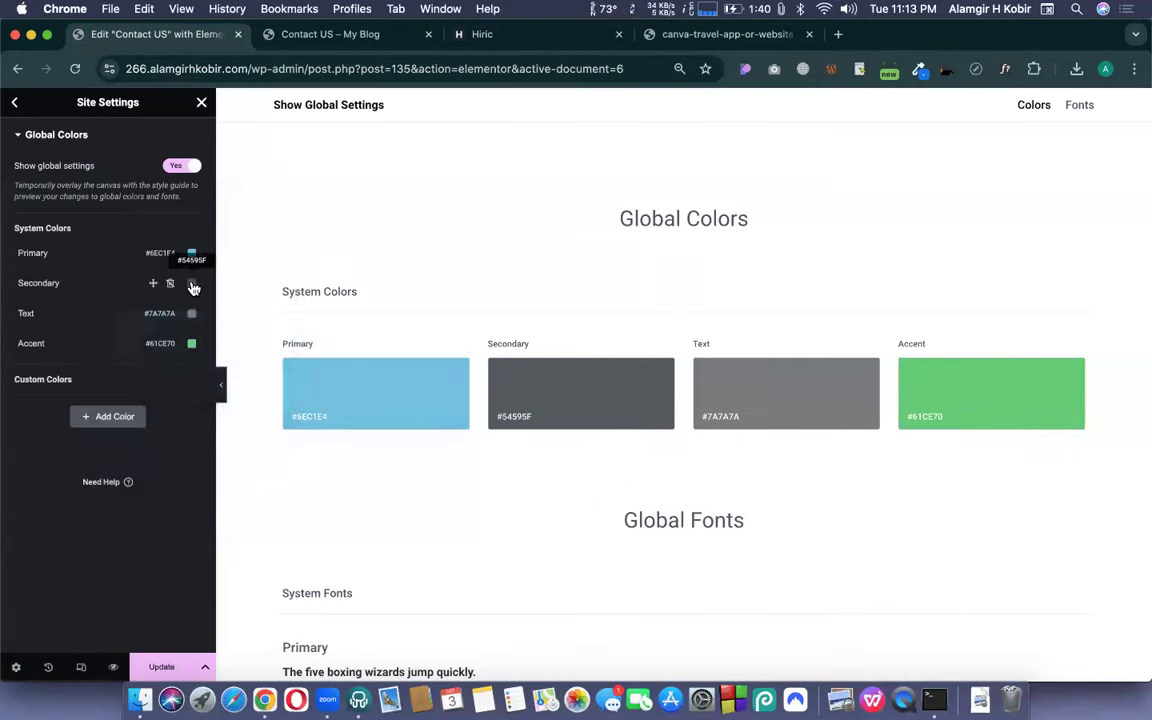
pyautogui.click(191, 283)
pyautogui.press('super+v')
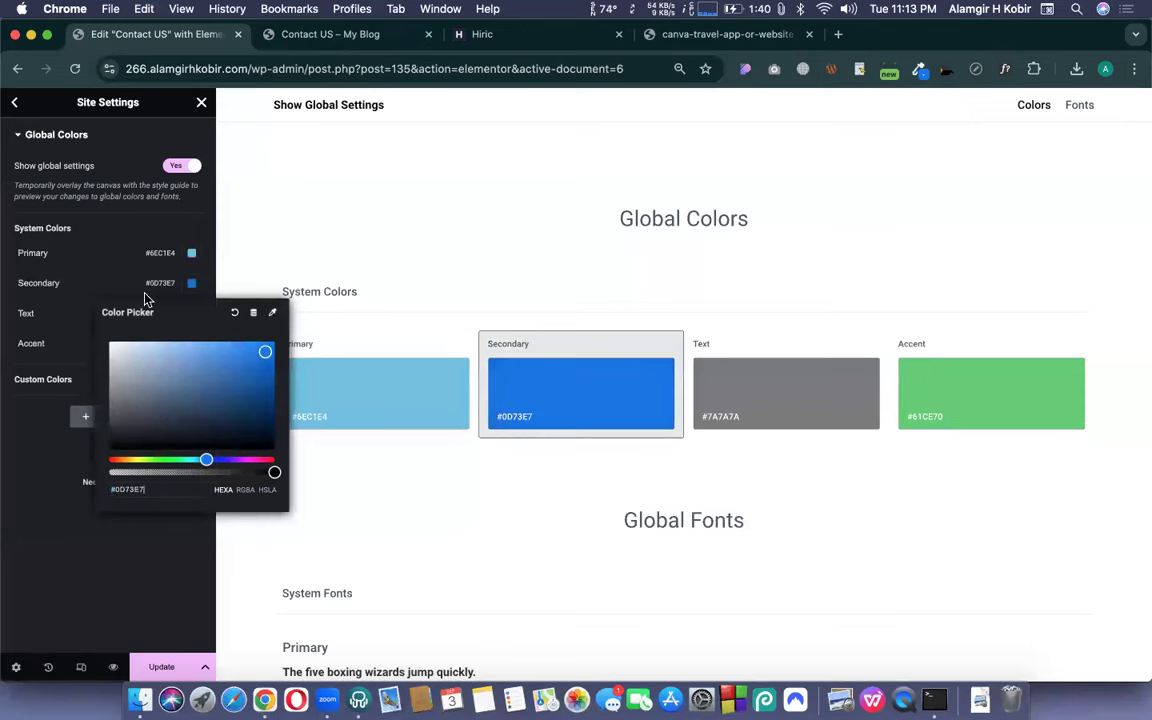
pyautogui.click(80, 287)
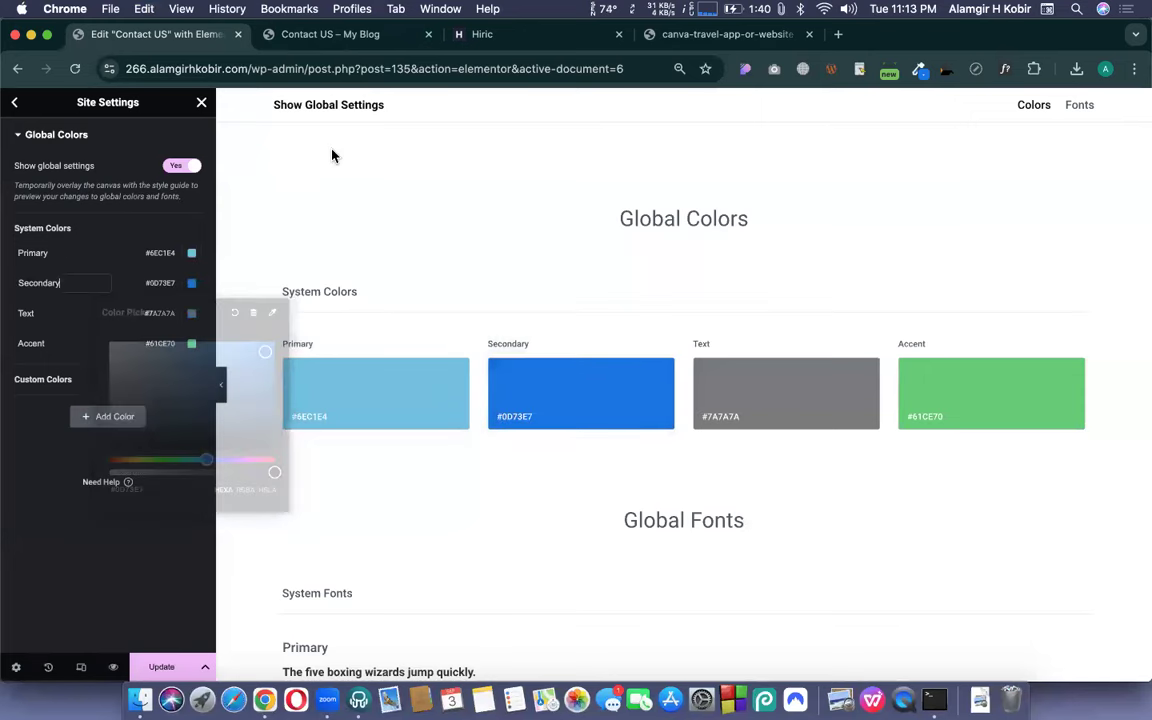
# - Sample and copy the teal #04ACC3 from the TRAVEL logo
pyautogui.click(745, 45)
pyautogui.click(919, 69)
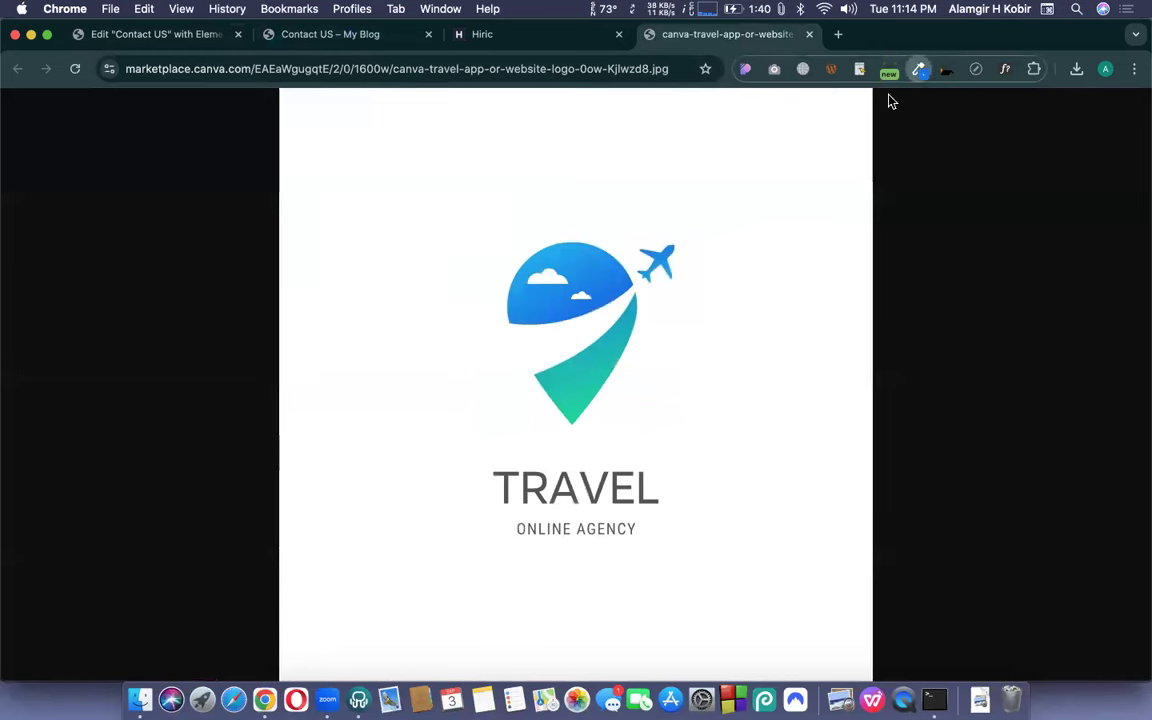
pyautogui.click(838, 96)
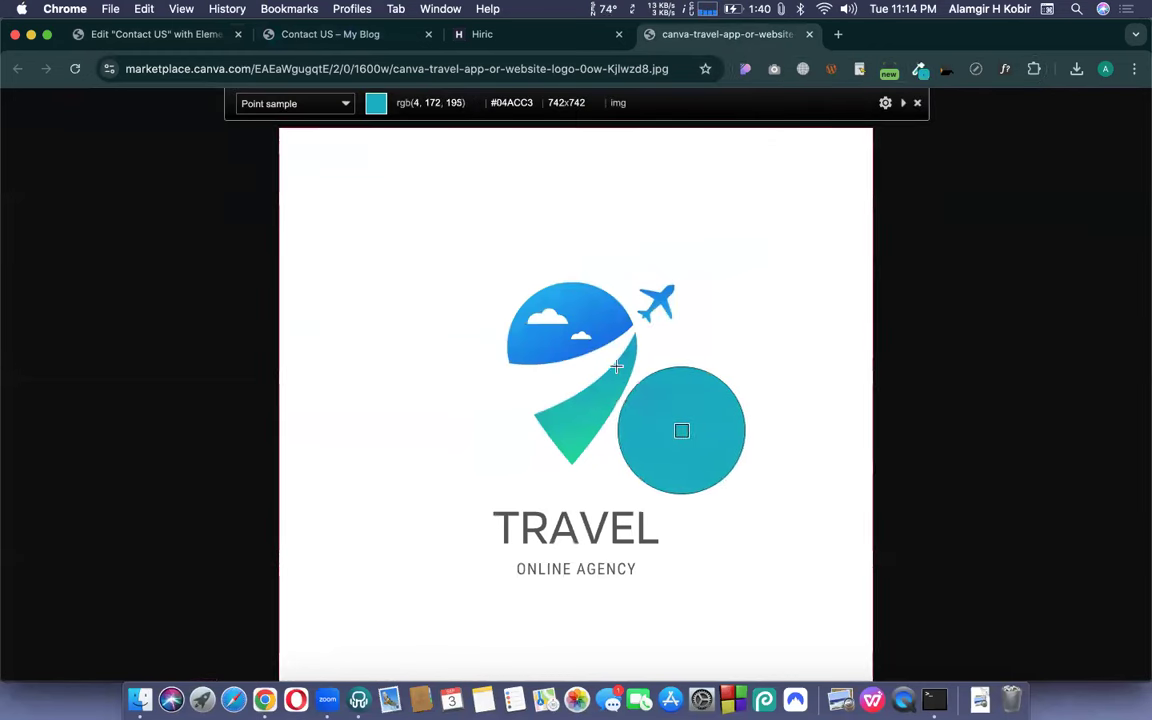
pyautogui.click(618, 367)
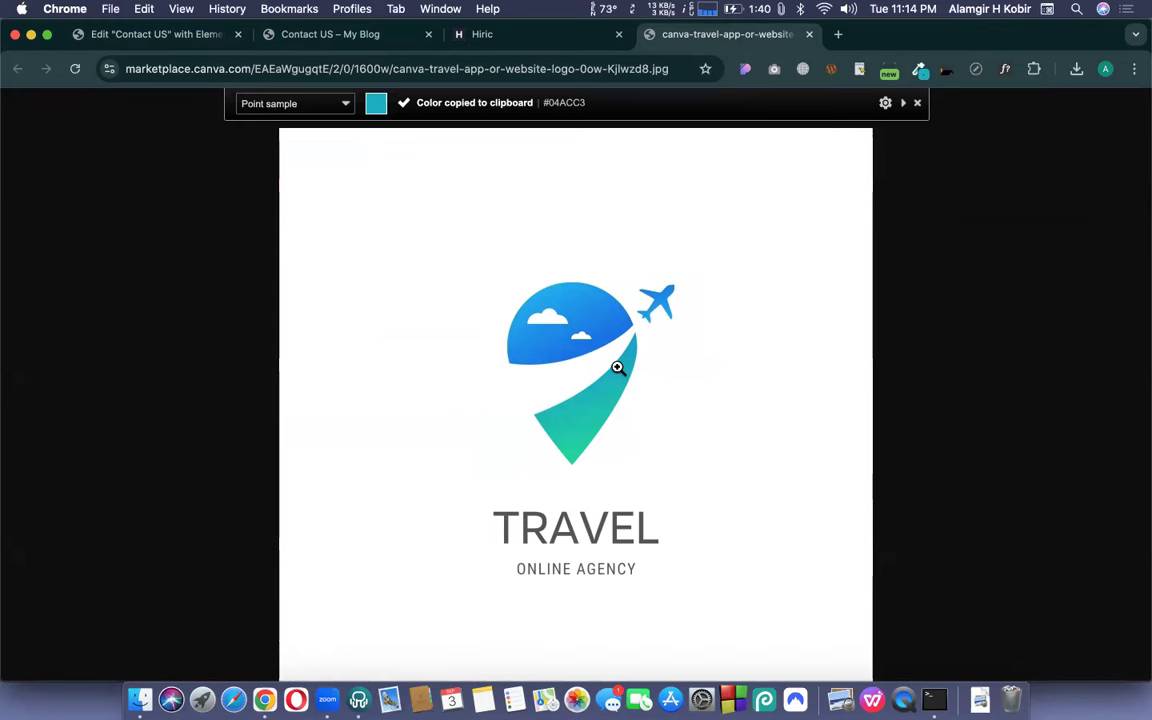
pyautogui.click(919, 70)
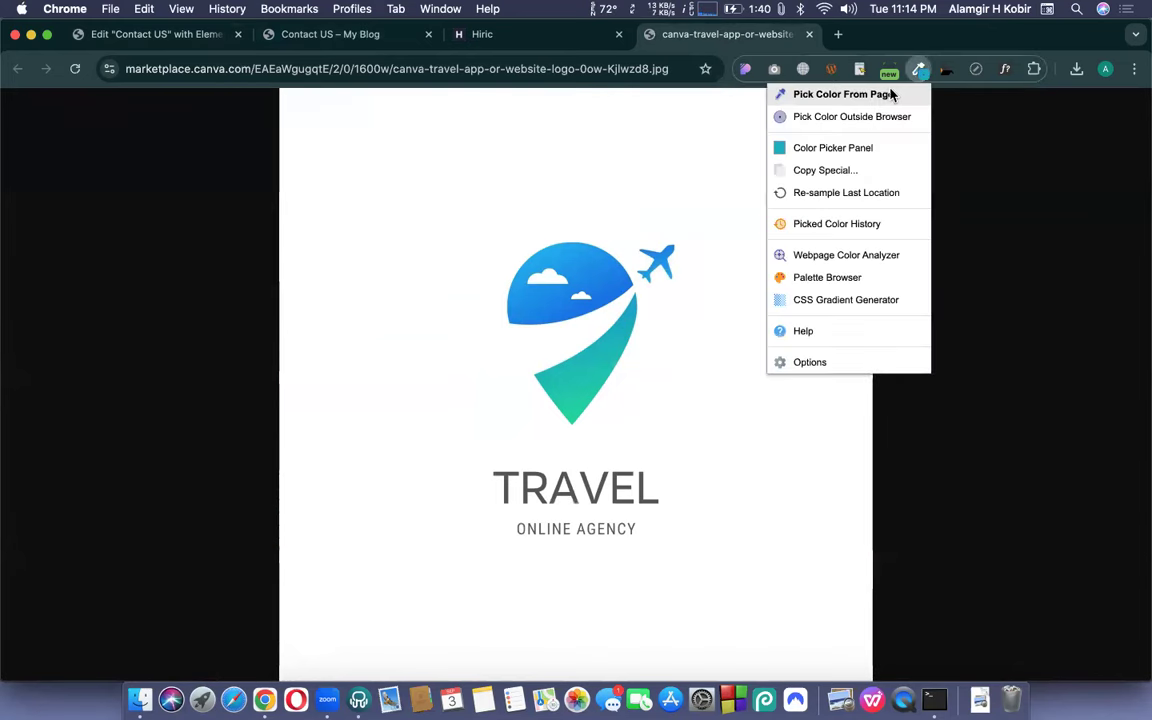
pyautogui.click(893, 94)
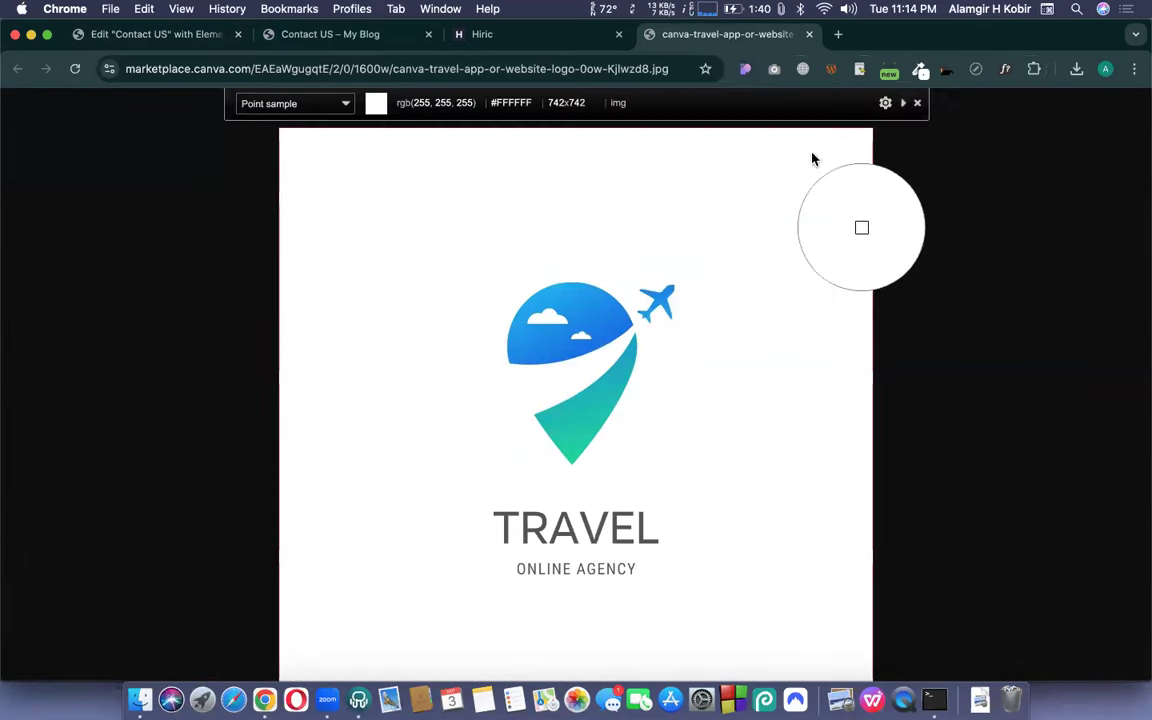
pyautogui.click(620, 366)
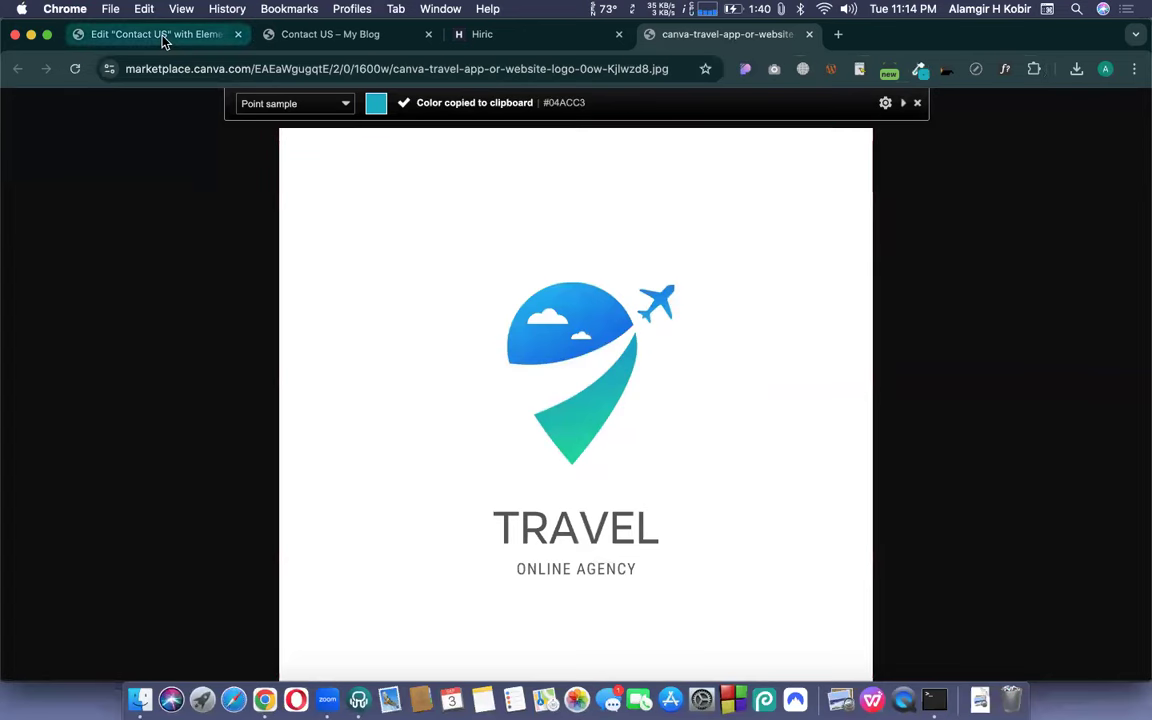
# - Set the Primary global colour to #04ACC3 and save the site settings
pyautogui.click(160, 34)
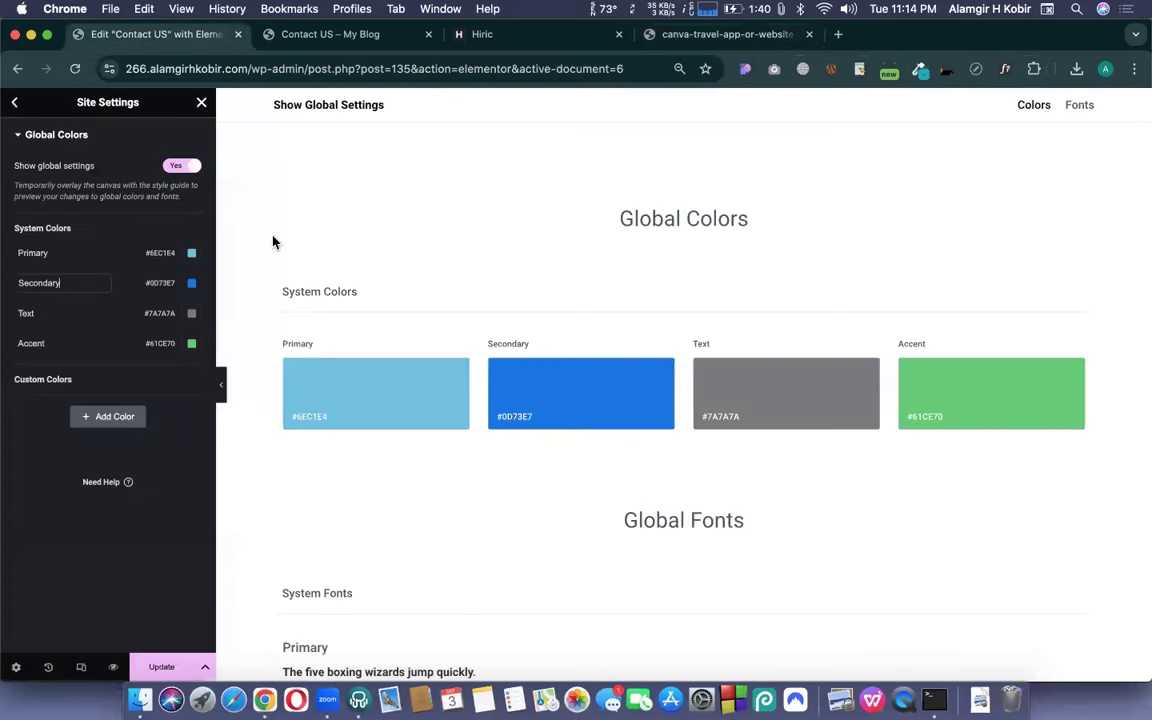
pyautogui.click(191, 253)
pyautogui.press('super+v')
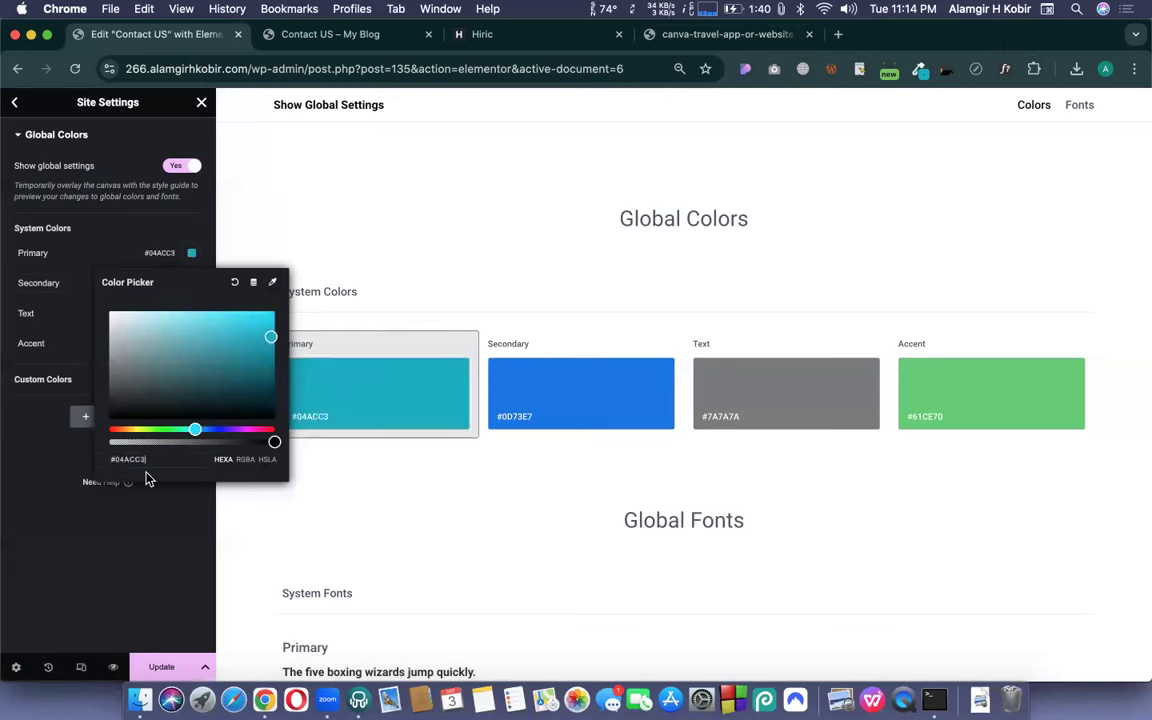
pyautogui.click(178, 525)
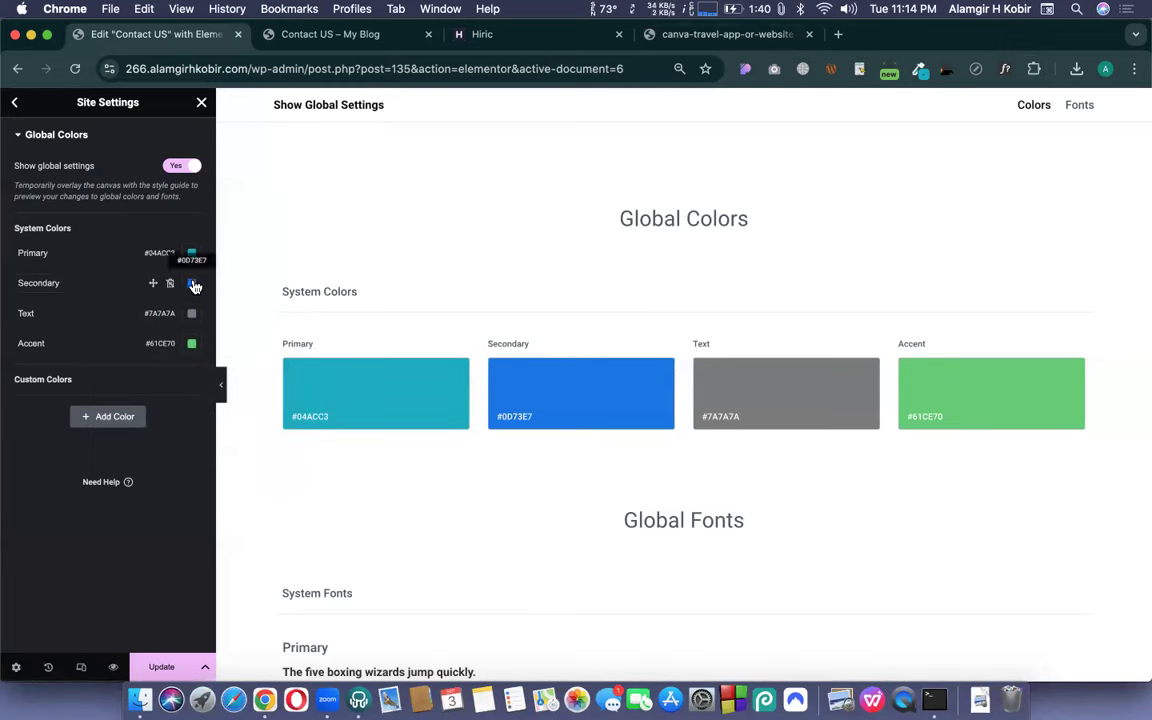
pyautogui.click(163, 665)
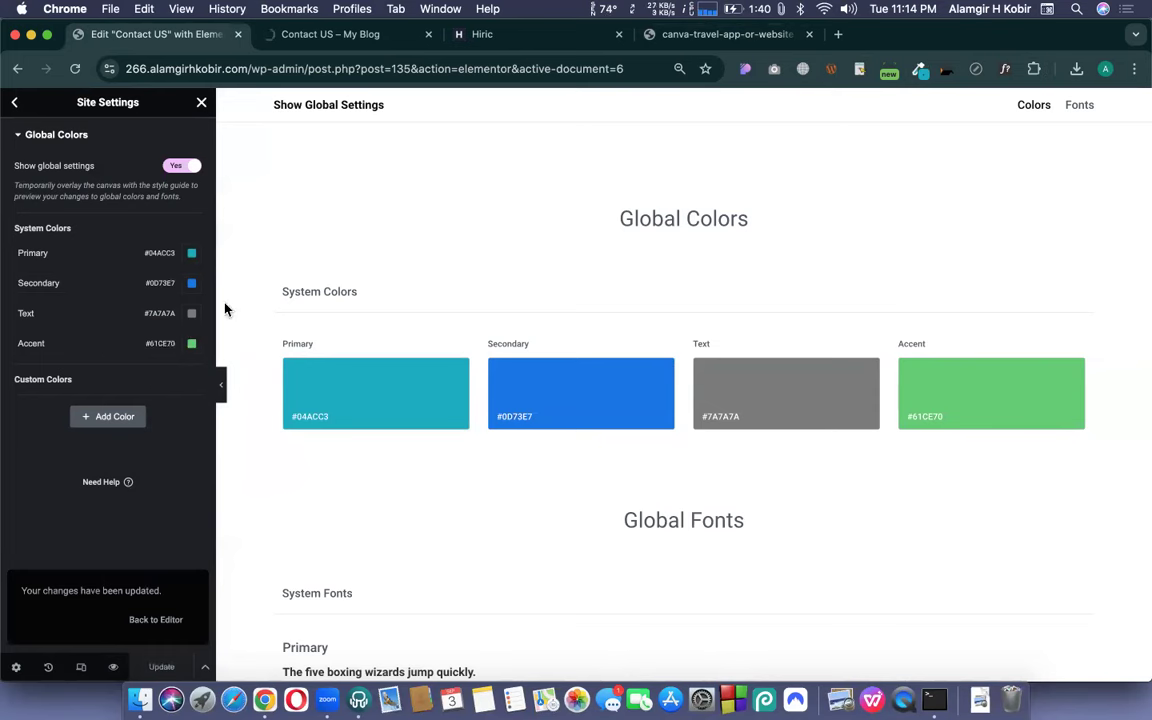
pyautogui.click(687, 35)
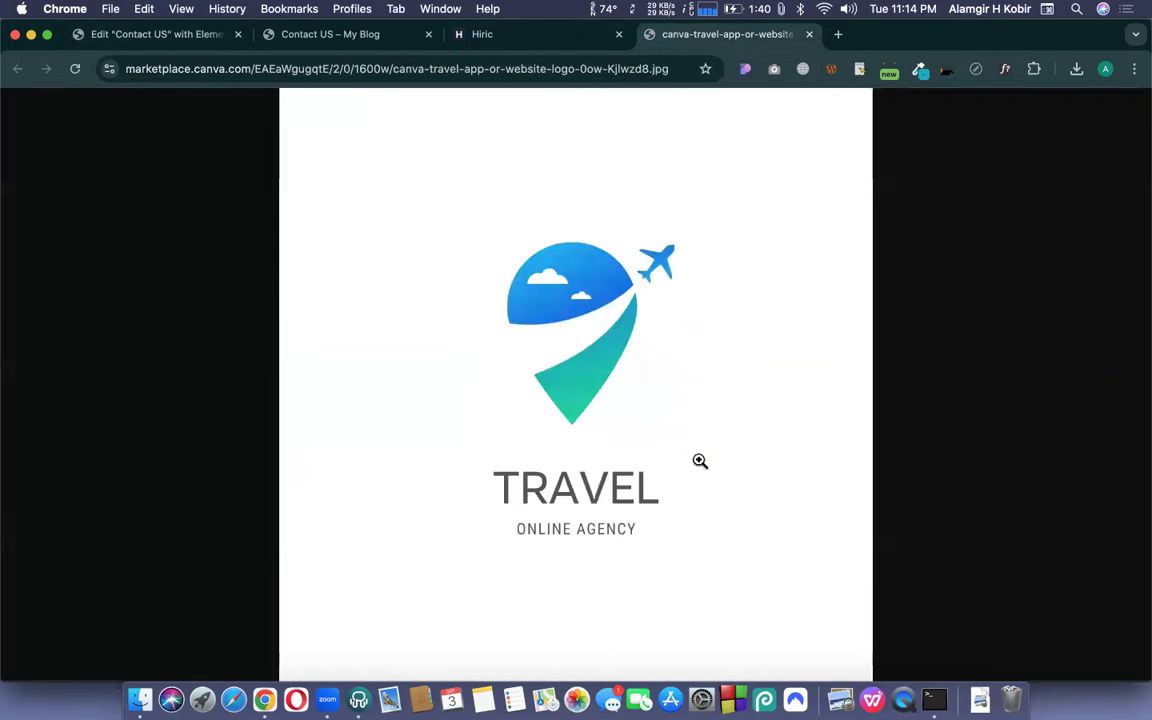
pyautogui.click(918, 70)
# - Copy the logo text's dark grey #555555 and make it the Text global colour
pyautogui.click(875, 95)
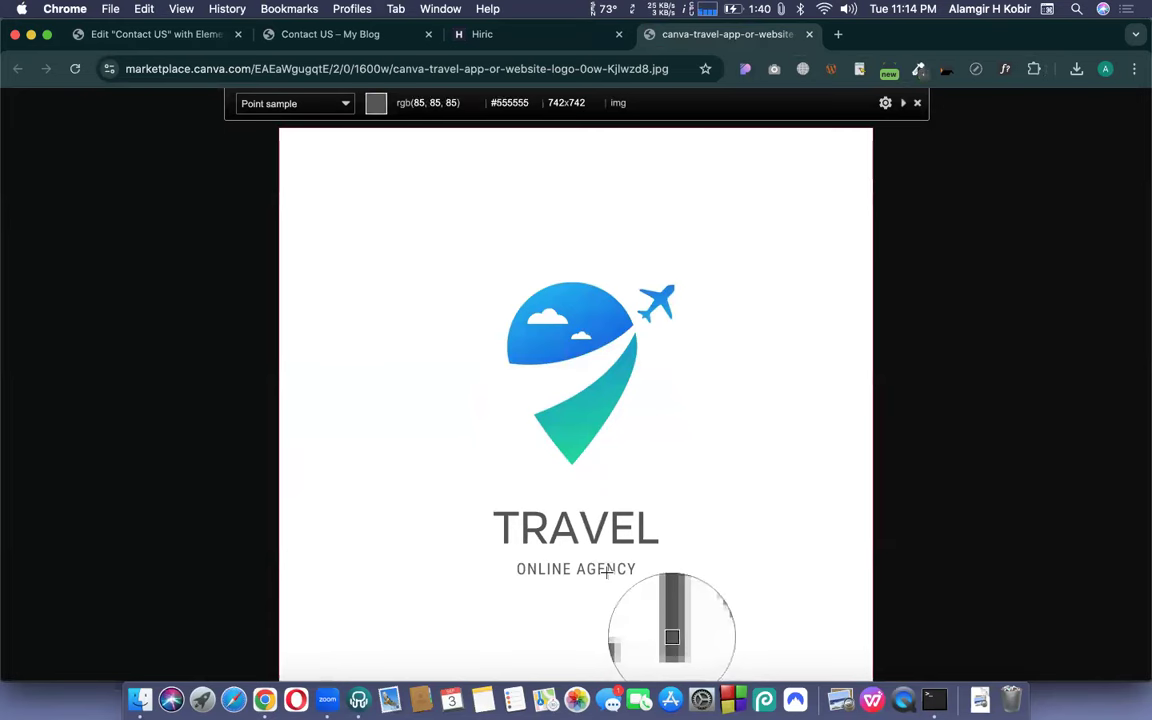
pyautogui.click(606, 572)
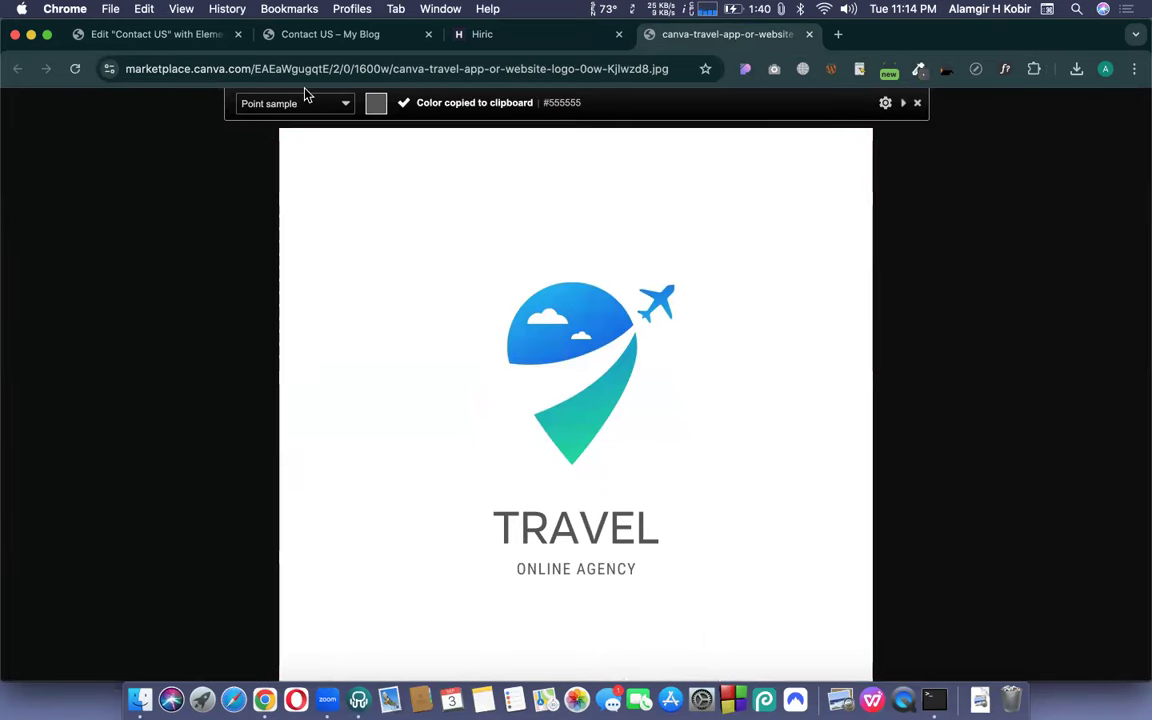
pyautogui.click(160, 34)
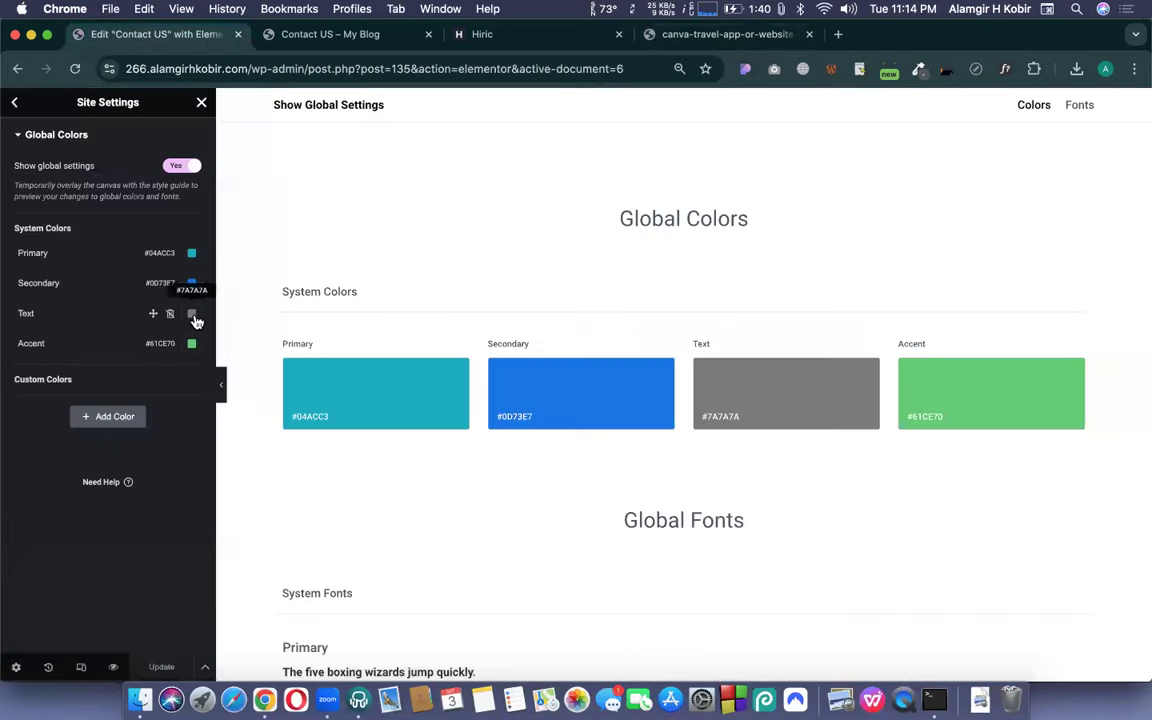
pyautogui.click(193, 315)
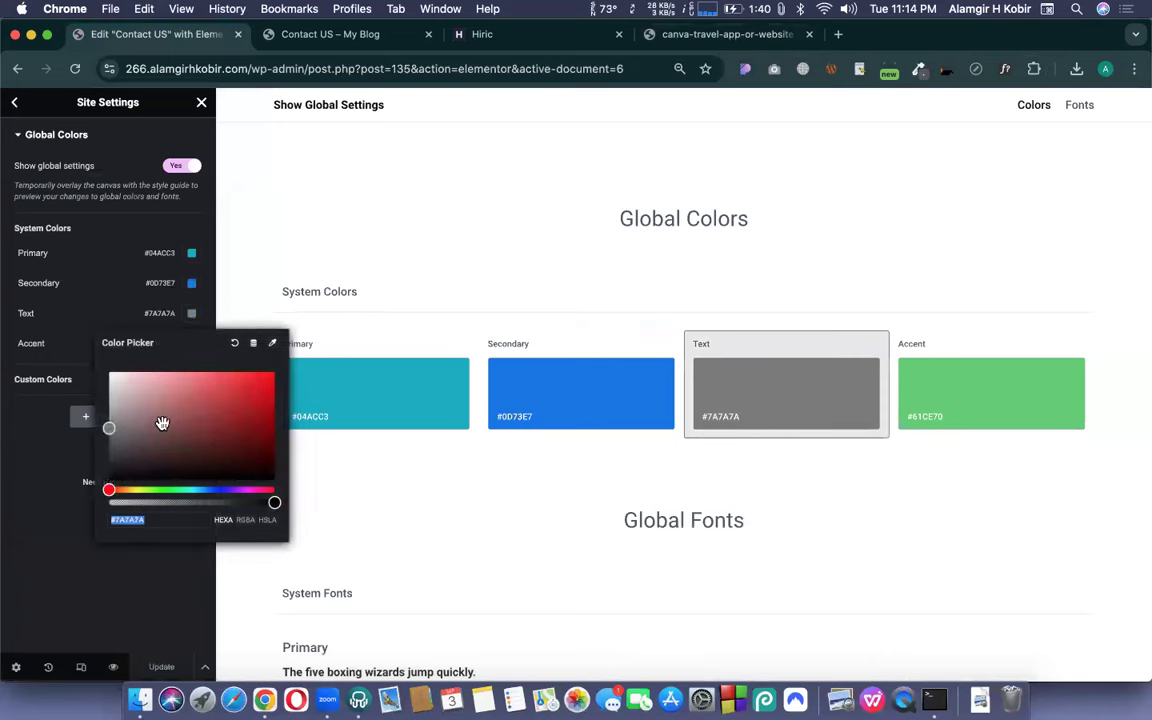
pyautogui.press('super+v')
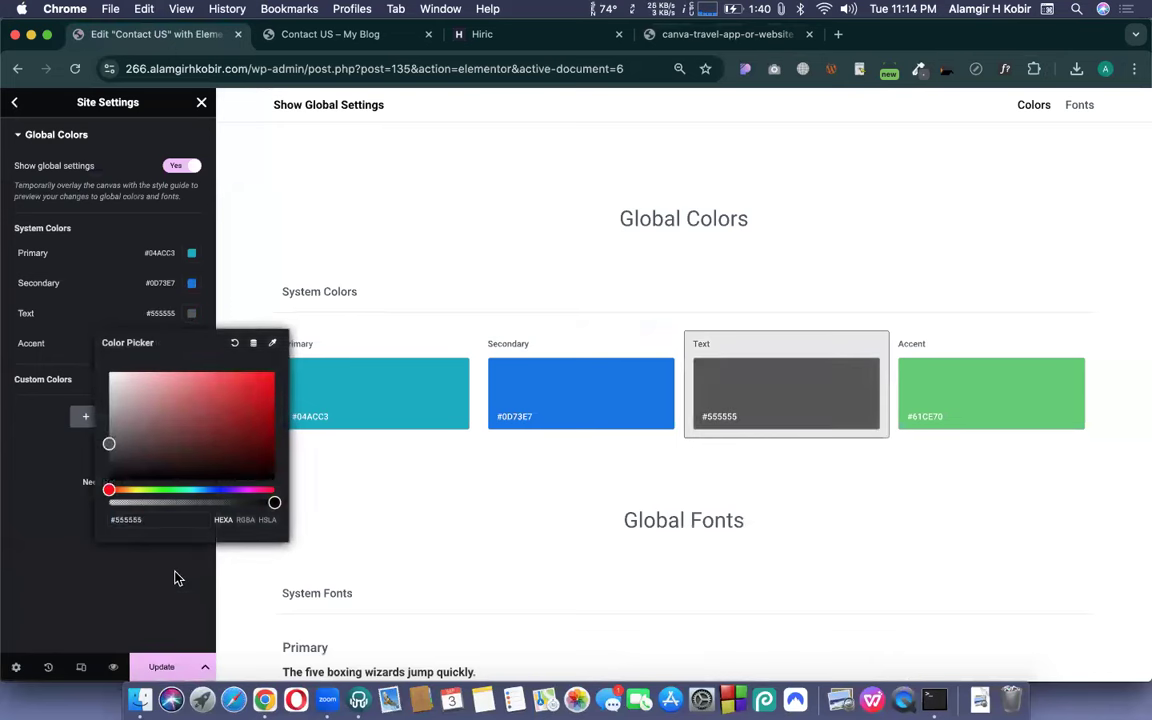
pyautogui.click(174, 578)
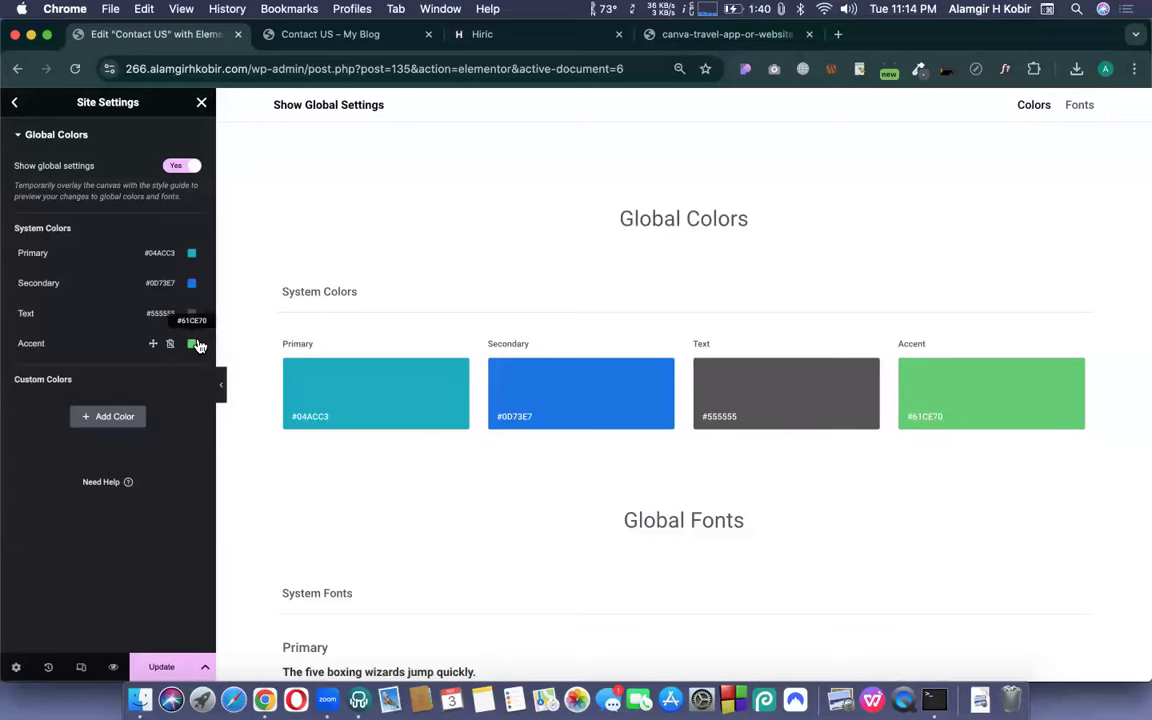
# - Sample the logo blue #0C85E9, paste it into the Accent colour, and save
pyautogui.click(677, 36)
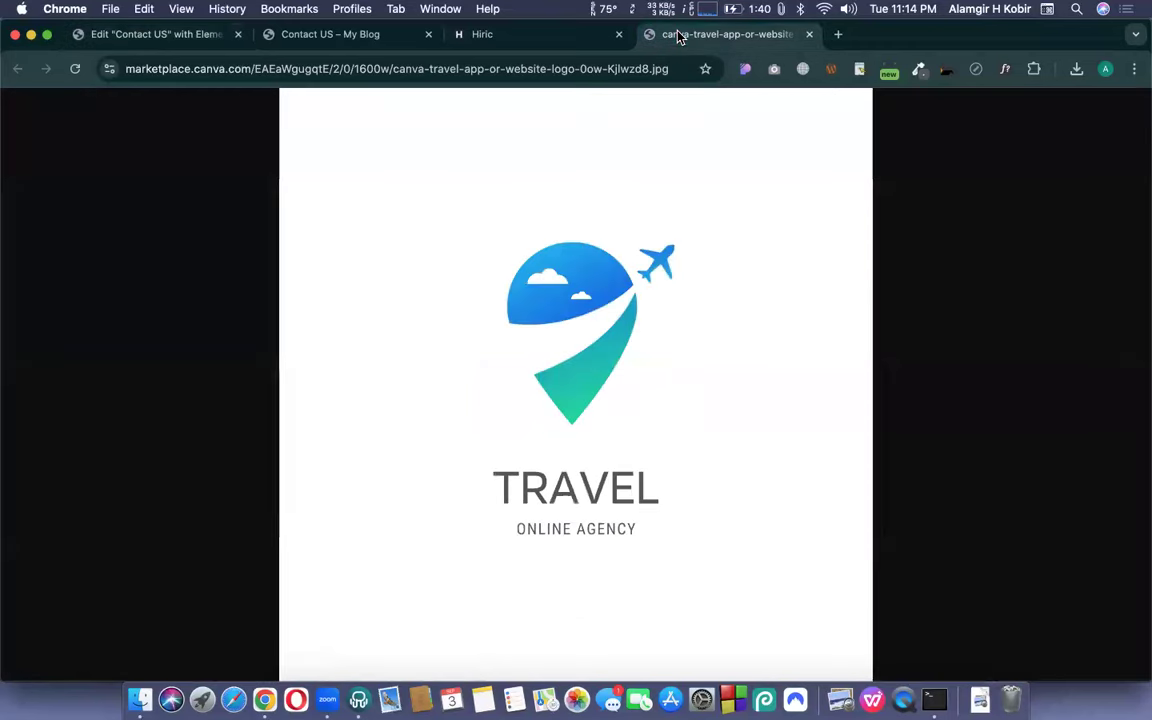
pyautogui.click(917, 72)
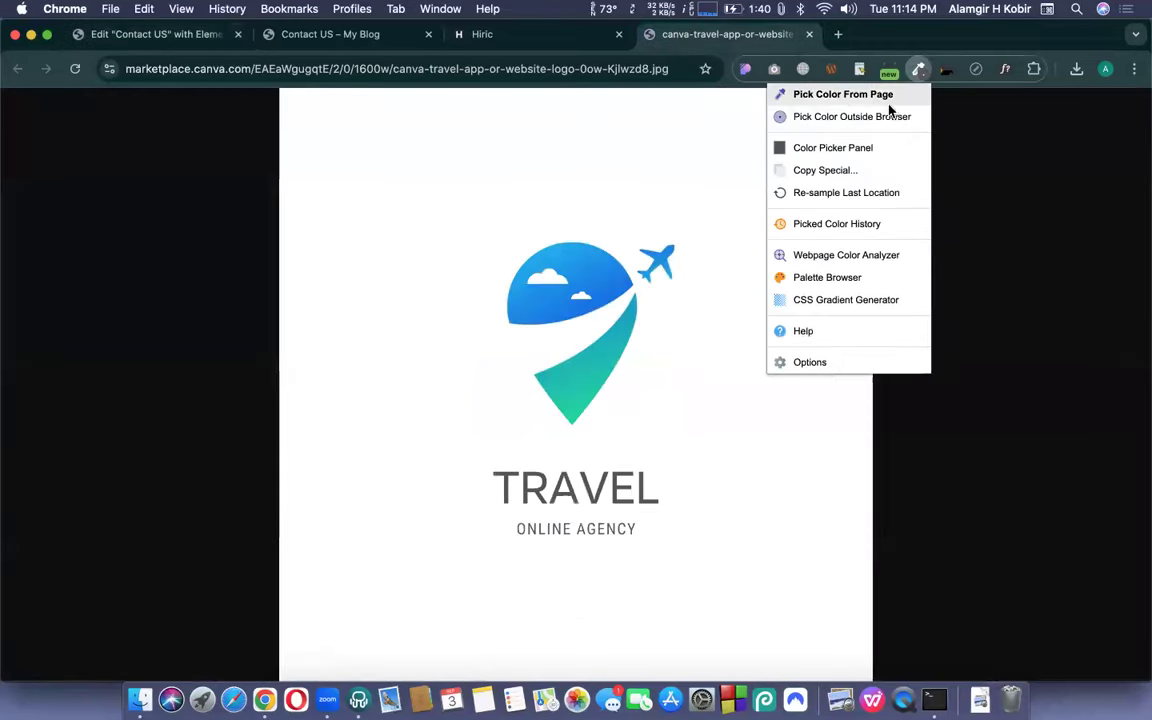
pyautogui.click(838, 102)
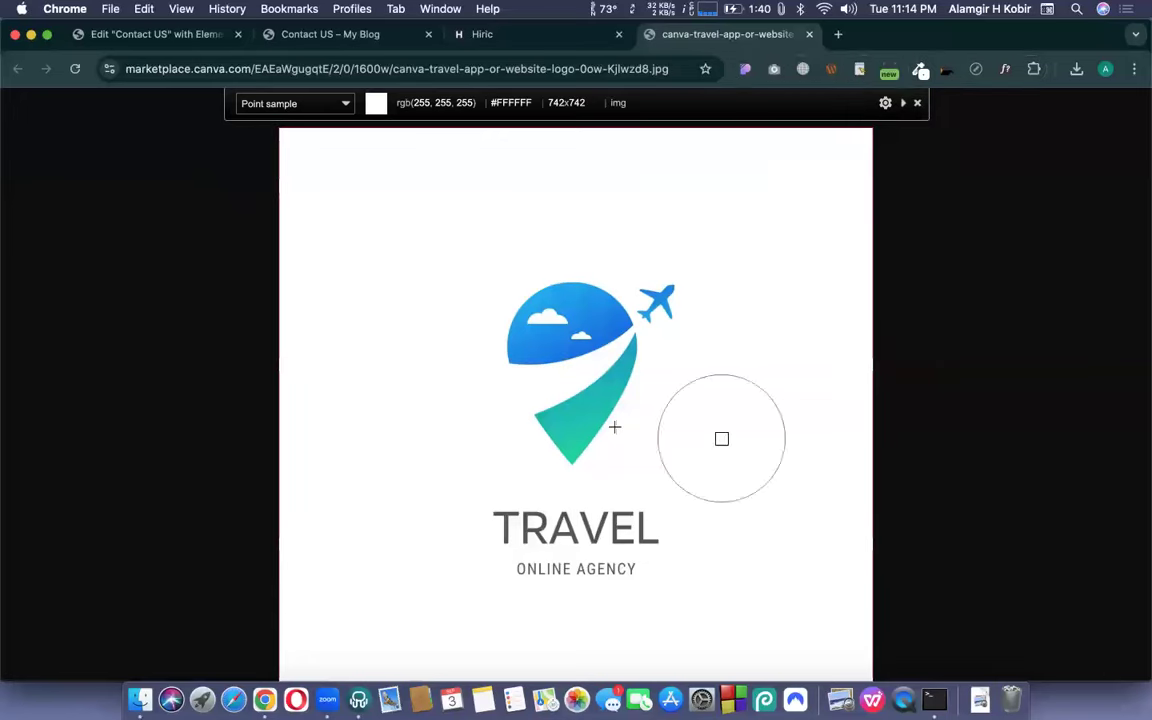
pyautogui.click(513, 359)
pyautogui.click(97, 33)
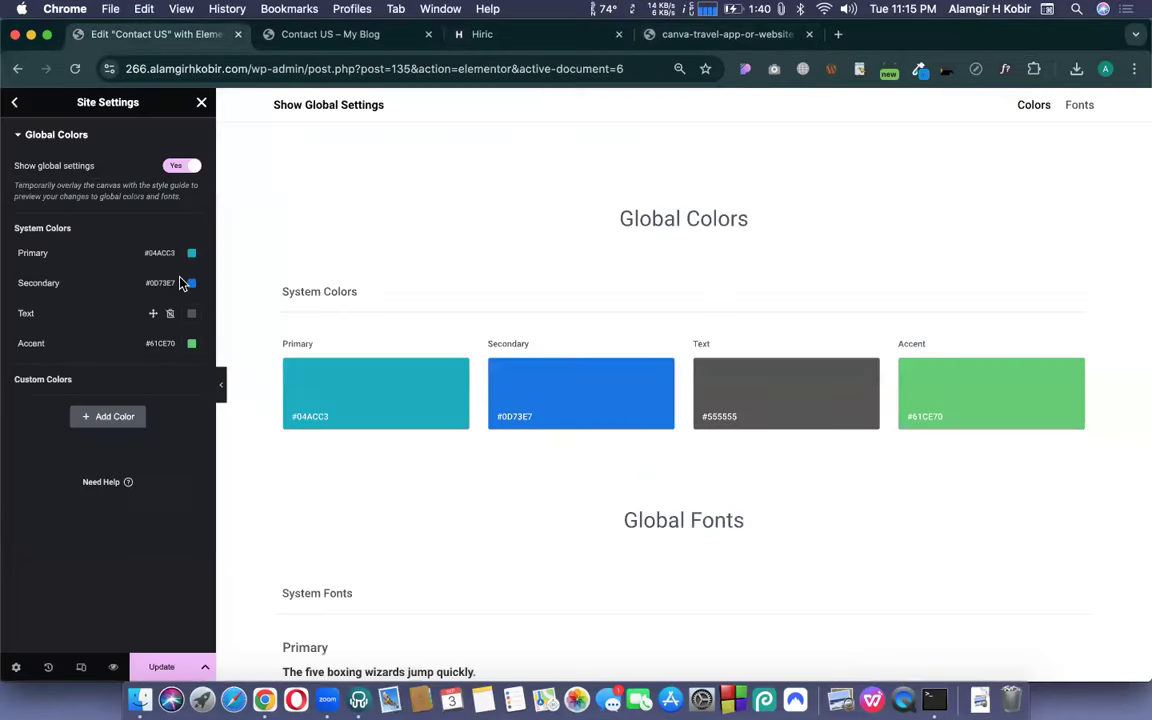
pyautogui.click(191, 343)
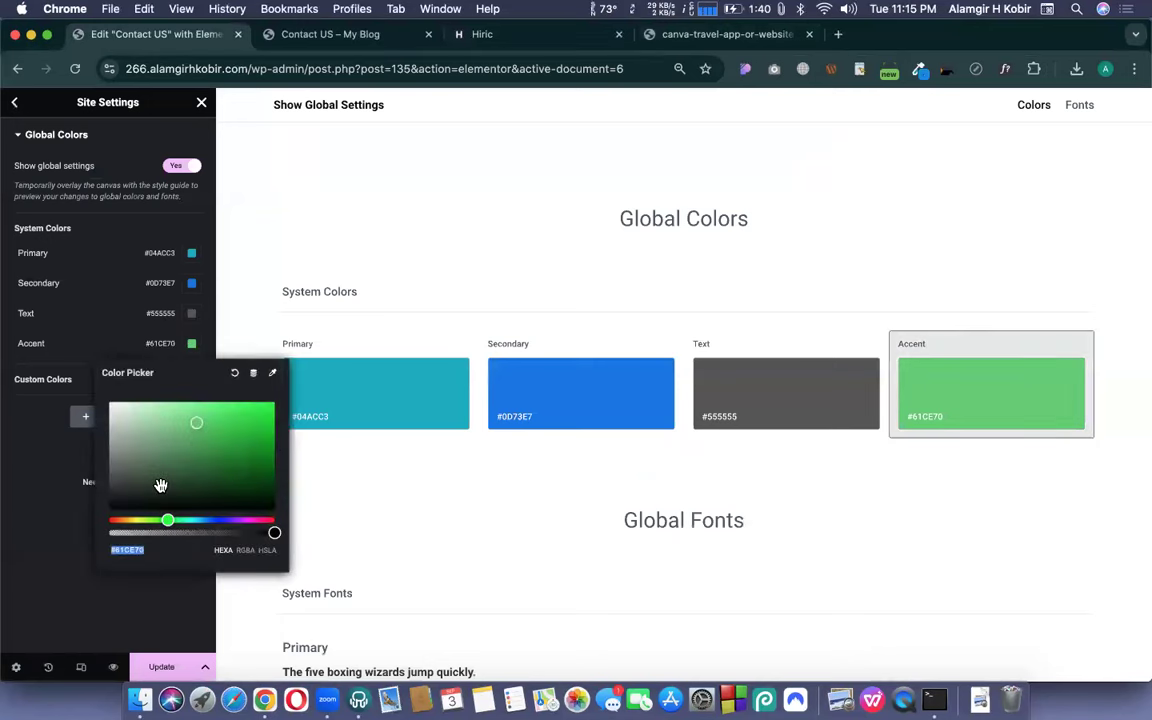
pyautogui.press('super+v')
pyautogui.click(25, 462)
pyautogui.click(162, 665)
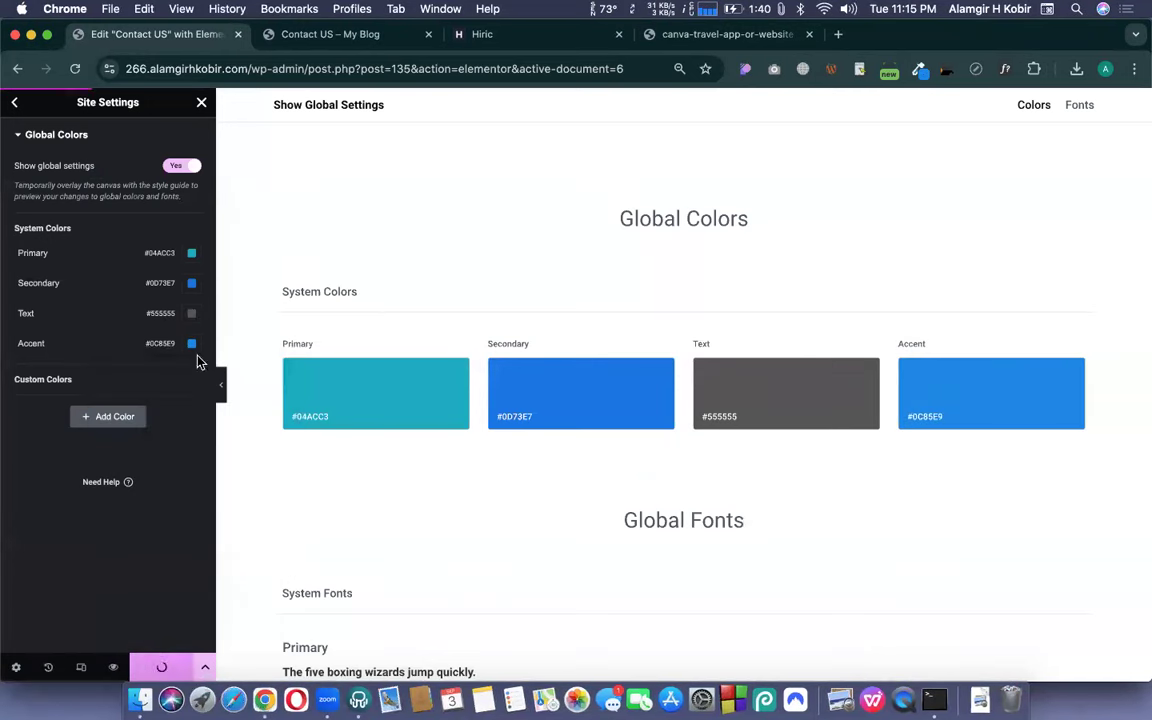
# - Add a new custom global colour and name it Extra
pyautogui.click(112, 420)
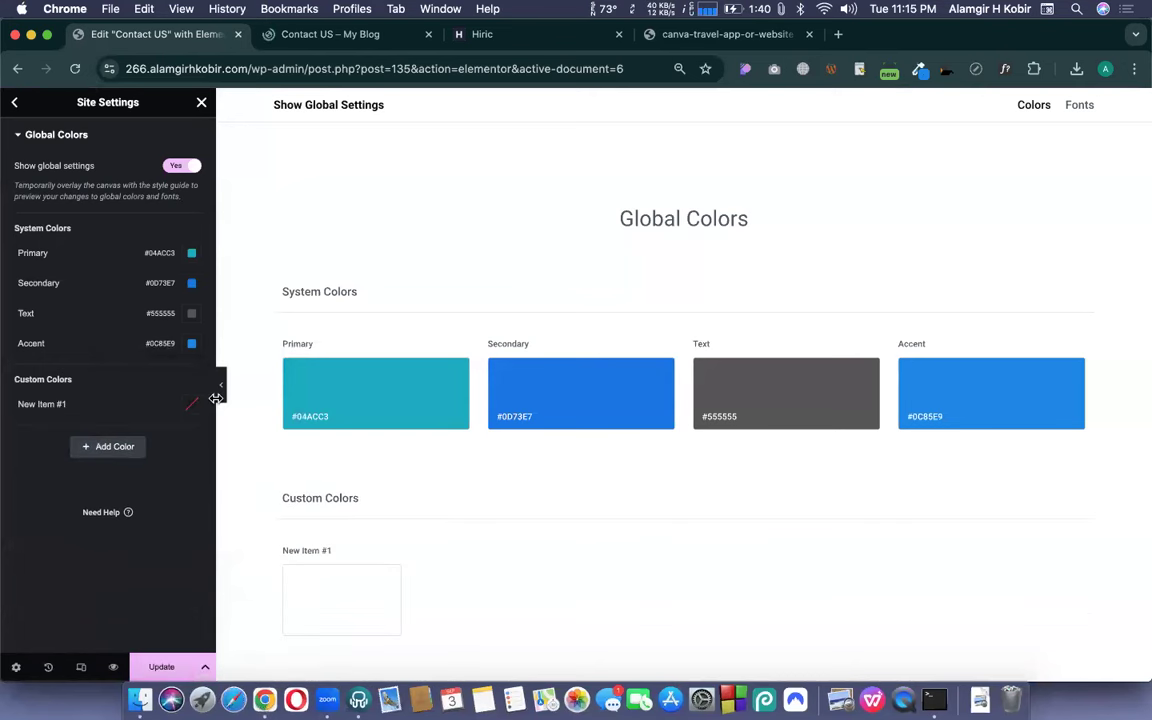
pyautogui.click(48, 405)
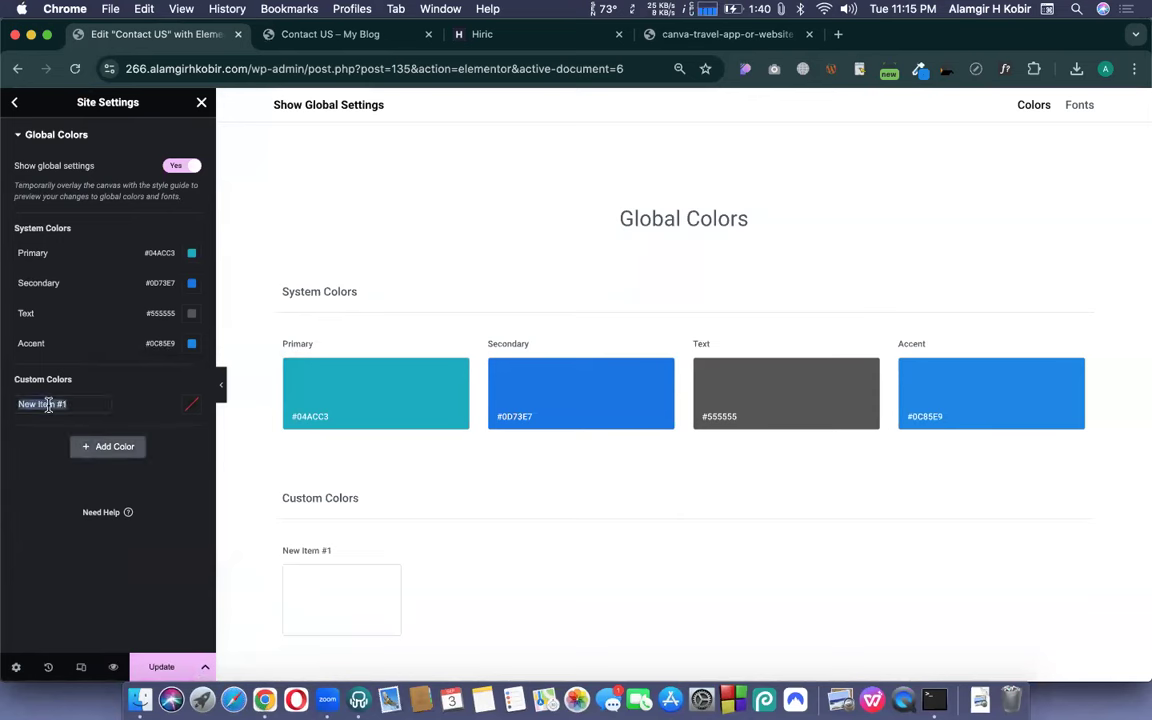
pyautogui.write('Extra')
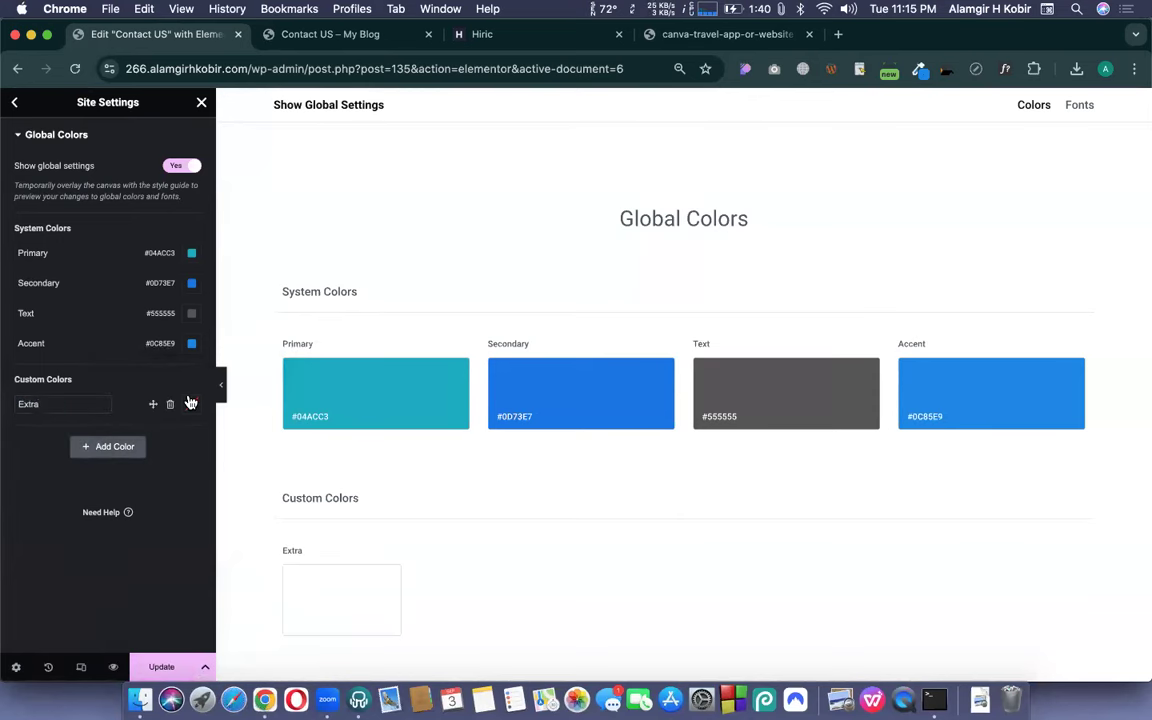
# - Tune the Extra colour to magenta #CE07CA and update the site settings
pyautogui.click(190, 403)
pyautogui.click(190, 568)
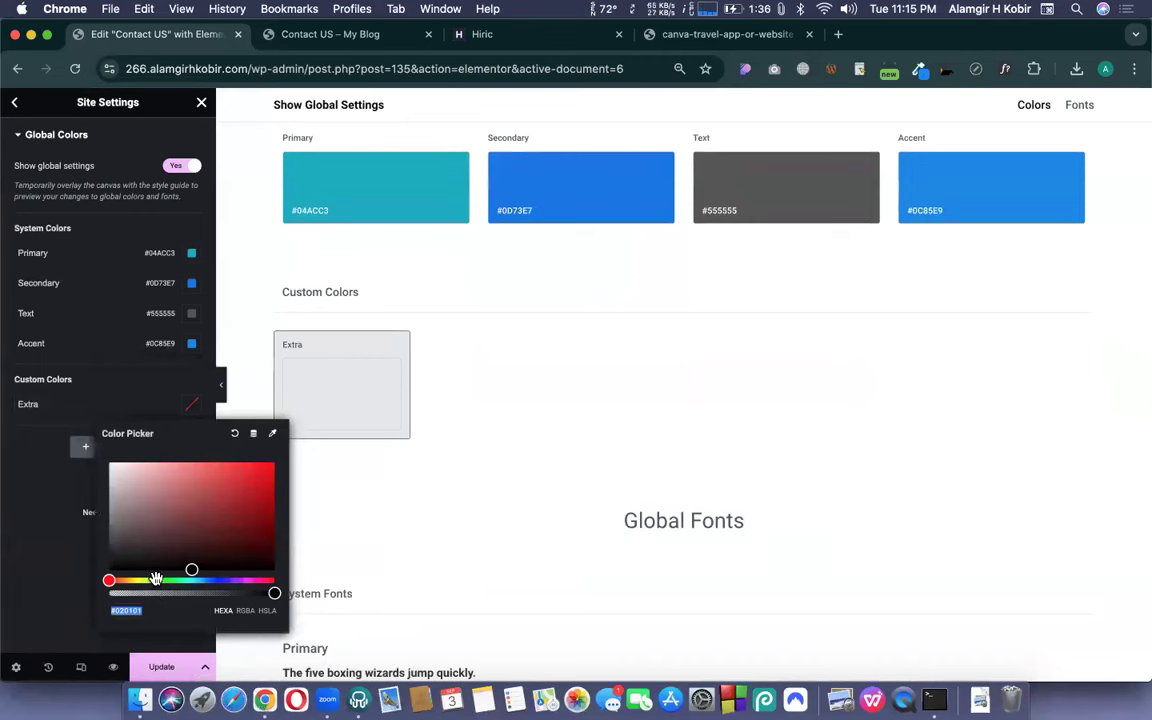
pyautogui.click(170, 580)
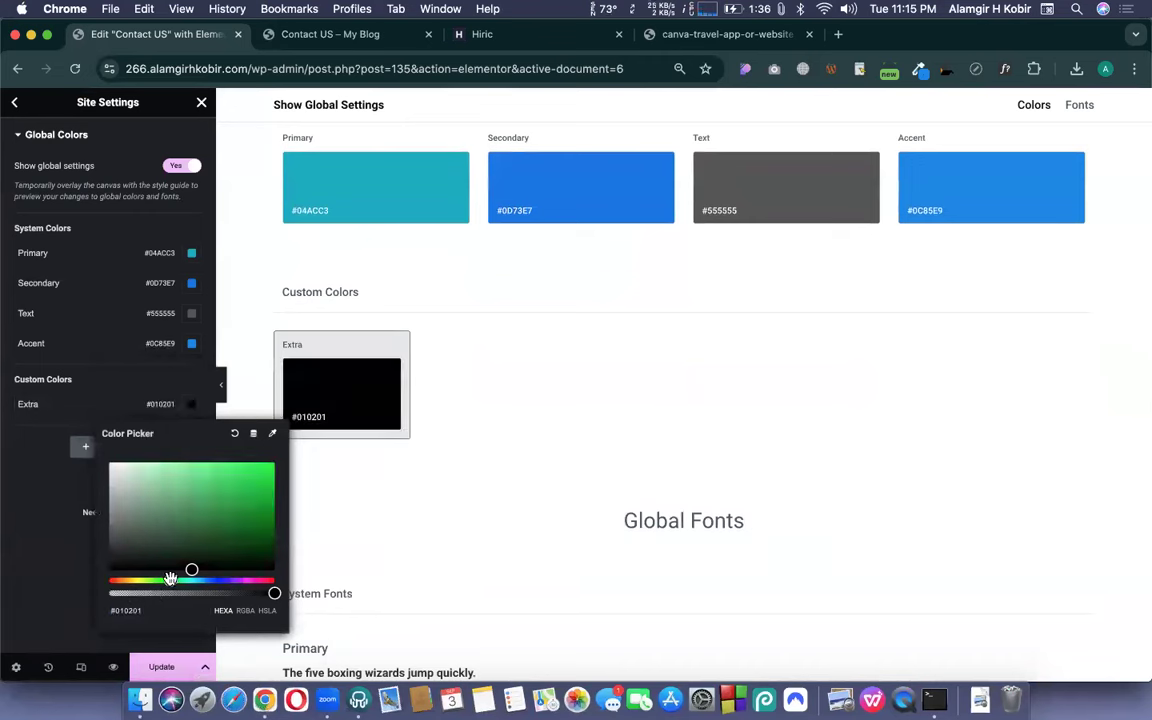
pyautogui.moveTo(230, 580); pyautogui.dragTo(248, 580)
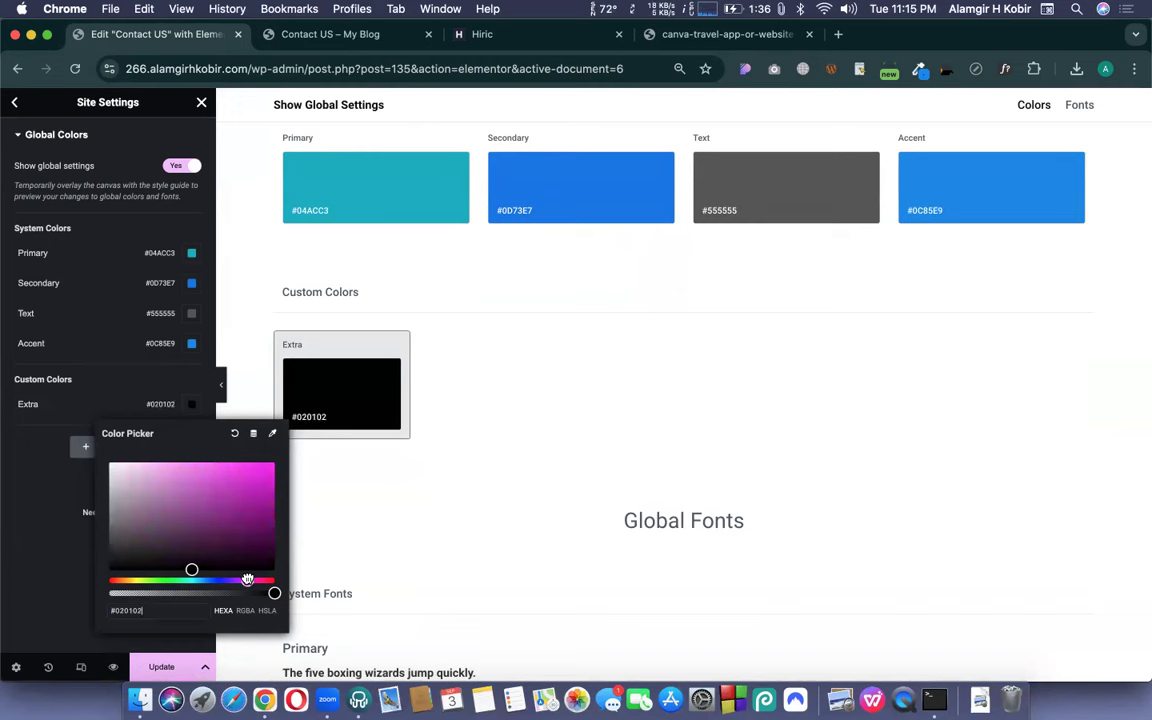
pyautogui.click(266, 483)
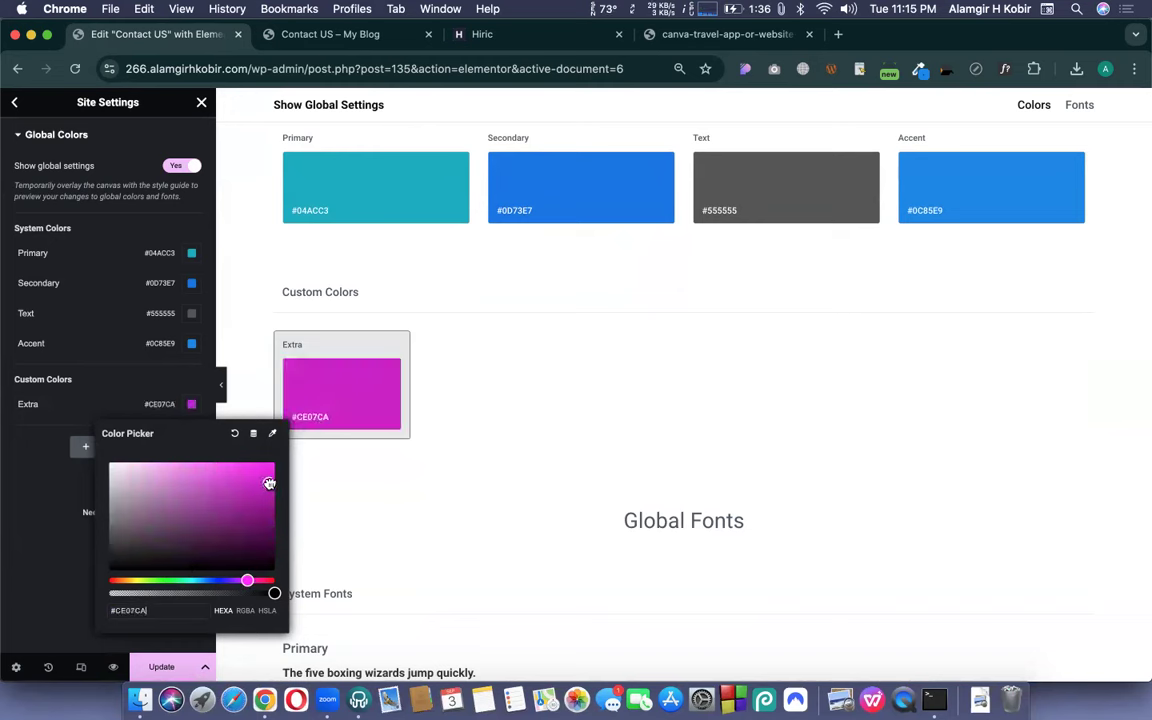
pyautogui.click(18, 569)
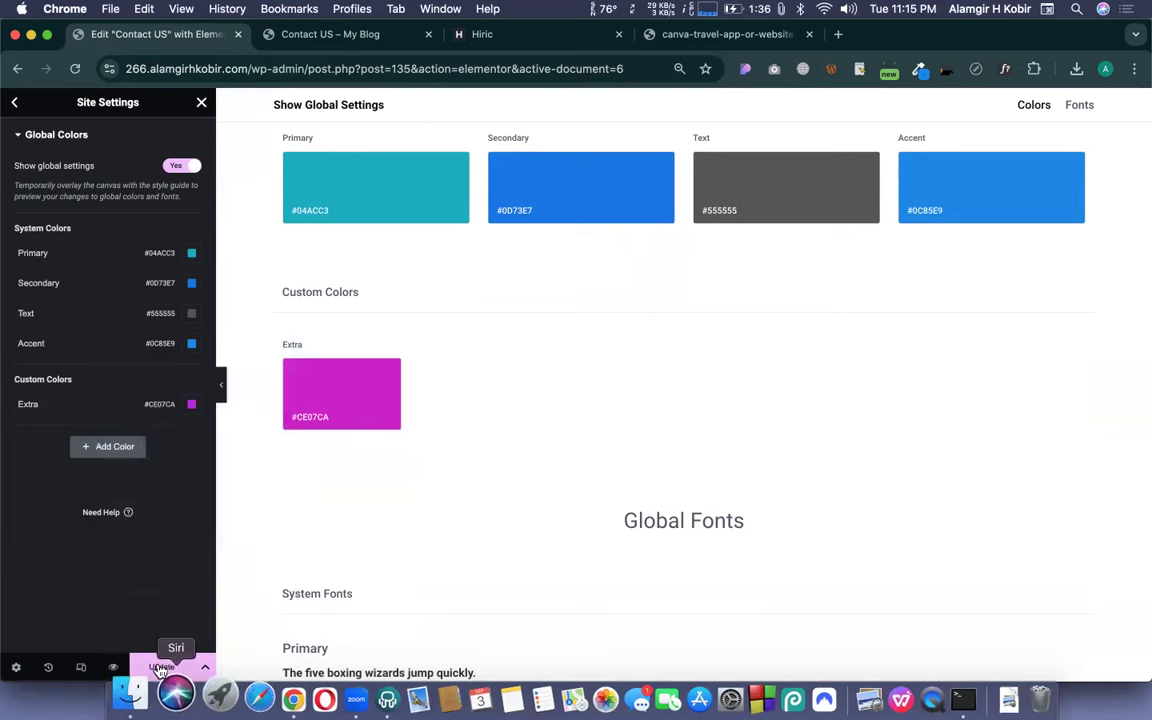
pyautogui.click(157, 668)
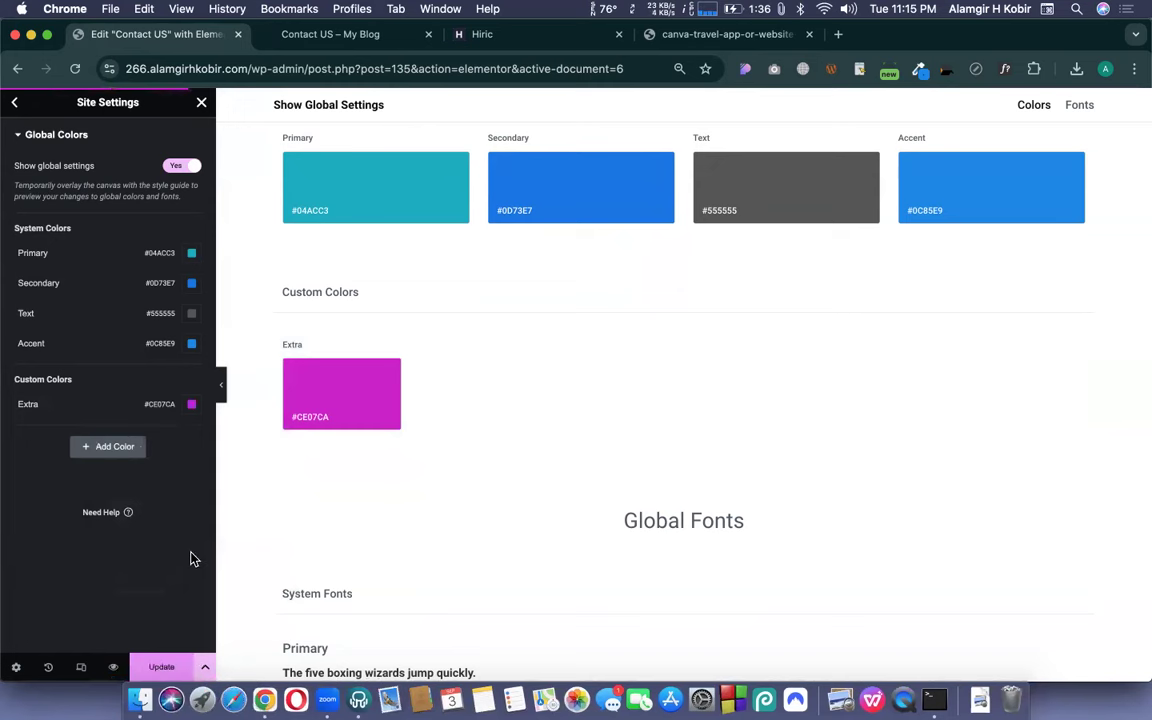
pyautogui.click(201, 104)
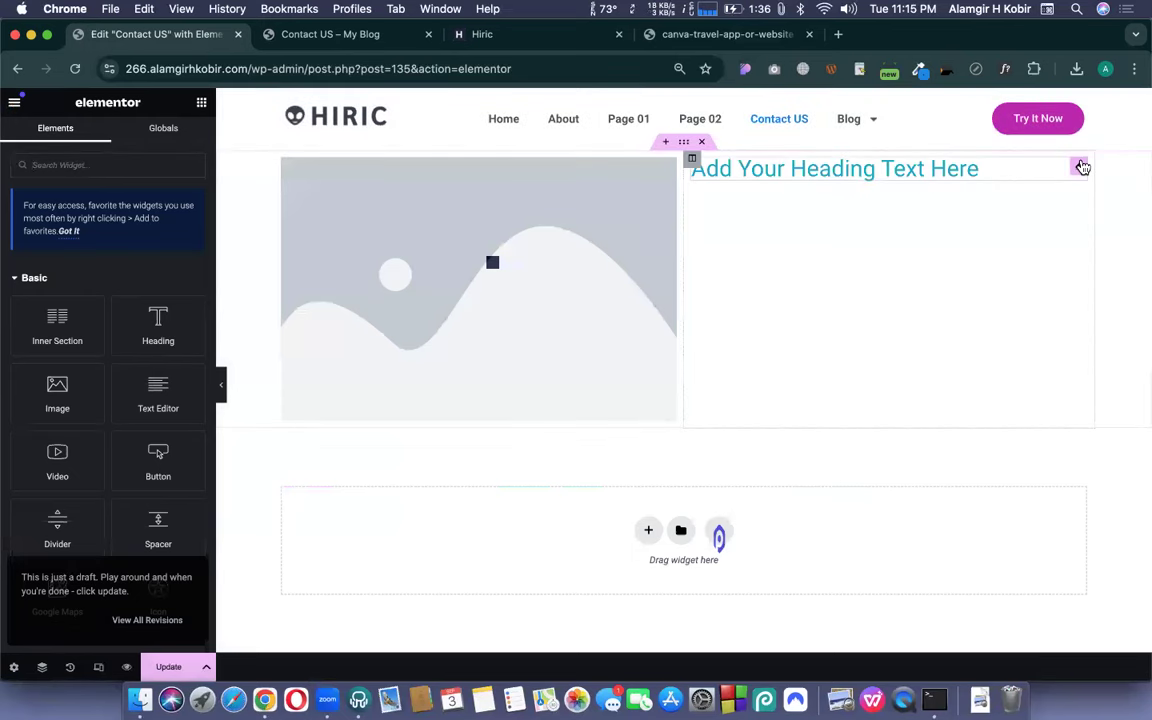
# - Try the Secondary global colour on the heading text, then settle on the Extra magenta
pyautogui.click(1081, 167)
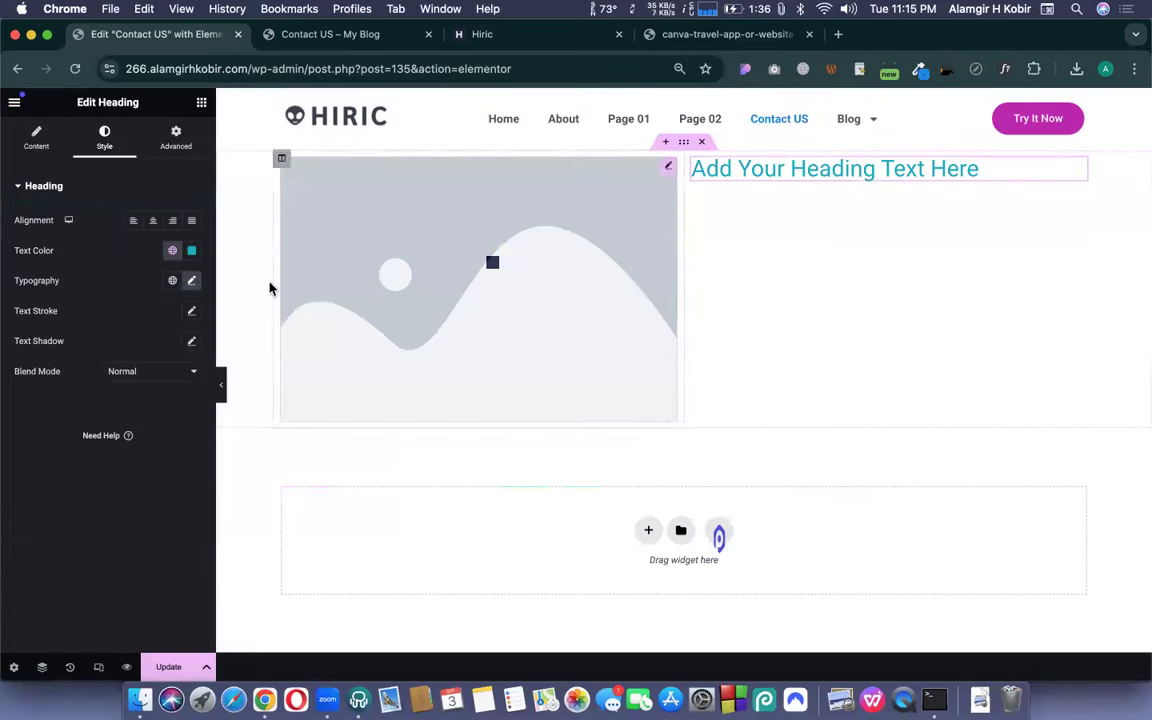
pyautogui.click(172, 251)
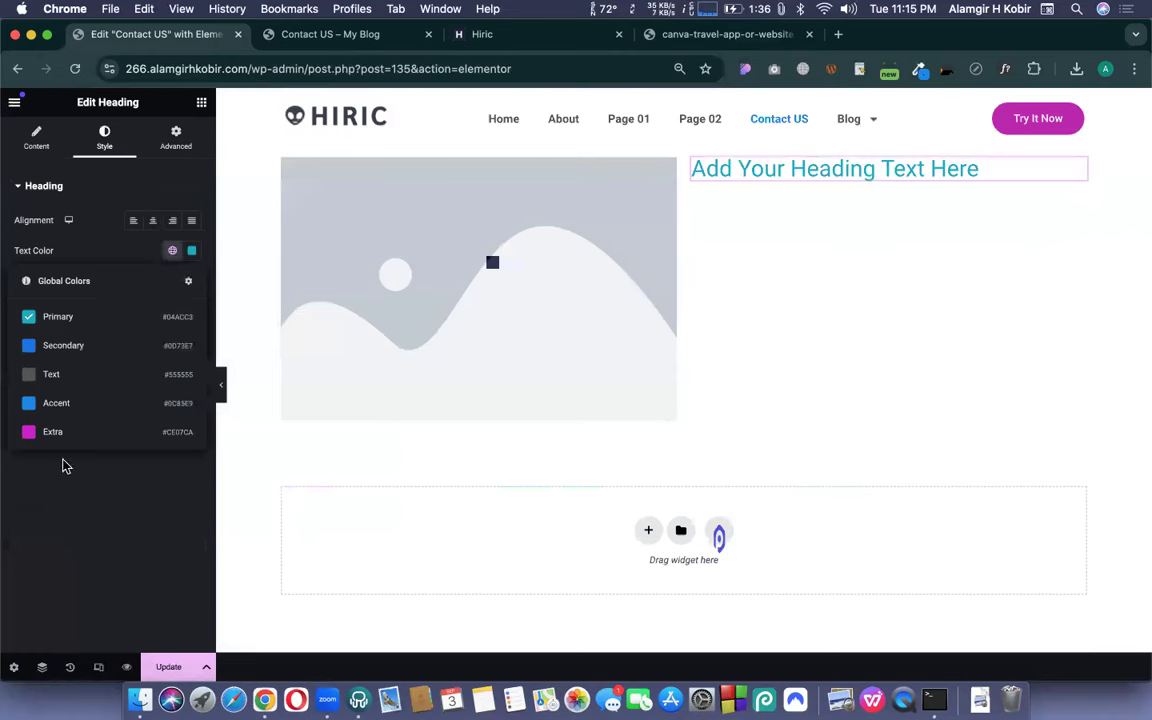
pyautogui.click(64, 345)
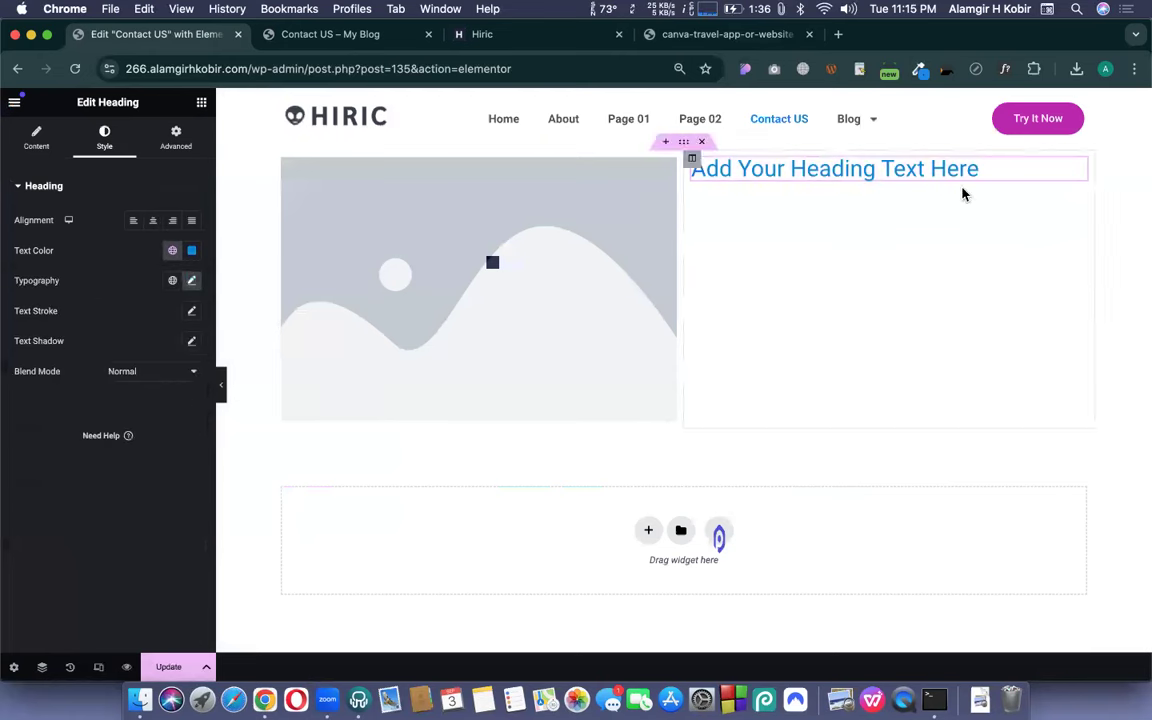
pyautogui.click(172, 252)
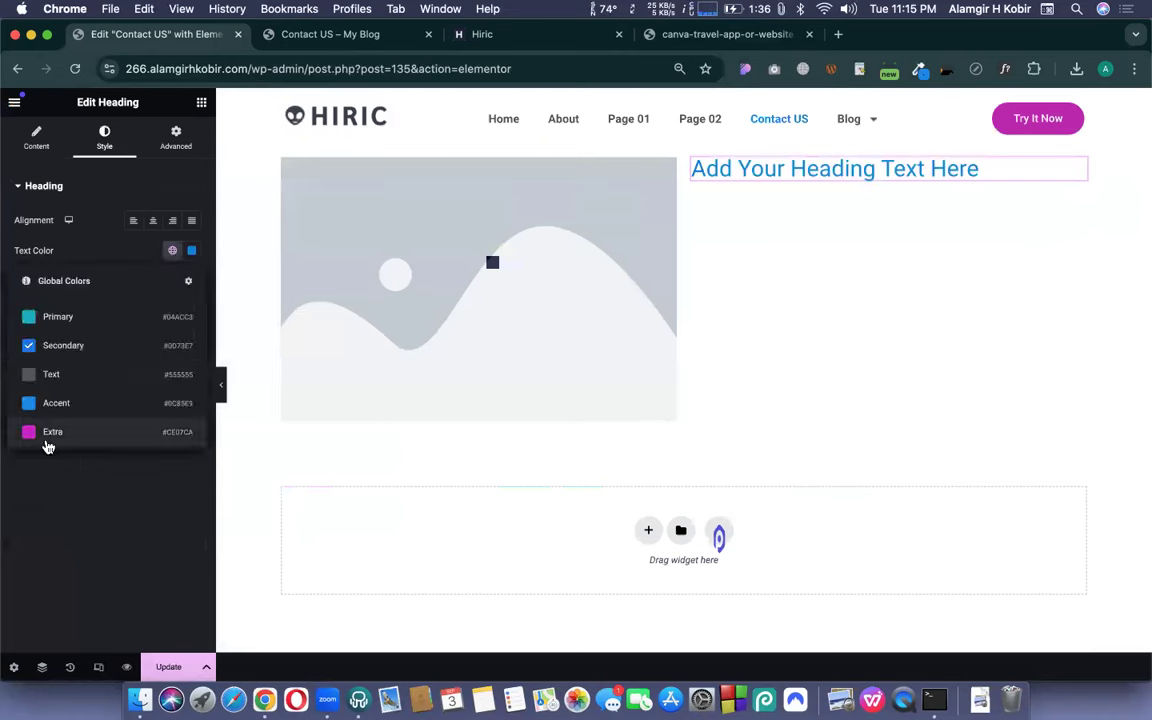
pyautogui.click(48, 433)
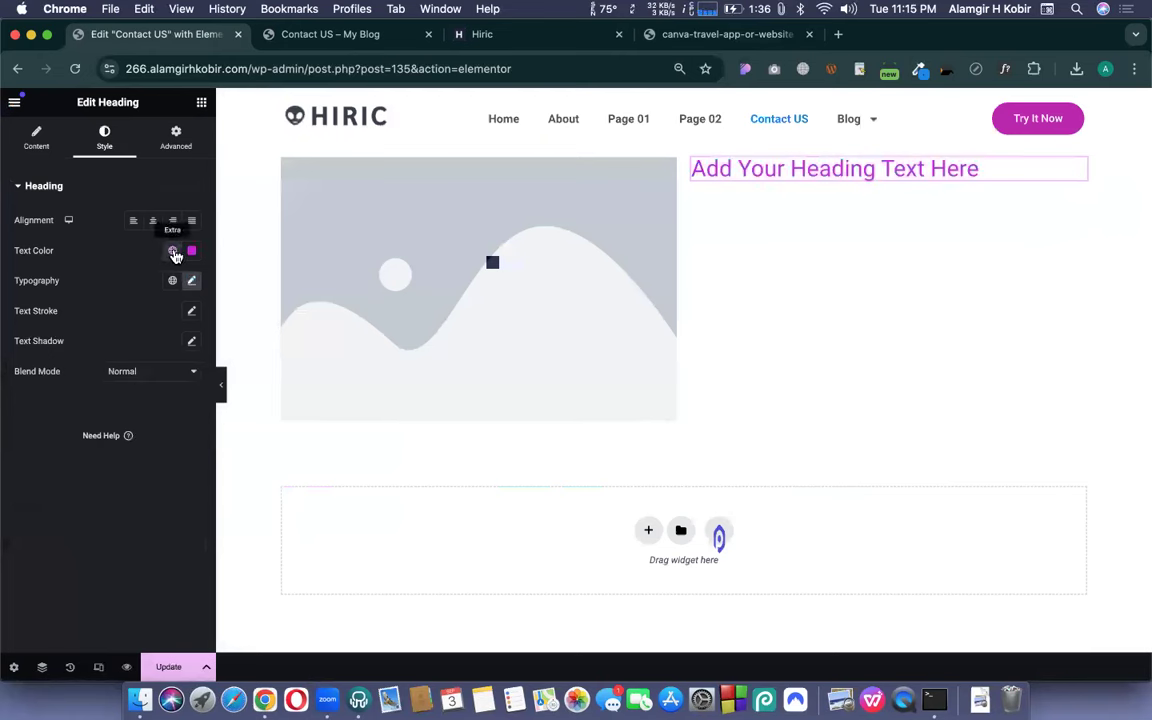
pyautogui.scroll(-10, 700, 505)
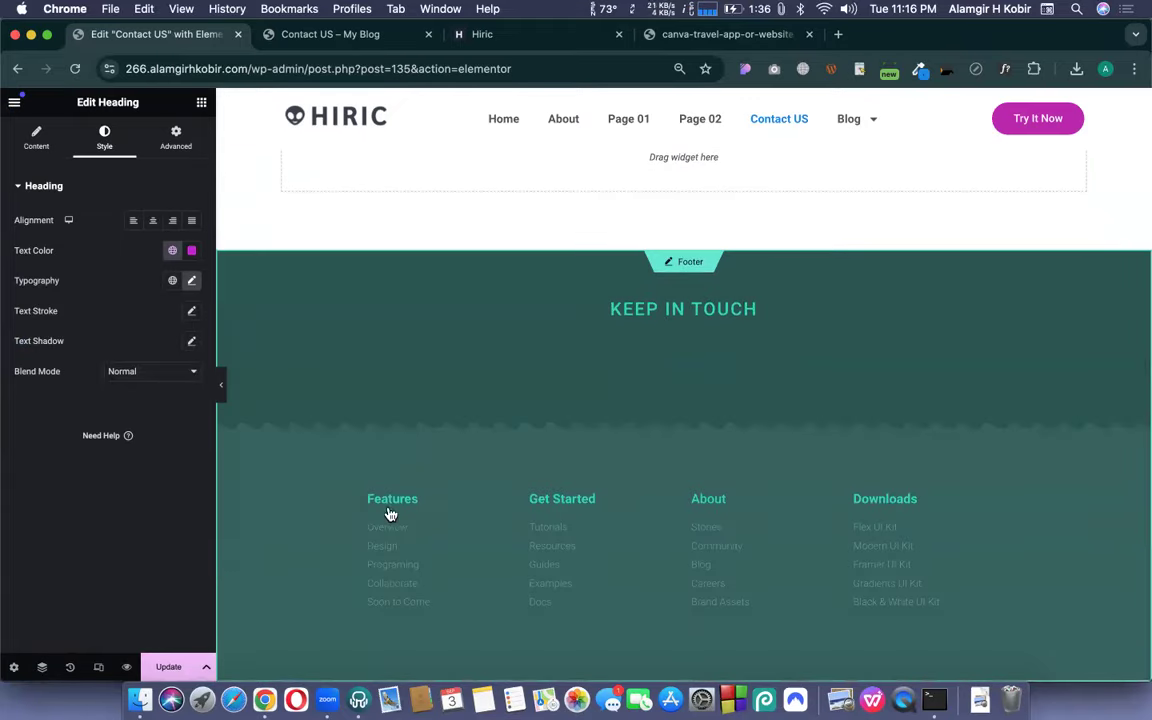
pyautogui.scroll(10, 391, 514)
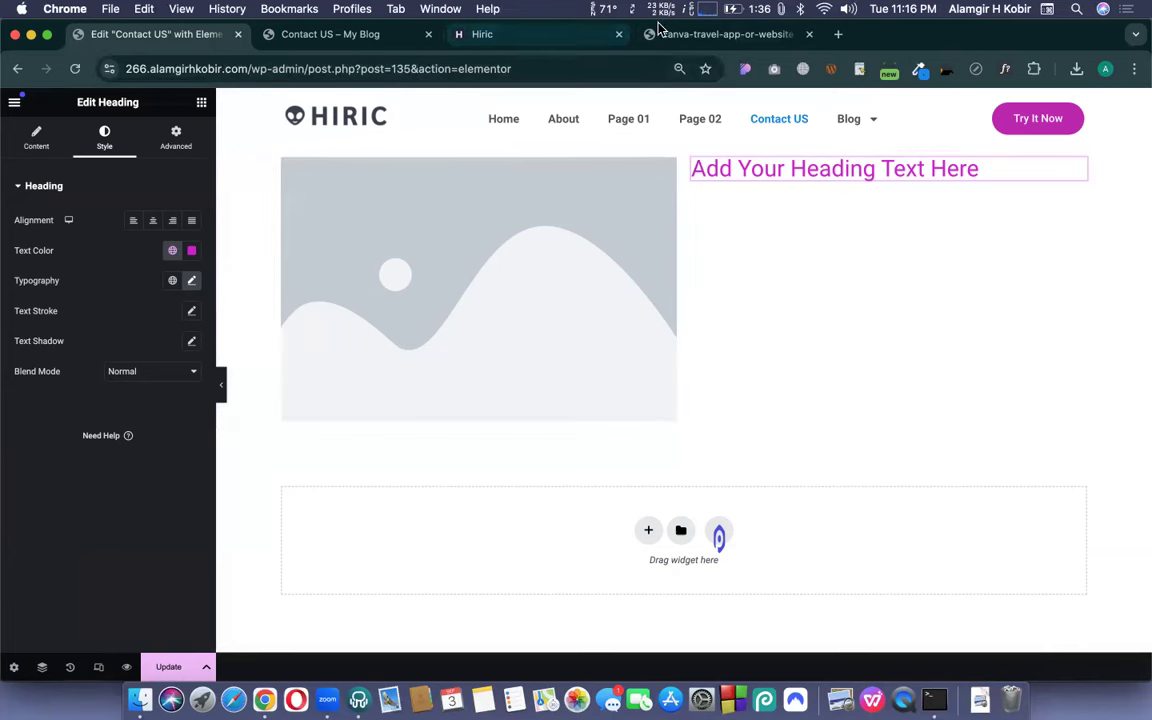
# - Browse the Hiric demo, selecting the hero, studio, services, banner and pricing texts
pyautogui.click(518, 33)
pyautogui.scroll(5, 473, 369)
pyautogui.scroll(-2, 528, 418)
pyautogui.tripleClick(551, 262)
pyautogui.scroll(-7, 470, 334)
pyautogui.tripleClick(309, 447)
pyautogui.scroll(-9, 309, 452)
pyautogui.tripleClick(563, 495)
pyautogui.scroll(-16, 563, 495)
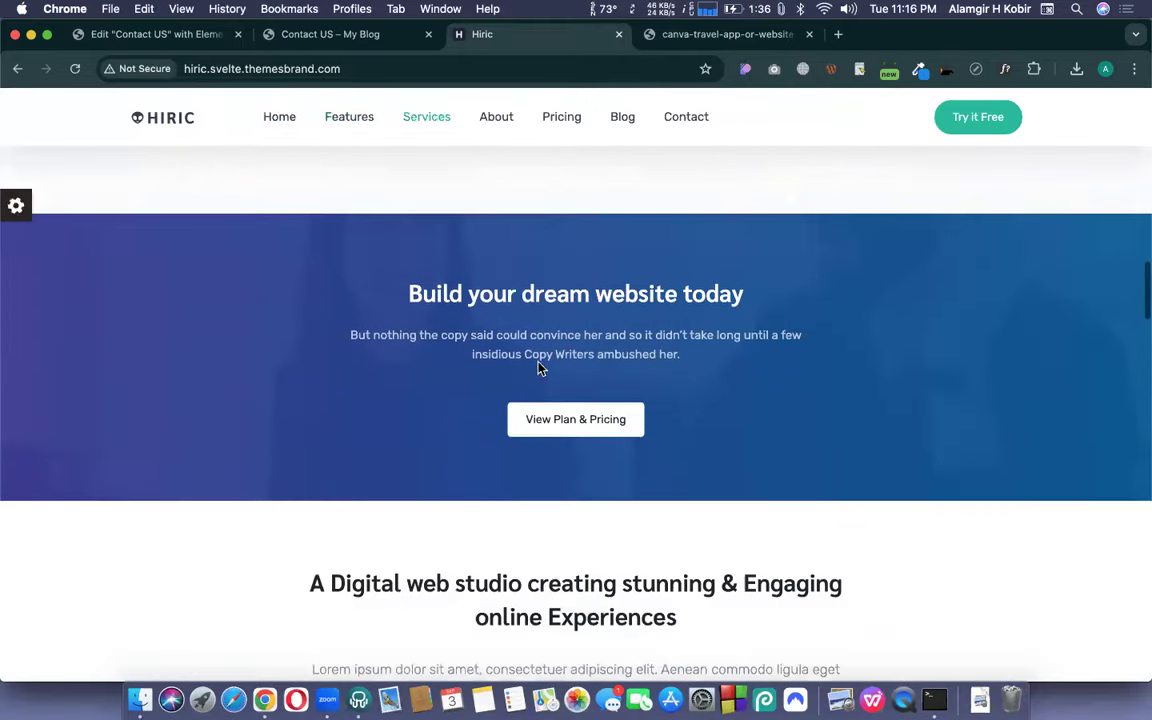
pyautogui.tripleClick(535, 354)
pyautogui.scroll(-6, 533, 350)
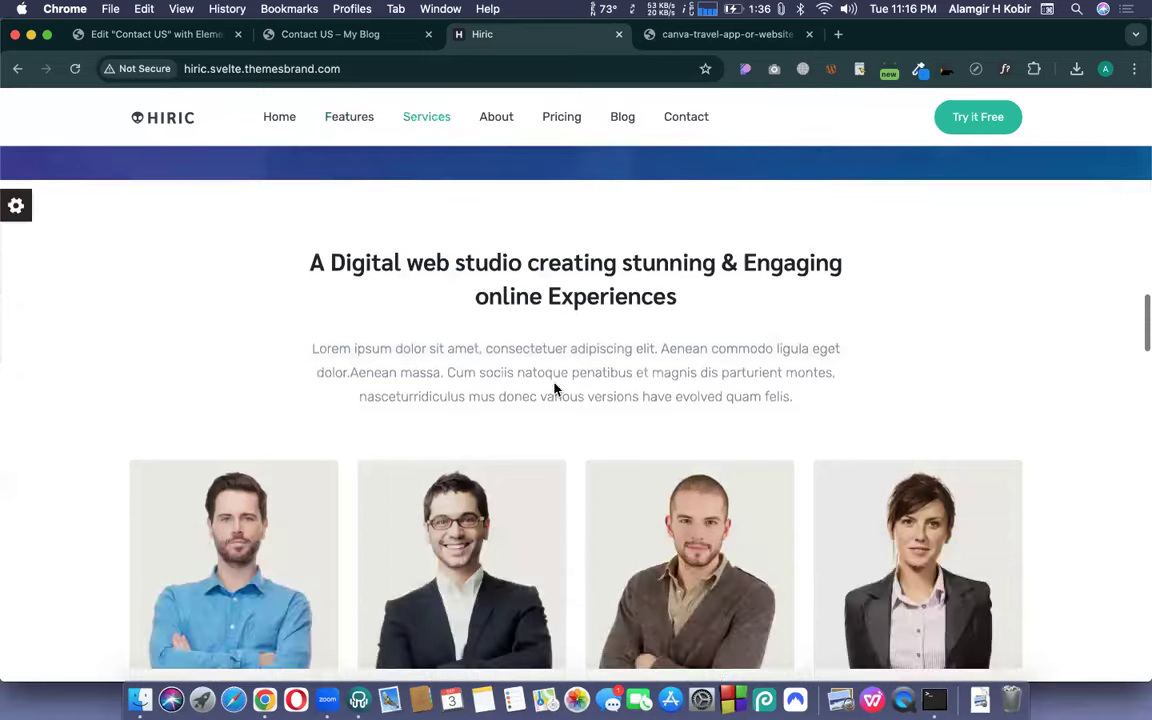
pyautogui.tripleClick(556, 390)
pyautogui.scroll(-10, 640, 440)
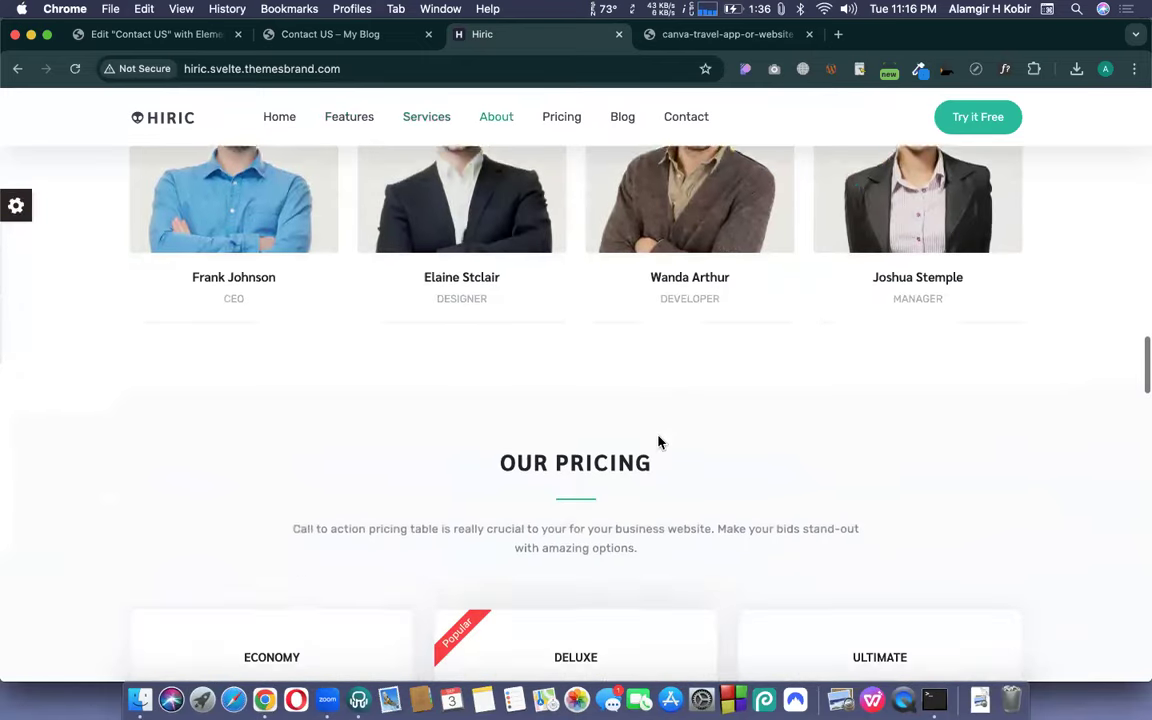
pyautogui.tripleClick(606, 536)
pyautogui.tripleClick(562, 450)
# - Revisit the hero, studio intro and Unlimited Colors heading, then return to the Contact US editor
pyautogui.scroll(15, 562, 450)
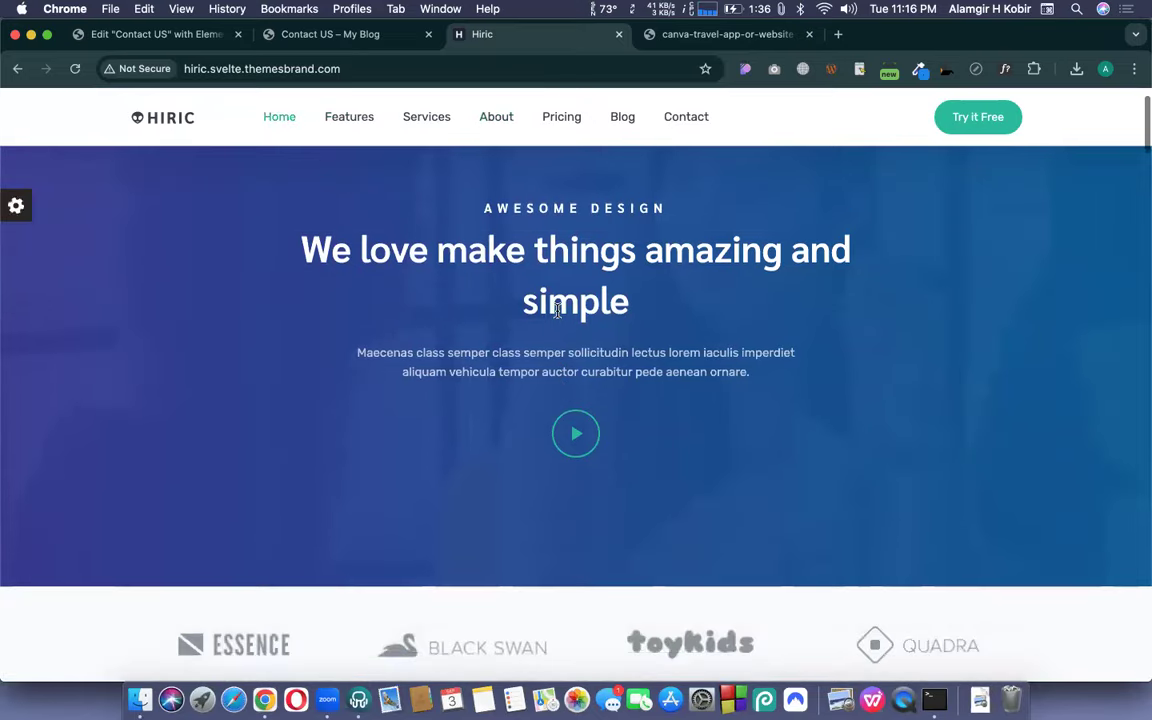
pyautogui.tripleClick(557, 311)
pyautogui.scroll(-7, 370, 426)
pyautogui.tripleClick(287, 469)
pyautogui.scroll(-9, 287, 469)
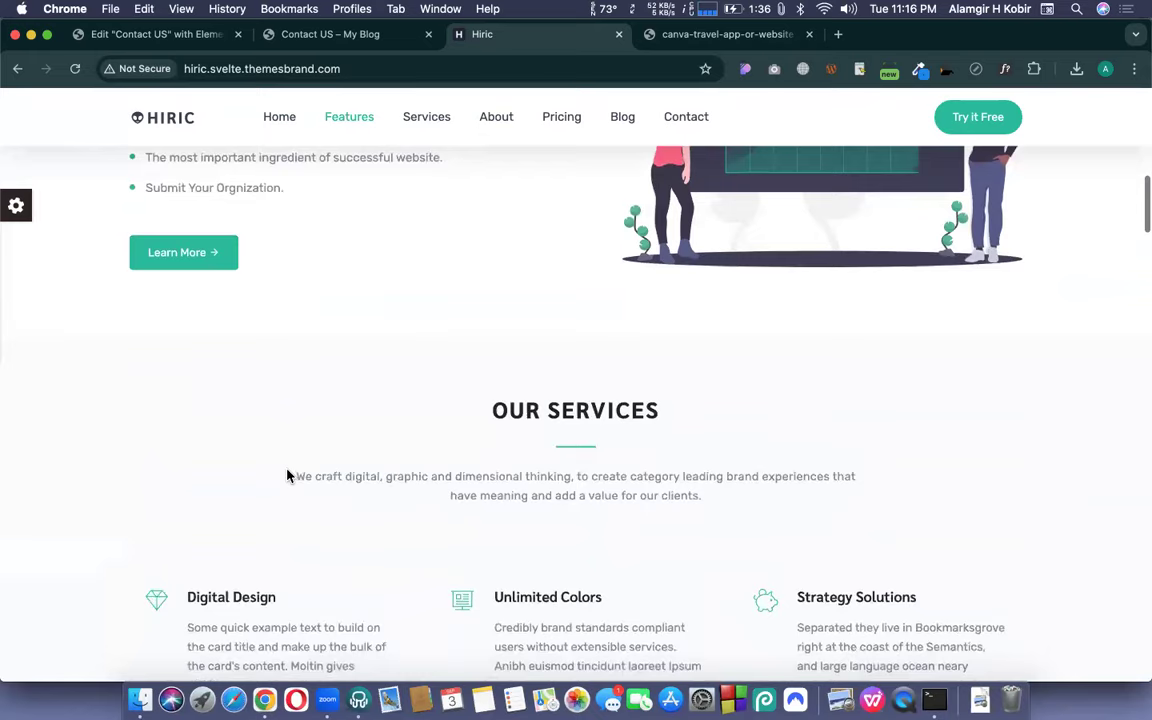
pyautogui.scroll(5, 375, 436)
pyautogui.scroll(2, 375, 436)
pyautogui.tripleClick(287, 394)
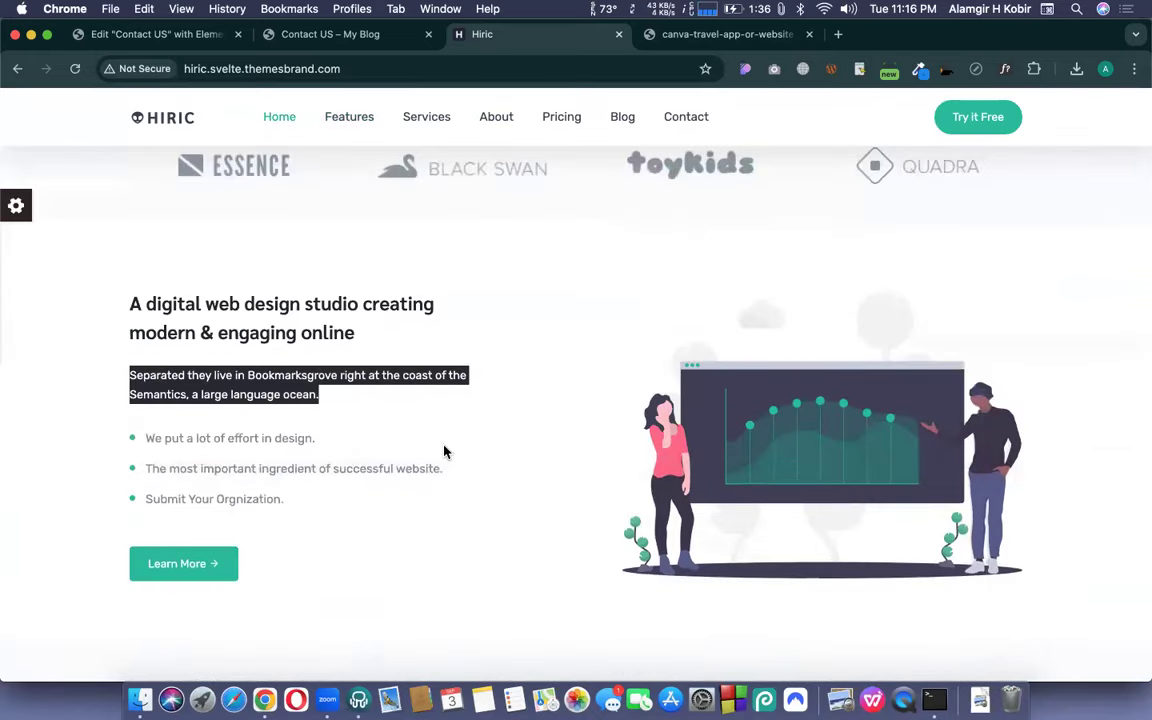
pyautogui.scroll(-12, 443, 452)
pyautogui.scroll(8, 443, 452)
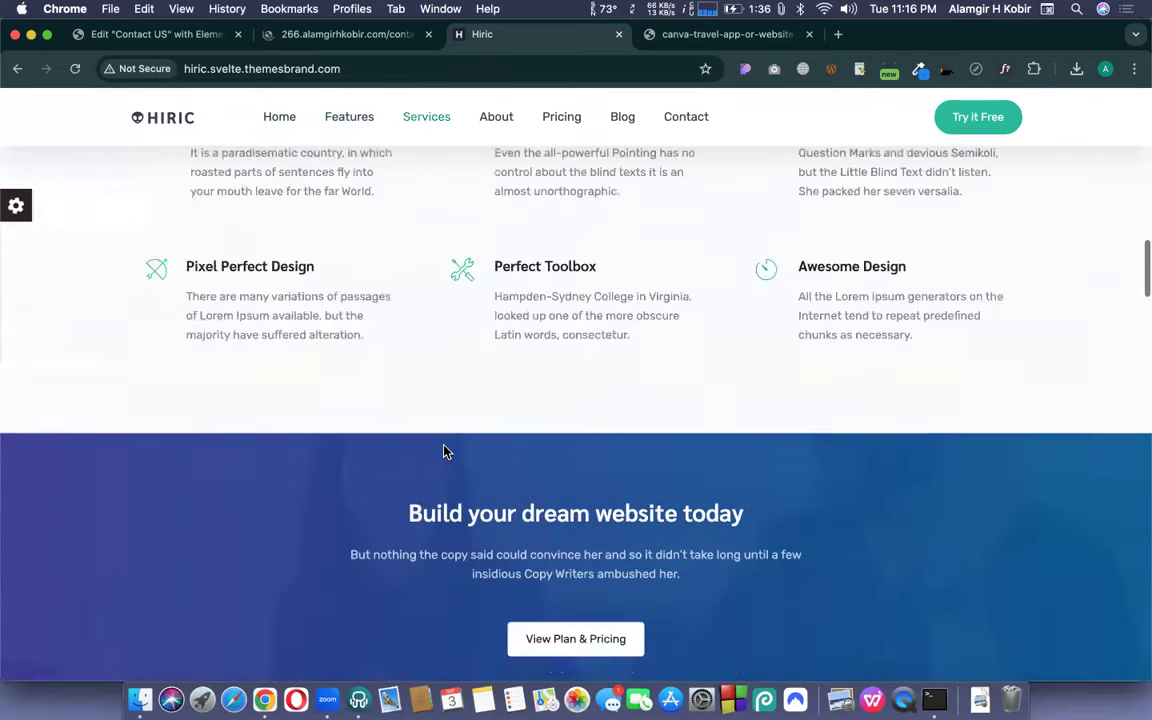
pyautogui.moveTo(494, 323); pyautogui.dragTo(620, 327)
pyautogui.click(566, 270)
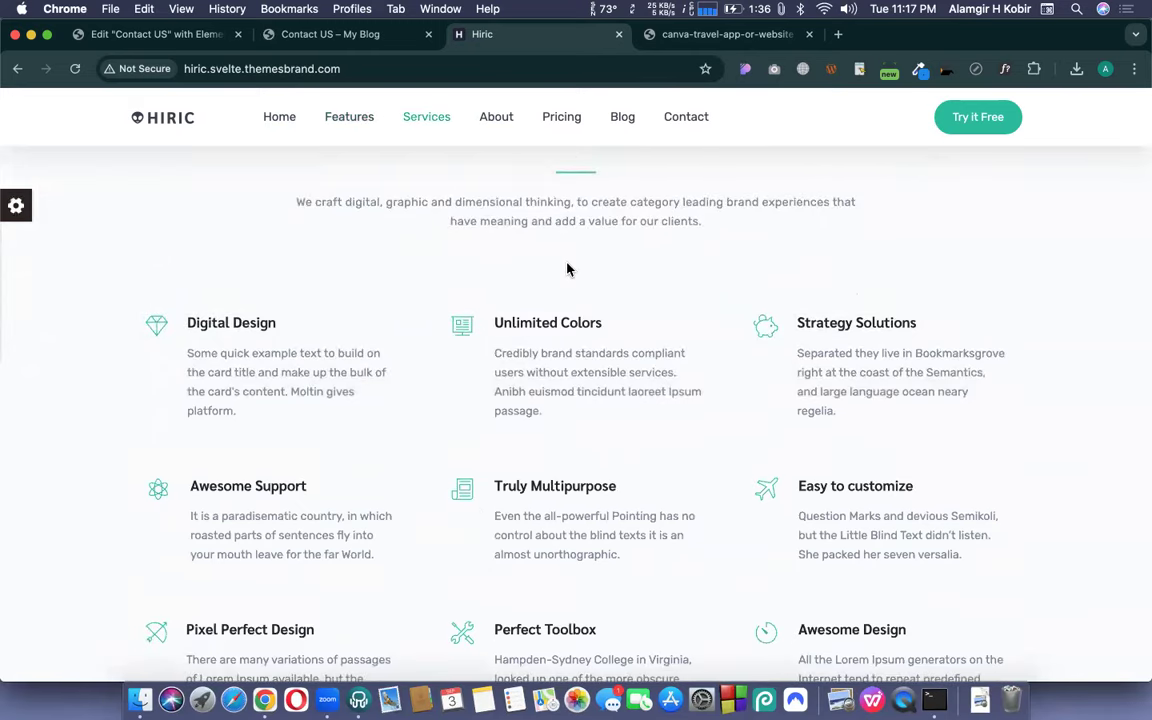
pyautogui.scroll(10, 566, 270)
pyautogui.scroll(-3, 566, 268)
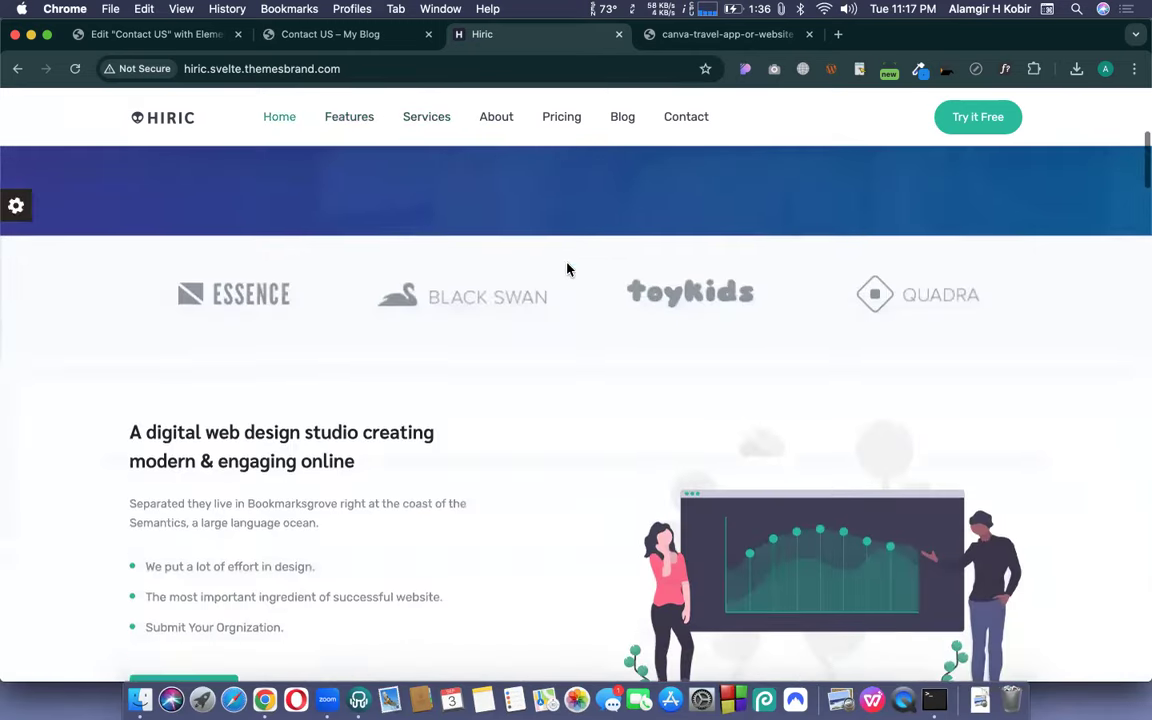
pyautogui.click(150, 34)
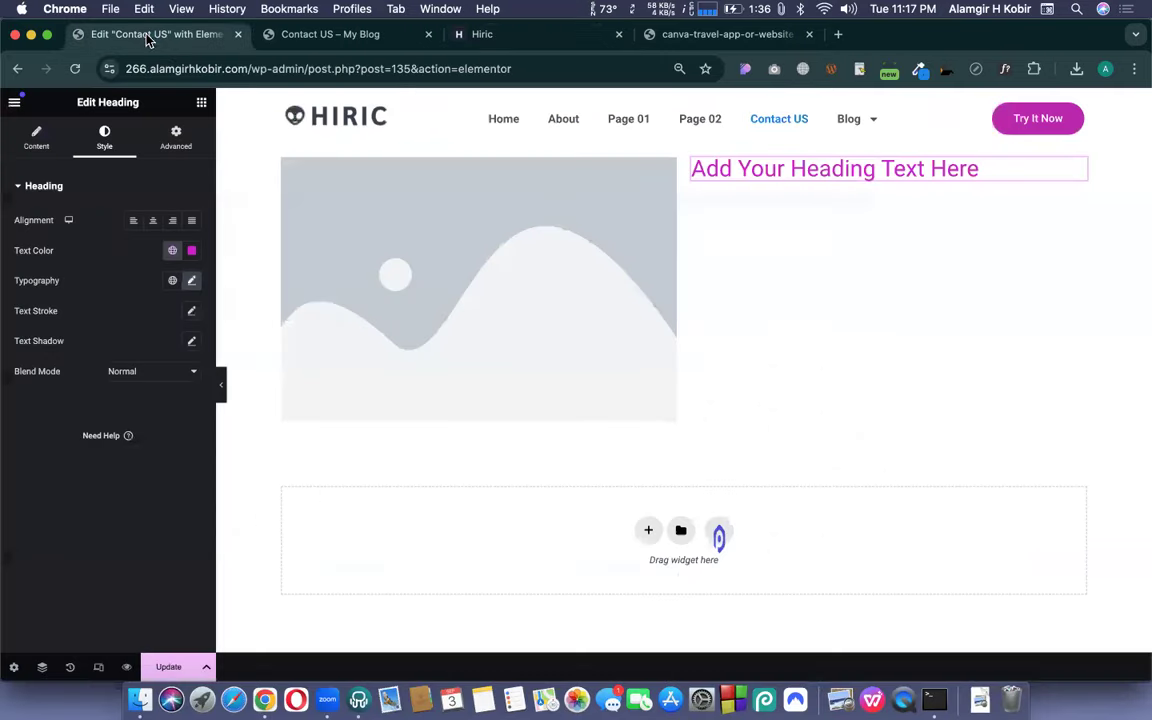
# - Open Site Settings > Global Fonts > Primary (Roboto Semi Bold 600), then view the Hiric demo
pyautogui.click(14, 103)
pyautogui.click(70, 168)
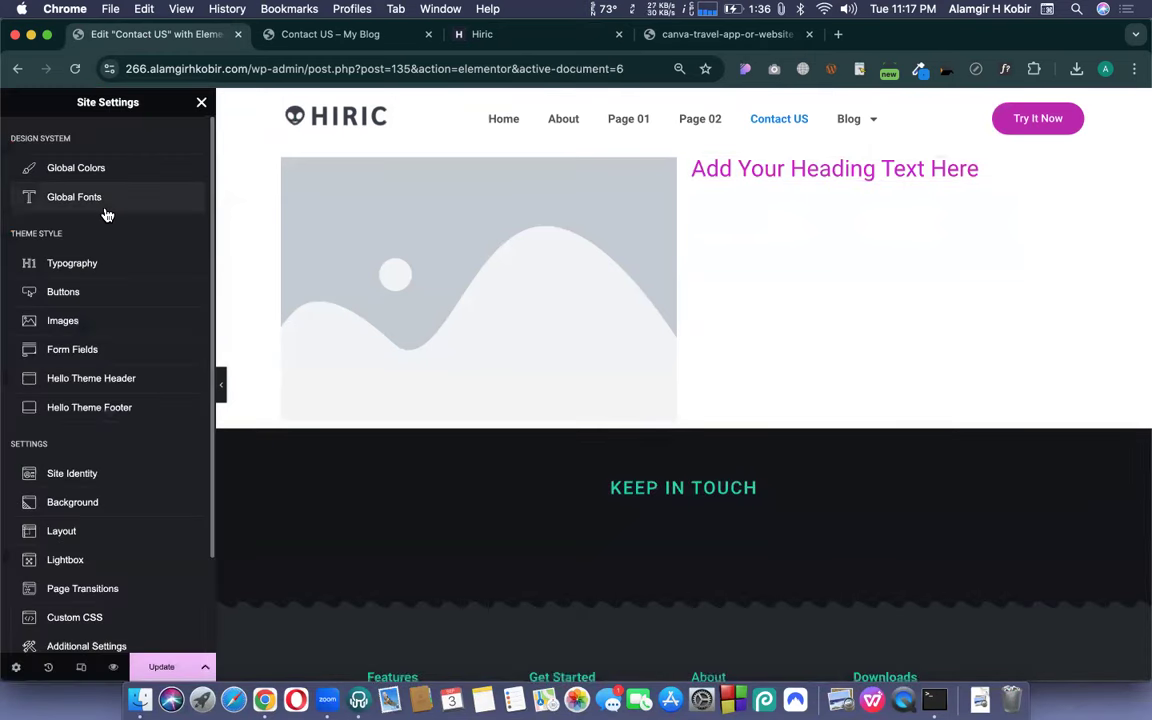
pyautogui.click(67, 196)
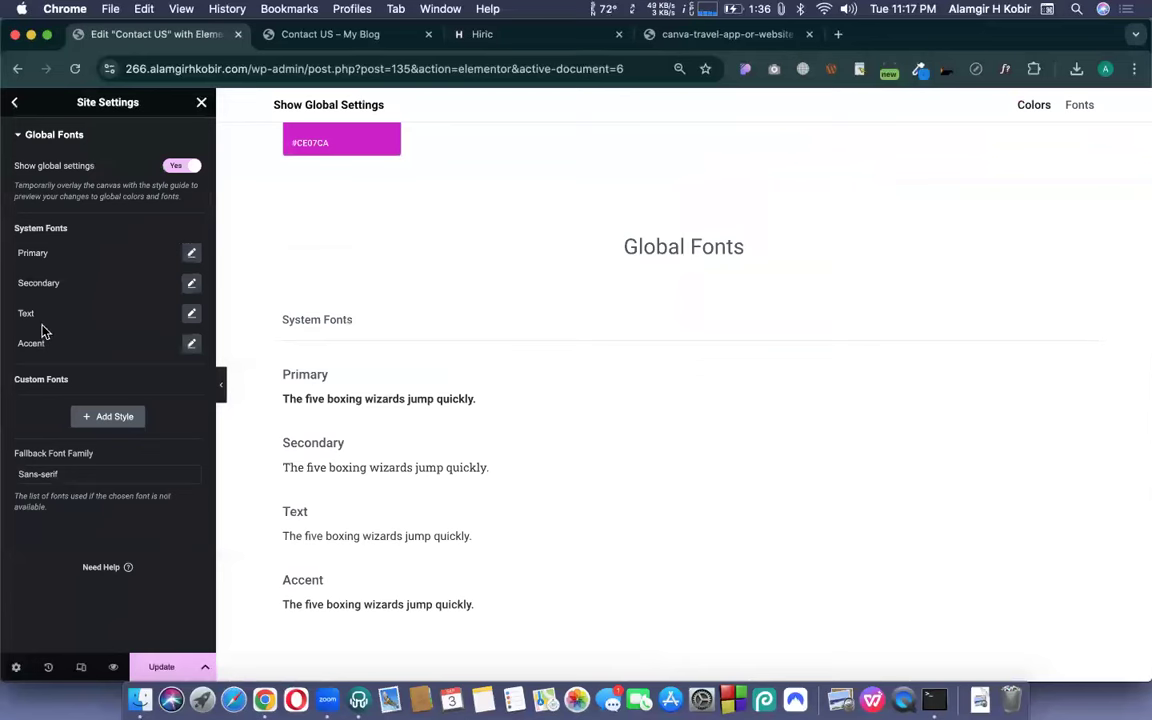
pyautogui.click(190, 255)
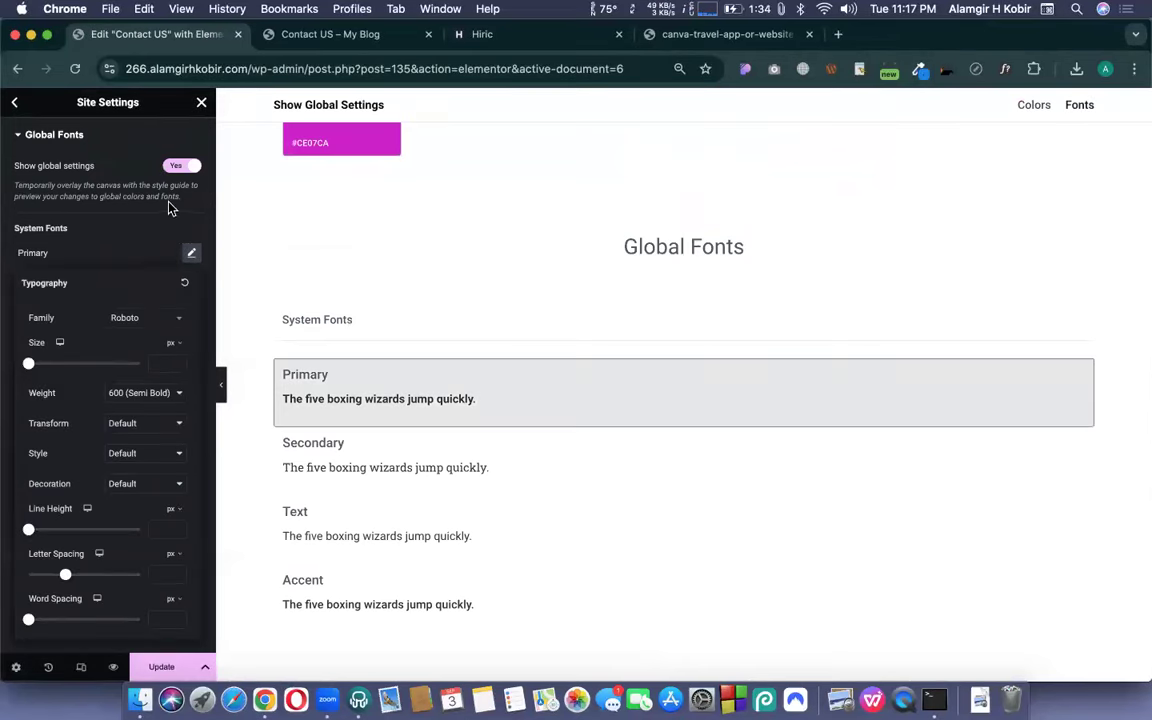
pyautogui.click(572, 36)
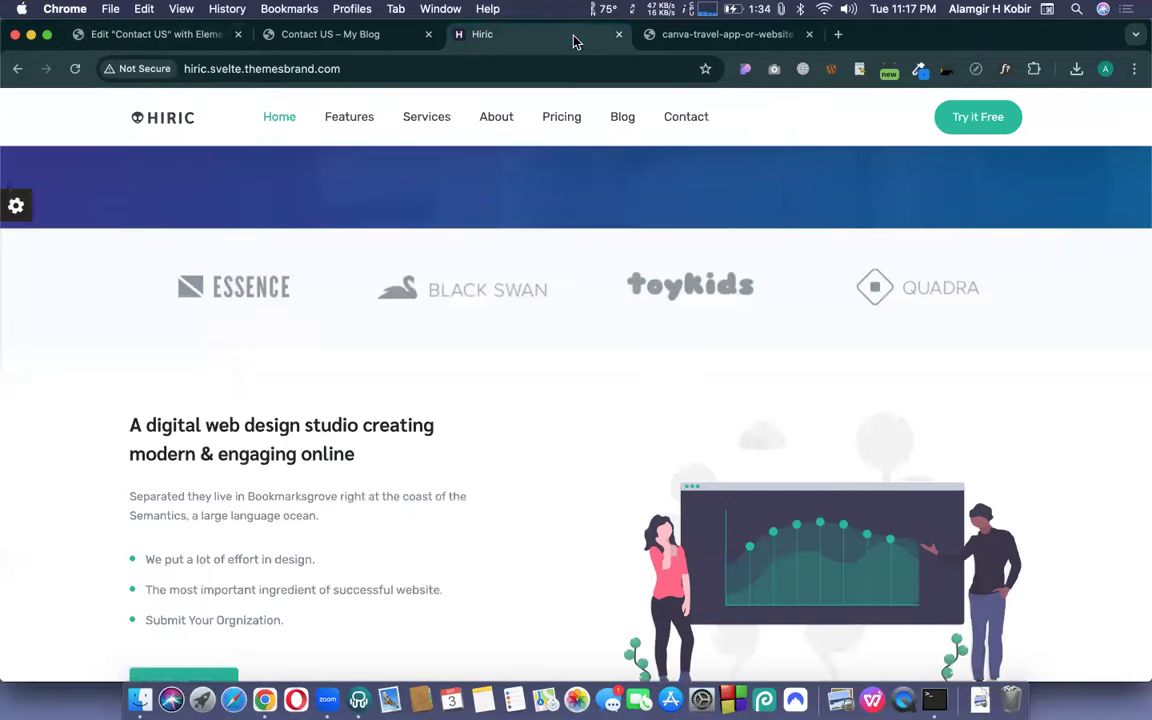
# - Turn on WhatFont and identify the Hiric hero heading's font as Sarabun
pyautogui.scroll(1, 585, 295)
pyautogui.scroll(5, 585, 295)
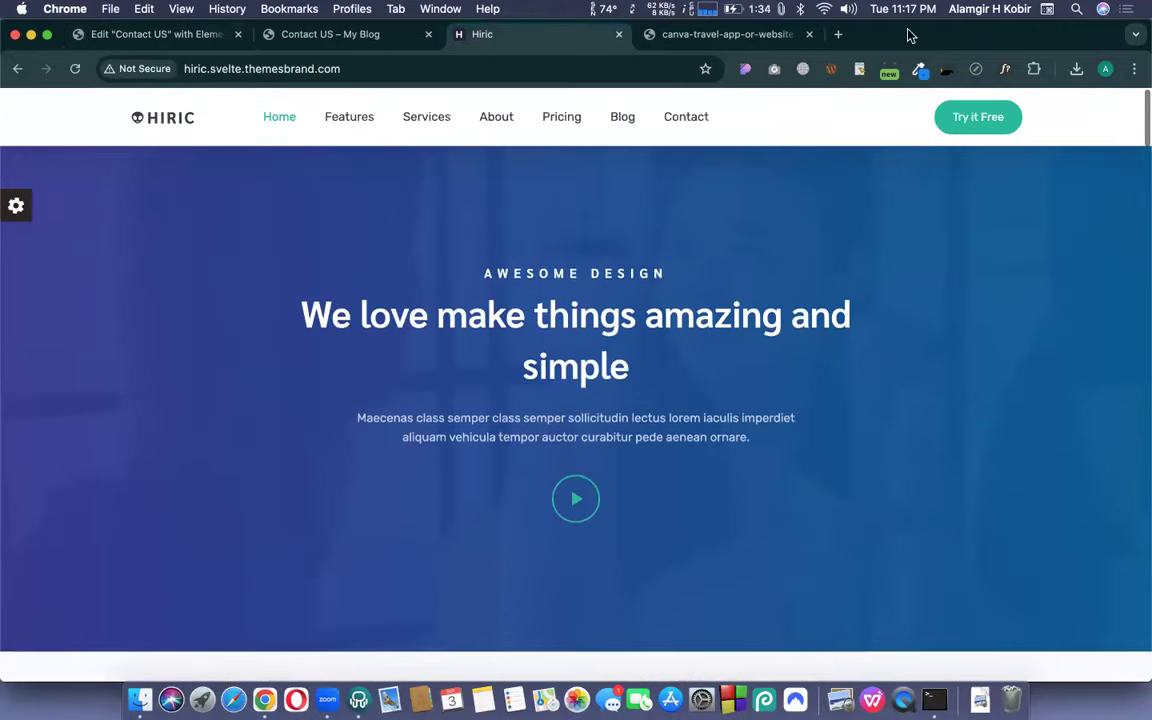
pyautogui.click(920, 71)
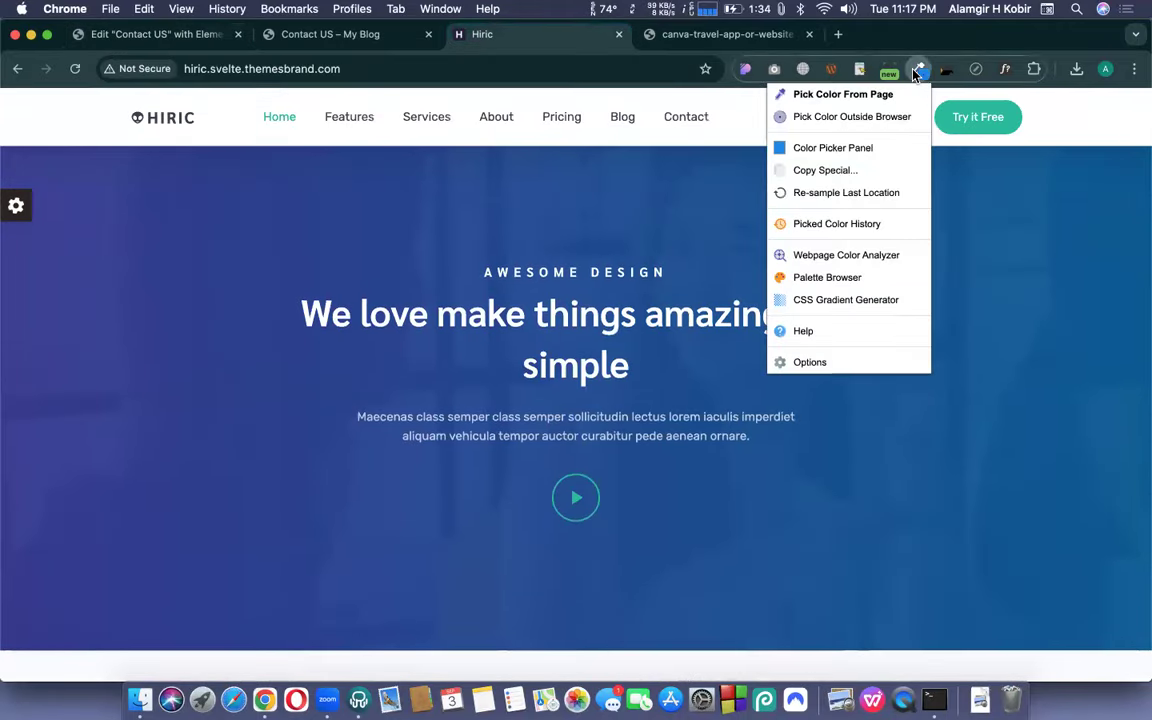
pyautogui.click(911, 70)
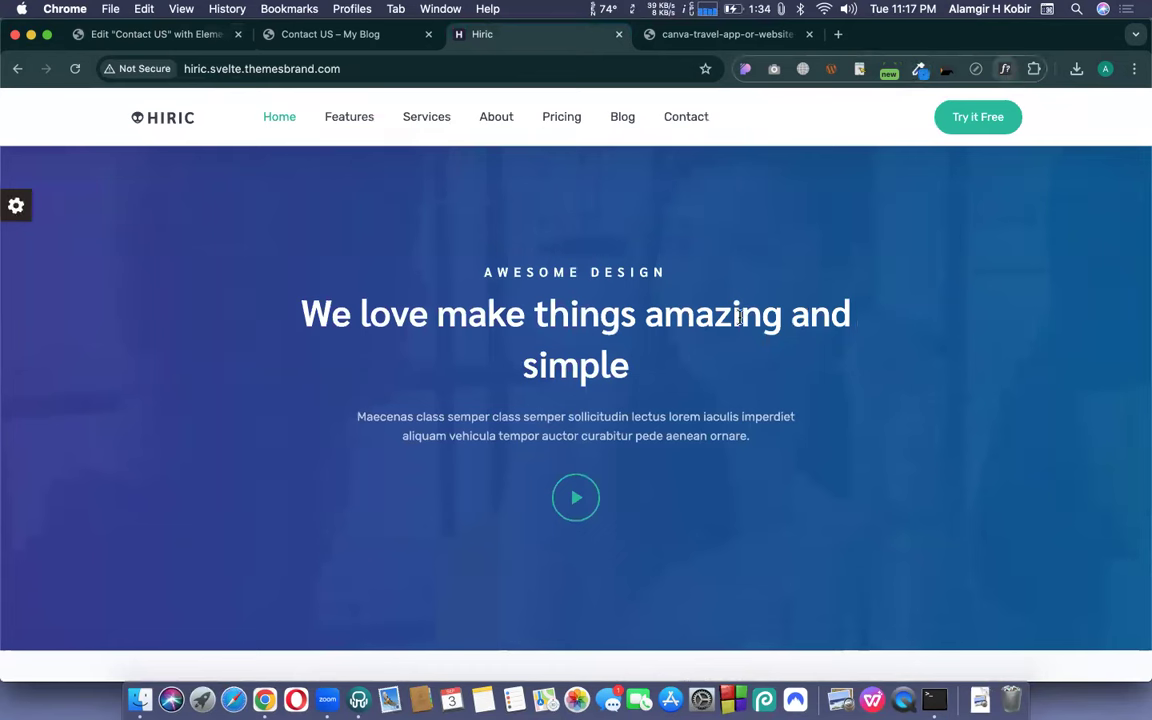
pyautogui.click(590, 316)
pyautogui.doubleClick(602, 346)
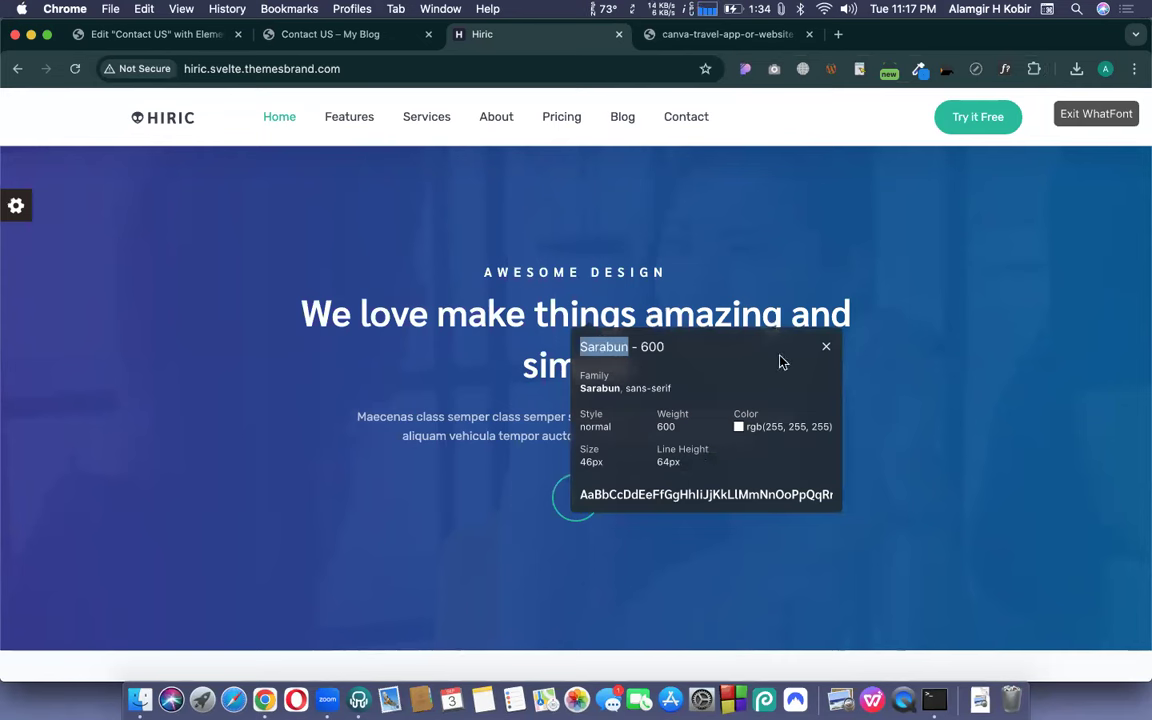
pyautogui.click(827, 348)
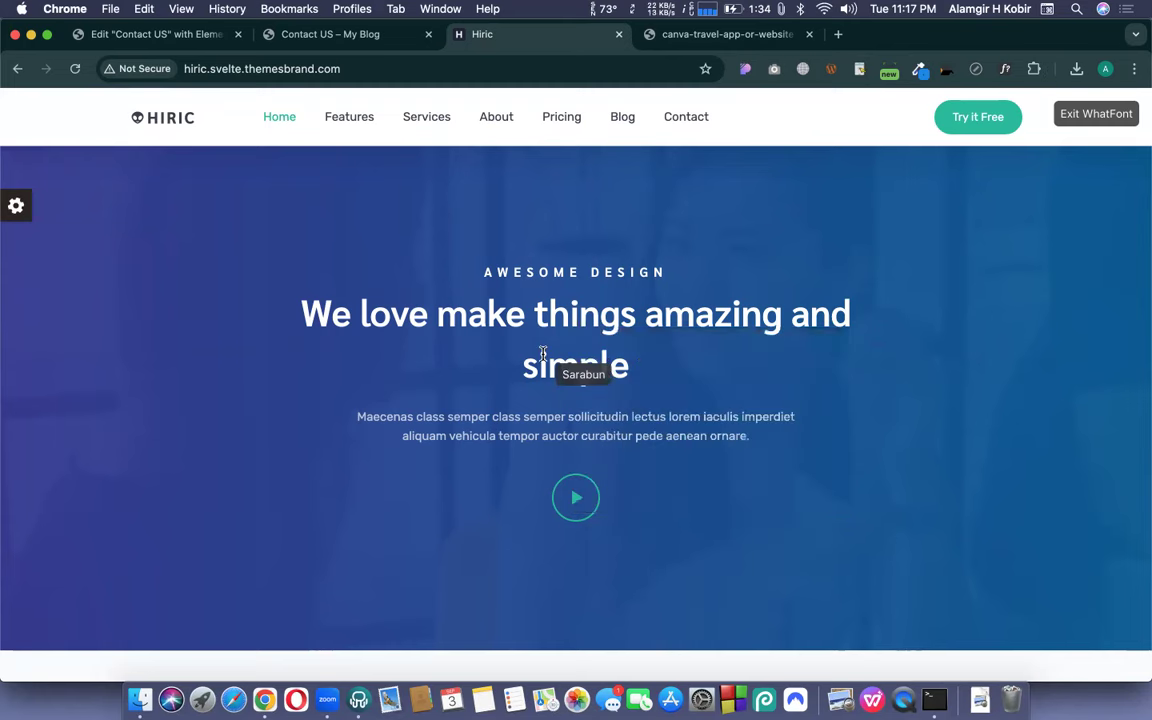
# - Confirm the OUR SERVICES heading also uses Sarabun, then go back to Elementor
pyautogui.scroll(-5, 545, 360)
pyautogui.scroll(-10, 300, 400)
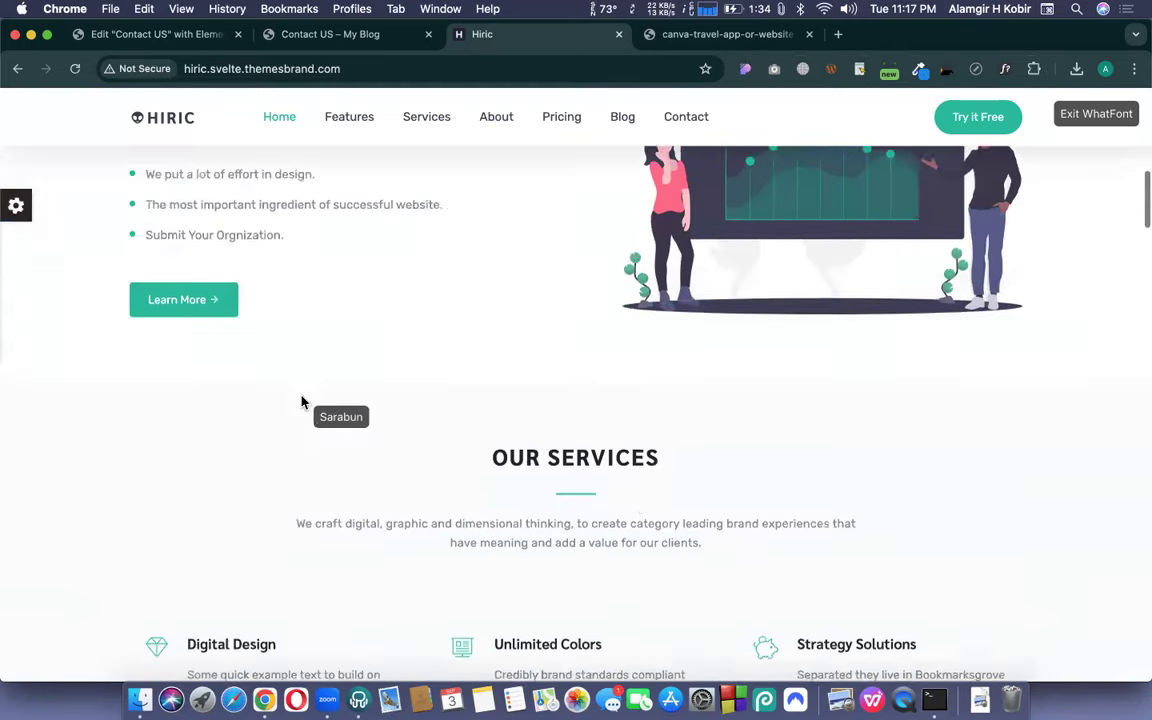
pyautogui.click(591, 333)
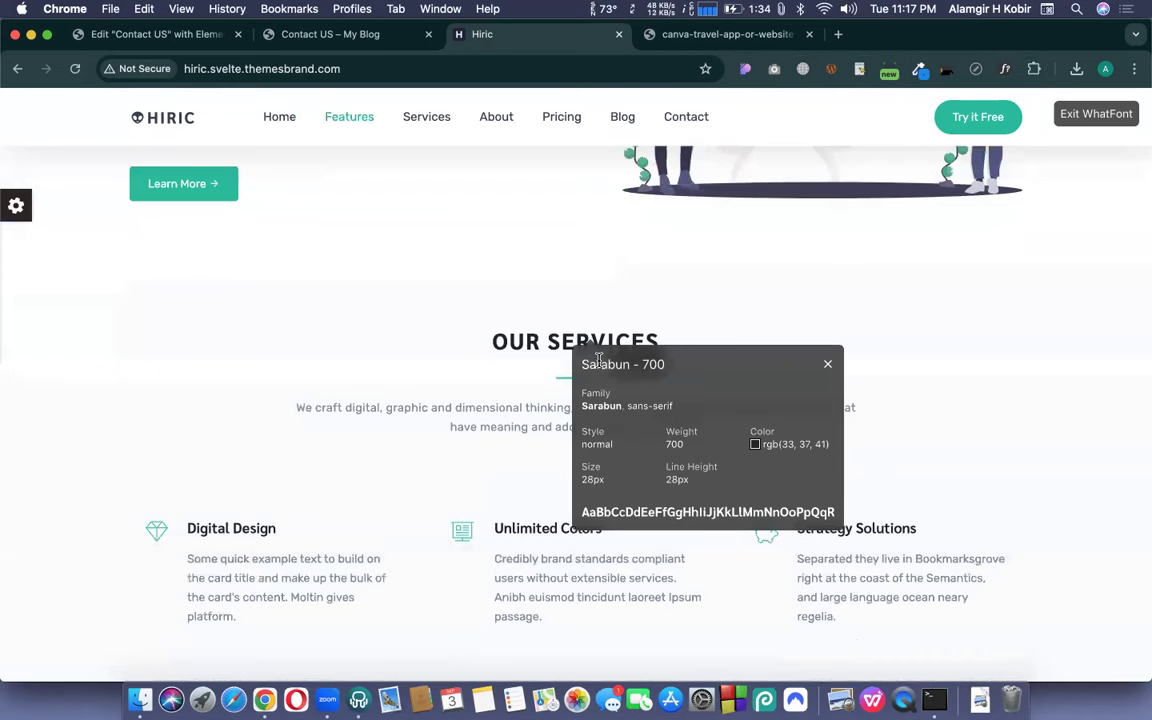
pyautogui.doubleClick(606, 365)
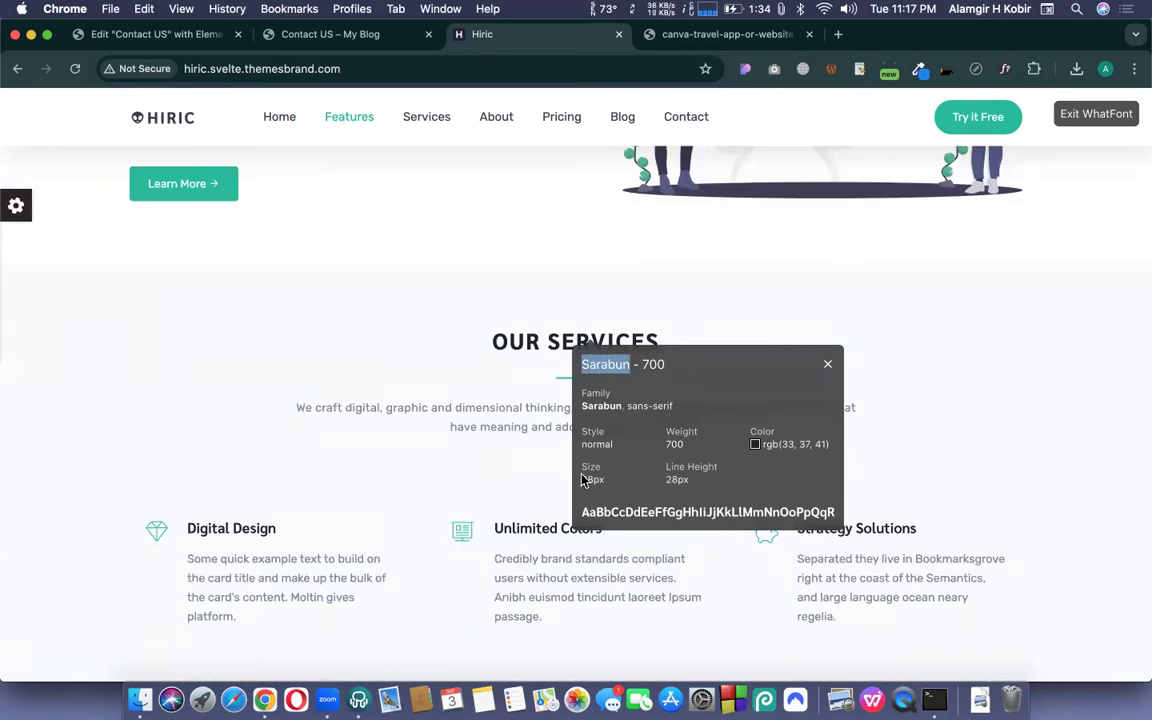
pyautogui.click(122, 38)
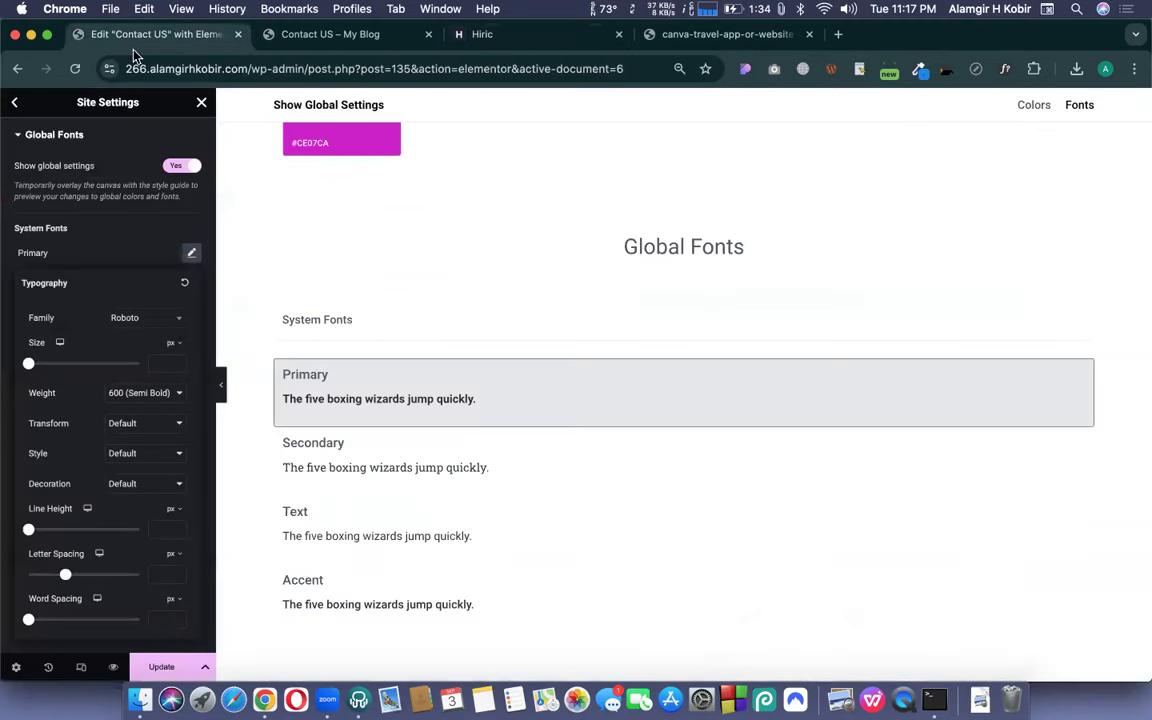
# - Give the Primary typography the Sarabun family, size 28, line height 28 and weight 700 (Bold)
pyautogui.click(141, 325)
pyautogui.write('Sarabun')
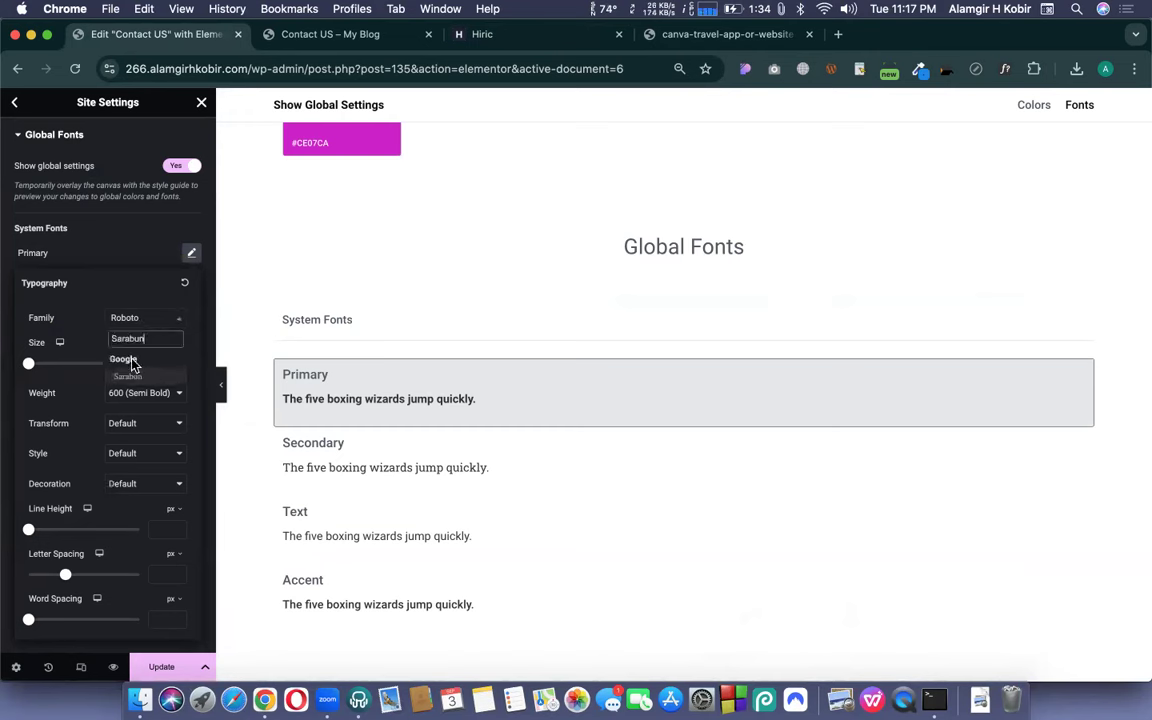
pyautogui.click(134, 375)
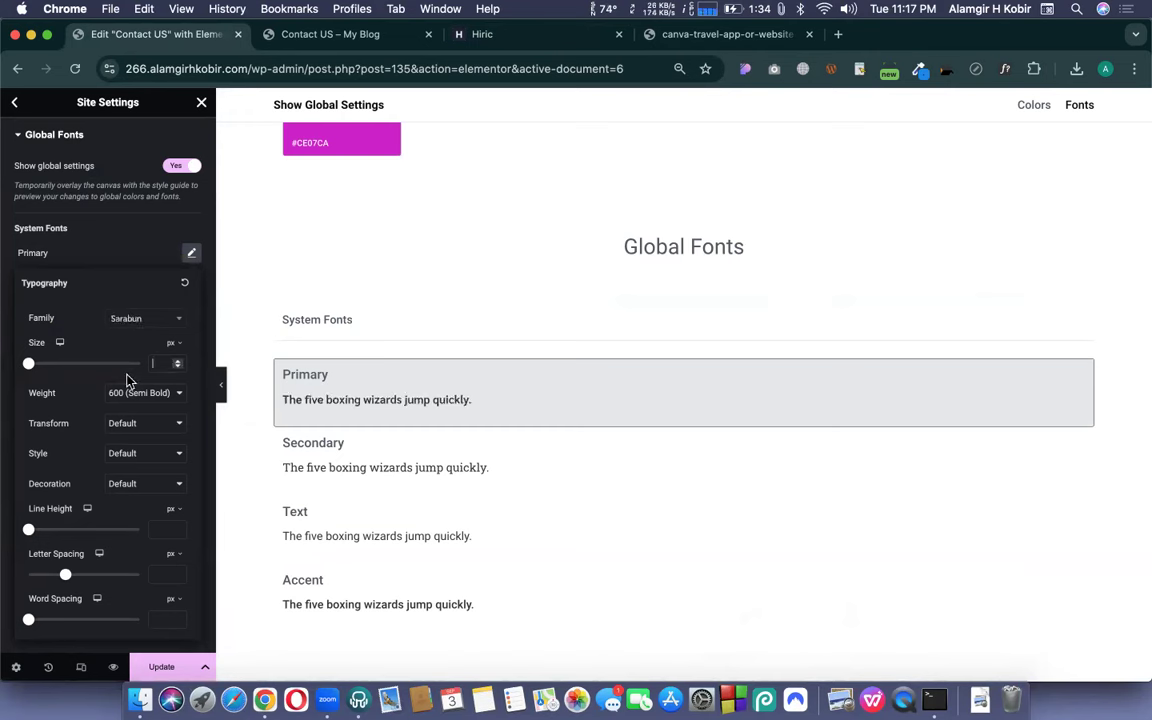
pyautogui.write('28')
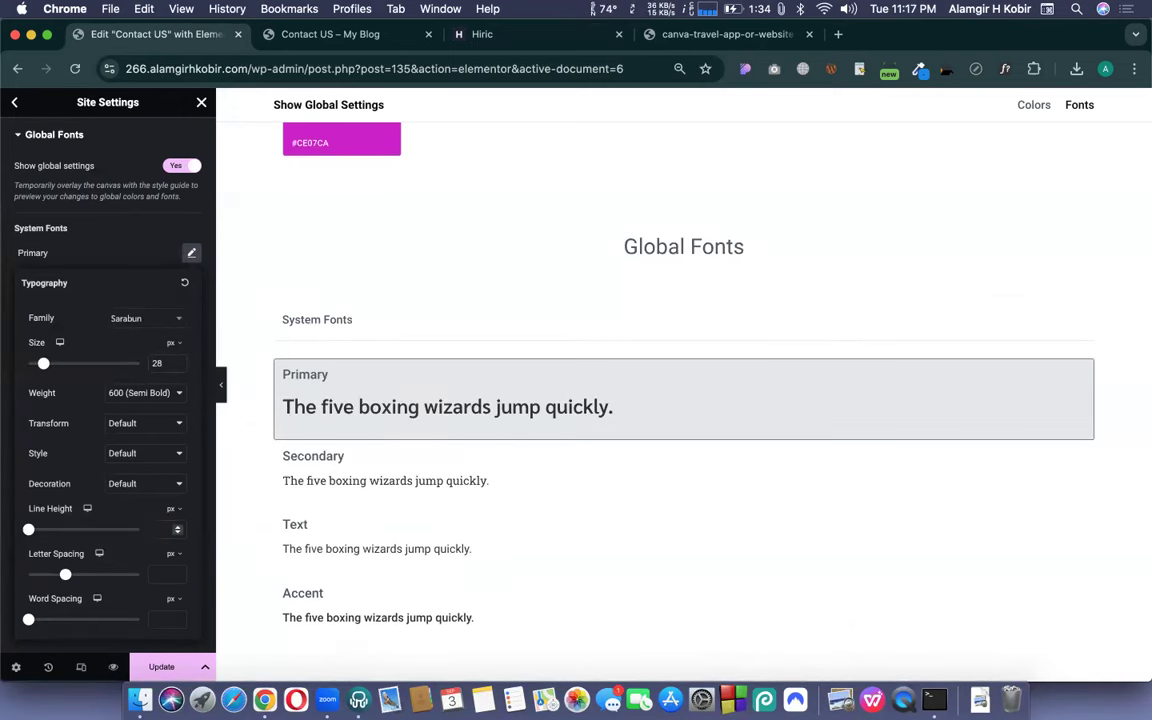
pyautogui.write('28')
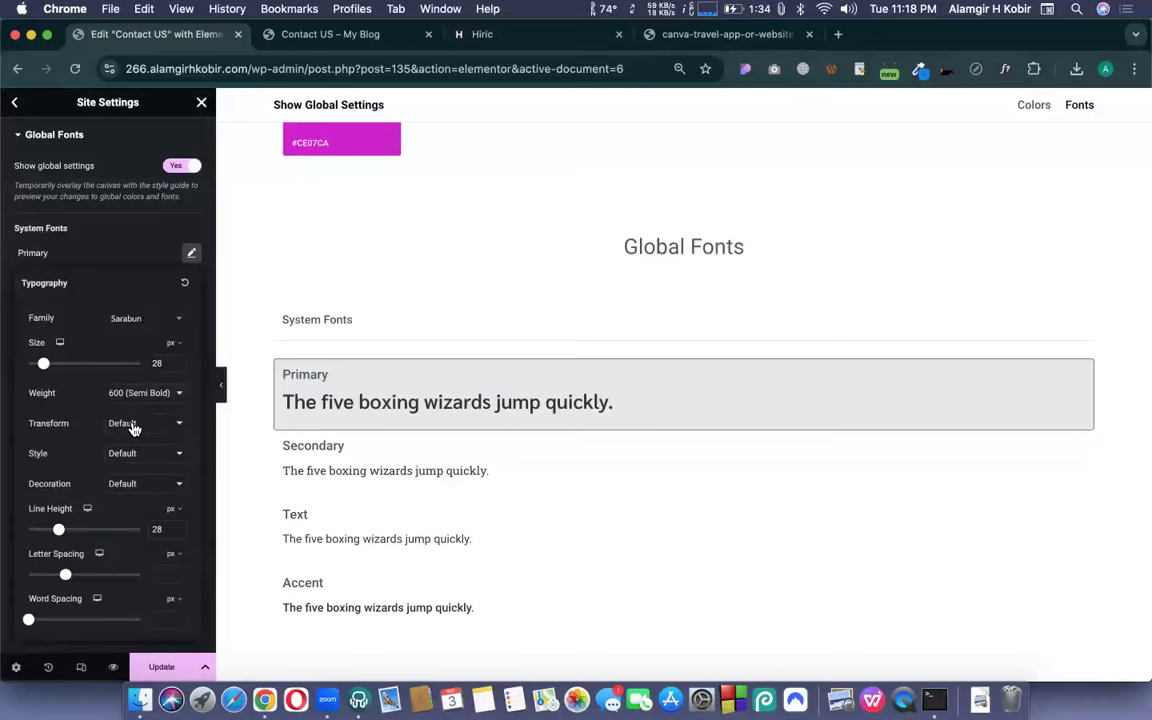
pyautogui.click(135, 392)
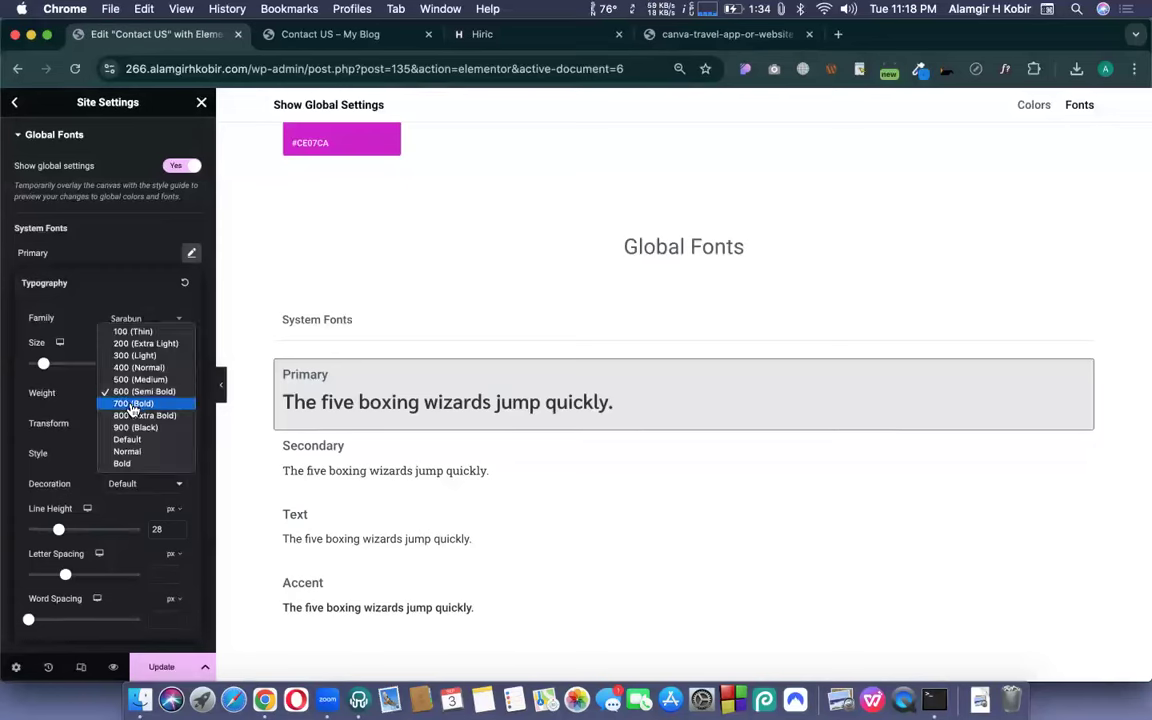
pyautogui.click(133, 404)
# - Copy the Hiric heading colour #212529 from the font details box
pyautogui.click(482, 34)
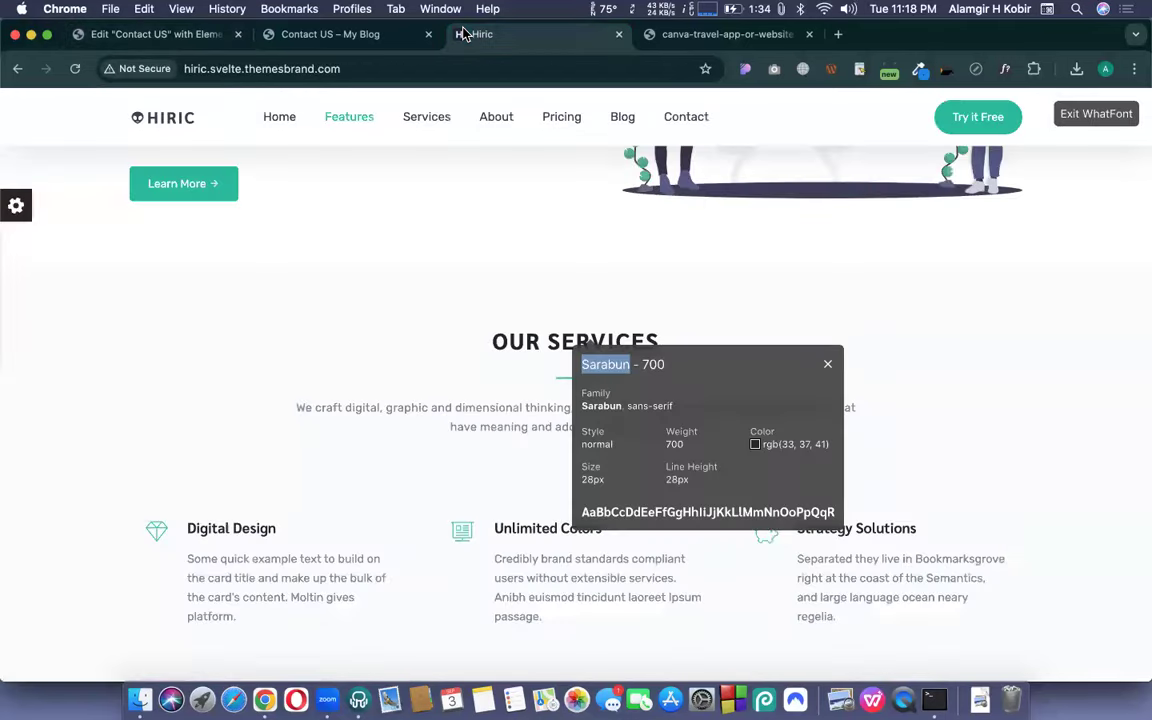
pyautogui.moveTo(758, 447)
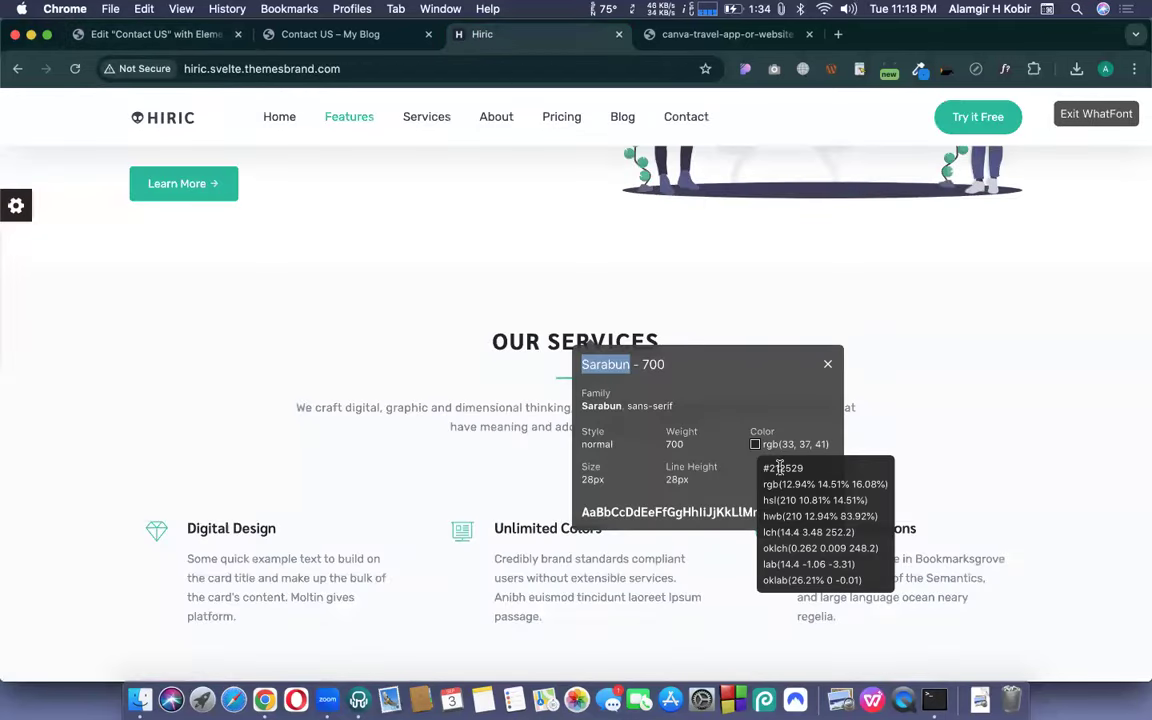
pyautogui.doubleClick(781, 468)
pyautogui.press('super+c')
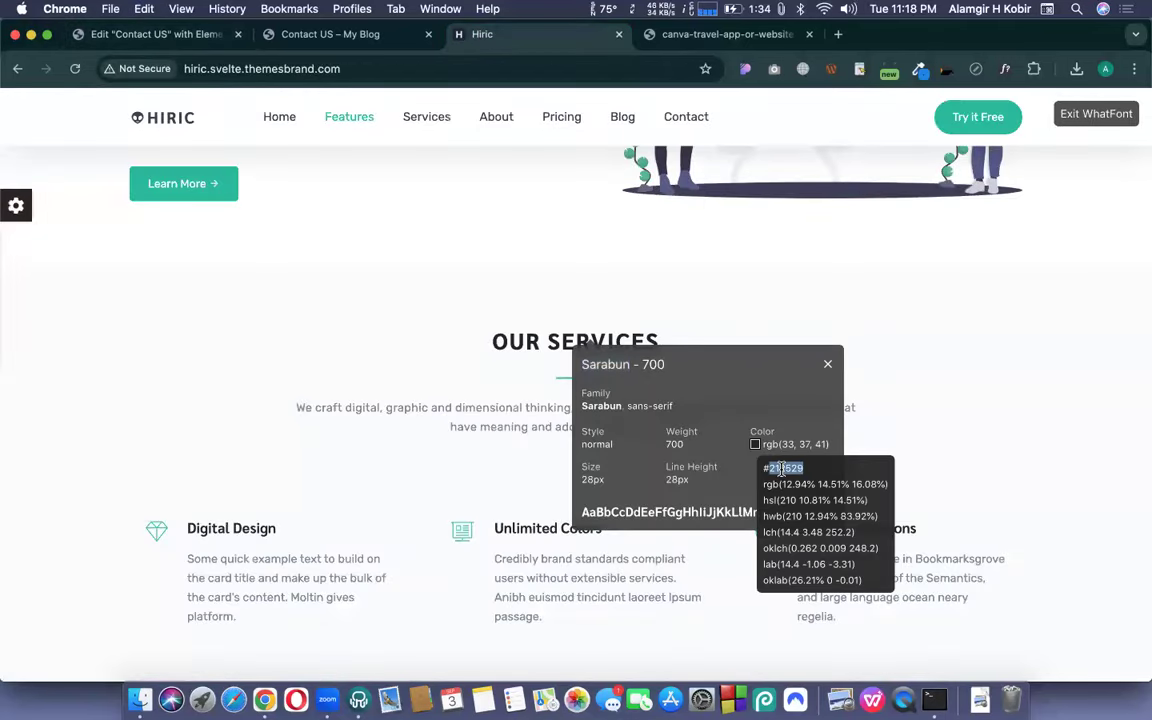
# - Back in Global Fonts, collapse Primary and open the Secondary font settings
pyautogui.click(99, 33)
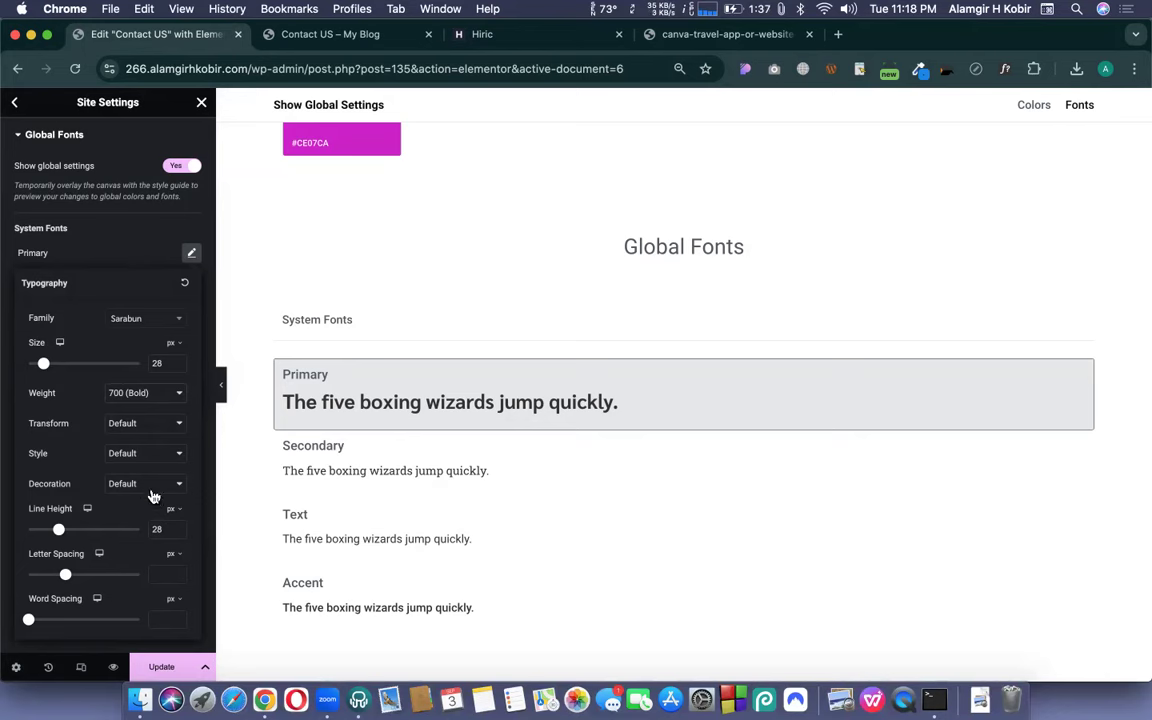
pyautogui.click(124, 253)
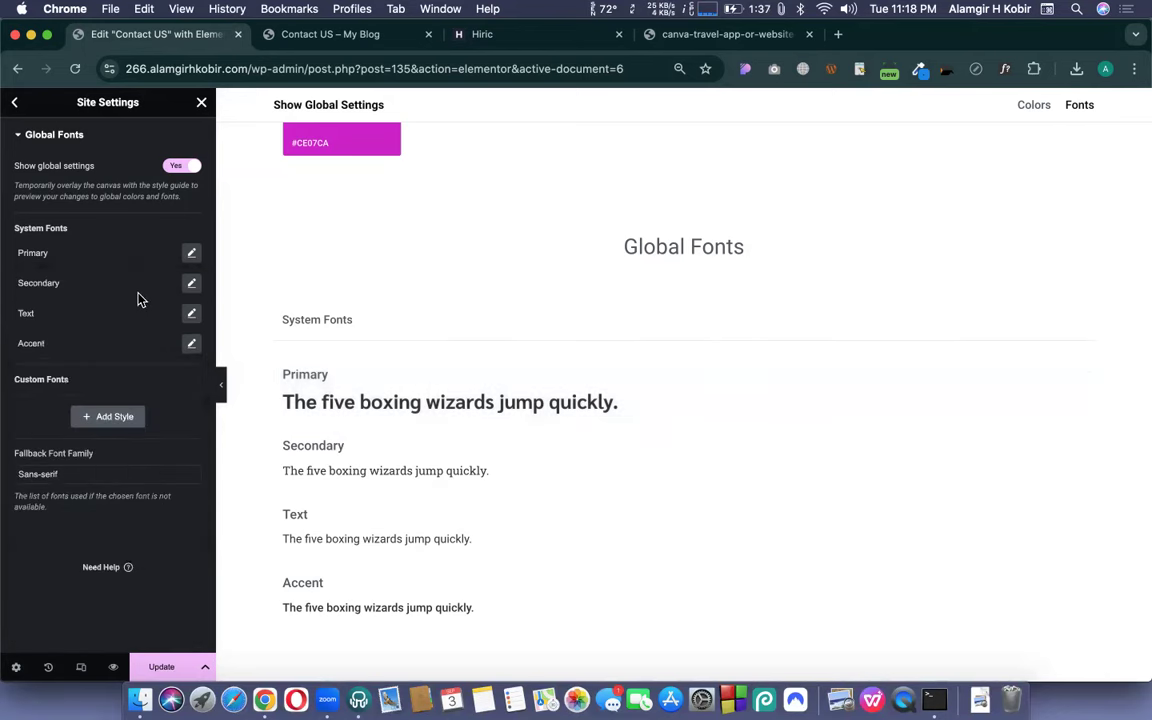
pyautogui.click(192, 253)
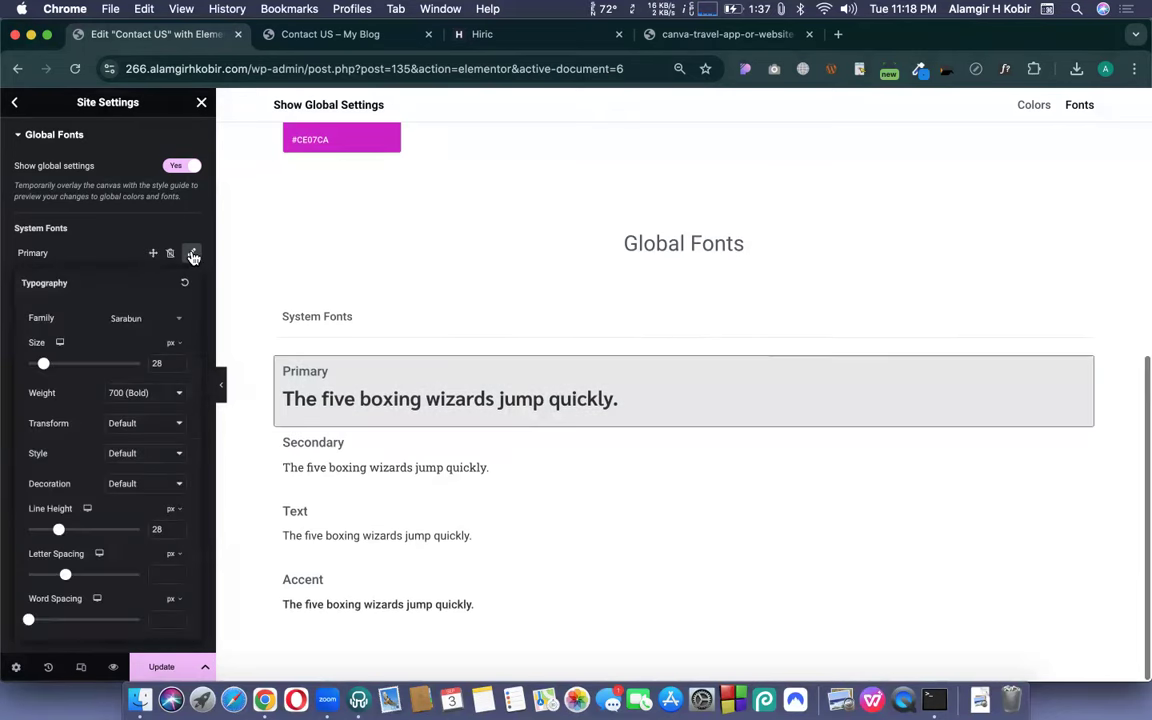
pyautogui.click(193, 256)
pyautogui.click(193, 284)
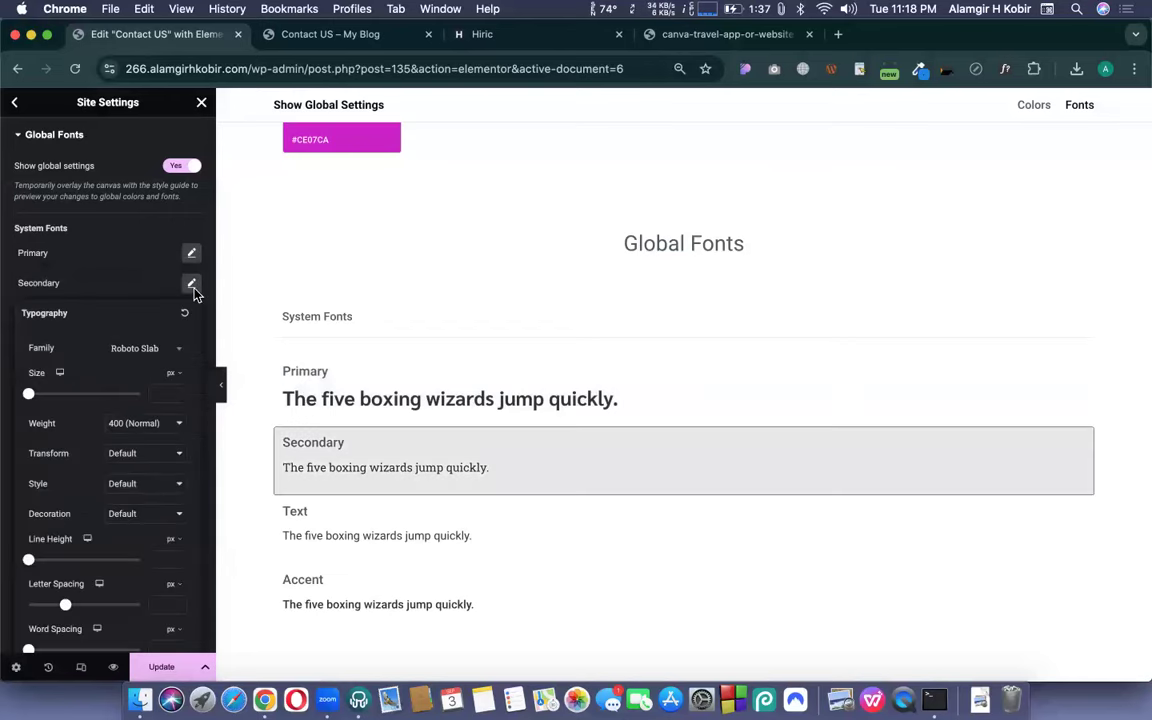
pyautogui.click(482, 34)
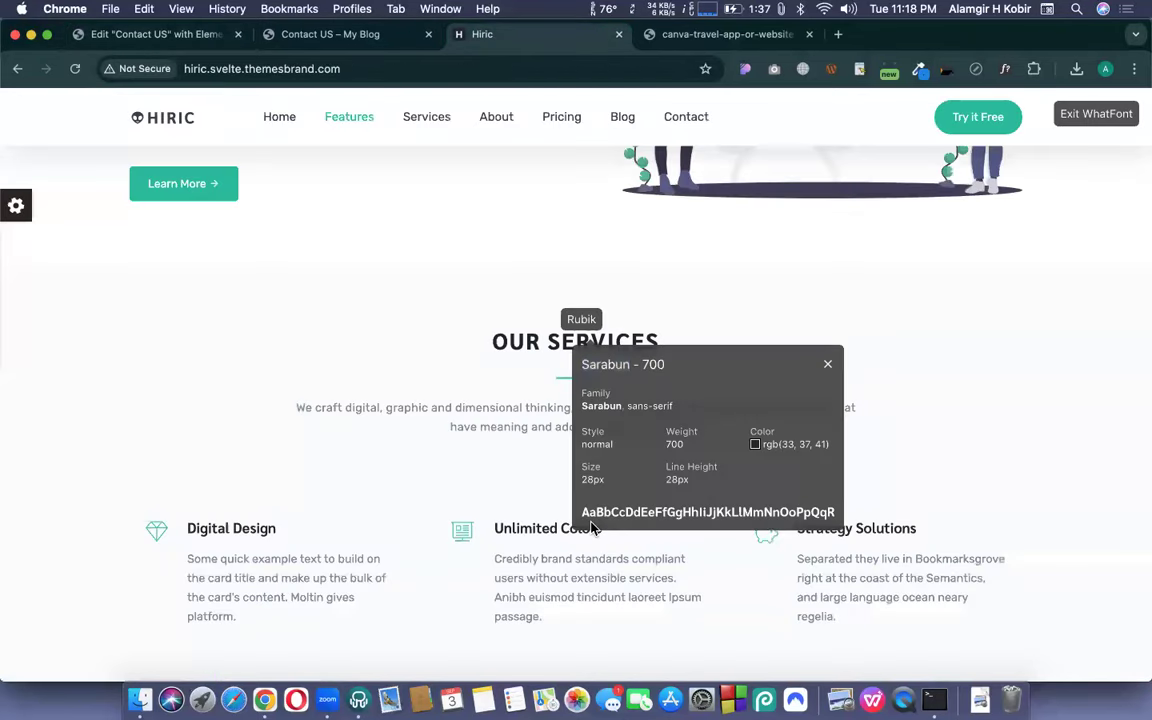
pyautogui.scroll(-1, 560, 490)
pyautogui.click(519, 446)
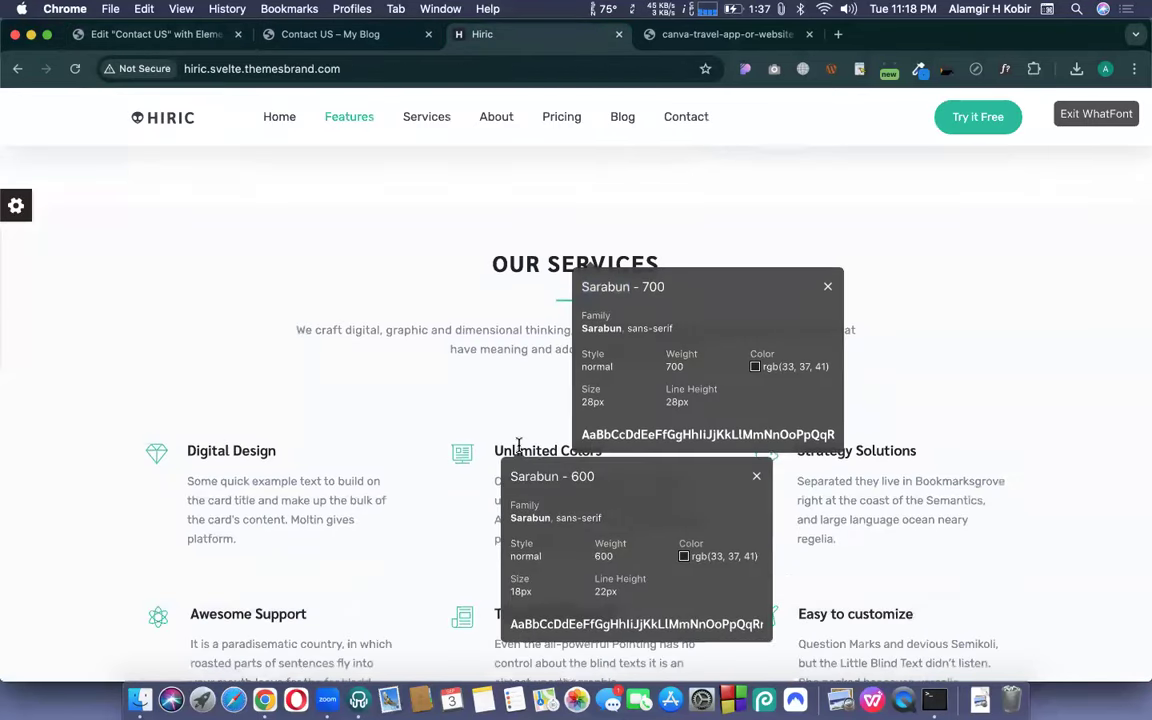
pyautogui.scroll(-2, 518, 444)
pyautogui.scroll(-1, 519, 446)
pyautogui.doubleClick(527, 396)
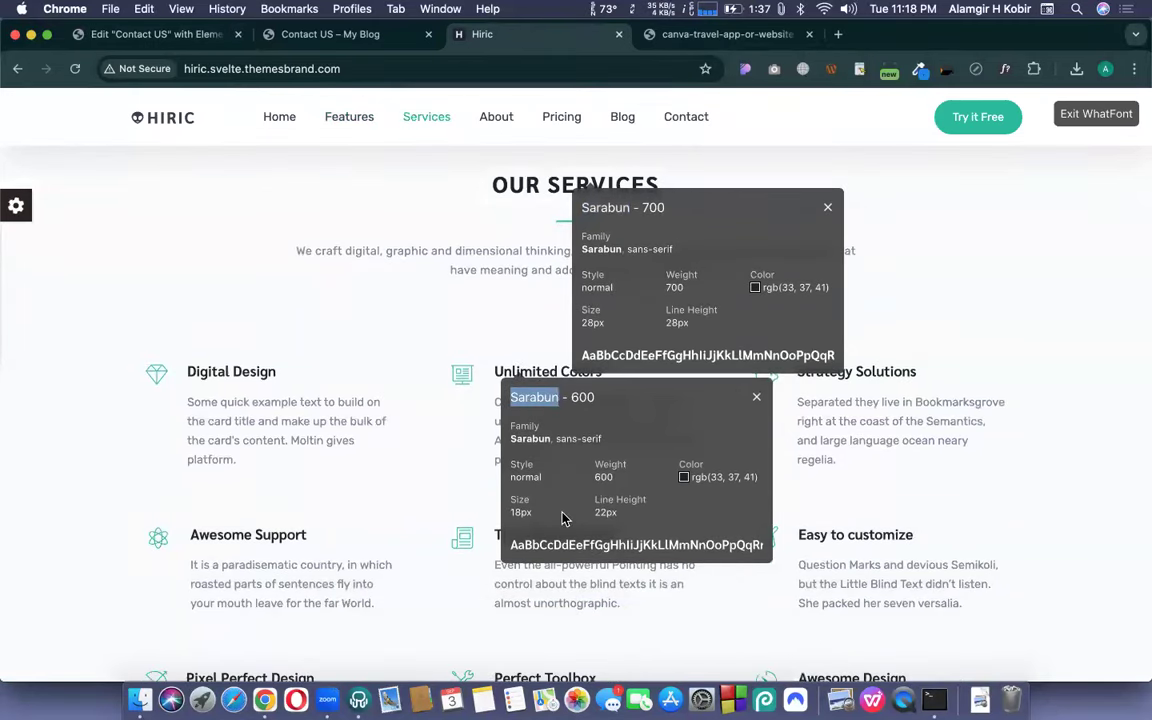
pyautogui.click(145, 43)
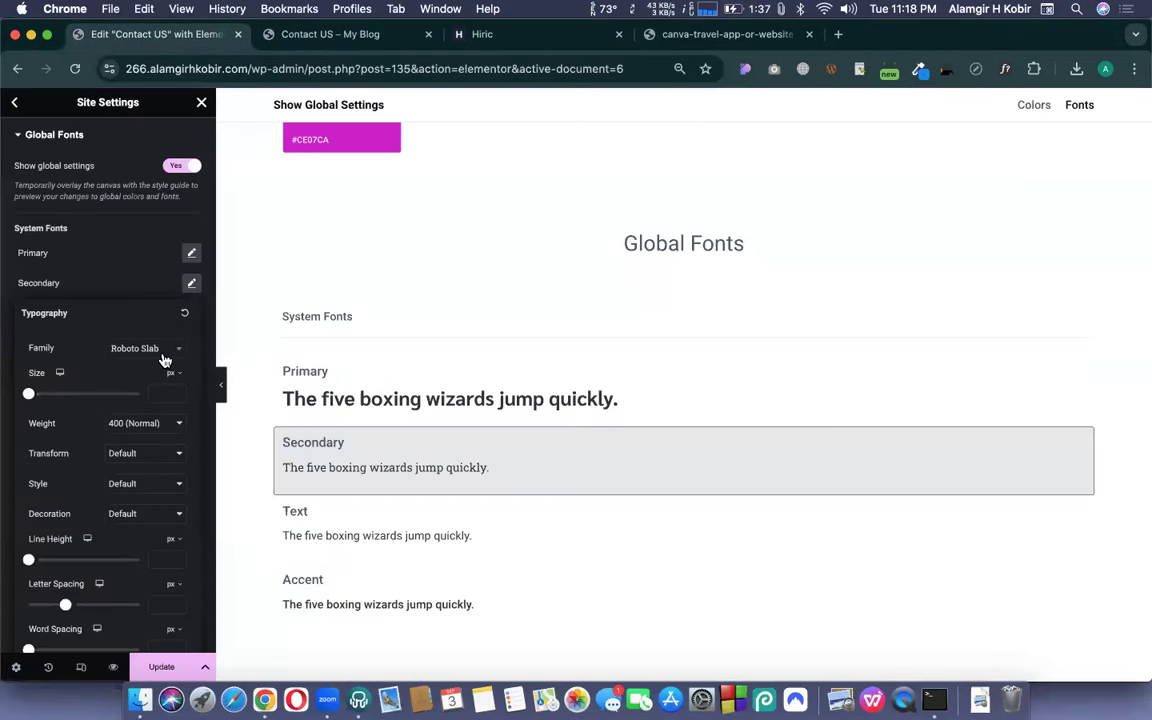
# - Make the Secondary font Sarabun with size 18 and line height 22, then collapse it
pyautogui.click(165, 360)
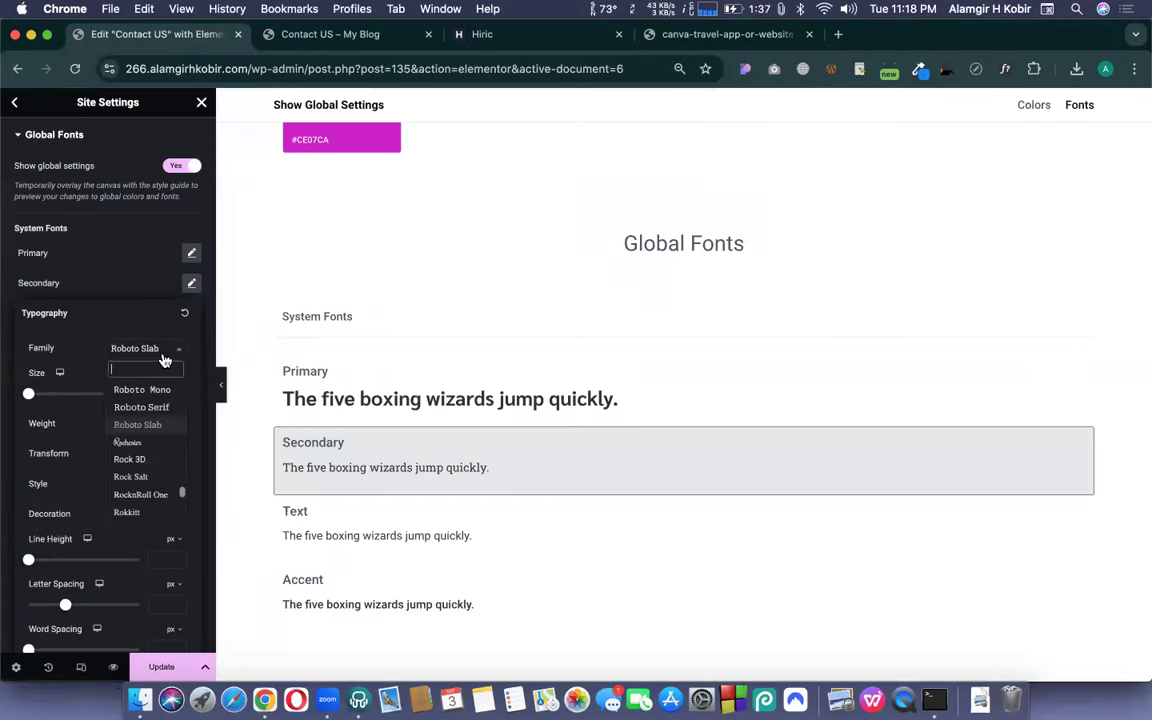
pyautogui.write('Sarabun')
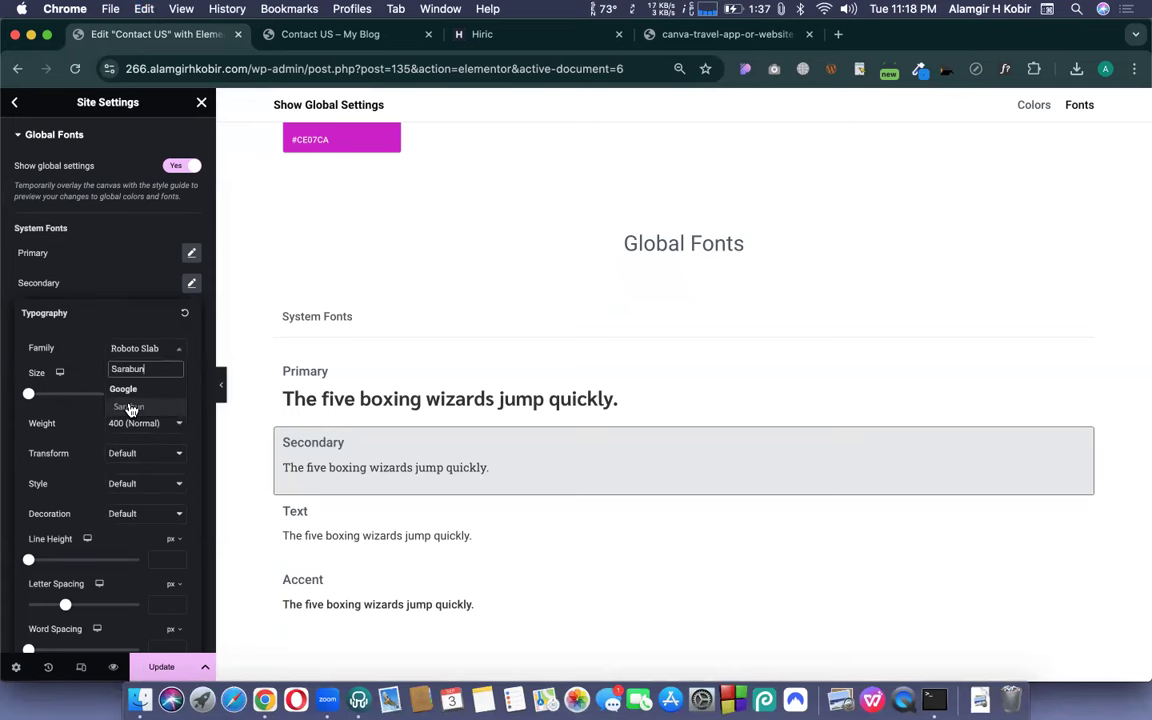
pyautogui.click(131, 408)
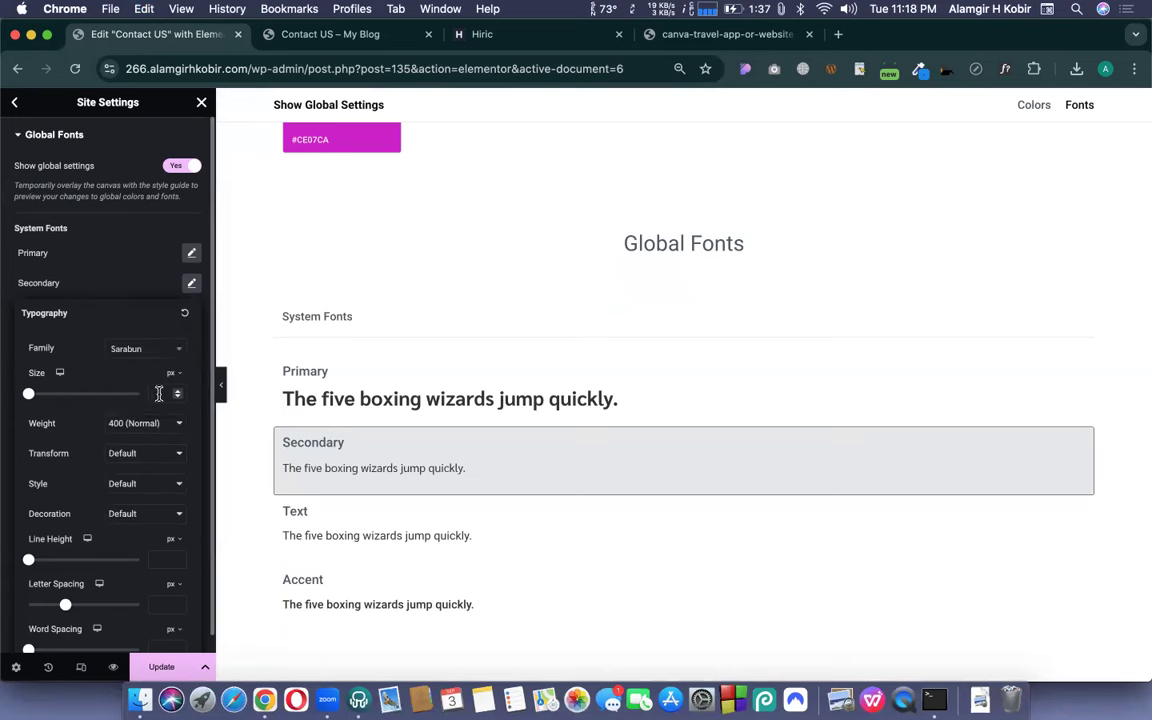
pyautogui.click(159, 393)
pyautogui.write('18')
pyautogui.click(164, 555)
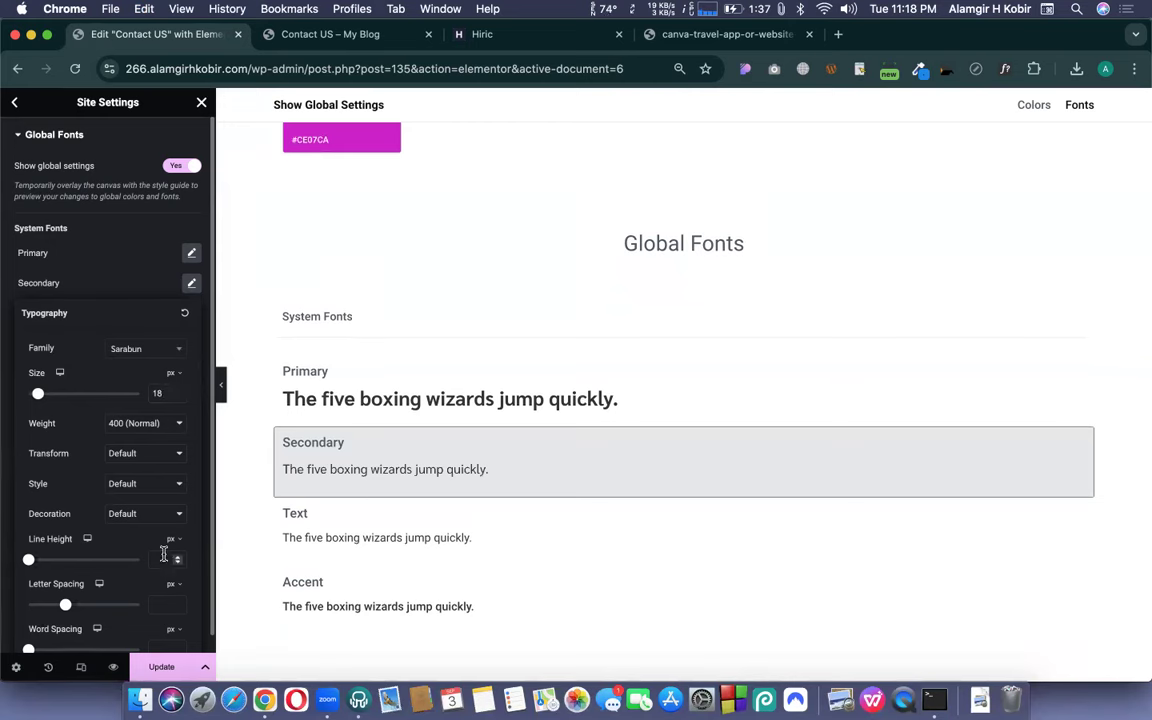
pyautogui.write('22')
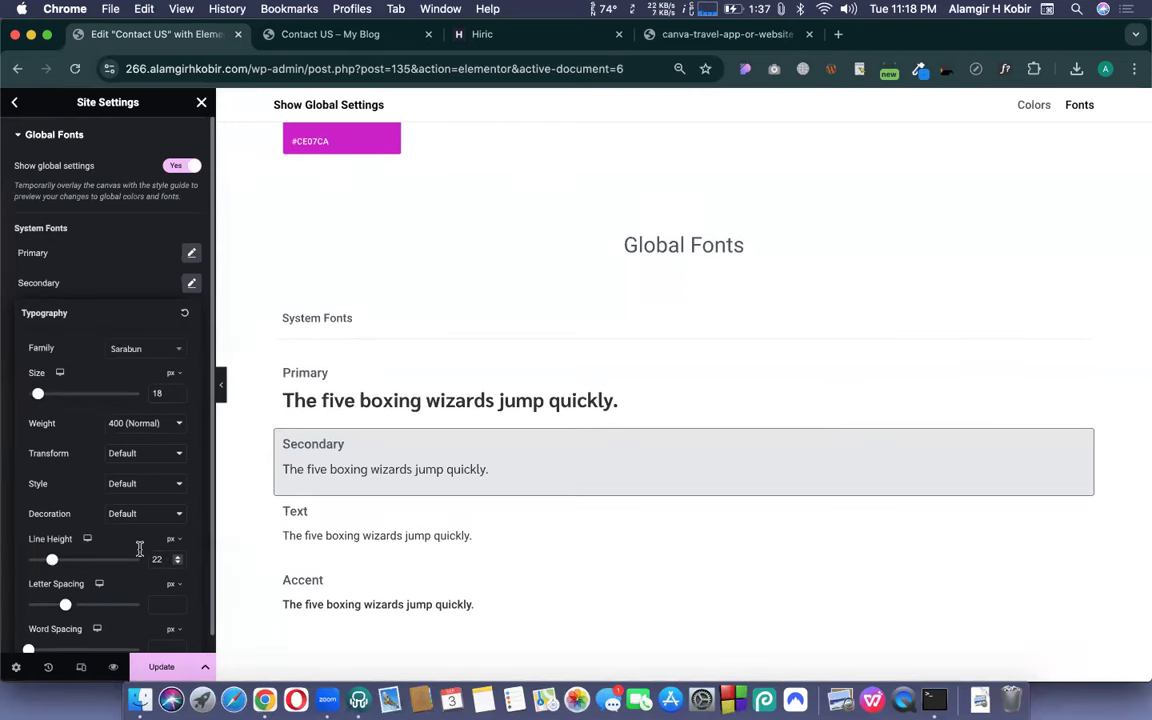
pyautogui.click(111, 544)
pyautogui.click(192, 284)
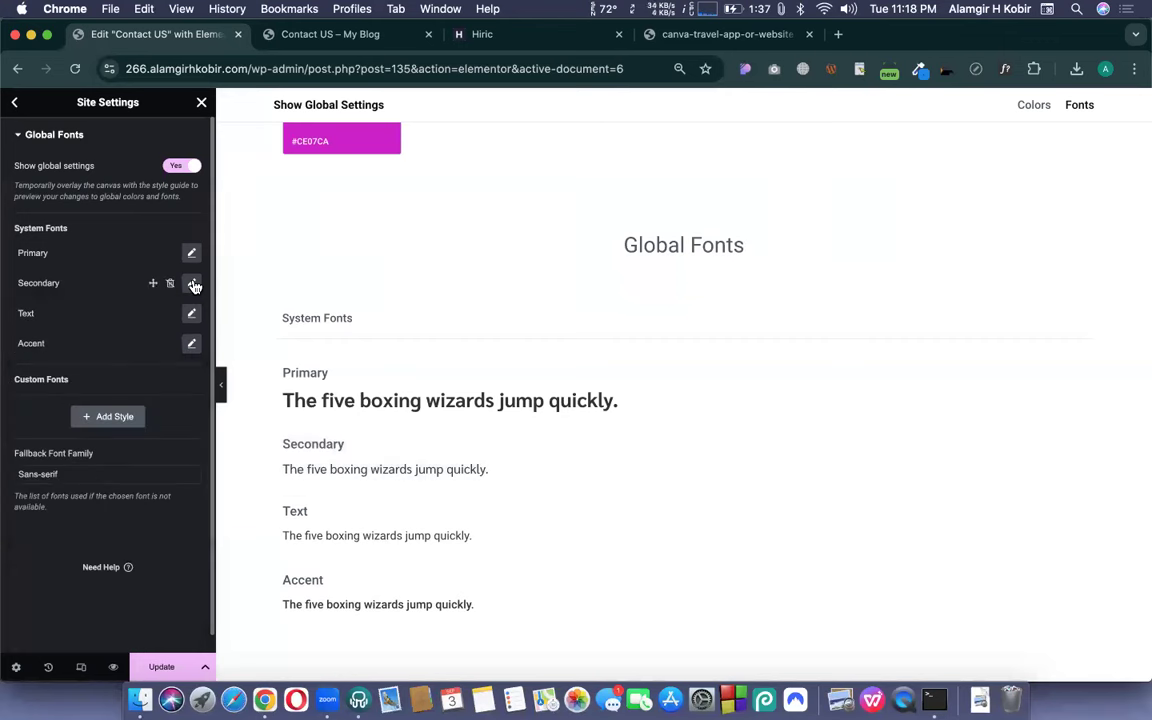
# - Close the Sarabun 600 and 700 popups on Hiric, exit WhatFont, and return to Elementor
pyautogui.click(481, 35)
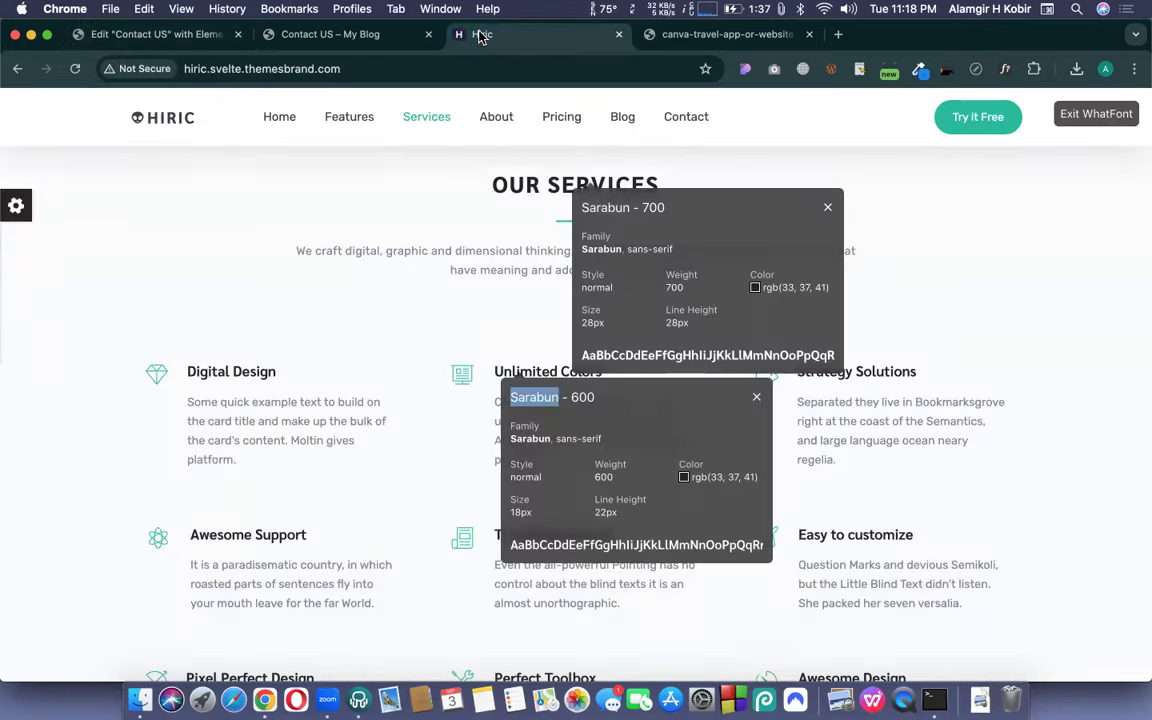
pyautogui.click(756, 398)
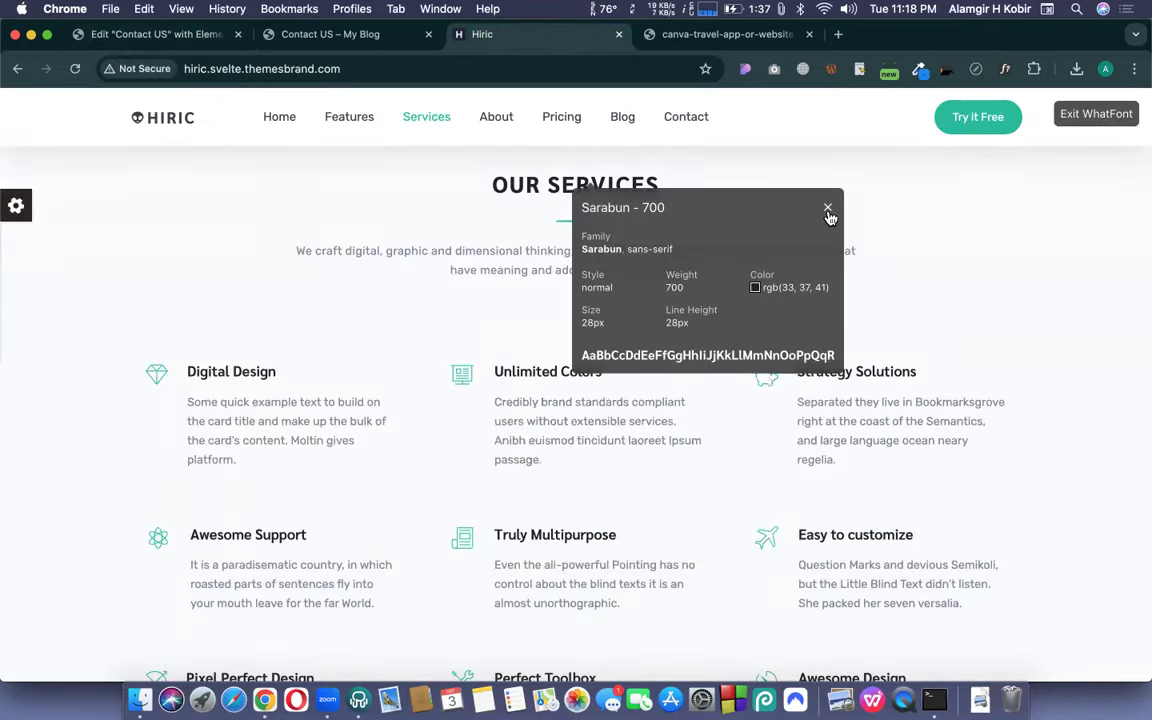
pyautogui.click(828, 212)
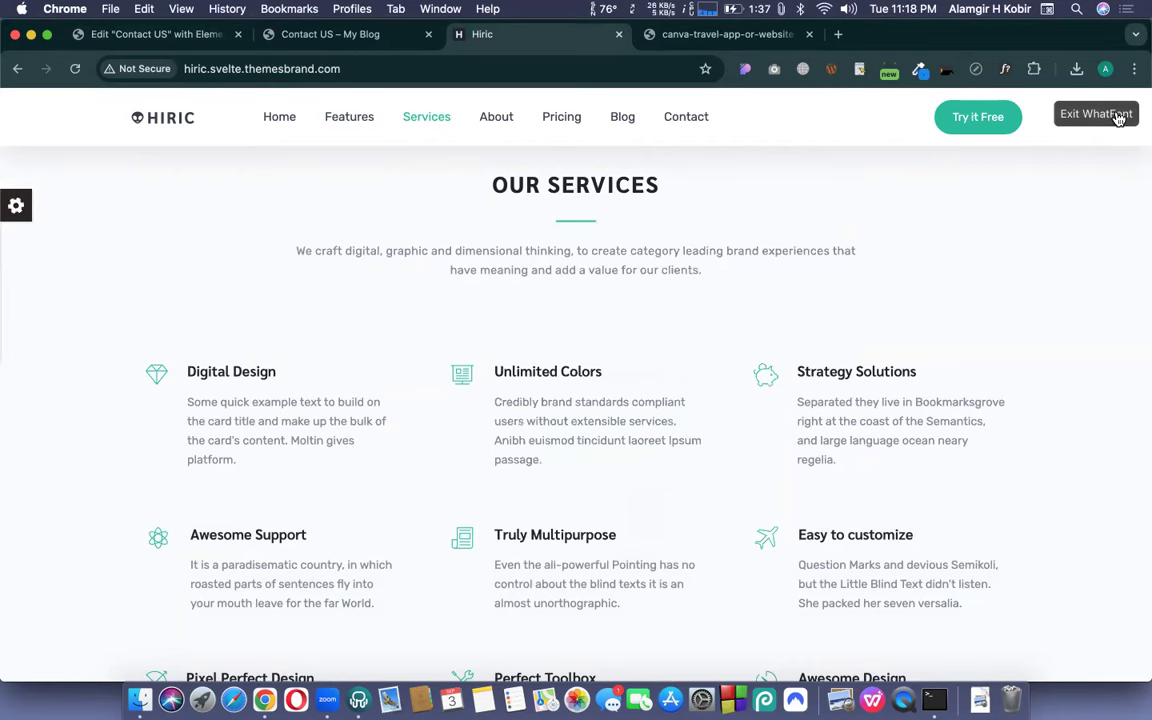
pyautogui.click(1096, 115)
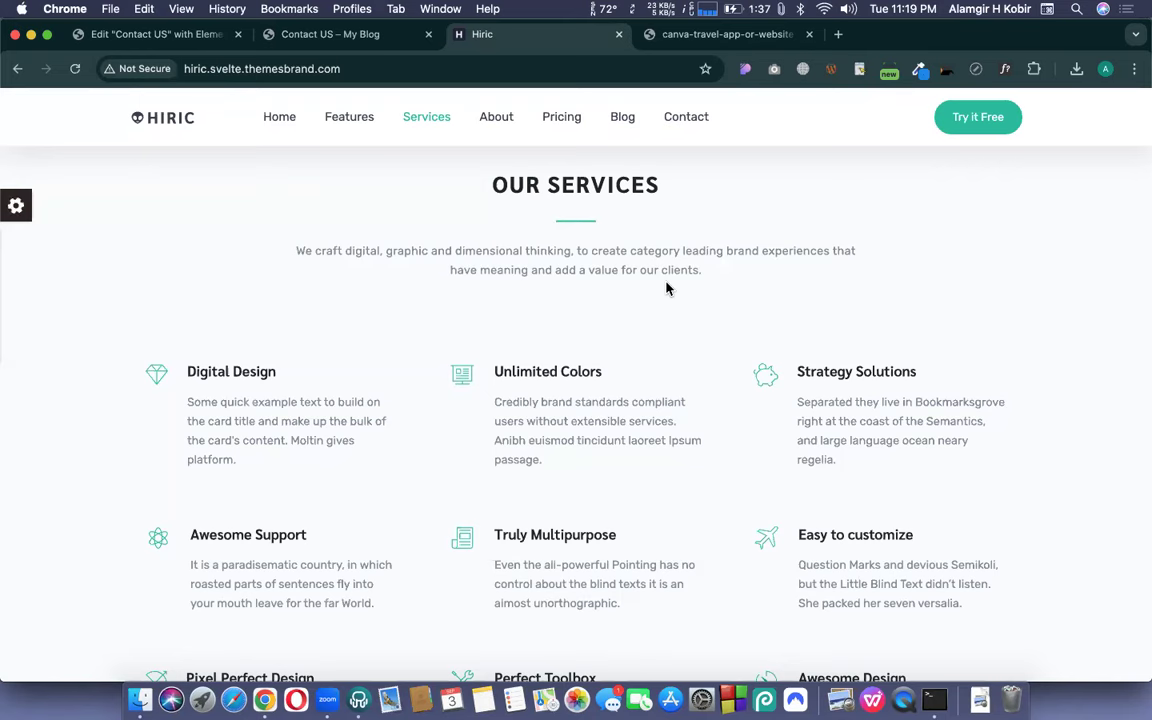
pyautogui.click(130, 34)
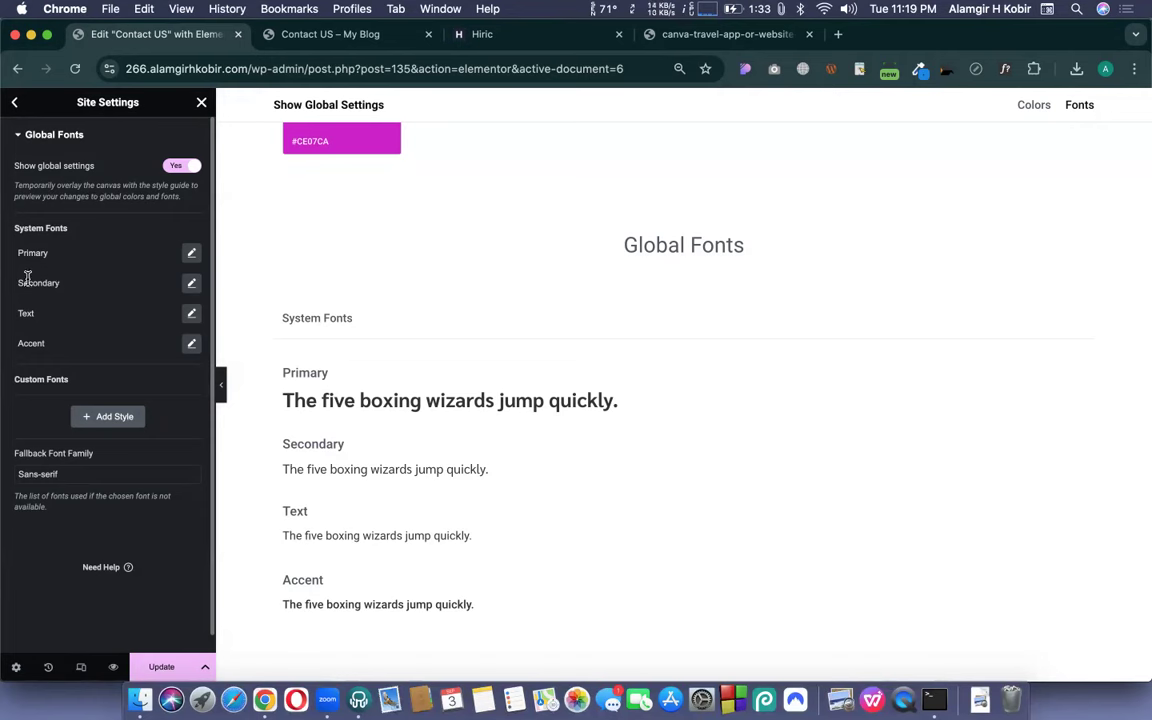
# - Review the Secondary font, open the Text font (Roboto 400), then view the Hiric demo
pyautogui.click(192, 284)
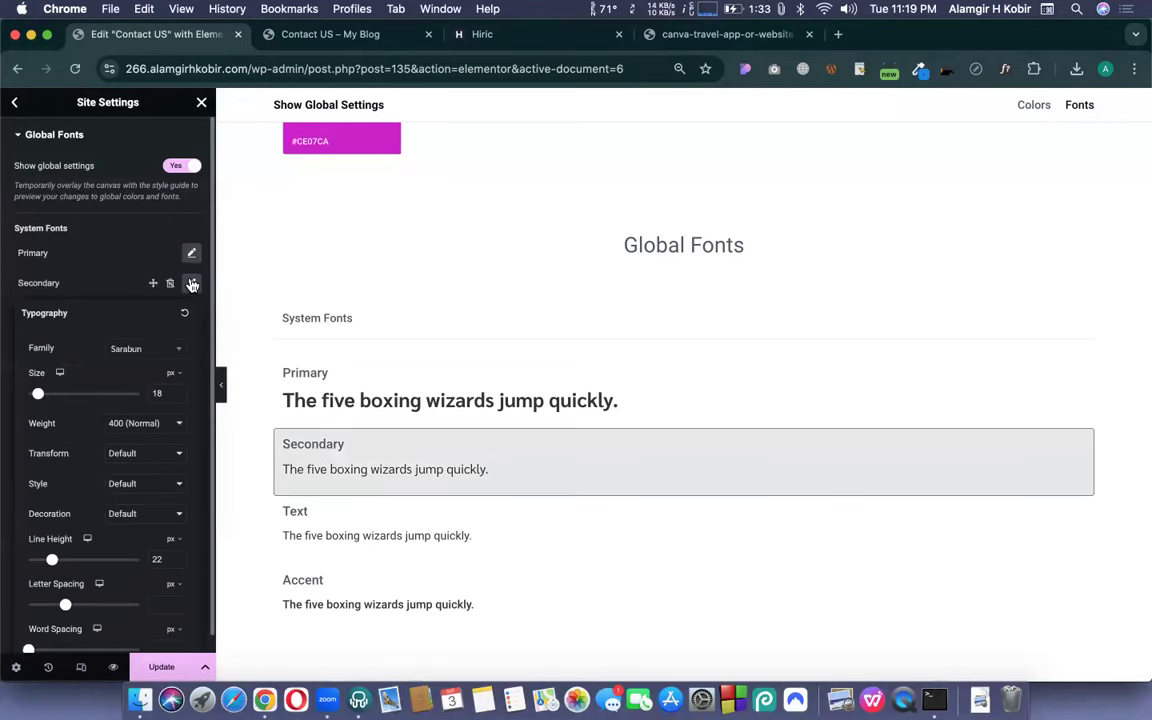
pyautogui.click(192, 284)
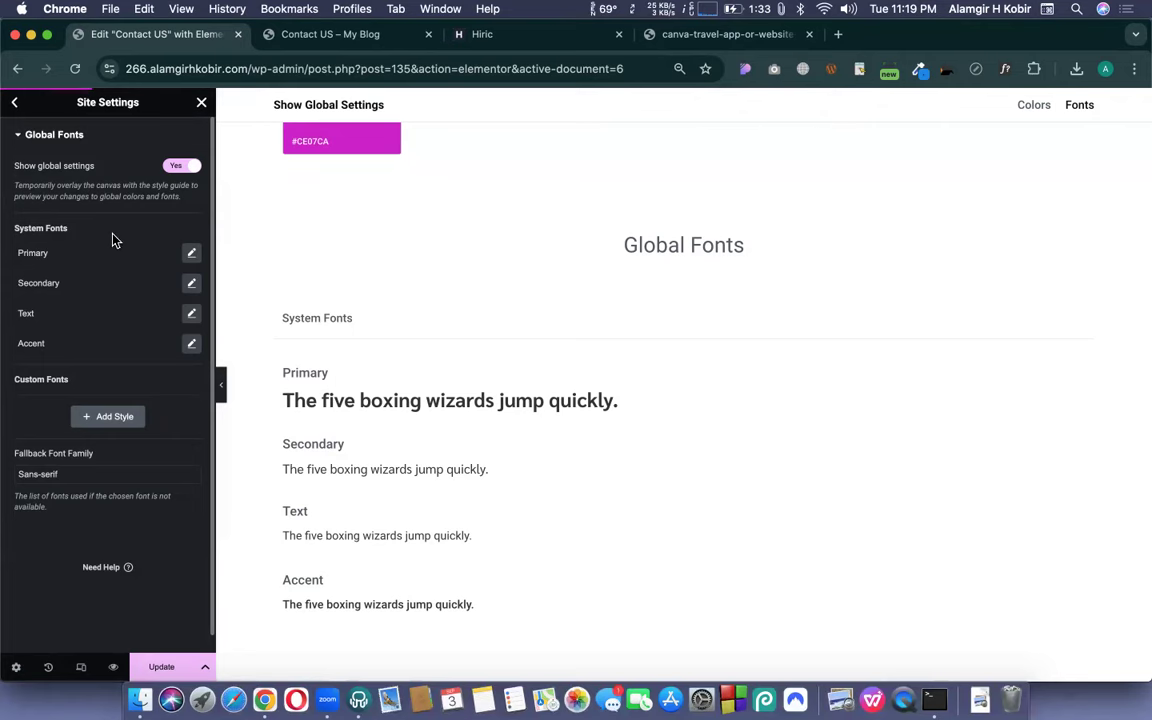
pyautogui.click(191, 315)
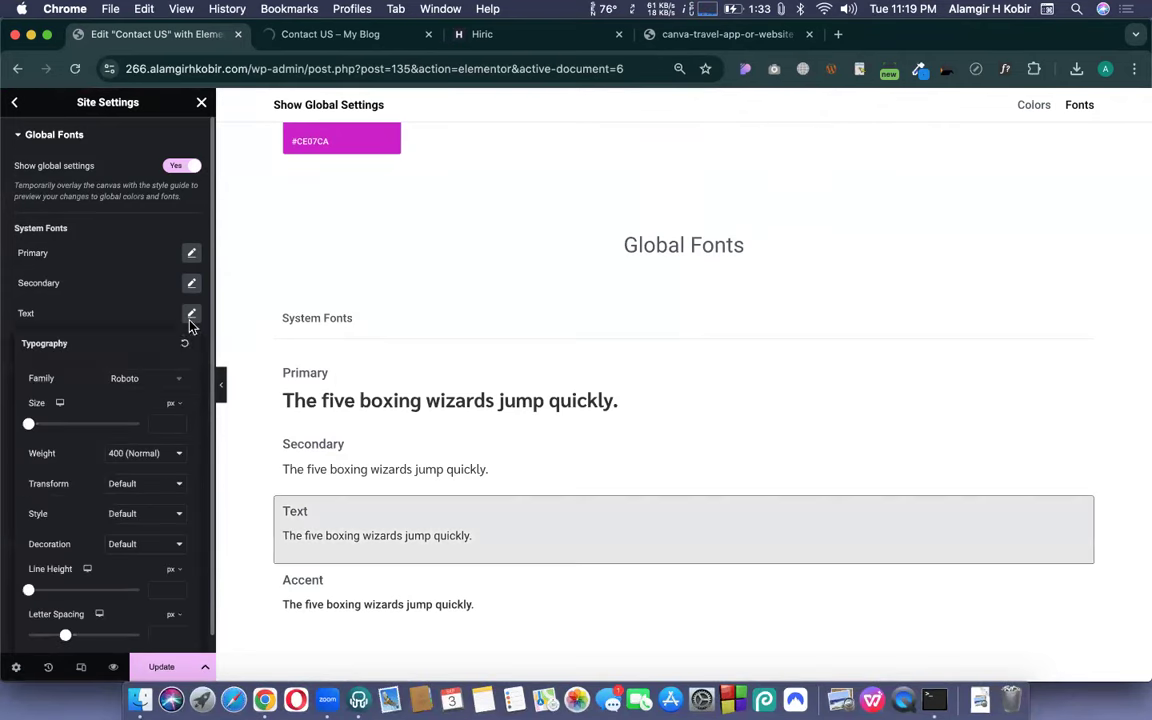
pyautogui.click(481, 35)
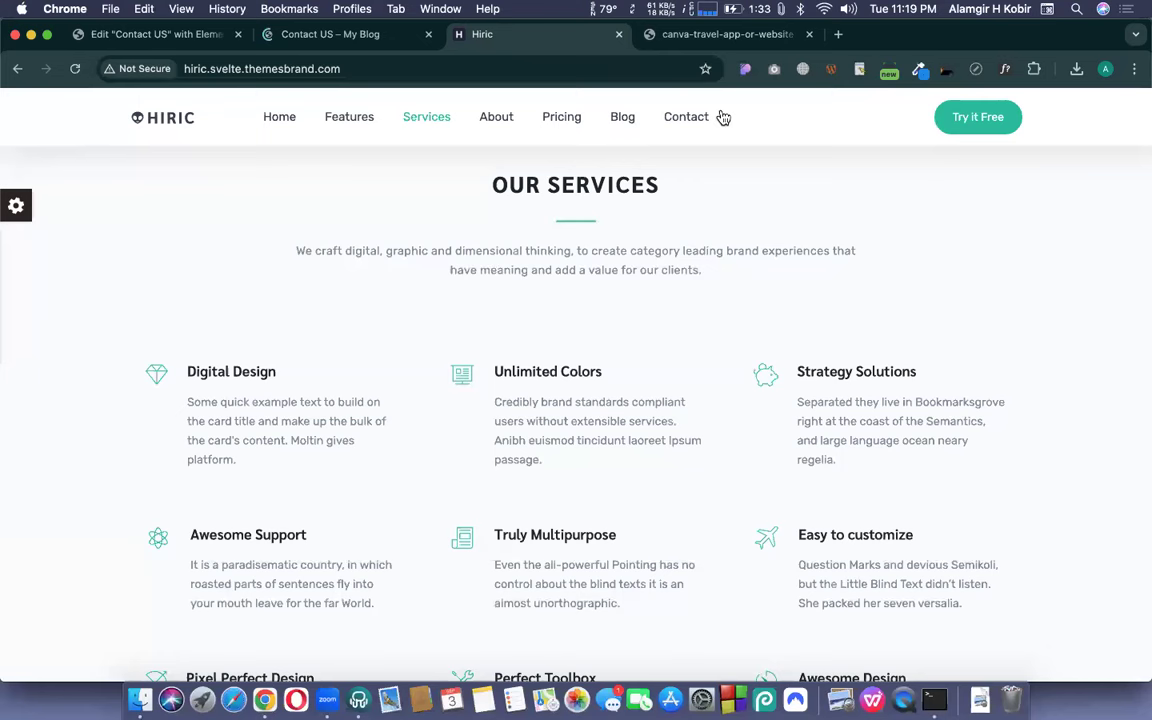
# - Identify the services intro paragraph as Rubik 400, 14 px with 24 px line height
pyautogui.click(920, 70)
pyautogui.click(1005, 69)
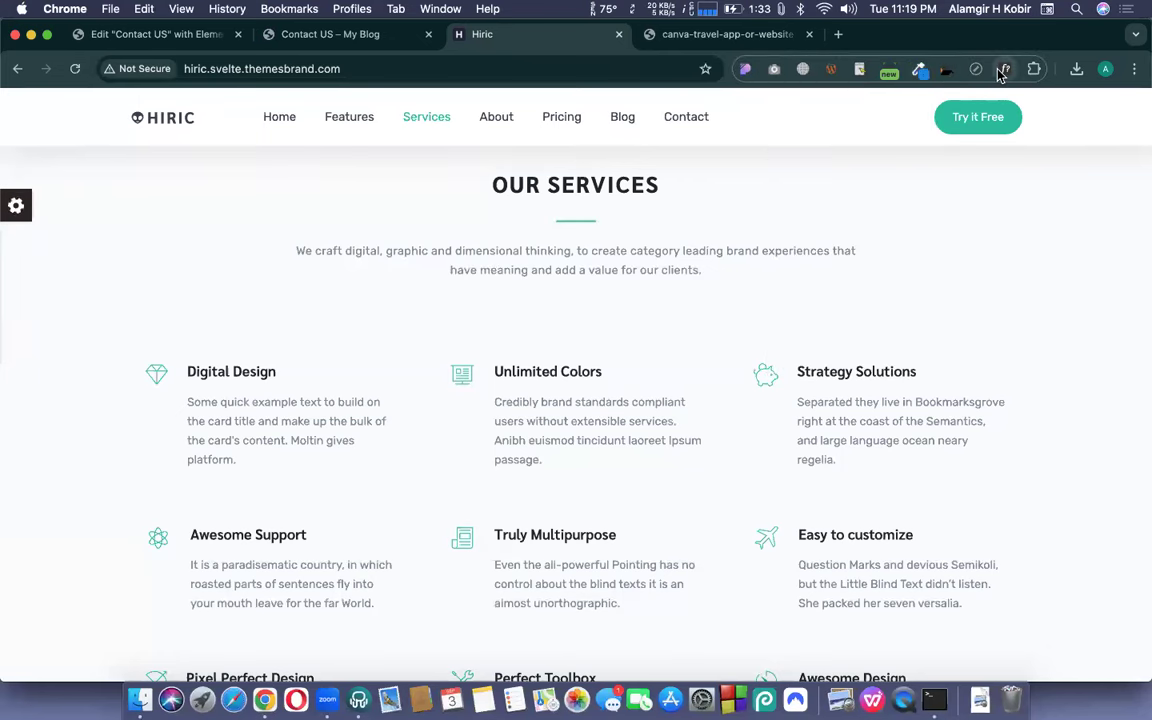
pyautogui.click(578, 270)
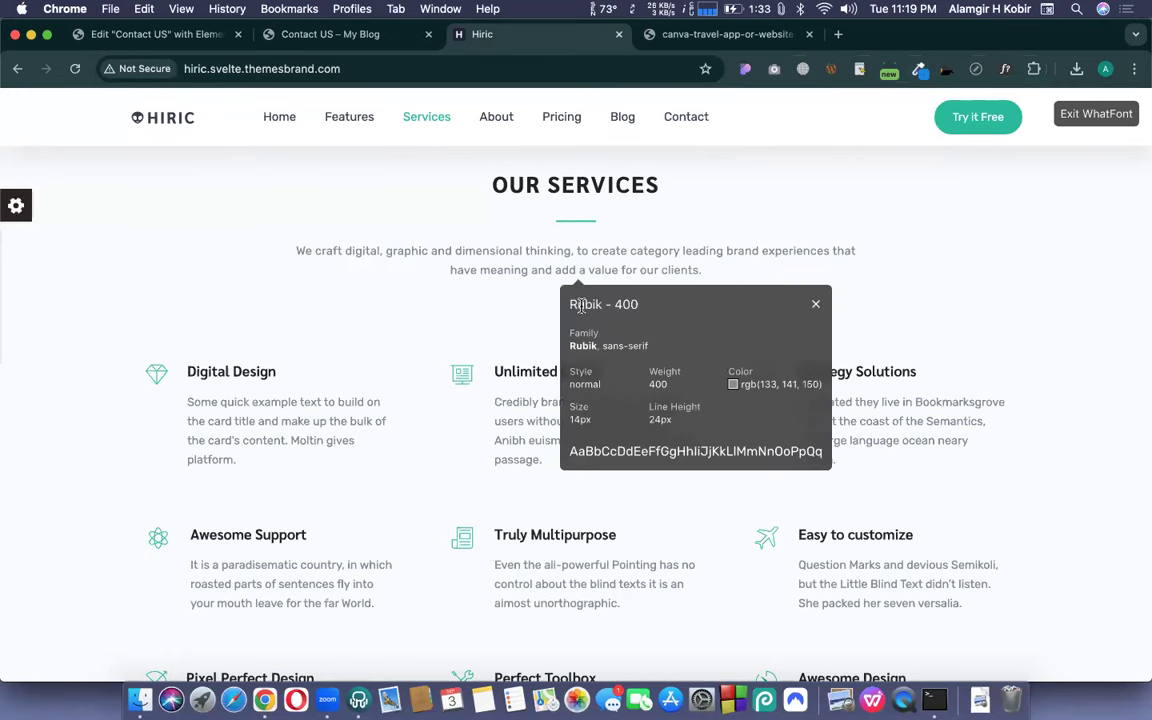
pyautogui.doubleClick(584, 304)
pyautogui.press('super+c')
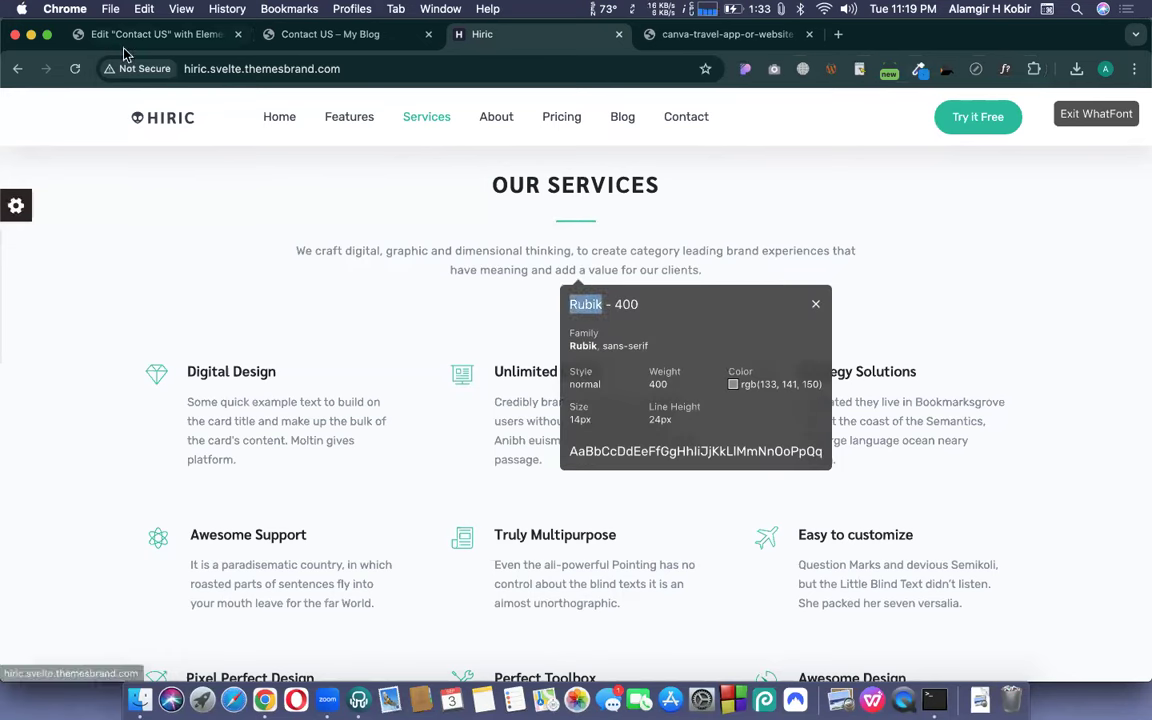
pyautogui.click(128, 40)
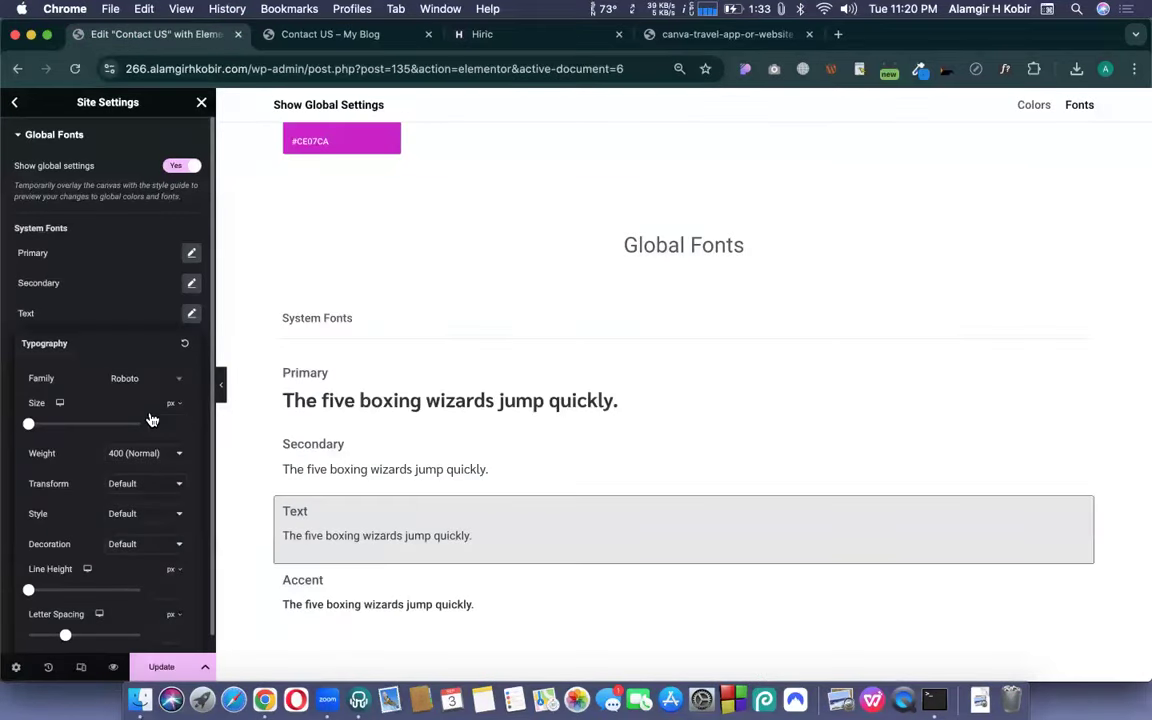
# - Set the Text global font to Rubik, size 14, with a 24 line height
pyautogui.click(130, 380)
pyautogui.press('super+v')
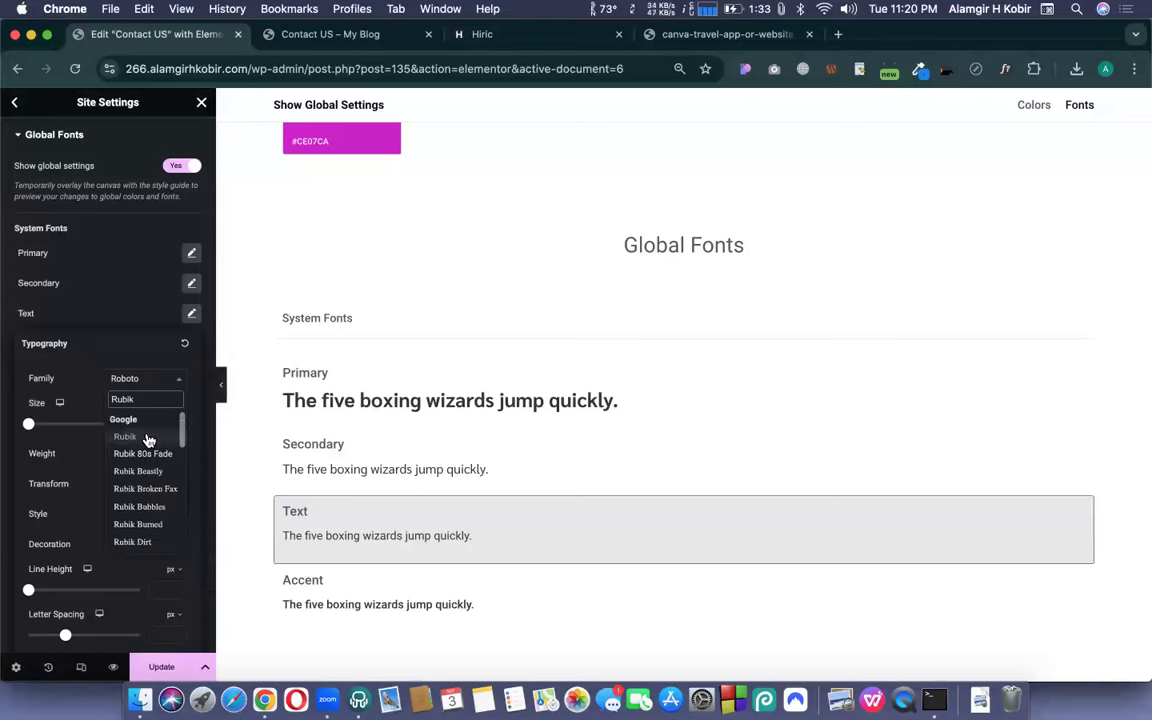
pyautogui.click(138, 437)
pyautogui.click(167, 421)
pyautogui.write('14')
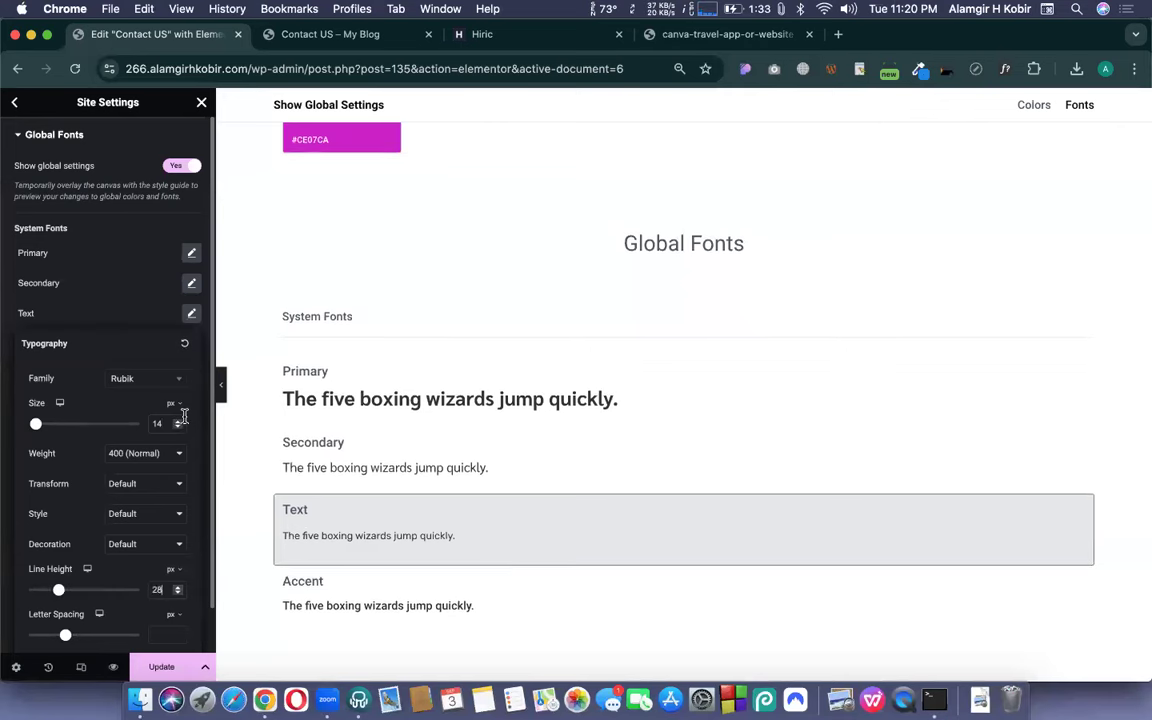
pyautogui.click(158, 590)
pyautogui.write('2.')
pyautogui.write('4')
# - Save the global font changes with Update
pyautogui.scroll(-1, 180, 453)
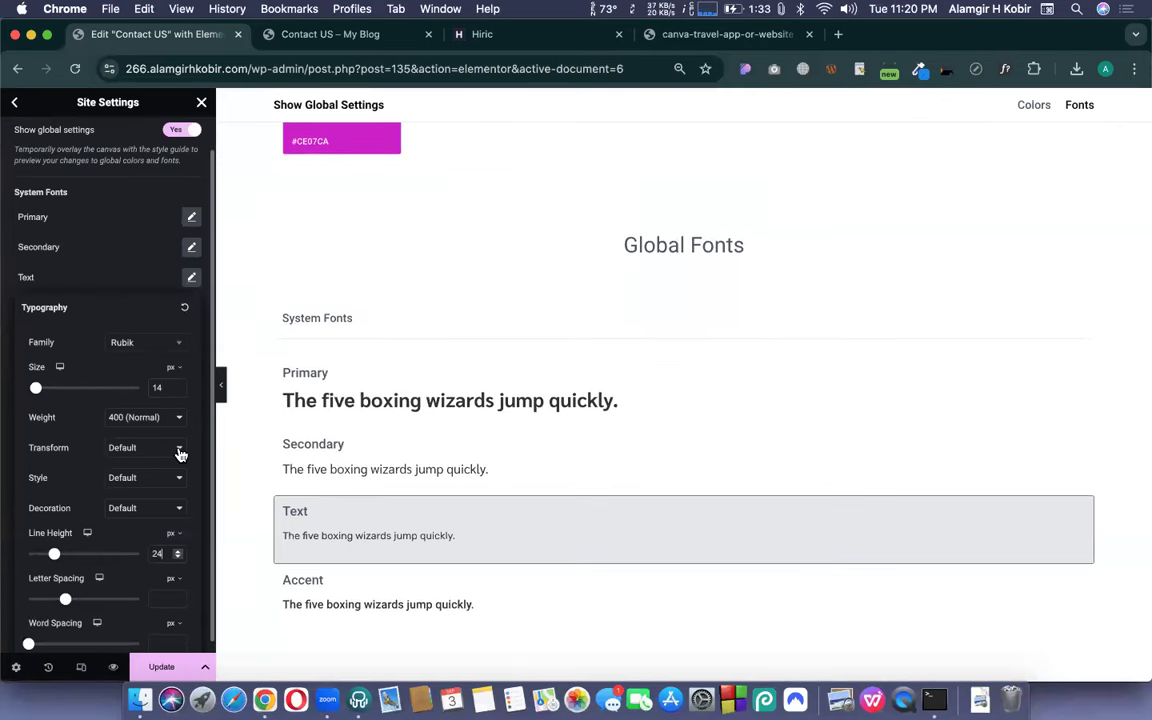
pyautogui.click(170, 683)
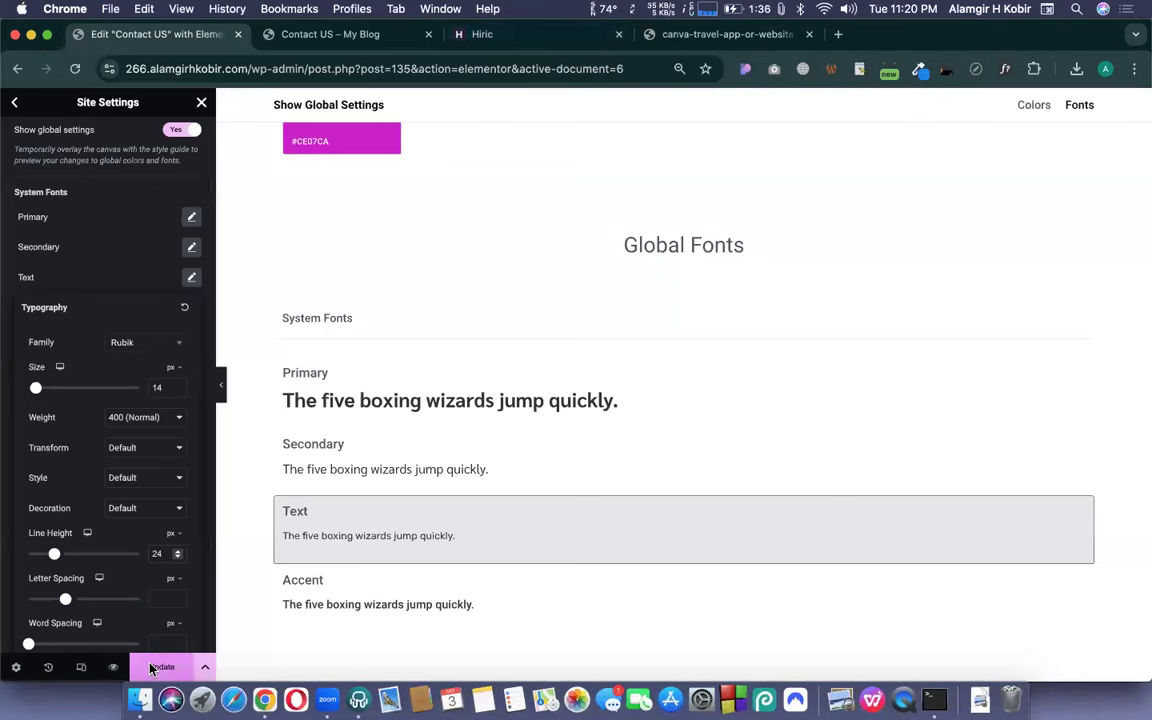
pyautogui.click(152, 668)
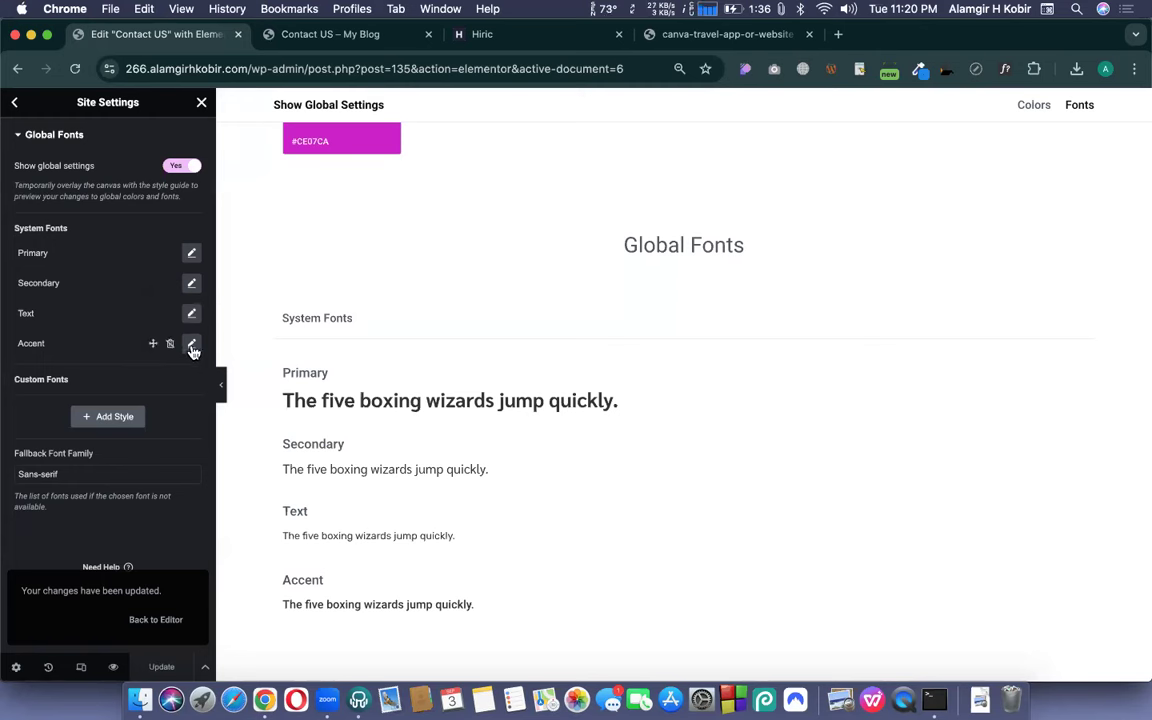
# - Close the Site Settings panel to get back to the Contact US page with its image and magenta heading
pyautogui.click(202, 104)
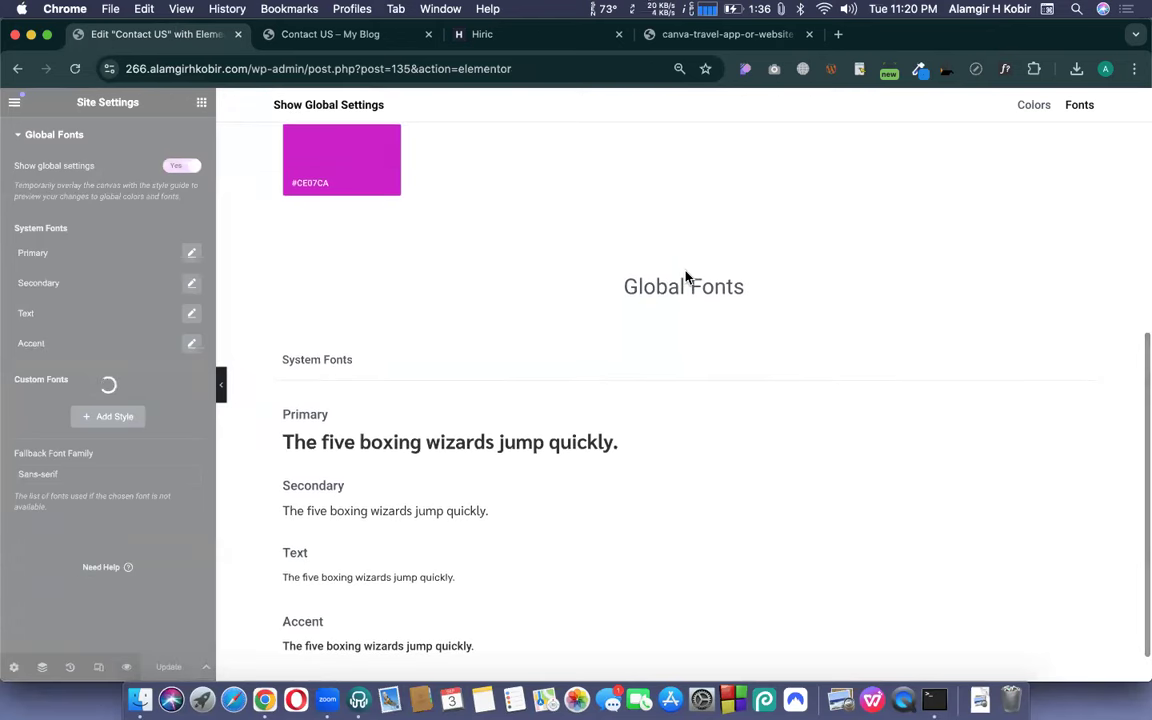
pyautogui.scroll(1, 686, 277)
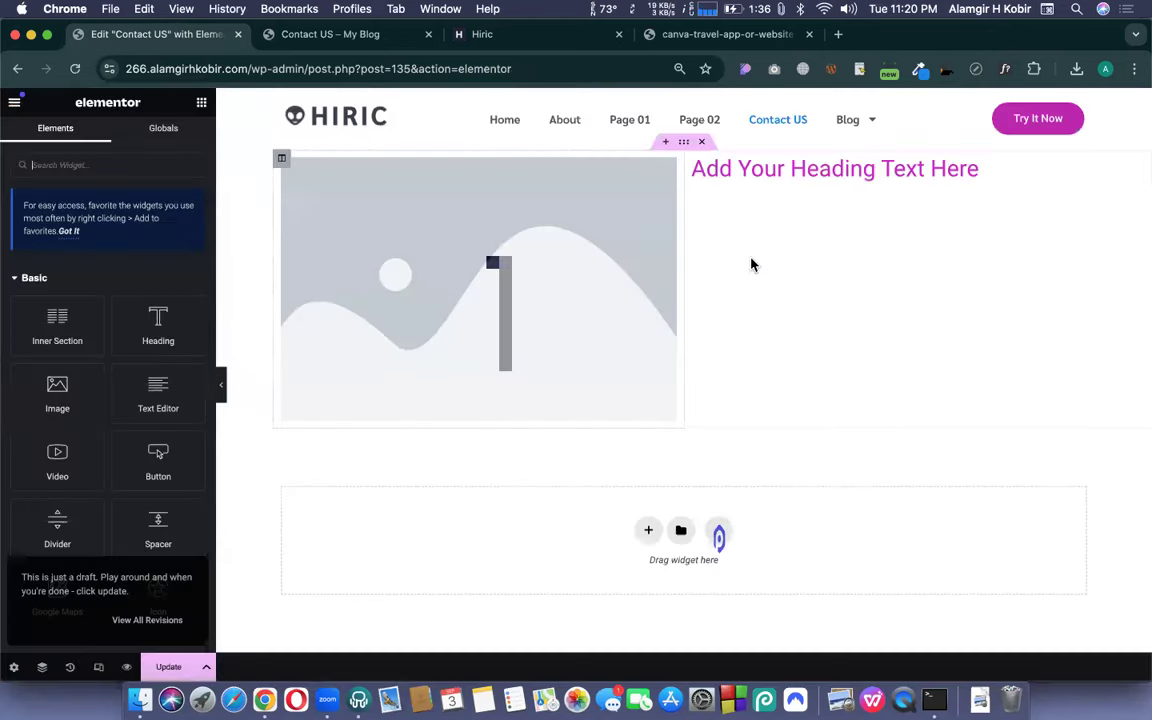
pyautogui.click(478, 40)
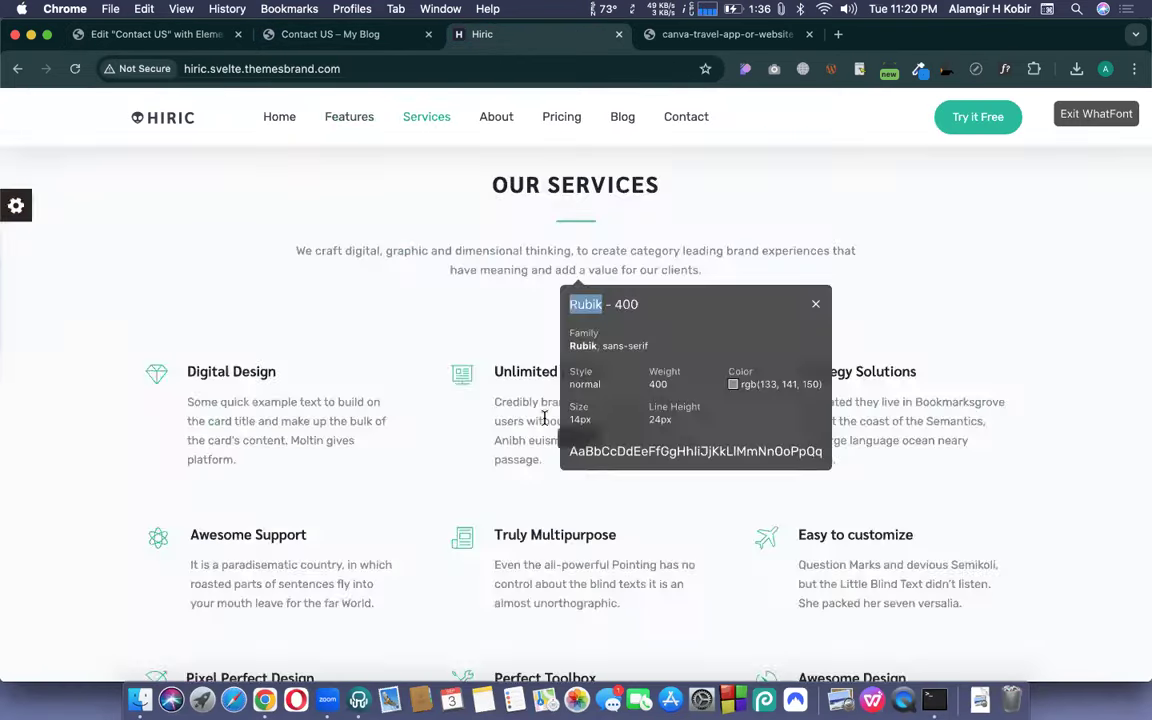
pyautogui.scroll(10, 545, 419)
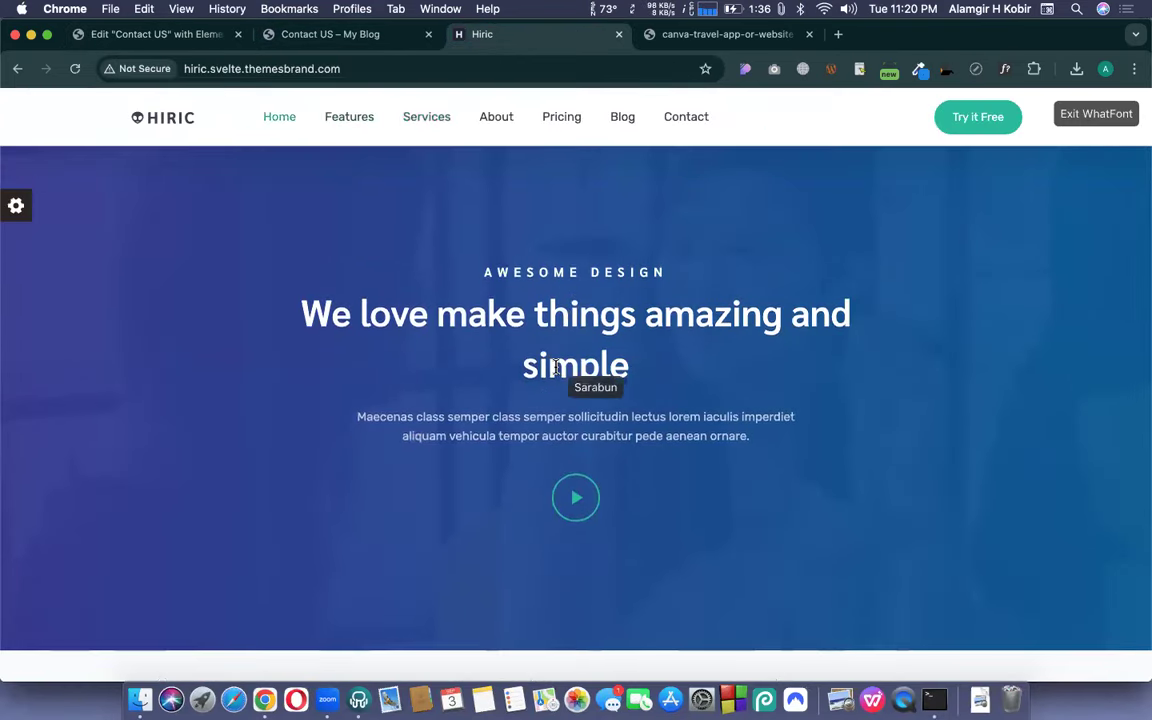
pyautogui.scroll(-5, 540, 355)
pyautogui.scroll(-5, 557, 373)
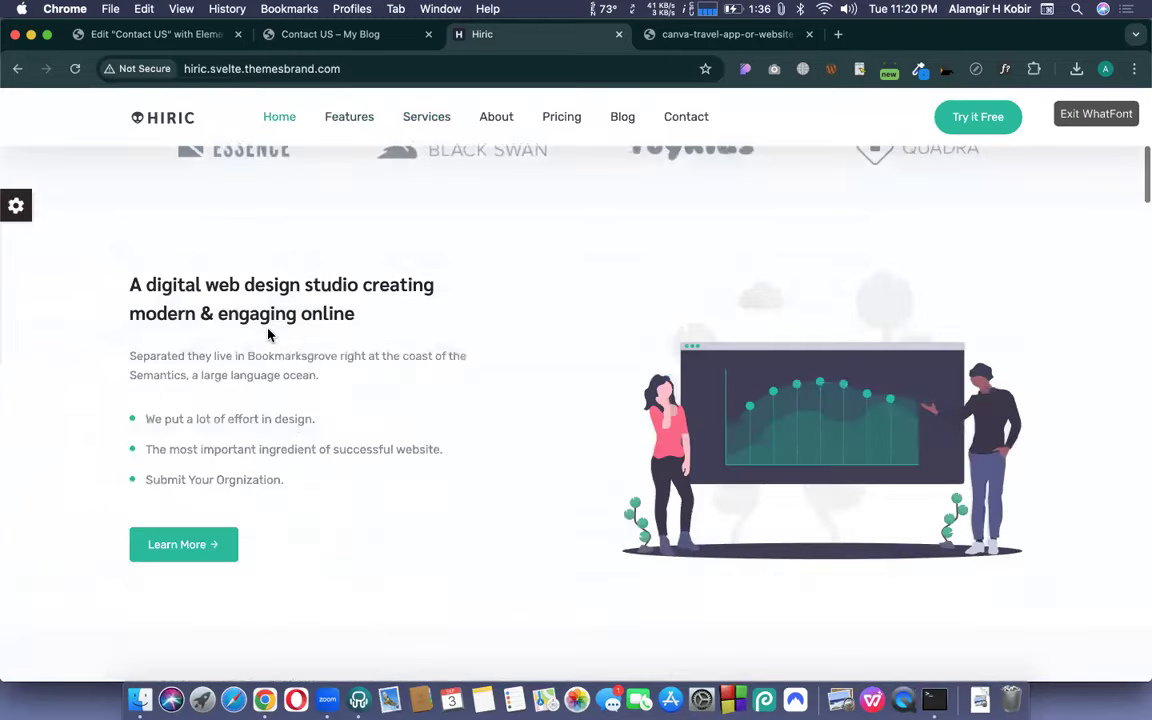
pyautogui.click(122, 43)
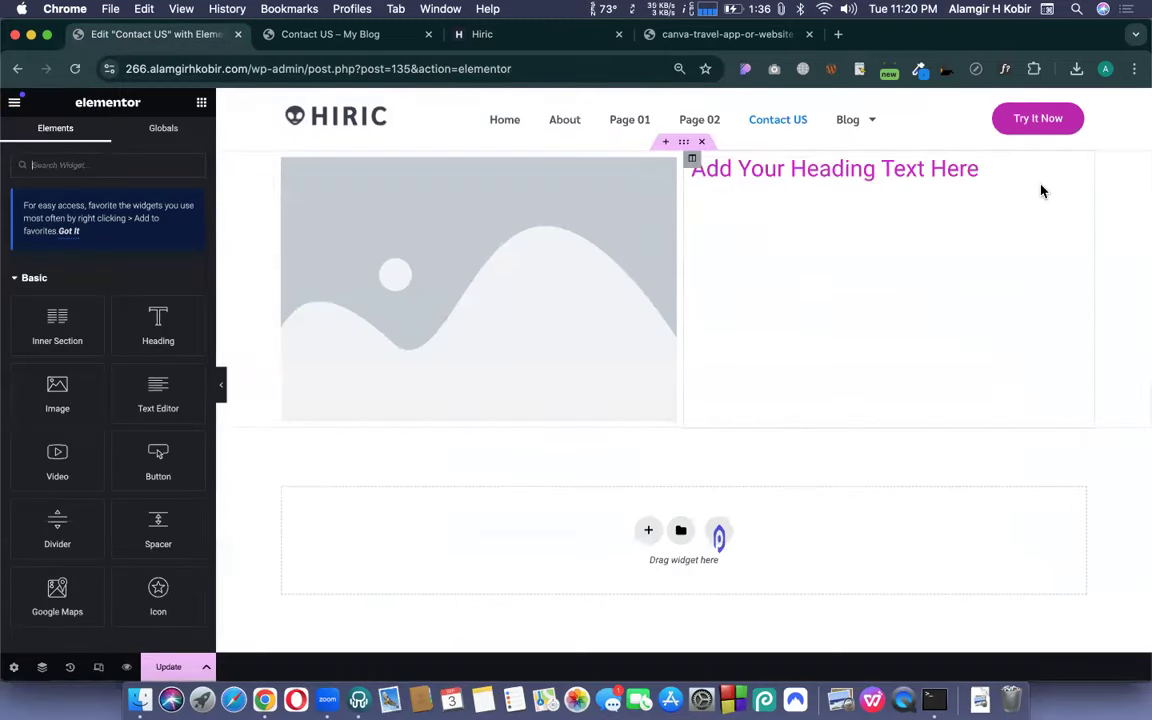
# - In the heading's Style settings, try the Primary, Secondary and Text global fonts
pyautogui.click(1080, 166)
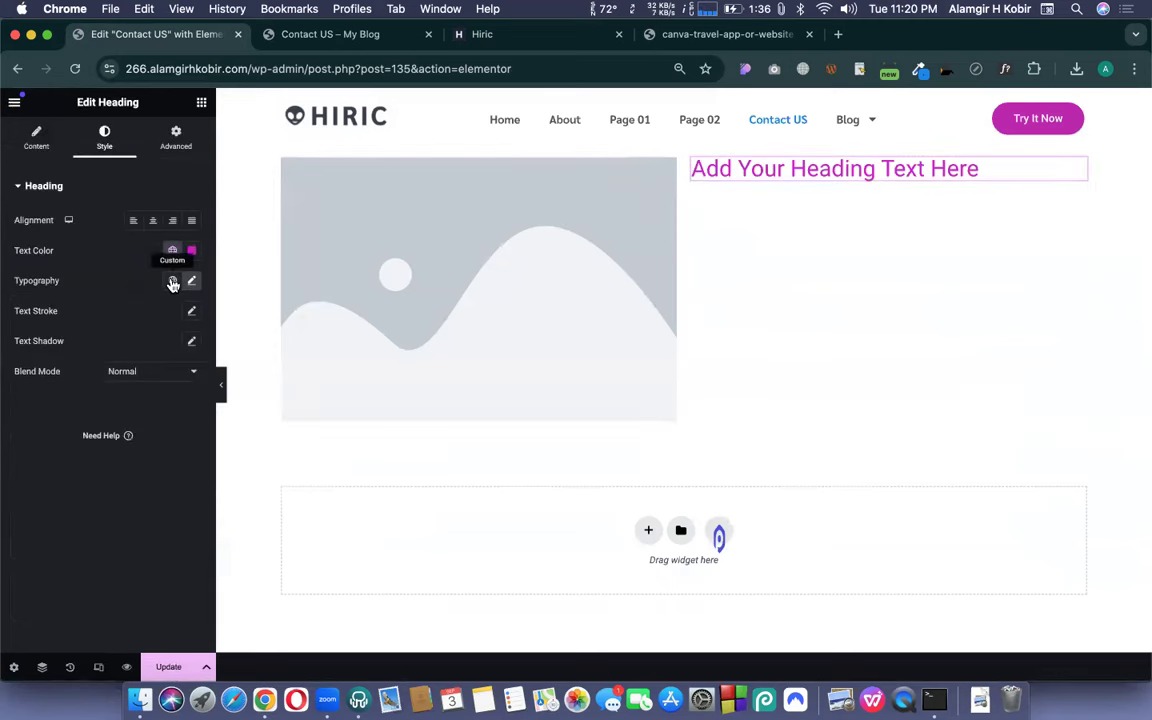
pyautogui.click(172, 281)
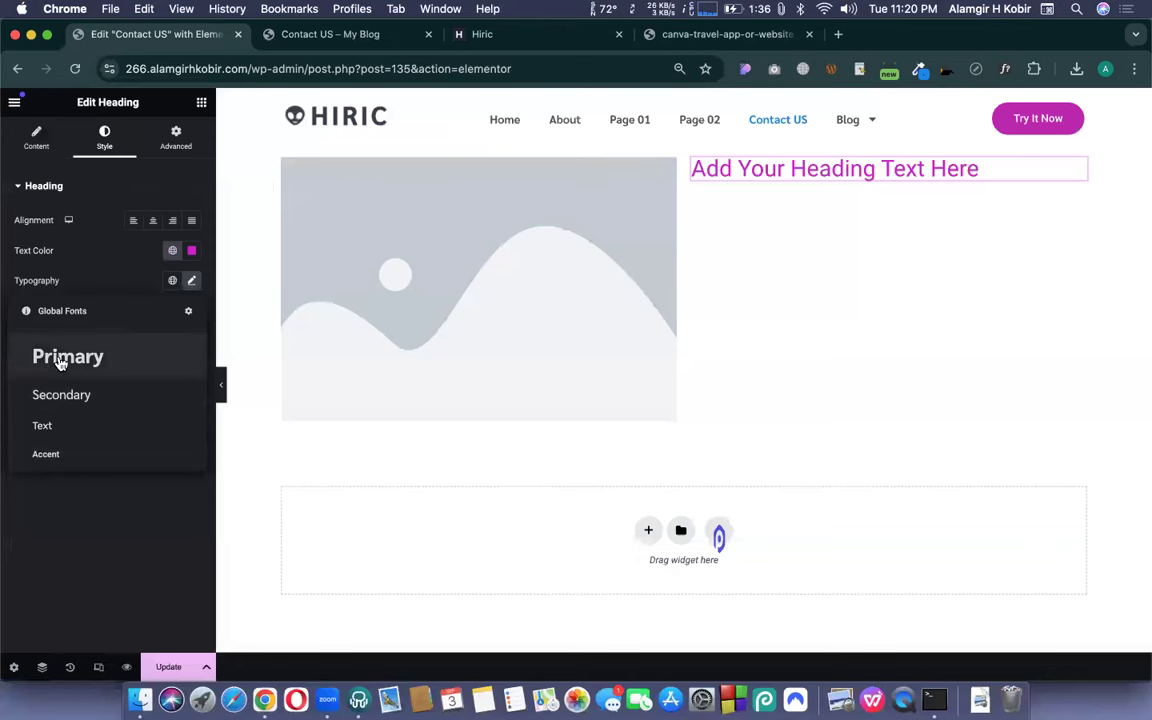
pyautogui.click(60, 360)
pyautogui.click(172, 281)
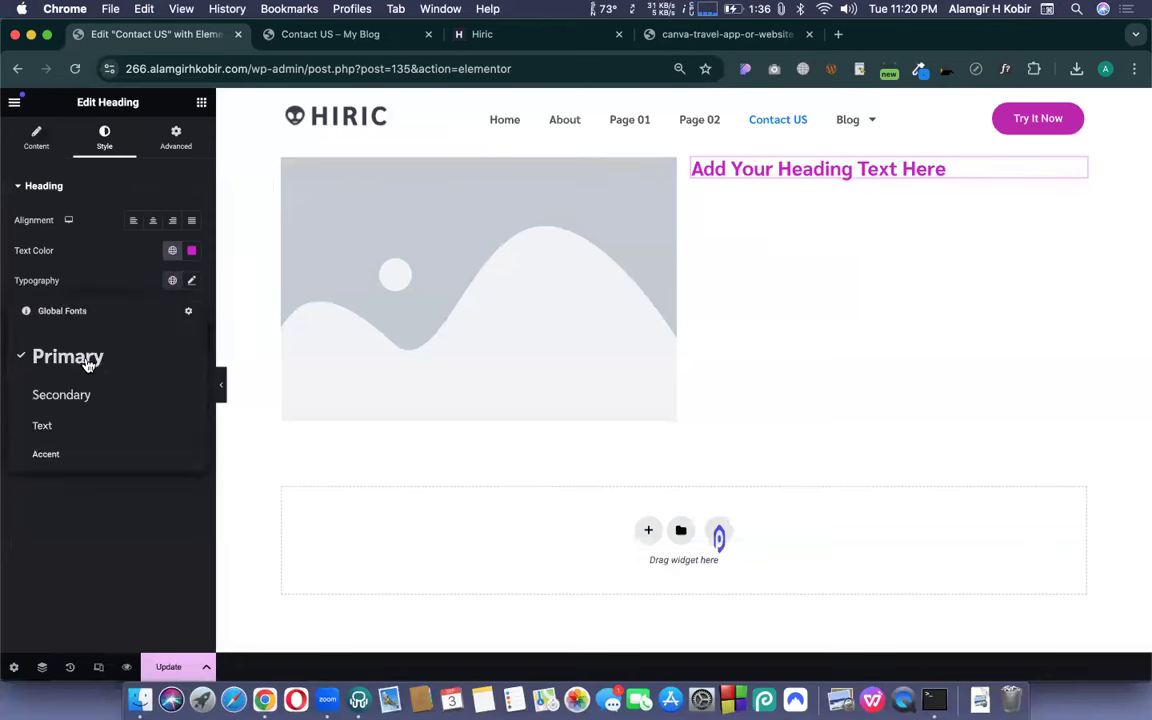
pyautogui.click(63, 396)
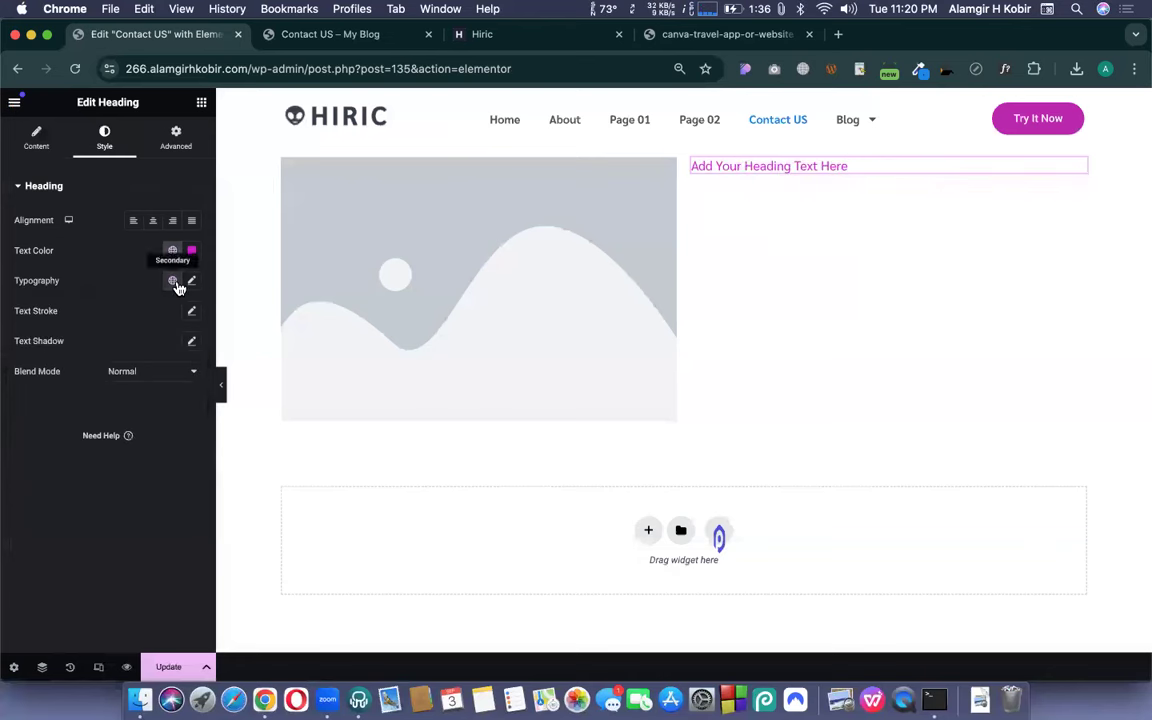
pyautogui.click(174, 283)
pyautogui.click(46, 428)
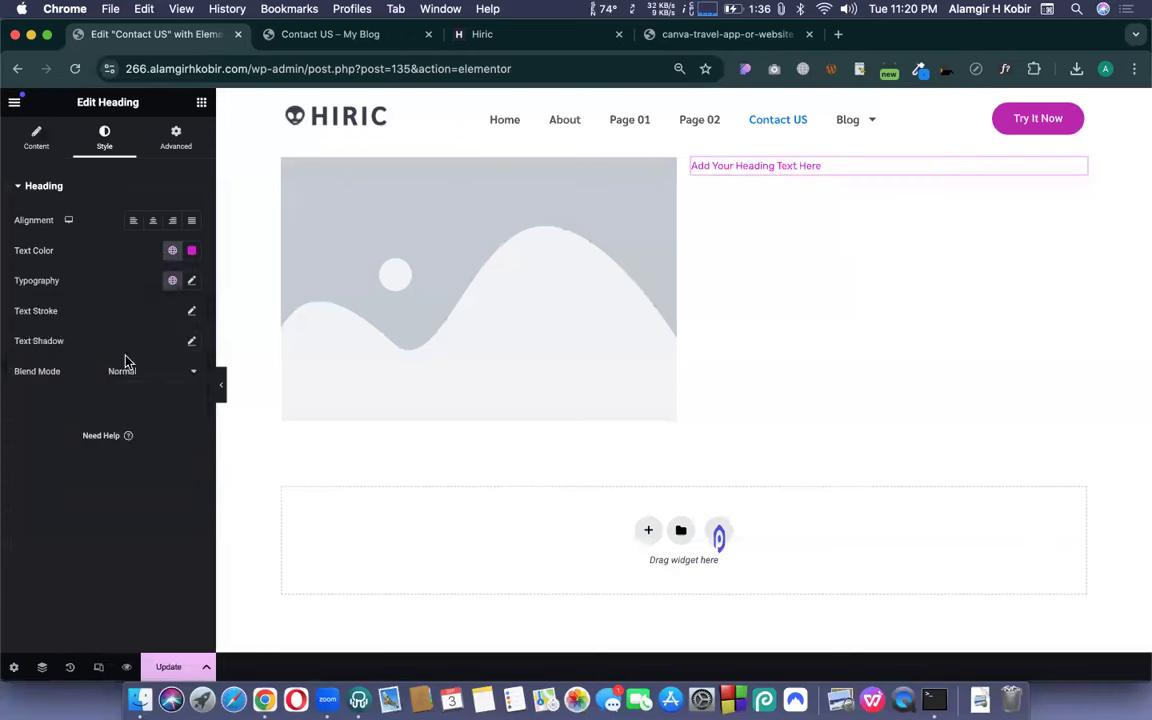
# - Settle on the Primary global font and confirm it is Sarabun 700 at 28 px
pyautogui.click(192, 283)
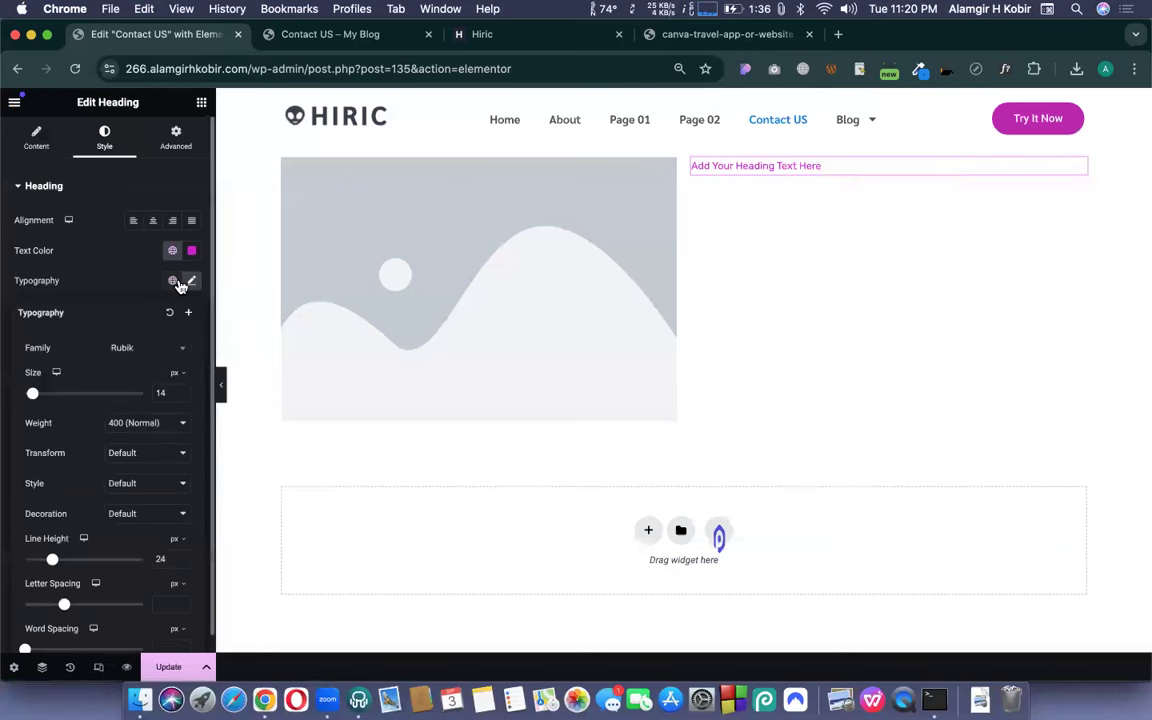
pyautogui.click(172, 281)
pyautogui.click(90, 360)
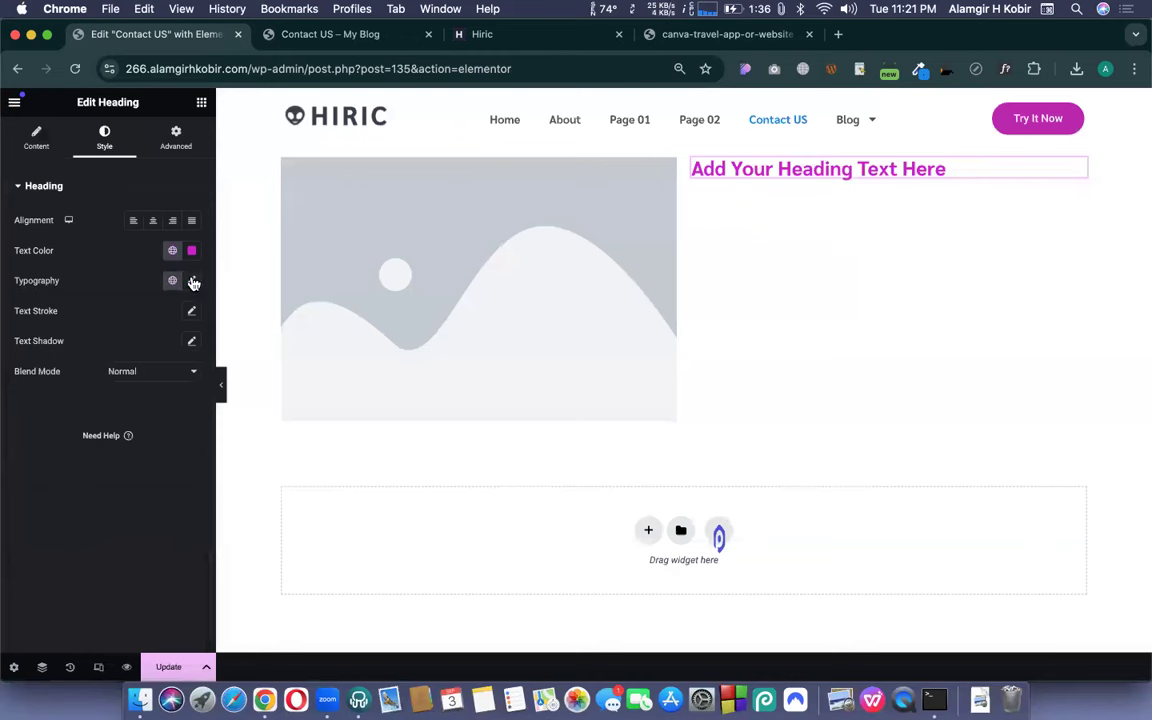
pyautogui.click(192, 281)
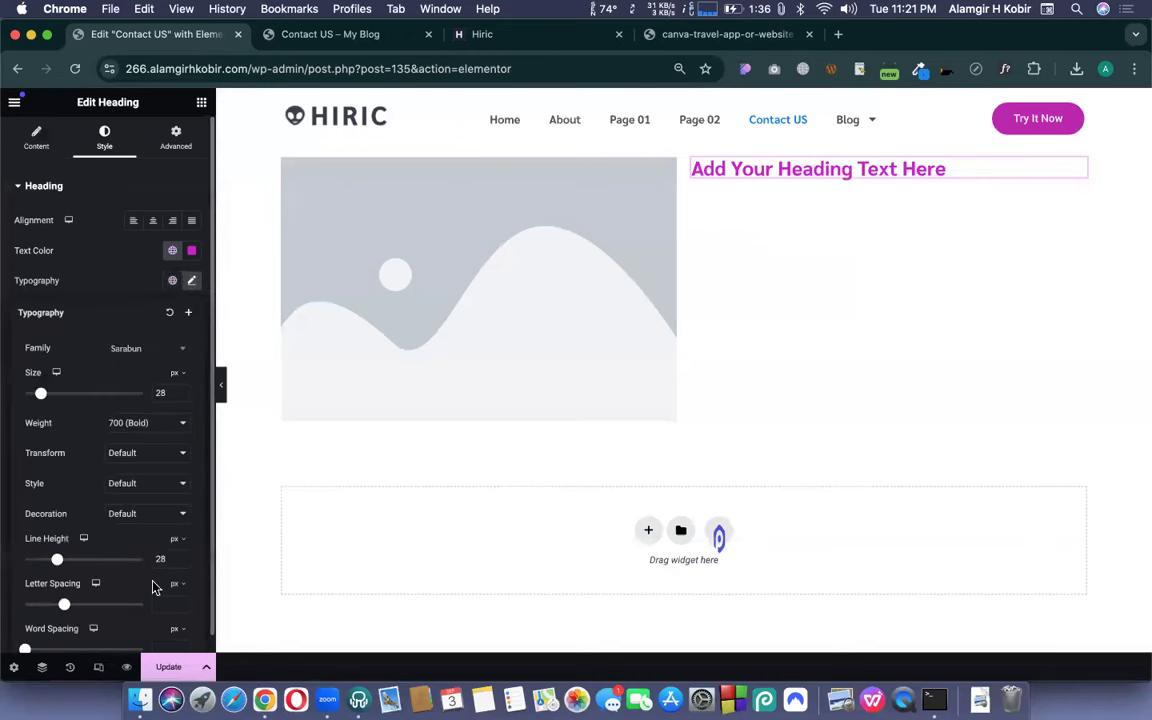
pyautogui.click(150, 261)
# - Set the heading text colour to the teal Primary global colour, #04ACC3
pyautogui.click(172, 250)
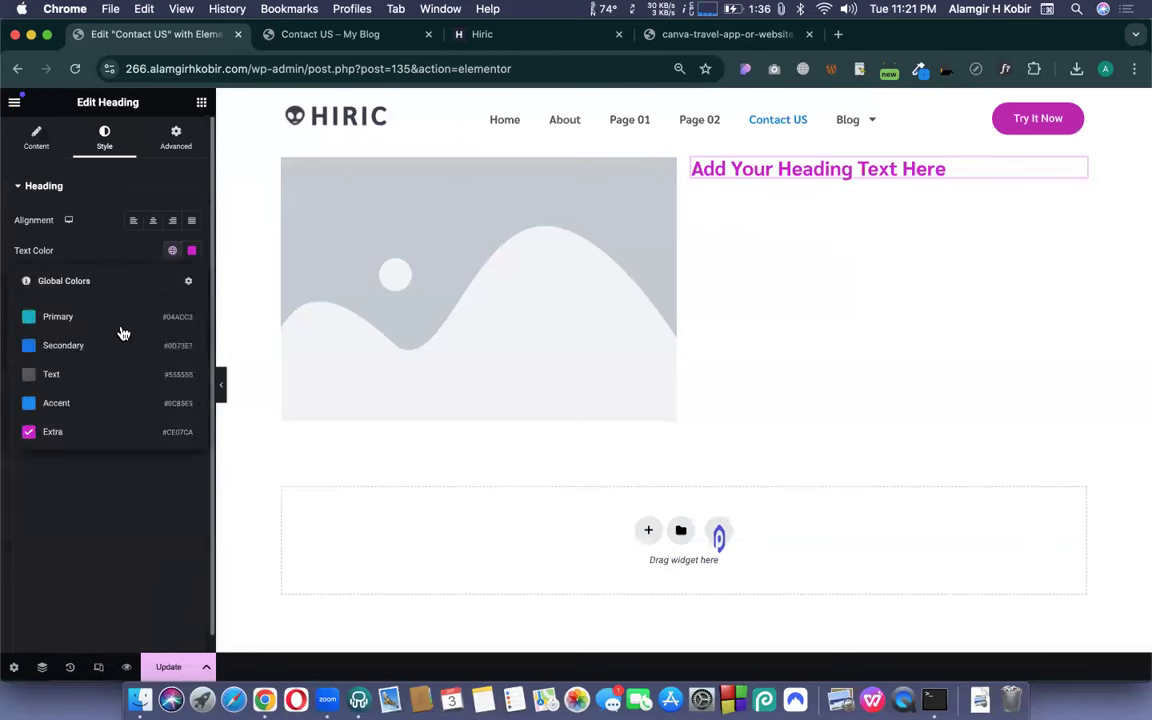
pyautogui.click(60, 318)
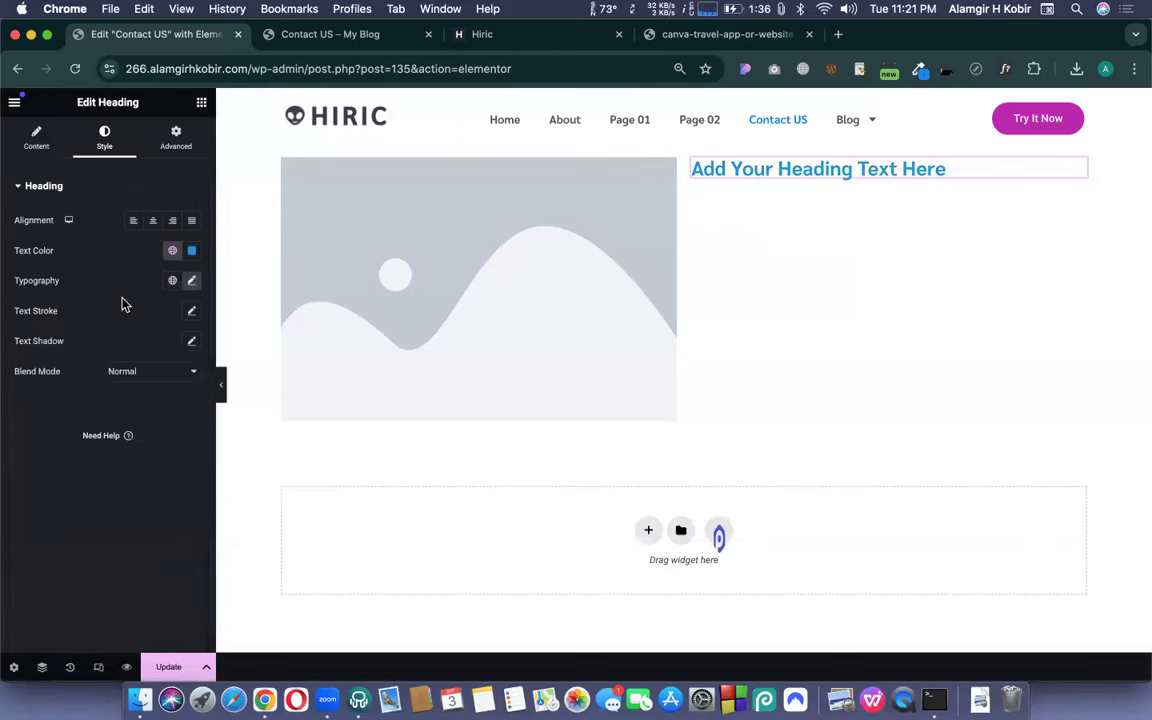
pyautogui.click(173, 251)
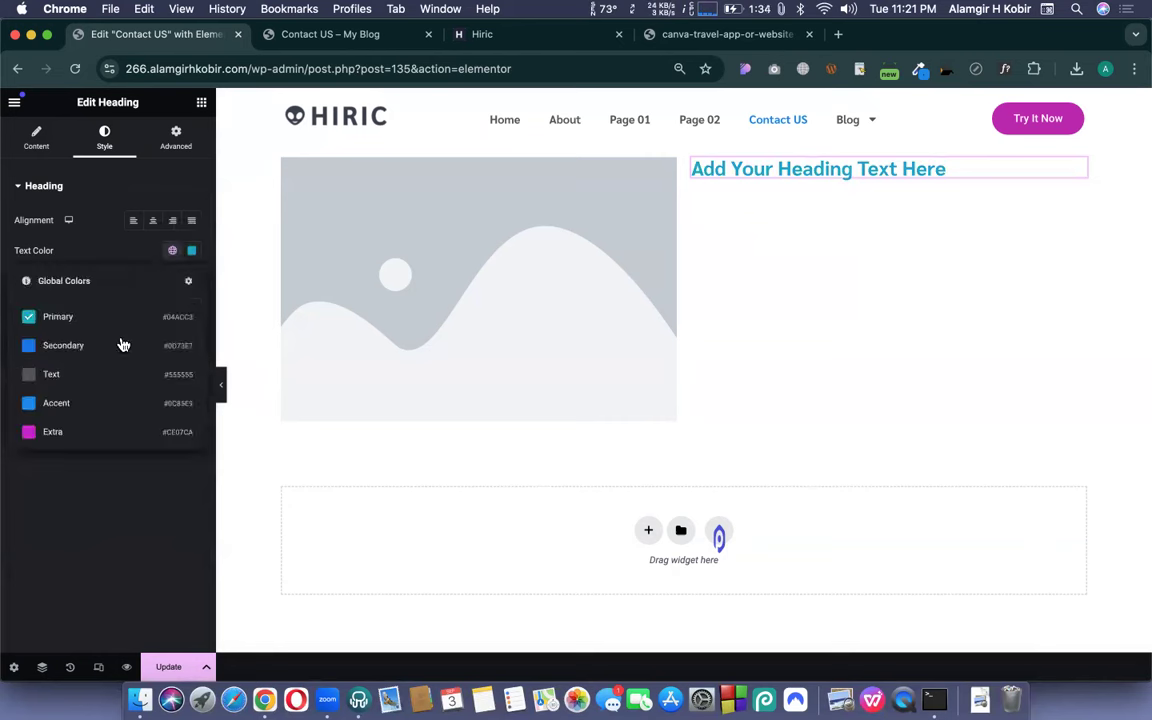
pyautogui.click(129, 247)
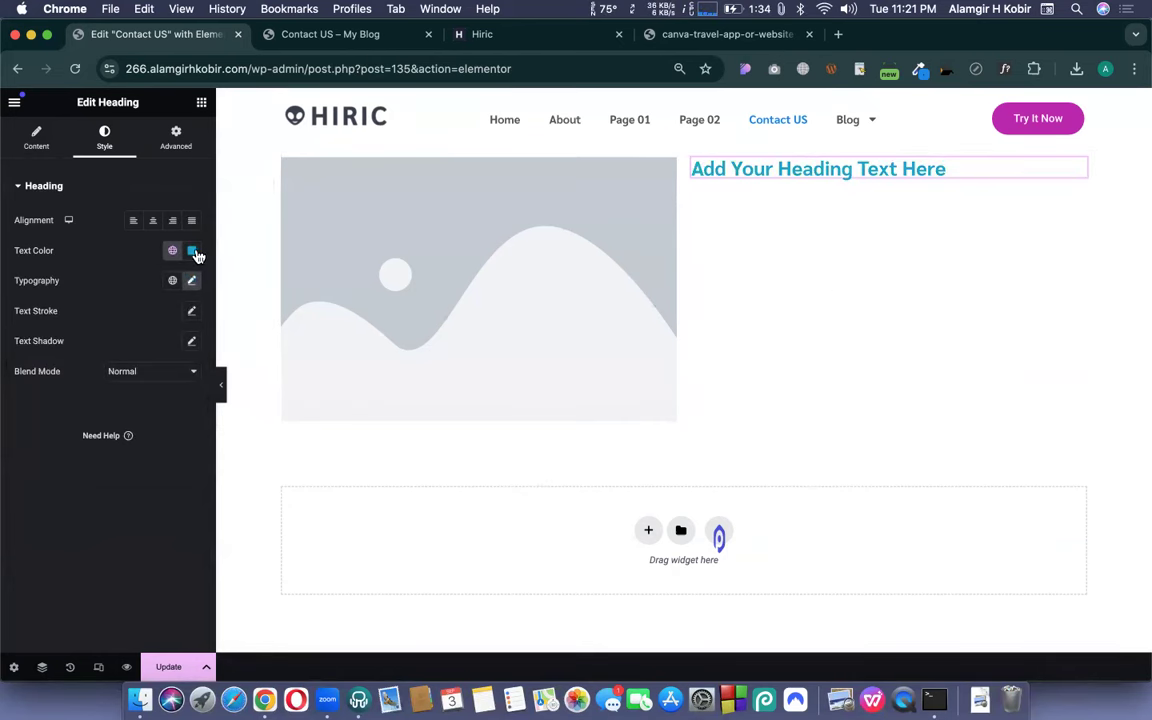
pyautogui.click(193, 253)
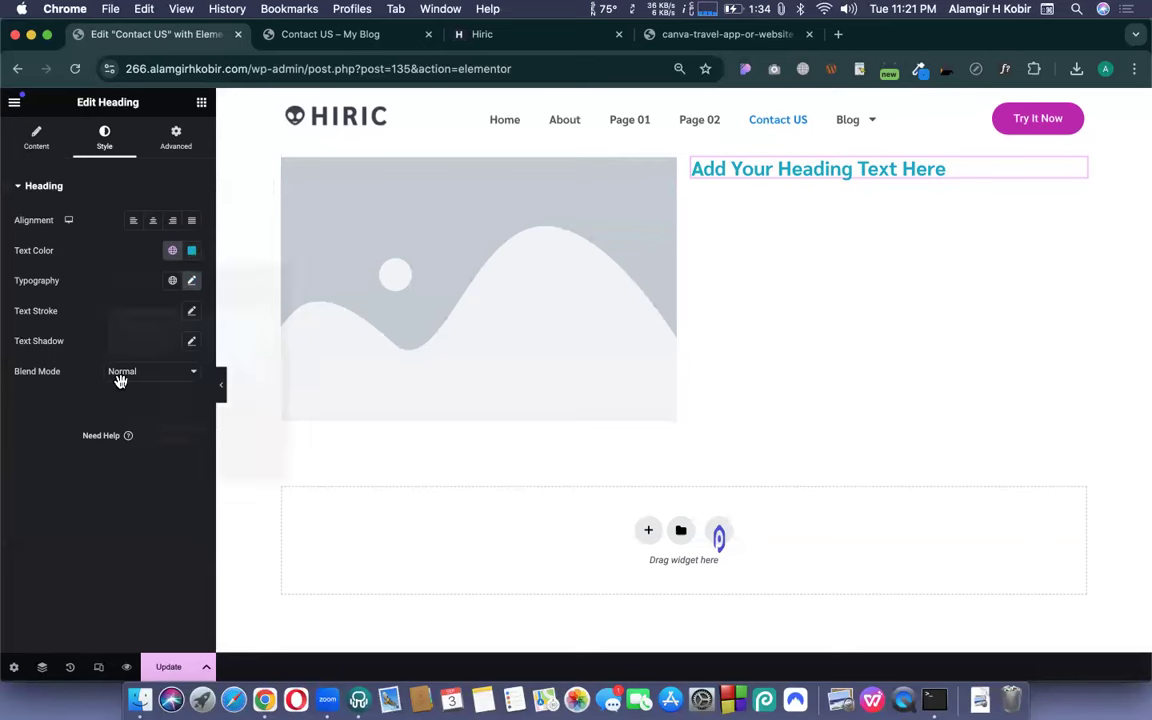
pyautogui.click(46, 283)
pyautogui.click(17, 104)
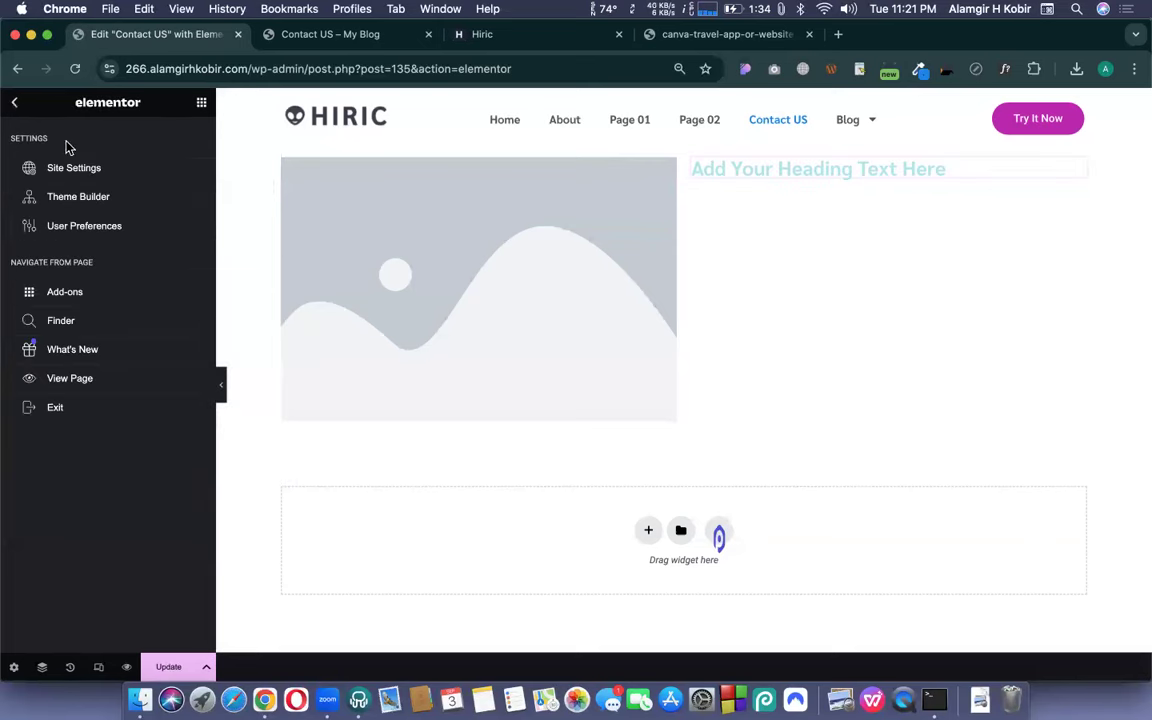
pyautogui.click(15, 106)
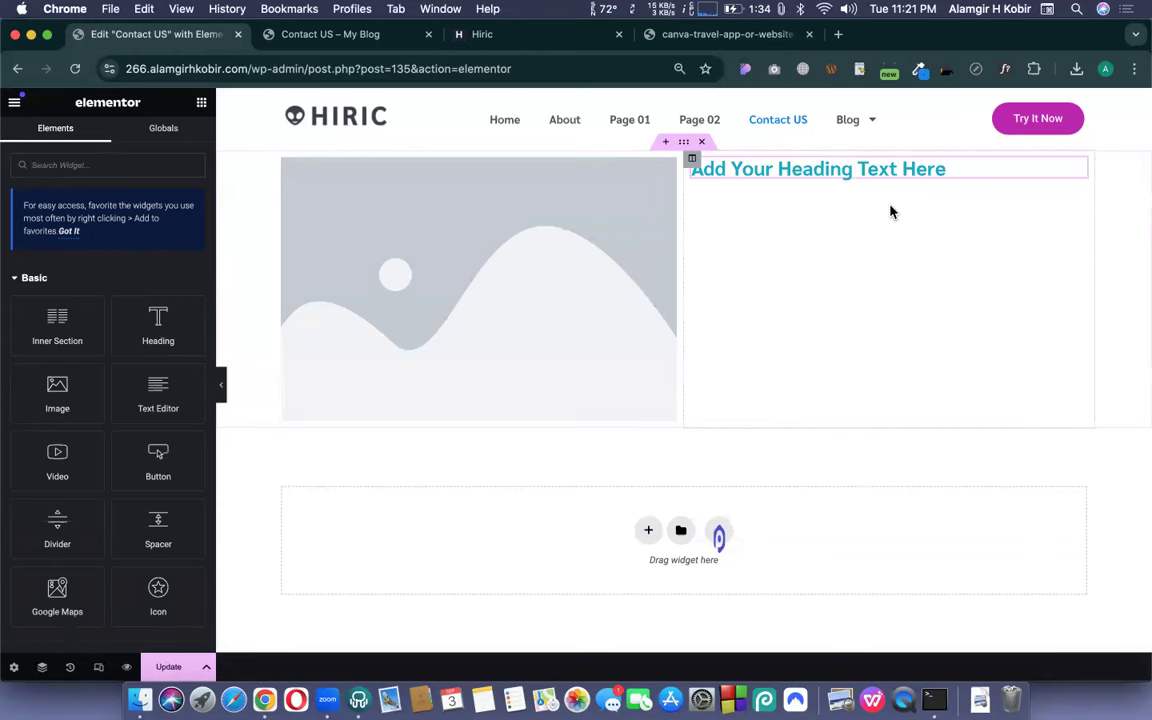
# - Replace the heading's placeholder text with 'Get to us'
pyautogui.click(858, 168)
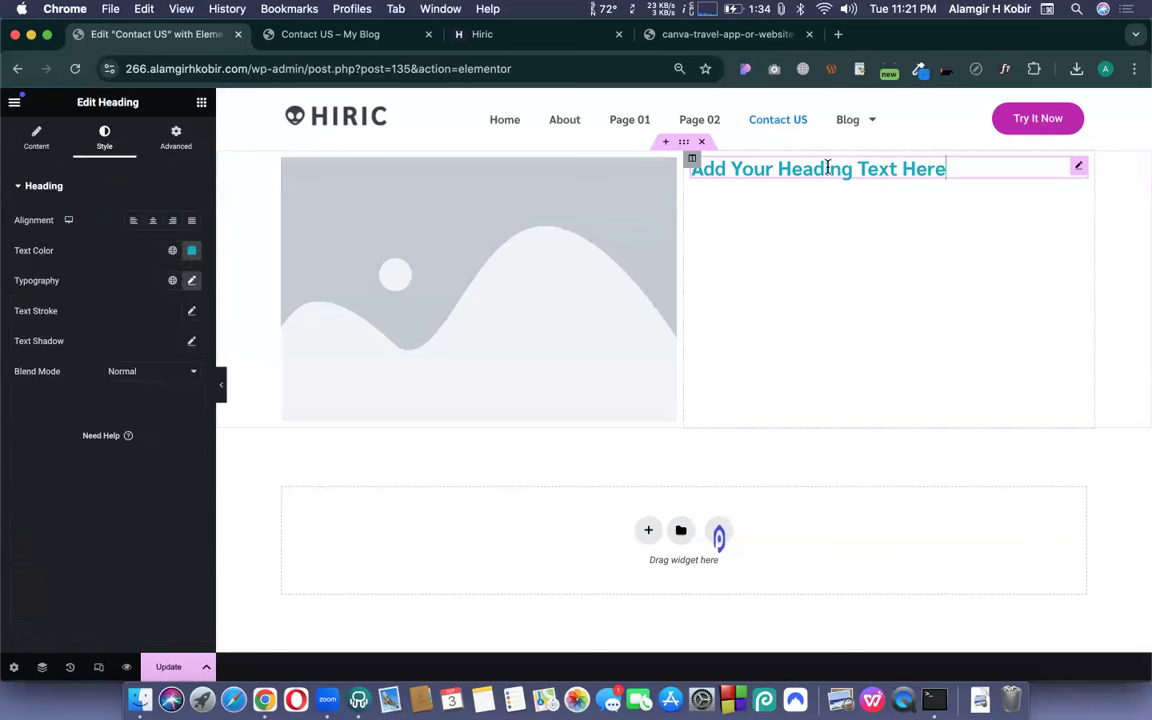
pyautogui.tripleClick(828, 168)
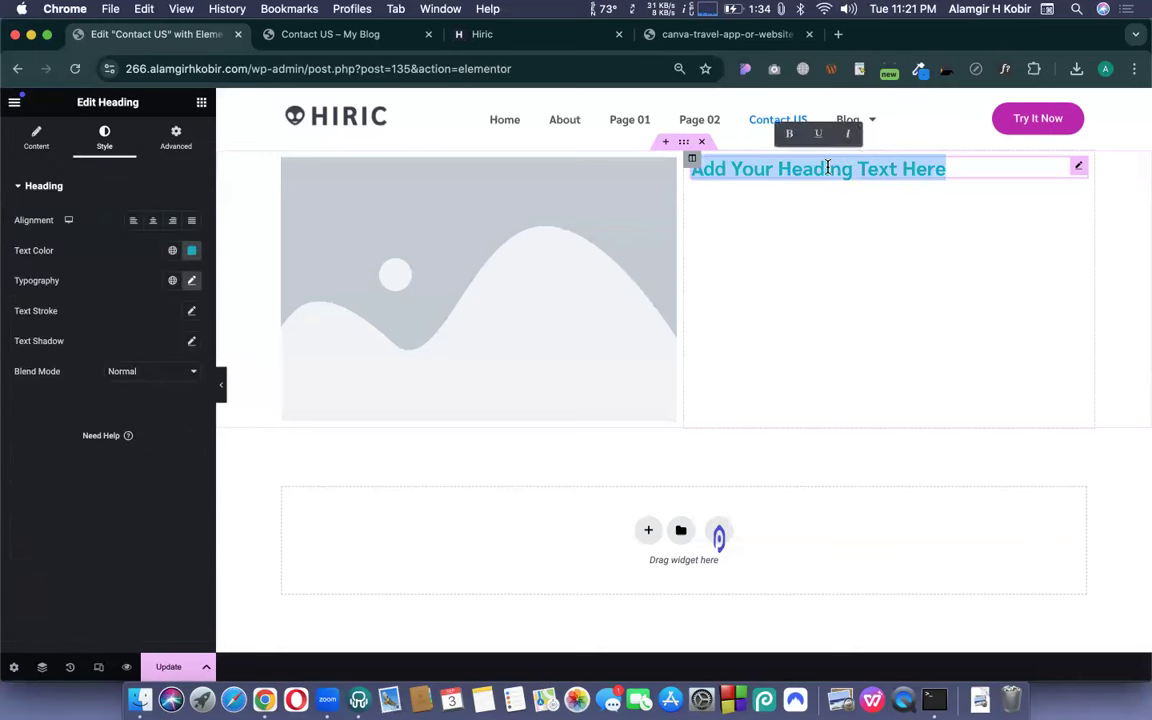
pyautogui.write('Get to s')
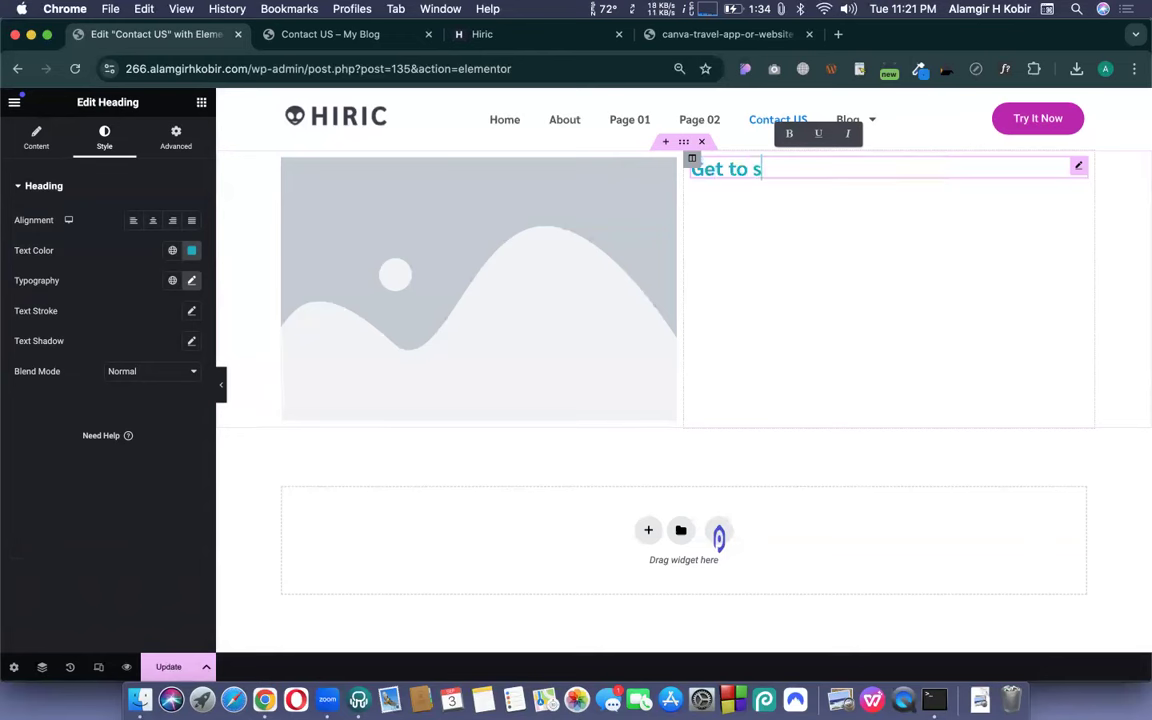
pyautogui.press('BackSpace')
pyautogui.write('us')
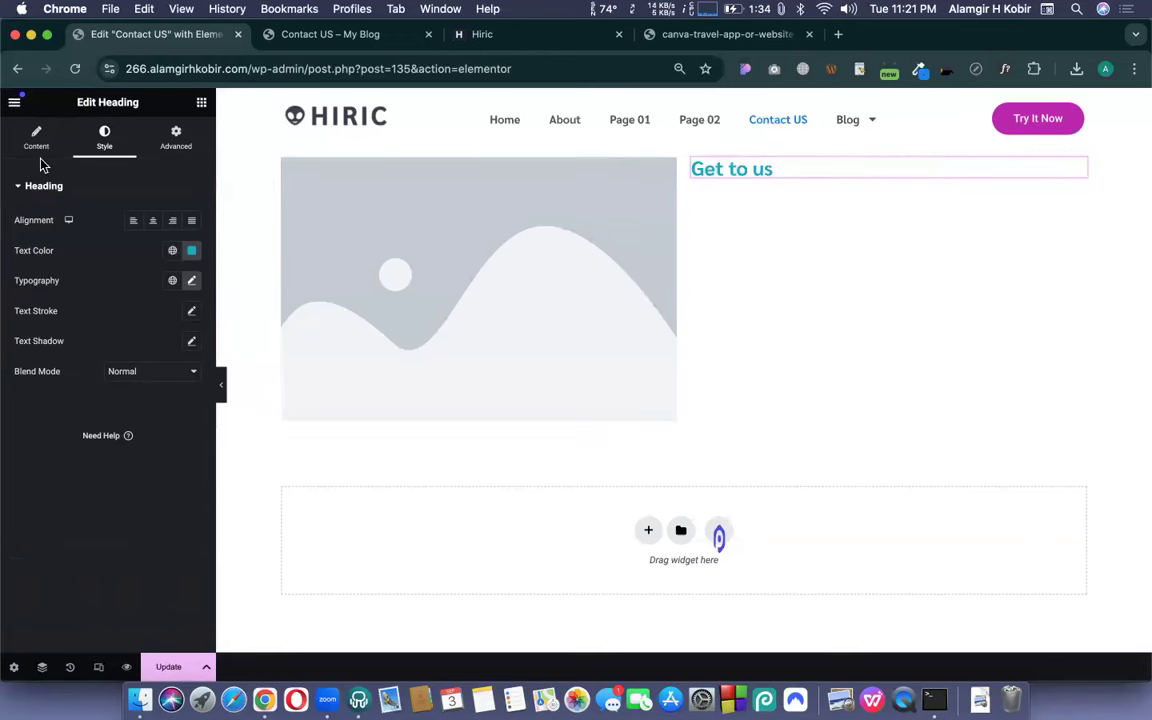
# - Drag a Form widget into the column under the 'Get to us' heading
pyautogui.click(199, 104)
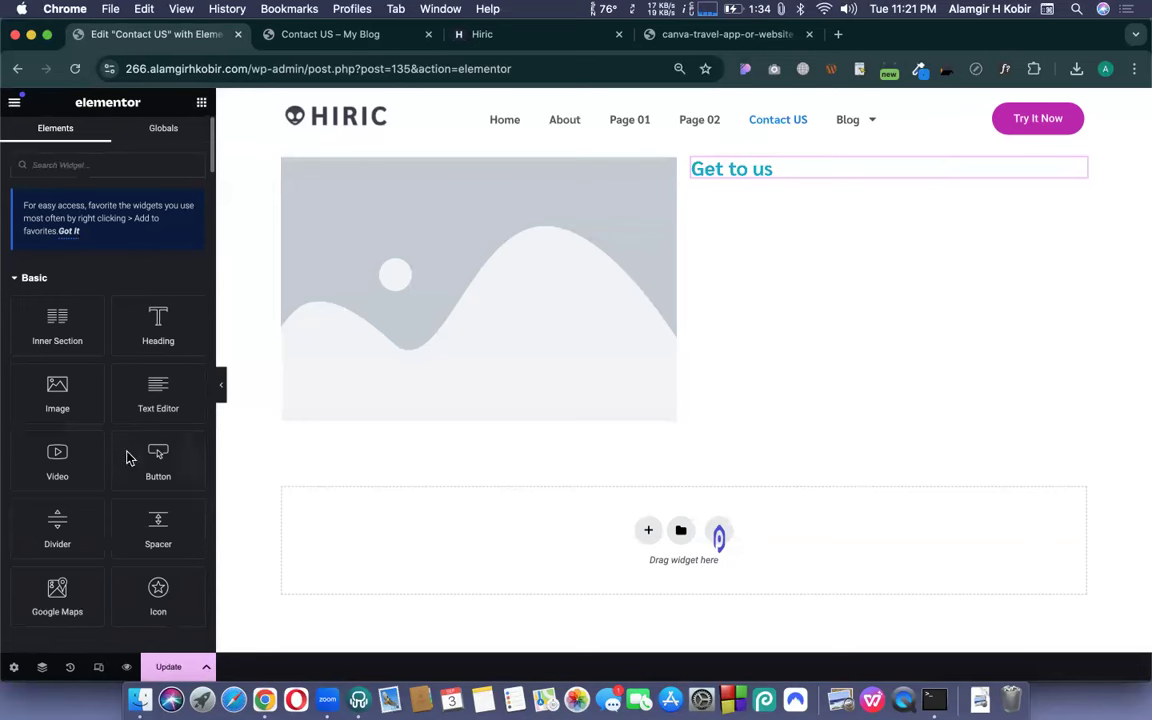
pyautogui.scroll(-8, 126, 458)
pyautogui.moveTo(143, 465); pyautogui.dragTo(730, 175)
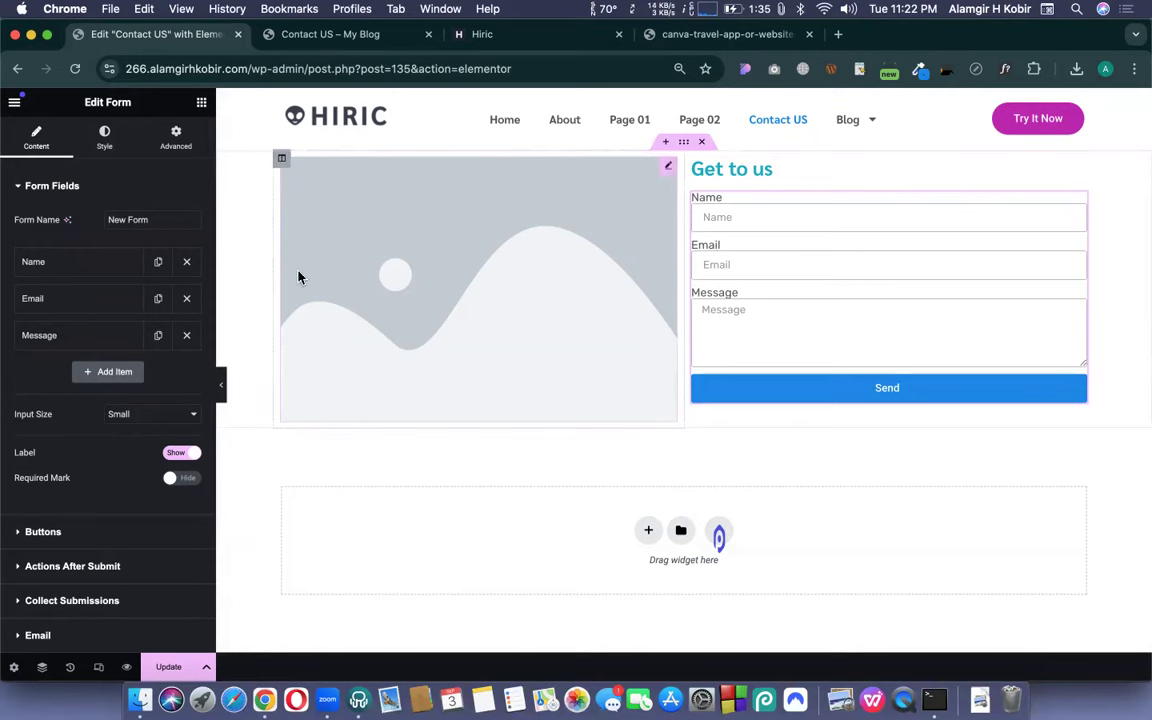
# - Select the form's default name 'New Form' in the Form Fields settings
pyautogui.scroll(-2, 290, 270)
pyautogui.scroll(2, 290, 270)
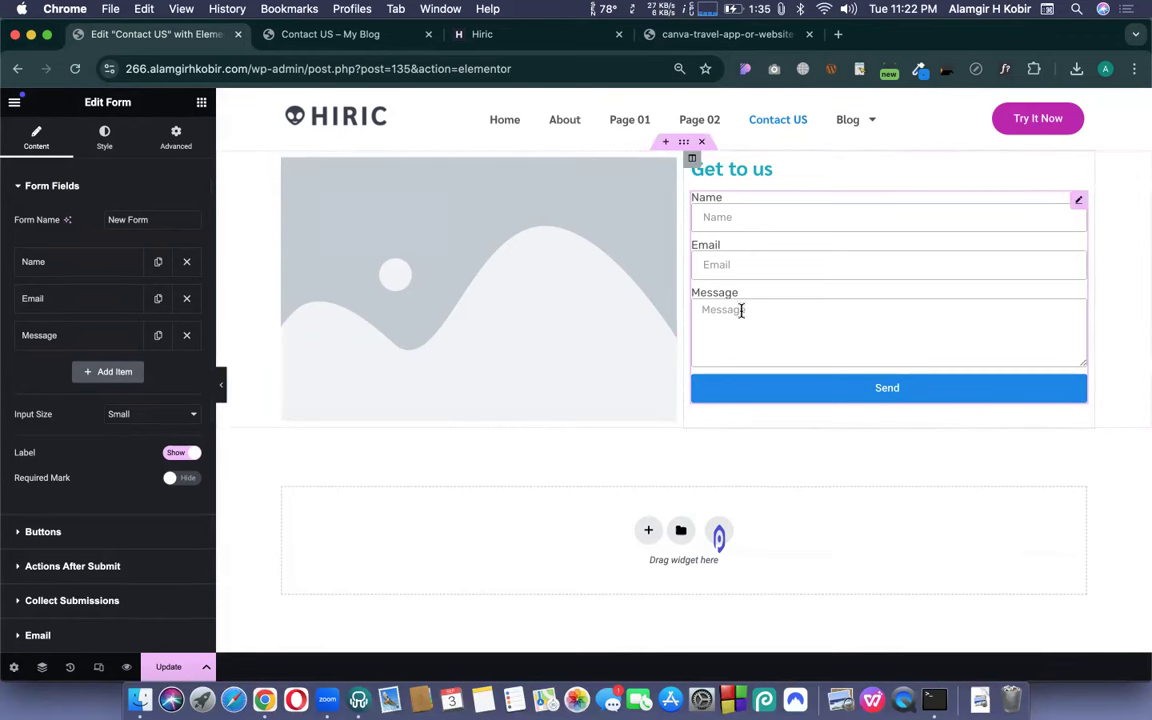
pyautogui.tripleClick(135, 222)
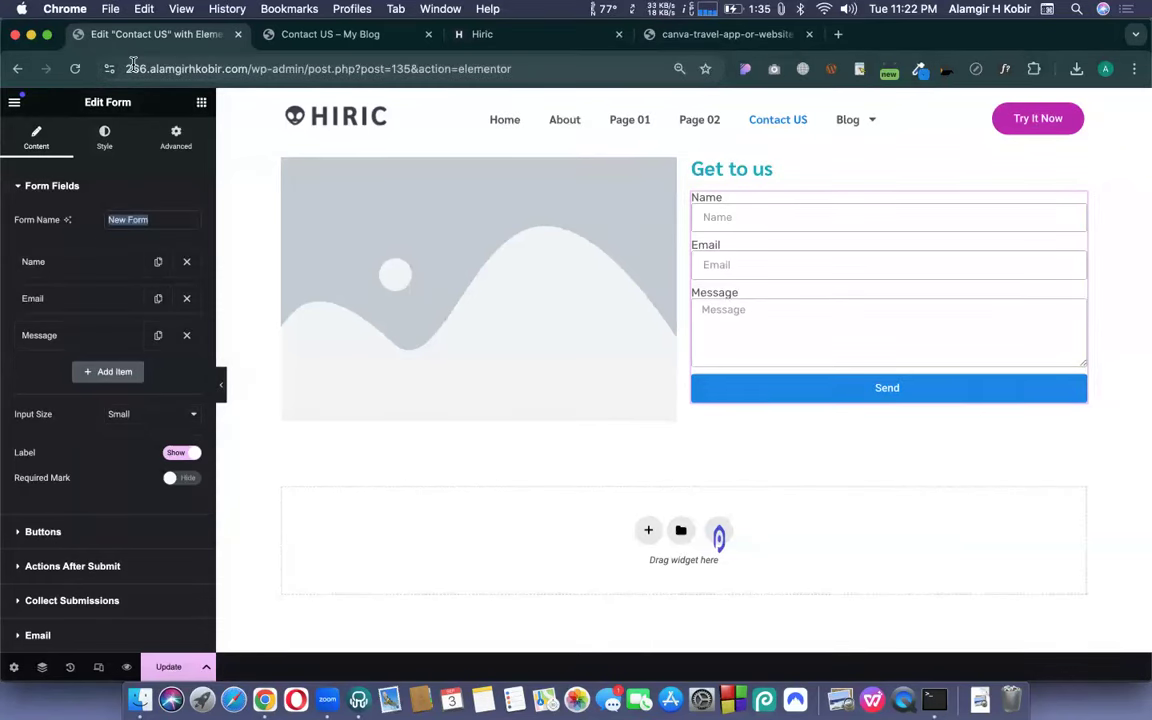
# - Rename the form to the site owner's name followed by 'Contact Form'
pyautogui.doubleClick(177, 68)
pyautogui.press('super+c')
pyautogui.click(130, 223)
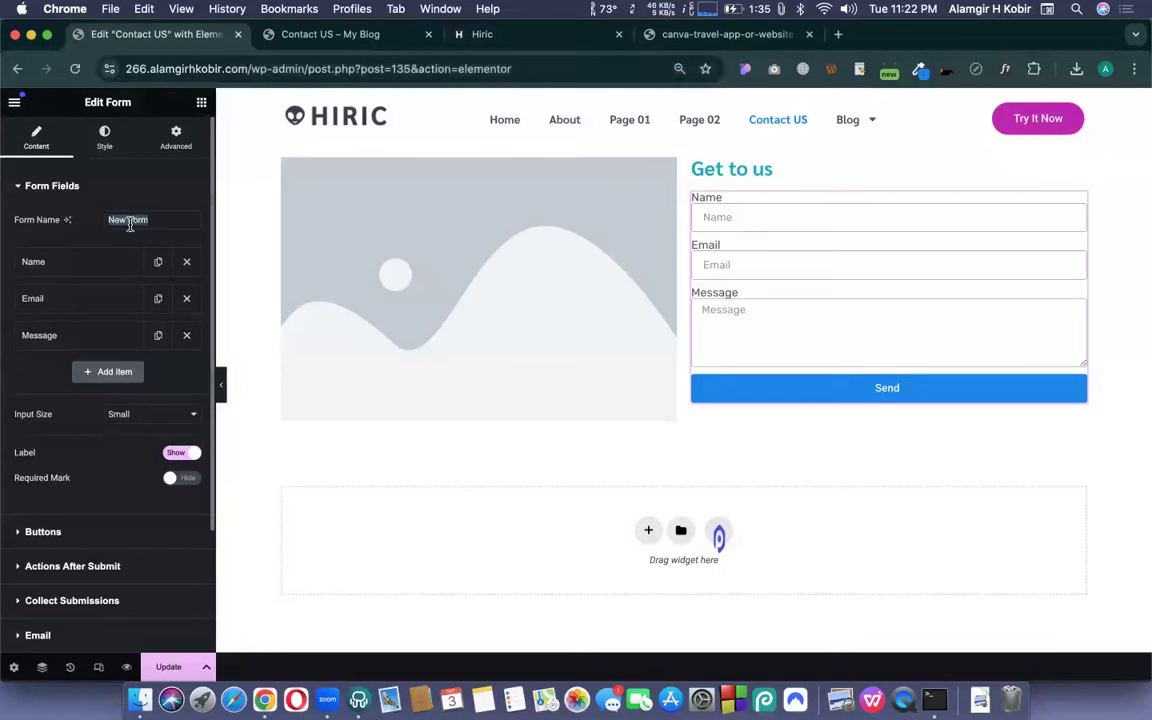
pyautogui.press('super+v')
pyautogui.write('Contact Form')
pyautogui.click(95, 232)
pyautogui.scroll(-1, 144, 254)
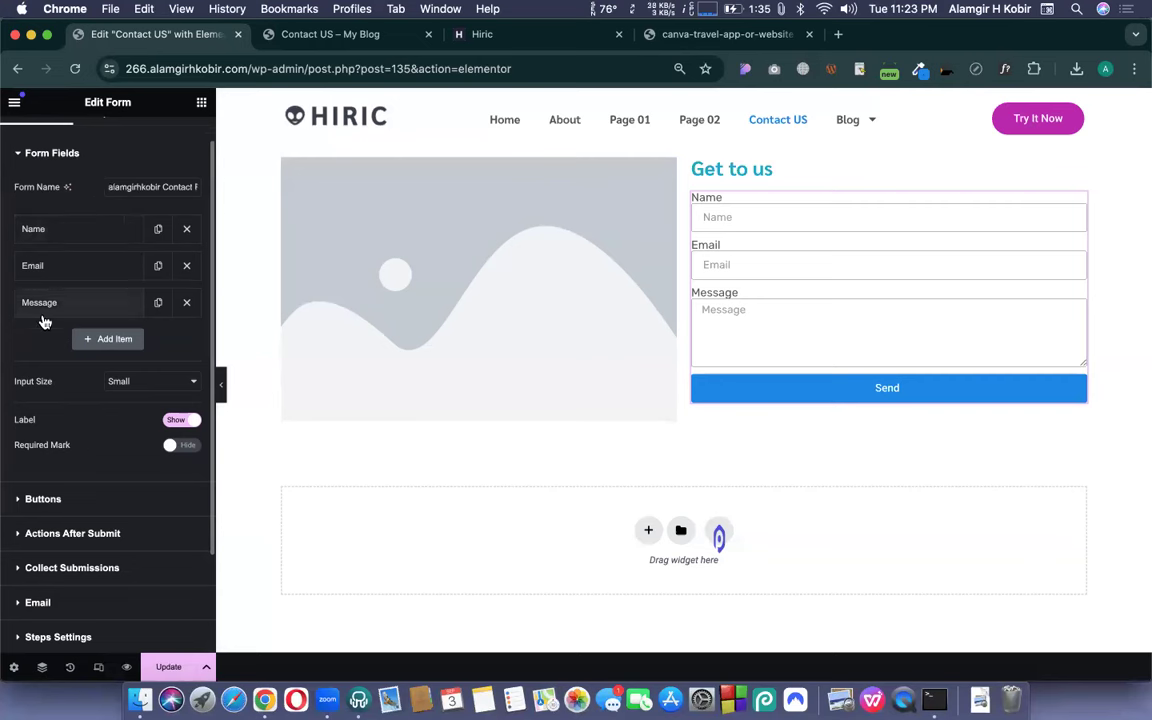
pyautogui.scroll(-1, 44, 318)
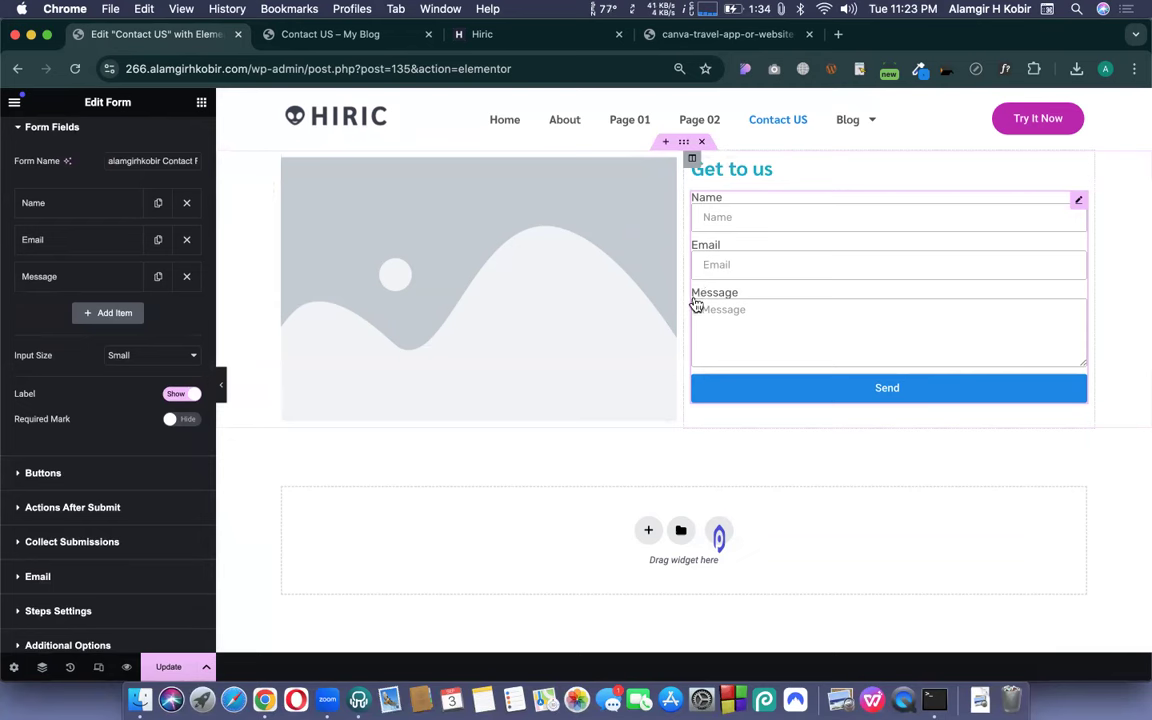
# - Hide the form's field labels, set Input Size to Medium, and expand the Name field
pyautogui.click(172, 394)
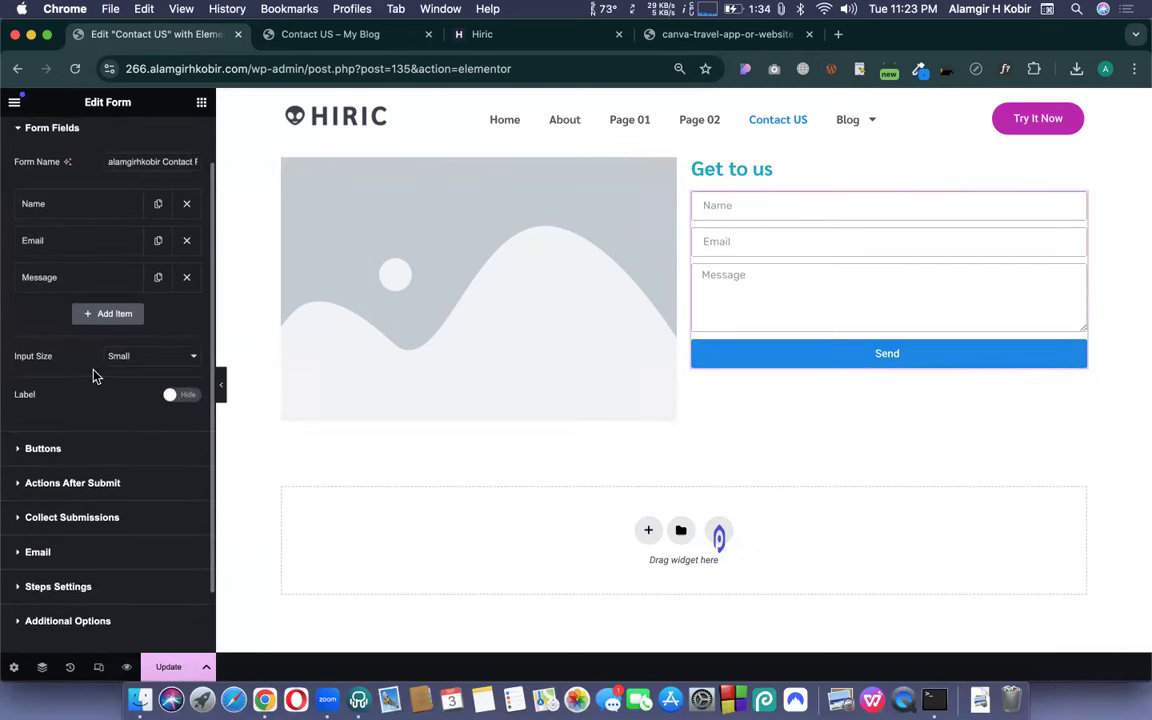
pyautogui.scroll(1, 110, 378)
pyautogui.click(127, 375)
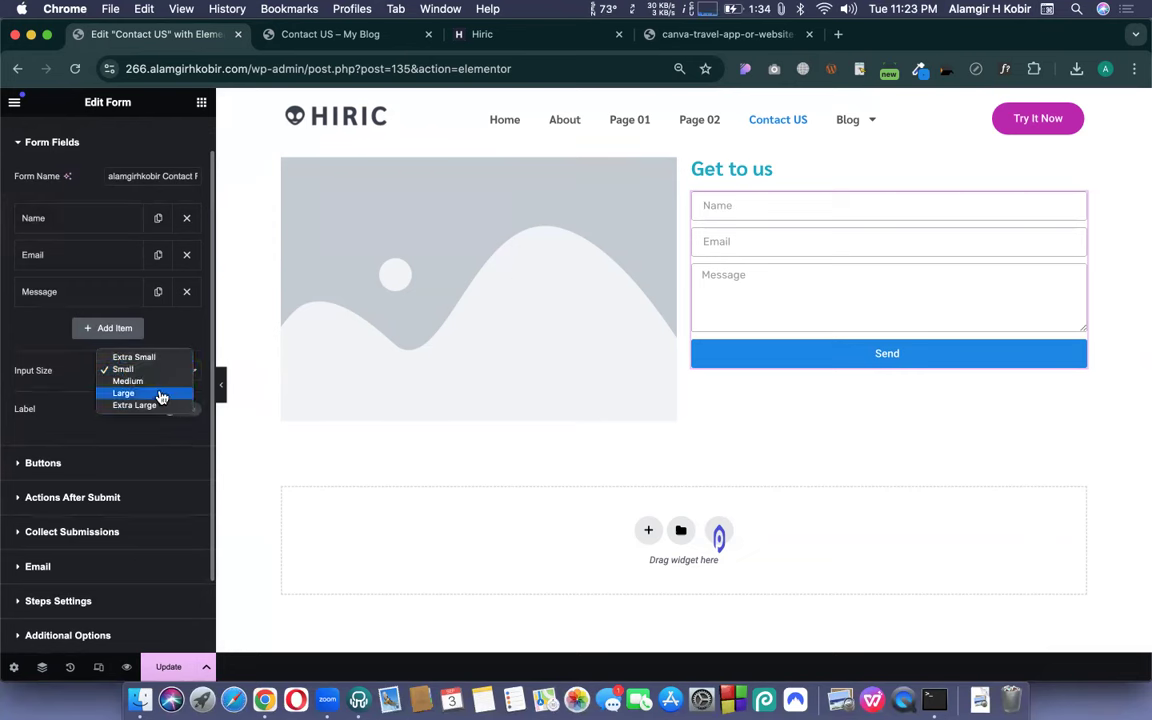
pyautogui.click(133, 382)
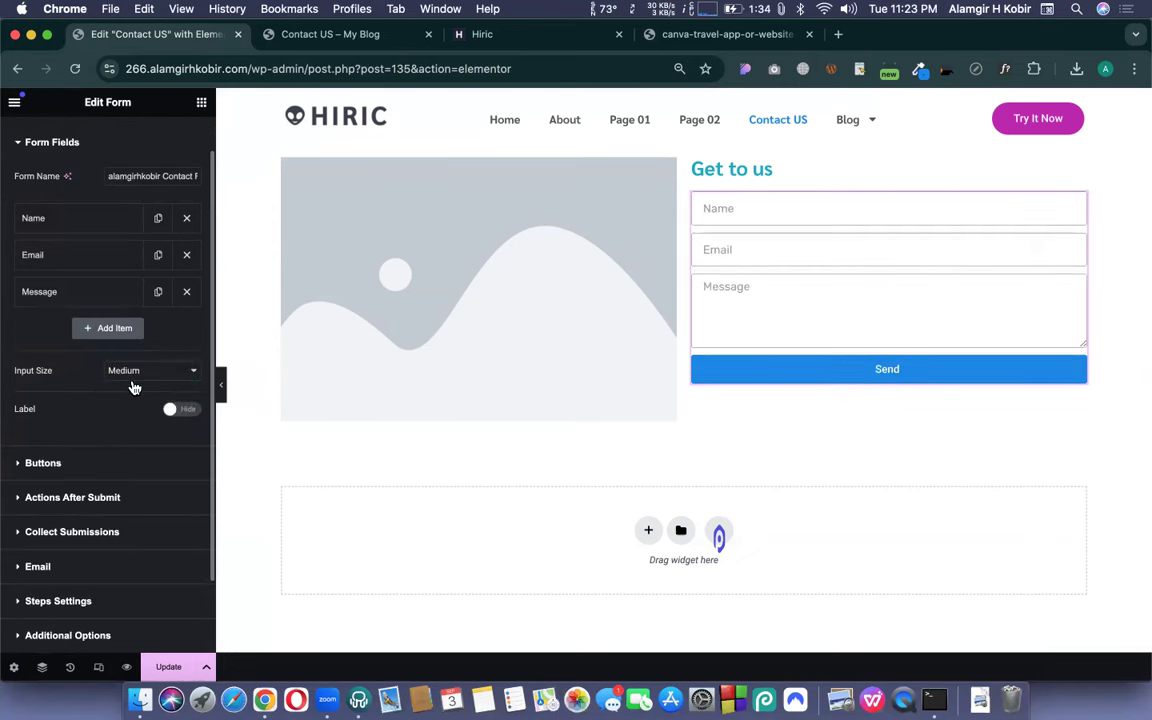
pyautogui.scroll(2, 75, 380)
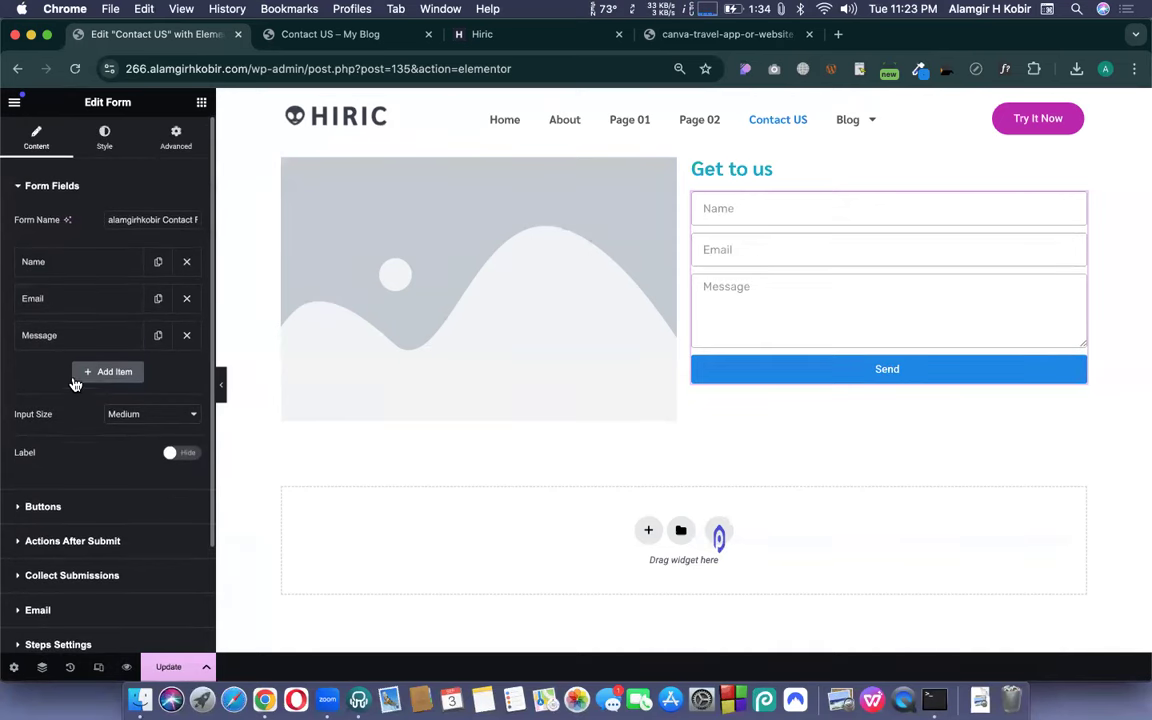
pyautogui.click(52, 263)
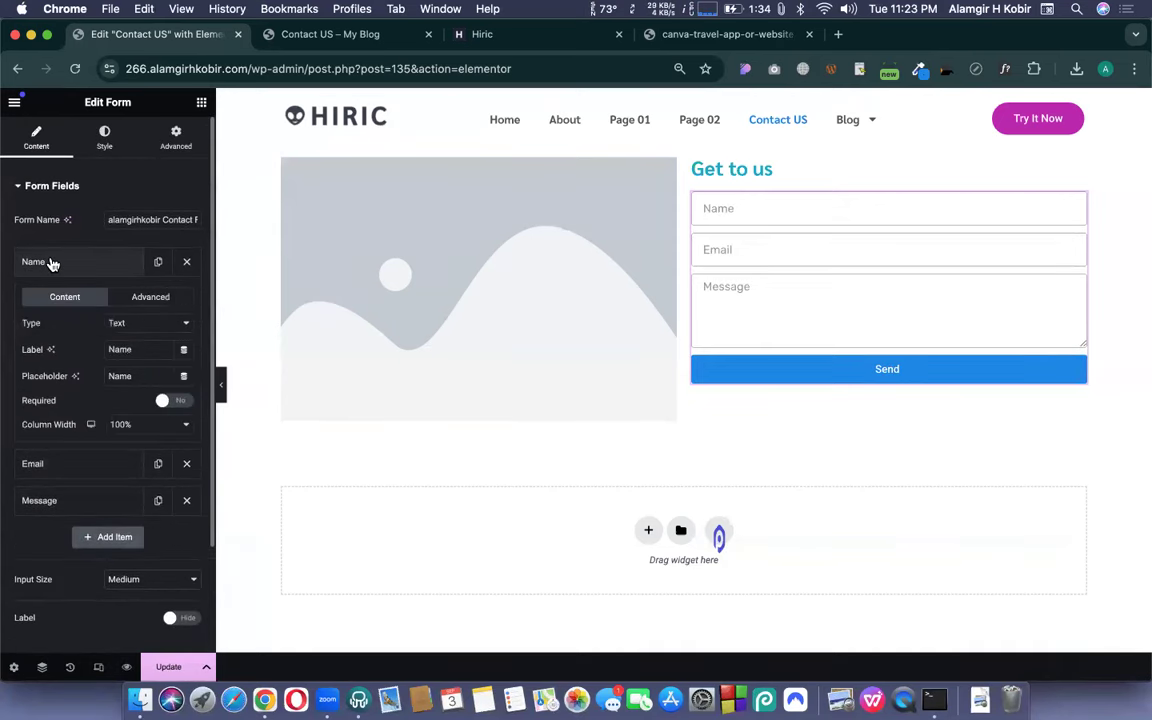
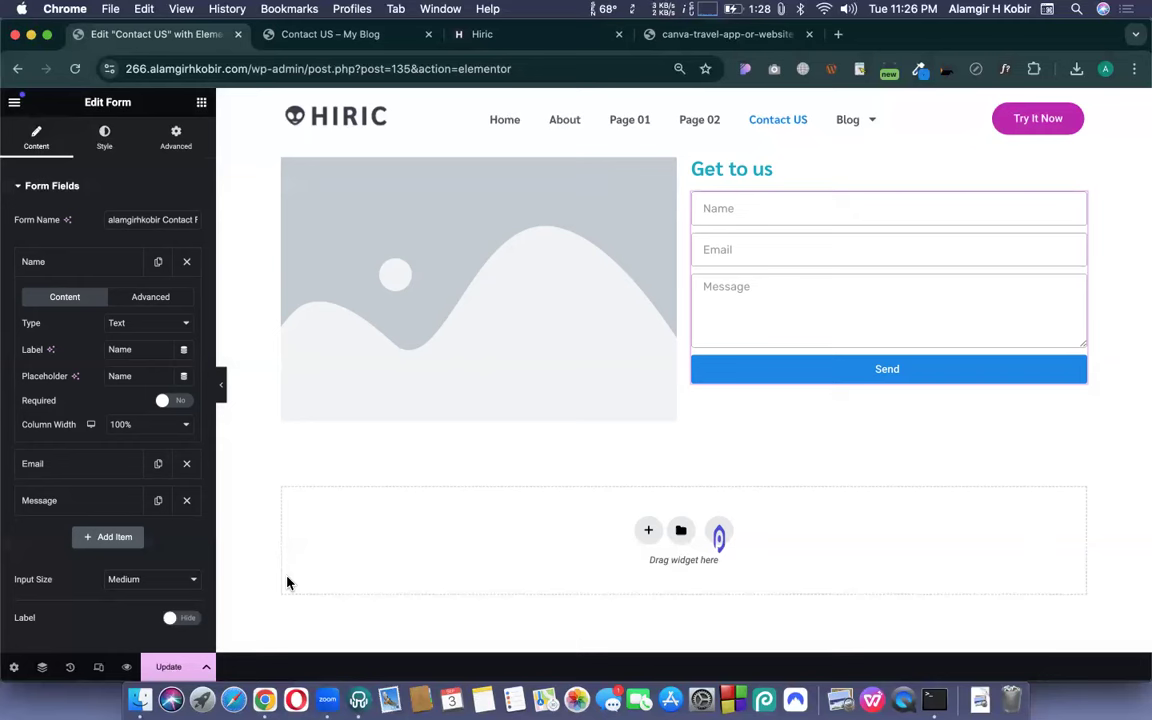
# - Change the Name field's placeholder to 'Your Name' and test it in the preview
pyautogui.moveTo(125, 340); pyautogui.dragTo(140, 347)
pyautogui.click(140, 347)
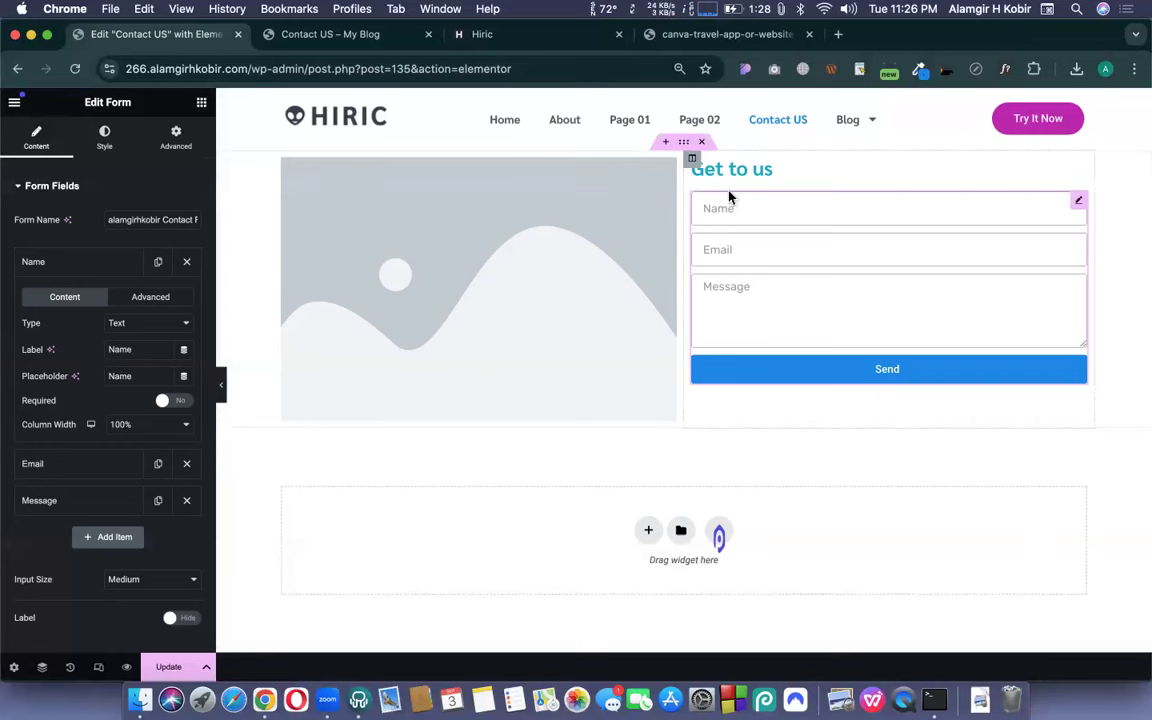
pyautogui.doubleClick(119, 347)
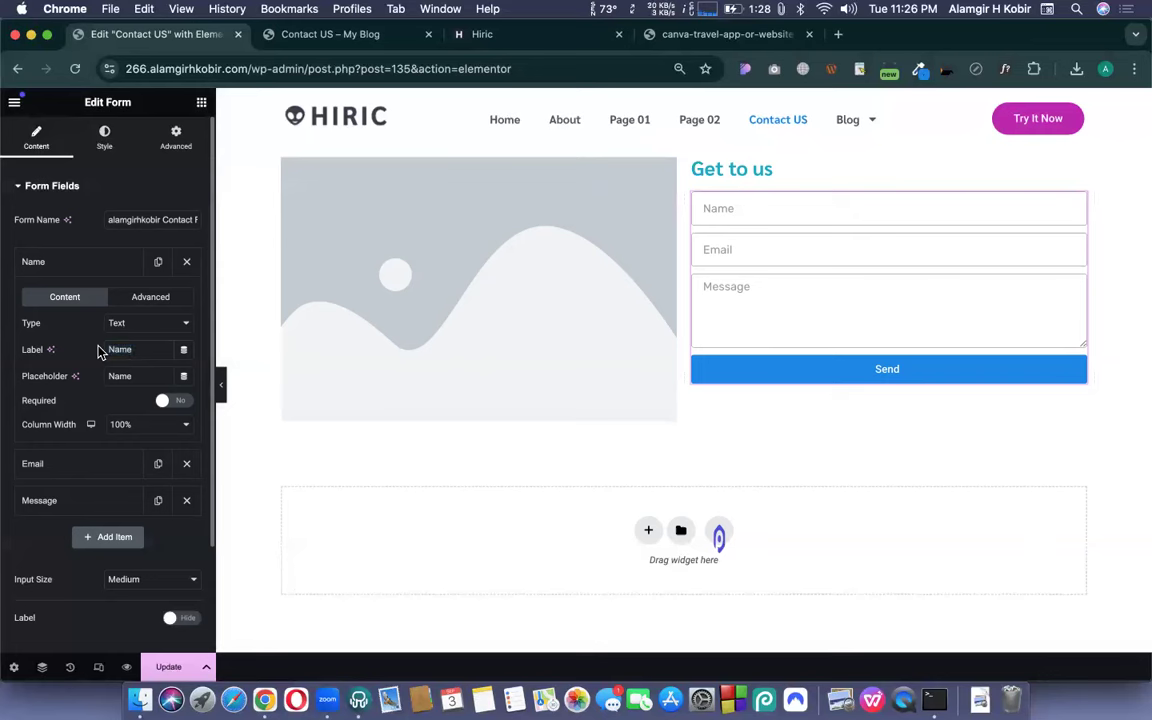
pyautogui.doubleClick(124, 342)
pyautogui.doubleClick(120, 376)
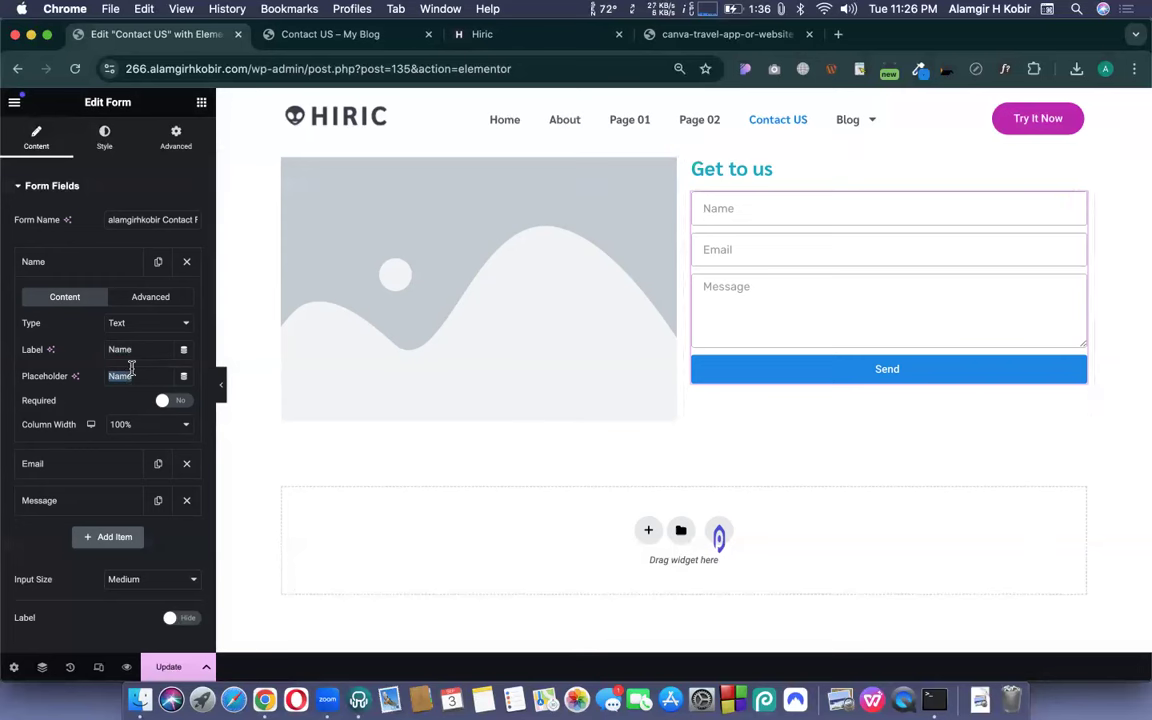
pyautogui.write('Your Name')
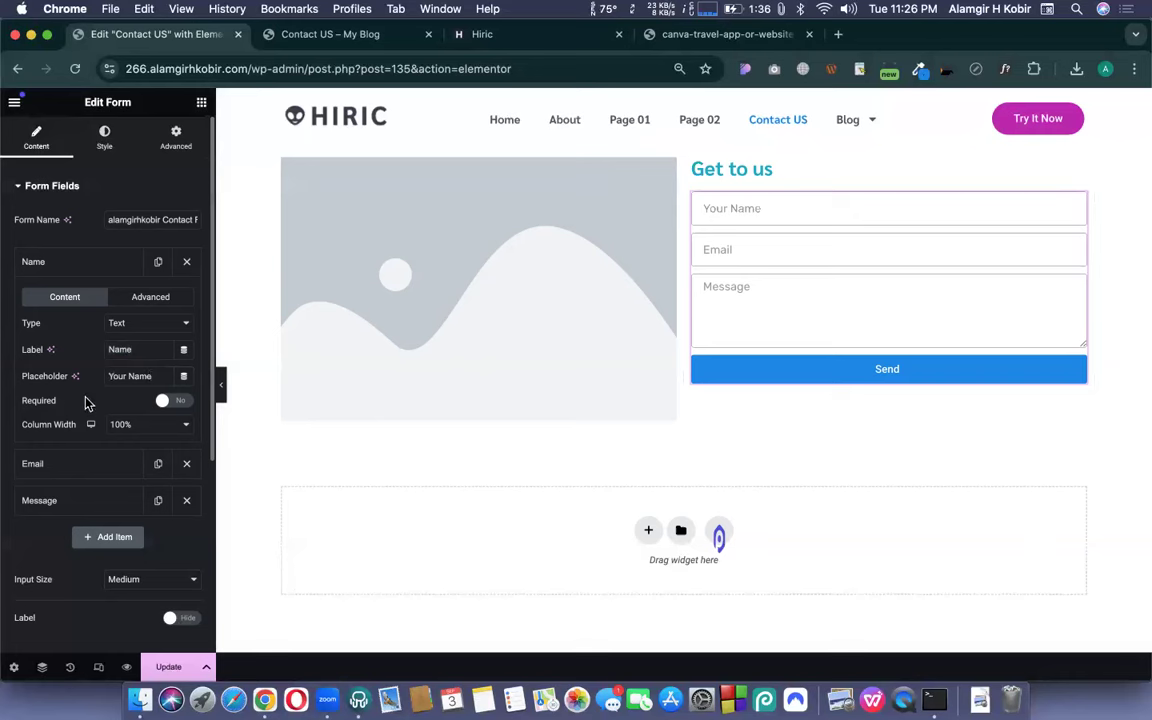
pyautogui.click(761, 216)
pyautogui.write('sfsd')
pyautogui.press('BackSpace')
pyautogui.press('BackSpace')
pyautogui.press('BackSpace')
pyautogui.press('BackSpace')
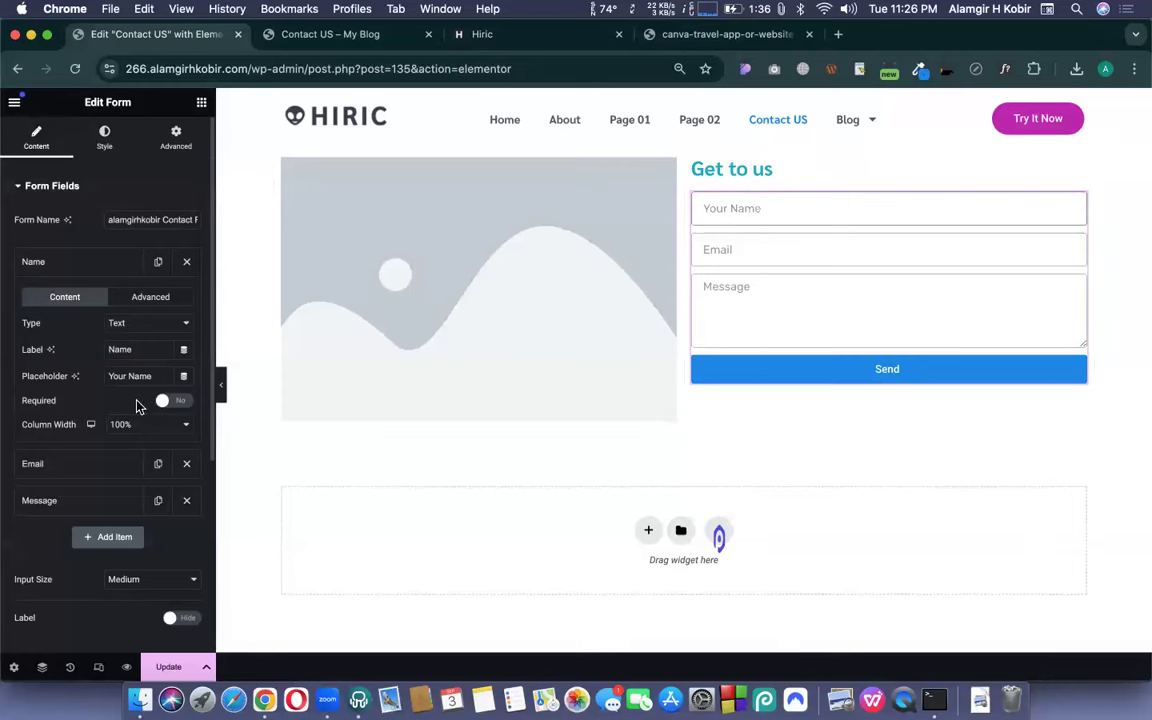
# - Make the Name field required and collapse its settings
pyautogui.scroll(-1, 120, 400)
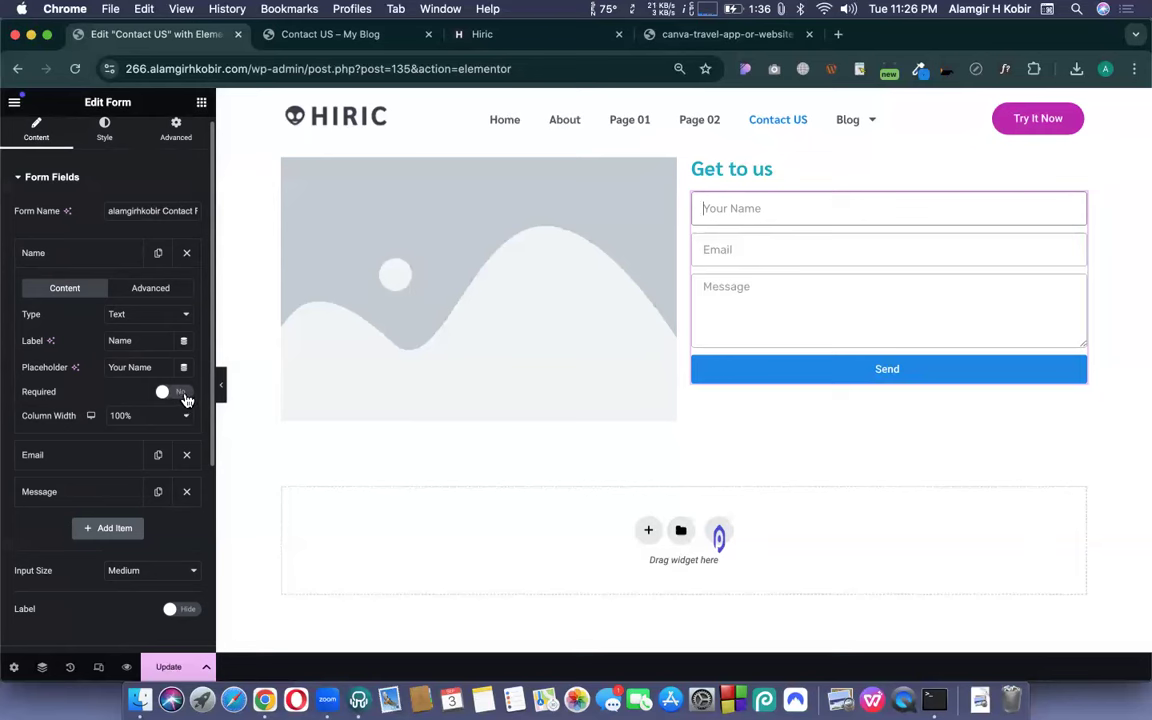
pyautogui.click(185, 398)
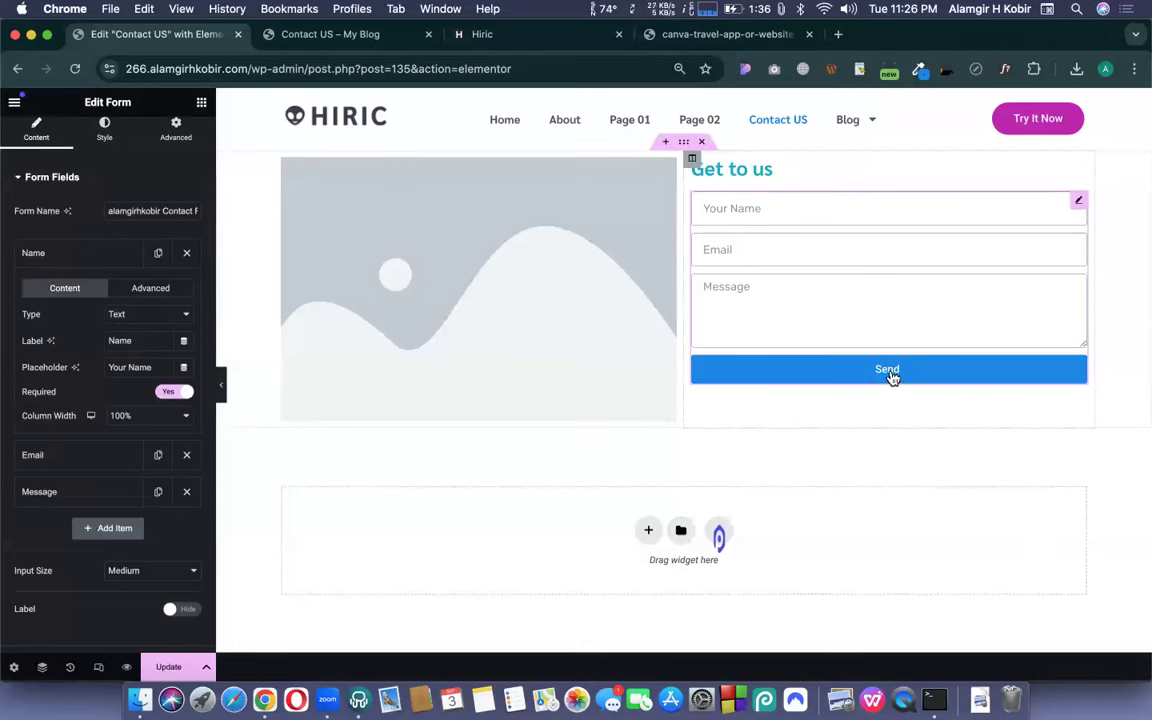
pyautogui.scroll(-2, 59, 370)
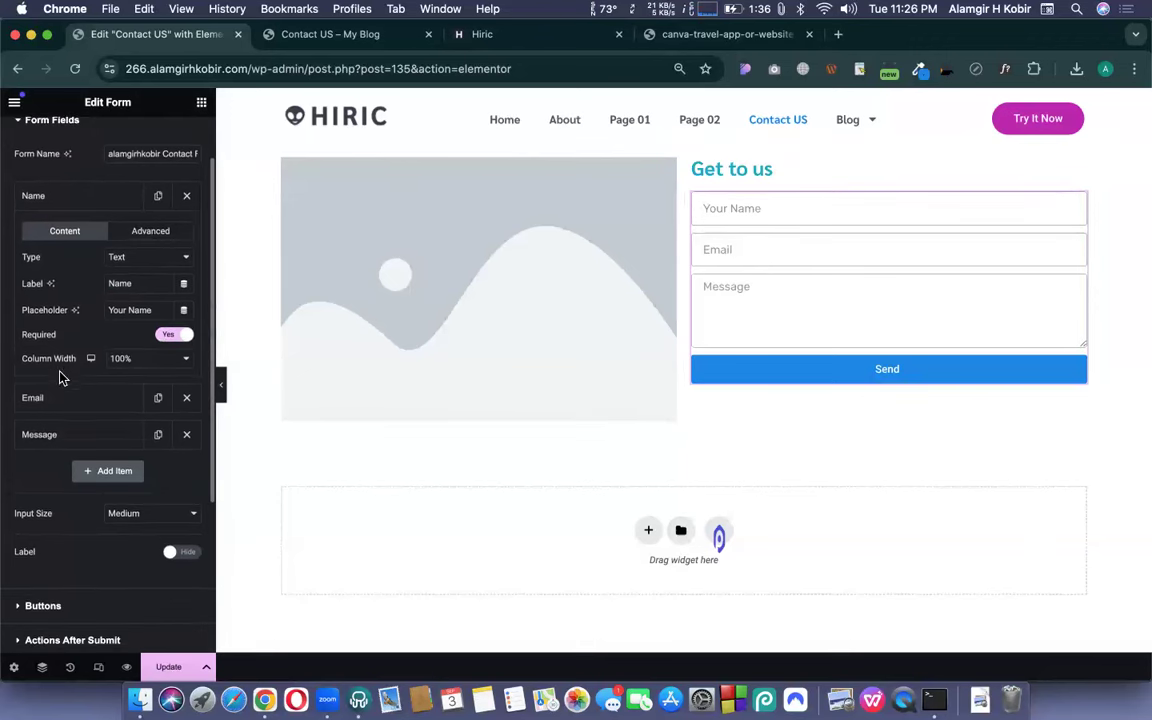
pyautogui.scroll(2, 93, 322)
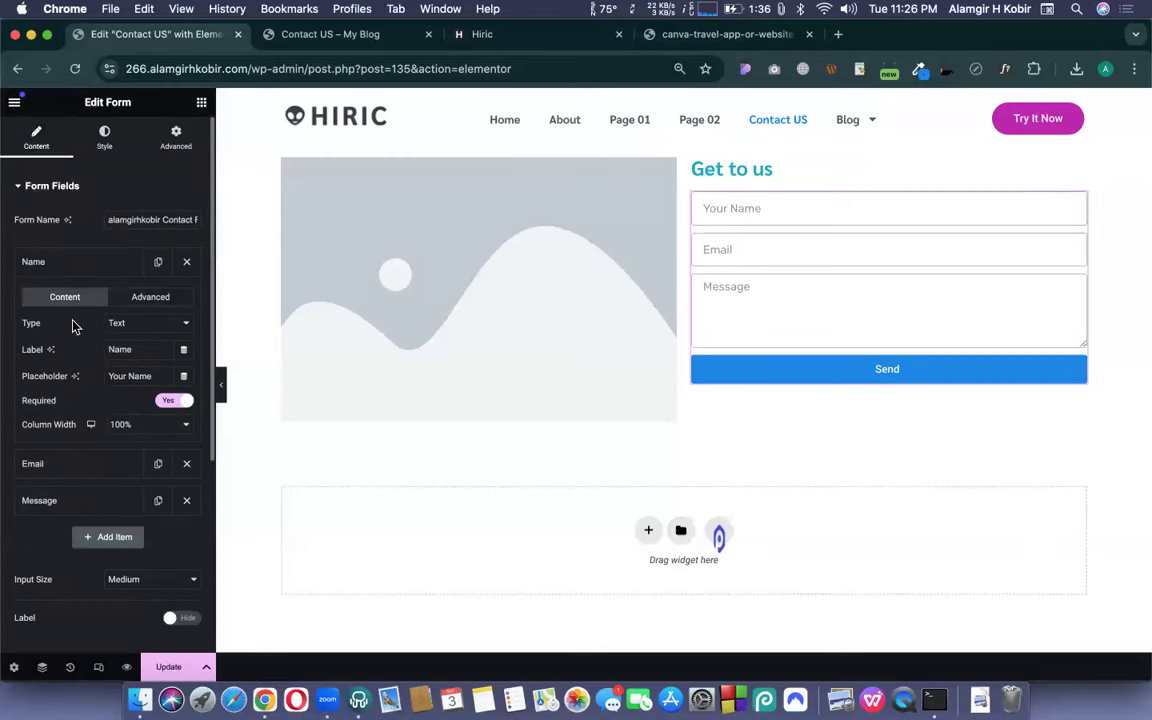
pyautogui.click(64, 264)
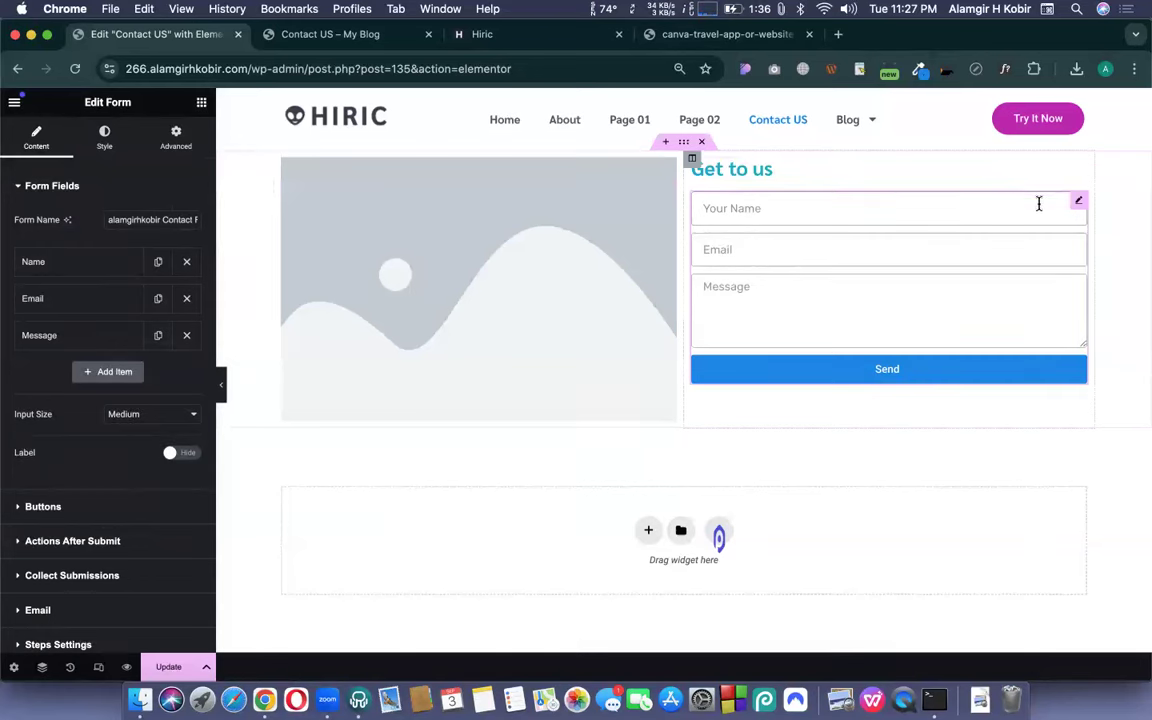
# - Set both the Name and Email fields to 50% column width so they share a row
pyautogui.click(46, 266)
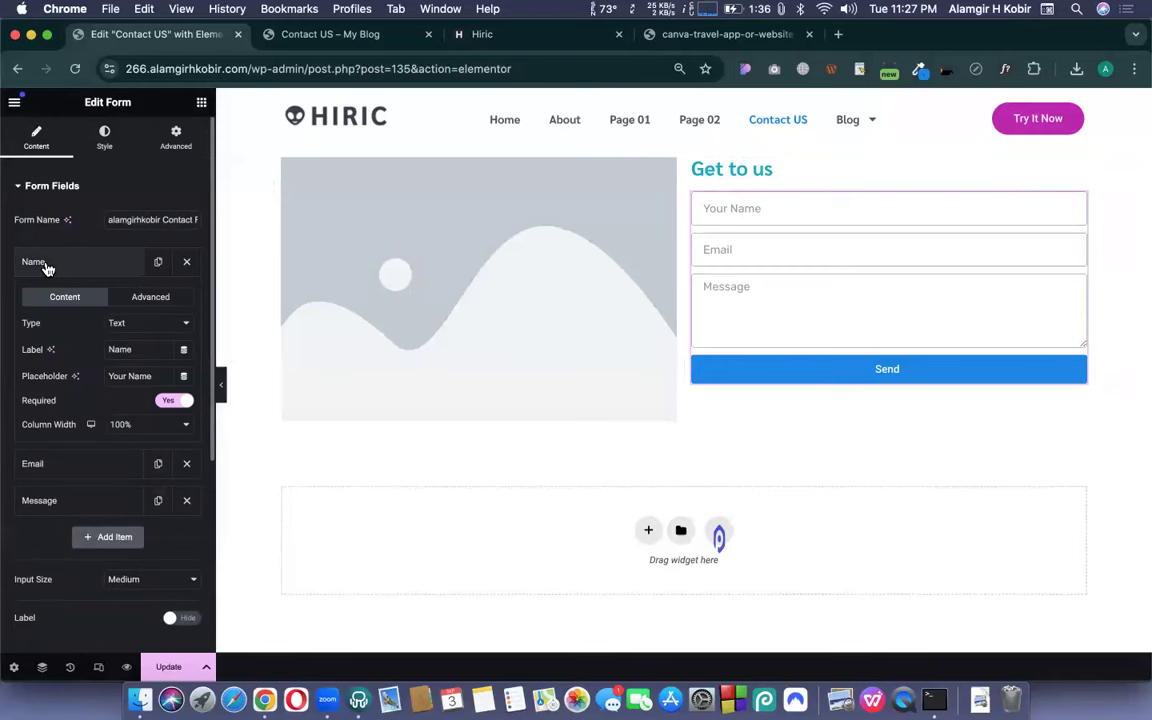
pyautogui.click(124, 426)
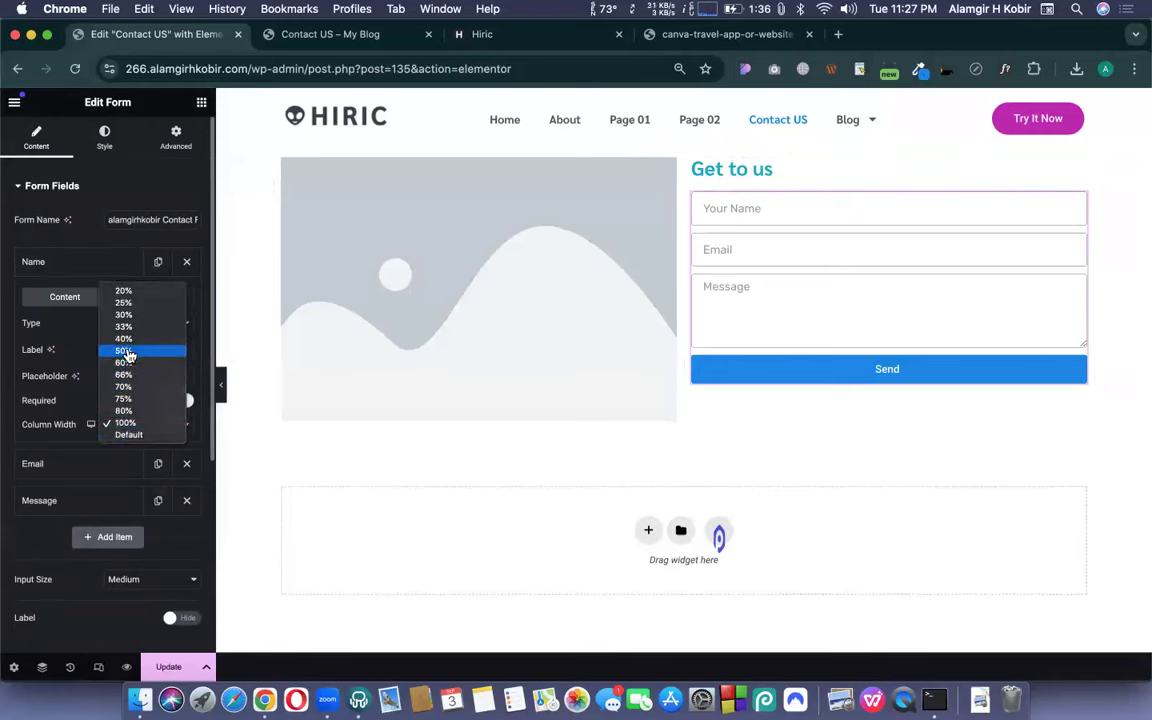
pyautogui.click(125, 352)
pyautogui.click(50, 463)
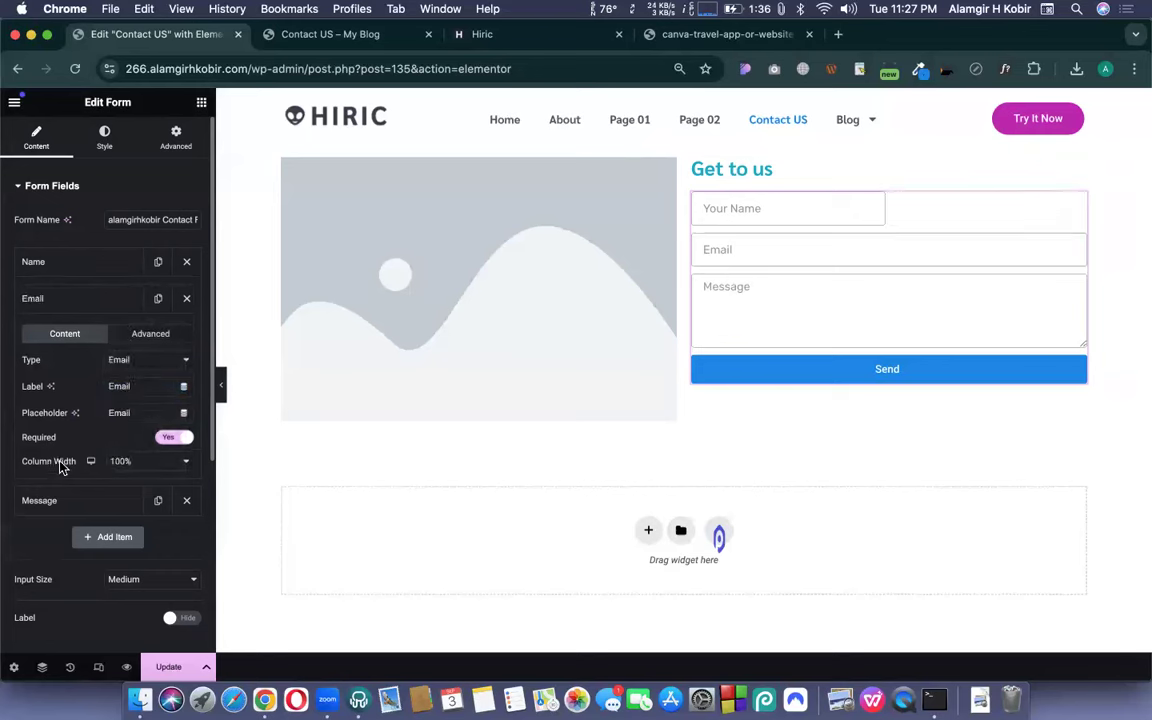
pyautogui.click(148, 464)
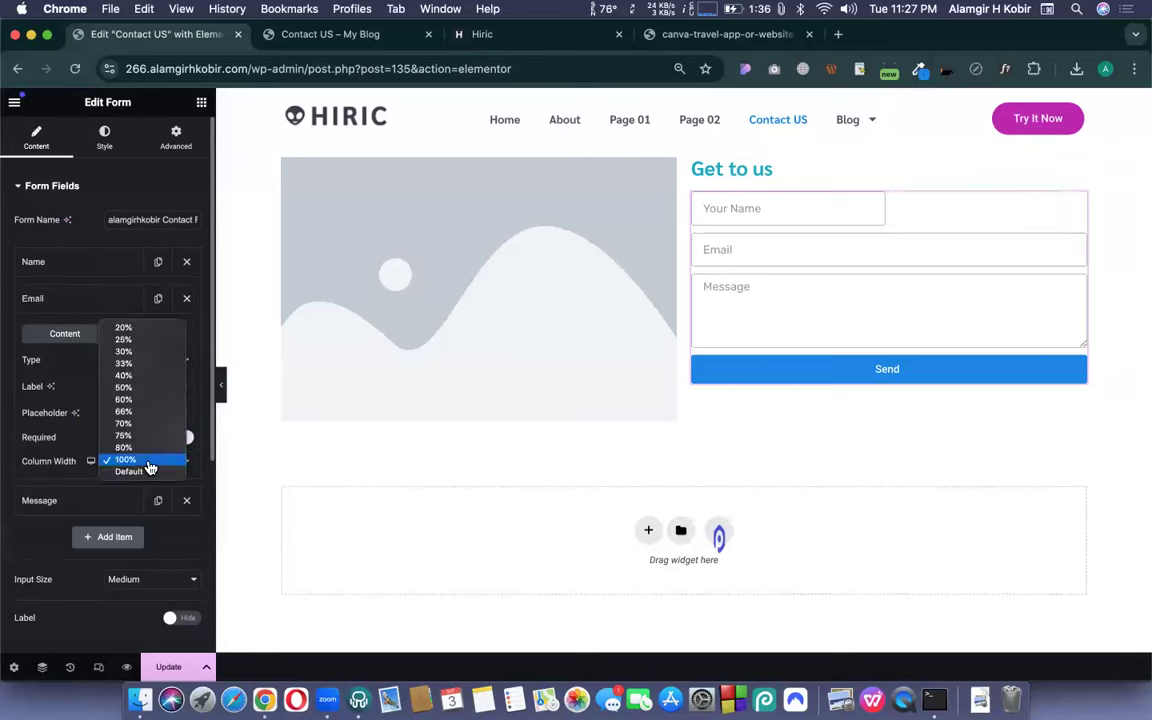
pyautogui.click(123, 388)
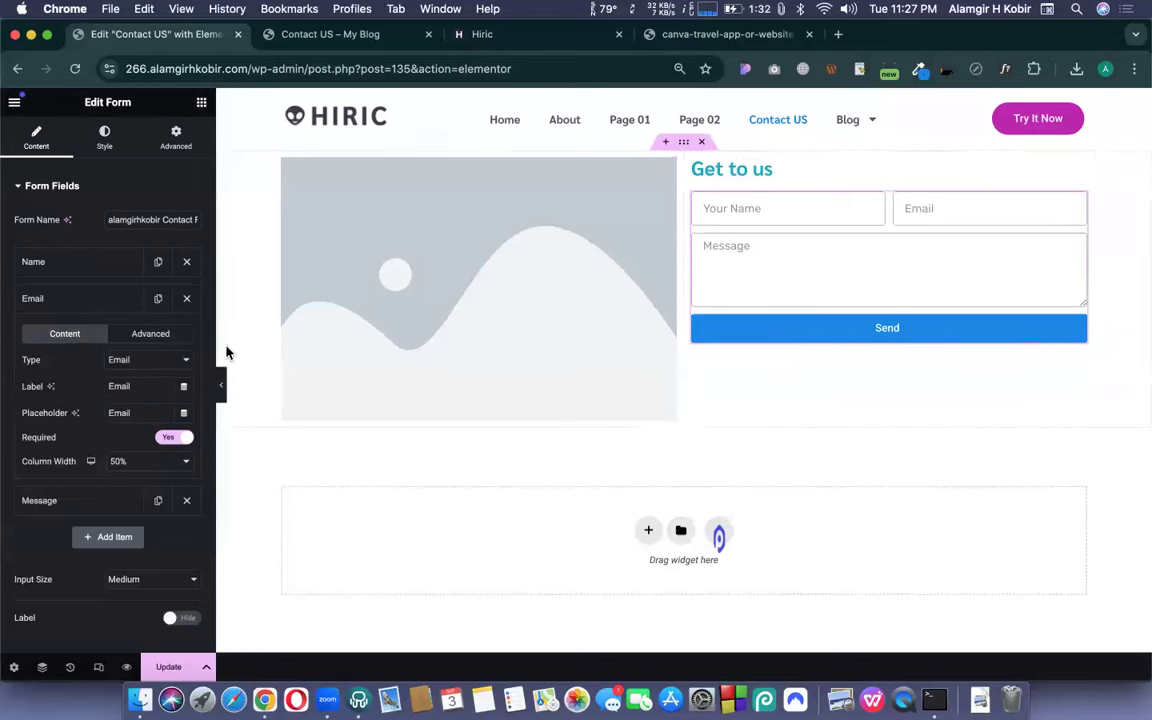
pyautogui.click(119, 468)
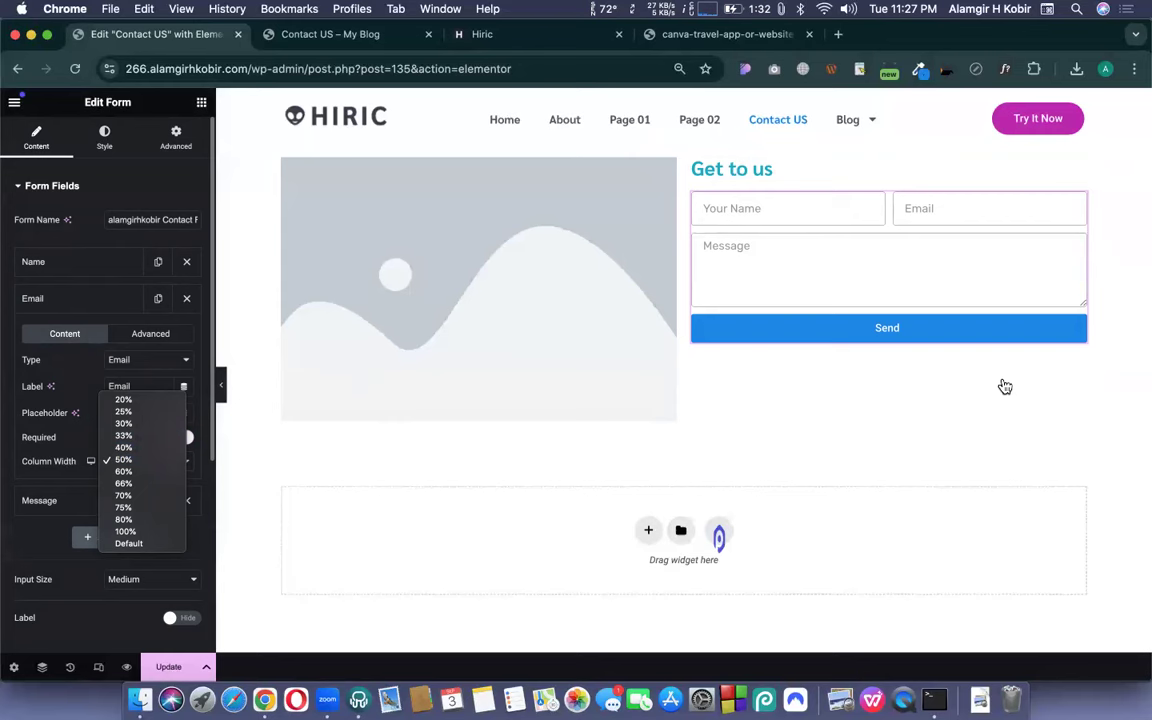
pyautogui.click(93, 304)
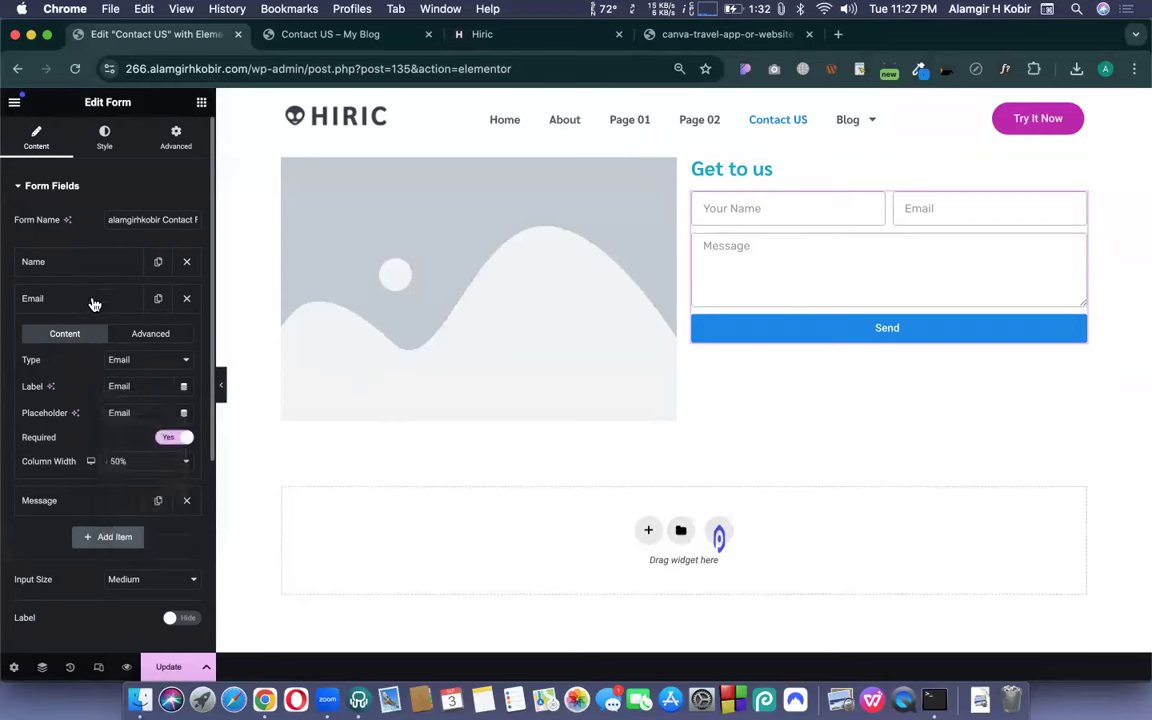
pyautogui.click(98, 302)
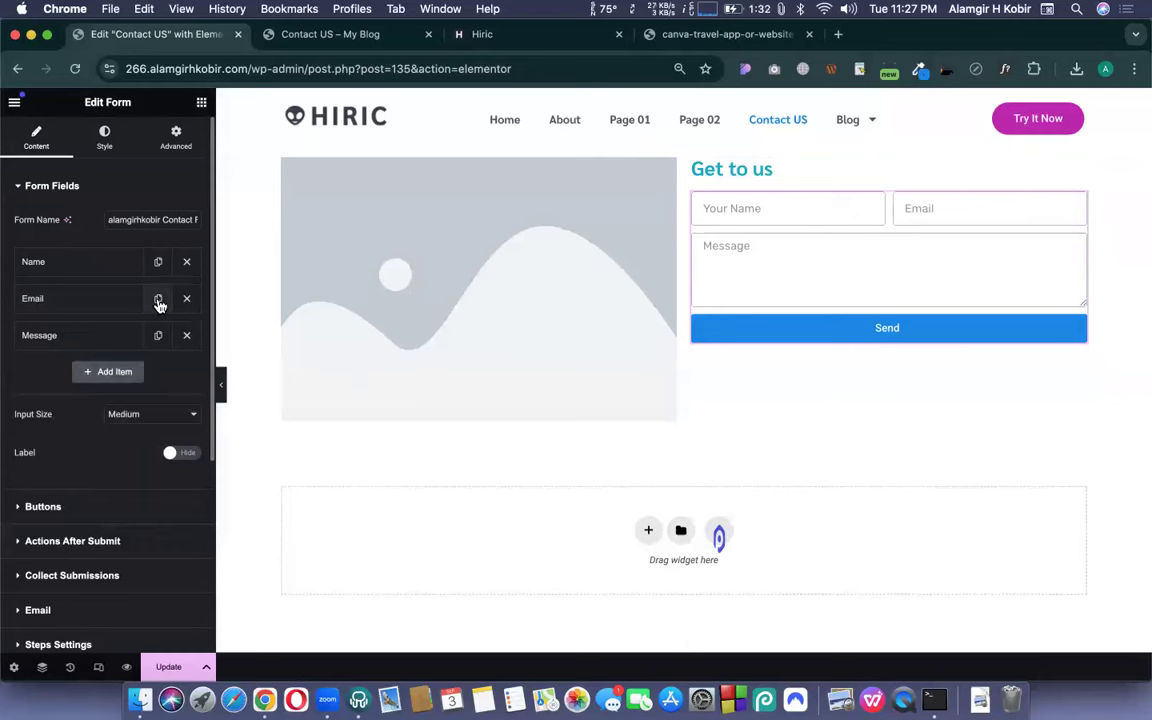
# - Add a new form field above Message and set its type to Tel
pyautogui.click(115, 372)
pyautogui.moveTo(52, 377); pyautogui.dragTo(59, 326)
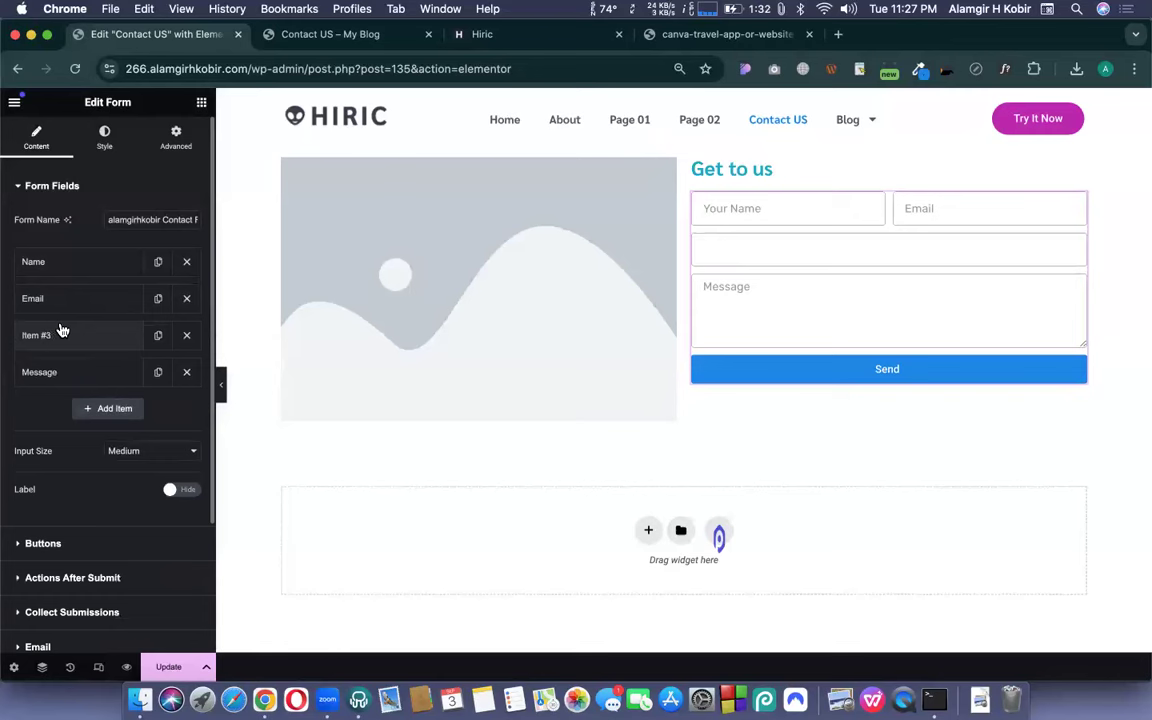
pyautogui.click(52, 337)
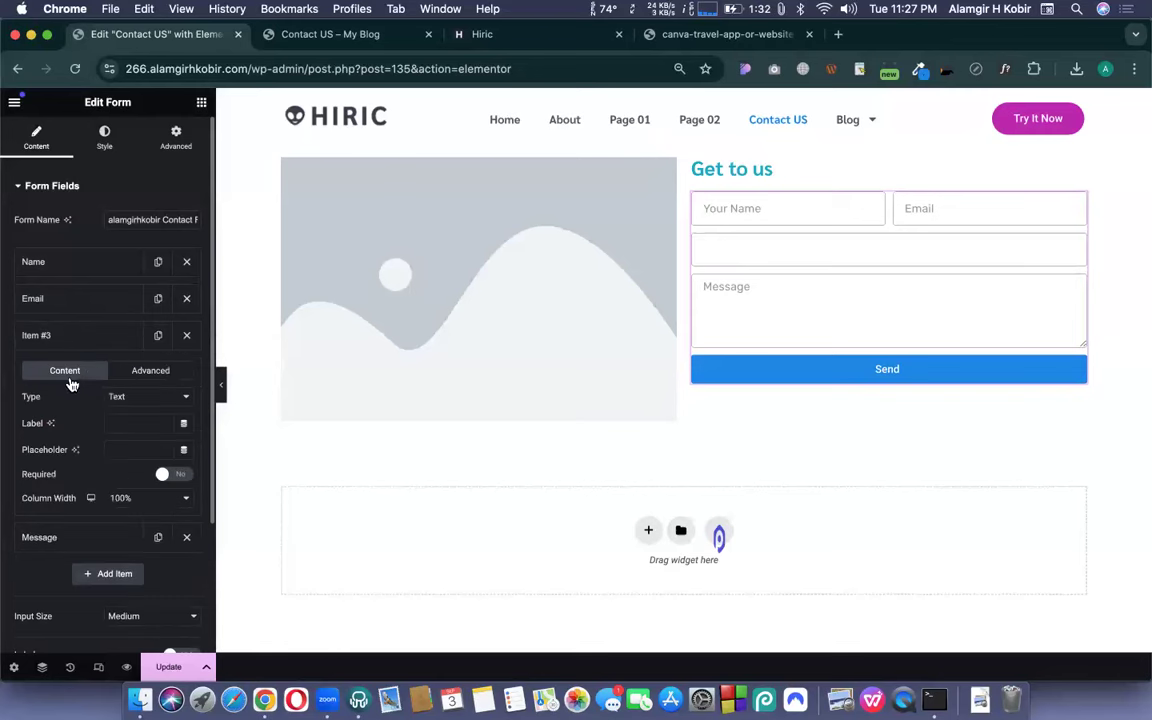
pyautogui.click(128, 399)
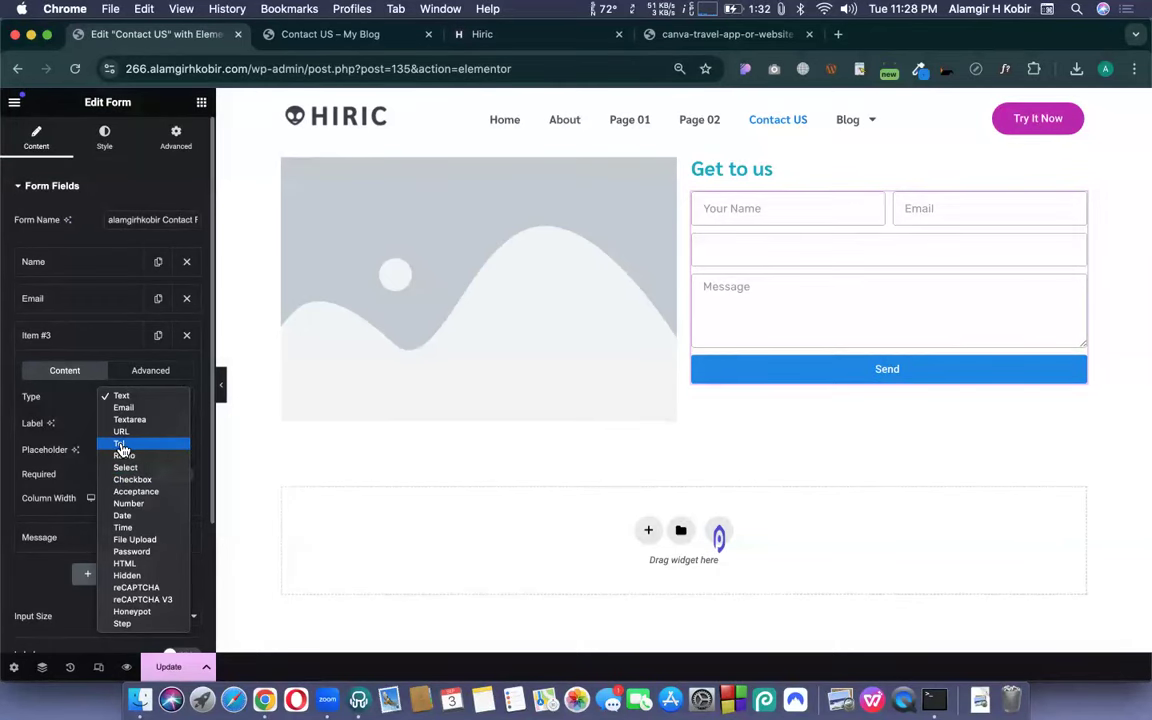
pyautogui.click(120, 444)
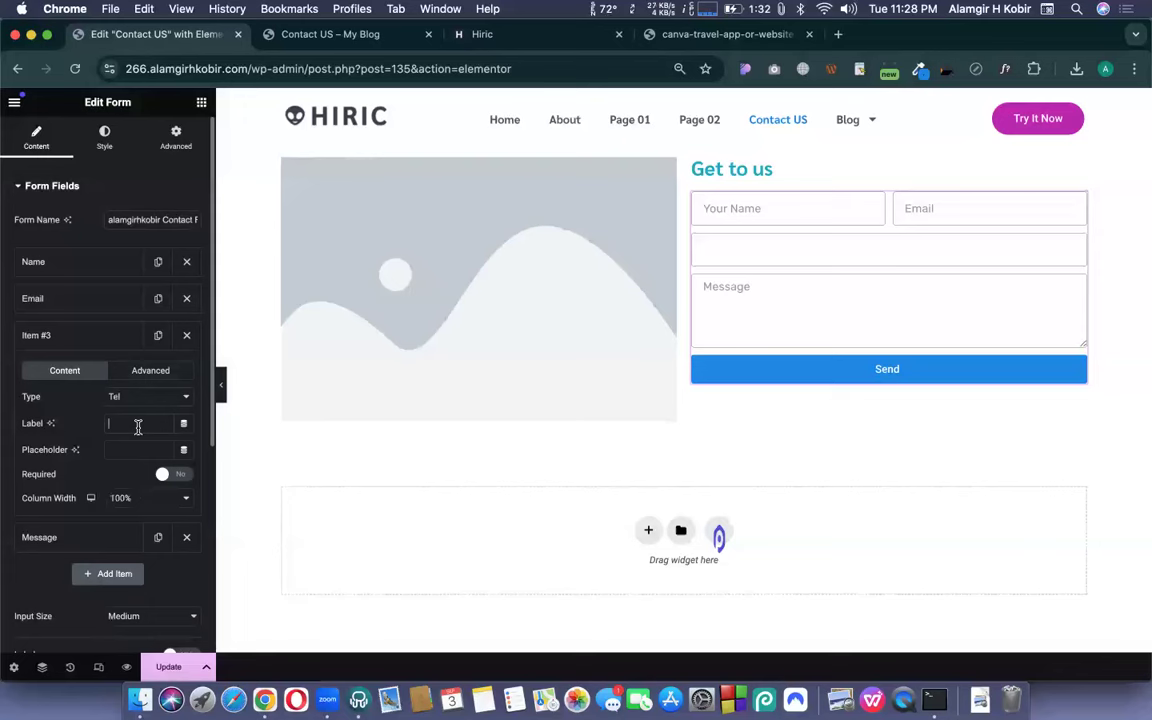
pyautogui.click(172, 186)
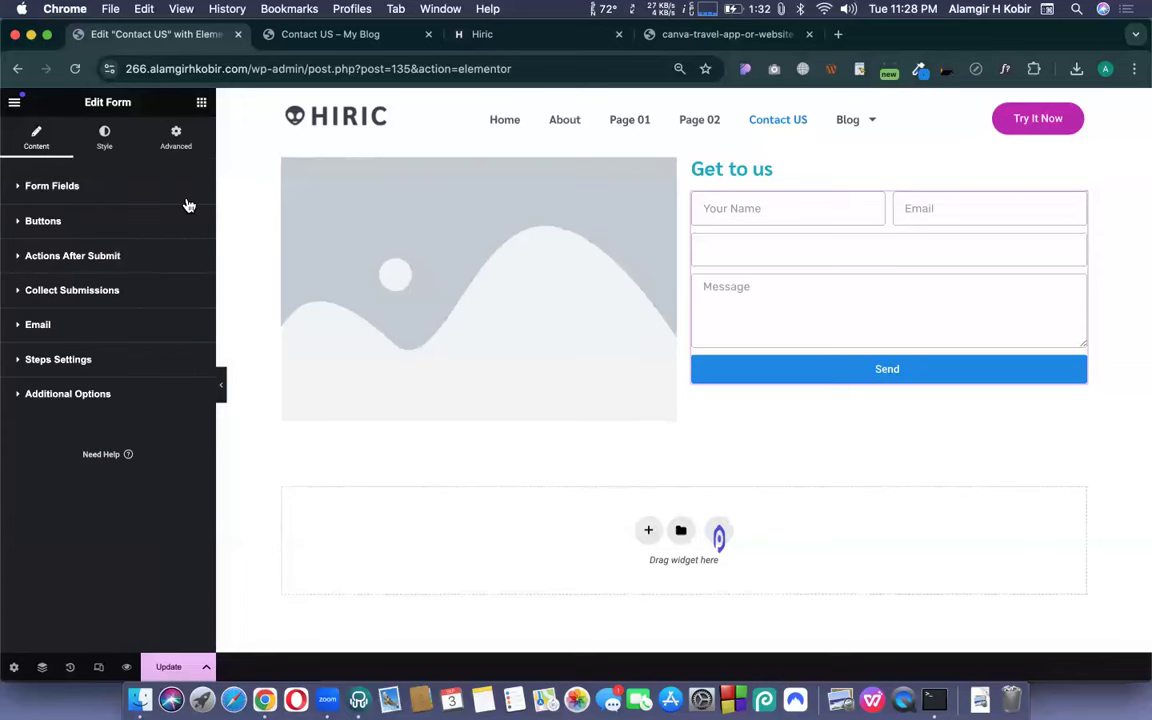
pyautogui.click(100, 199)
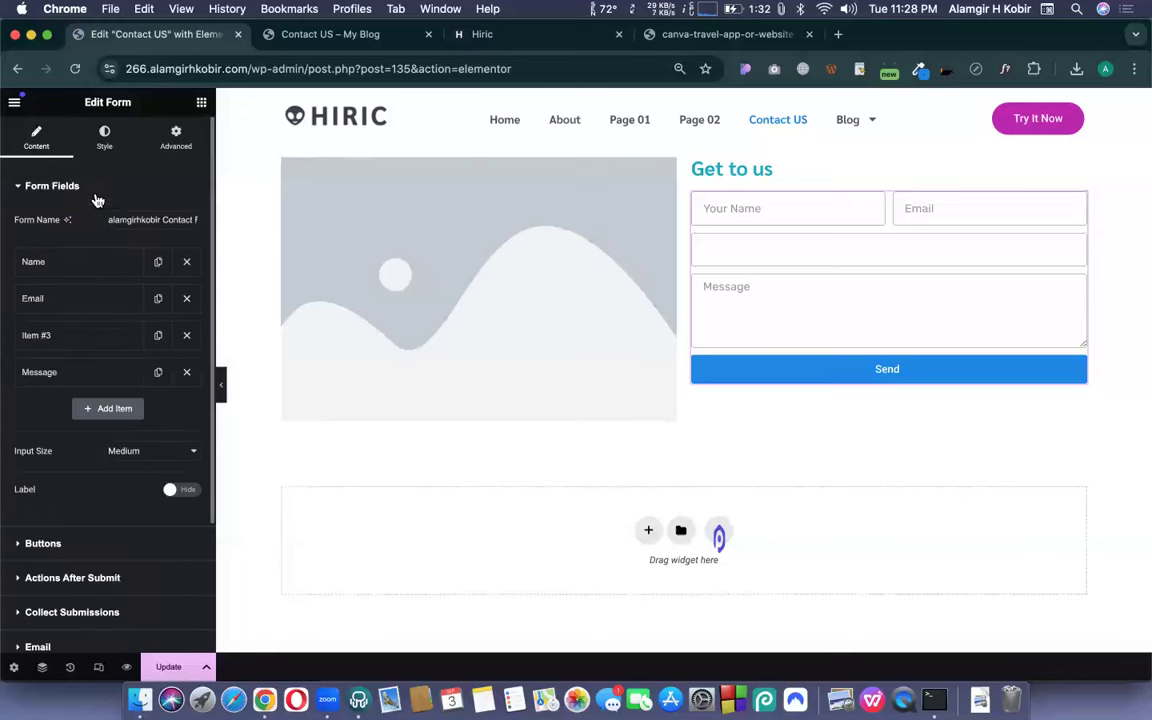
pyautogui.click(85, 337)
# - Label the new field 'Number' with placeholder 'Type Your Number'
pyautogui.click(127, 424)
pyautogui.write('Nu')
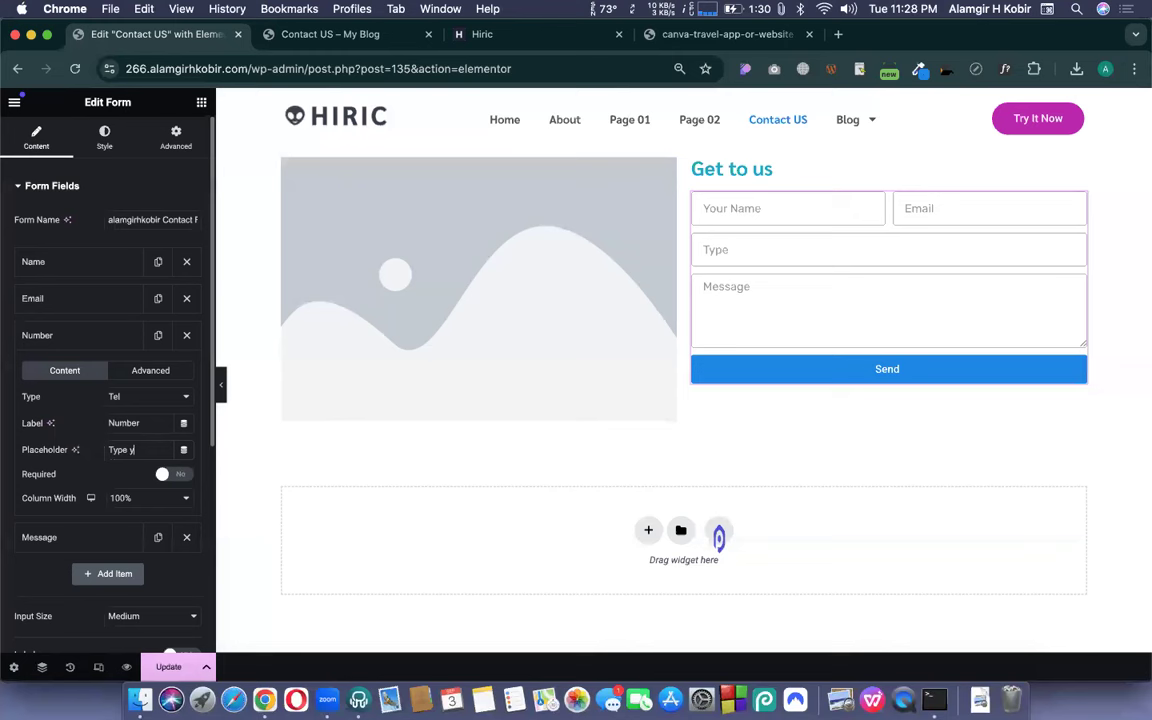
pyautogui.write('mber')
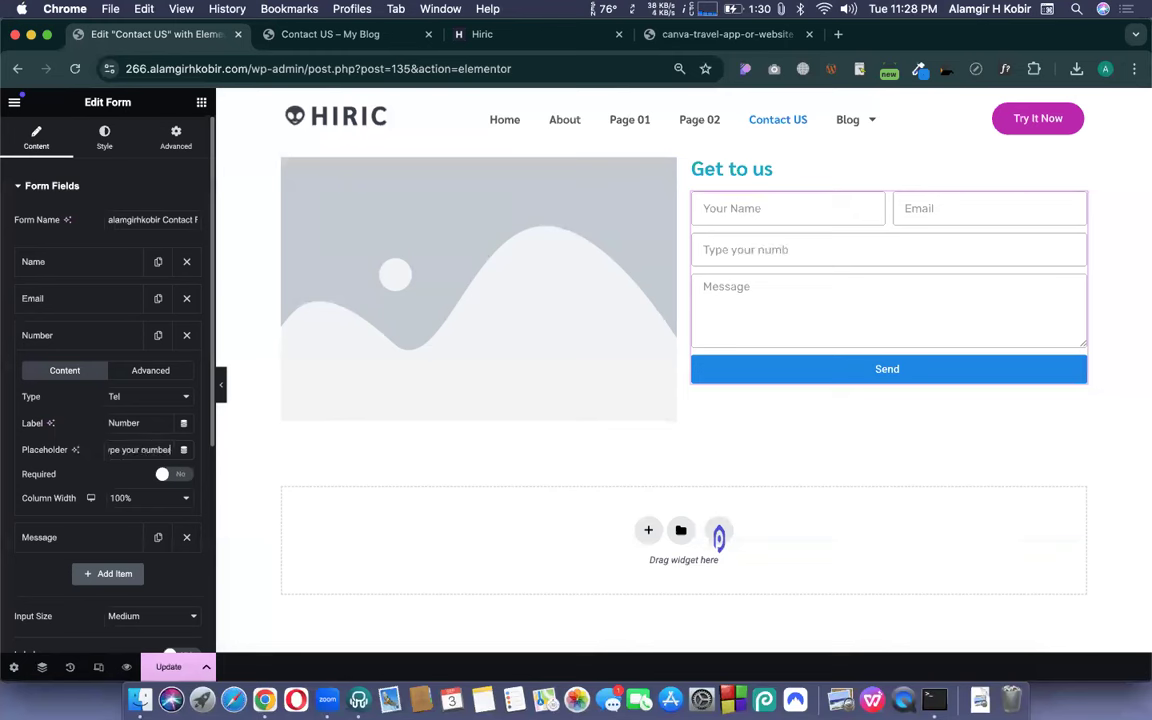
pyautogui.press('BackSpace')
pyautogui.write('N')
pyautogui.press('BackSpace')
pyautogui.write('Y')
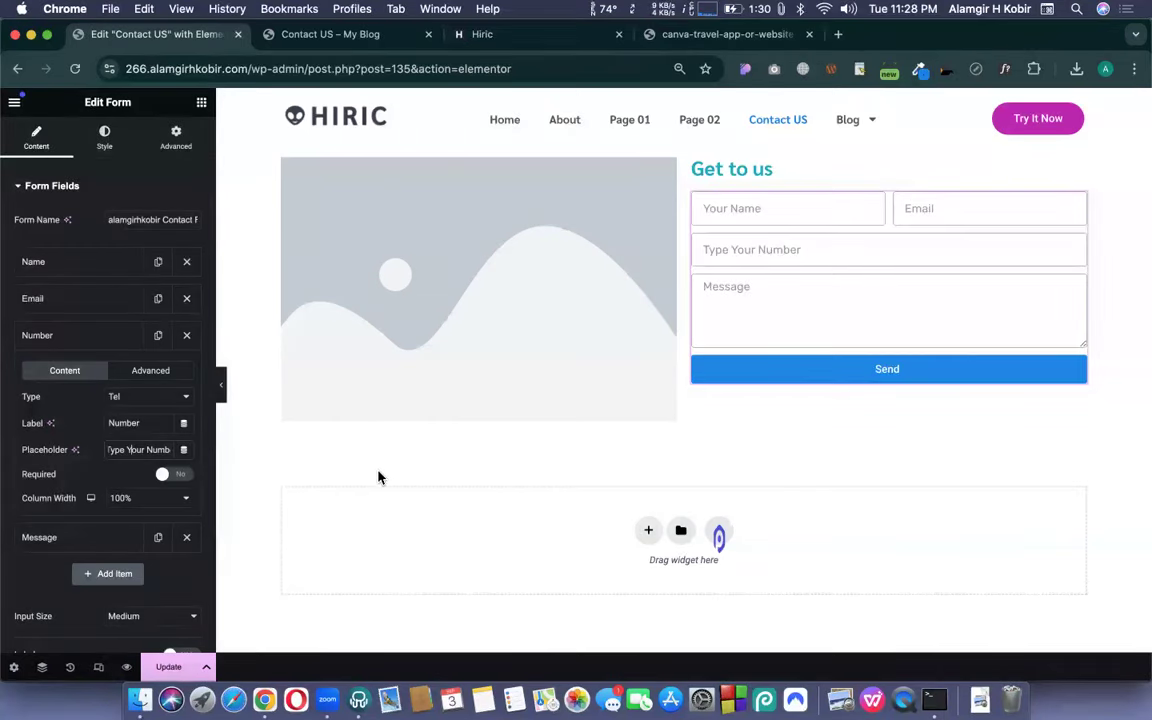
pyautogui.click(165, 452)
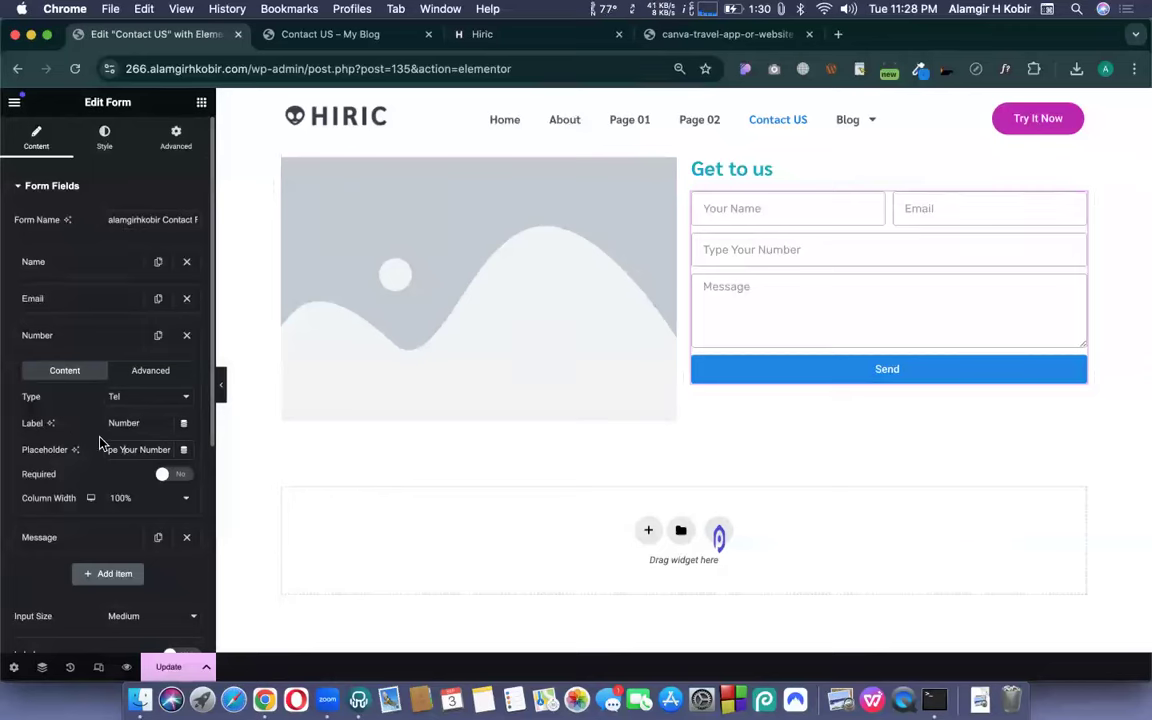
pyautogui.click(486, 37)
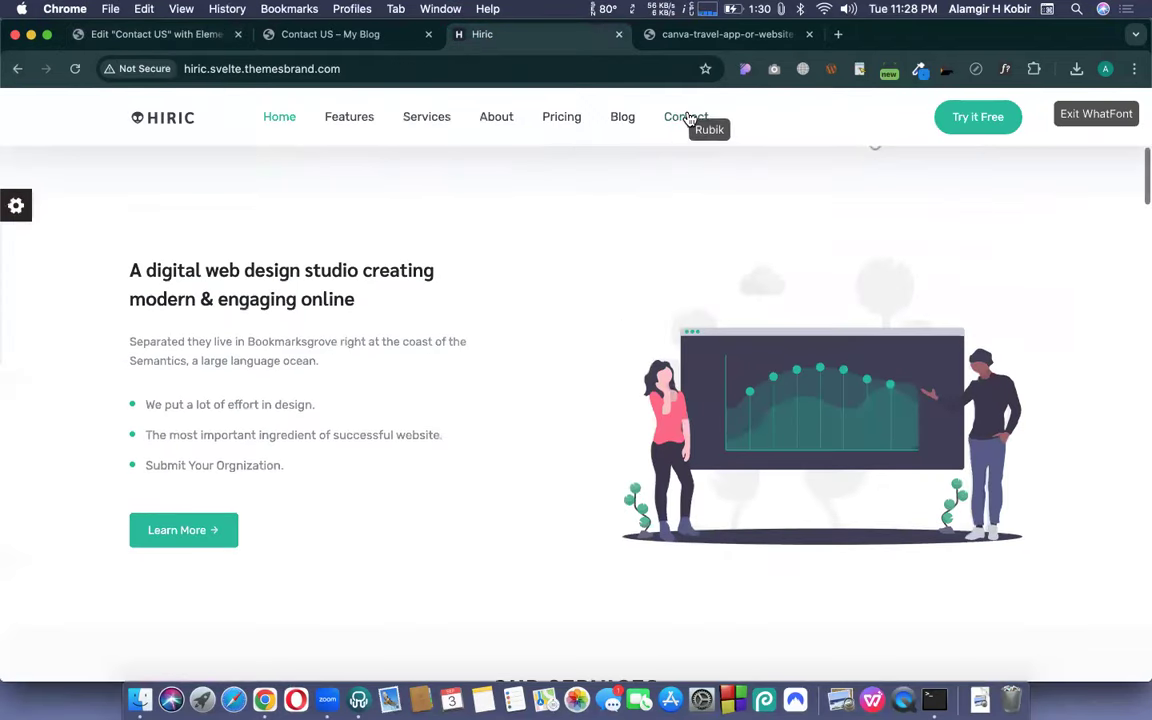
# - Inspect the Hiric template's Contact link font with WhatFont and view its Get in Touch form
pyautogui.click(690, 119)
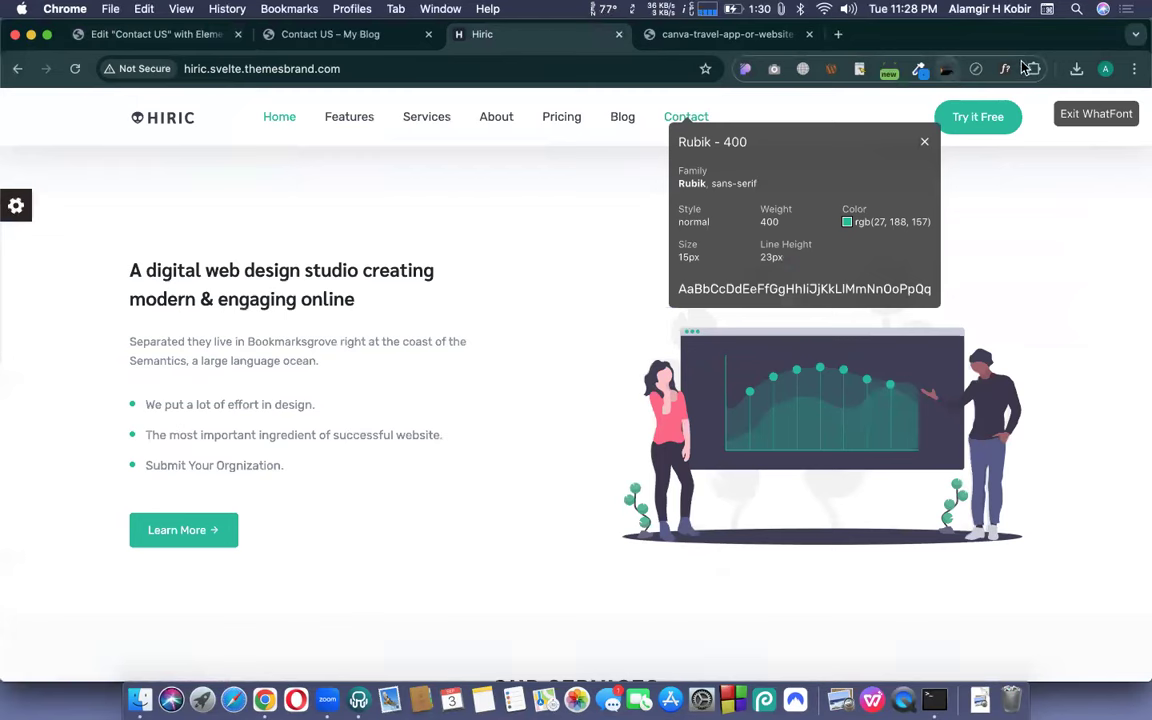
pyautogui.press('Escape')
pyautogui.scroll(-1, 675, 125)
pyautogui.click(675, 121)
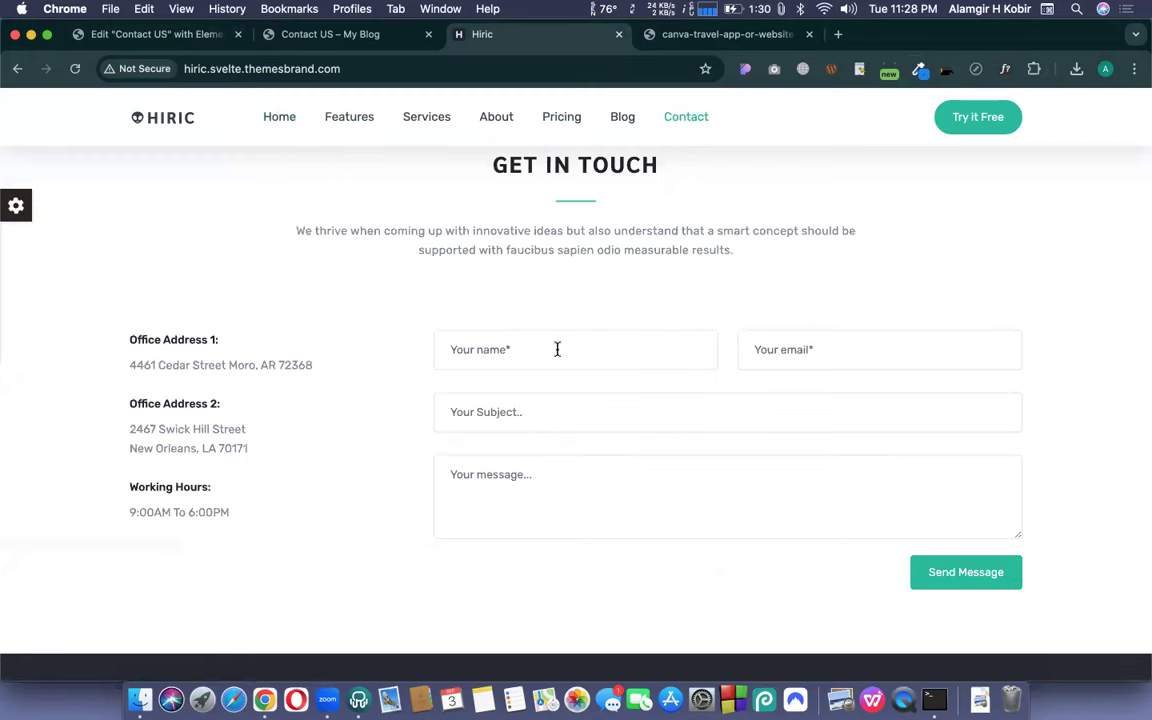
pyautogui.click(151, 34)
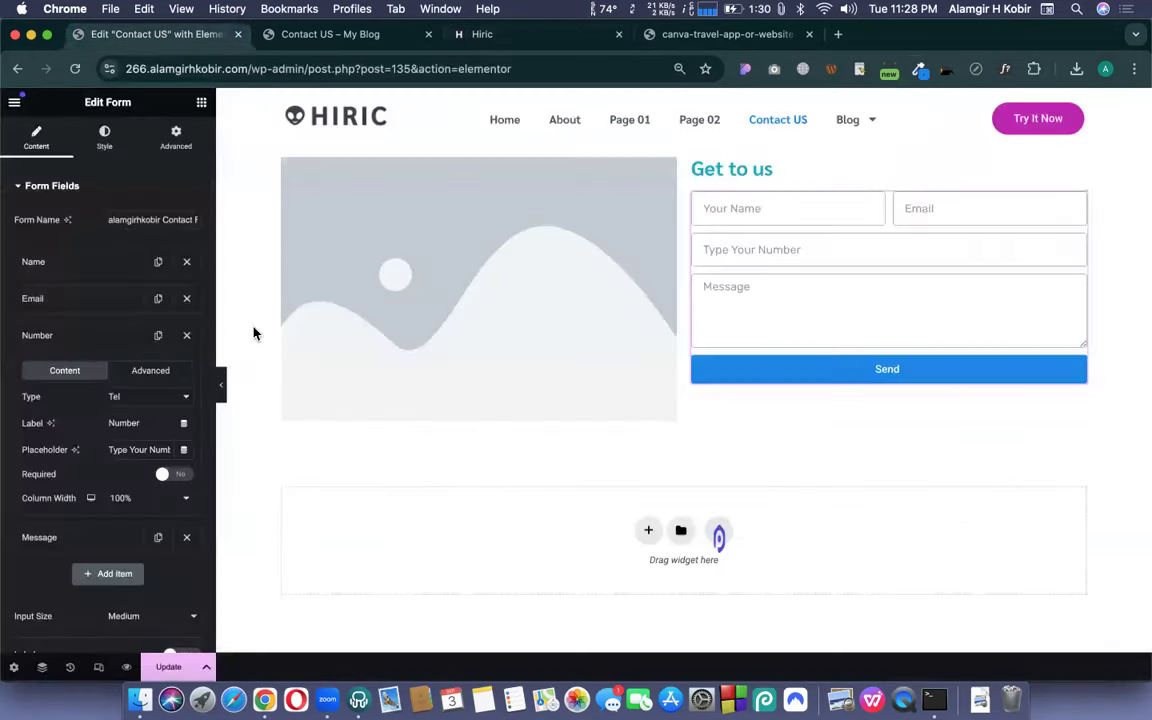
# - Make the Number field required and expand the Message field's settings
pyautogui.click(178, 476)
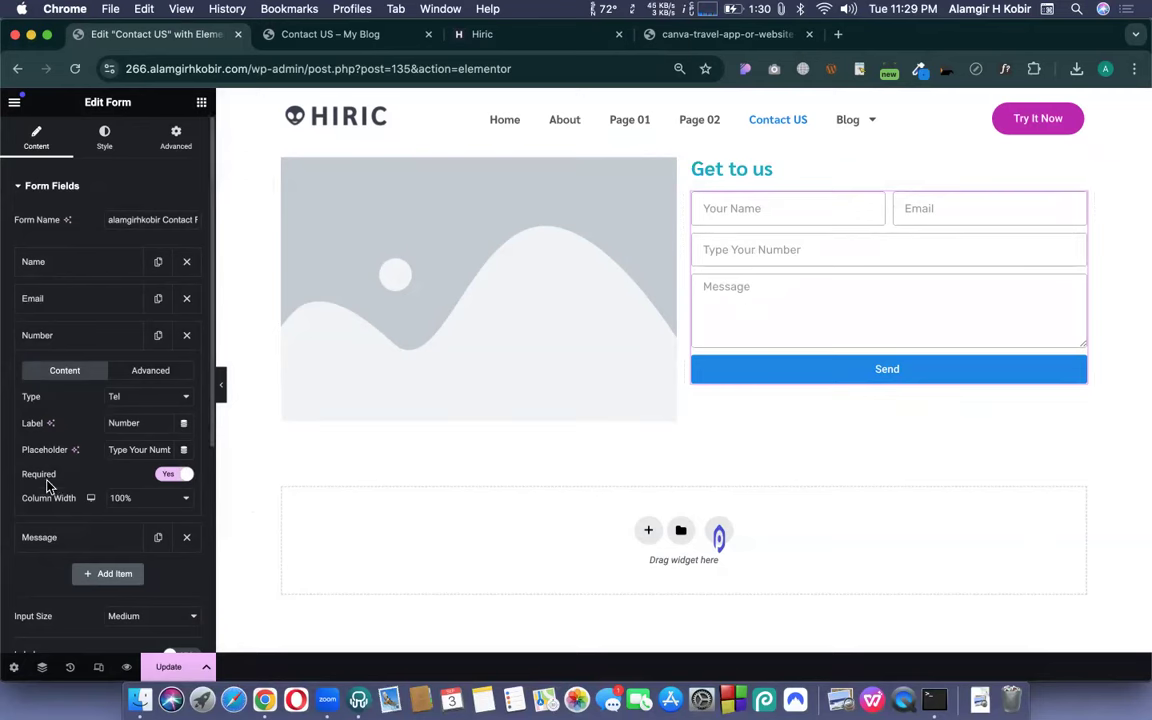
pyautogui.scroll(-3, 50, 480)
pyautogui.scroll(-2, 47, 487)
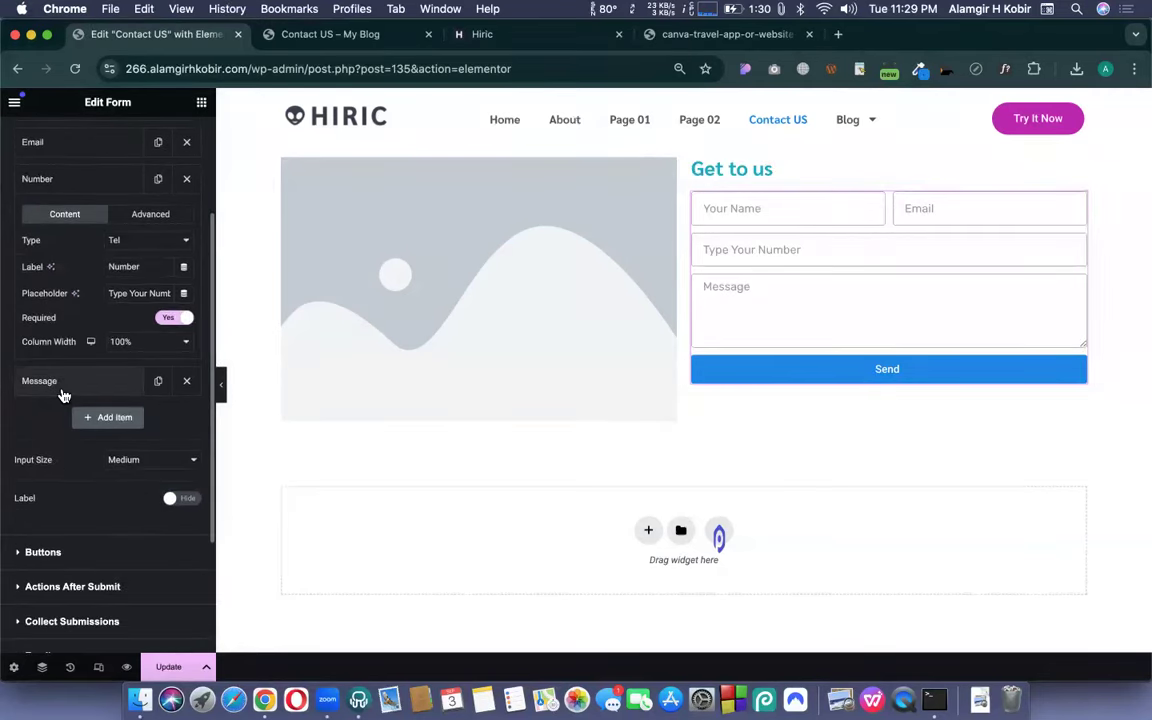
pyautogui.click(64, 385)
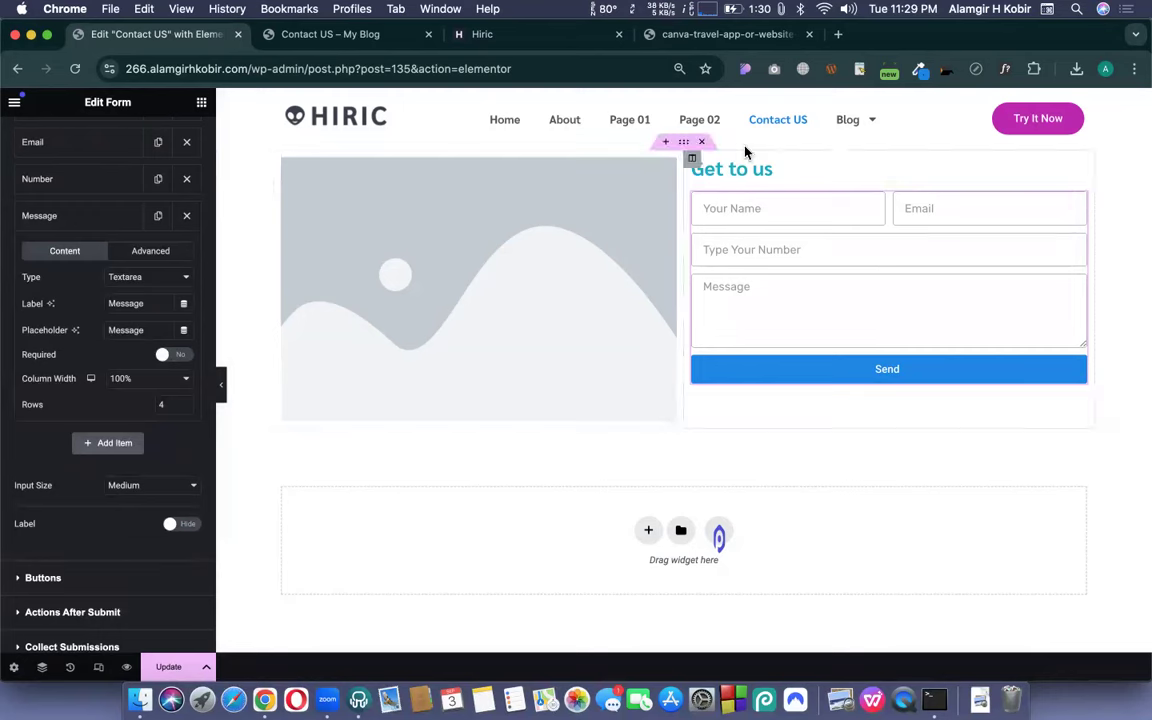
pyautogui.click(512, 40)
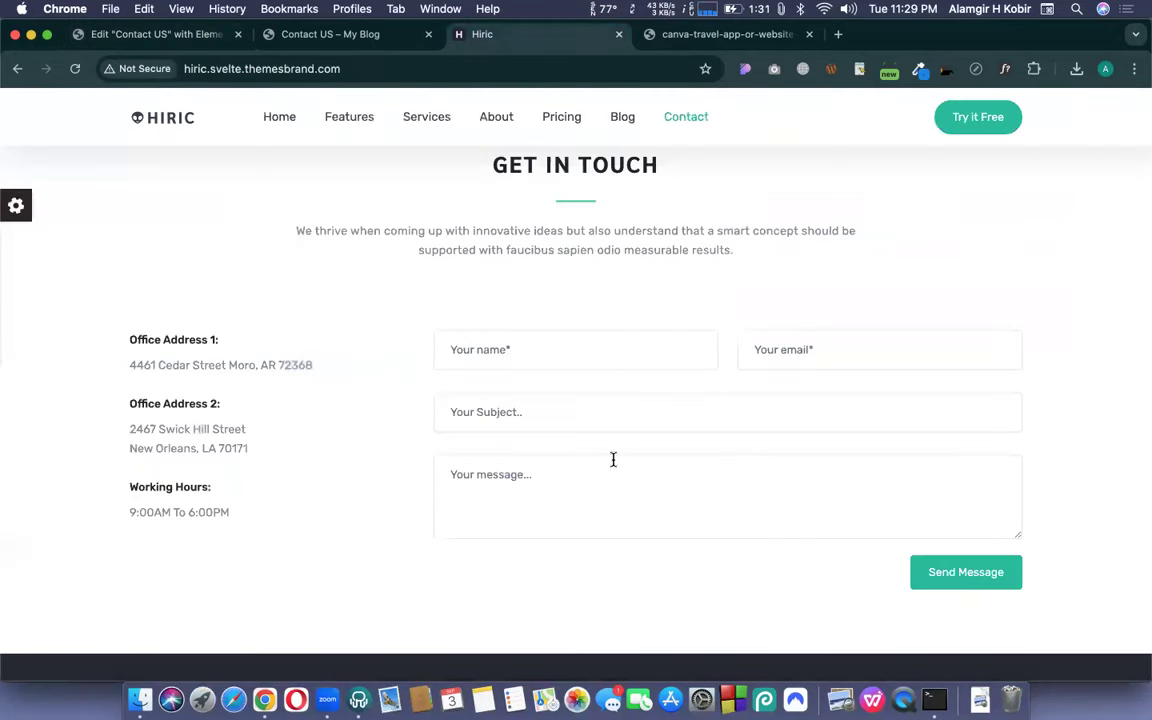
pyautogui.click(145, 38)
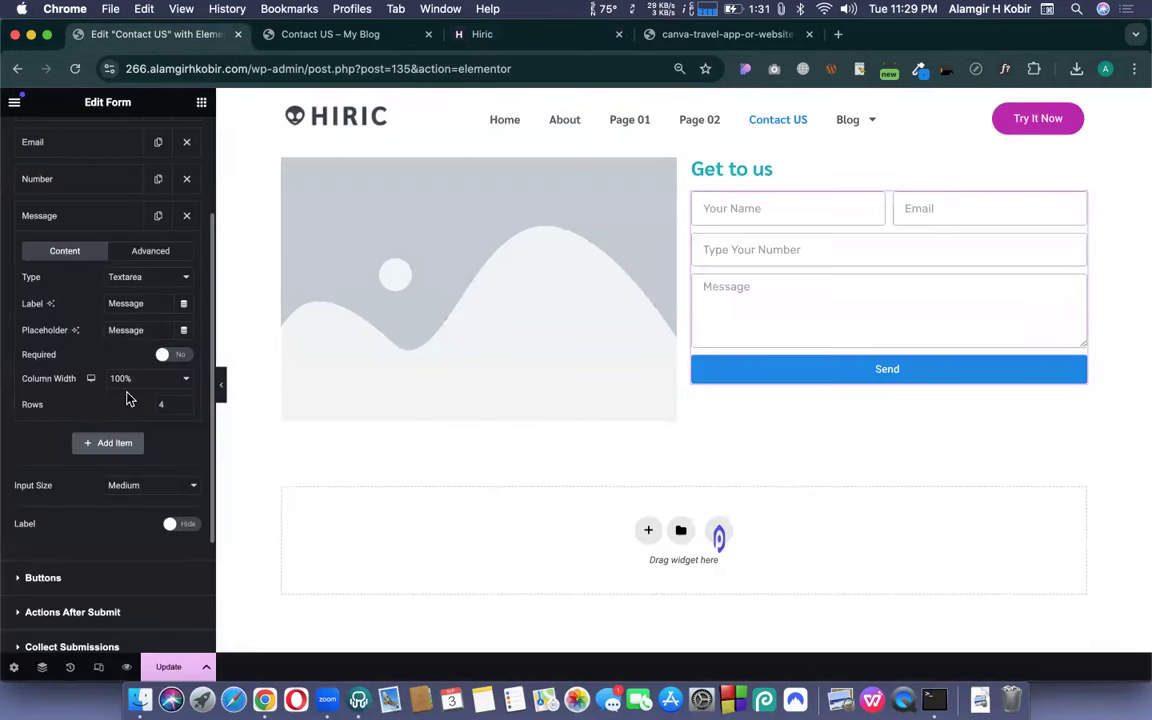
# - Set the Message box to 6 rows and make it required
pyautogui.moveTo(168, 404); pyautogui.dragTo(131, 404)
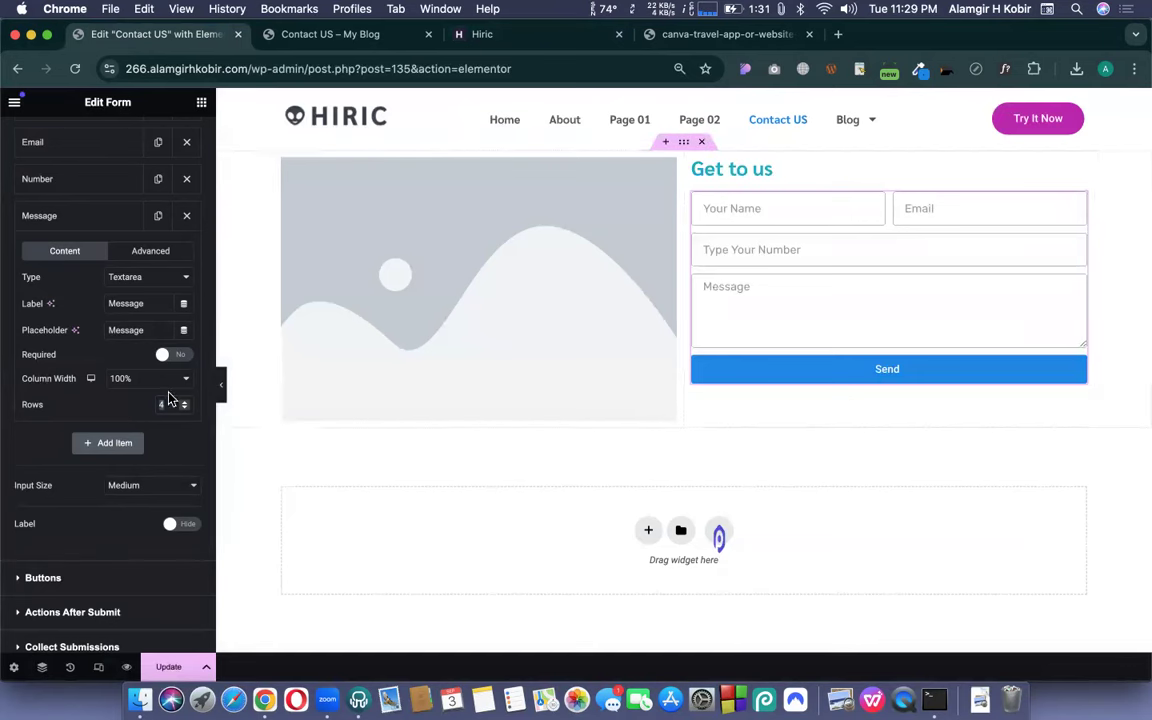
pyautogui.press('BackSpace')
pyautogui.write('6')
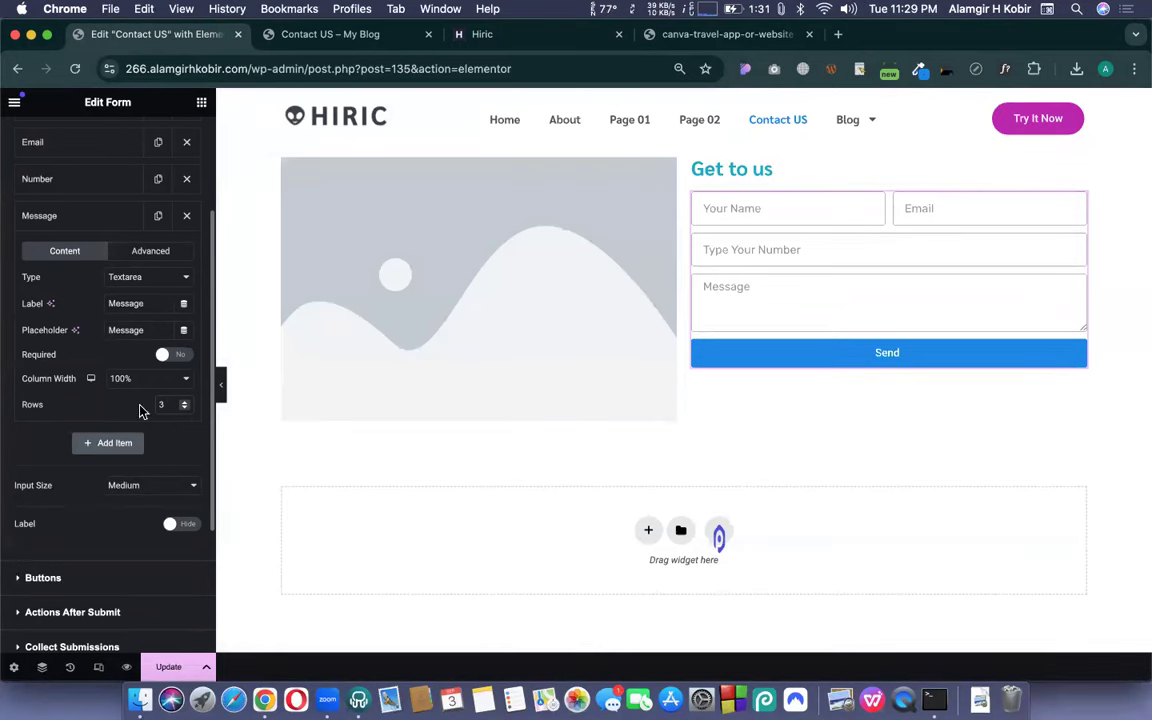
pyautogui.write('6')
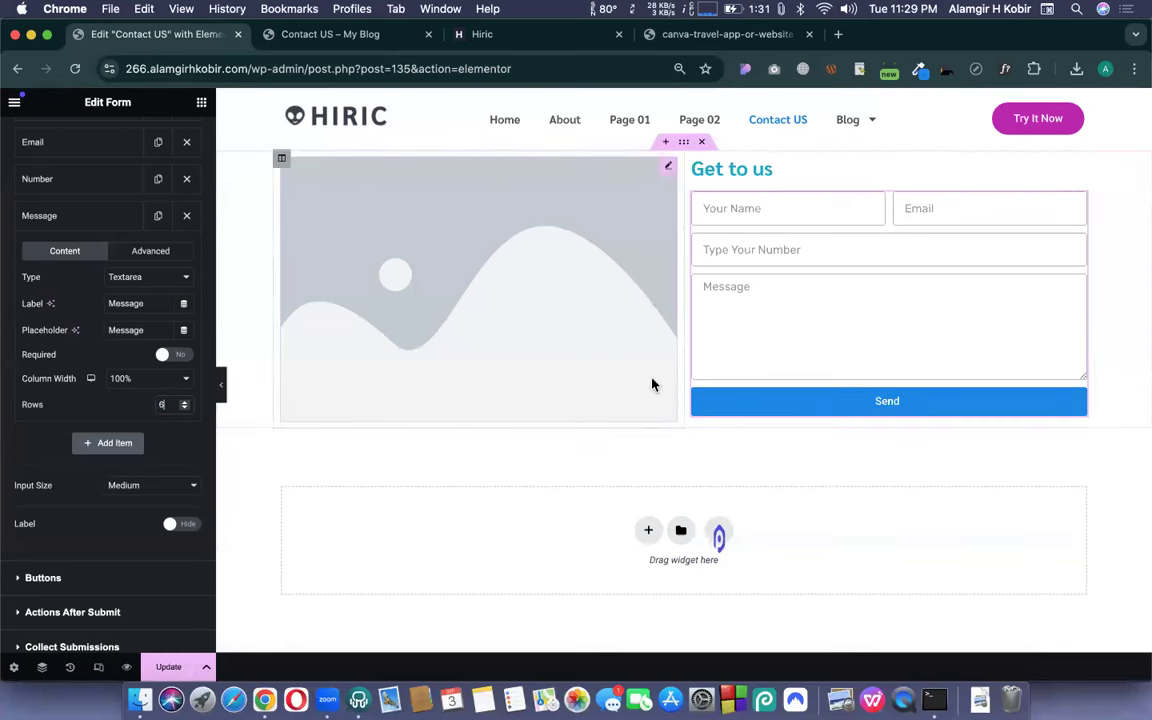
pyautogui.doubleClick(121, 303)
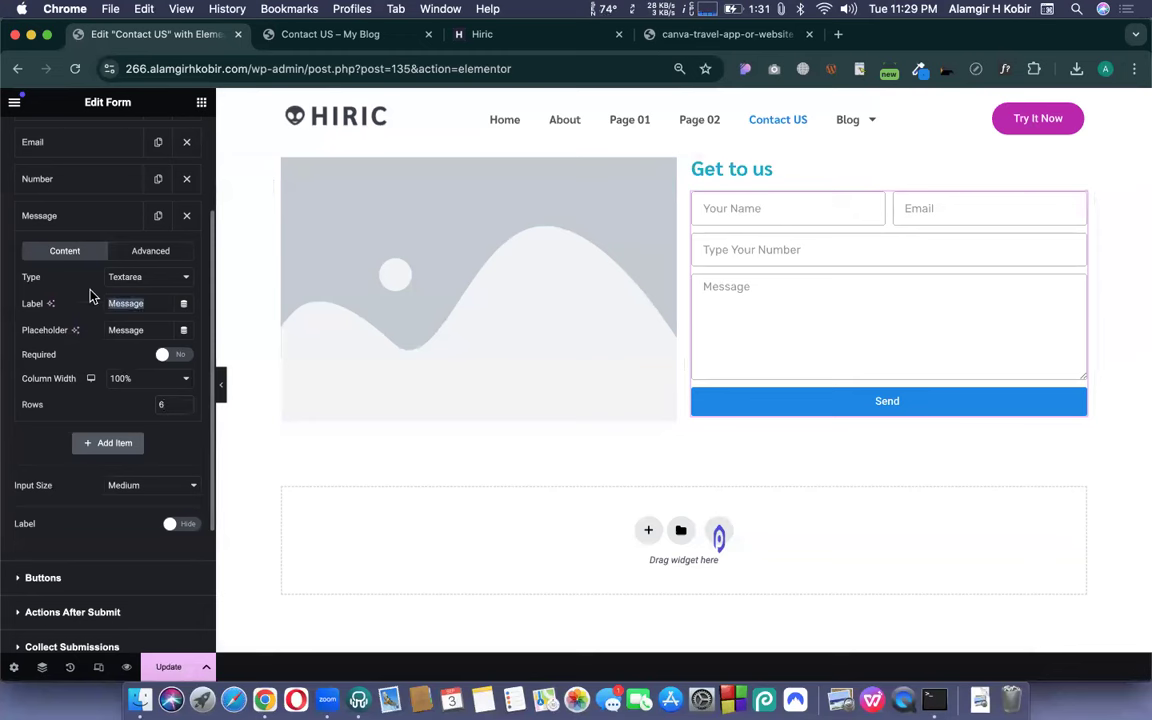
pyautogui.click(179, 356)
pyautogui.click(110, 218)
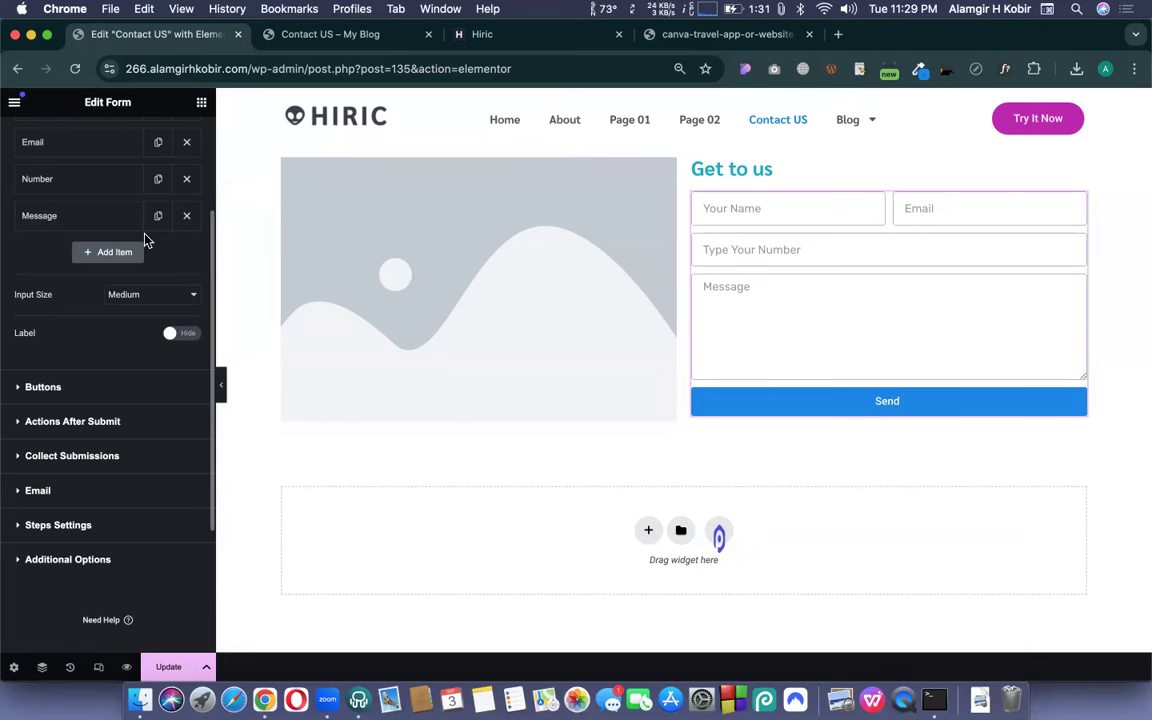
pyautogui.click(130, 252)
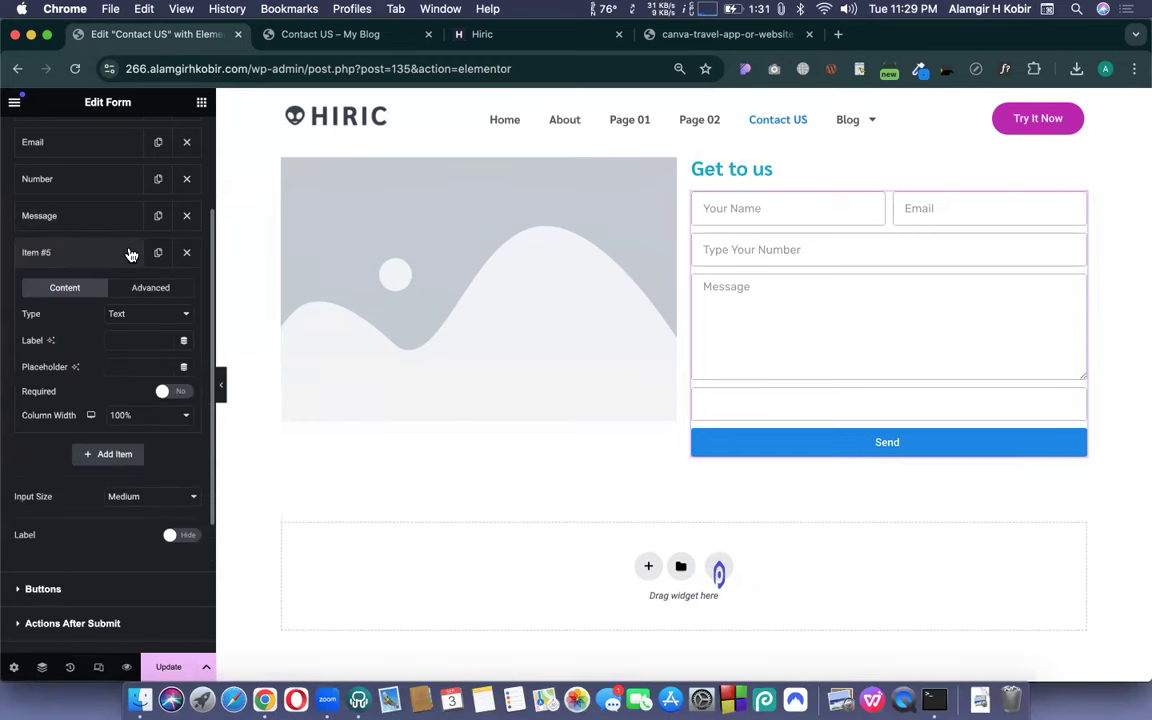
# - Make the new field a URL field labelled 'Website' with placeholder 'Your Website', then hide the panel
pyautogui.click(147, 313)
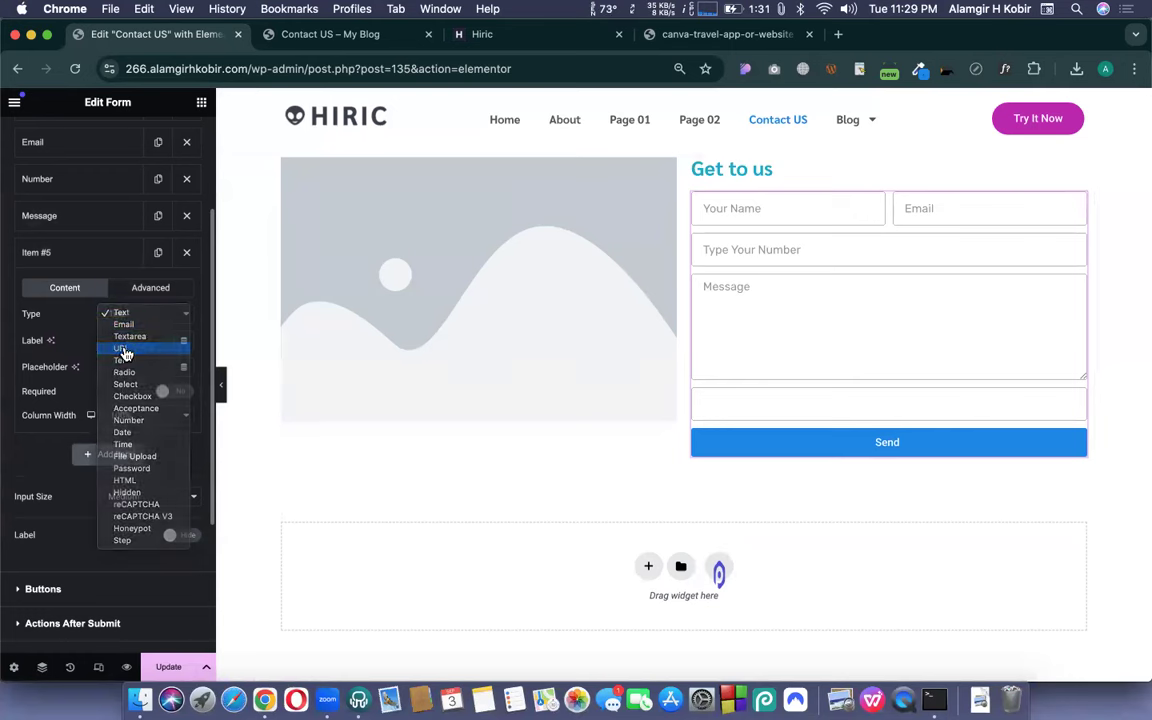
pyautogui.click(123, 349)
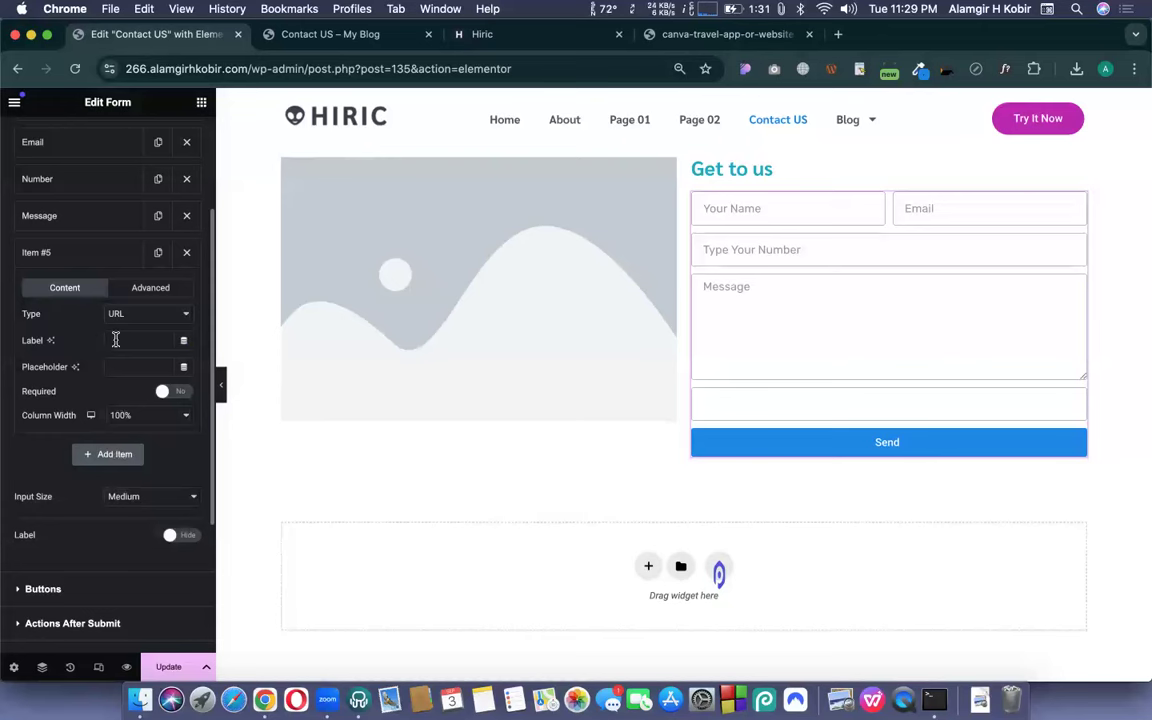
pyautogui.write('Website')
pyautogui.press('super+a')
pyautogui.press('super+c')
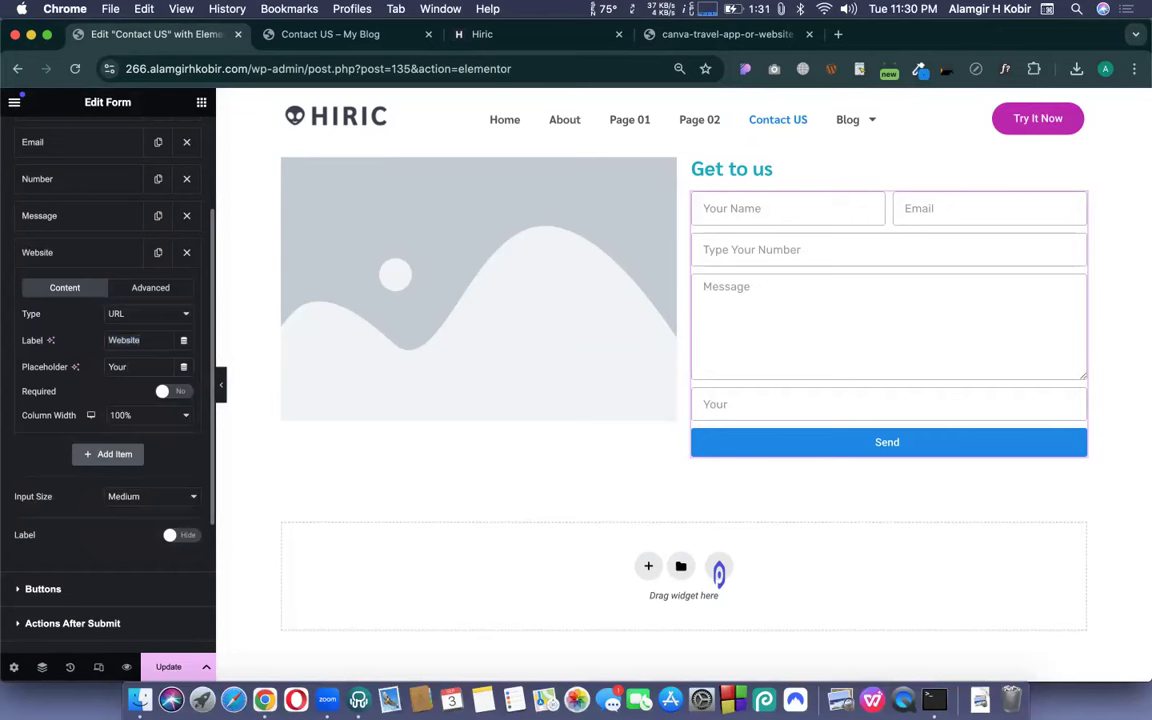
pyautogui.press('super+v')
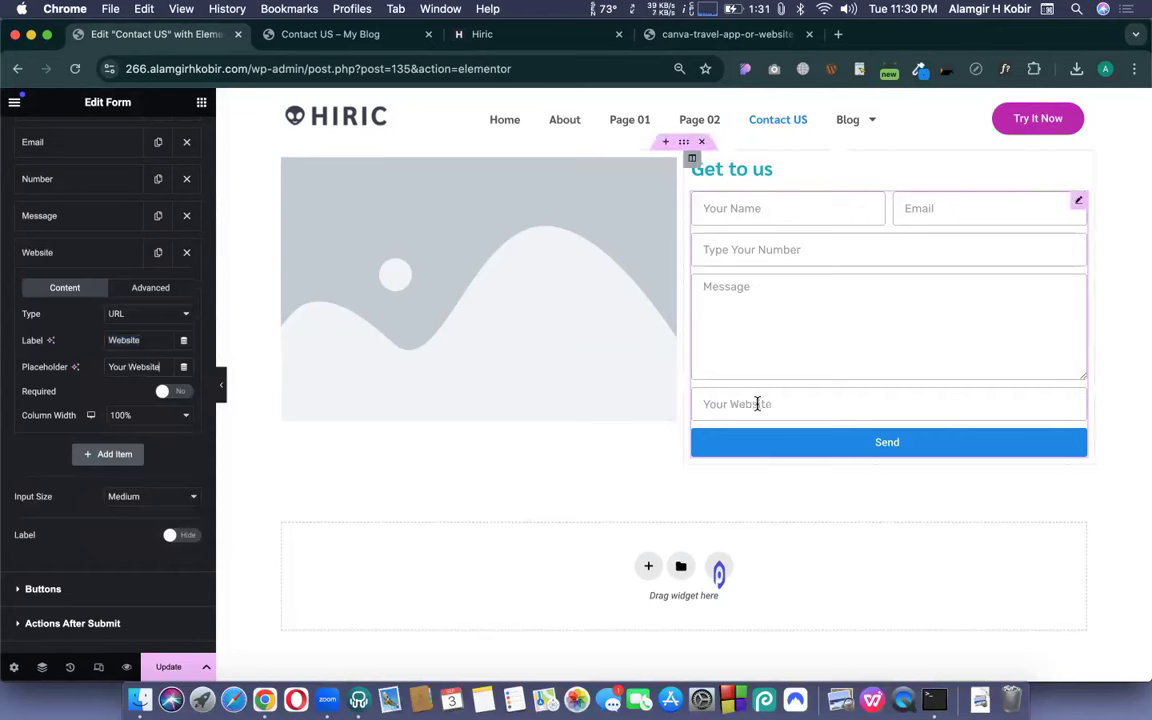
pyautogui.click(706, 404)
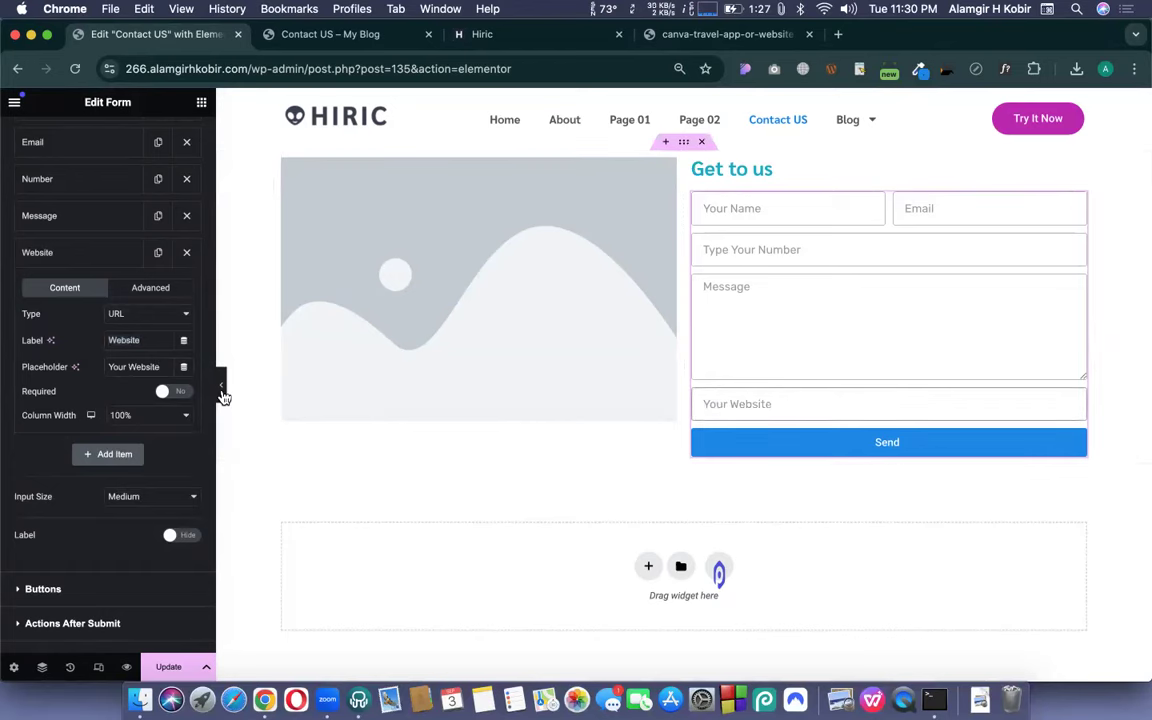
pyautogui.click(221, 385)
# - Fill the test form with a name, email, message 'HI' and website 'hvbjklnk', and submit
pyautogui.click(650, 214)
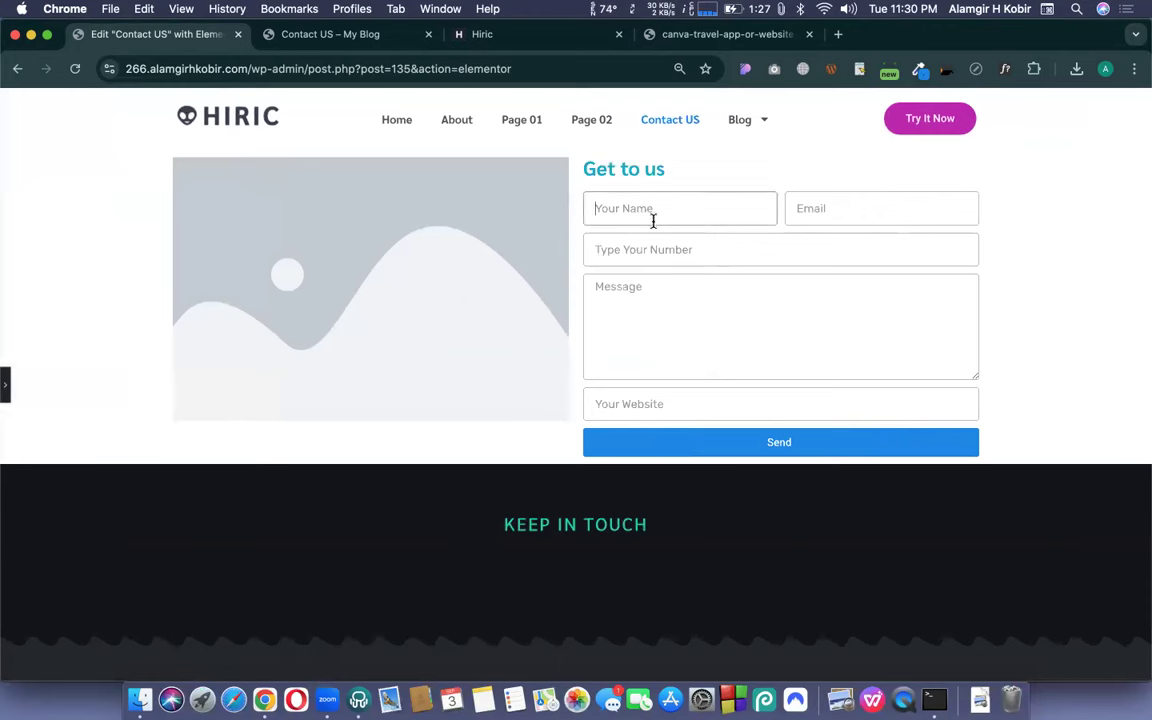
pyautogui.press('Tab')
pyautogui.write('ejf')
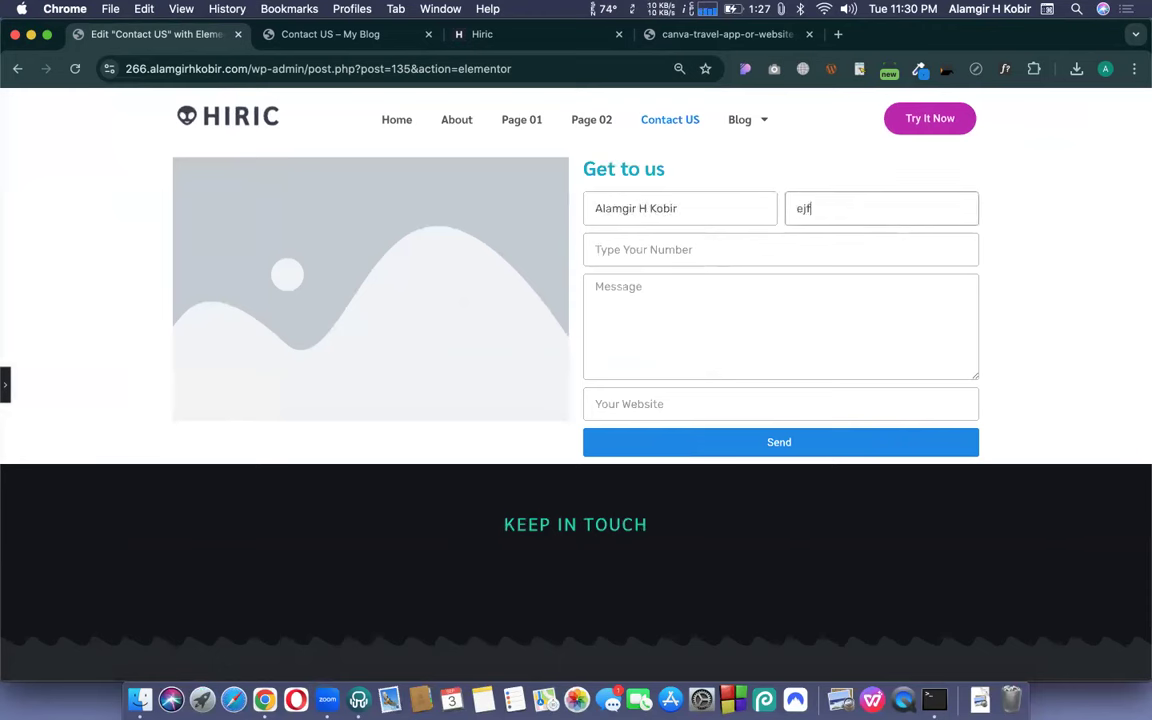
pyautogui.write('vhbjnl')
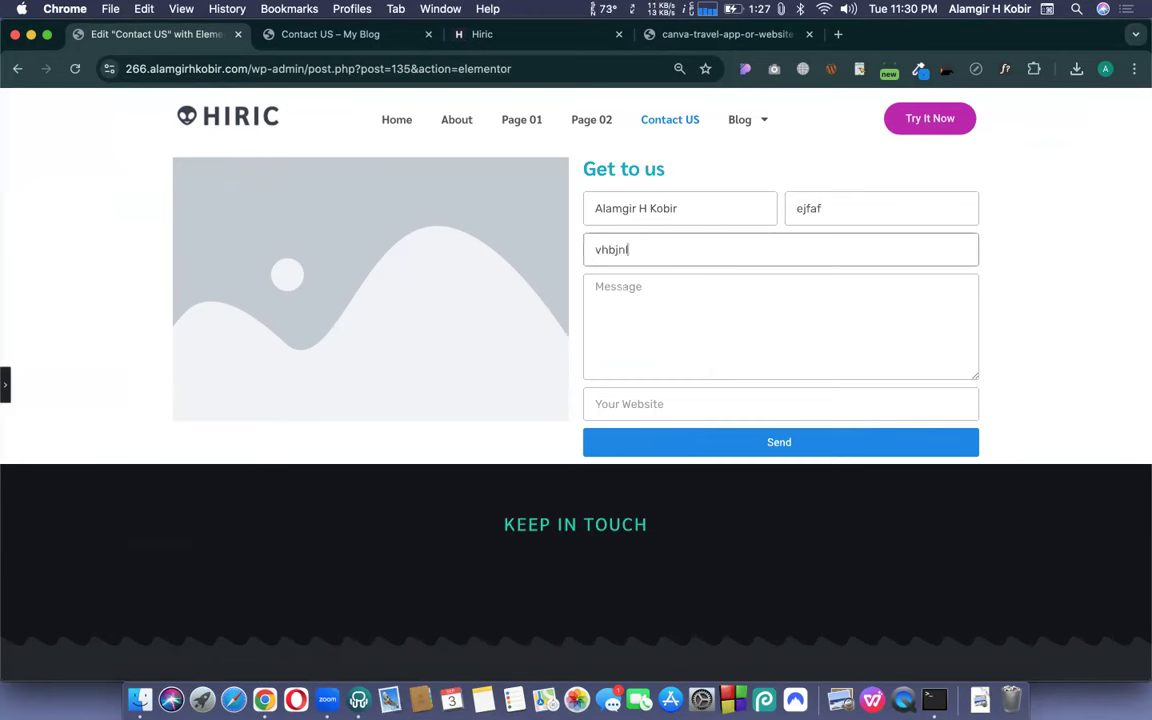
pyautogui.press('Tab')
pyautogui.write('HI')
pyautogui.press('Tab')
pyautogui.write('hvbjklnk')
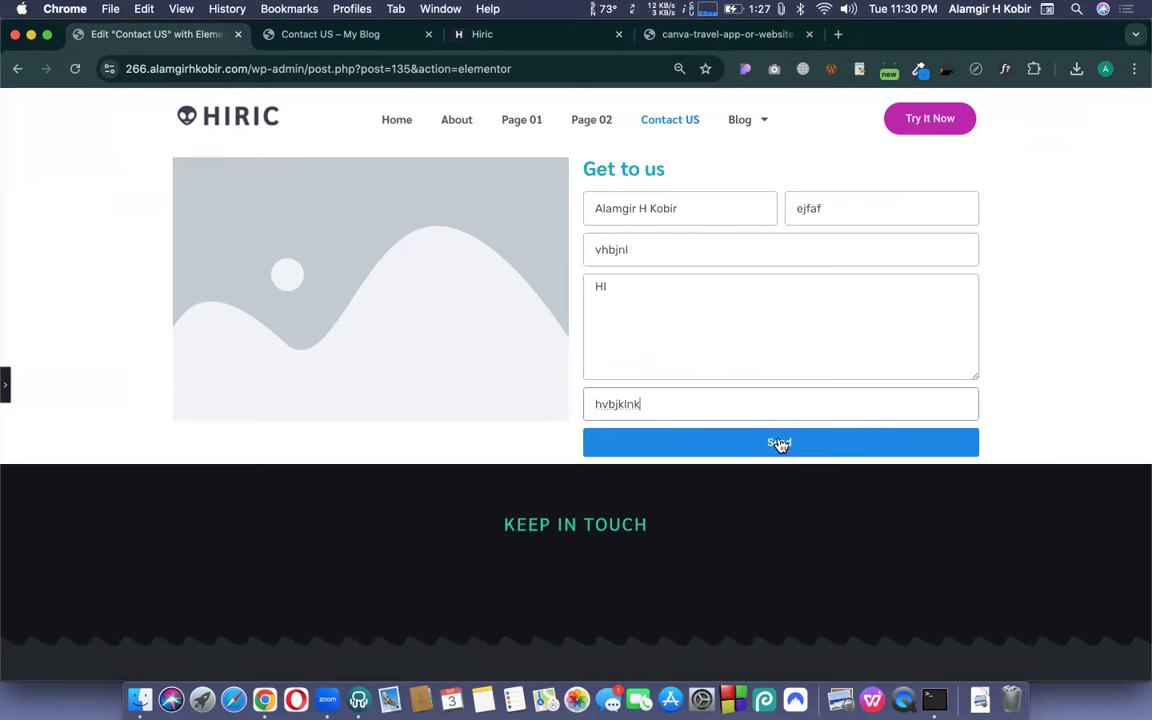
pyautogui.click(779, 443)
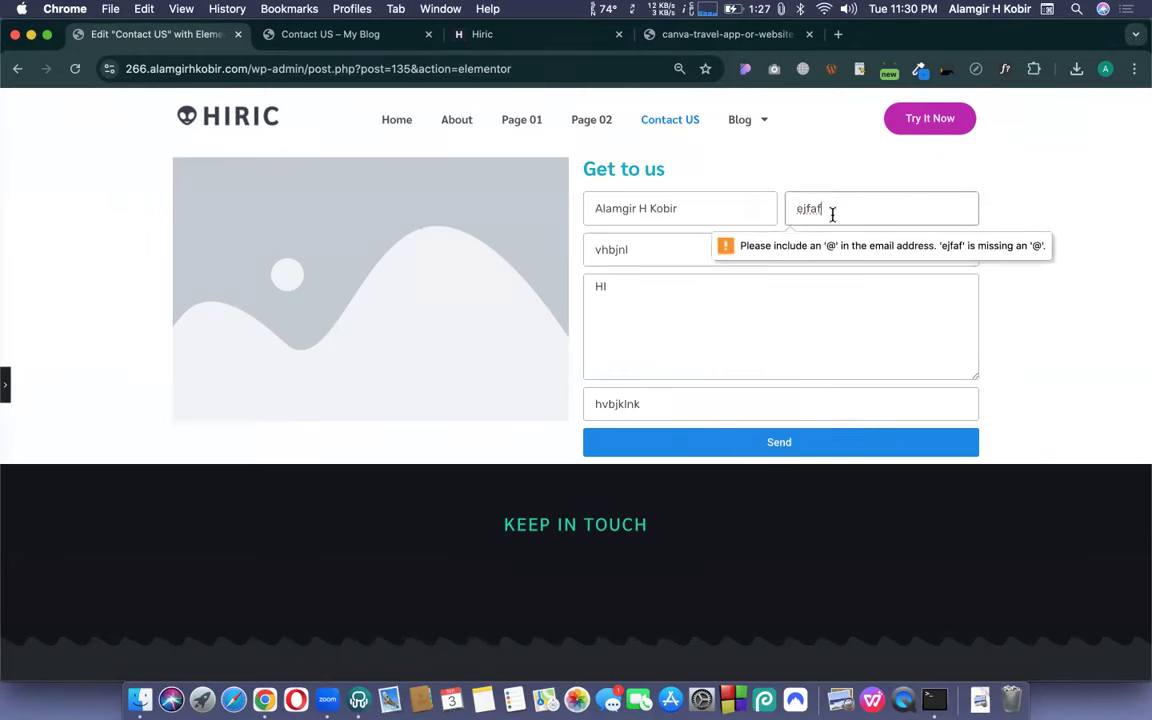
pyautogui.write('@gmail')
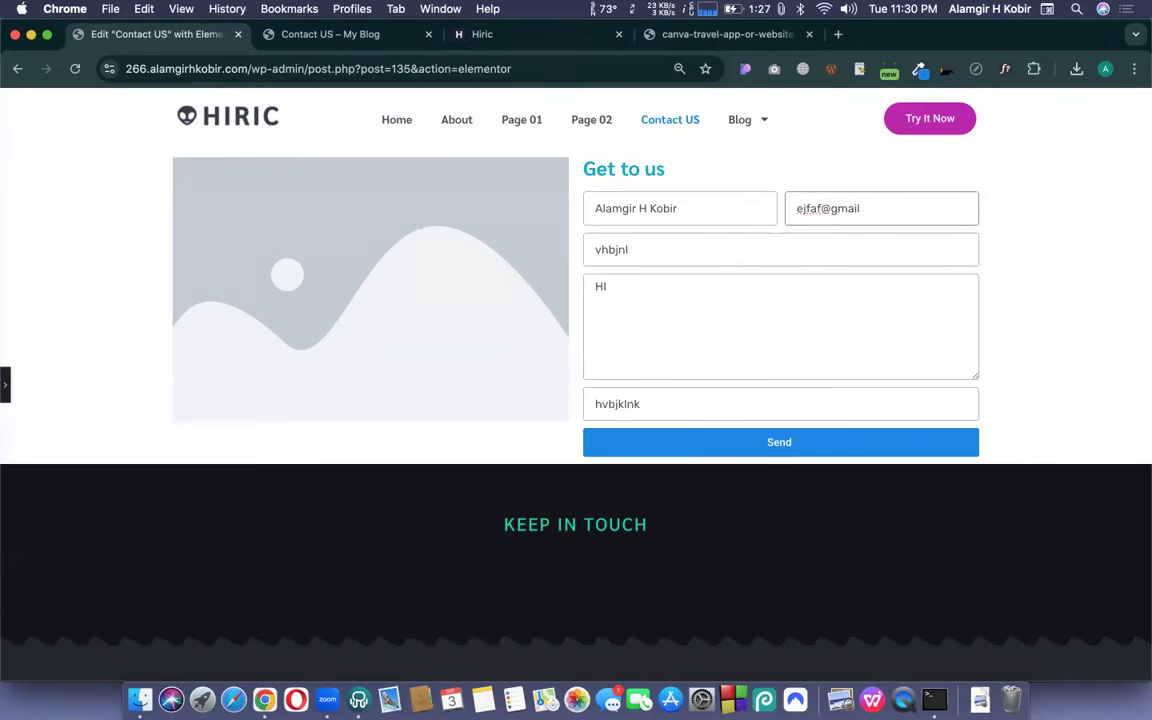
pyautogui.press('super+a')
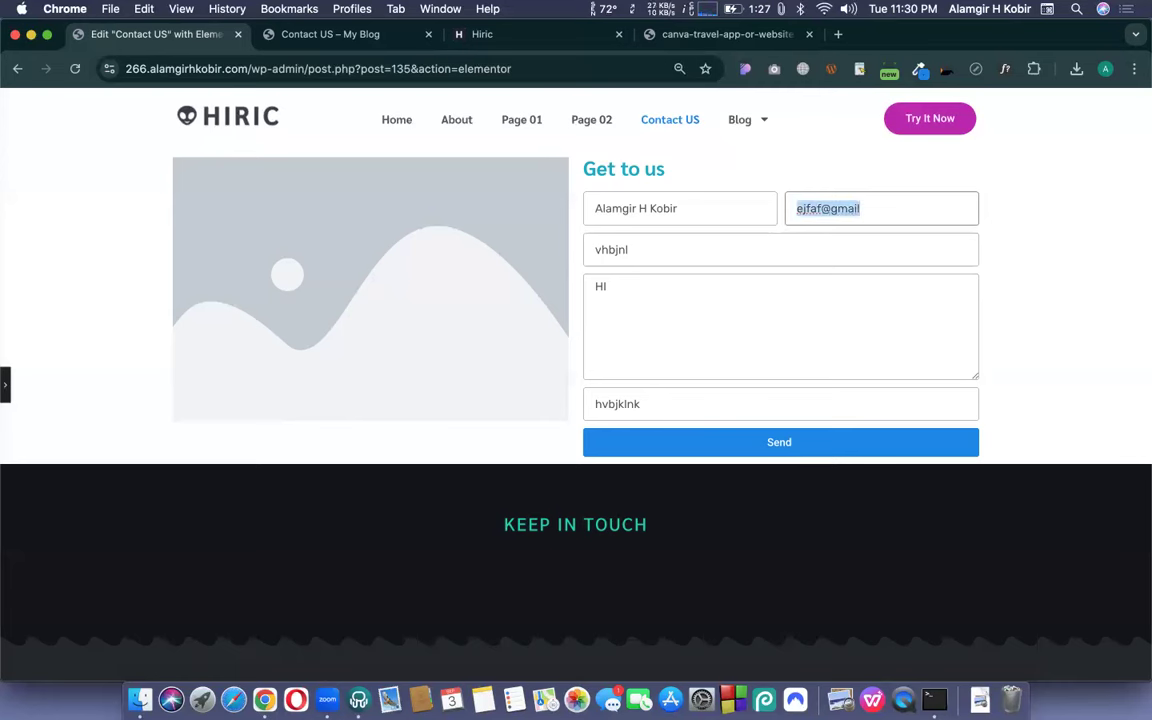
pyautogui.press('Right')
pyautogui.write('.com')
pyautogui.click(661, 249)
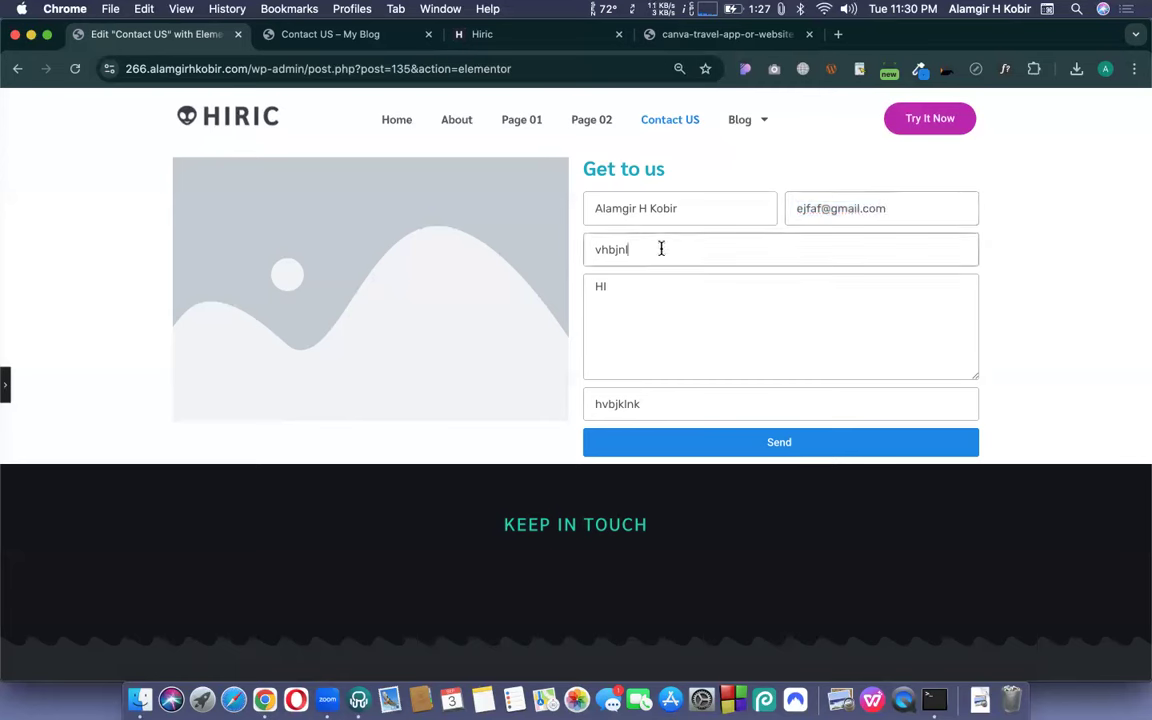
pyautogui.click(783, 447)
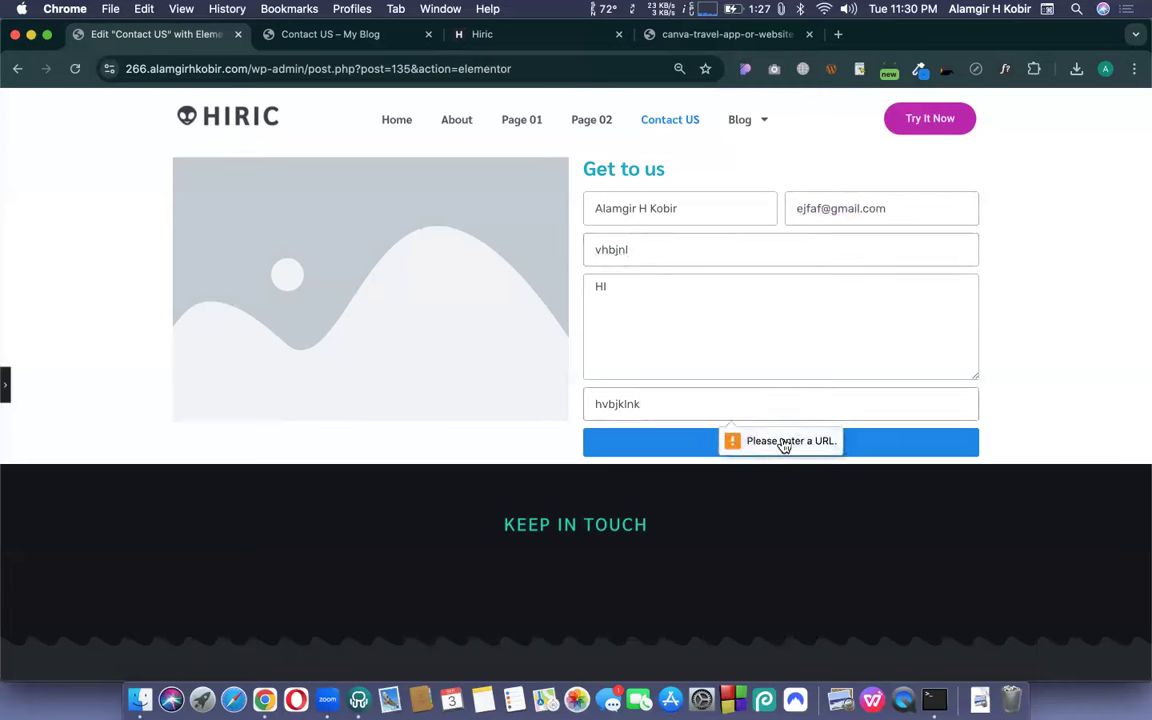
pyautogui.doubleClick(698, 403)
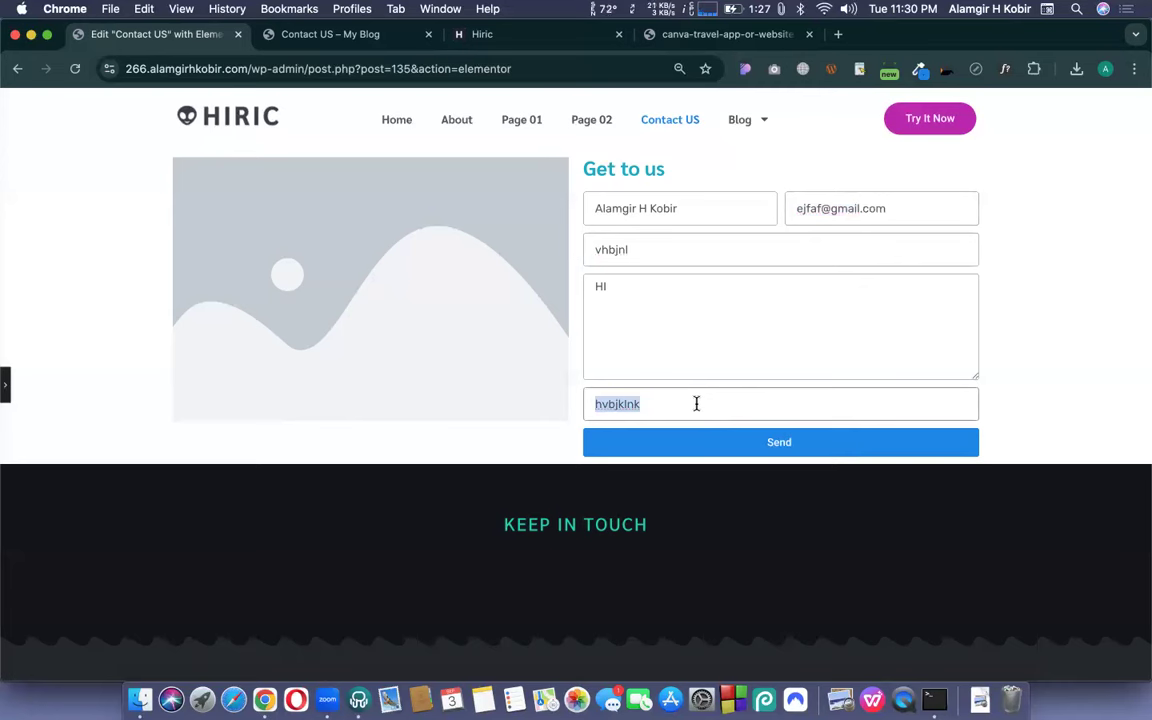
pyautogui.click(697, 403)
pyautogui.write('.cm')
pyautogui.write('om')
pyautogui.click(764, 445)
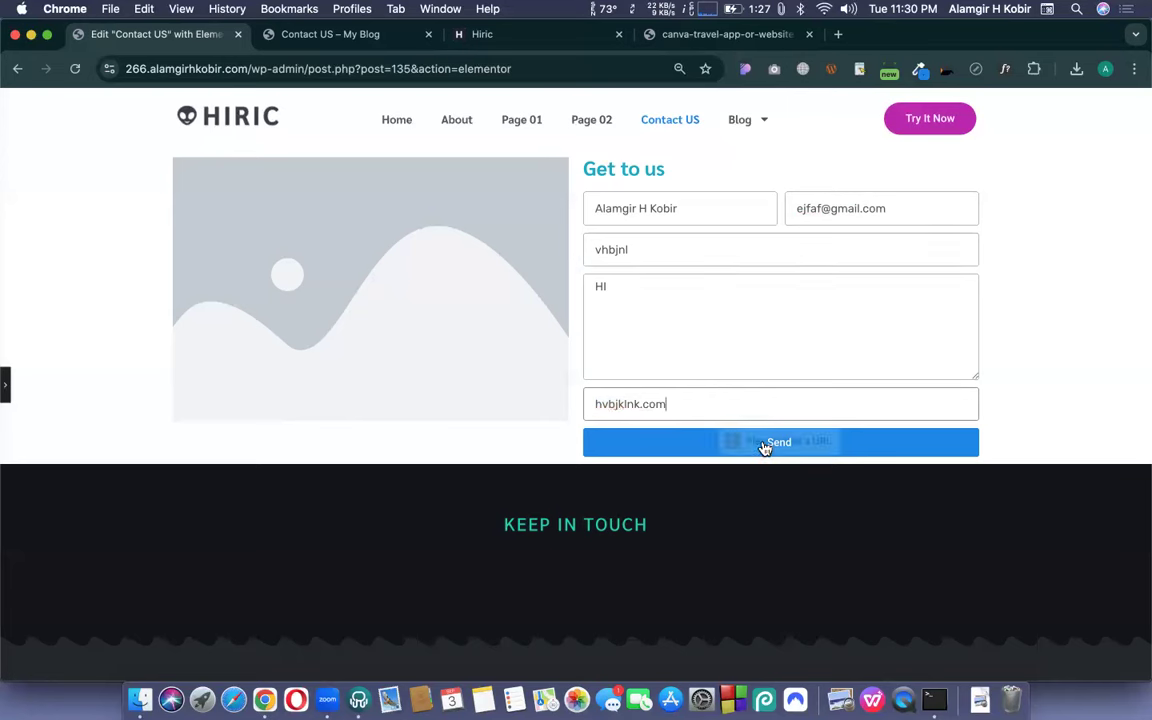
pyautogui.click(598, 403)
pyautogui.write('htt')
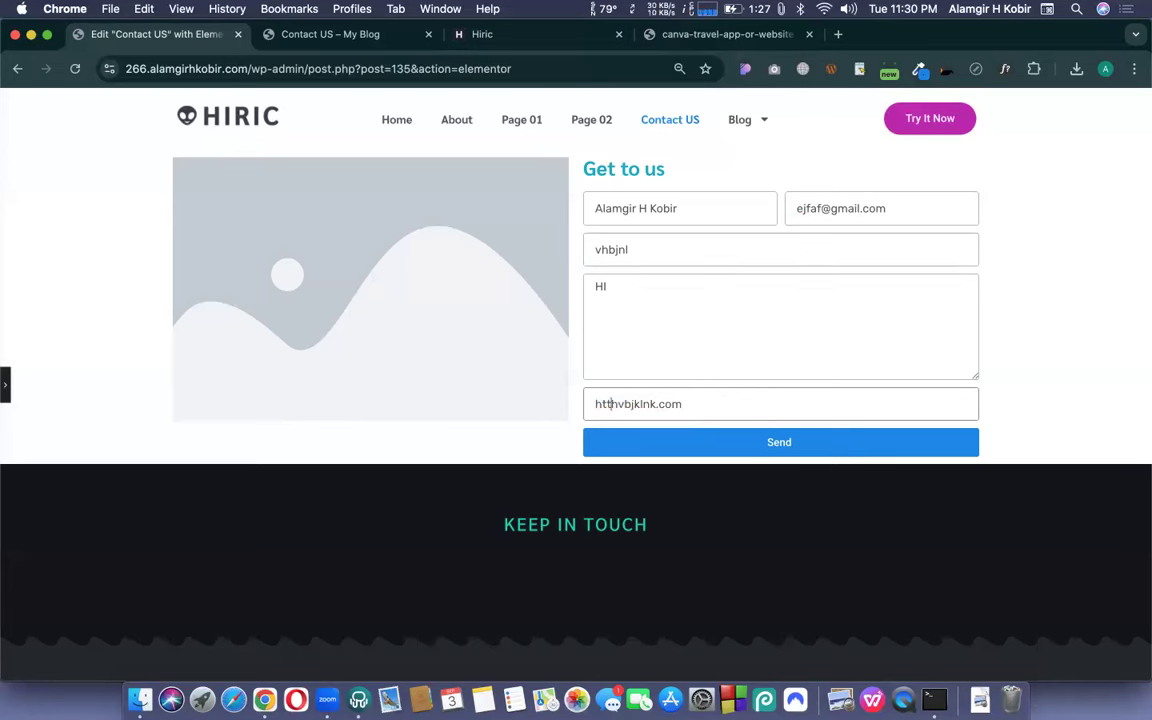
pyautogui.write('ps://')
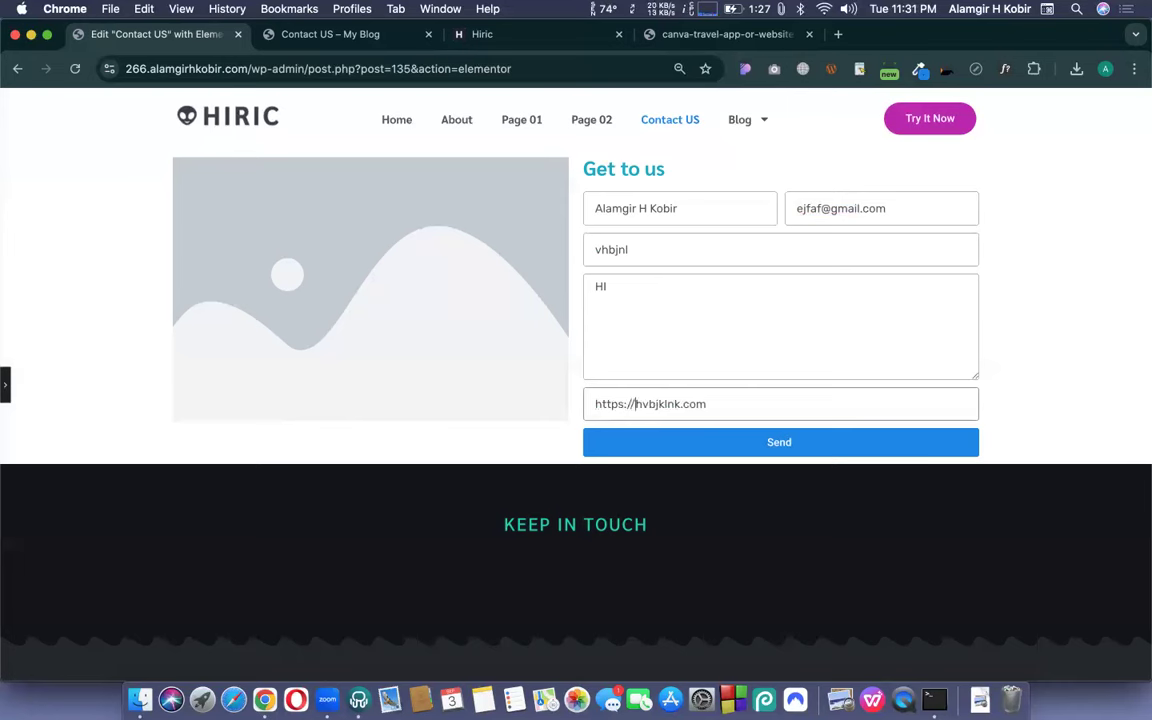
pyautogui.click(155, 66)
pyautogui.click(133, 66)
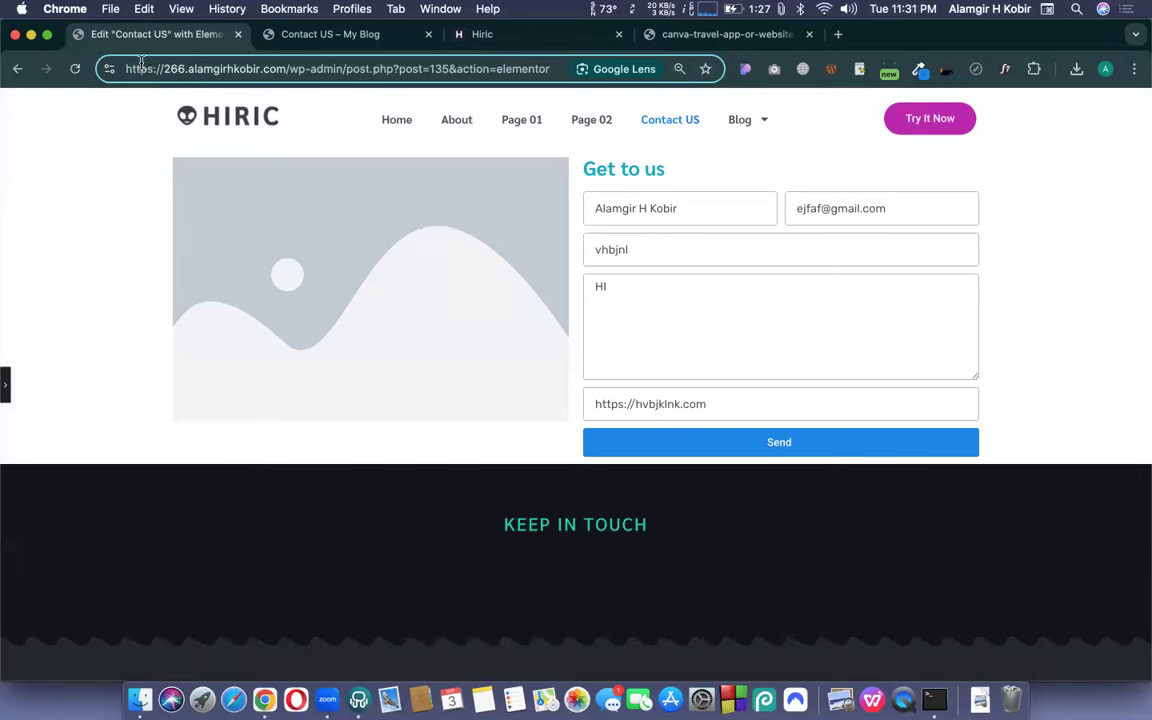
pyautogui.click(720, 407)
pyautogui.click(750, 445)
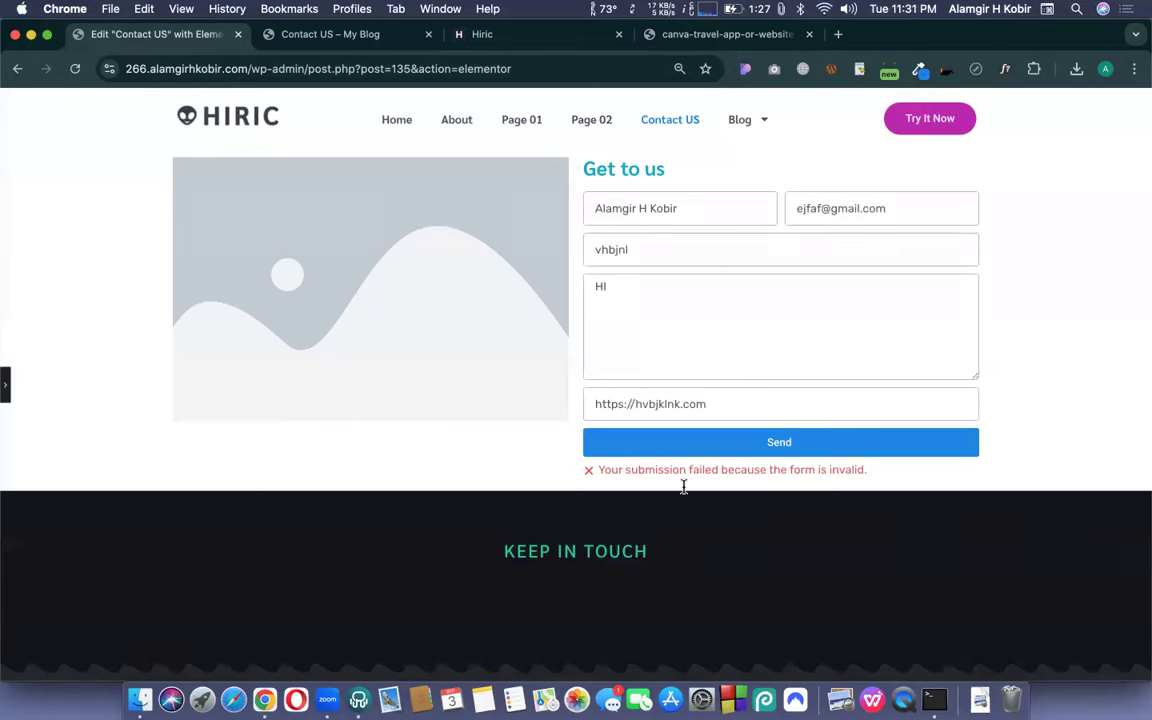
pyautogui.click(6, 383)
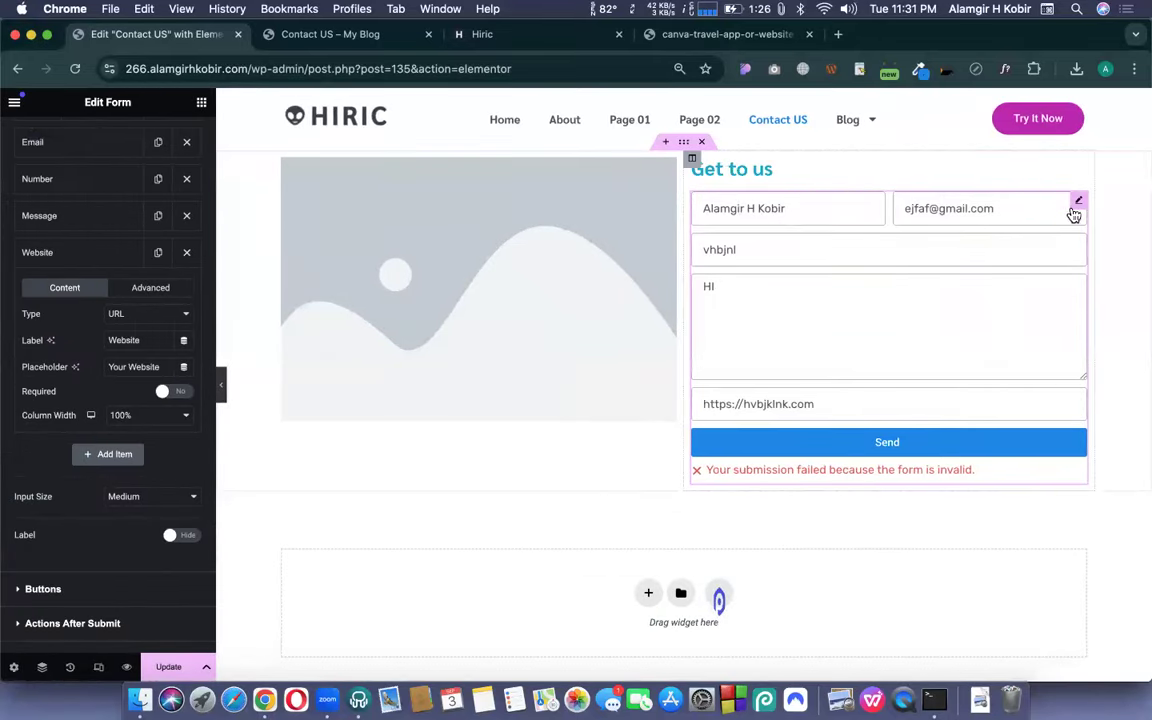
# - Change the Number field's type from Tel to Number, test it with 123456, then clear it
pyautogui.click(40, 190)
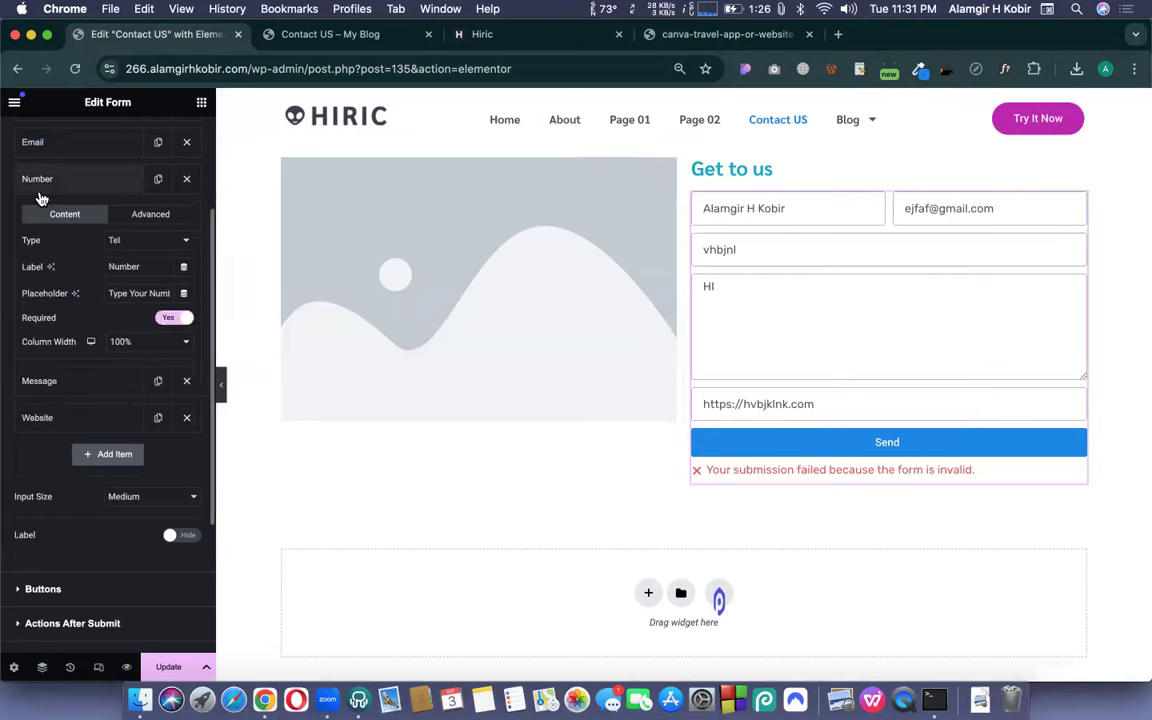
pyautogui.click(141, 244)
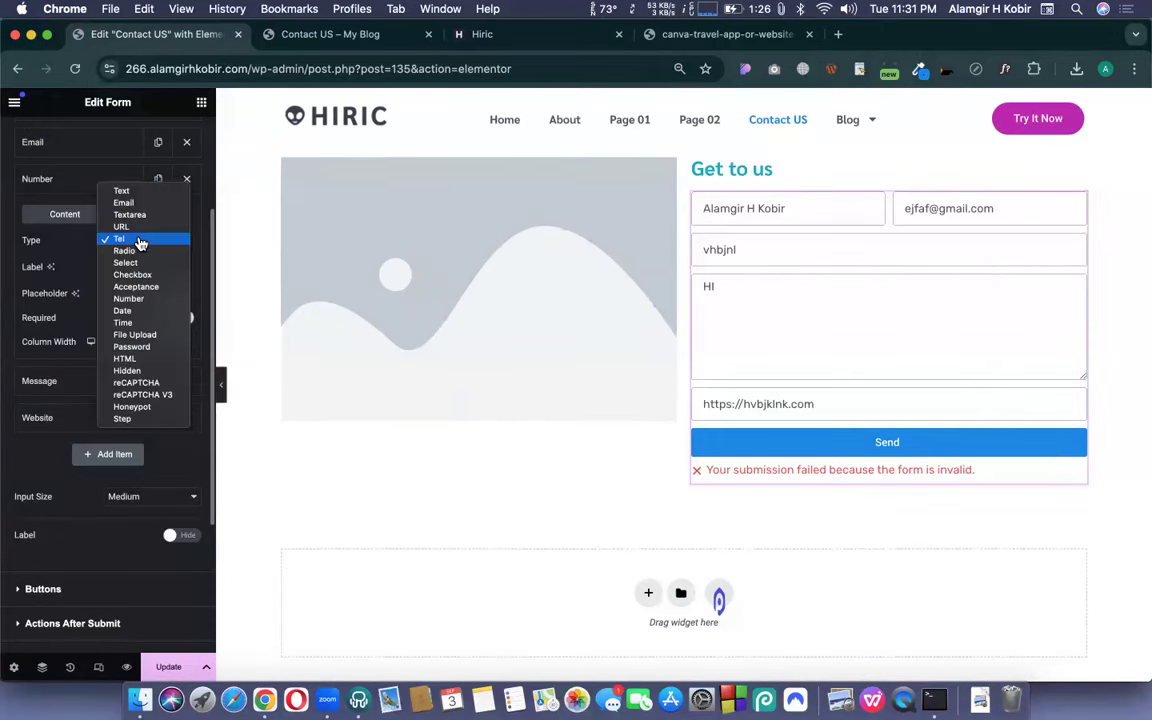
pyautogui.click(141, 306)
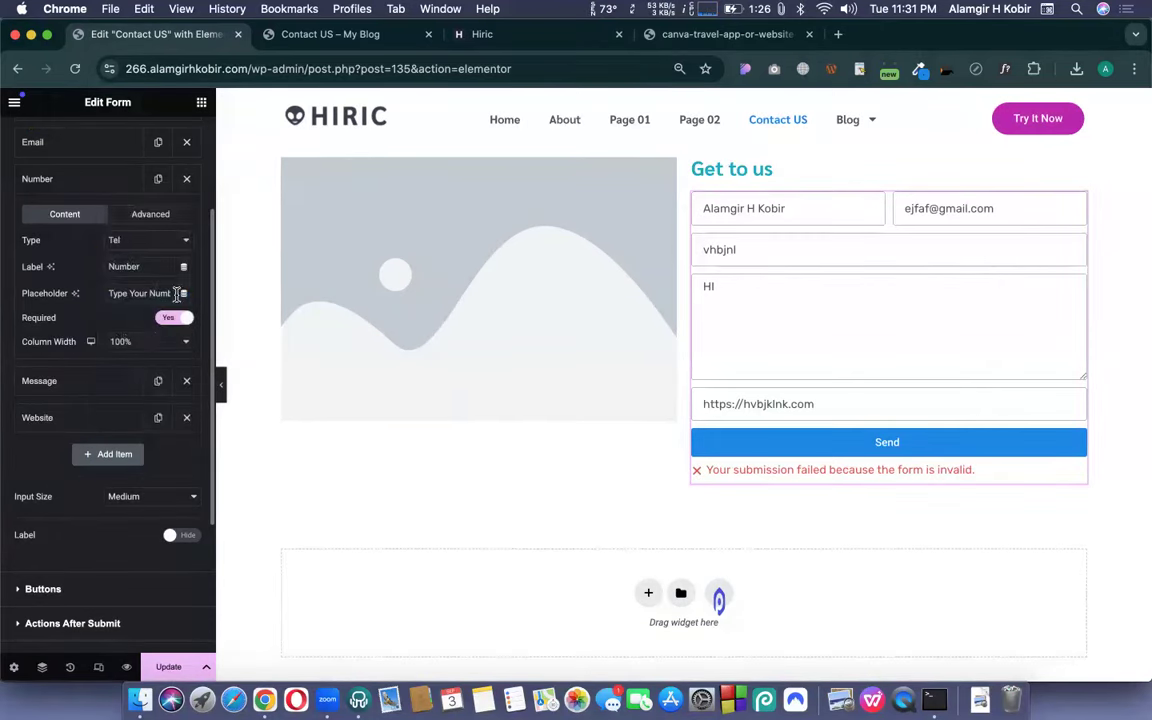
pyautogui.click(703, 250)
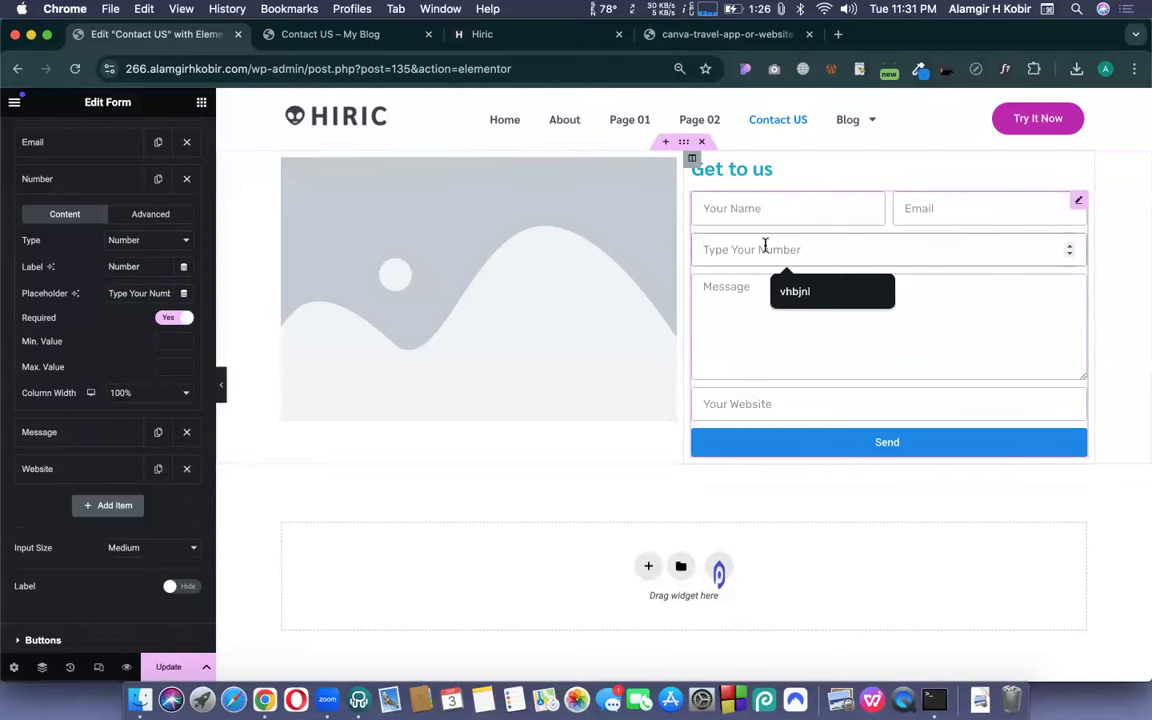
pyautogui.click(792, 299)
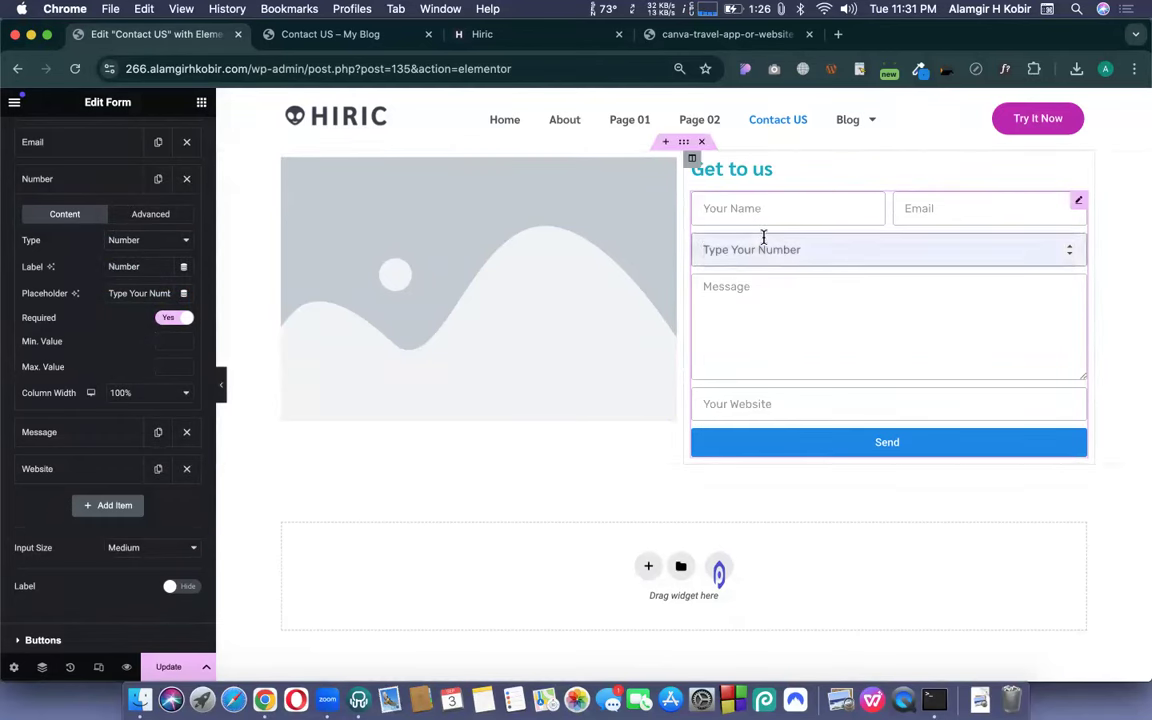
pyautogui.write('123456')
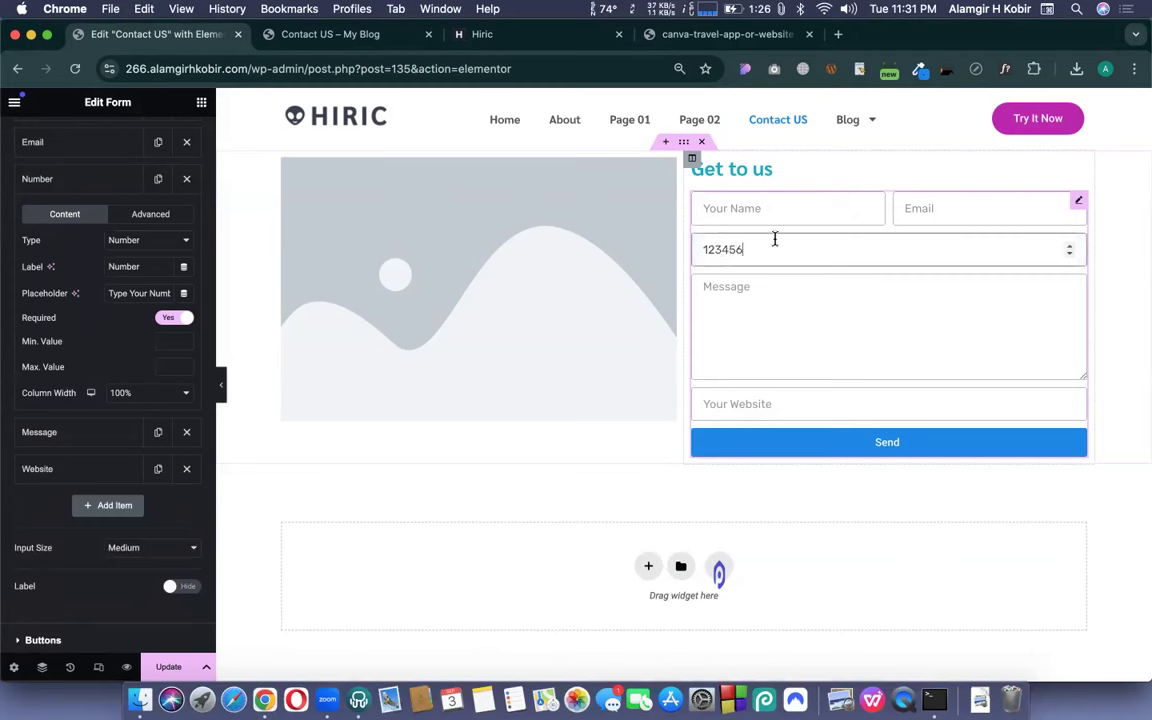
pyautogui.doubleClick(727, 250)
pyautogui.press('BackSpace')
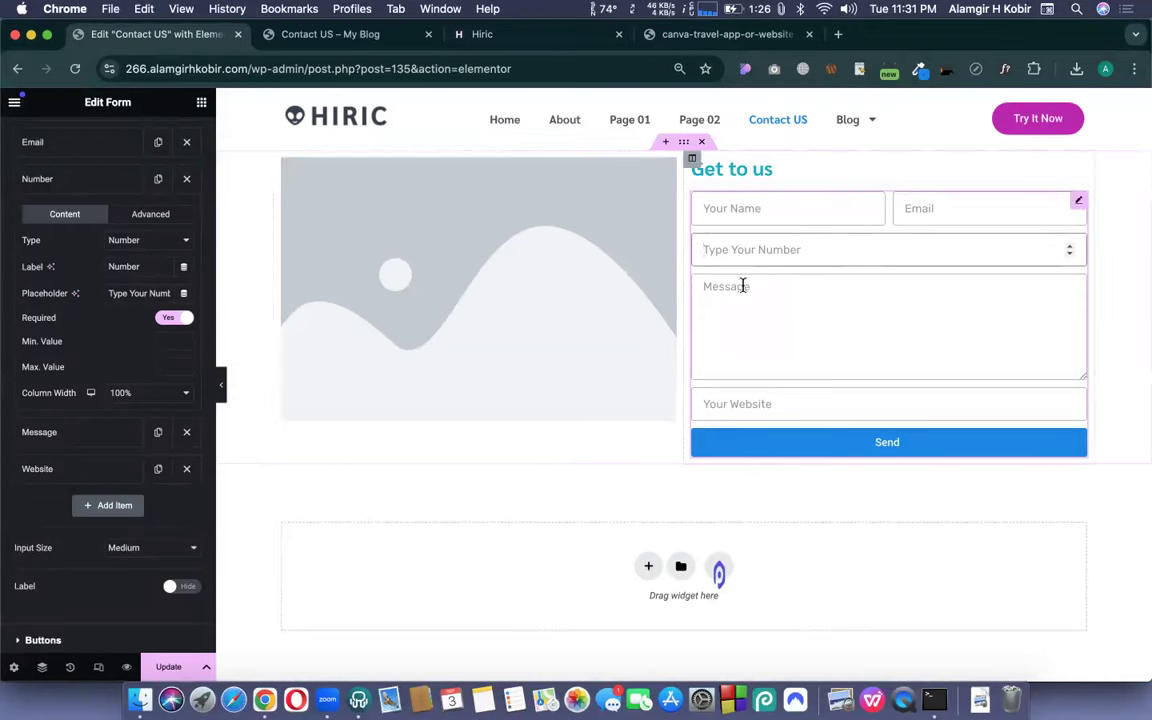
pyautogui.click(570, 40)
pyautogui.scroll(-2, 691, 466)
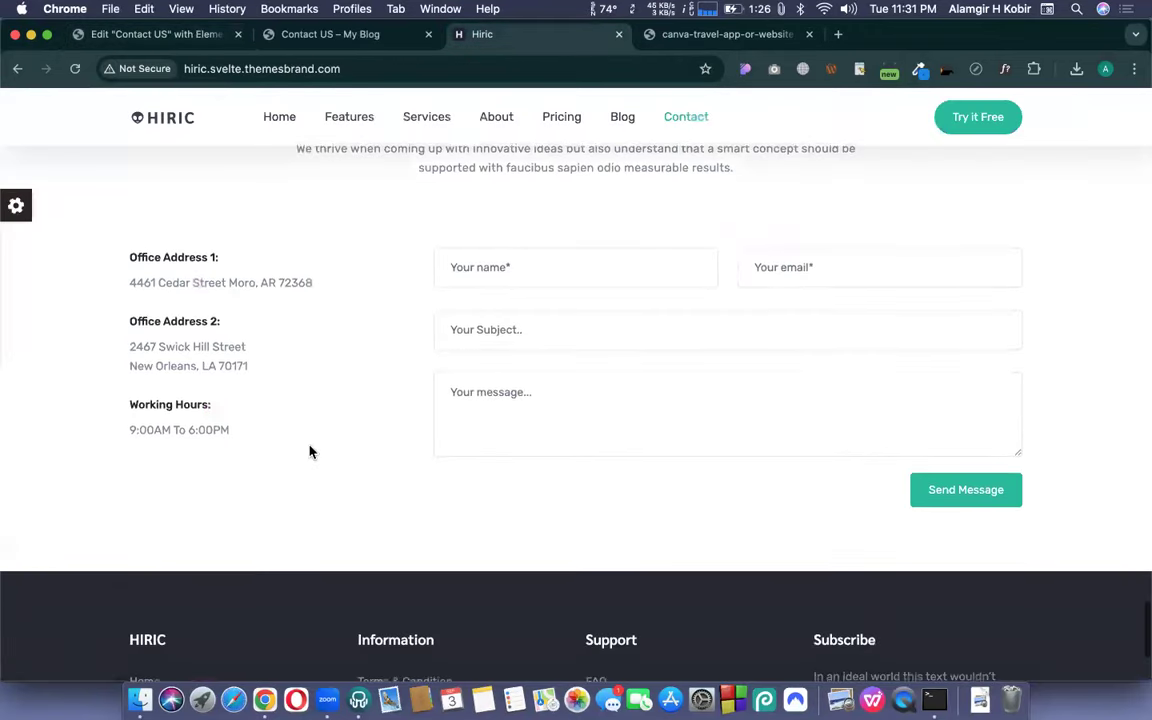
pyautogui.scroll(-5, 296, 402)
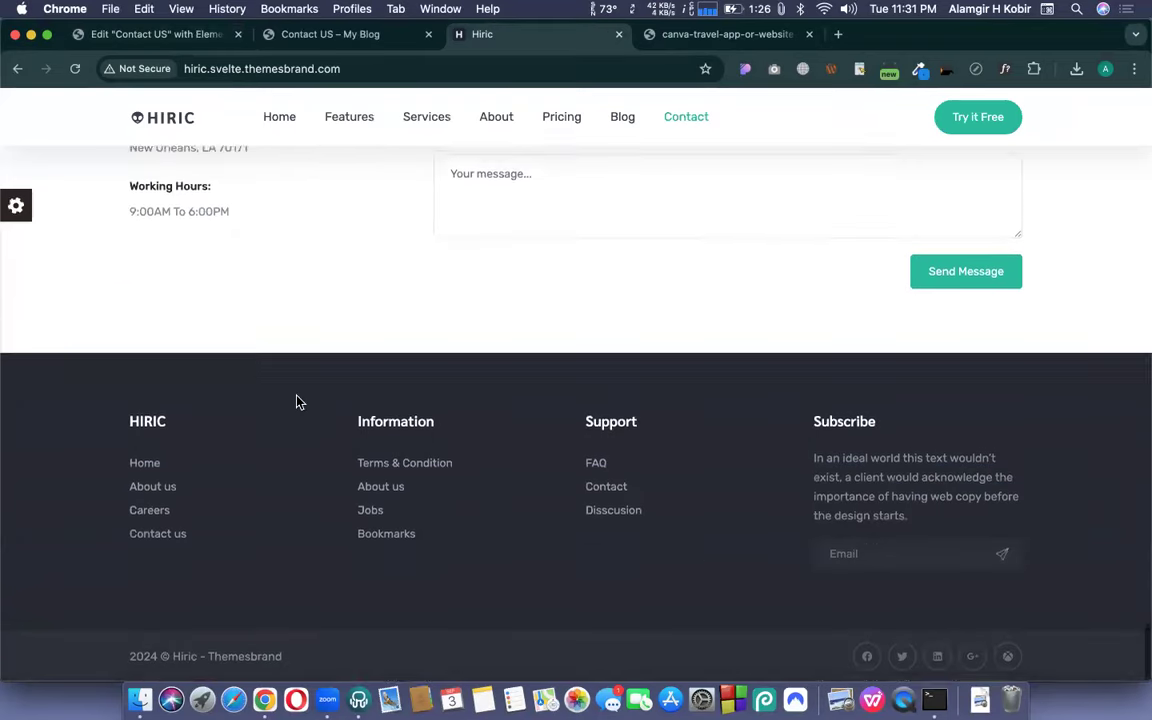
pyautogui.scroll(4, 296, 402)
pyautogui.scroll(2, 296, 402)
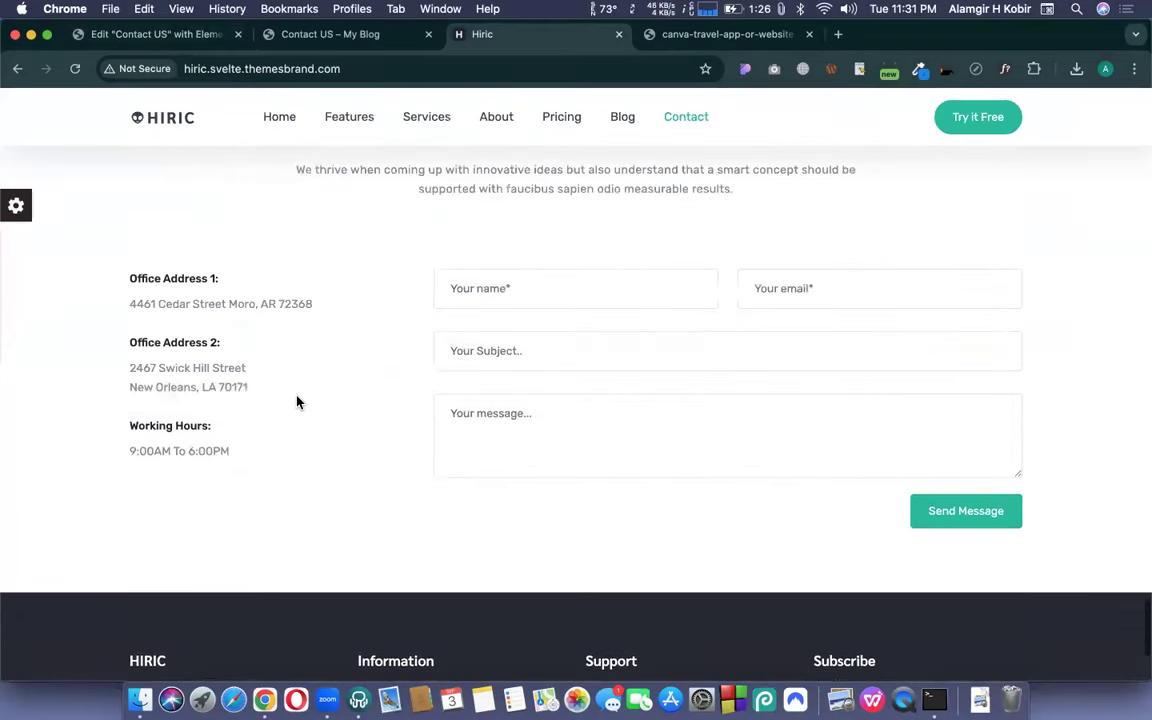
pyautogui.click(160, 36)
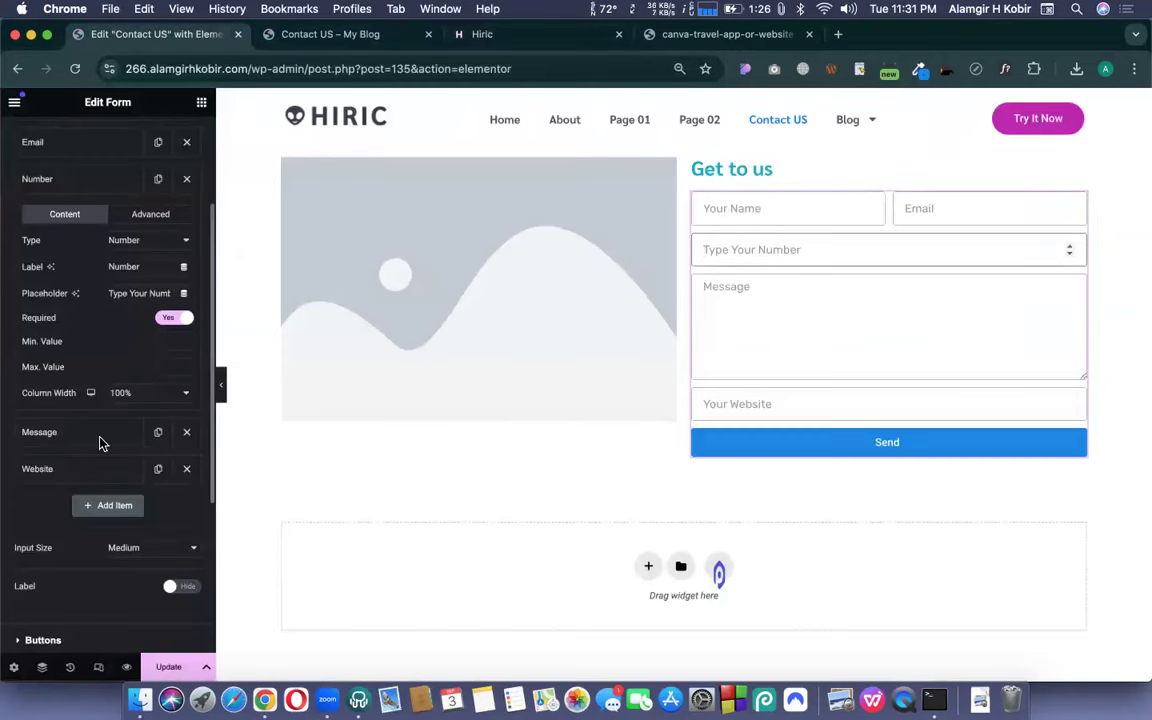
# - Convert the Website field to Radio type with options Apple and Banana
pyautogui.click(82, 470)
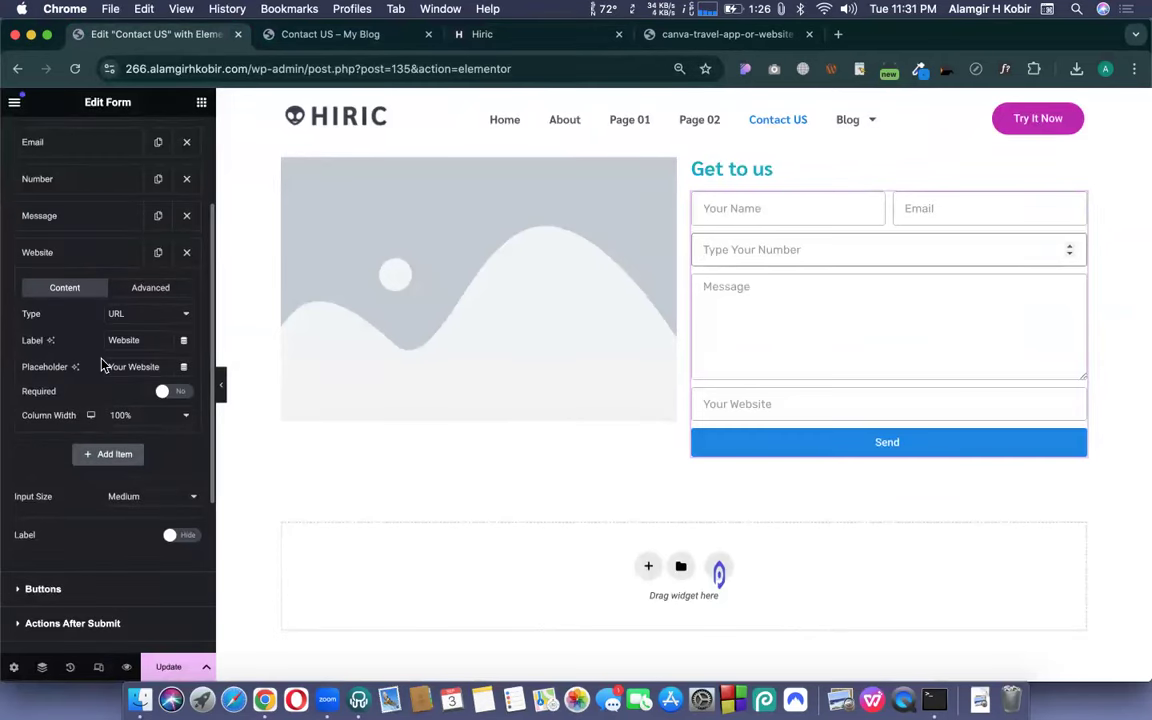
pyautogui.scroll(-1, 103, 363)
pyautogui.click(124, 282)
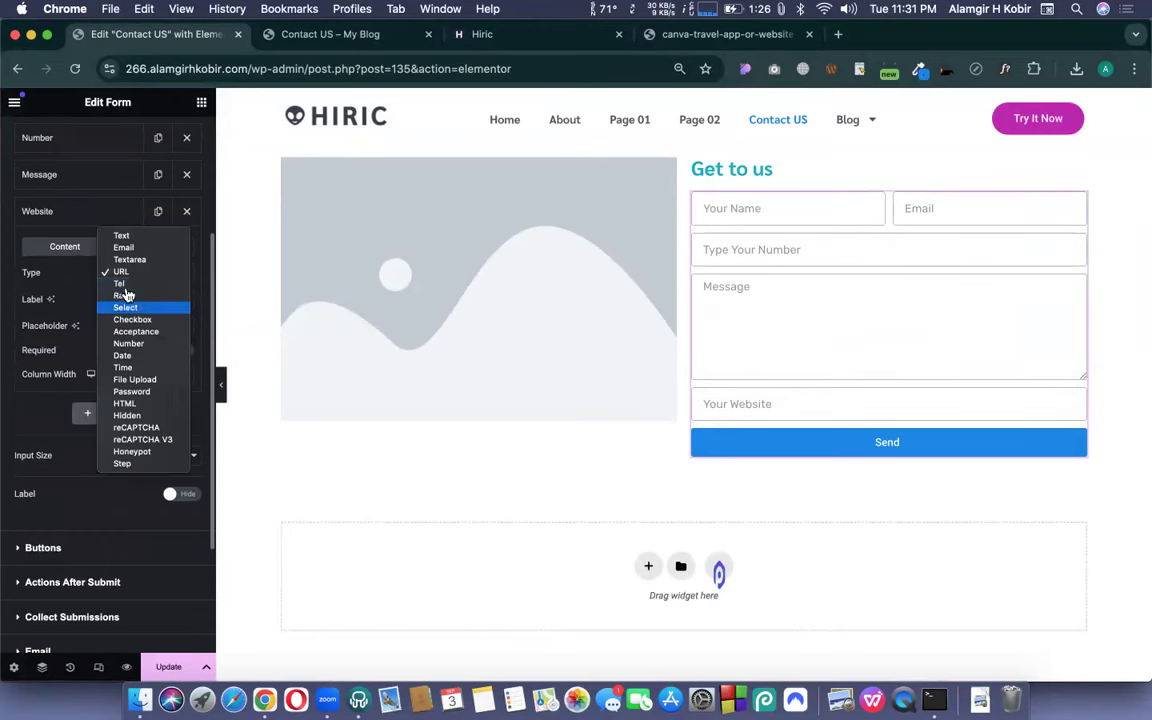
pyautogui.click(124, 296)
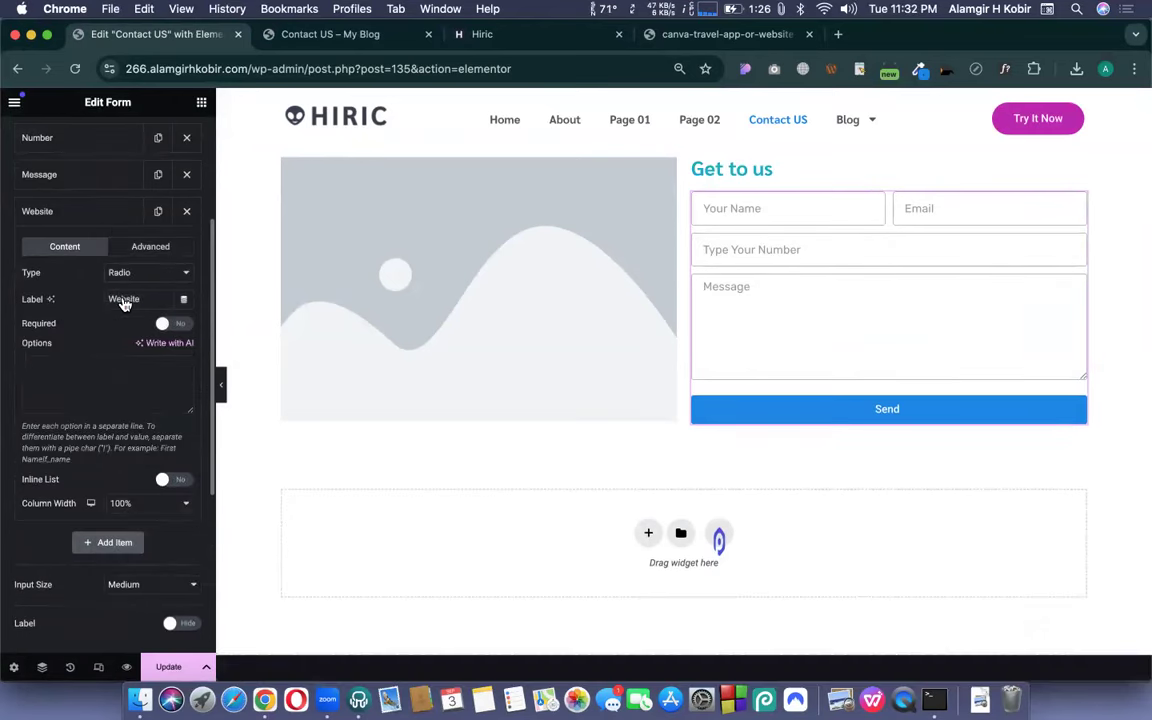
pyautogui.click(95, 374)
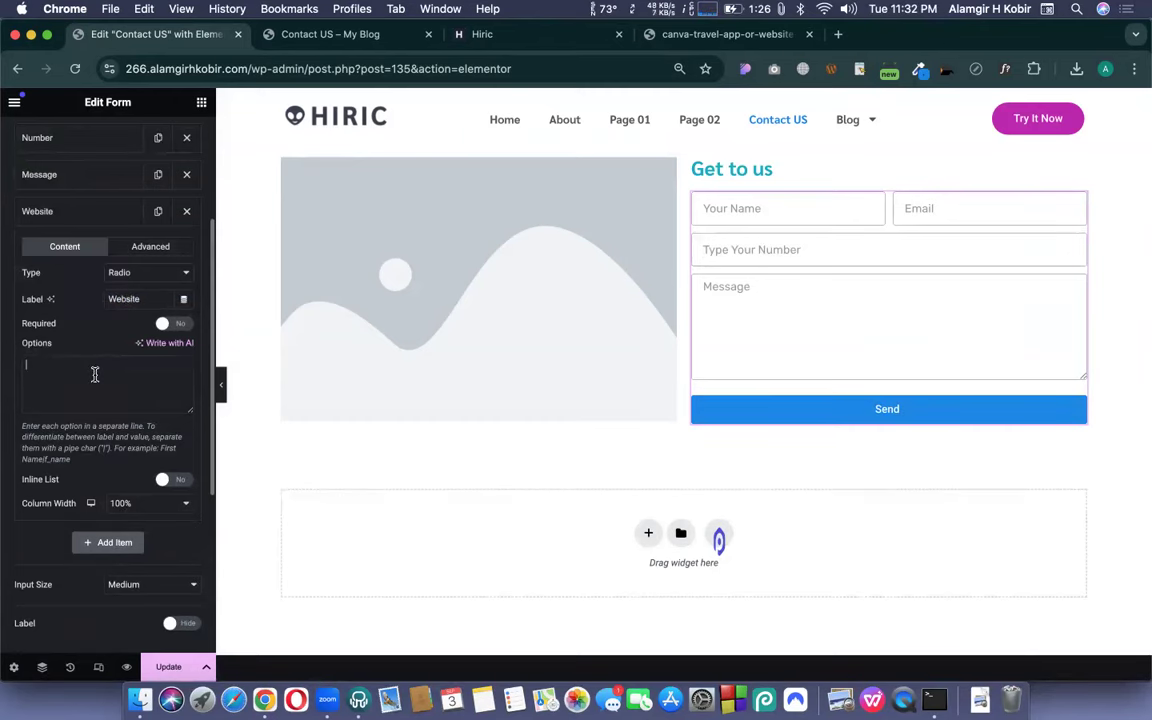
pyautogui.write('App')
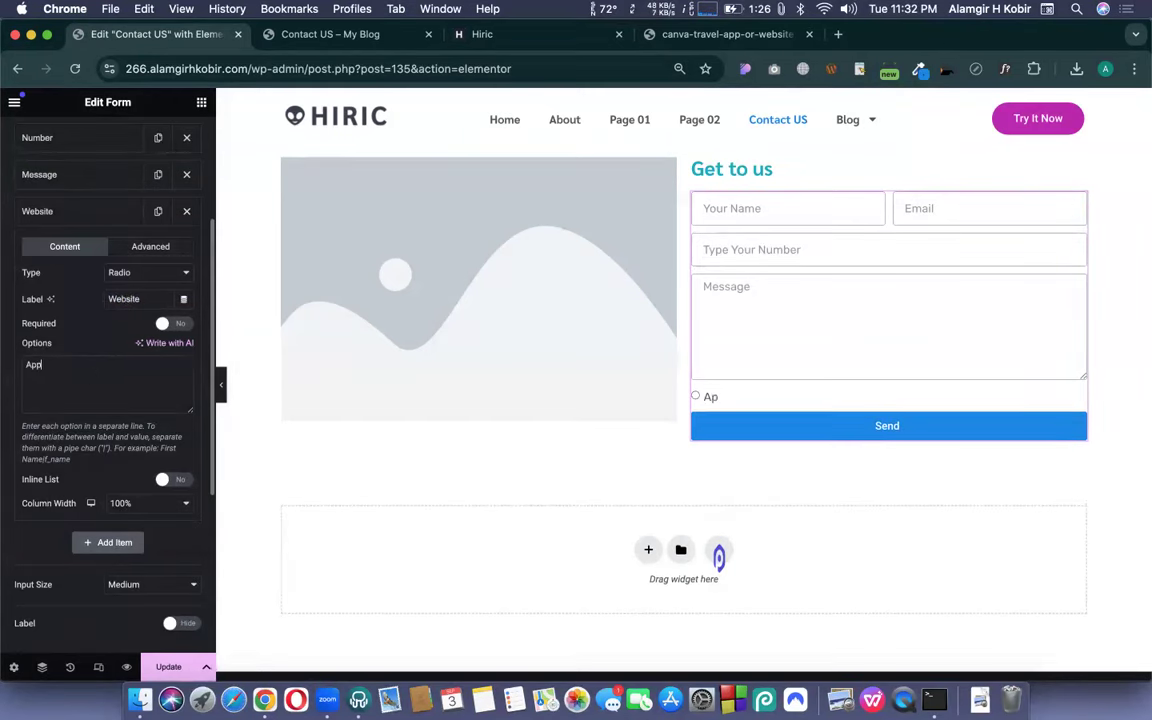
pyautogui.write('le Banana')
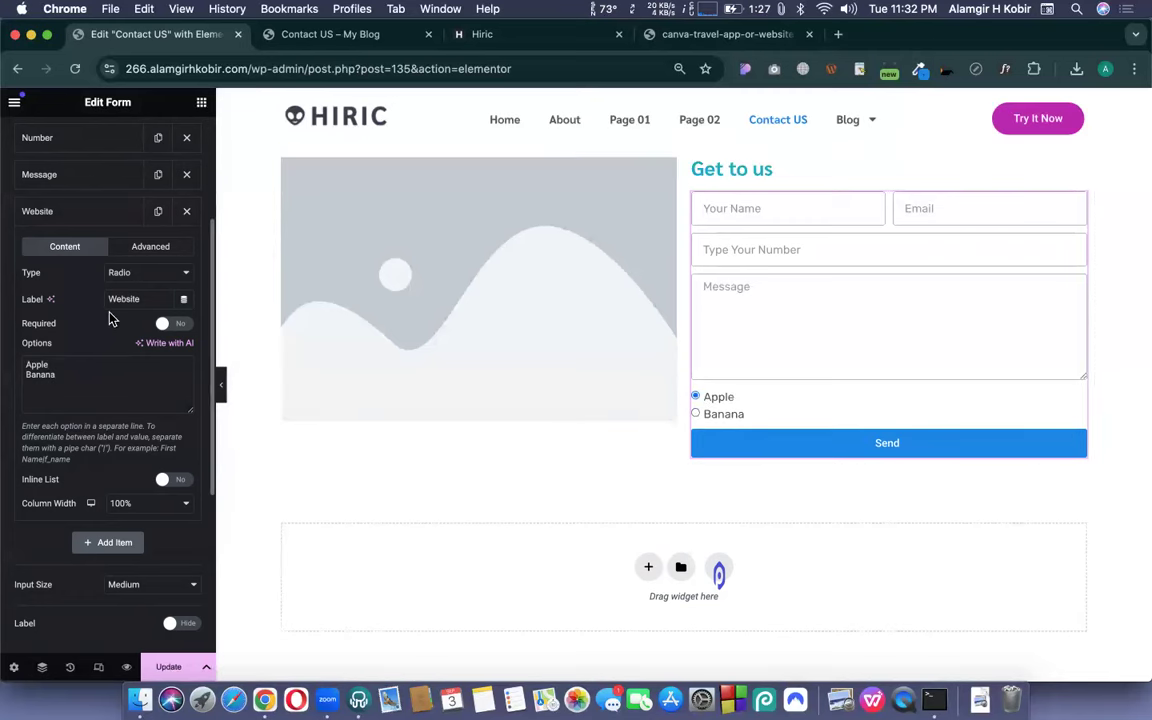
pyautogui.click(125, 272)
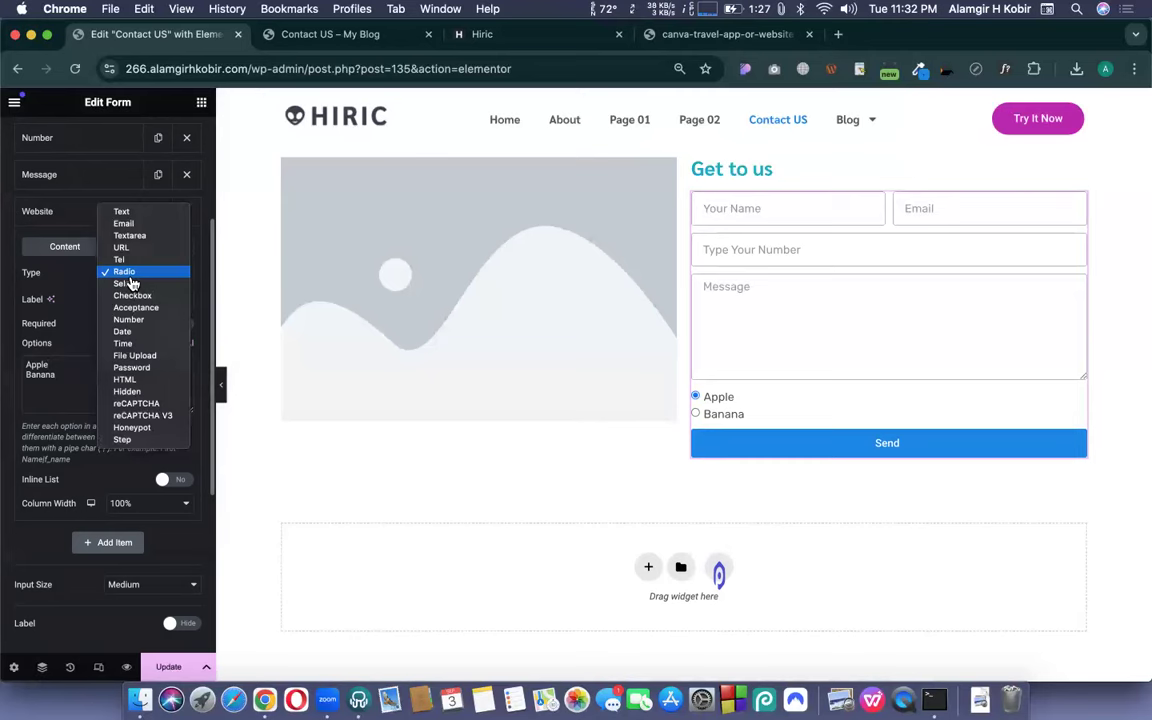
# - Turn the Website field into a Select dropdown and add a 'mango' option
pyautogui.click(135, 287)
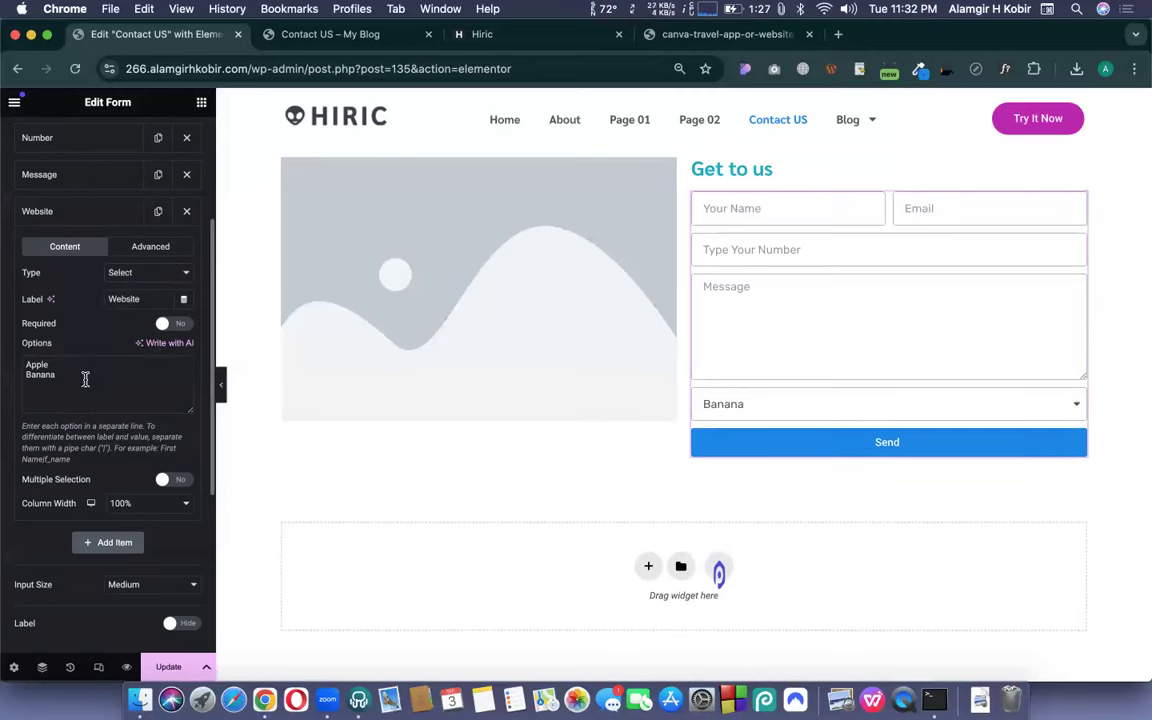
pyautogui.click(760, 407)
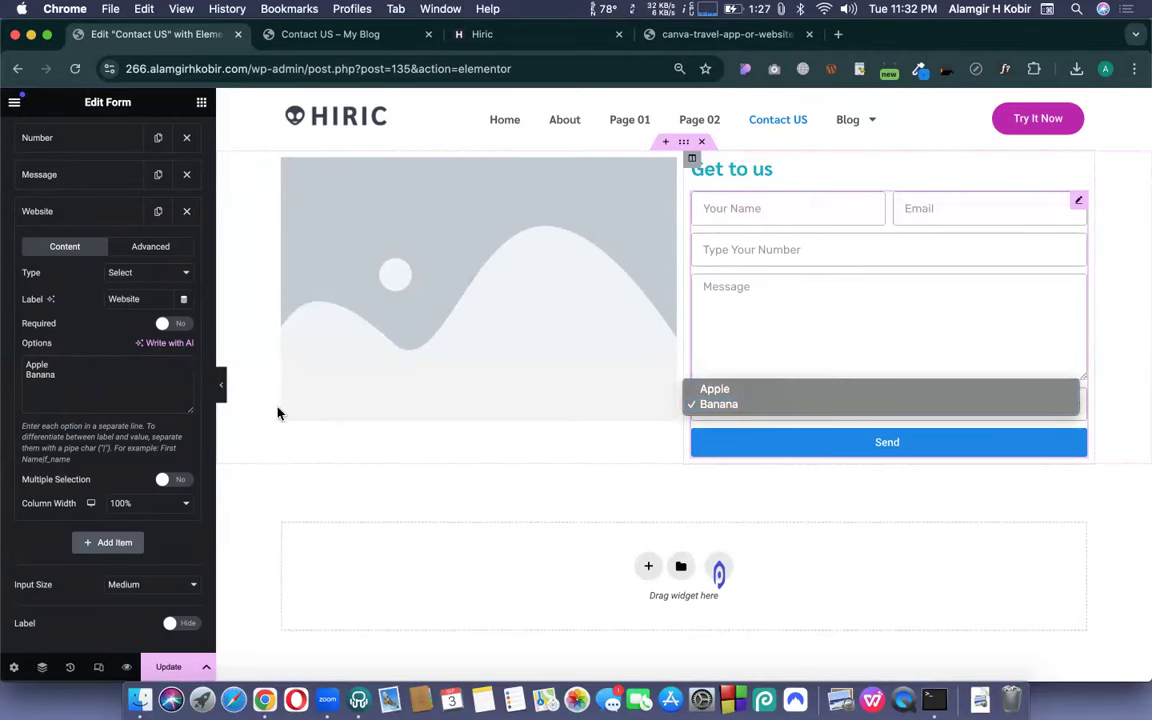
pyautogui.click(80, 374)
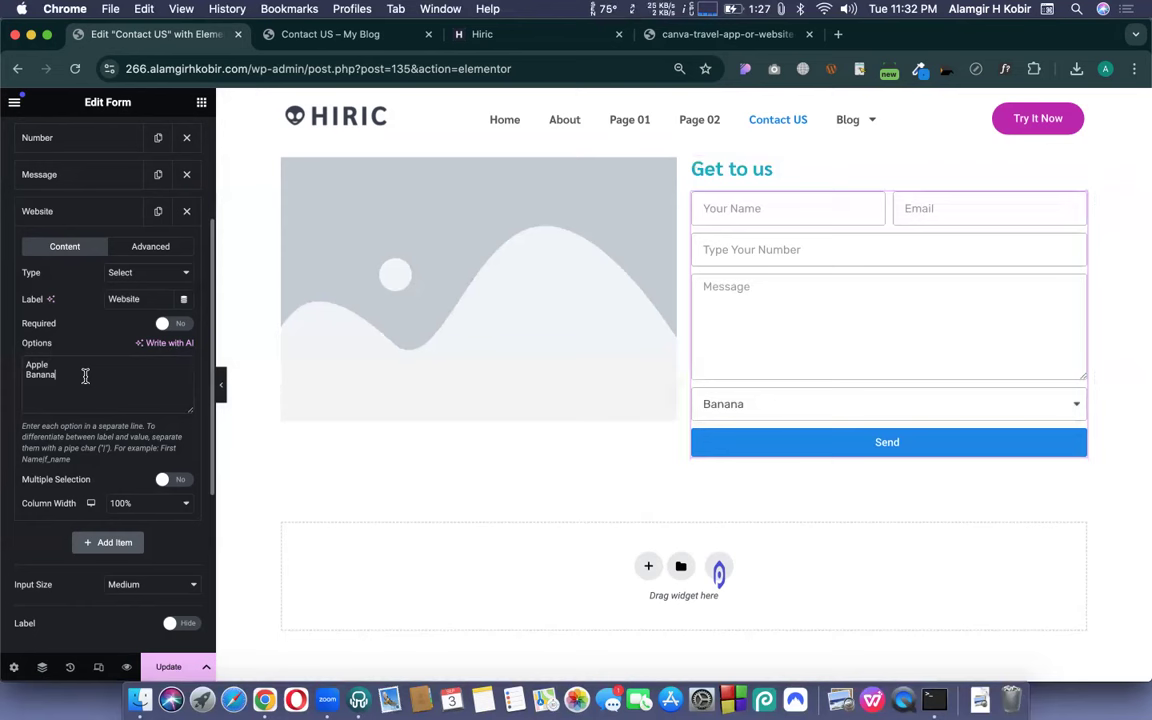
pyautogui.press('Return')
pyautogui.write('mango')
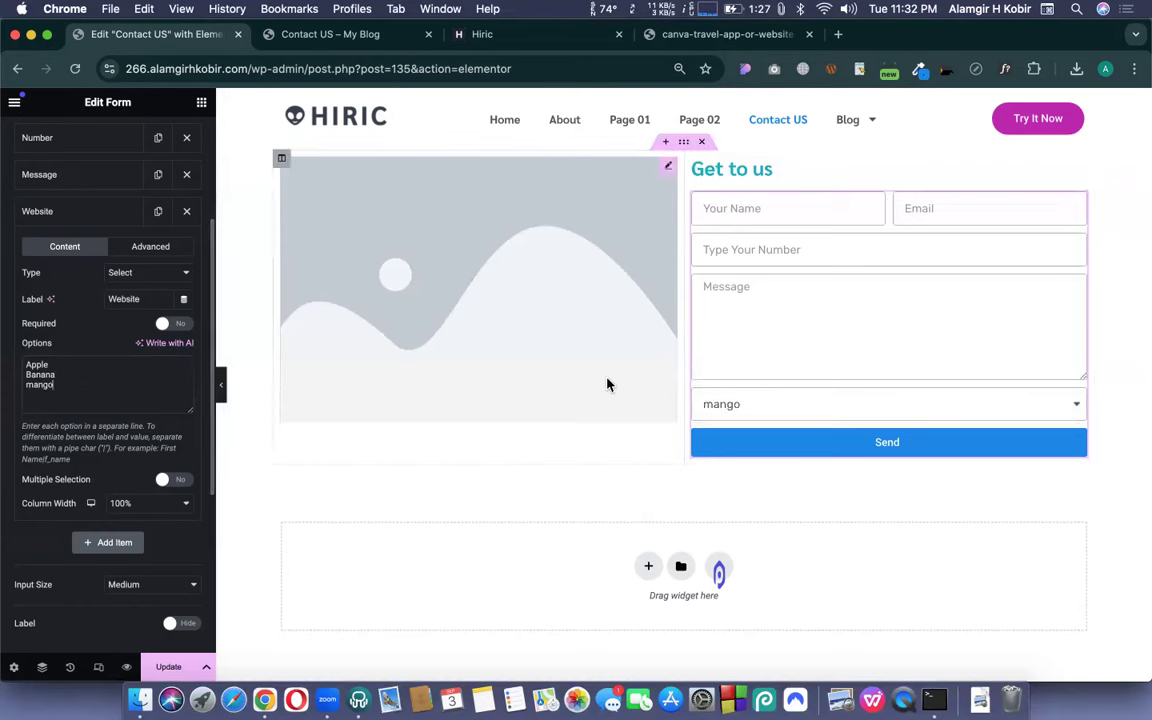
pyautogui.click(696, 404)
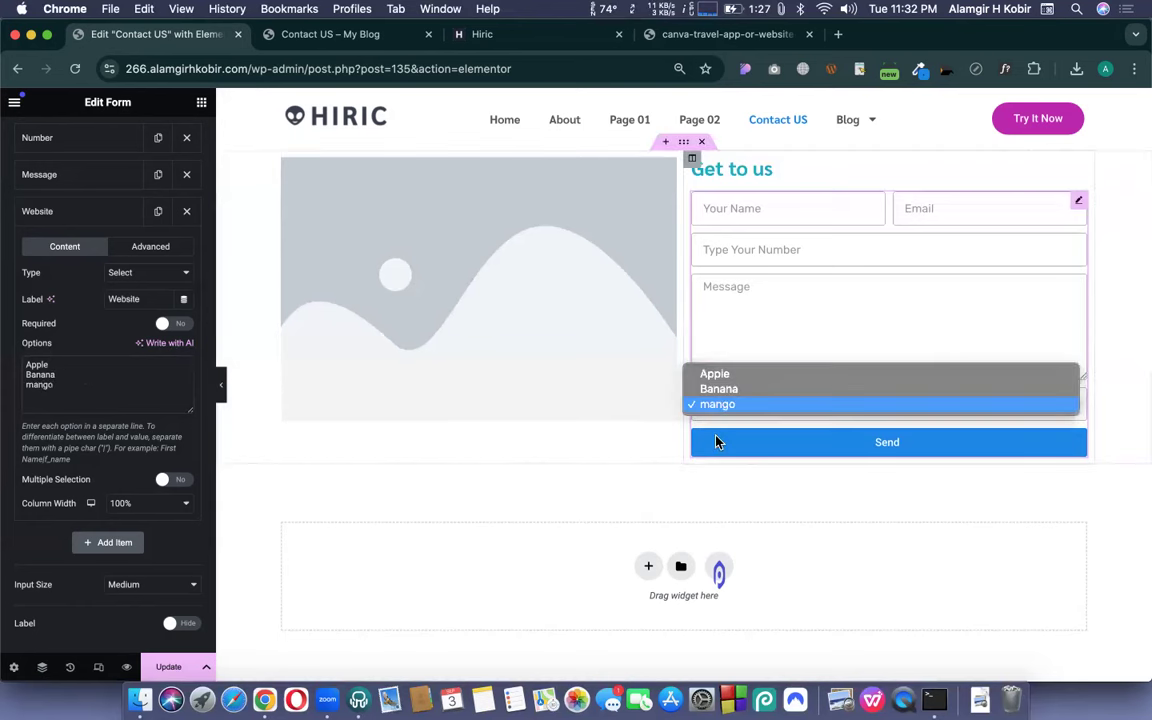
pyautogui.click(30, 367)
pyautogui.press('Return')
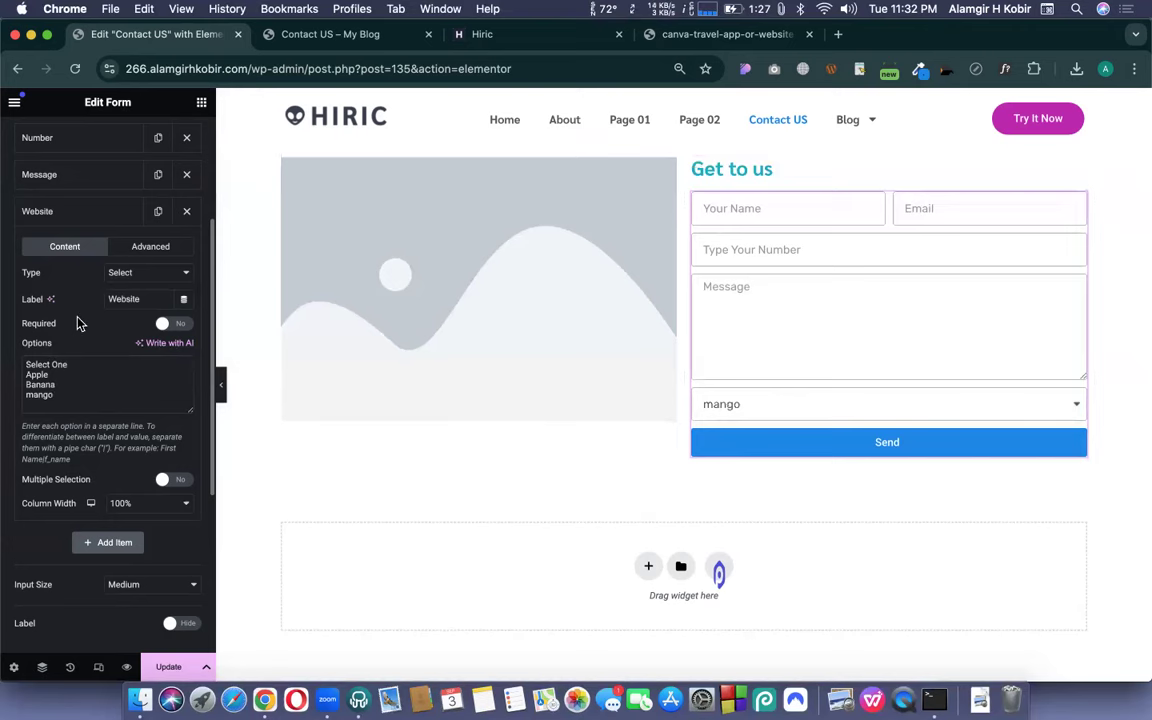
# - Save the page with Update and open Preview Changes
pyautogui.click(223, 399)
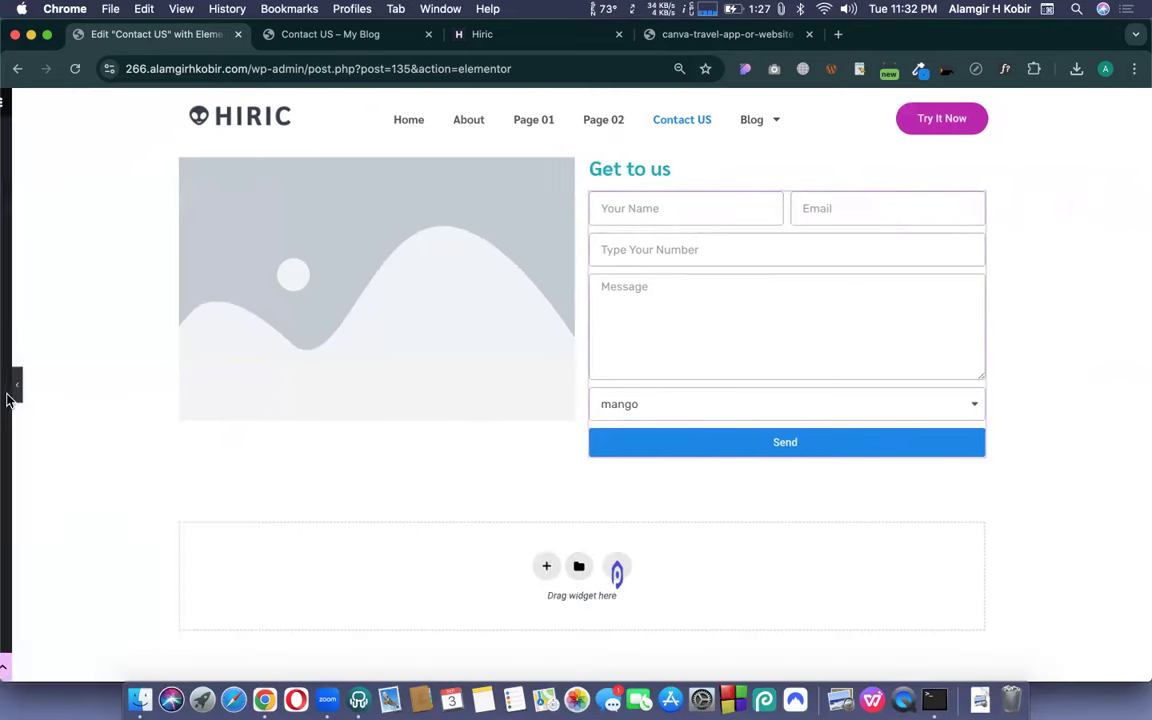
pyautogui.click(8, 390)
pyautogui.click(168, 668)
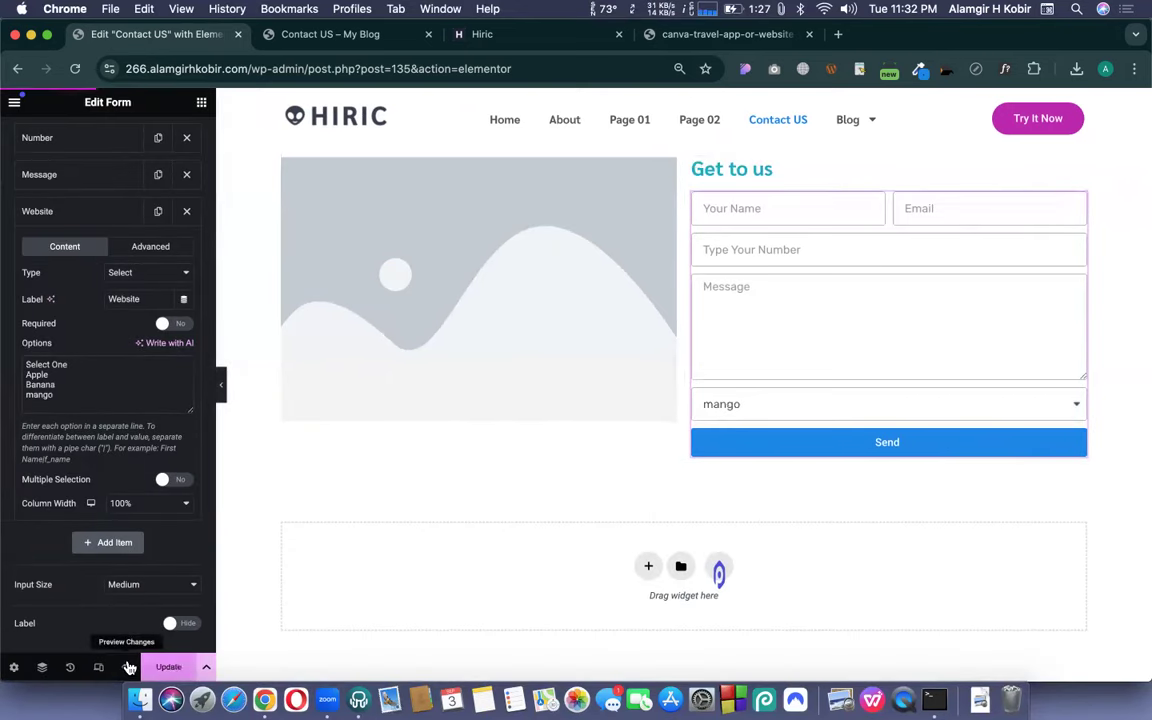
pyautogui.click(127, 667)
# - Test the preview's fruit dropdown by choosing Banana, then return to the Elementor editor
pyautogui.click(325, 37)
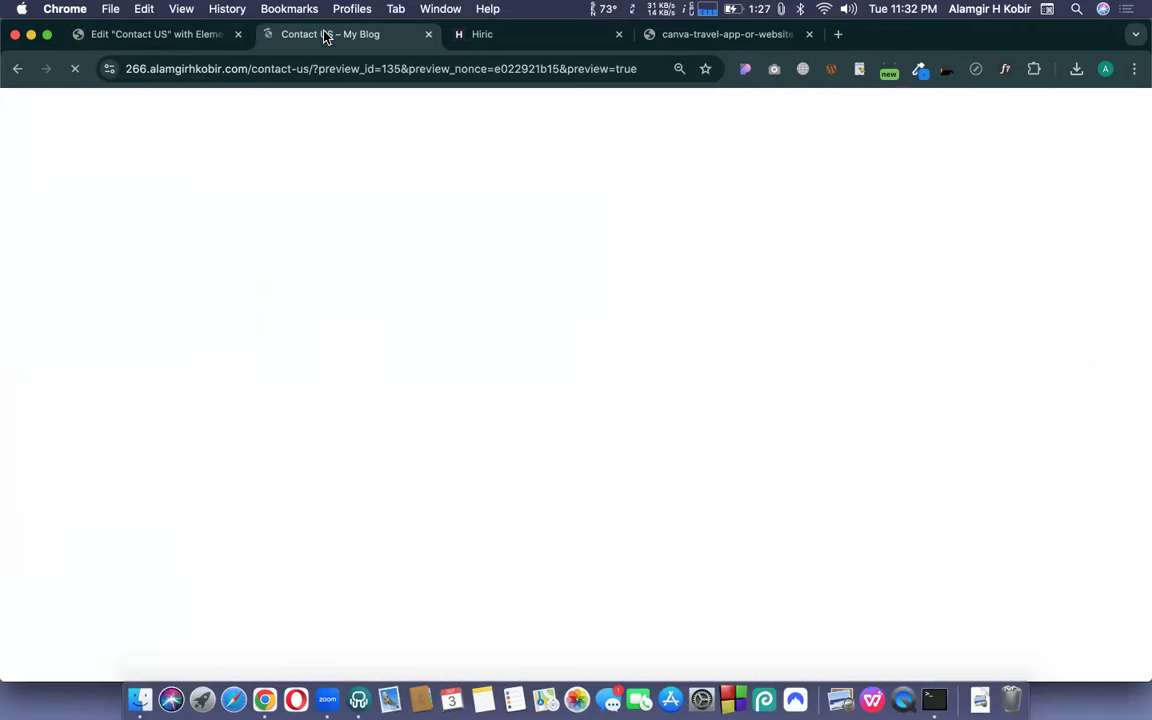
pyautogui.click(638, 489)
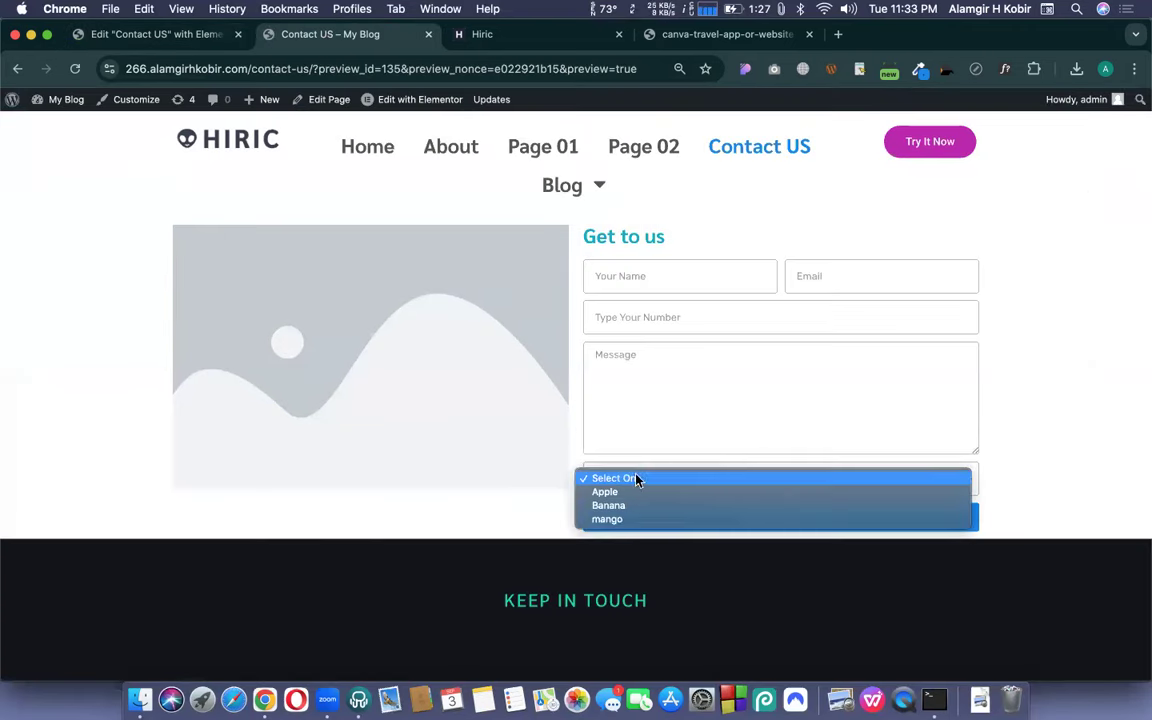
pyautogui.click(608, 505)
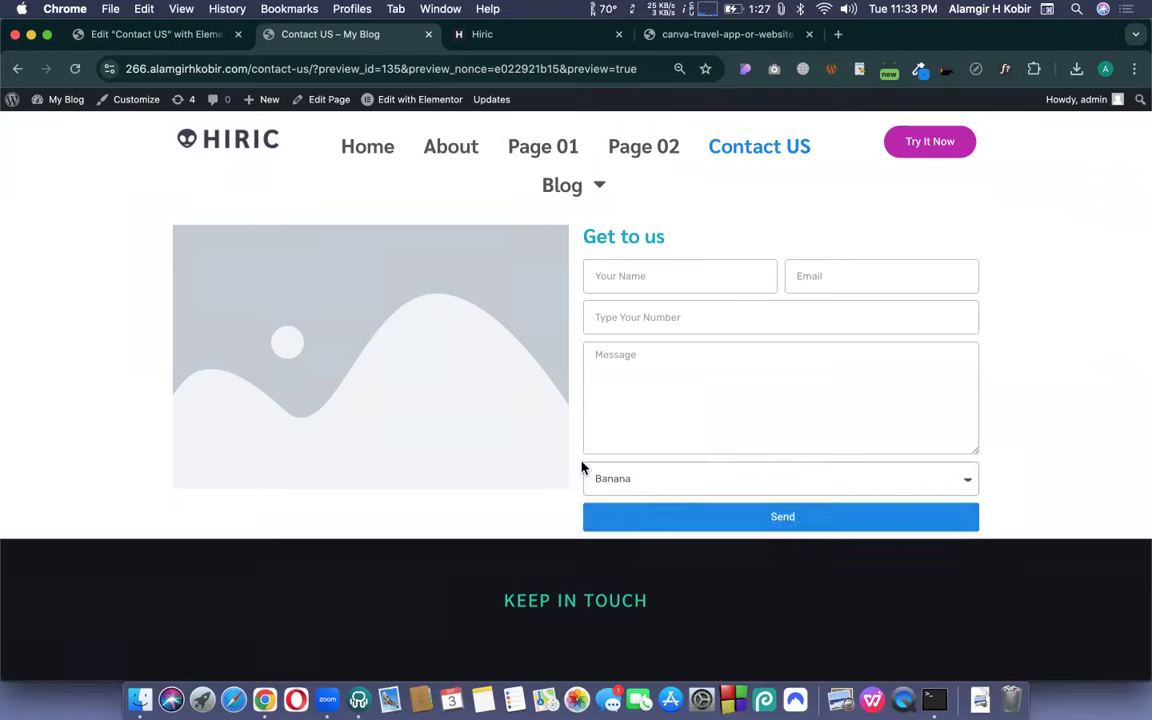
pyautogui.click(151, 34)
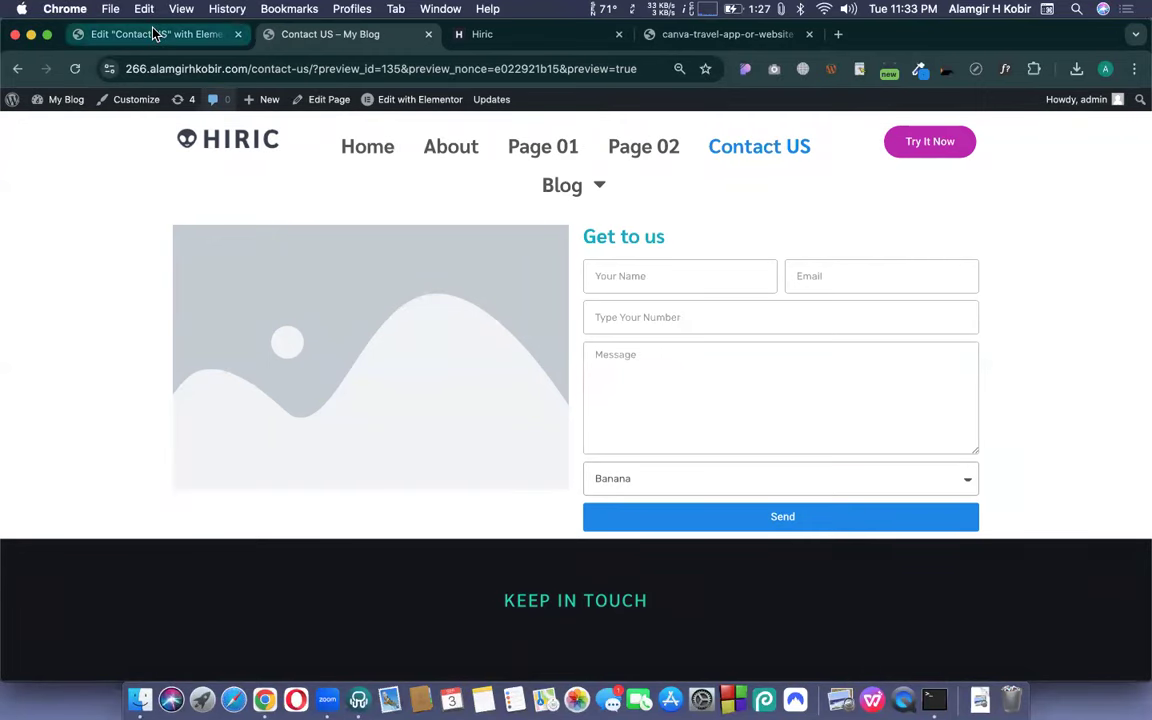
pyautogui.click(75, 212)
# - Change the Website field type to Checkbox and delete the Apple, Banana and mango options
pyautogui.click(75, 212)
pyautogui.click(123, 270)
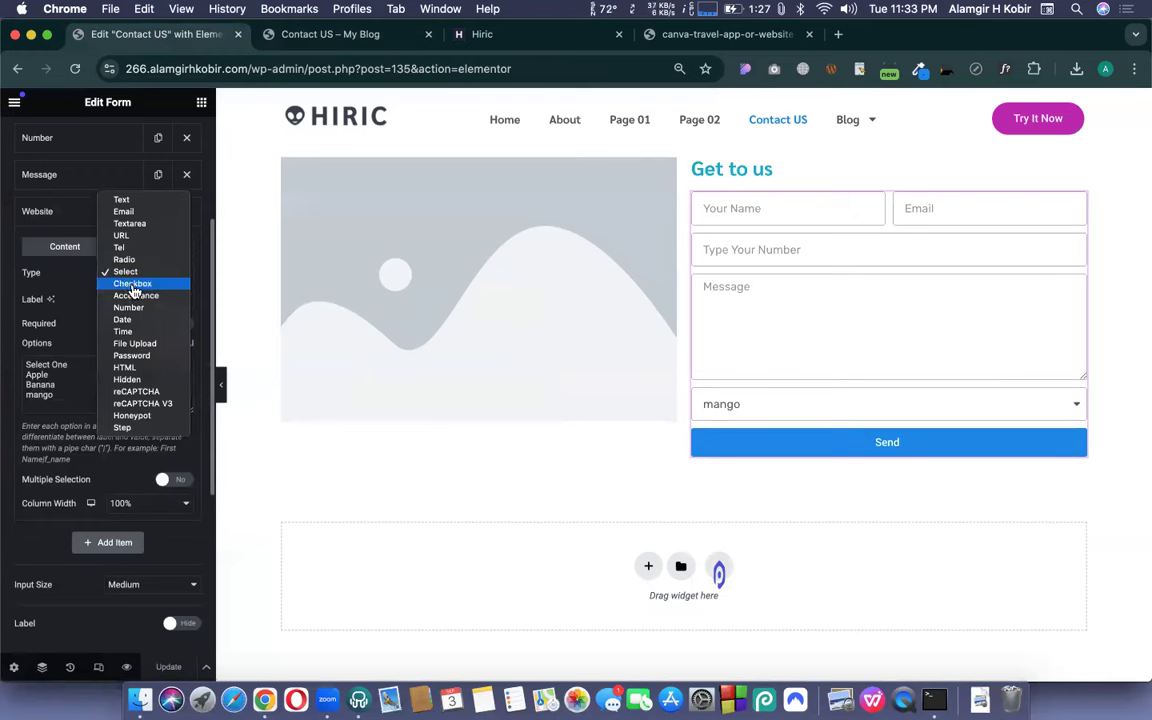
pyautogui.click(133, 284)
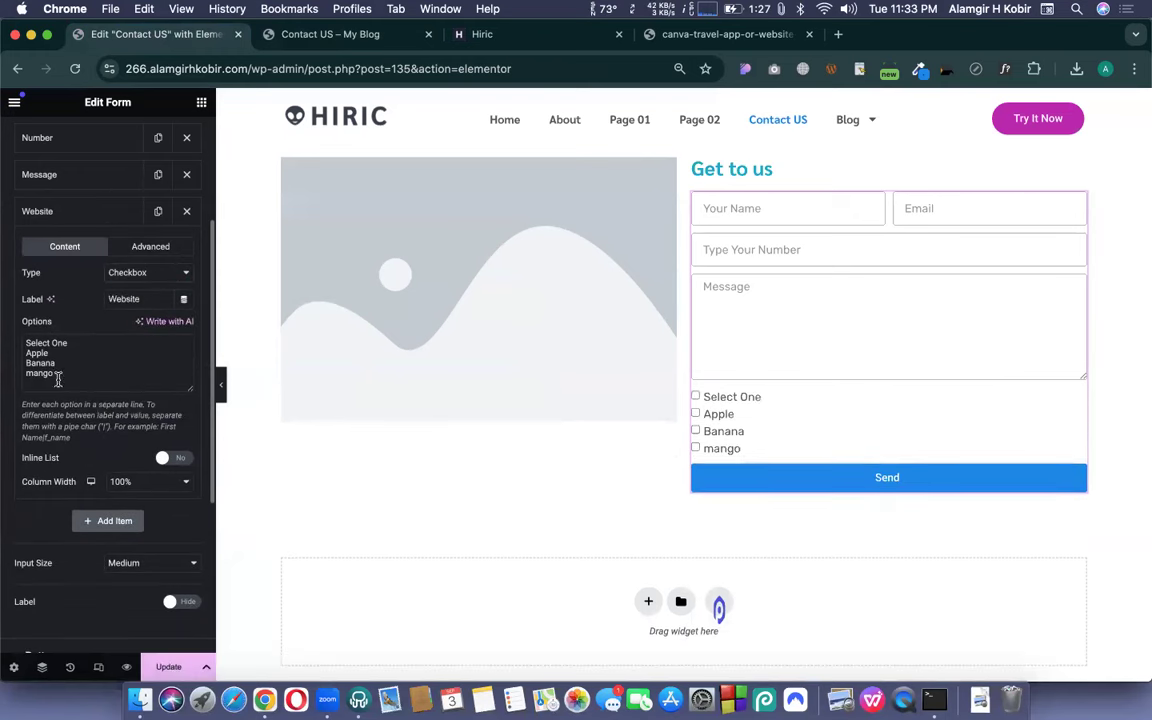
pyautogui.moveTo(57, 373); pyautogui.dragTo(13, 353)
pyautogui.press('BackSpace')
pyautogui.press('BackSpace')
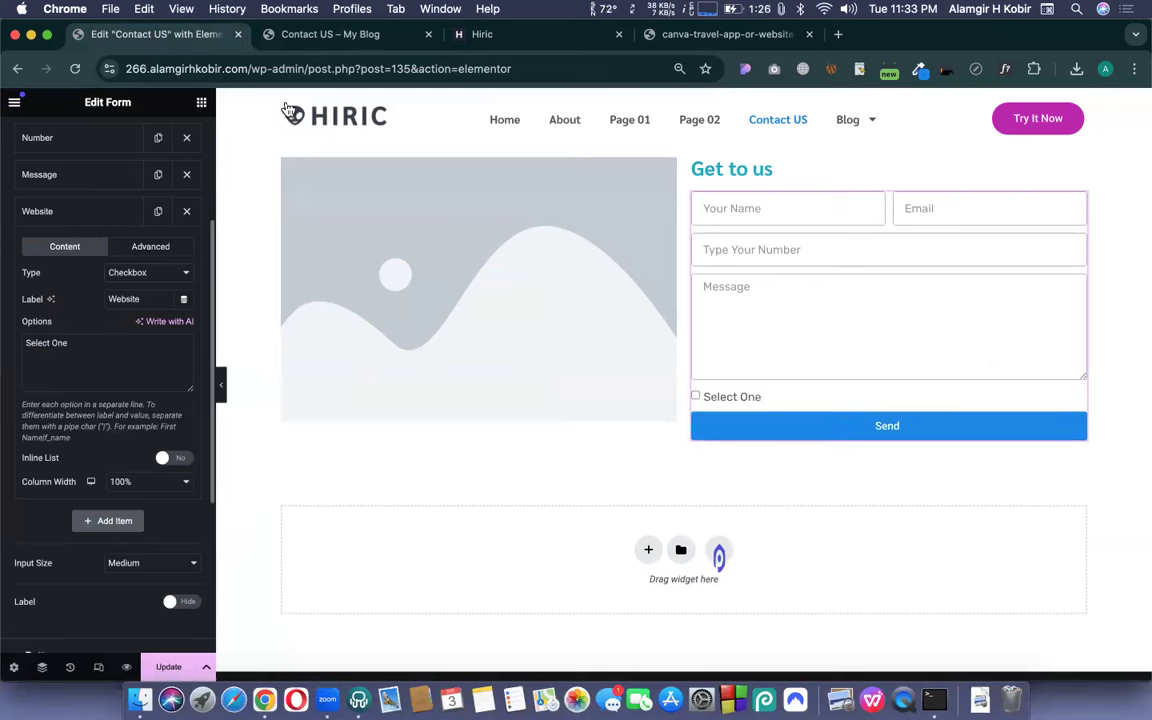
# - Set the checkbox's option text to 'Agree with our Terms & Condition'
pyautogui.click(482, 34)
pyautogui.scroll(-5, 600, 302)
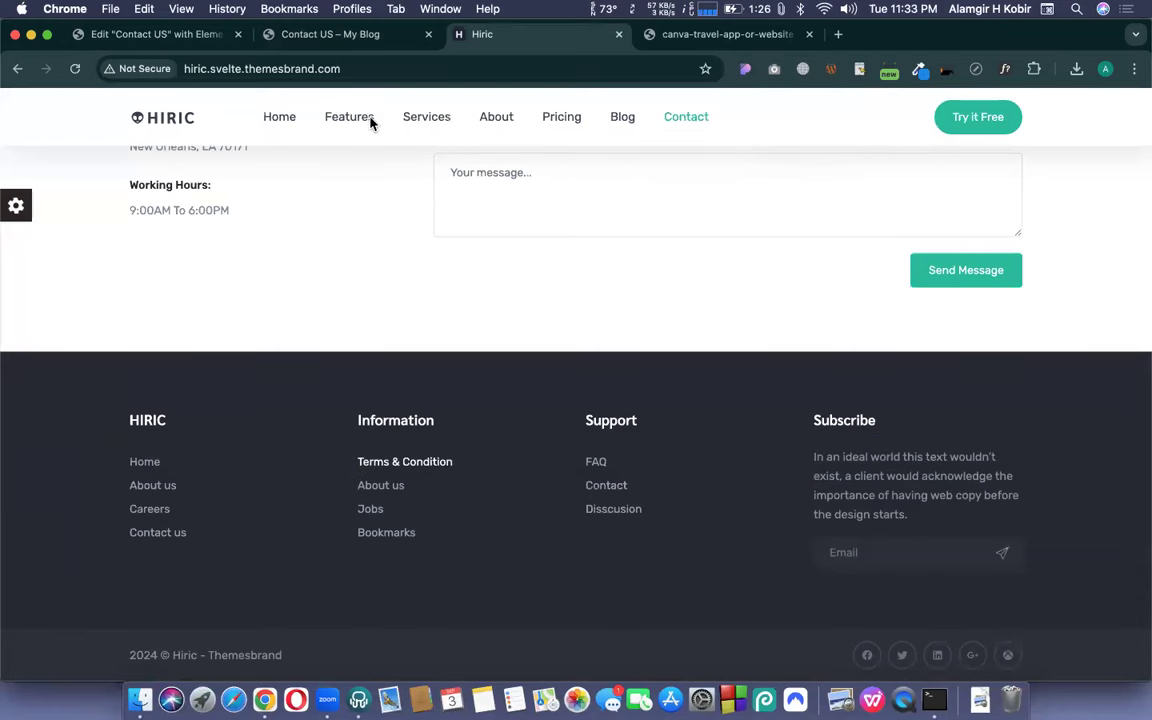
pyautogui.click(175, 34)
pyautogui.write('Terms & Condition')
pyautogui.tripleClick(120, 343)
pyautogui.write('A')
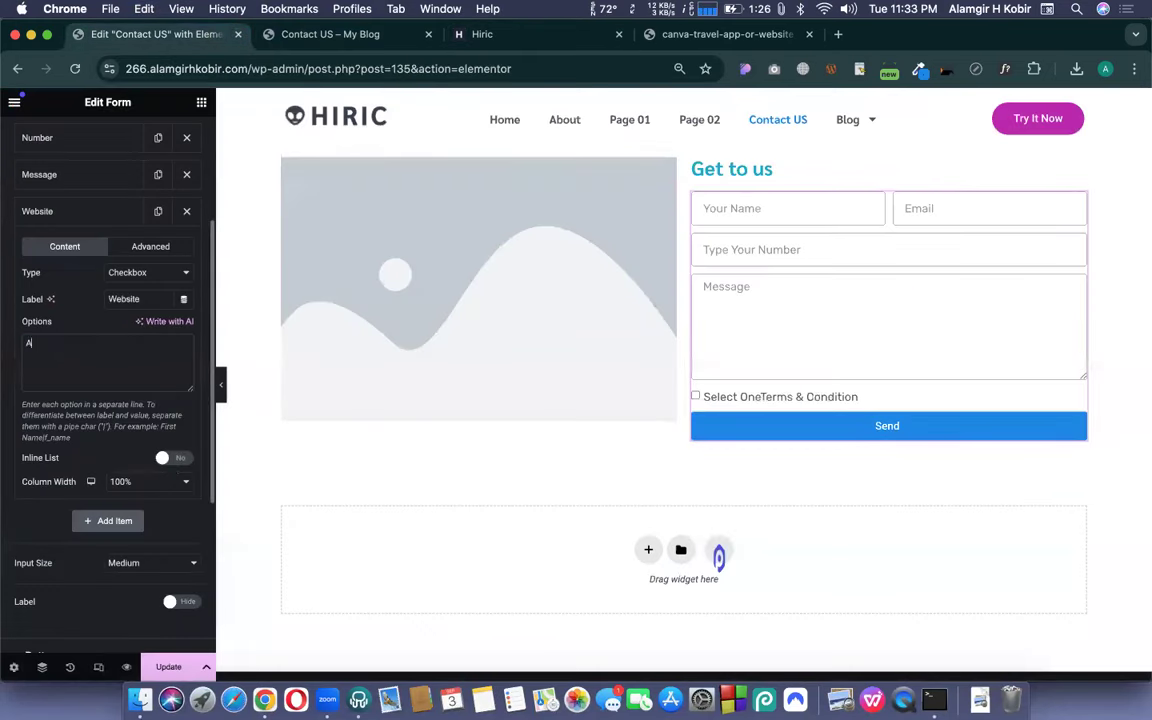
pyautogui.write('gree with our')
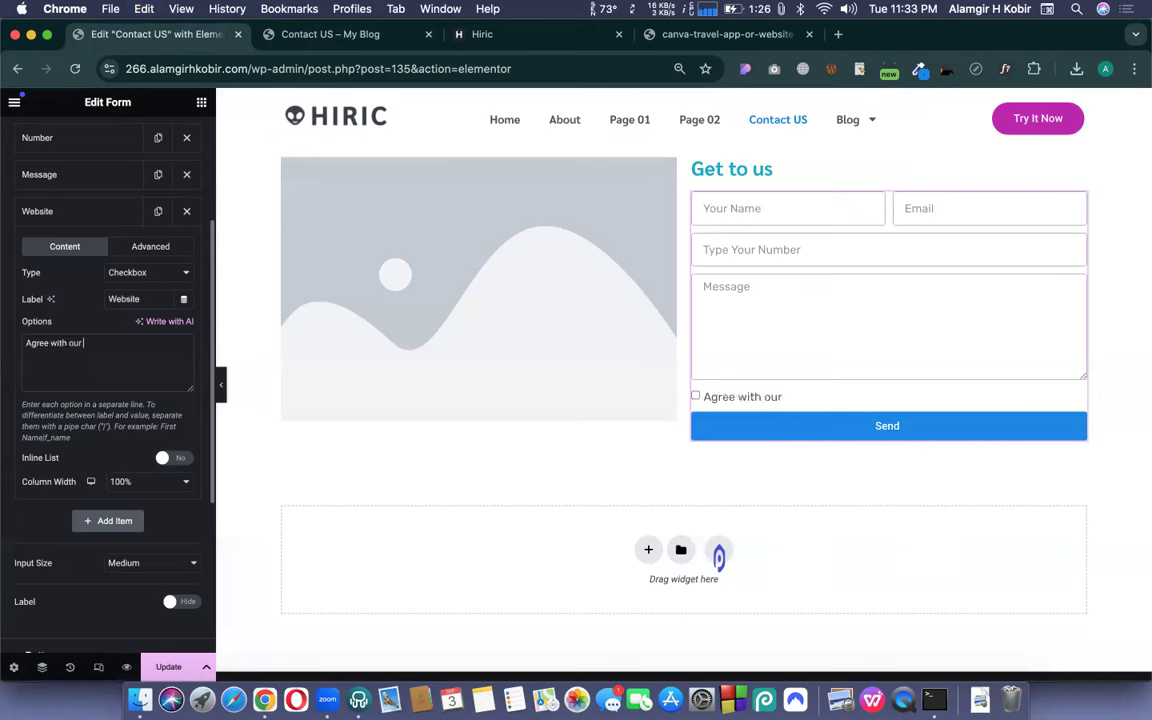
pyautogui.write('Terms & Condition')
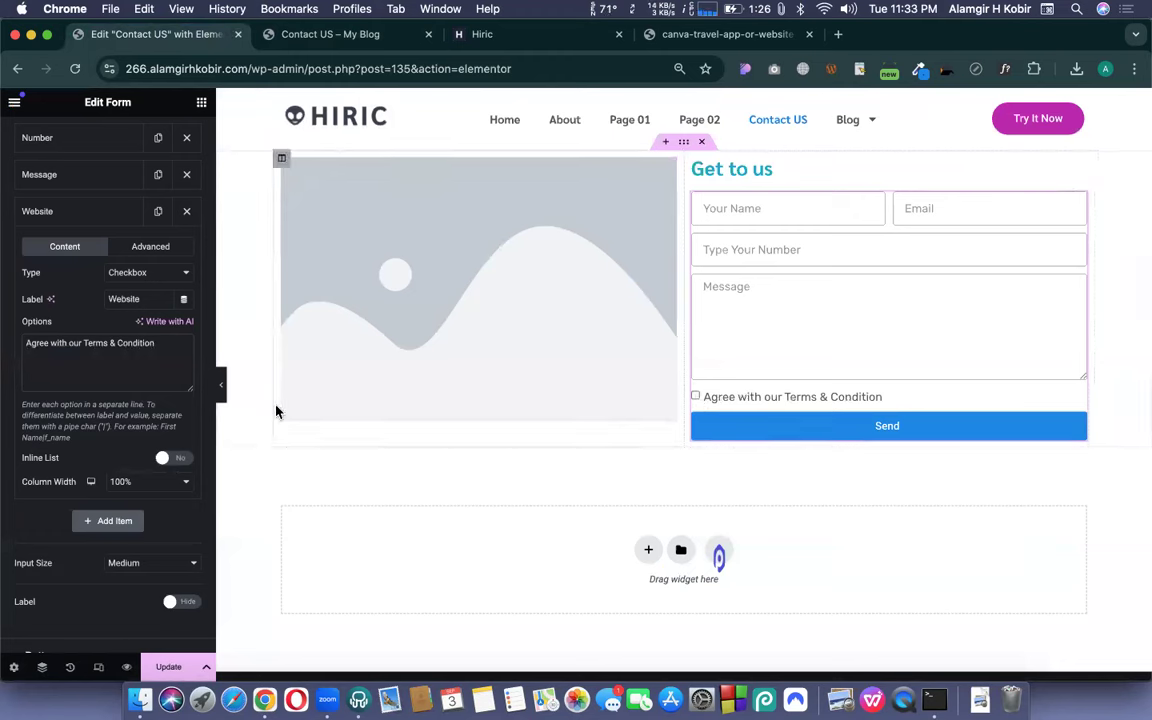
pyautogui.click(128, 274)
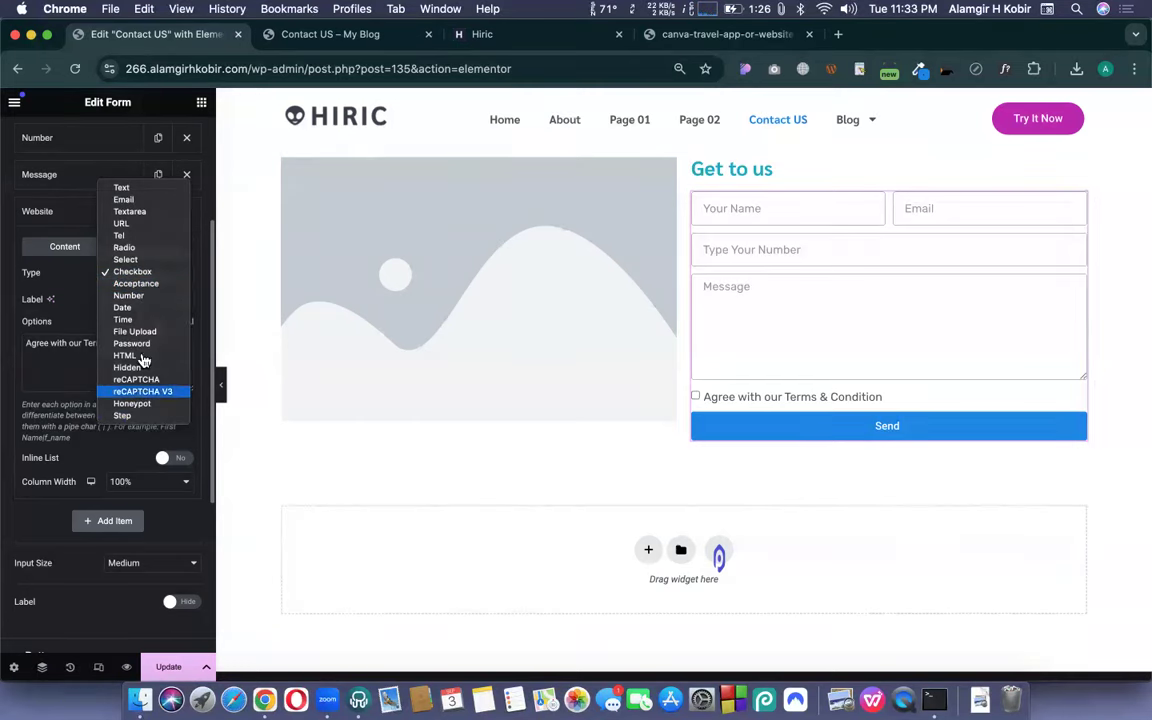
# - Make the Website field a Date input limited to 2024-09-03 through 2024-09-15, and test it
pyautogui.click(124, 308)
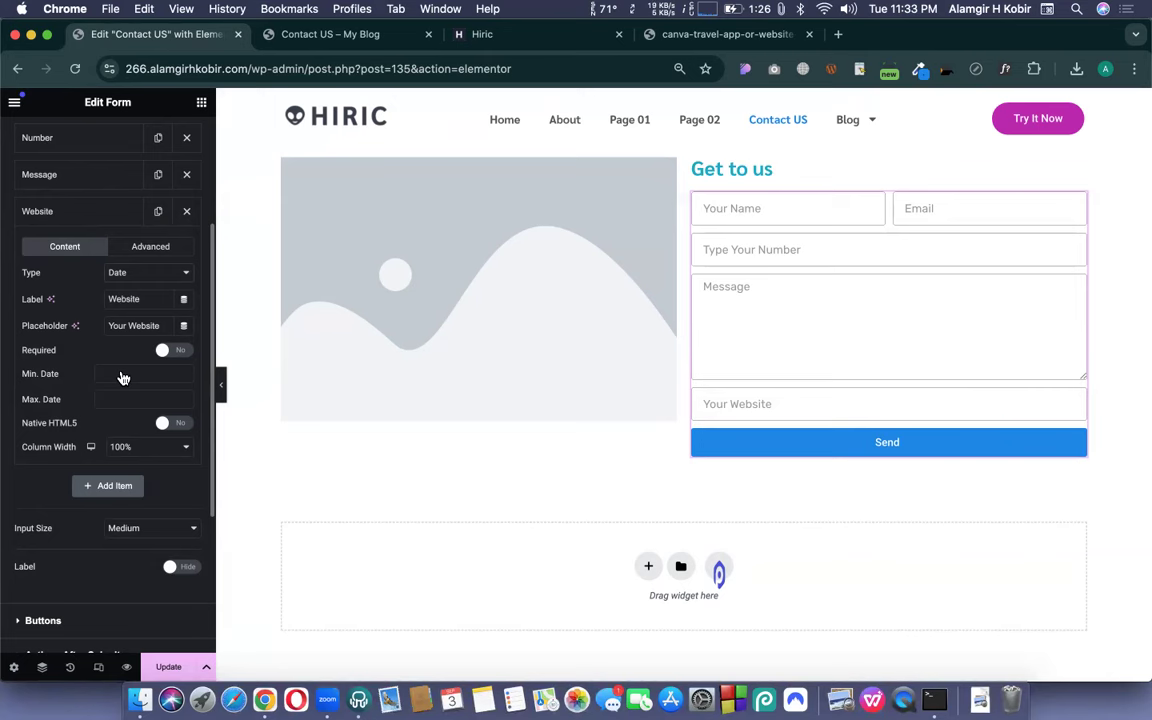
pyautogui.click(787, 405)
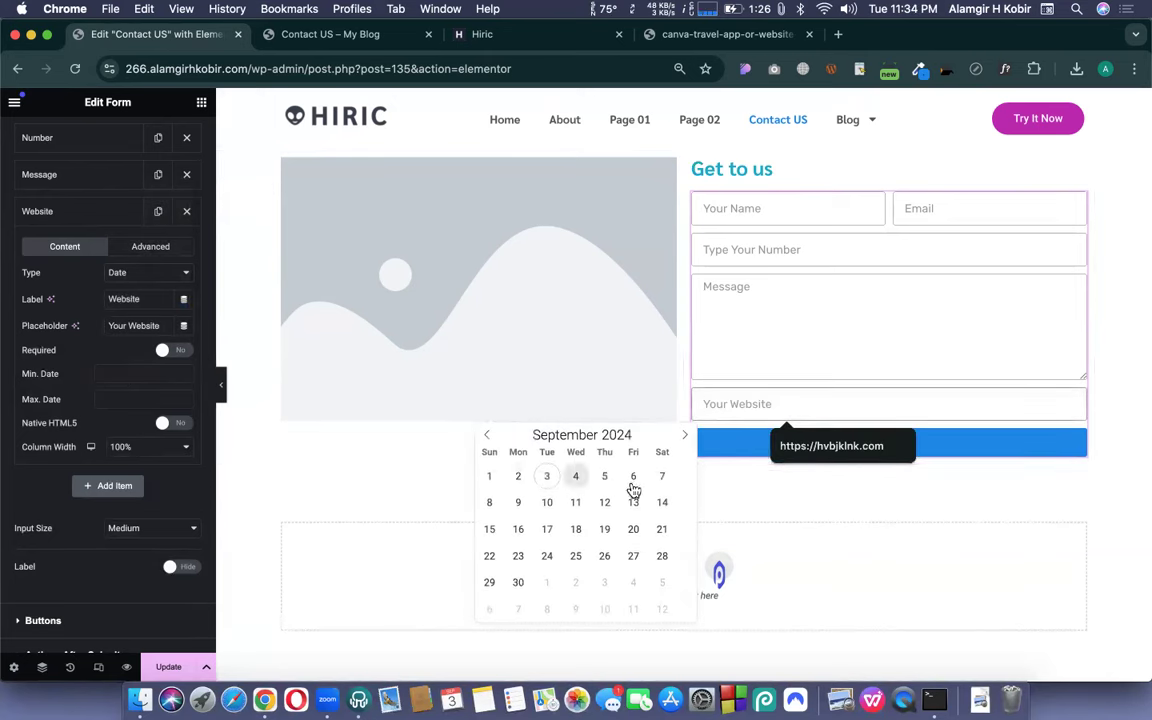
pyautogui.click(119, 376)
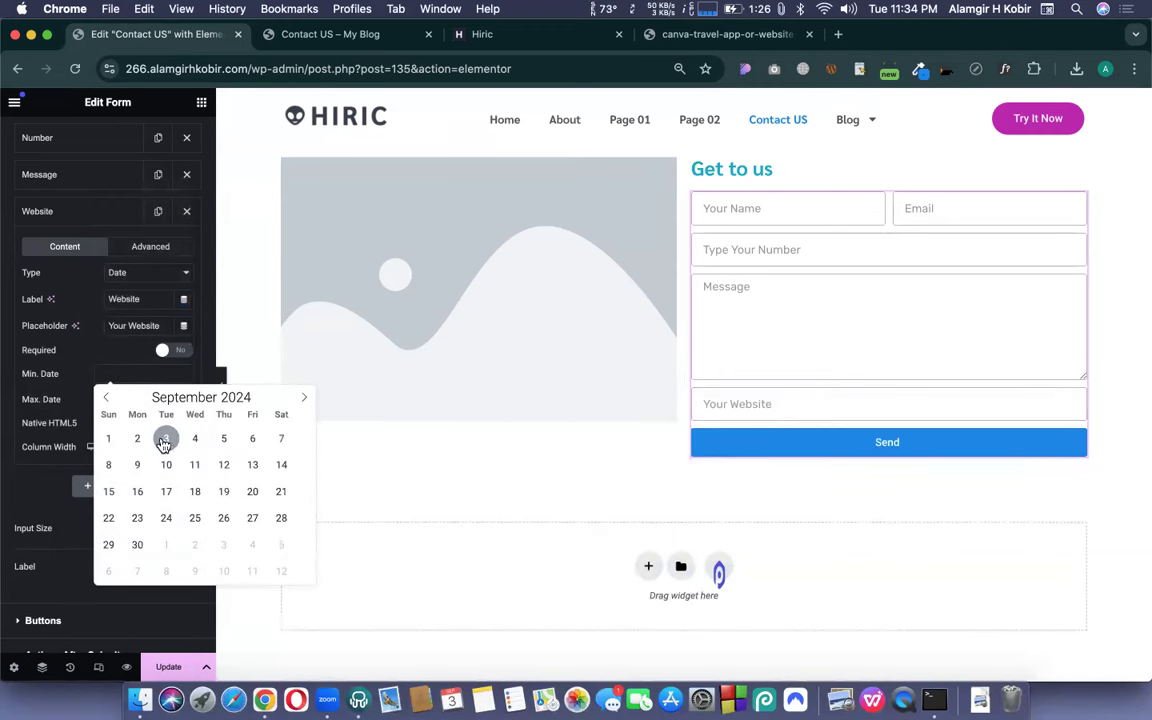
pyautogui.click(165, 440)
pyautogui.click(107, 410)
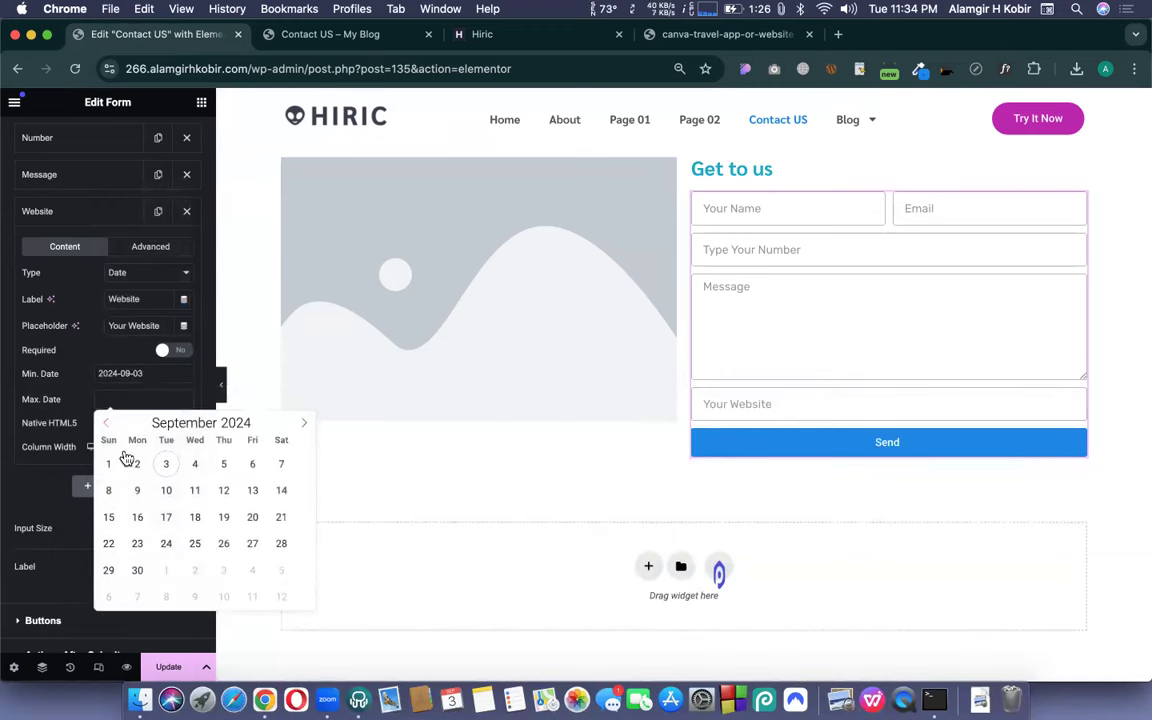
pyautogui.click(106, 518)
pyautogui.click(810, 402)
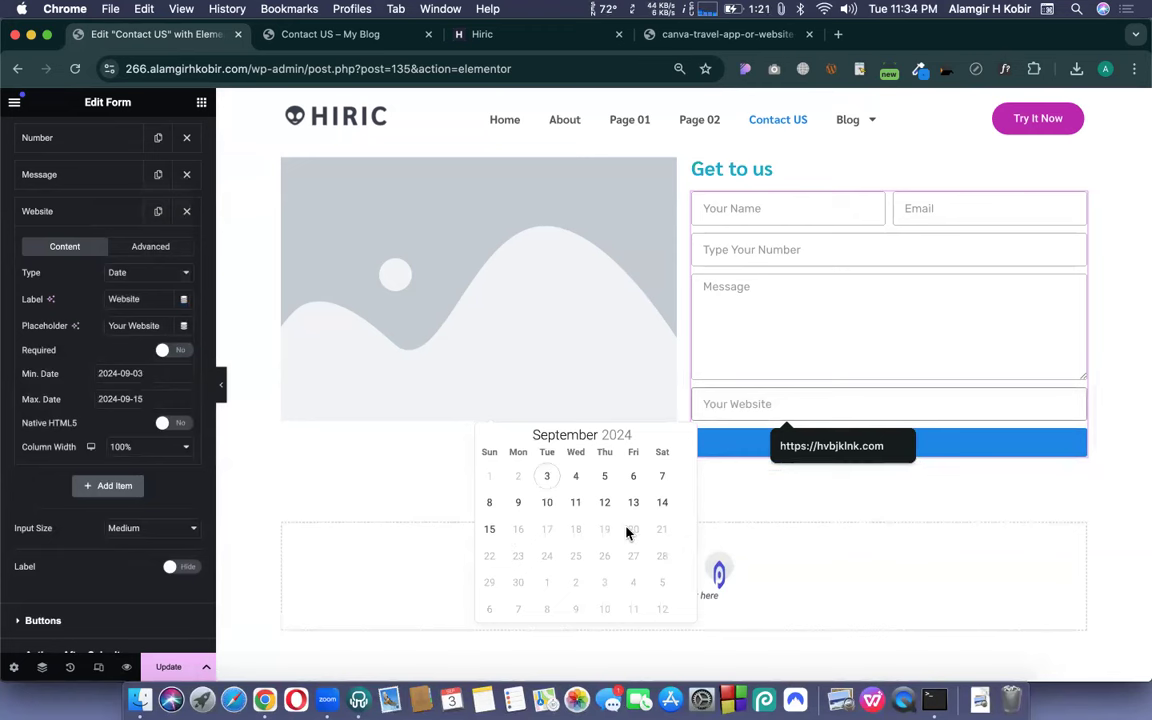
pyautogui.click(54, 396)
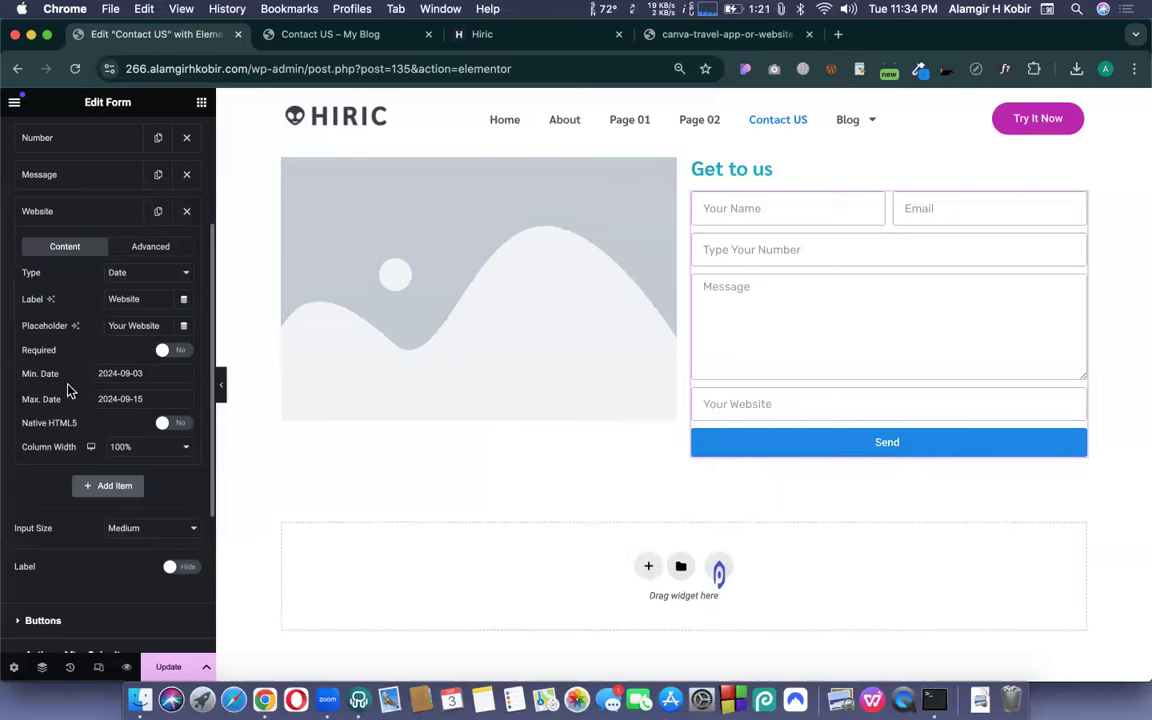
pyautogui.scroll(1, 70, 386)
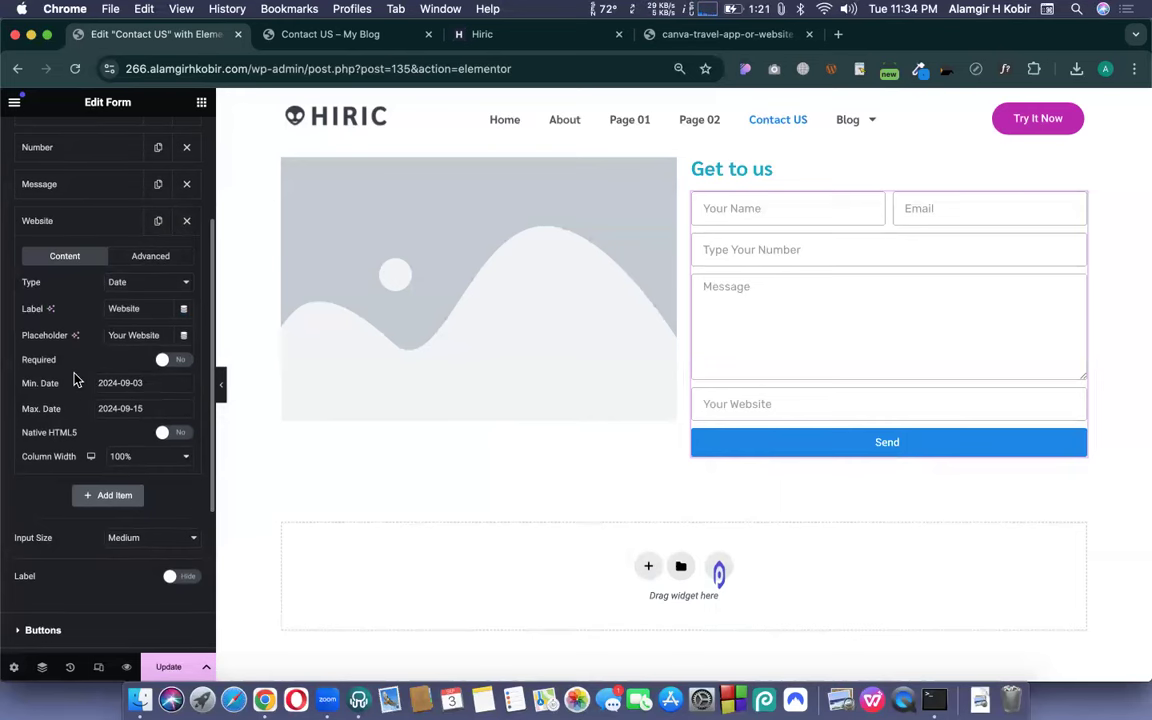
# - Switch the field to a Time input and test its picker, then choose File Upload
pyautogui.click(143, 288)
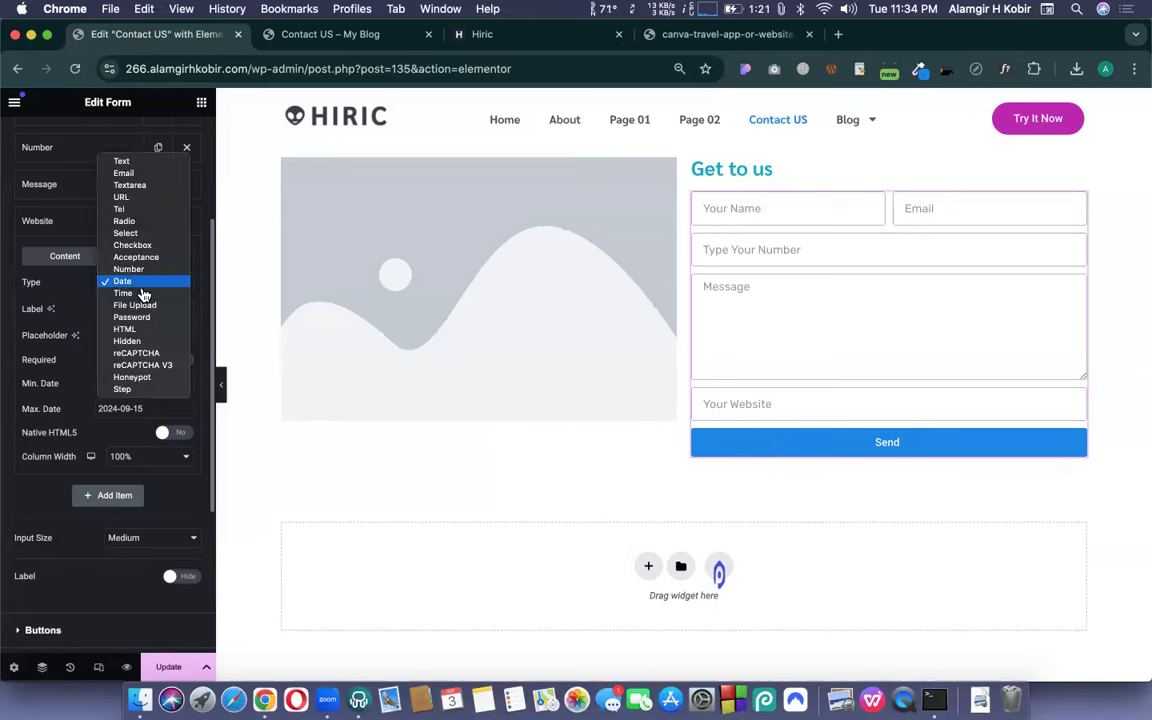
pyautogui.click(124, 294)
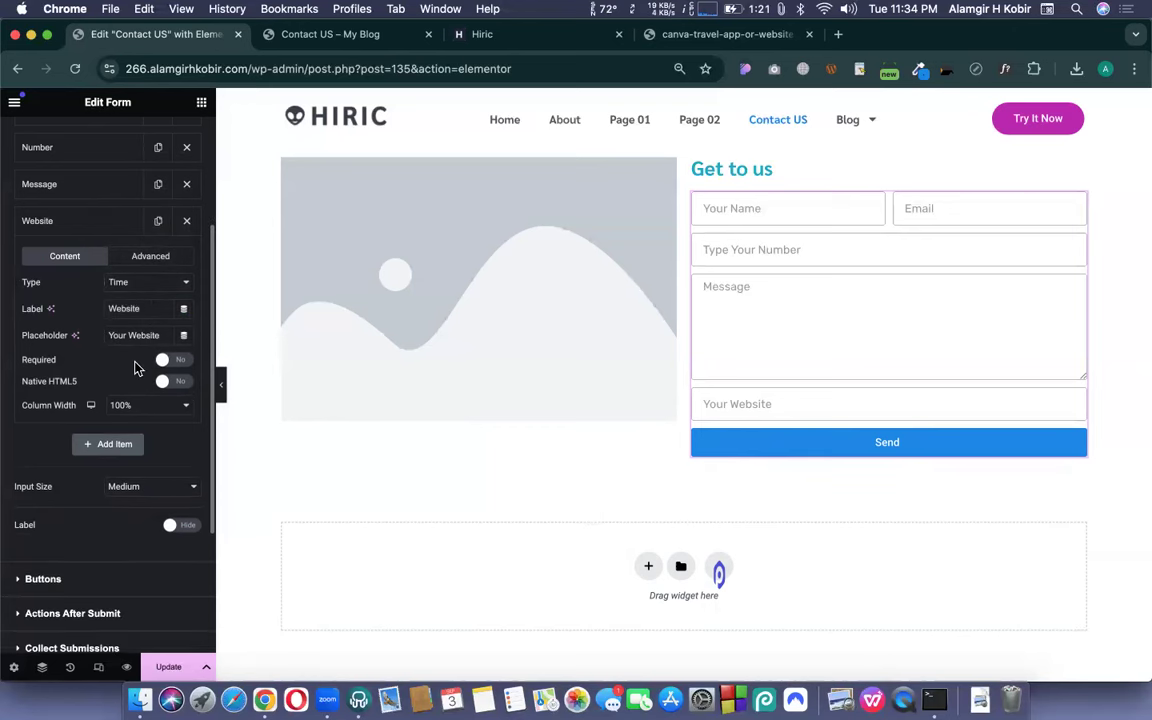
pyautogui.click(792, 406)
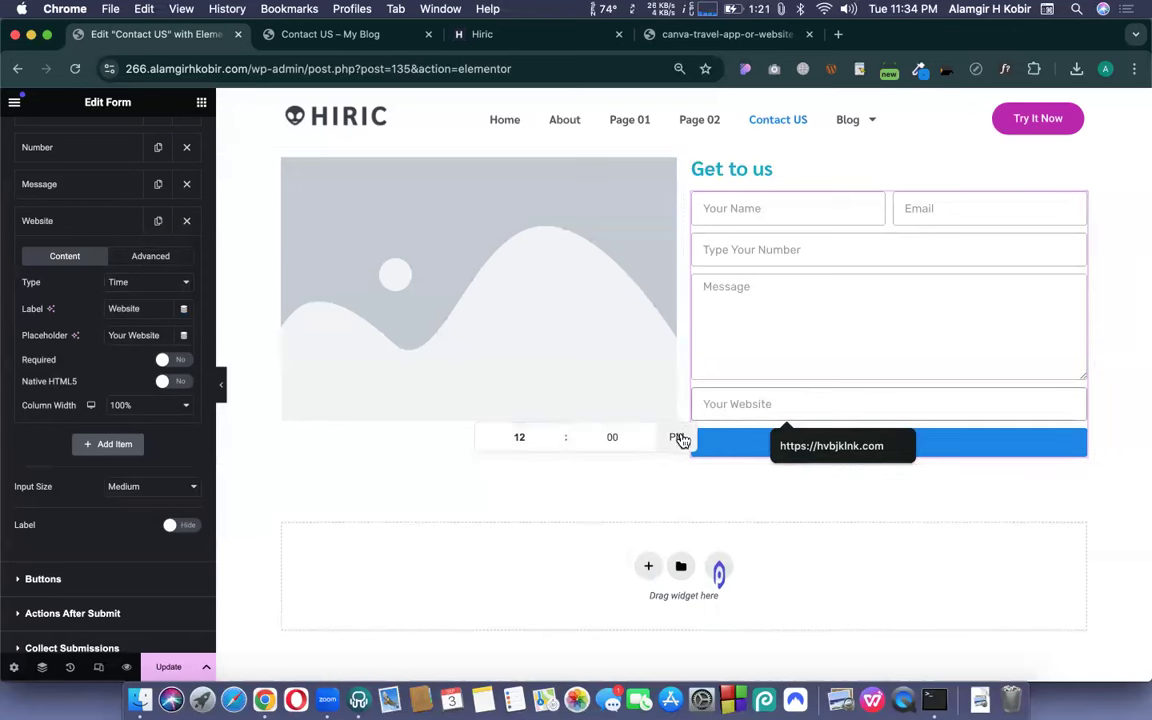
pyautogui.click(127, 288)
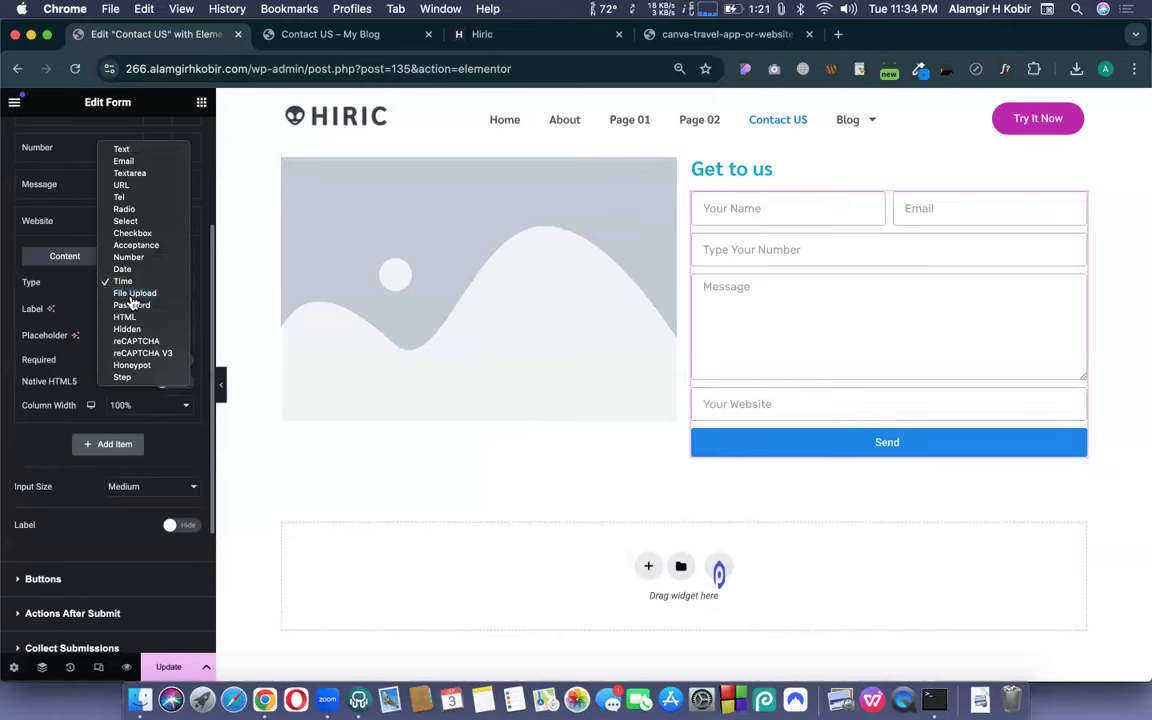
pyautogui.click(131, 294)
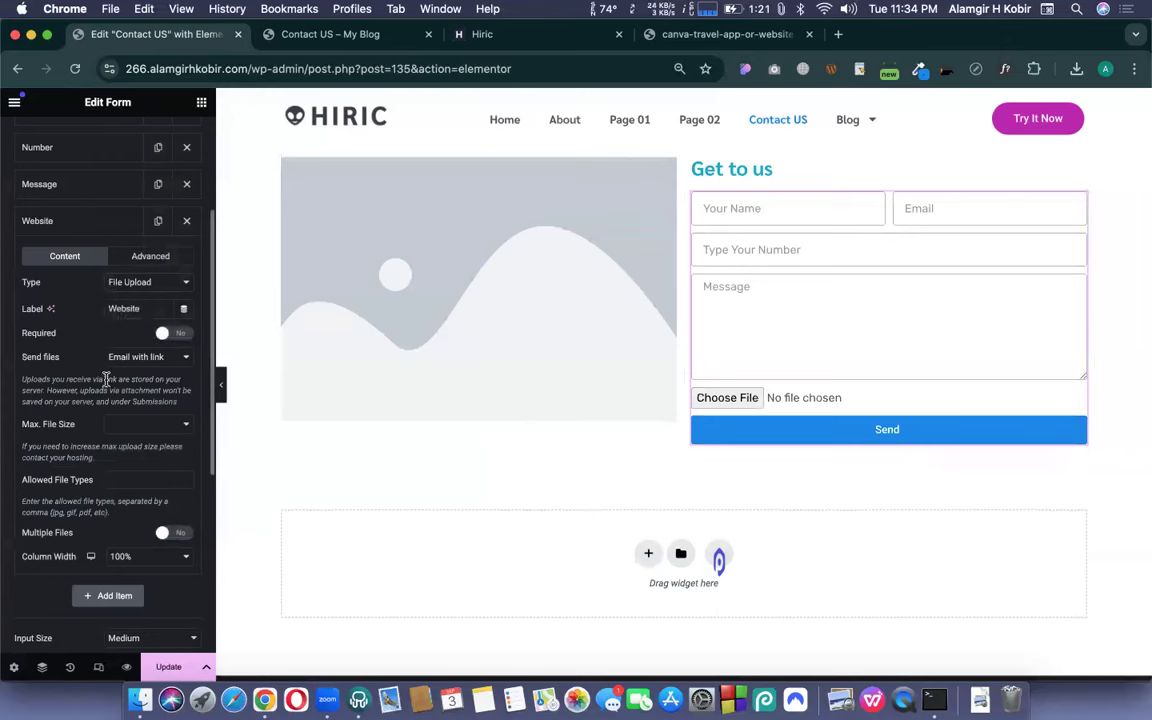
pyautogui.click(150, 424)
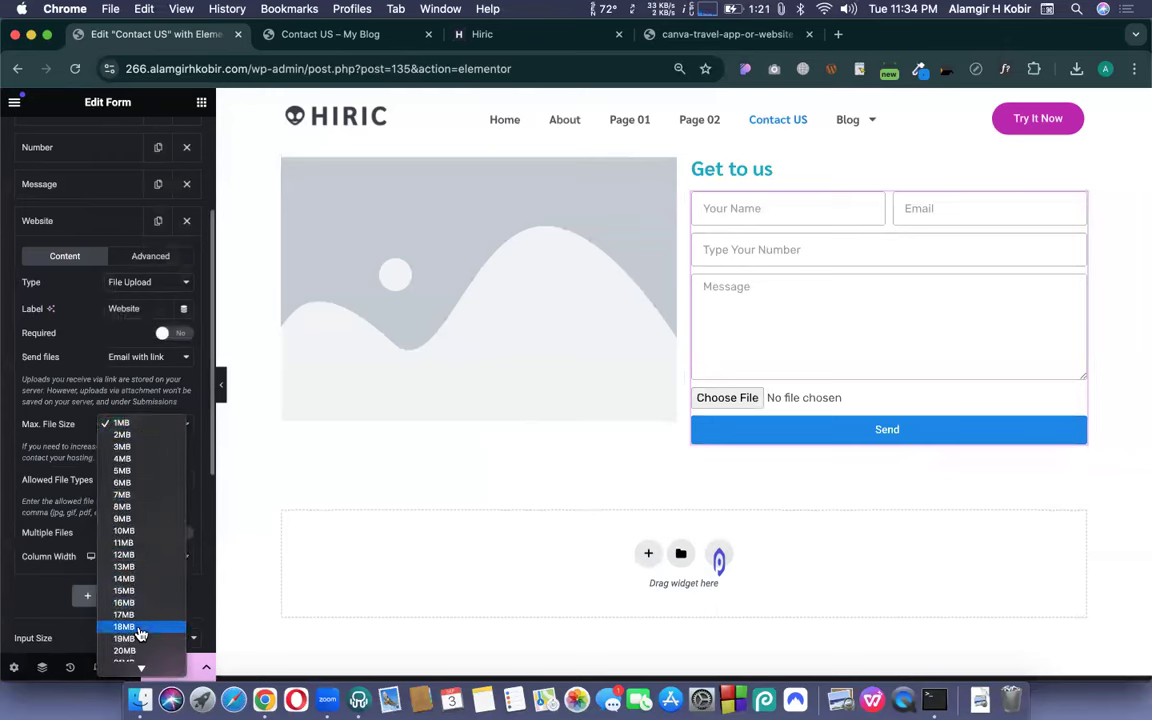
pyautogui.scroll(-20, 140, 630)
pyautogui.scroll(-20, 130, 625)
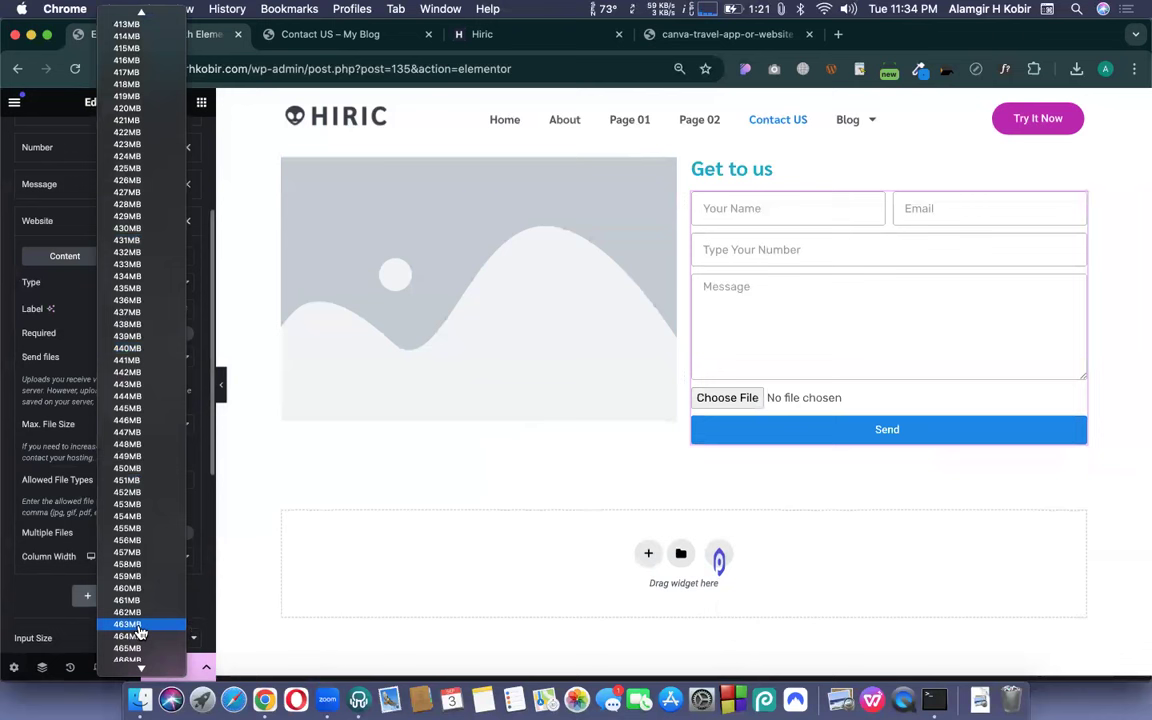
pyautogui.click(60, 376)
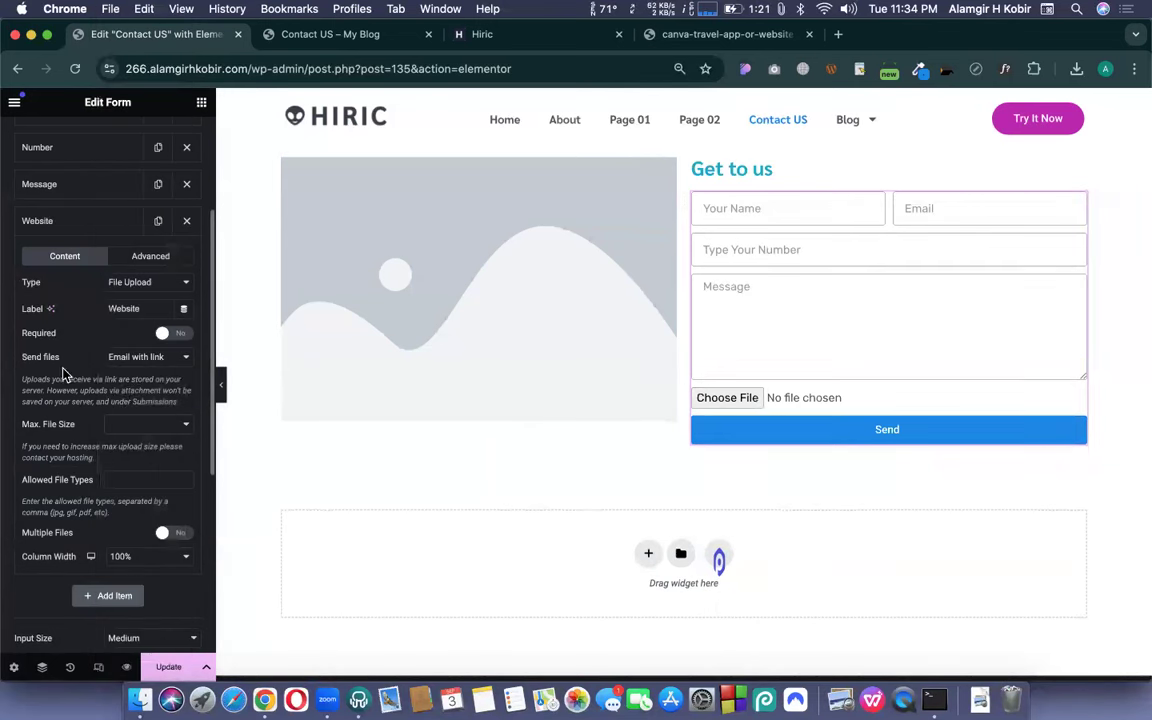
pyautogui.click(131, 428)
pyautogui.scroll(-8, 141, 571)
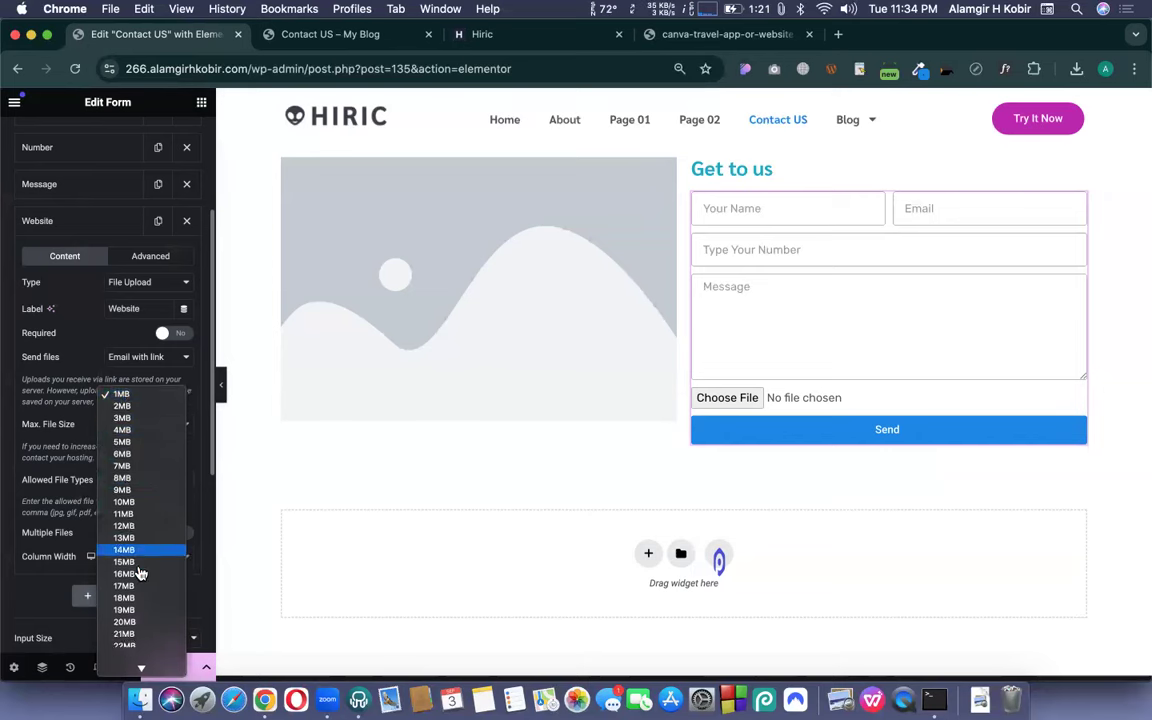
pyautogui.click(60, 404)
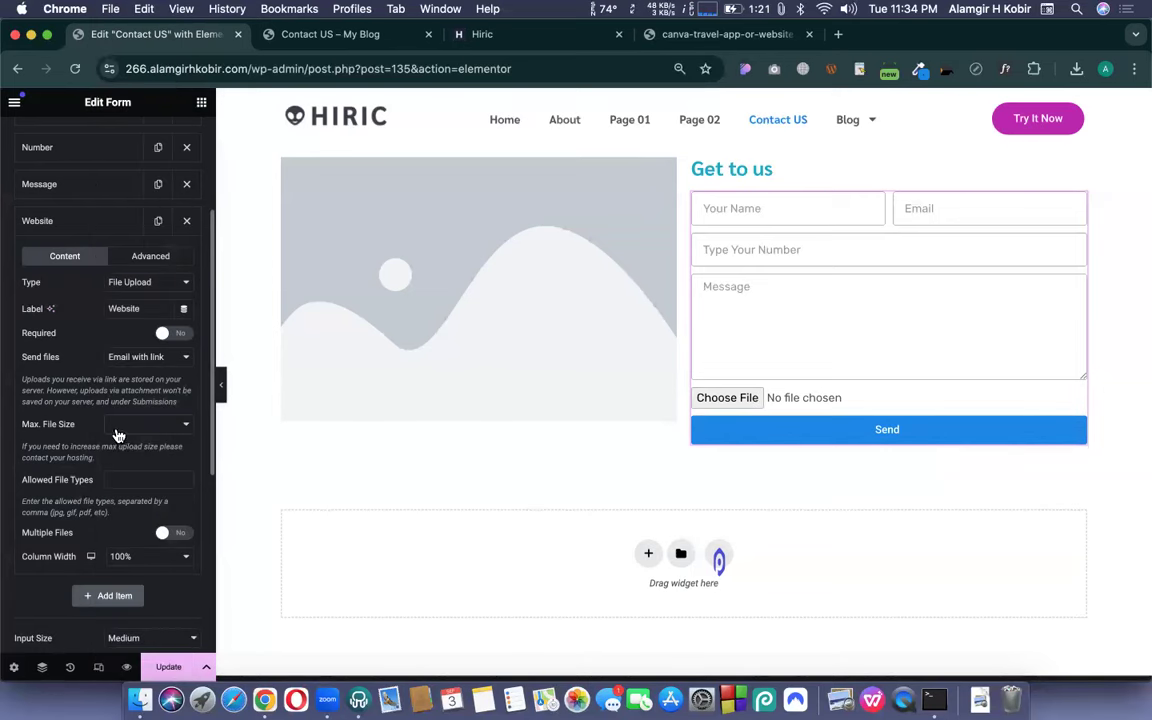
pyautogui.scroll(-1, 113, 460)
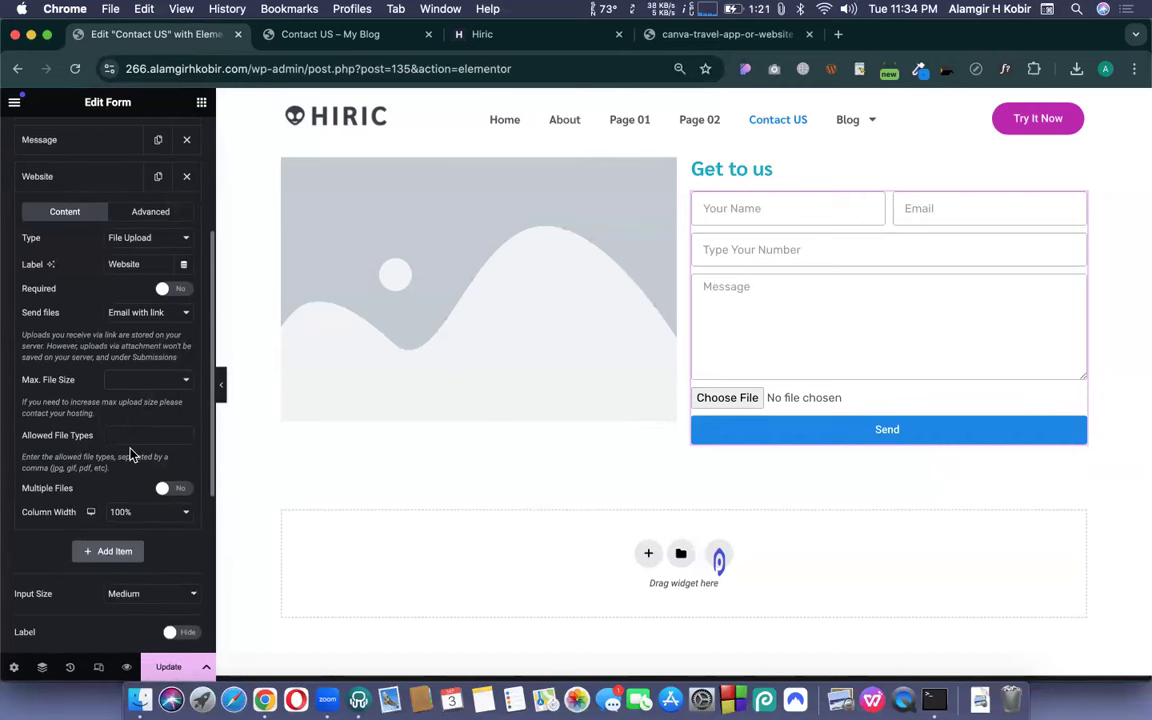
pyautogui.click(127, 441)
pyautogui.press('BackSpace')
pyautogui.press('BackSpace')
pyautogui.write('p')
pyautogui.tripleClick(156, 431)
pyautogui.press('BackSpace')
pyautogui.click(146, 313)
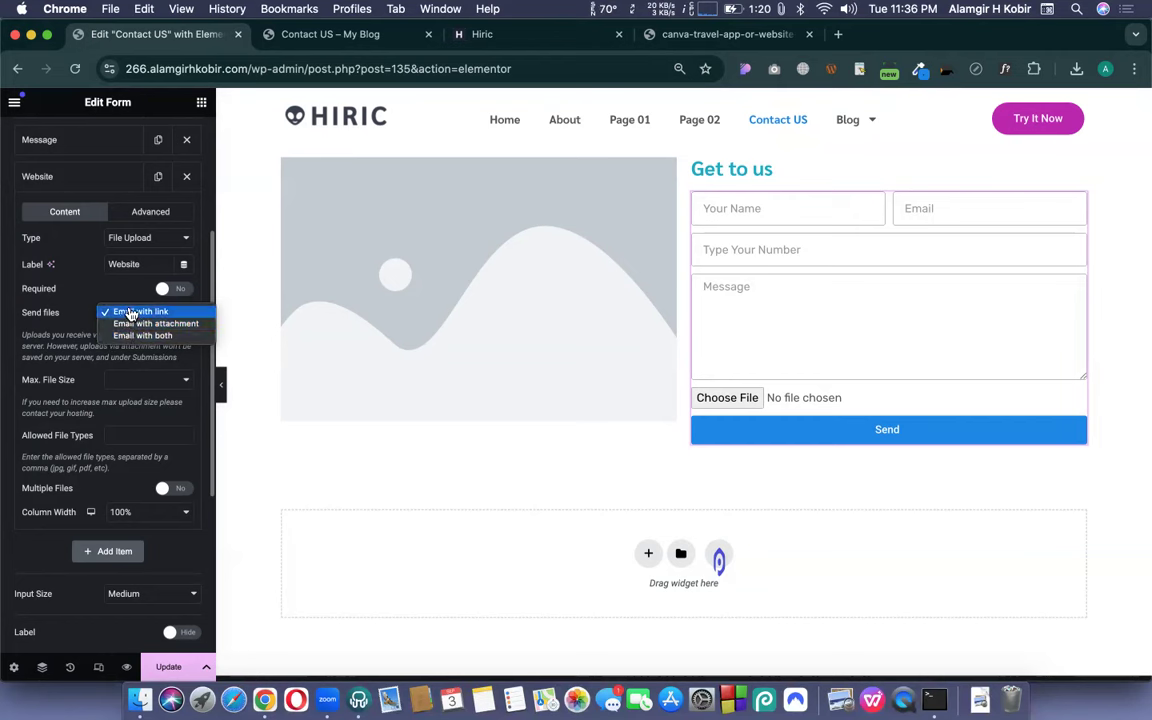
pyautogui.click(71, 331)
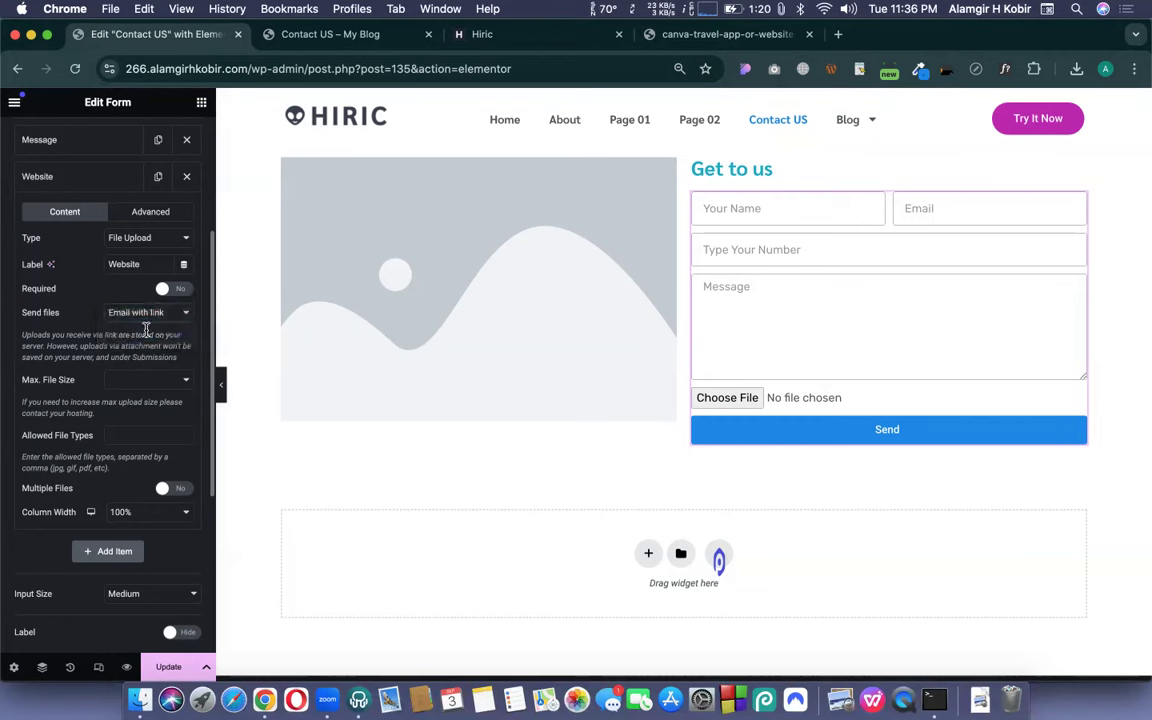
# - Turn on Multiple Files, test the preview's file chooser, cancel, then turn Multiple Files off
pyautogui.scroll(-2, 122, 450)
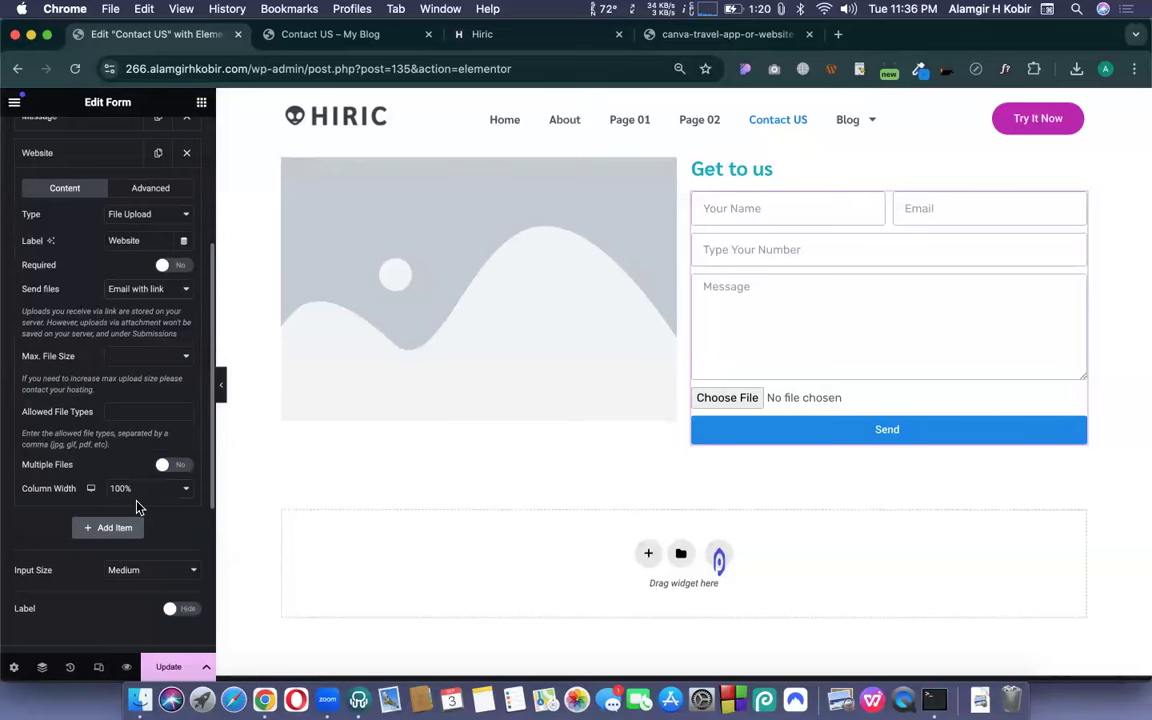
pyautogui.click(168, 463)
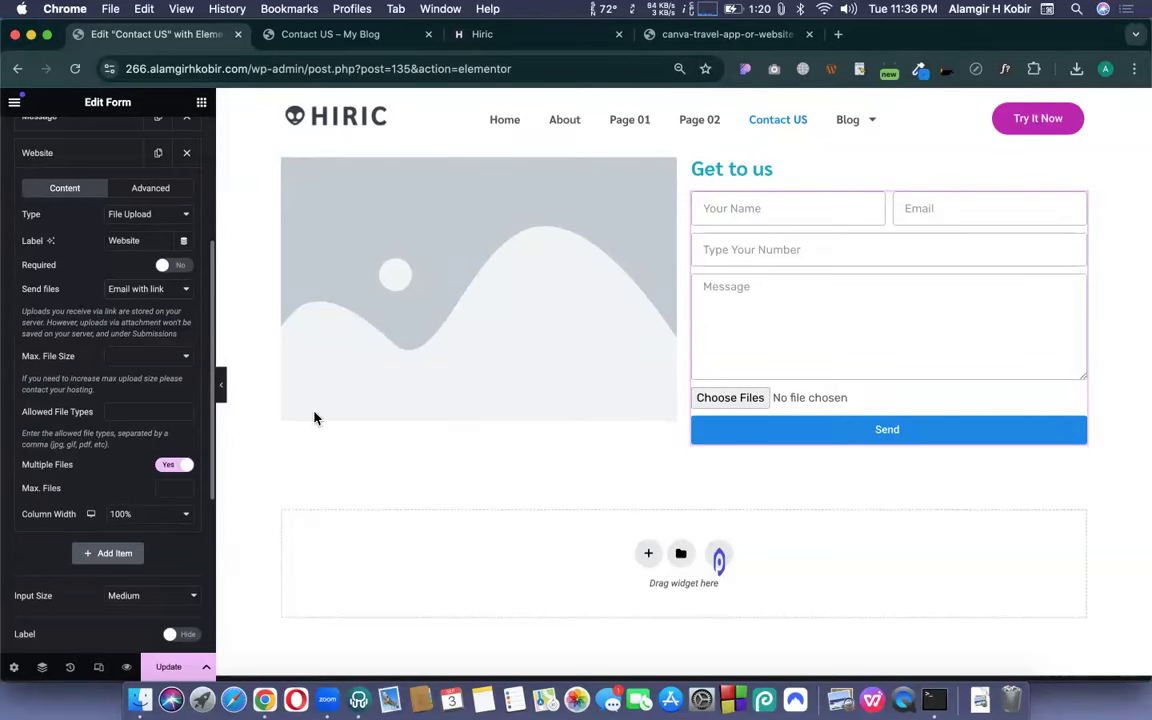
pyautogui.click(747, 400)
pyautogui.click(789, 427)
pyautogui.click(173, 467)
pyautogui.click(137, 218)
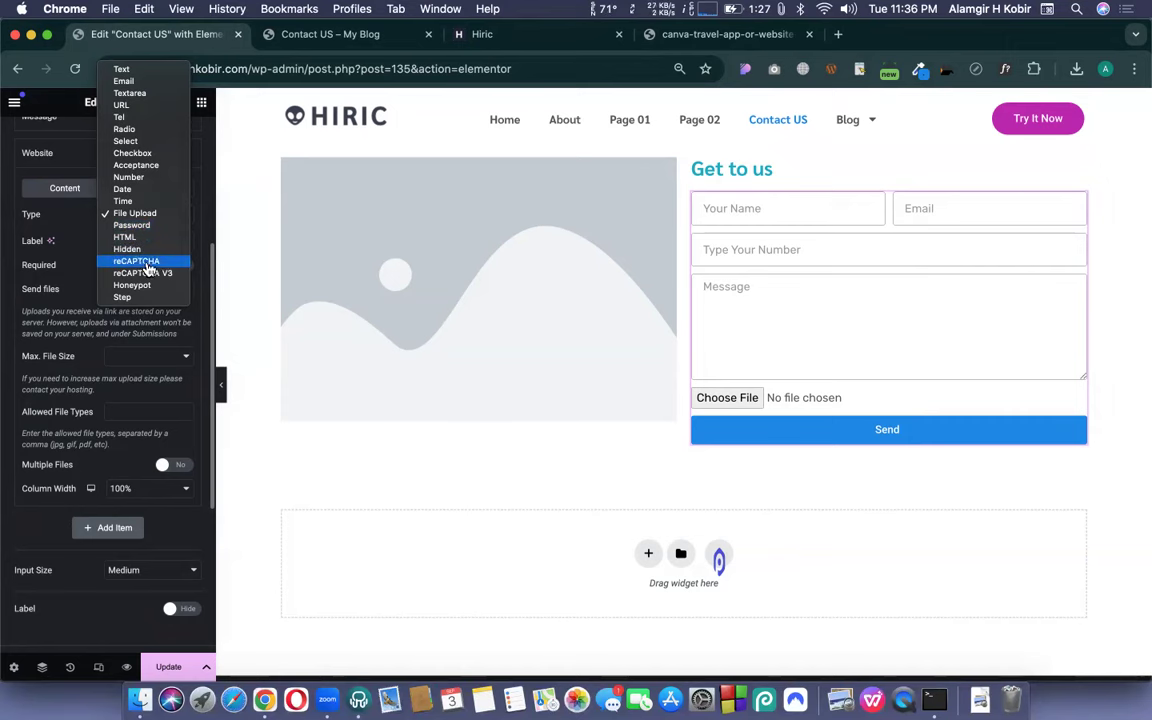
# - Change the Website field to reCAPTCHA, then enter WordPress admin from the preview tab
pyautogui.click(139, 263)
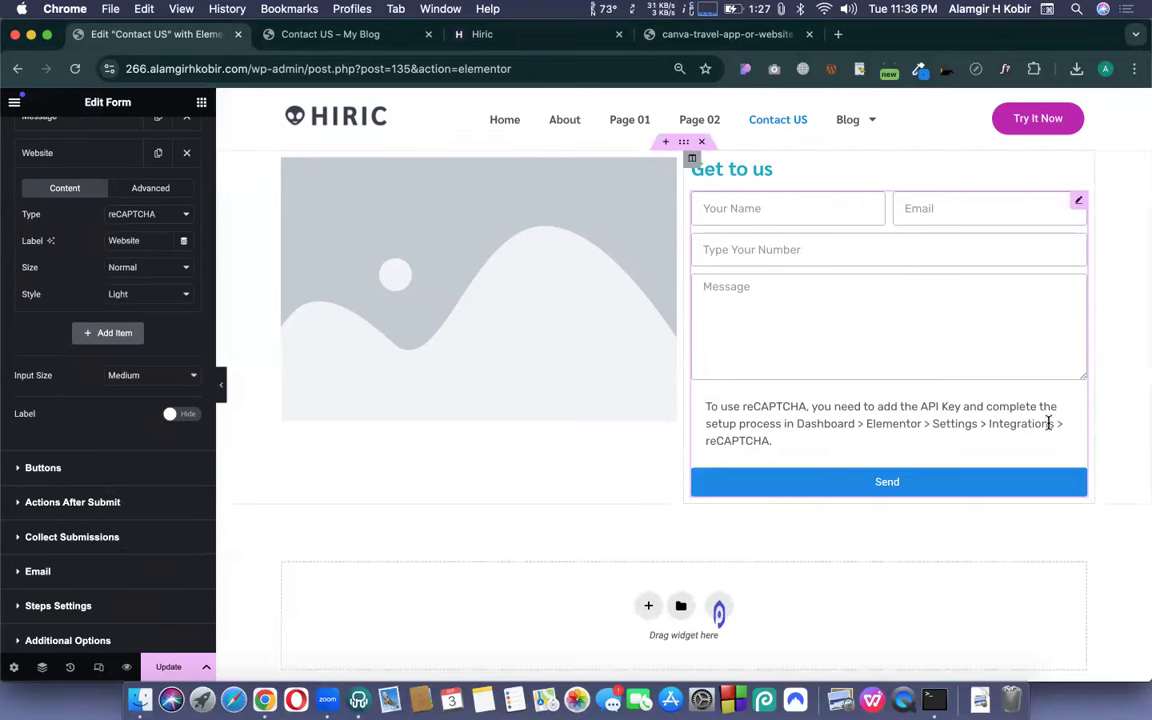
pyautogui.click(275, 30)
pyautogui.click(11, 100)
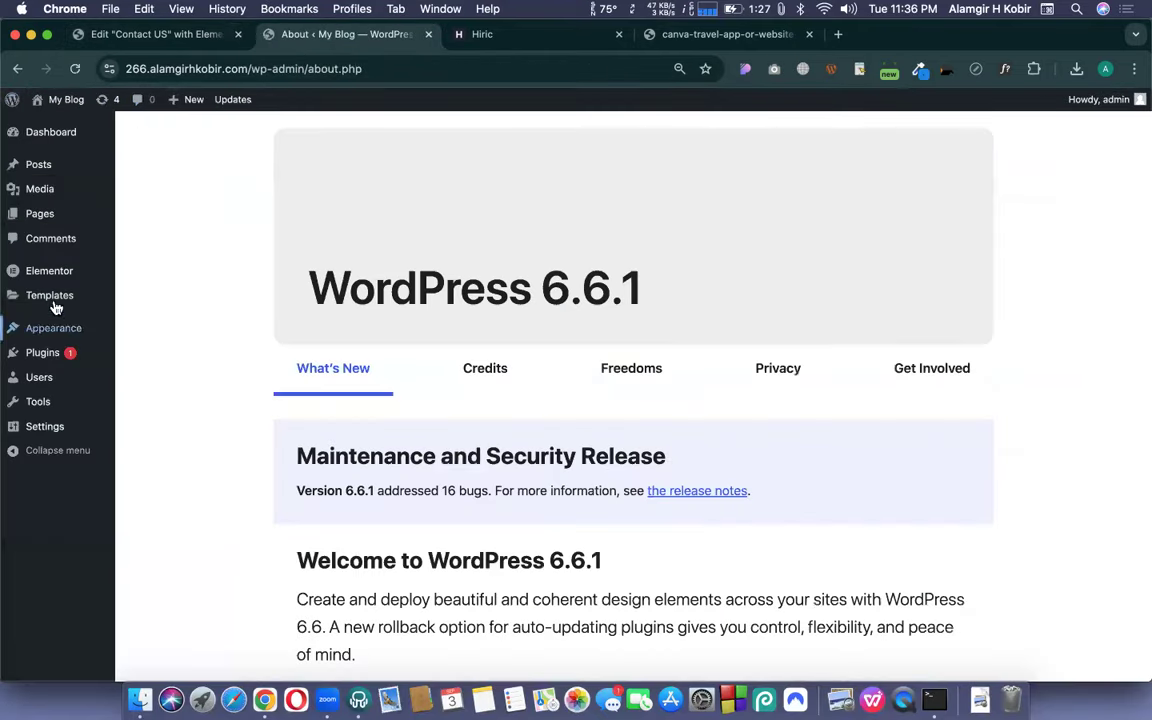
# - View Elementor Settings > Integrations and Google's reCAPTCHA page, then return to the form editor
pyautogui.moveTo(50, 296)
pyautogui.moveTo(110, 274)
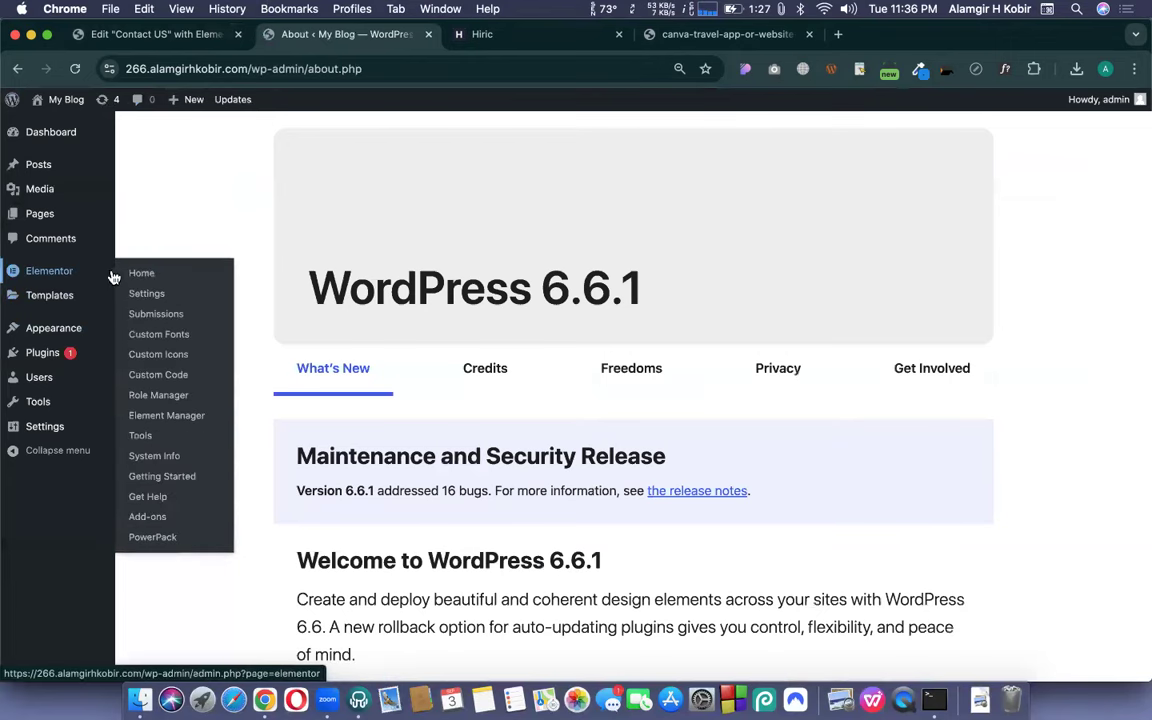
pyautogui.click(150, 294)
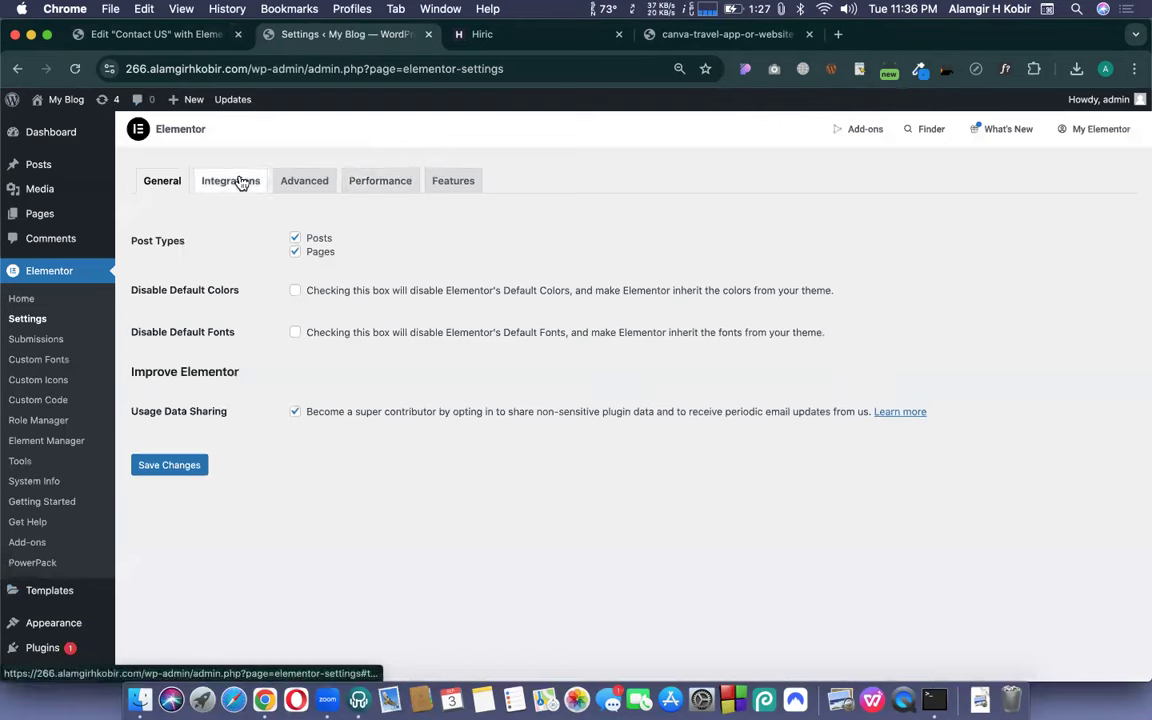
pyautogui.click(232, 181)
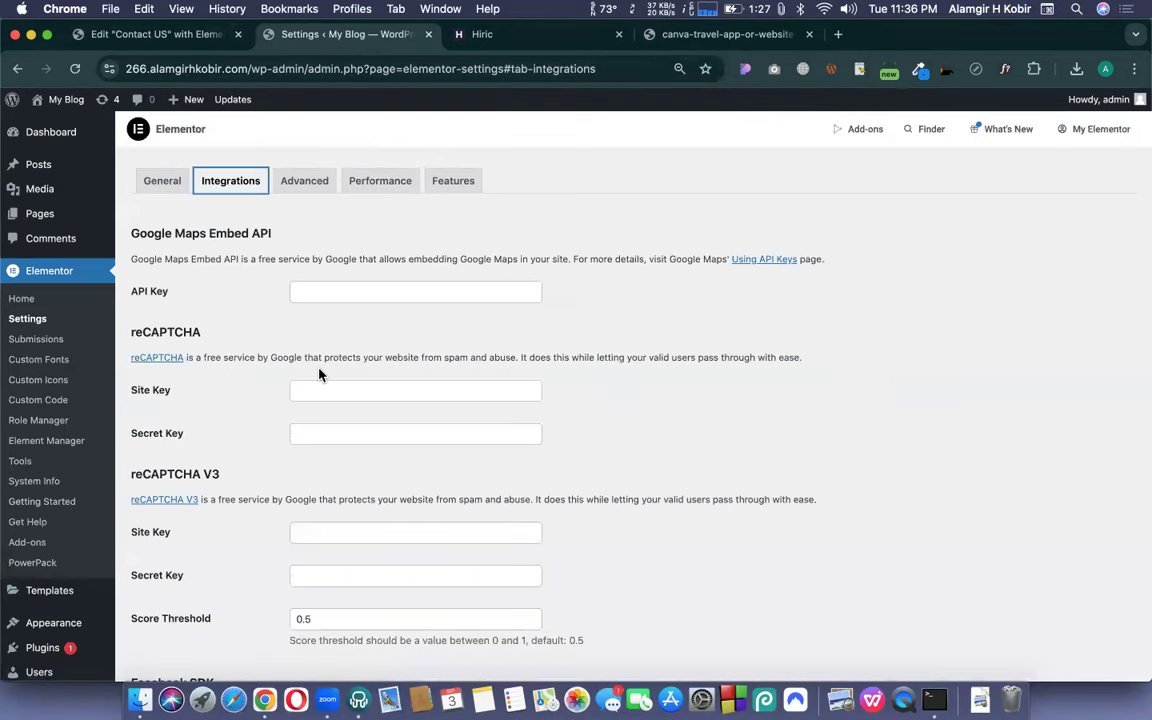
pyautogui.click(153, 362)
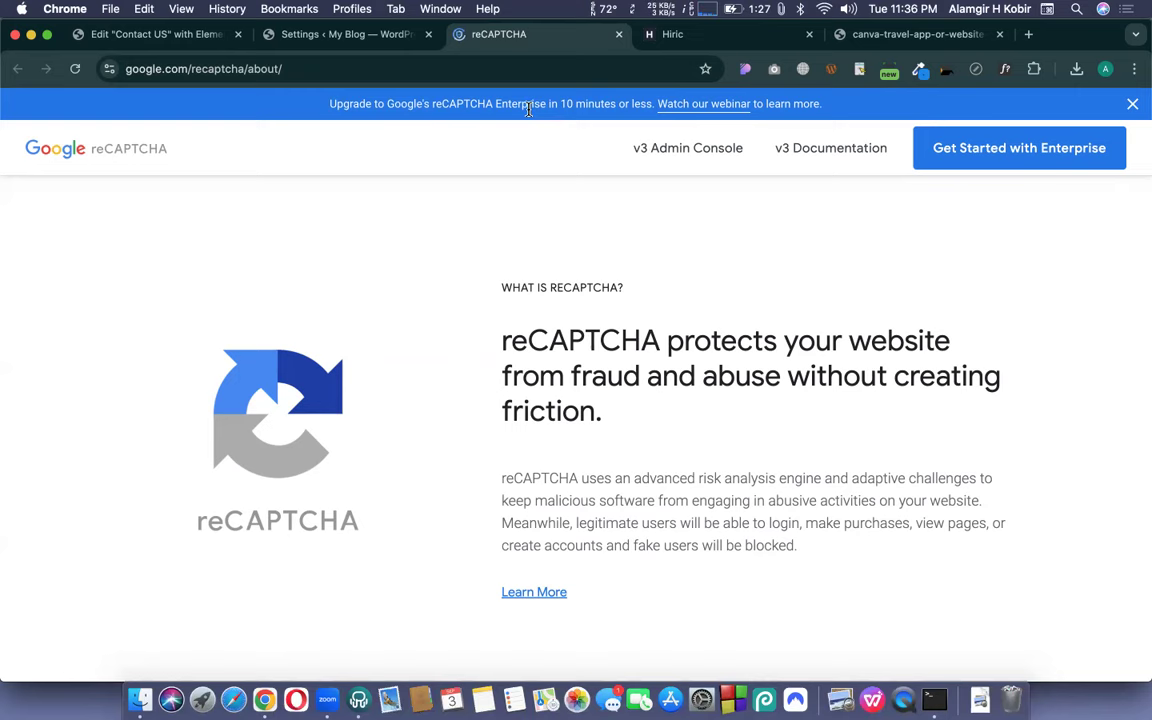
pyautogui.click(619, 34)
pyautogui.click(155, 34)
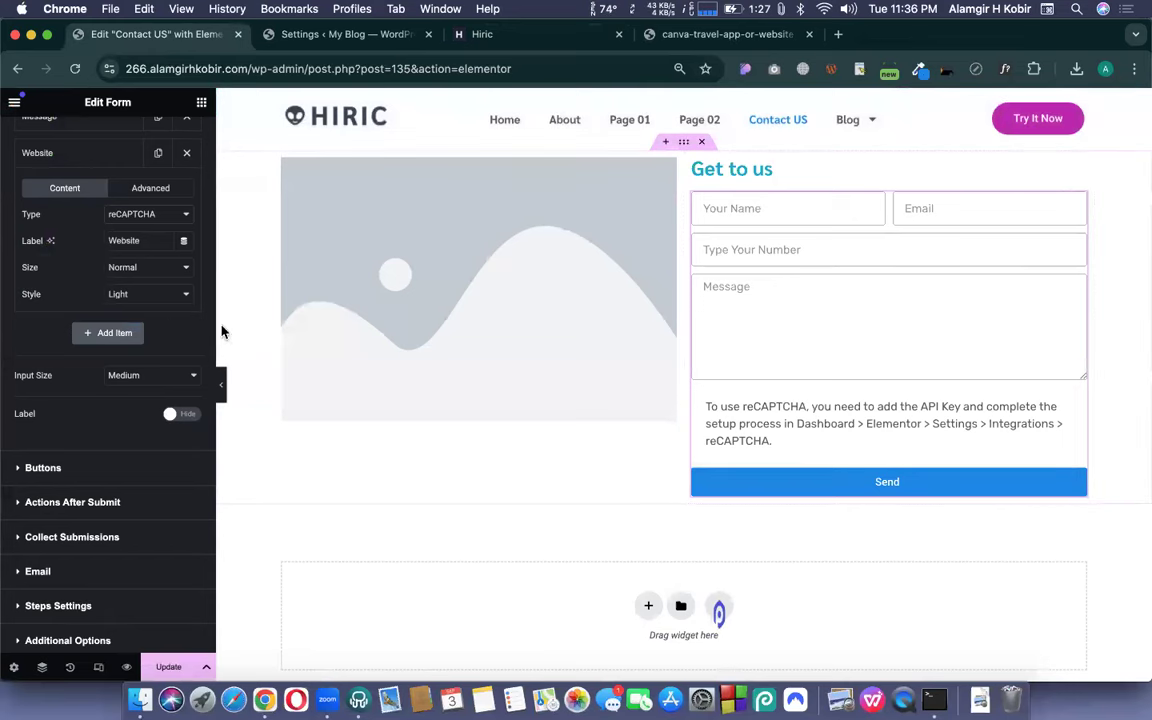
pyautogui.scroll(2, 175, 329)
# - Delete the Website field from the form and save the page with Update
pyautogui.click(187, 188)
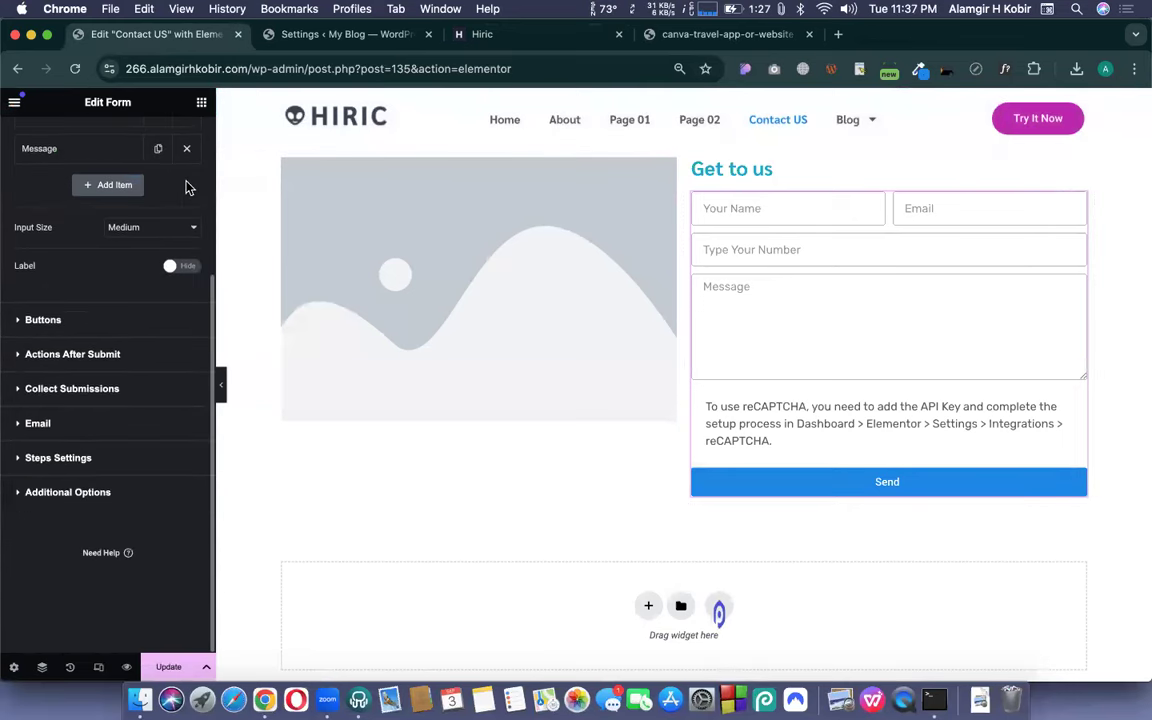
pyautogui.scroll(3, 160, 590)
pyautogui.click(168, 666)
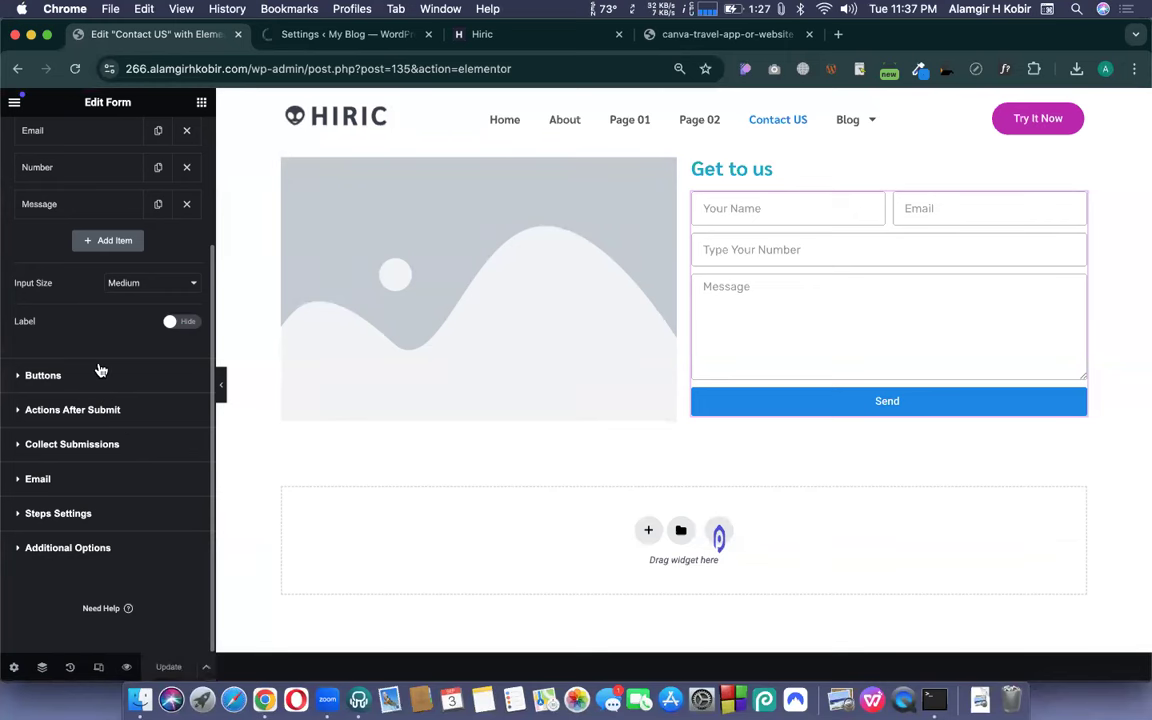
pyautogui.scroll(5, 100, 370)
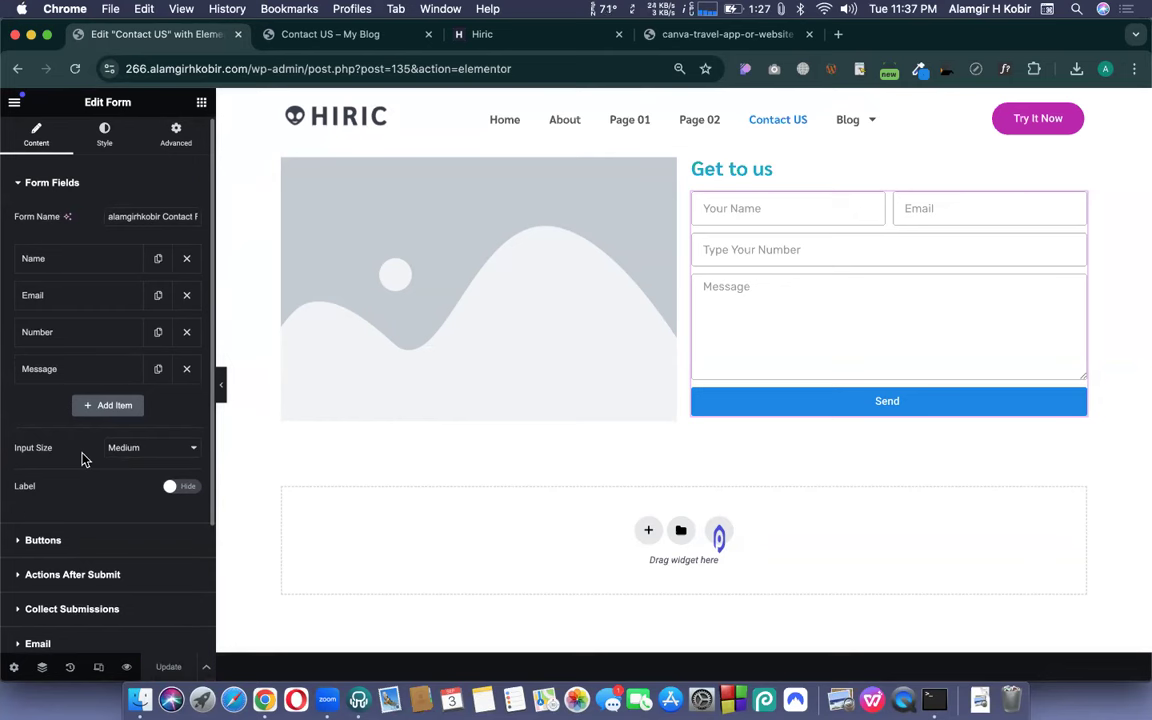
pyautogui.scroll(-2, 83, 458)
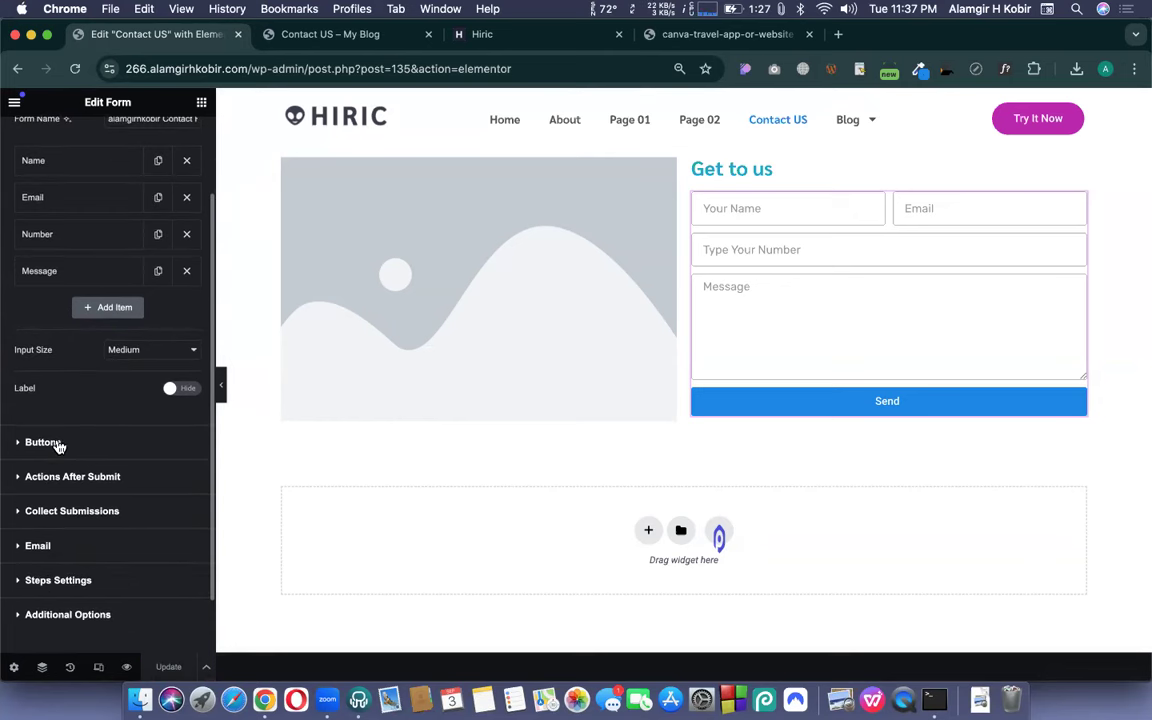
# - Set the submit button size to Medium and its text to 'Submit Now!'
pyautogui.click(58, 447)
pyautogui.click(148, 256)
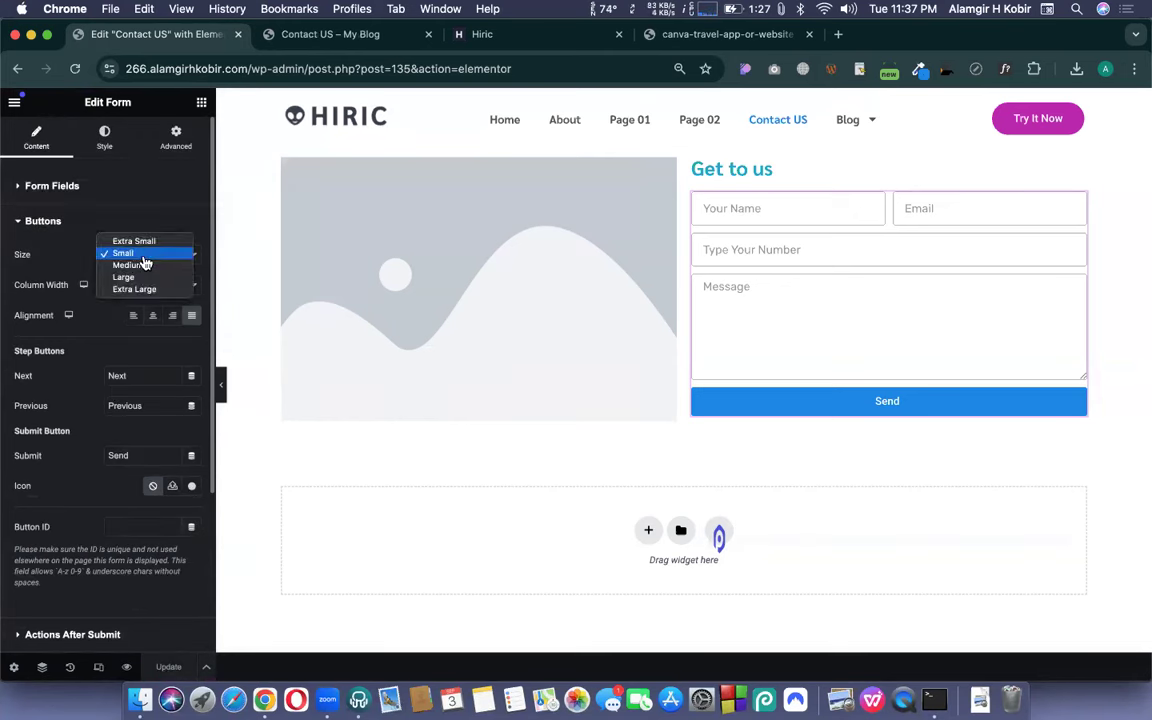
pyautogui.click(134, 265)
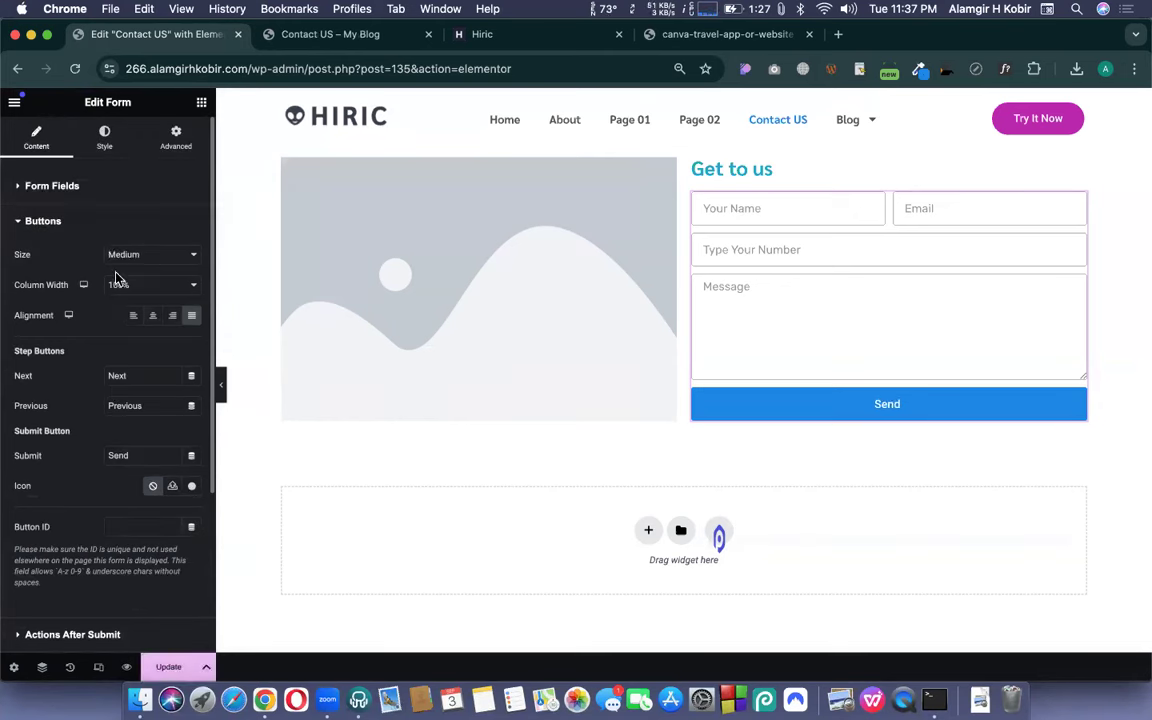
pyautogui.doubleClick(119, 456)
pyautogui.write('Submit Now!')
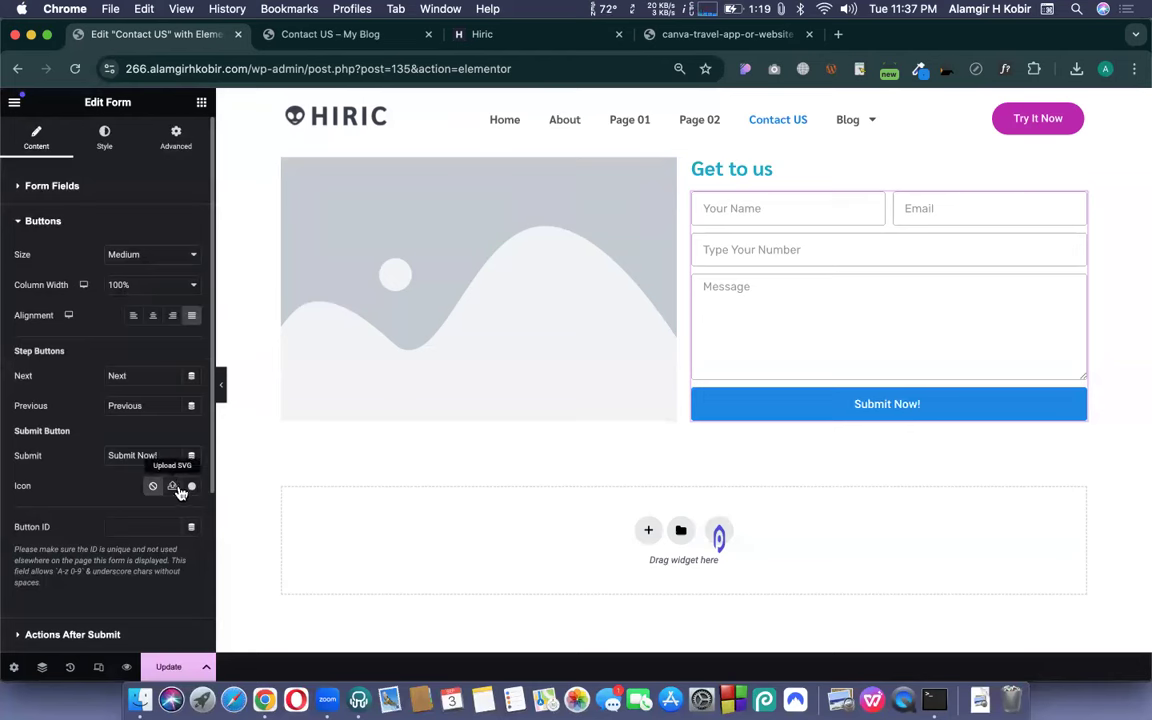
pyautogui.scroll(-1, 107, 427)
pyautogui.scroll(-1, 107, 427)
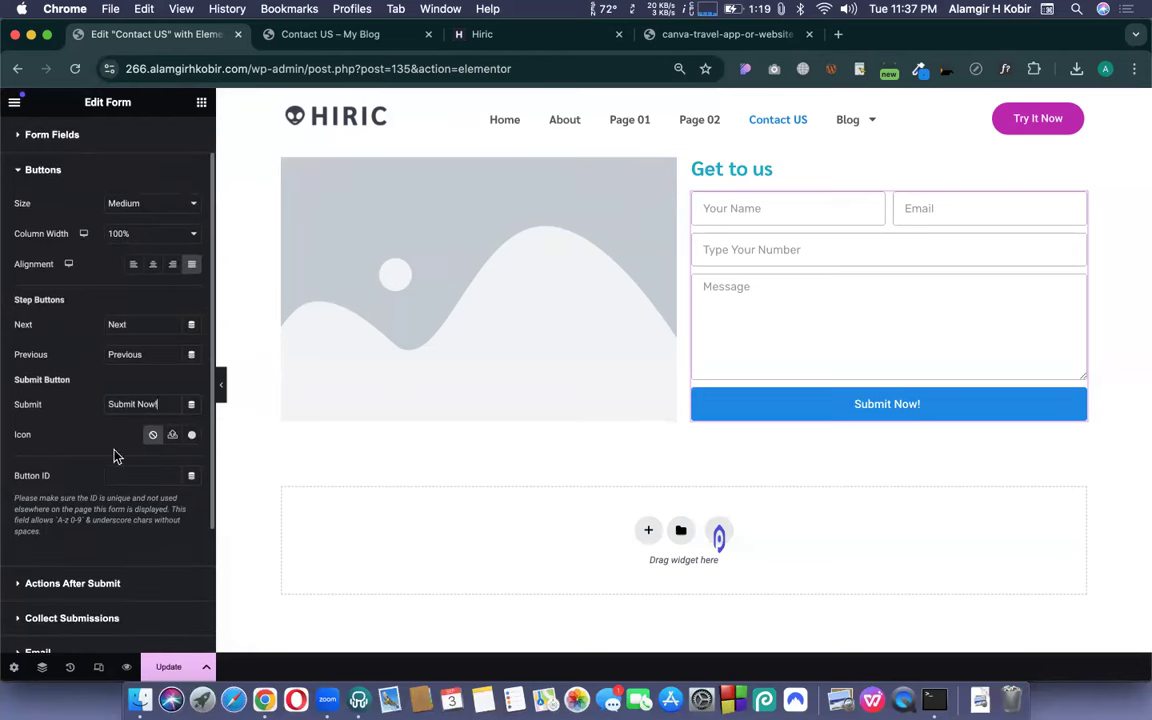
pyautogui.click(65, 594)
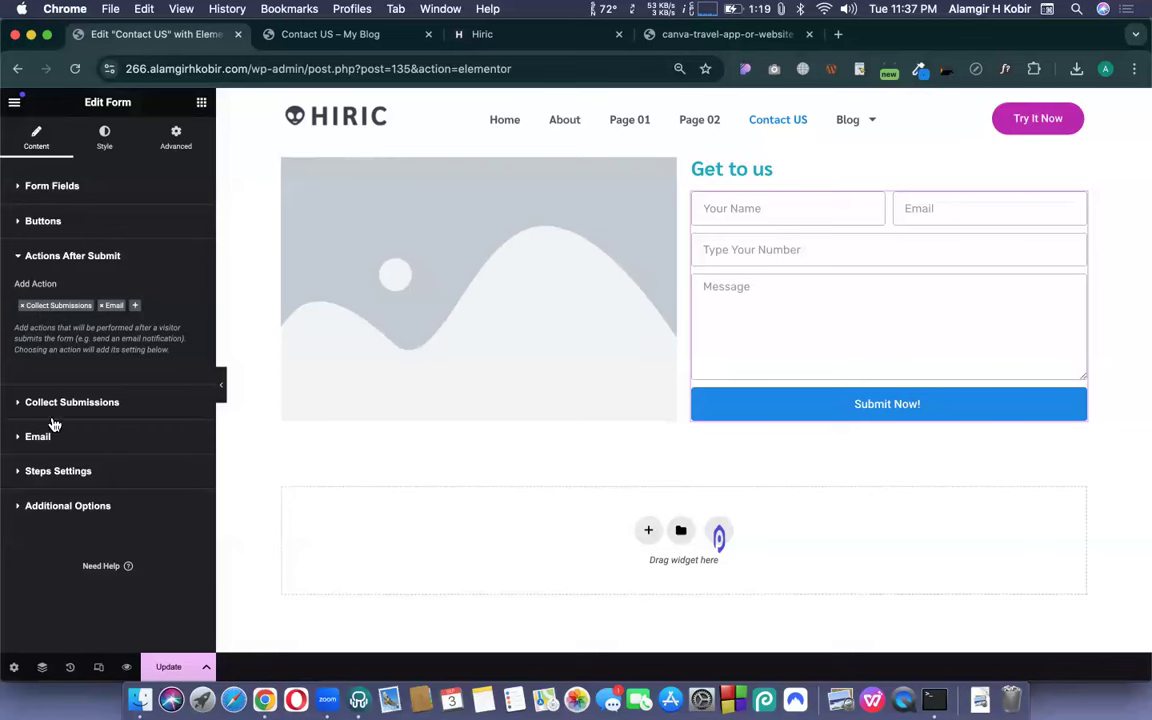
# - Add Email to the form's Actions After Submit, next to Collect Submissions
pyautogui.click(105, 308)
pyautogui.click(135, 284)
pyautogui.click(103, 309)
pyautogui.click(137, 281)
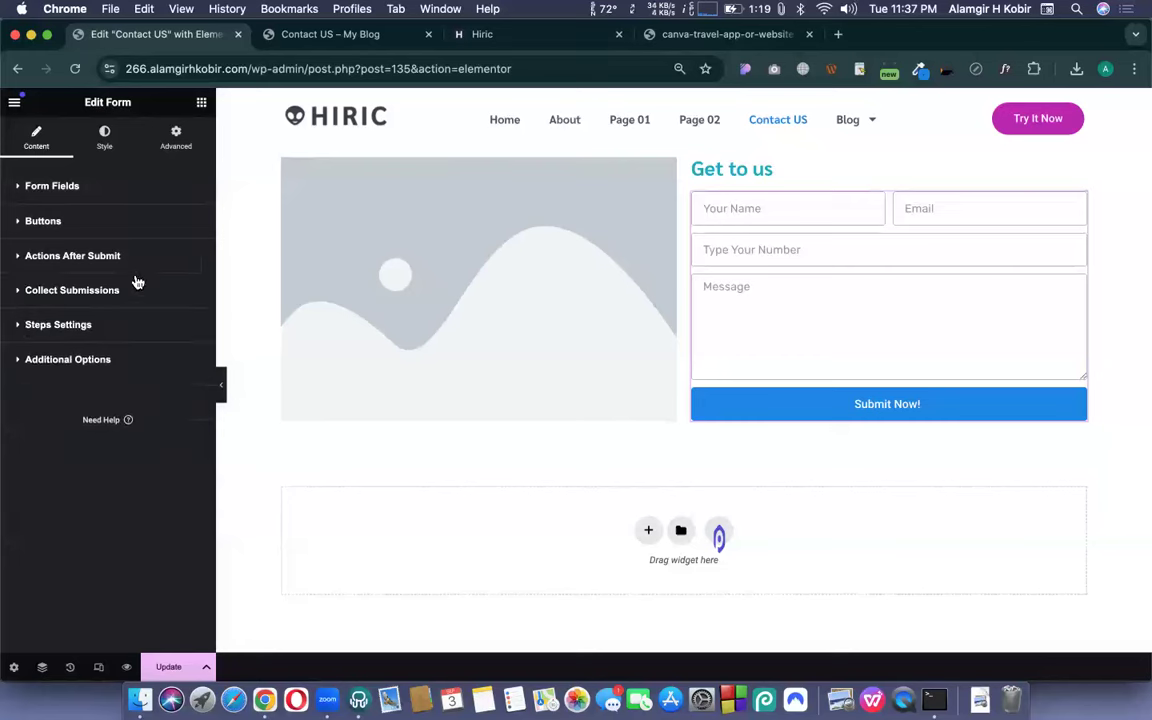
pyautogui.click(90, 289)
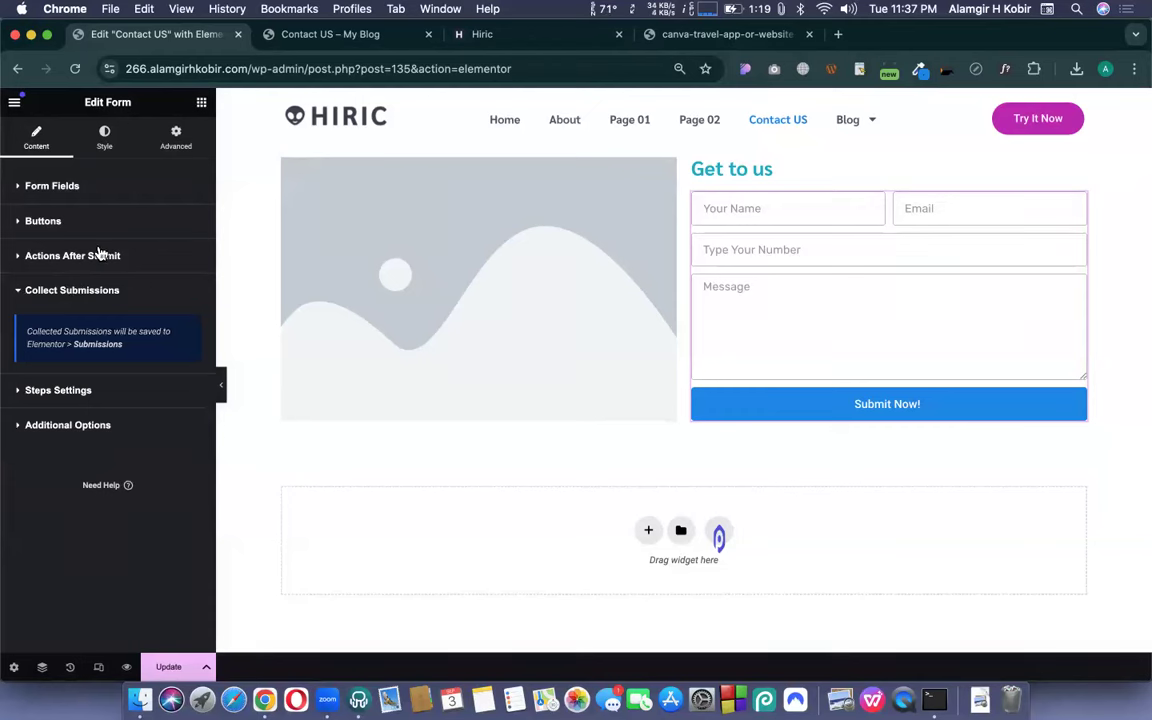
pyautogui.click(98, 255)
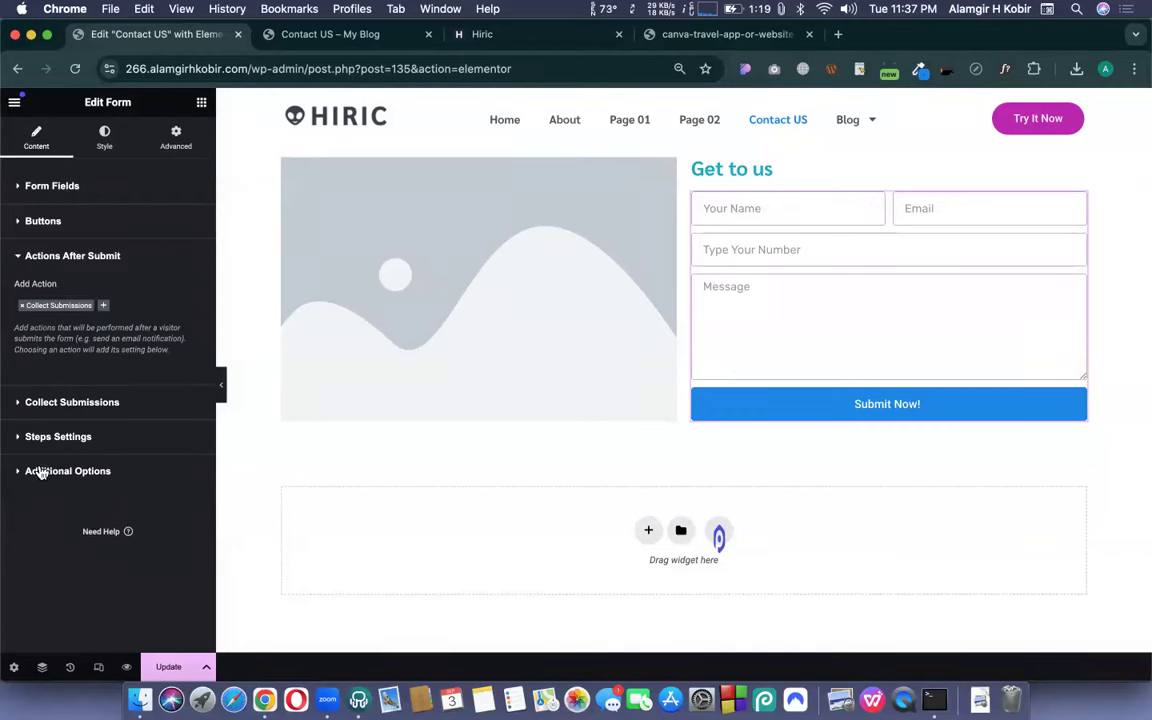
pyautogui.click(107, 306)
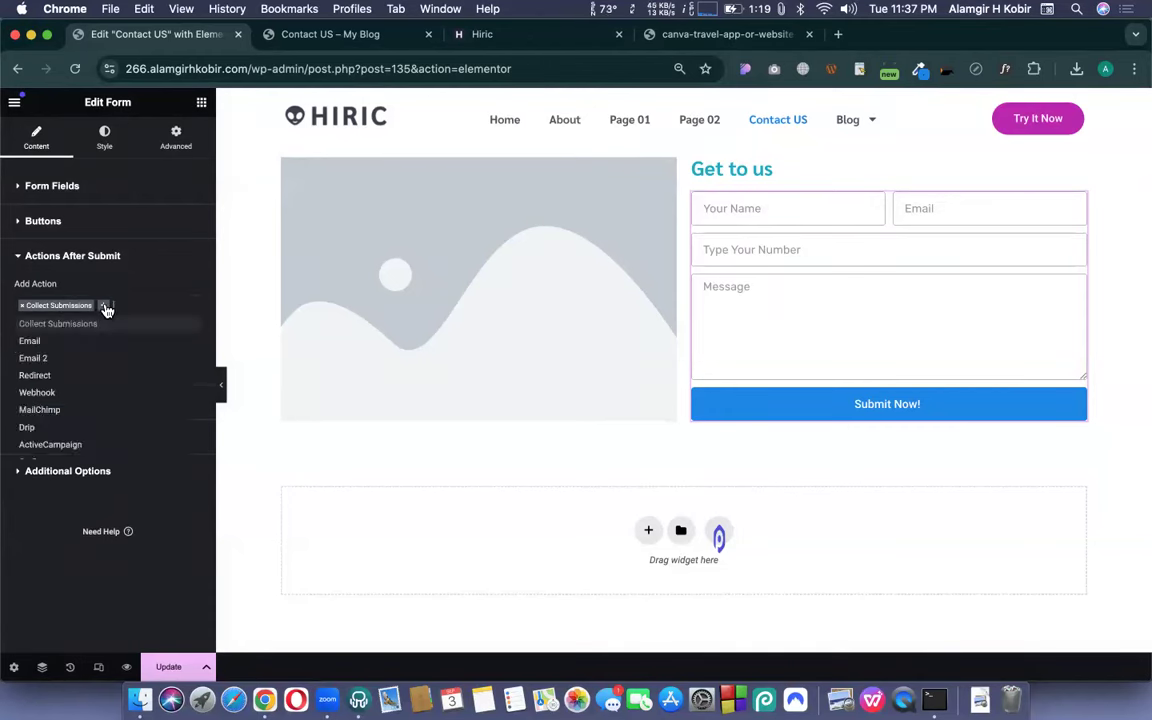
pyautogui.click(40, 342)
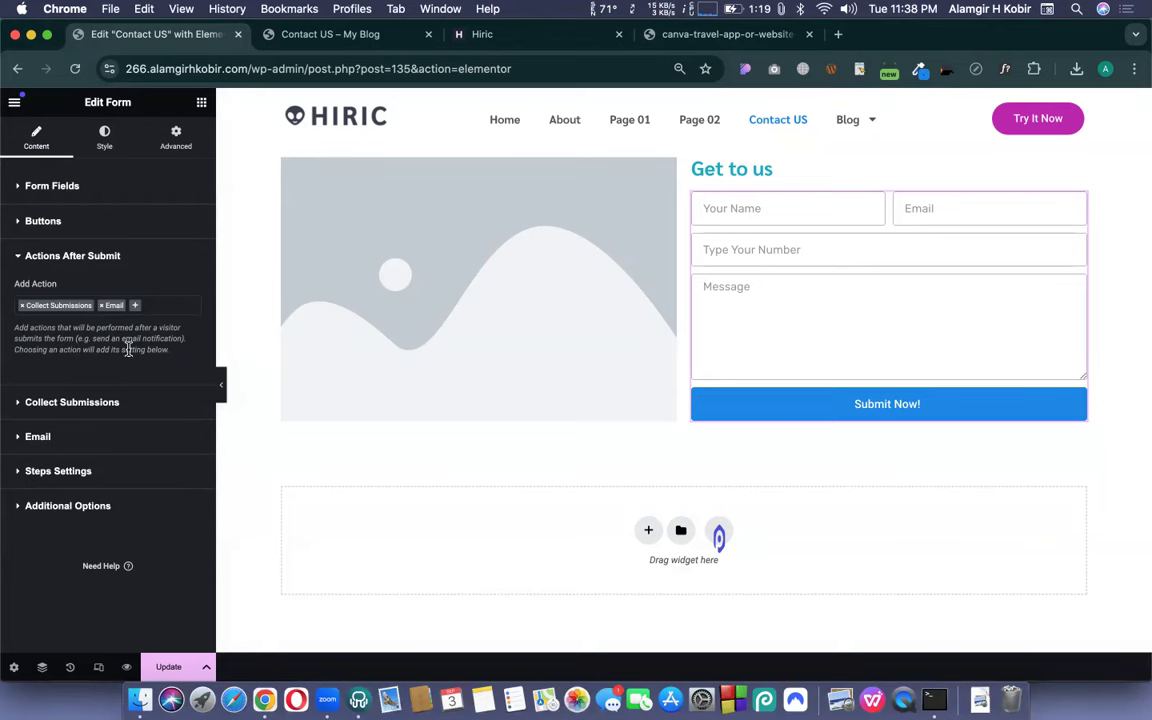
# - Check the empty Elementor Submissions list in WordPress admin, then return to the form editor
pyautogui.click(352, 30)
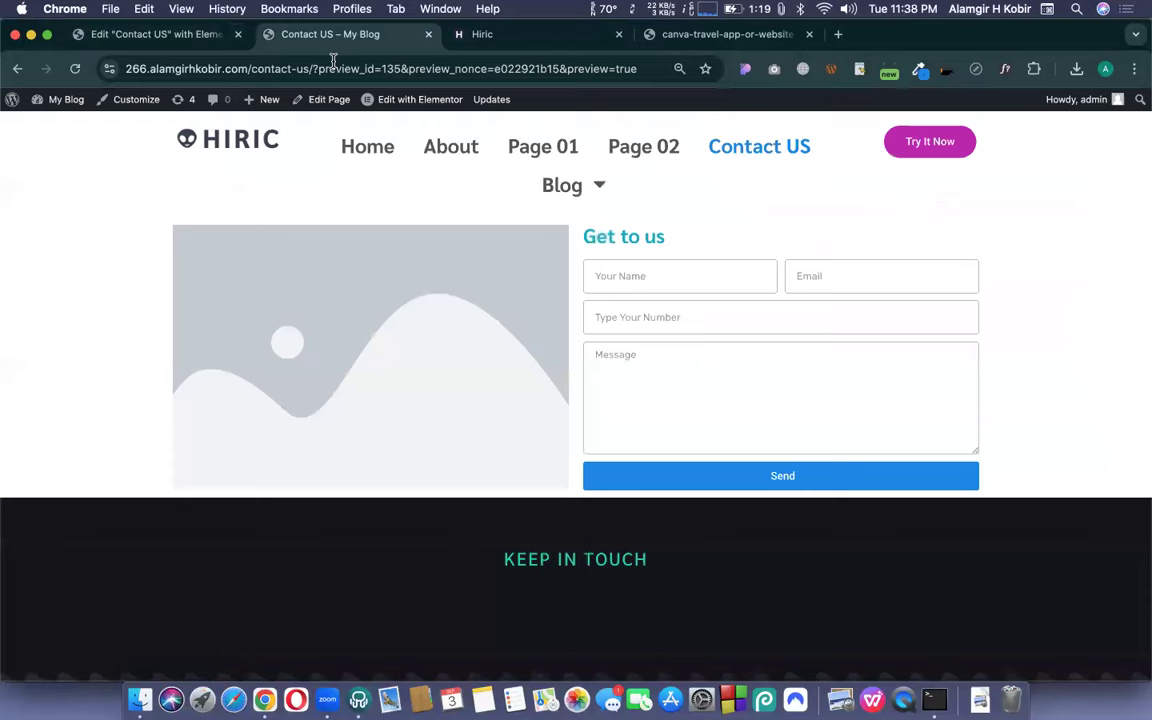
pyautogui.click(13, 103)
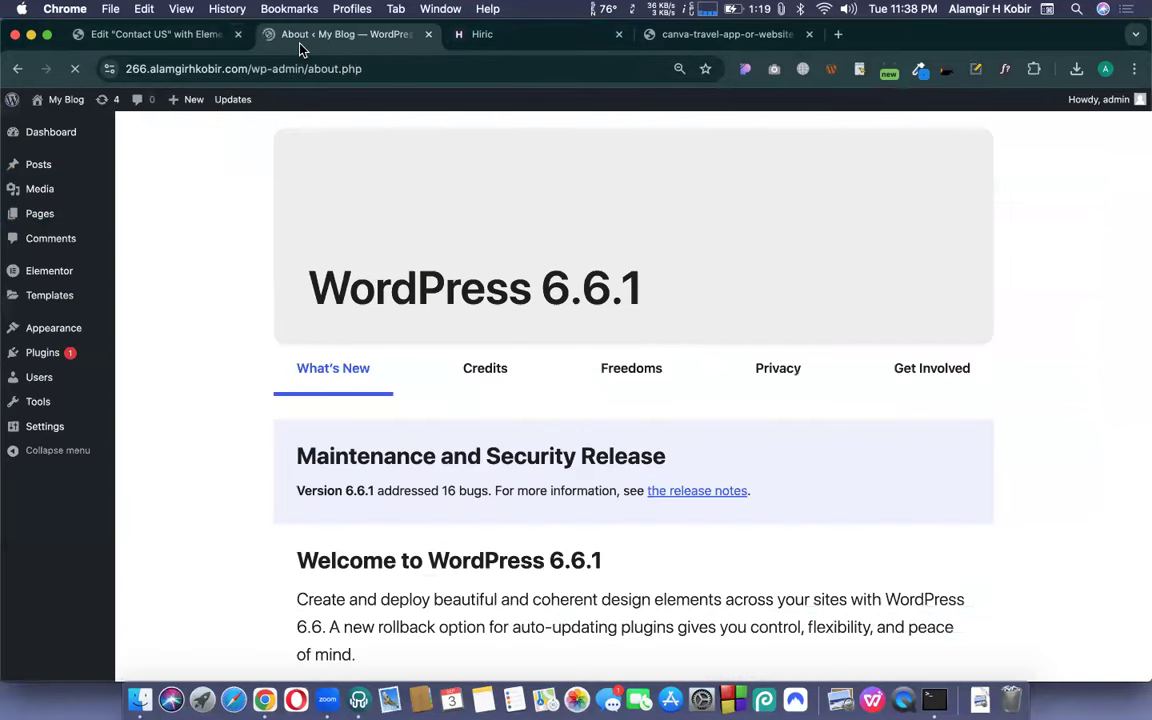
pyautogui.moveTo(60, 272)
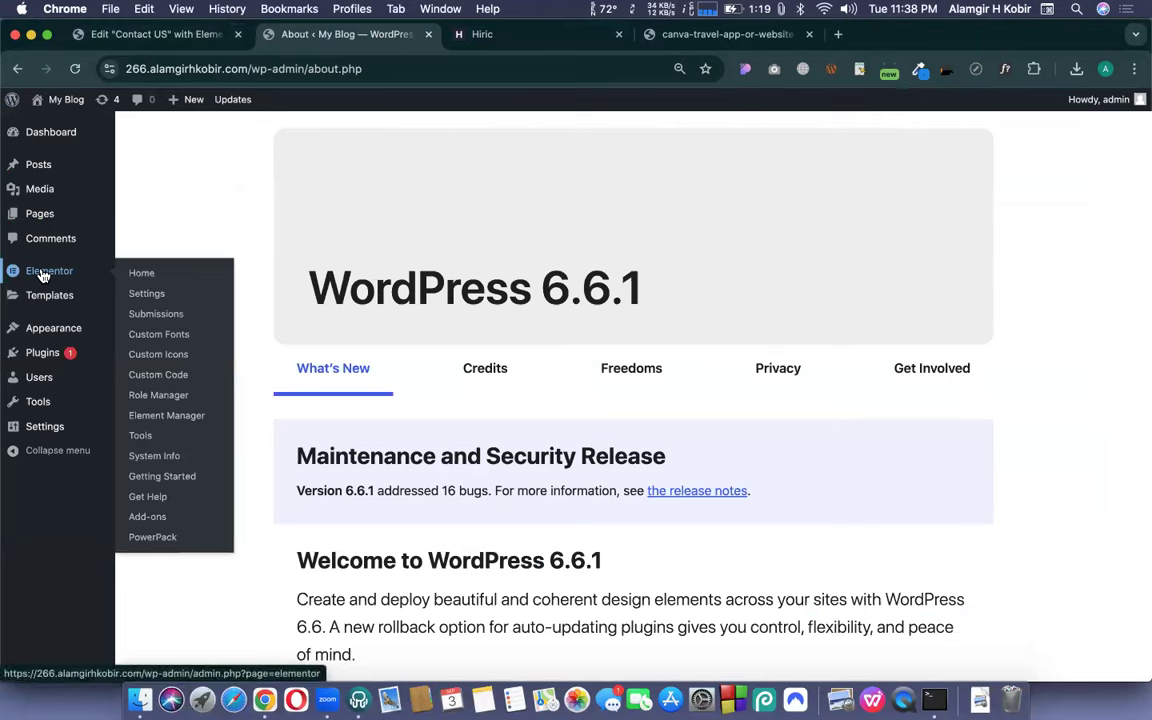
pyautogui.click(157, 320)
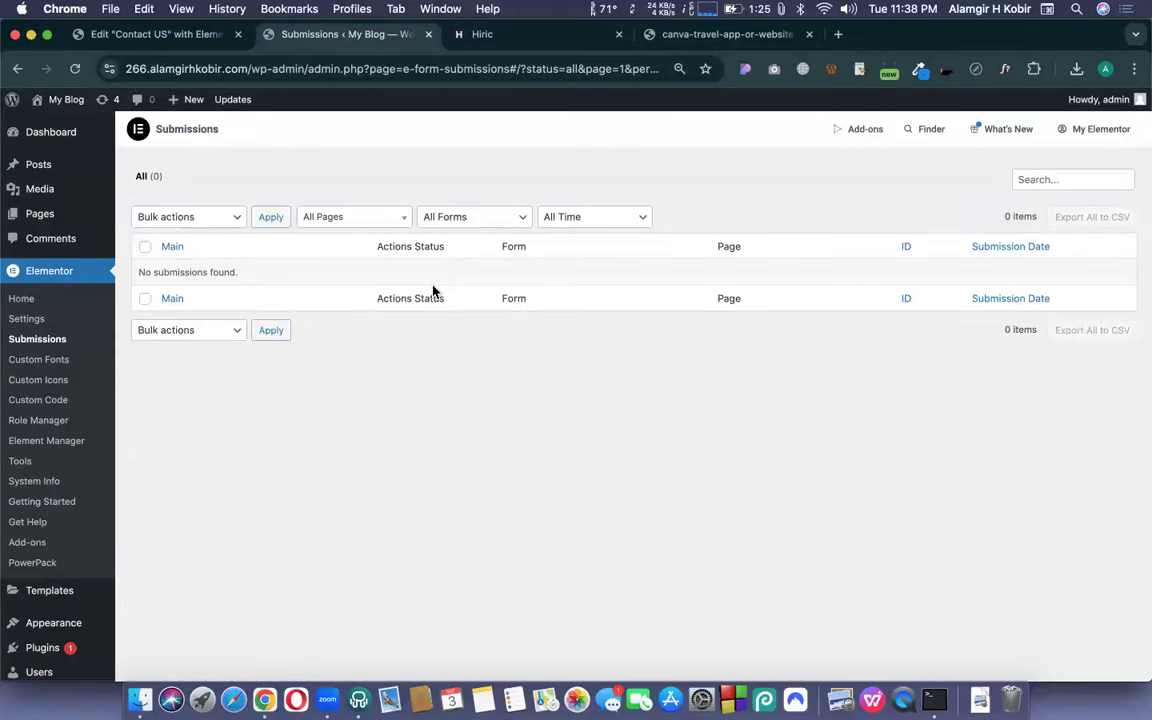
pyautogui.click(175, 35)
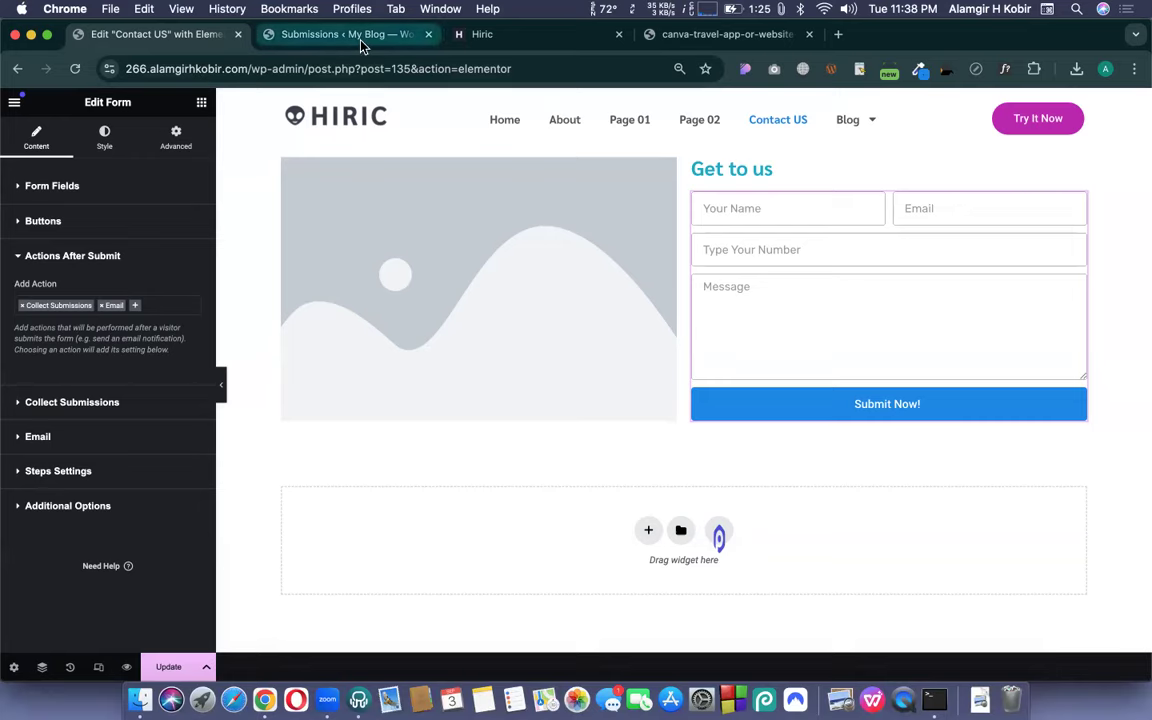
pyautogui.click(324, 35)
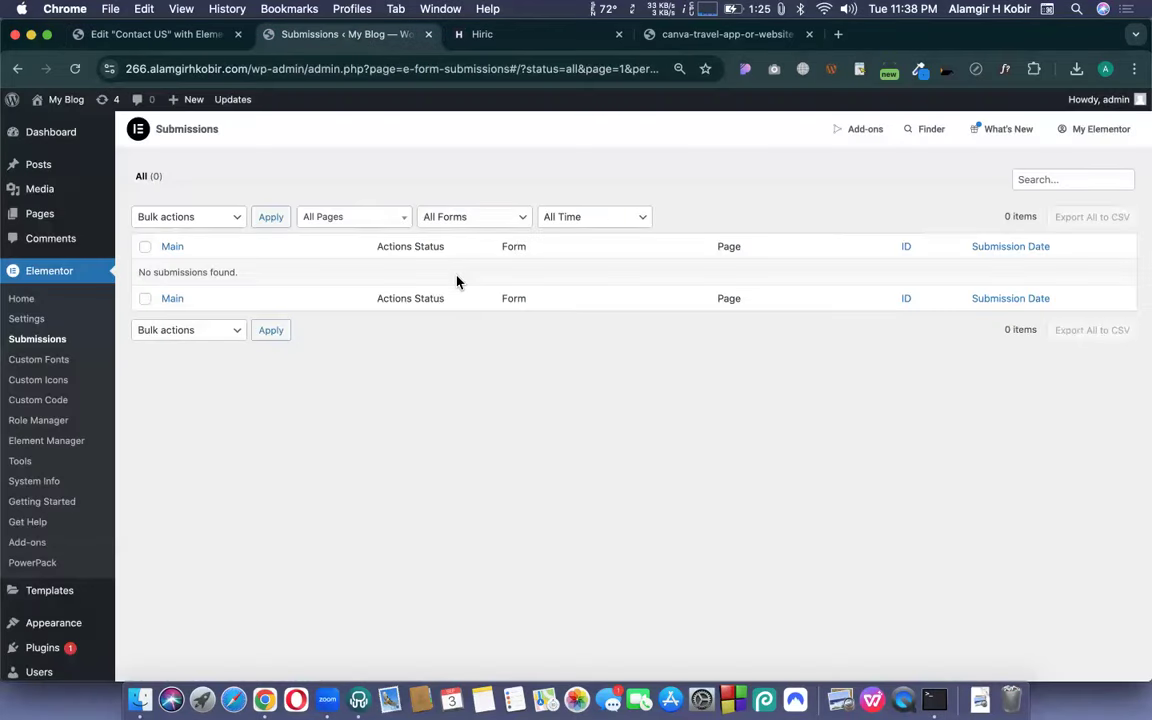
pyautogui.click(148, 35)
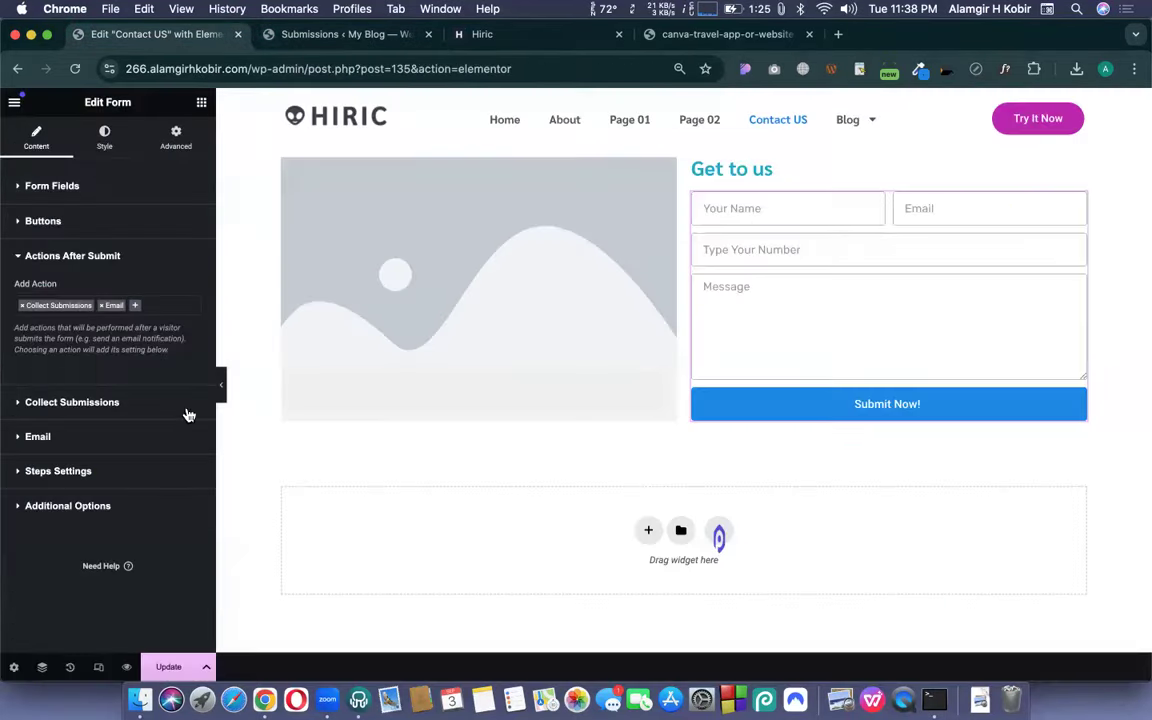
# - Replace the Email action's To address with the Gmail address and save the page with Update
pyautogui.click(60, 403)
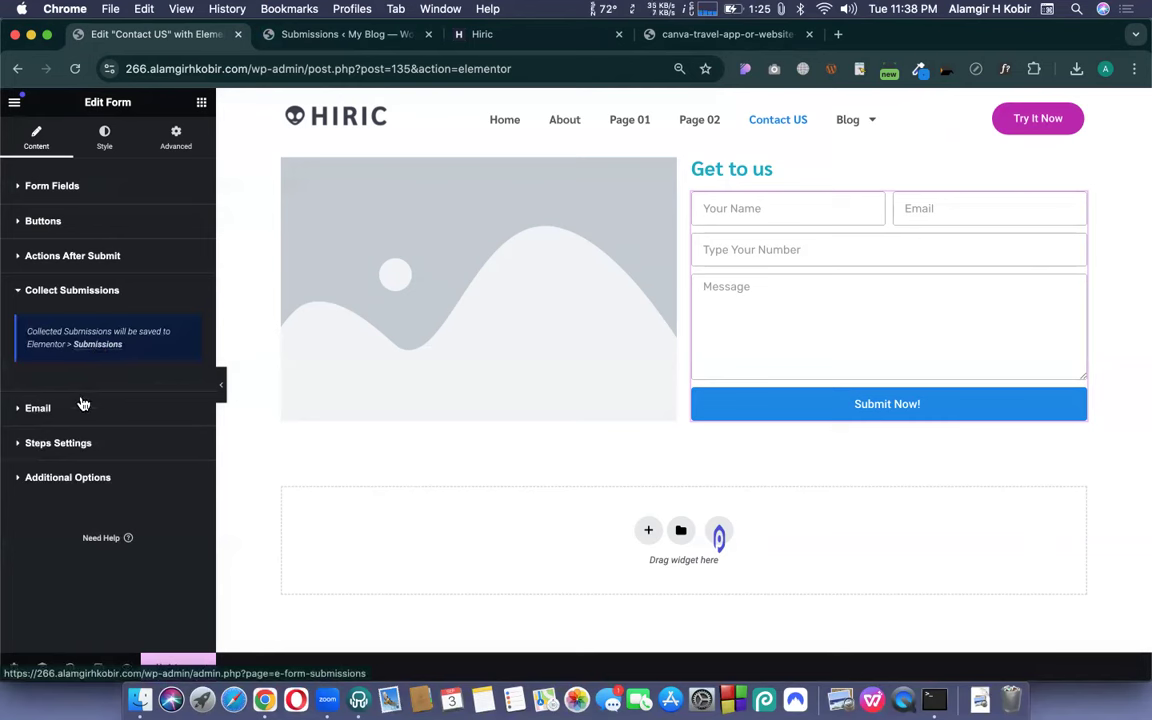
pyautogui.click(25, 410)
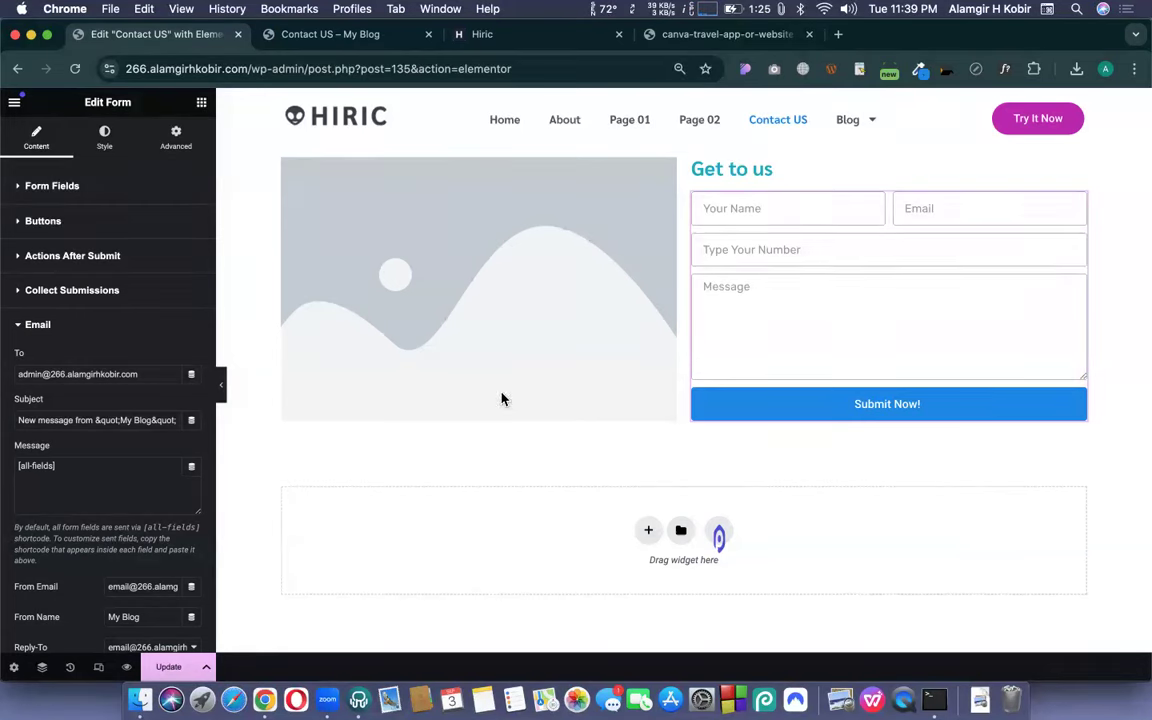
pyautogui.tripleClick(56, 376)
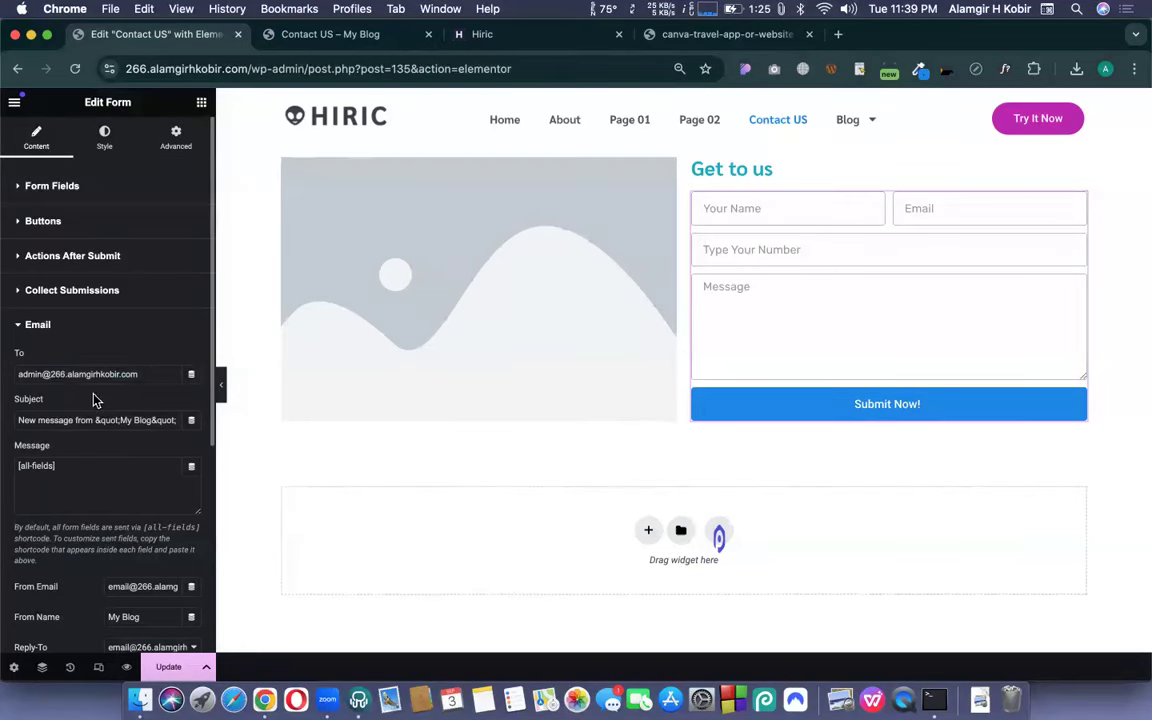
pyautogui.click(71, 374)
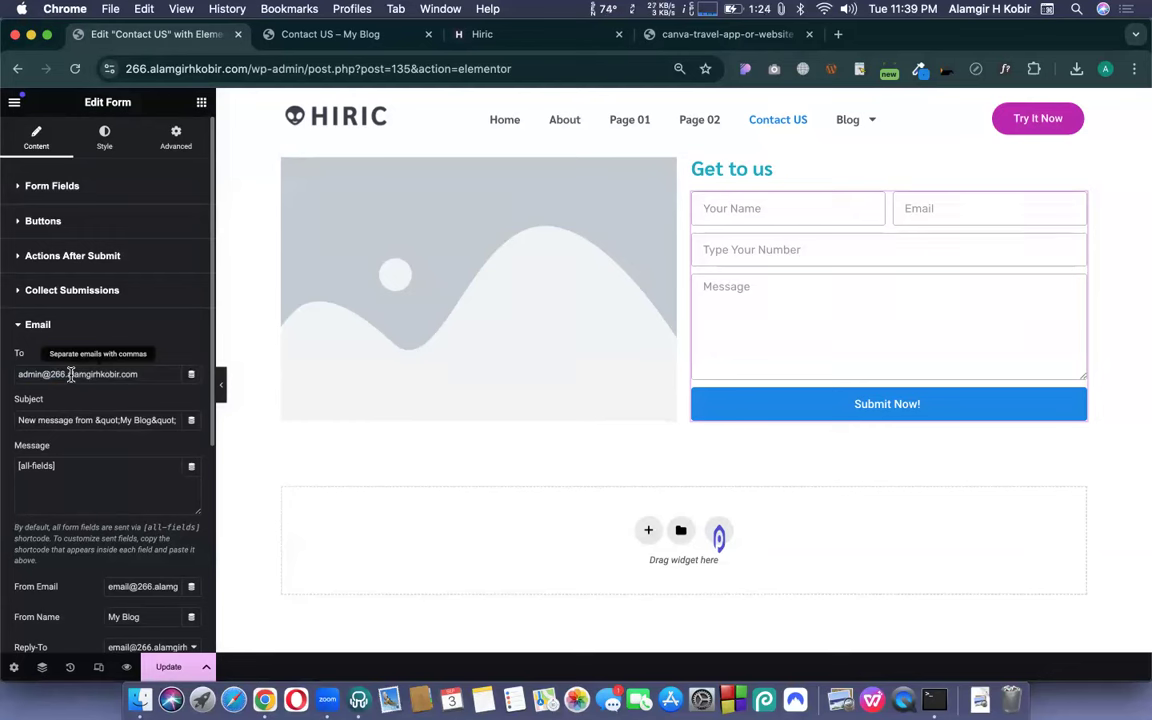
pyautogui.tripleClick(76, 374)
pyautogui.write('cmbc')
pyautogui.press('super+a')
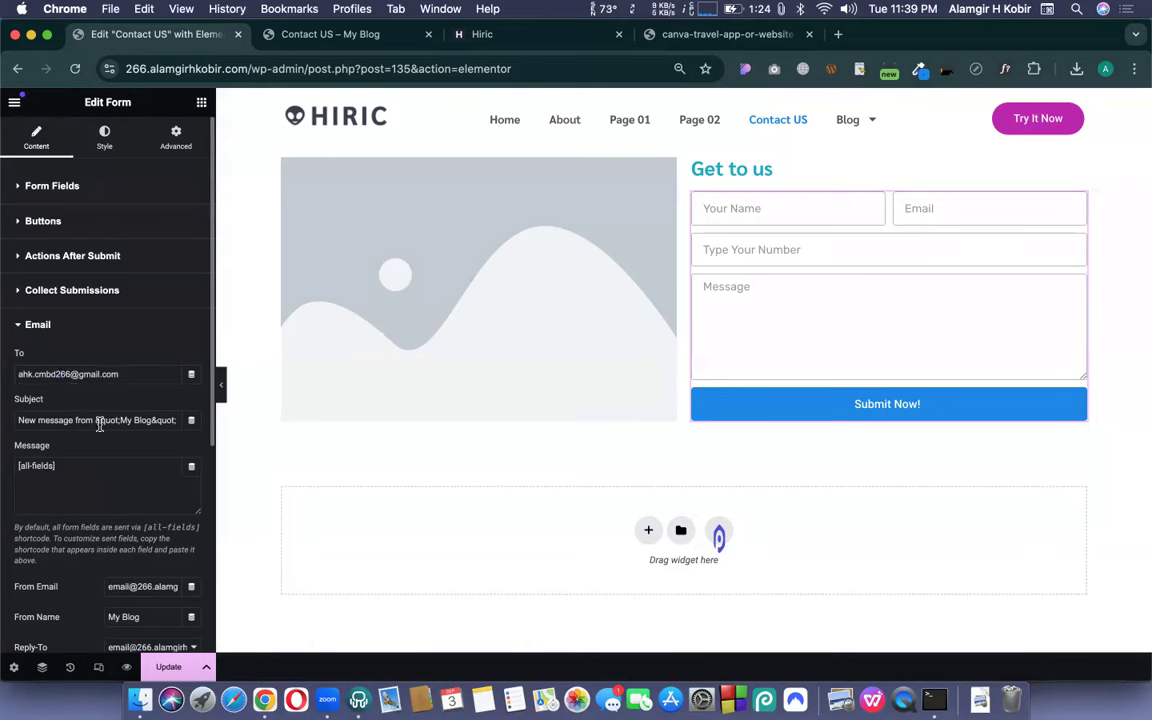
pyautogui.click(168, 667)
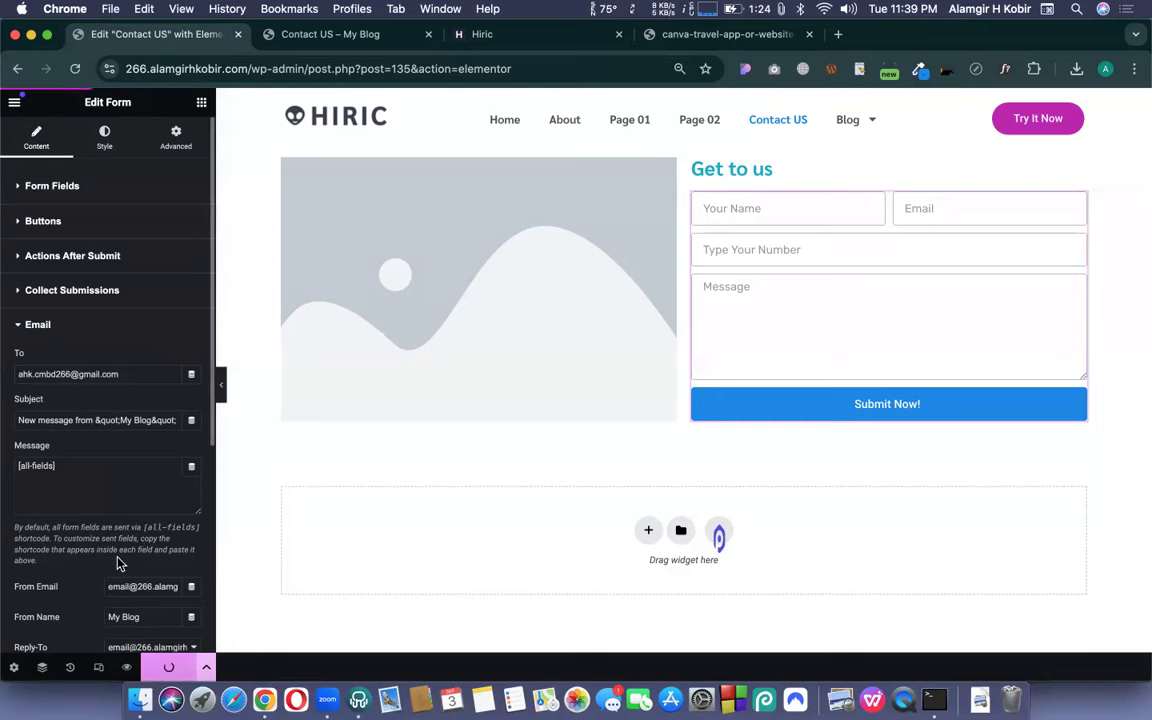
# - On the Contact US preview, enter the tester's name and e-mail, number 12345678 and message 'HI / Test 01'
pyautogui.click(352, 36)
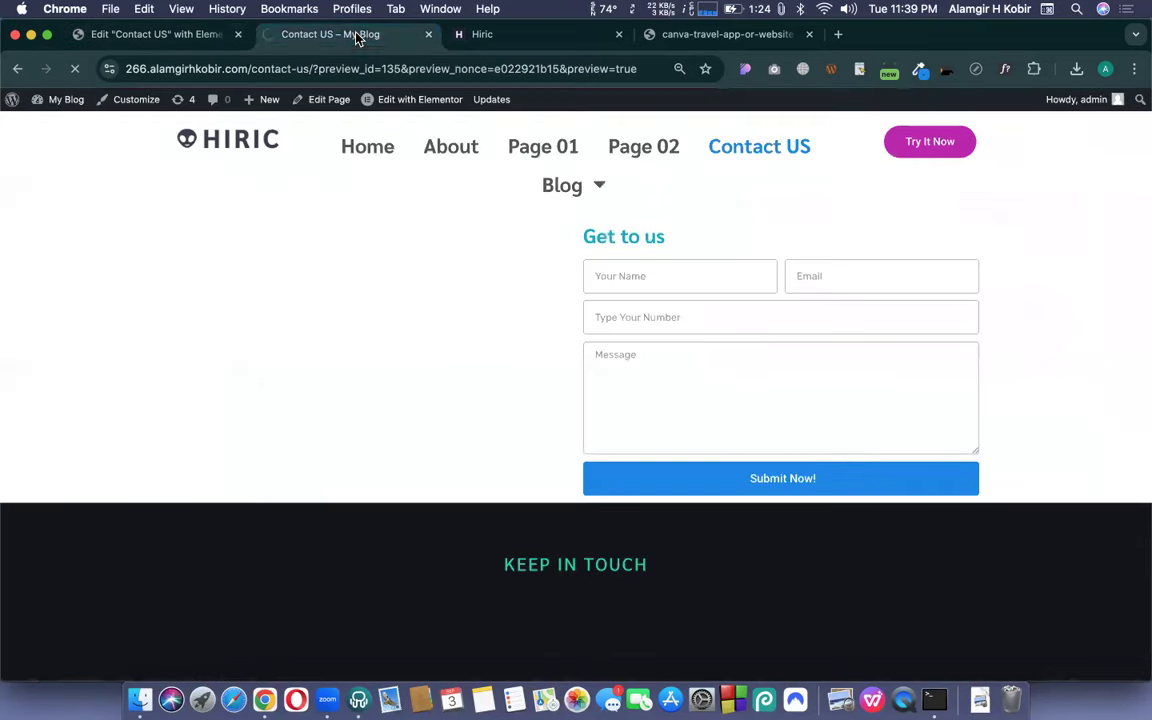
pyautogui.click(676, 278)
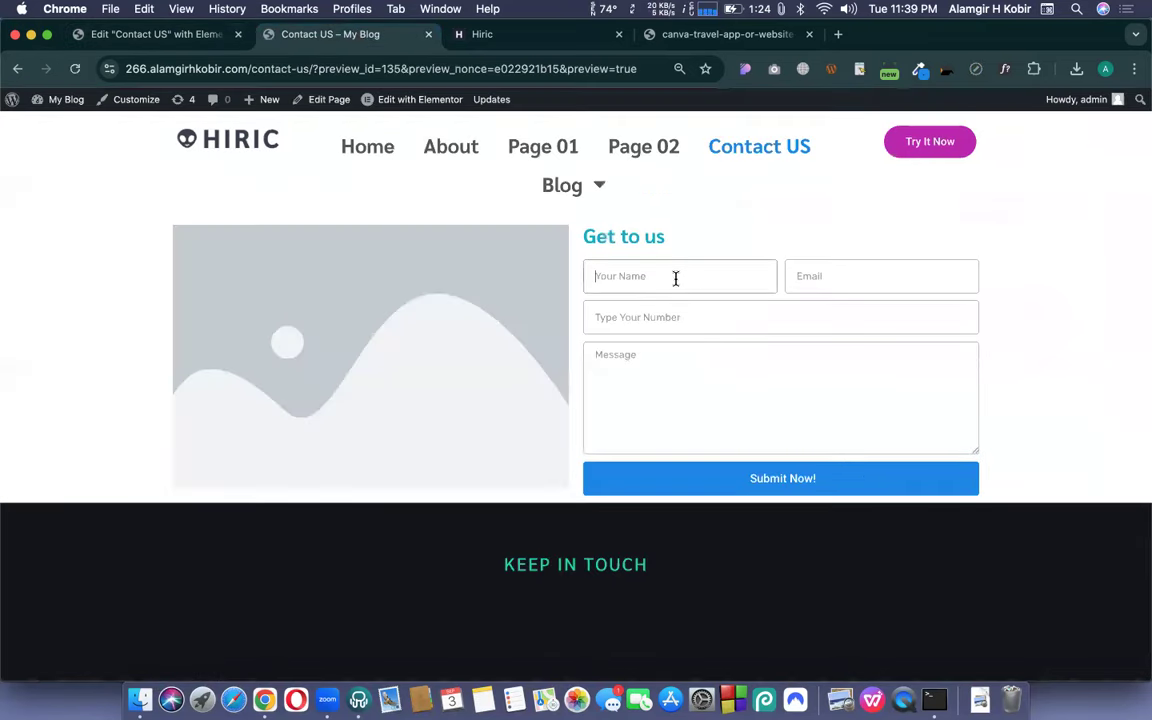
pyautogui.write('Almgirh')
pyautogui.write('HK')
pyautogui.write('J')
pyautogui.write('Kob')
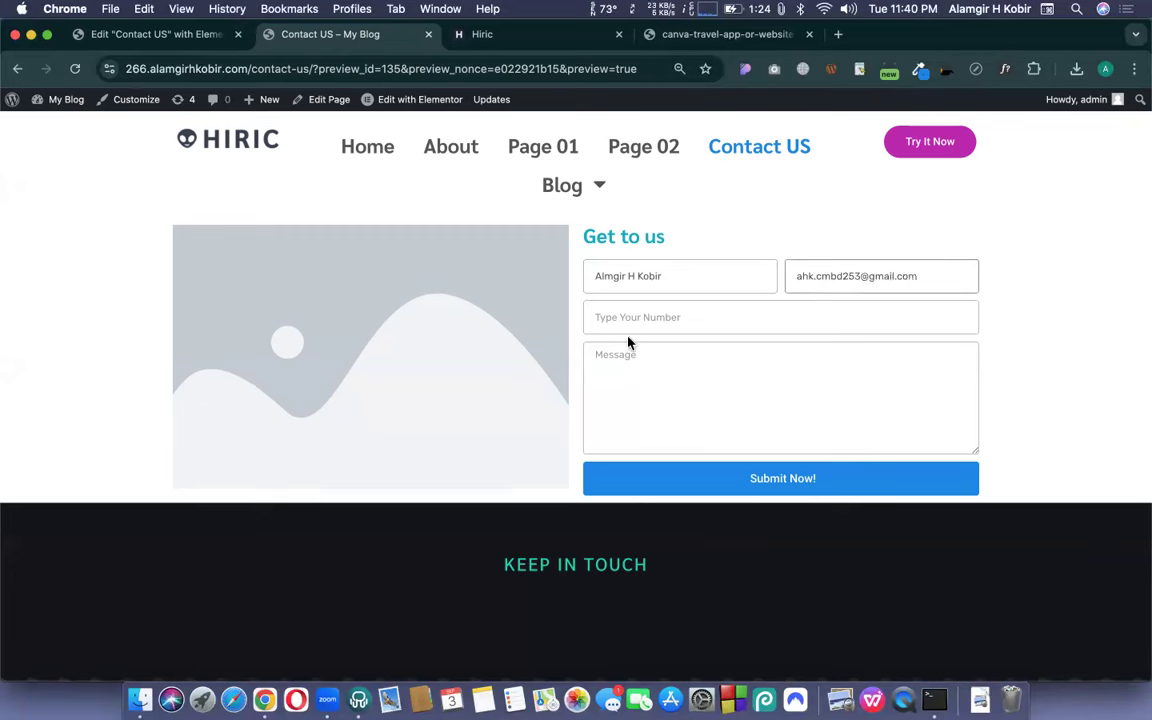
pyautogui.click(649, 318)
pyautogui.write('12345678')
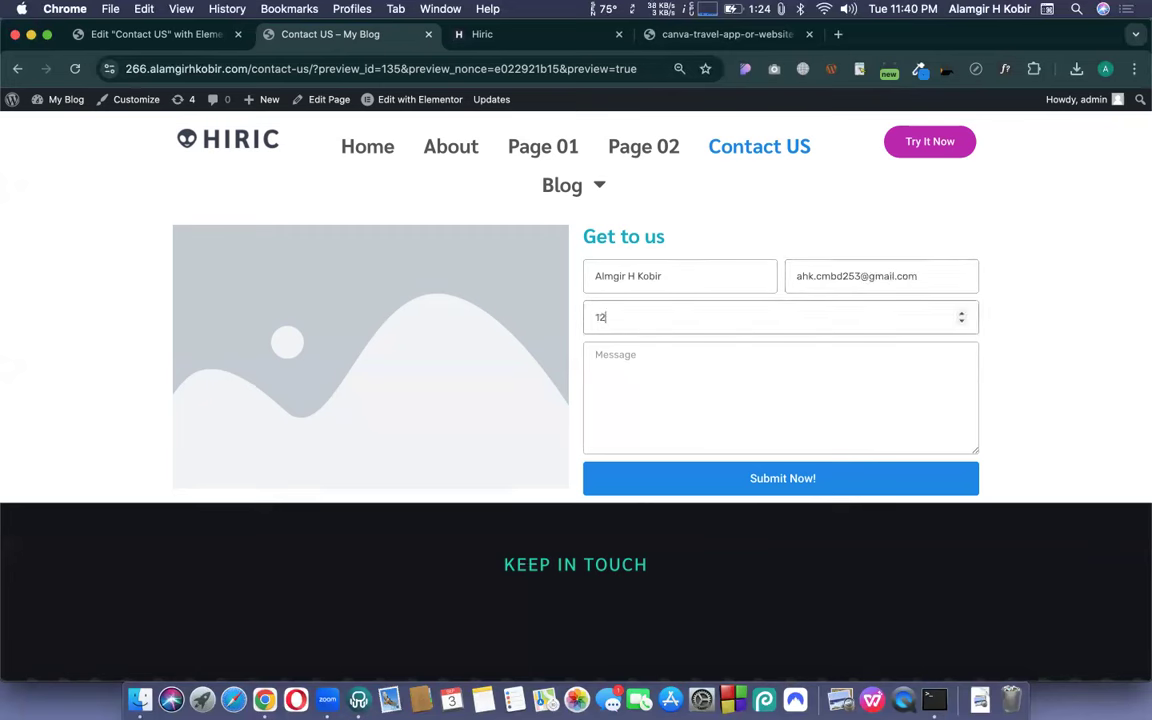
pyautogui.click(653, 371)
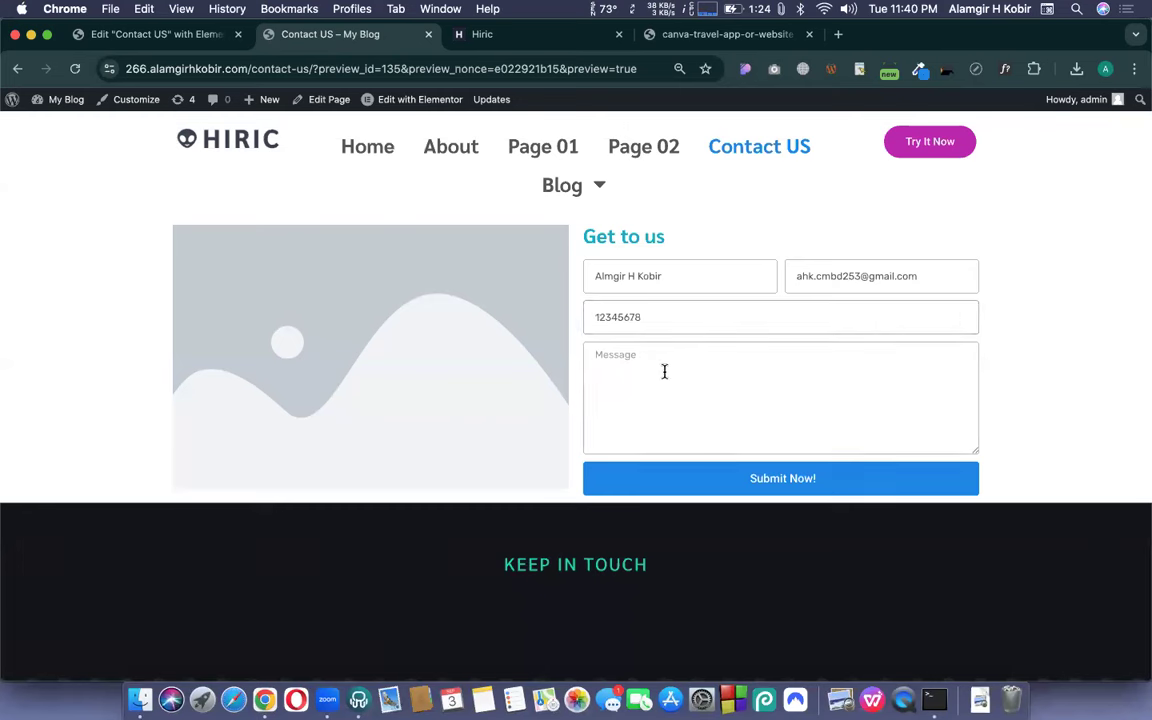
pyautogui.write('HI')
pyautogui.press('Return')
pyautogui.write('Test 01')
# - Submit the test entry and highlight the 'Your submission was successful.' confirmation
pyautogui.click(739, 480)
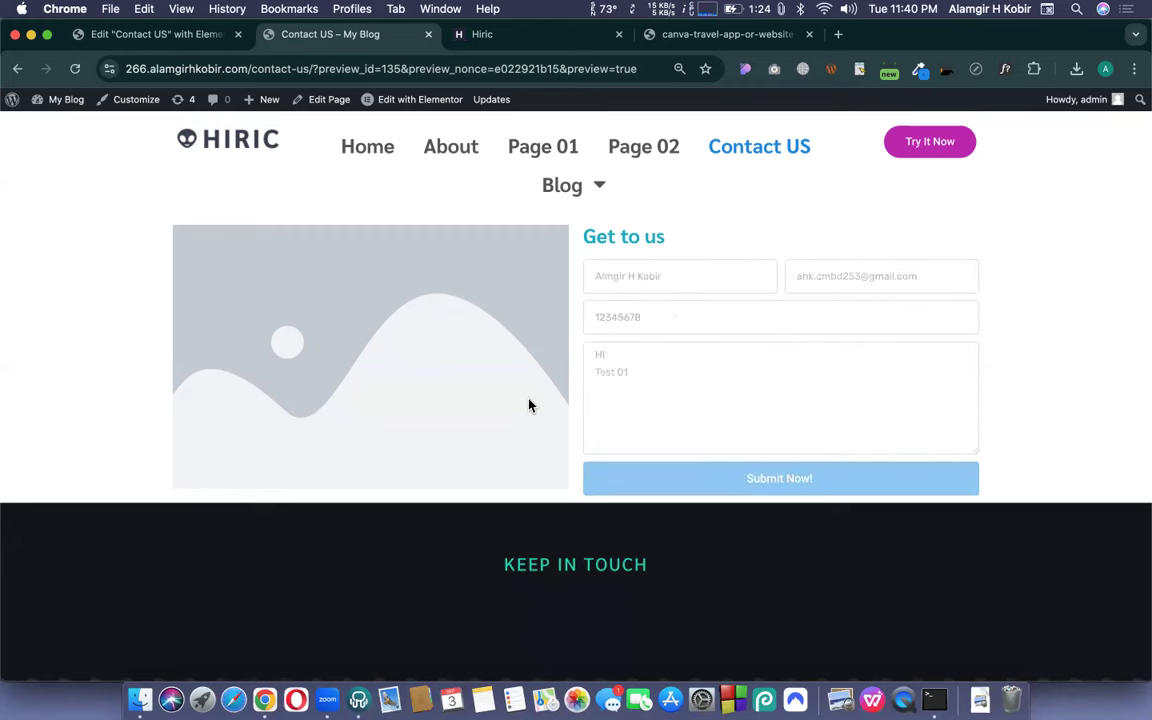
pyautogui.moveTo(592, 519); pyautogui.dragTo(748, 517)
pyautogui.click(776, 517)
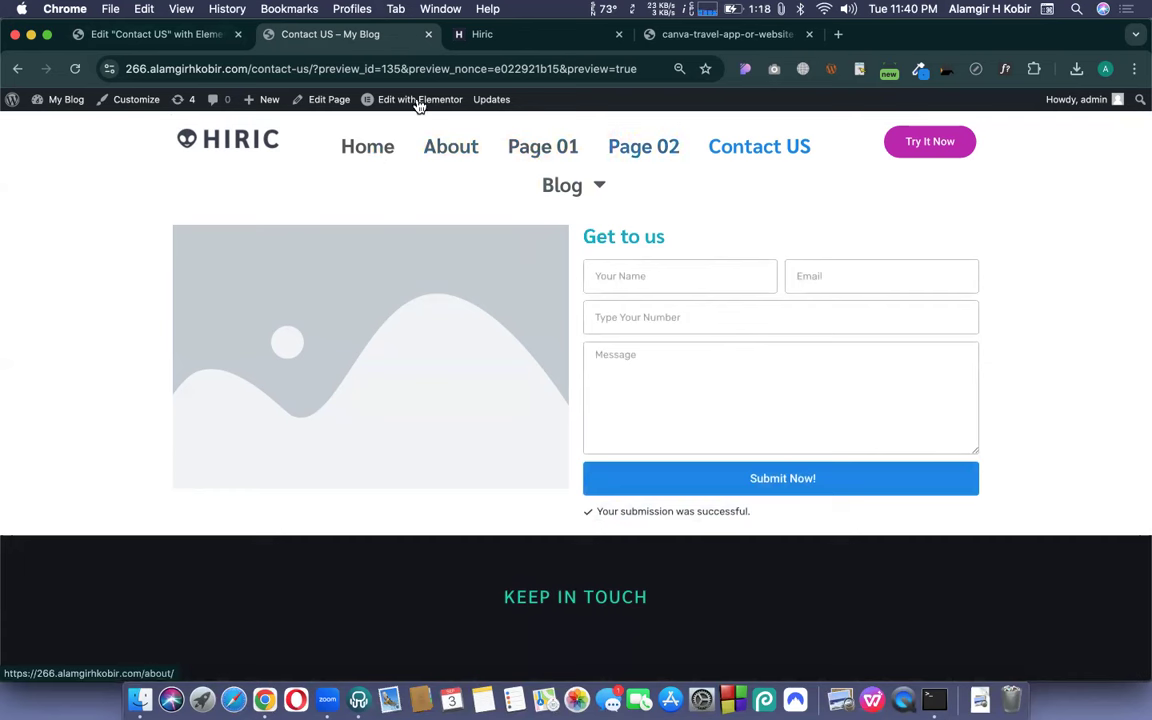
# - Open a new tab beside the preview and bring up the Gmail inbox showing the My Blog message
pyautogui.moveTo(386, 99)
pyautogui.keyDown('super'); pyautogui.click(390, 127); pyautogui.keyUp('super')
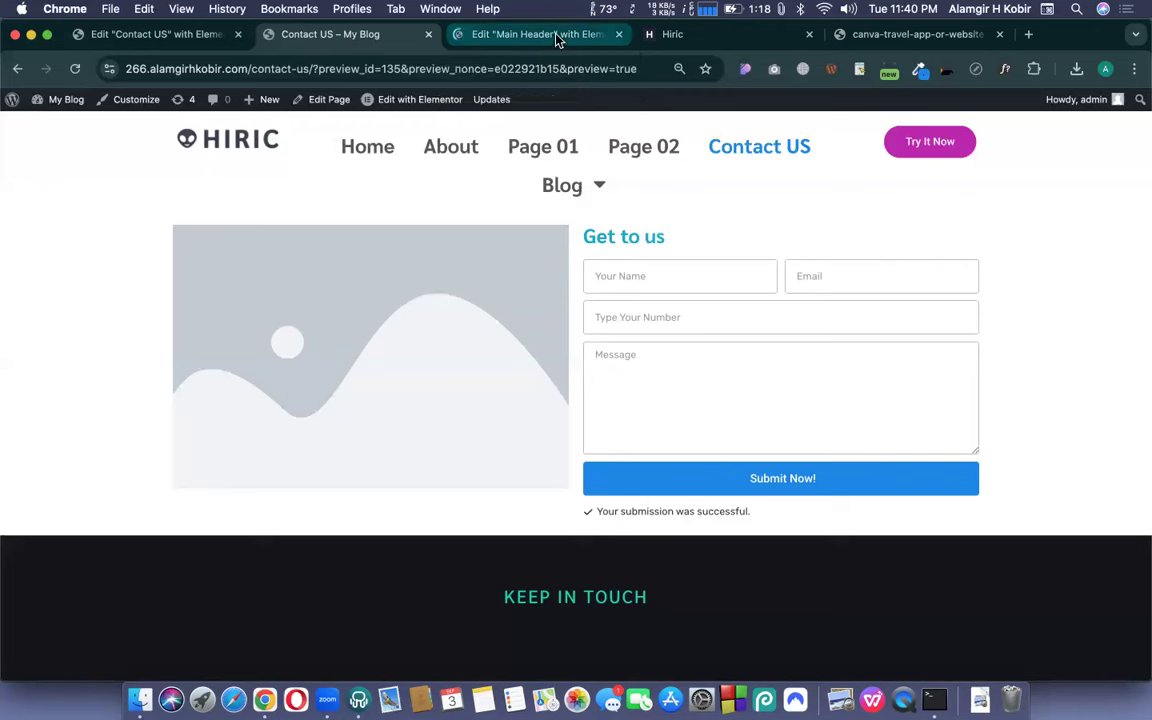
pyautogui.rightClick(333, 40)
pyautogui.click(352, 52)
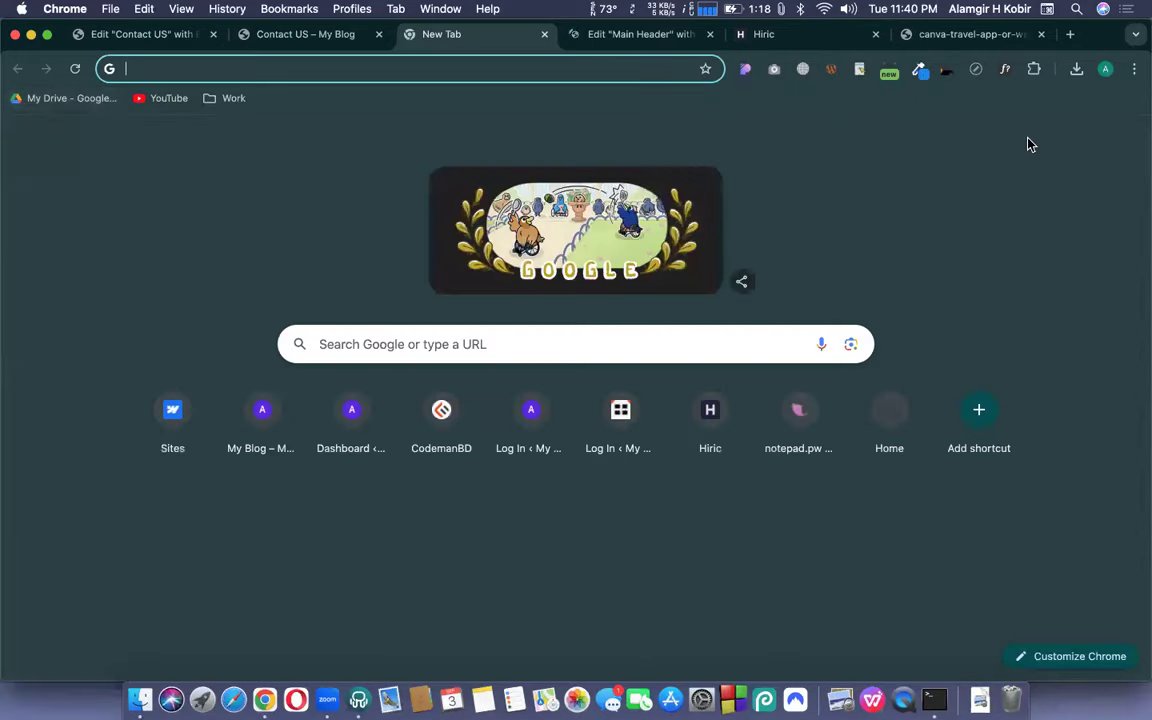
pyautogui.click(630, 36)
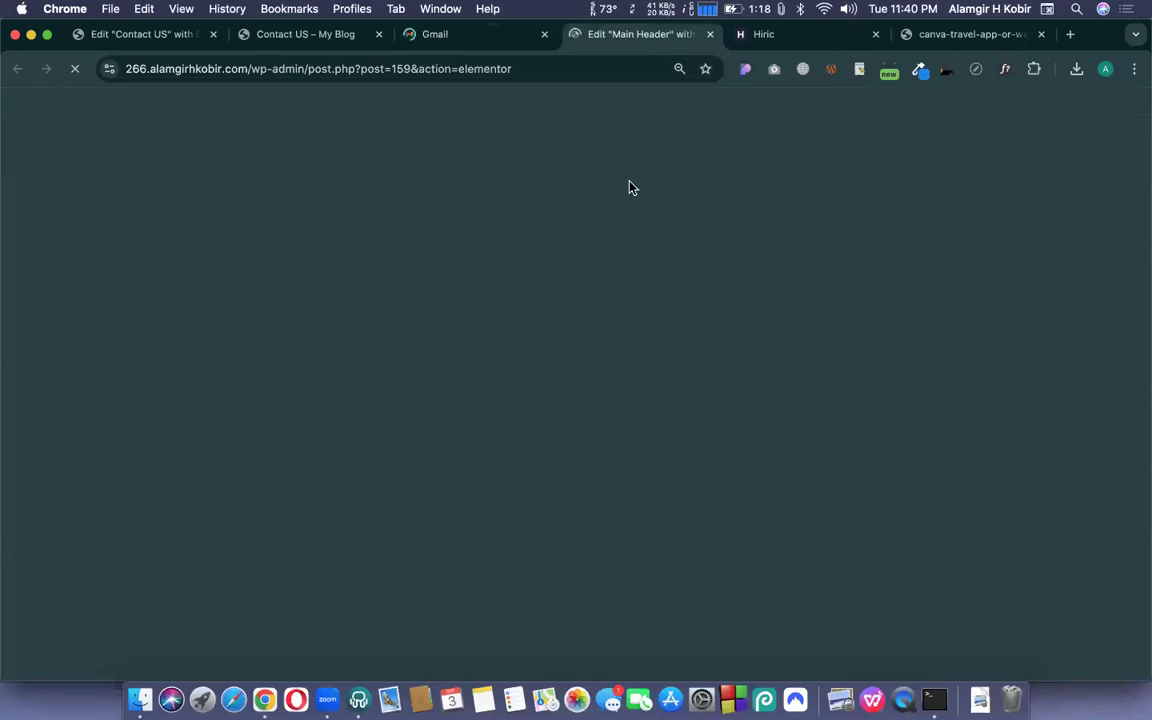
pyautogui.click(468, 40)
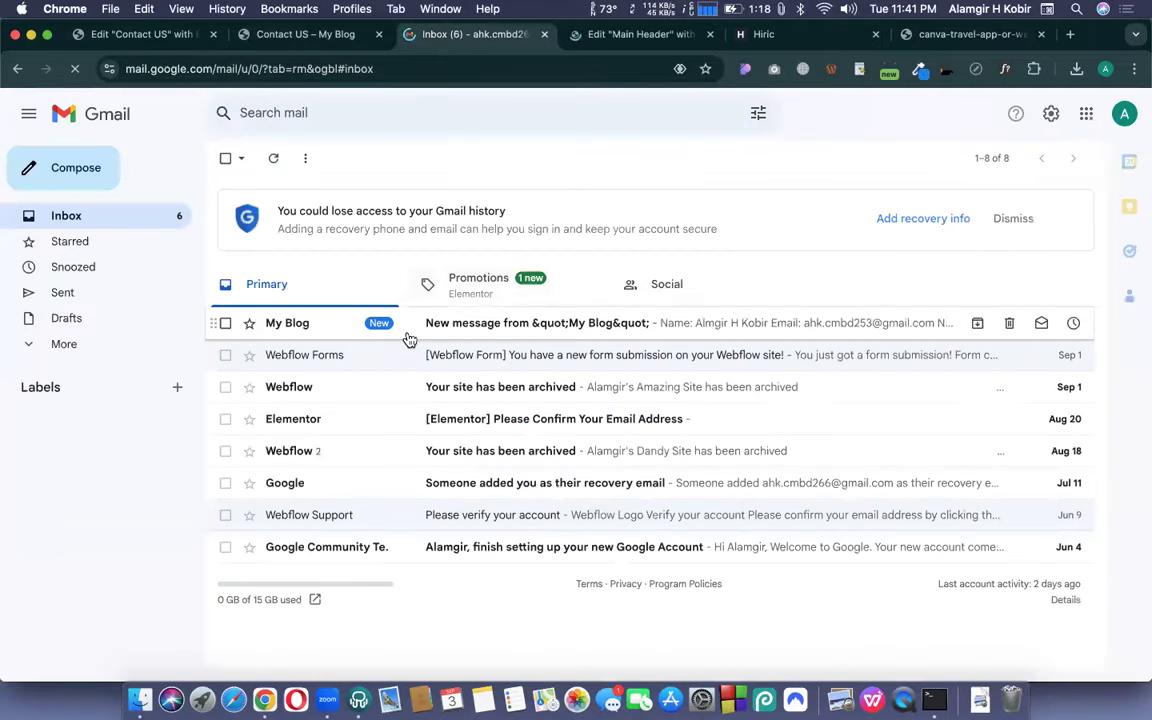
pyautogui.click(63, 346)
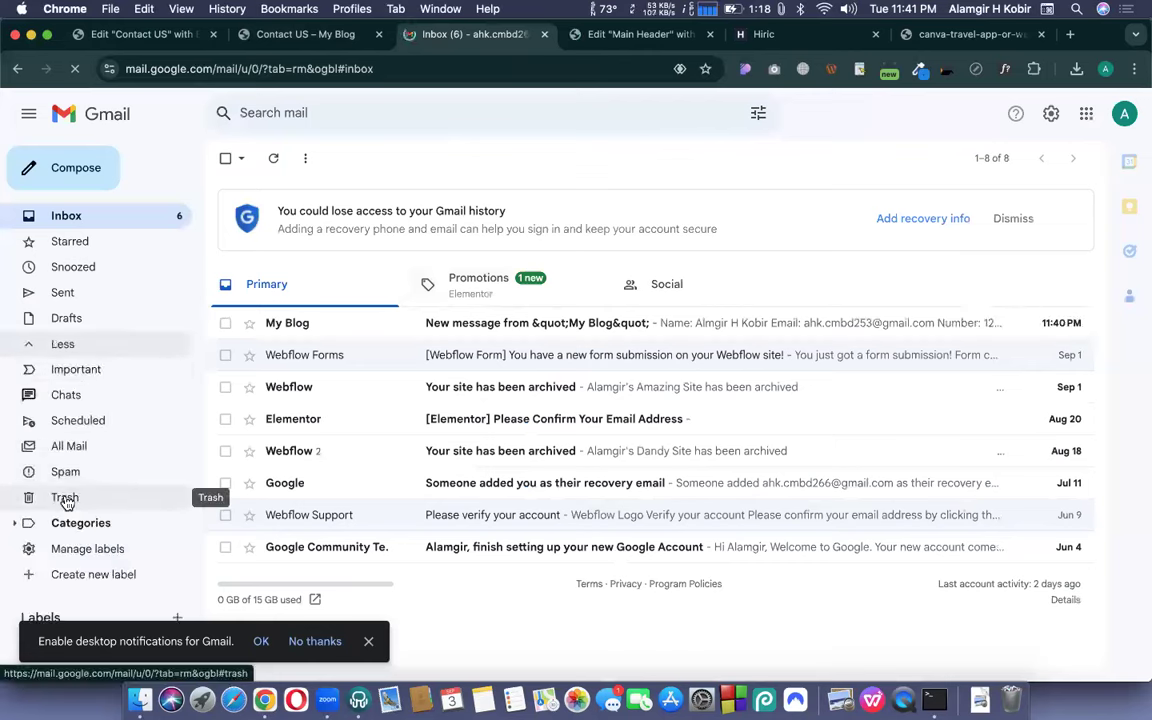
# - Open the My Blog email and look over the submitted form details
pyautogui.click(347, 329)
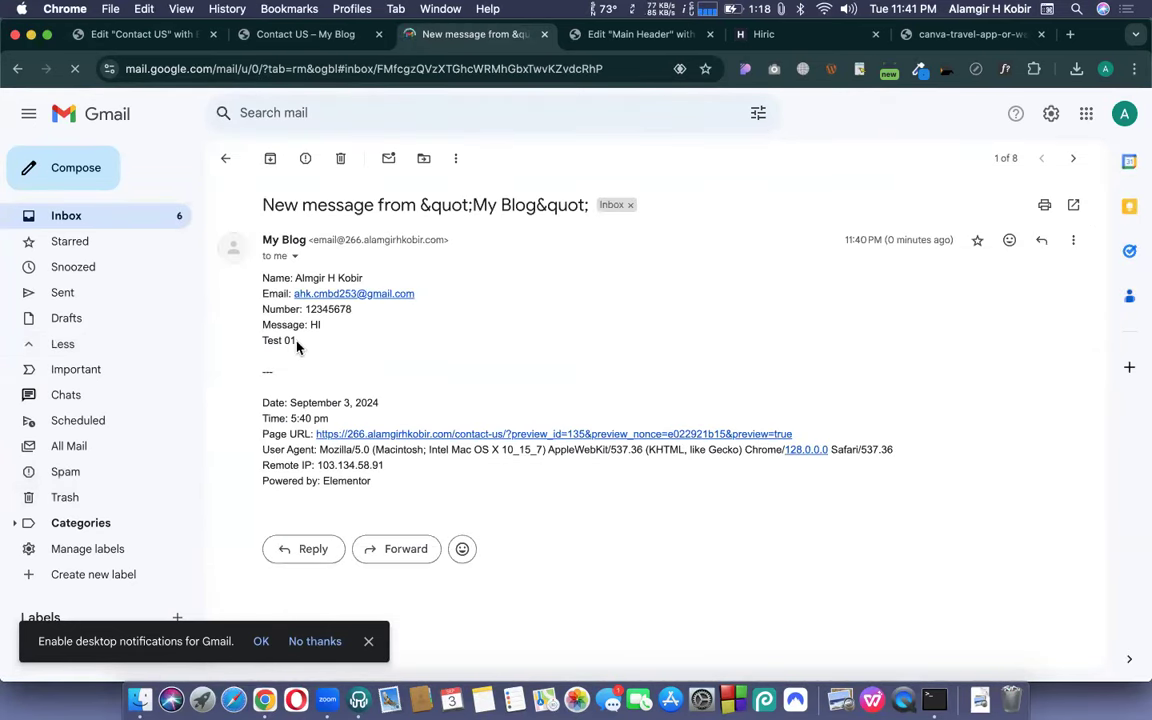
pyautogui.moveTo(262, 278); pyautogui.dragTo(310, 350)
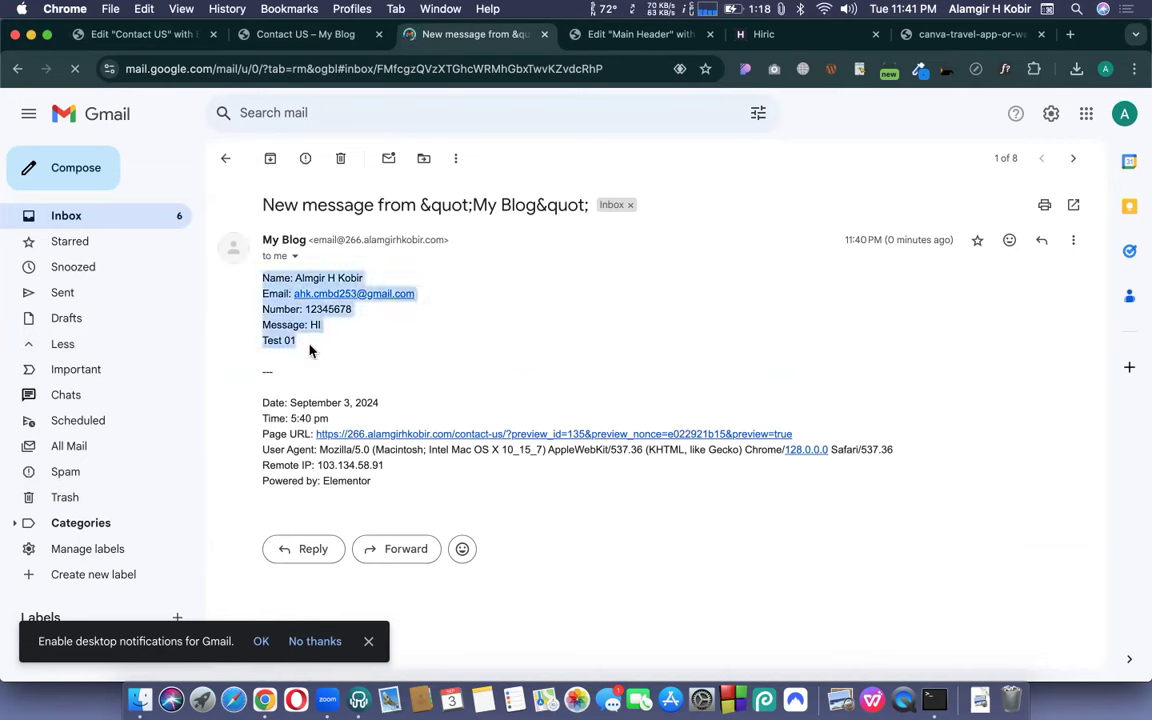
pyautogui.click(310, 350)
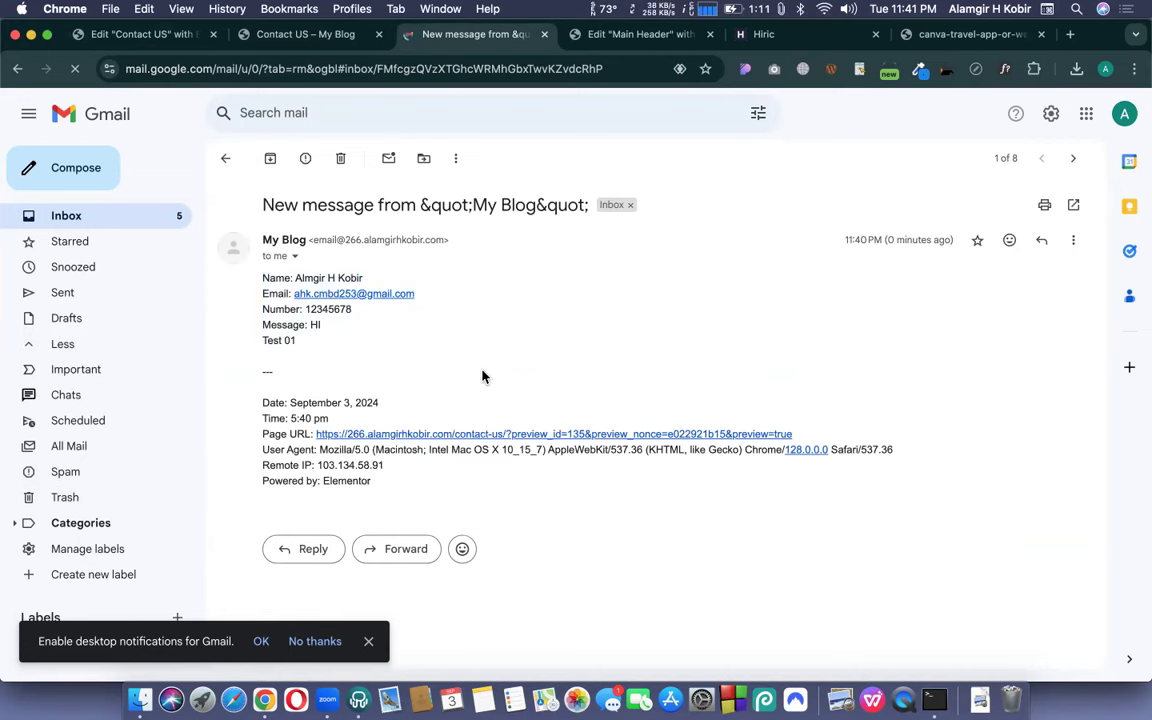
pyautogui.click(222, 161)
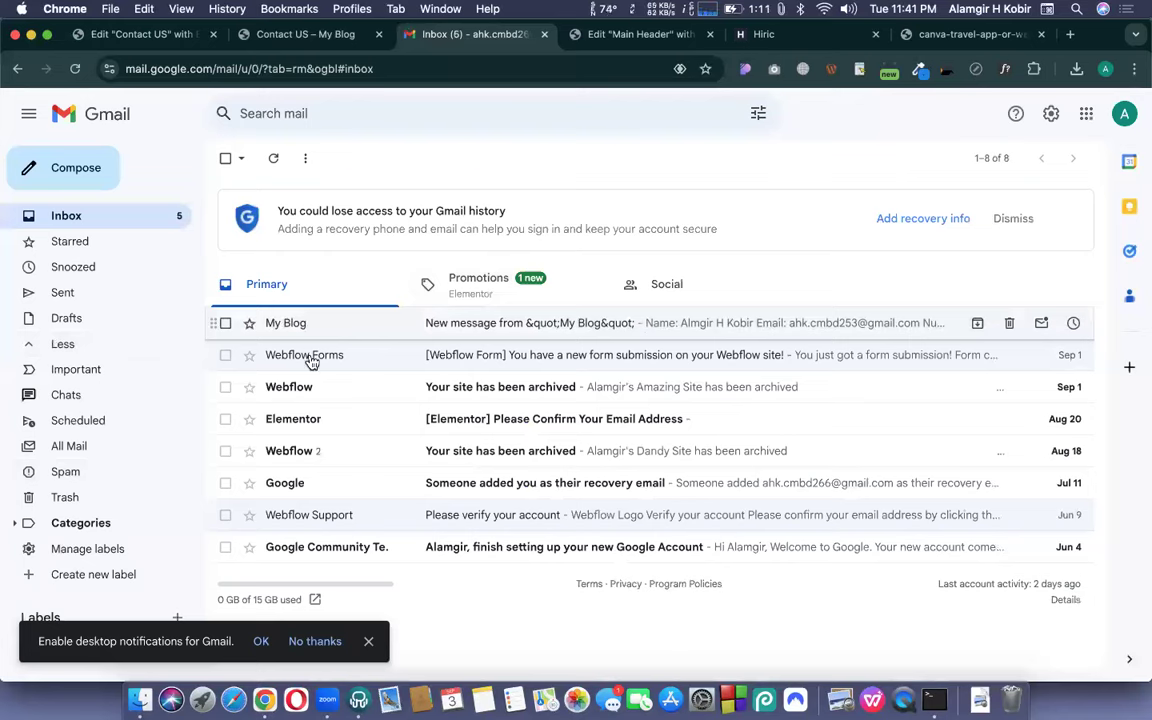
# - Reopen the My Blog email, check its submission footer, and start a reply
pyautogui.click(625, 327)
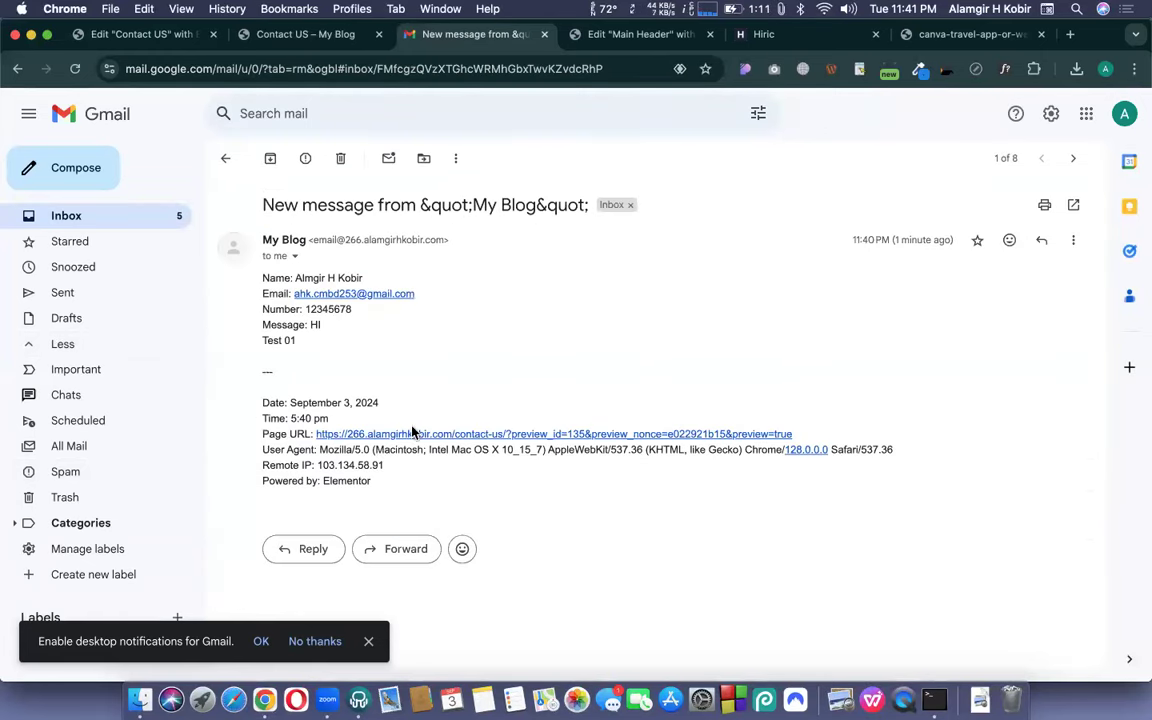
pyautogui.tripleClick(304, 430)
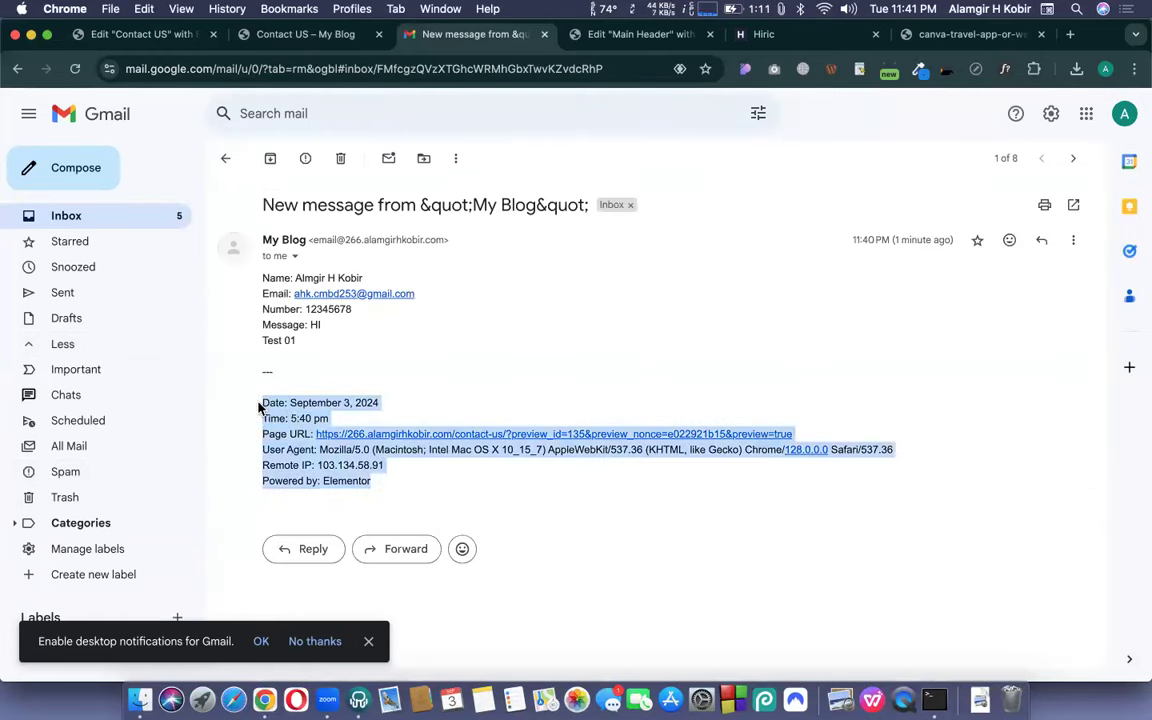
pyautogui.click(424, 416)
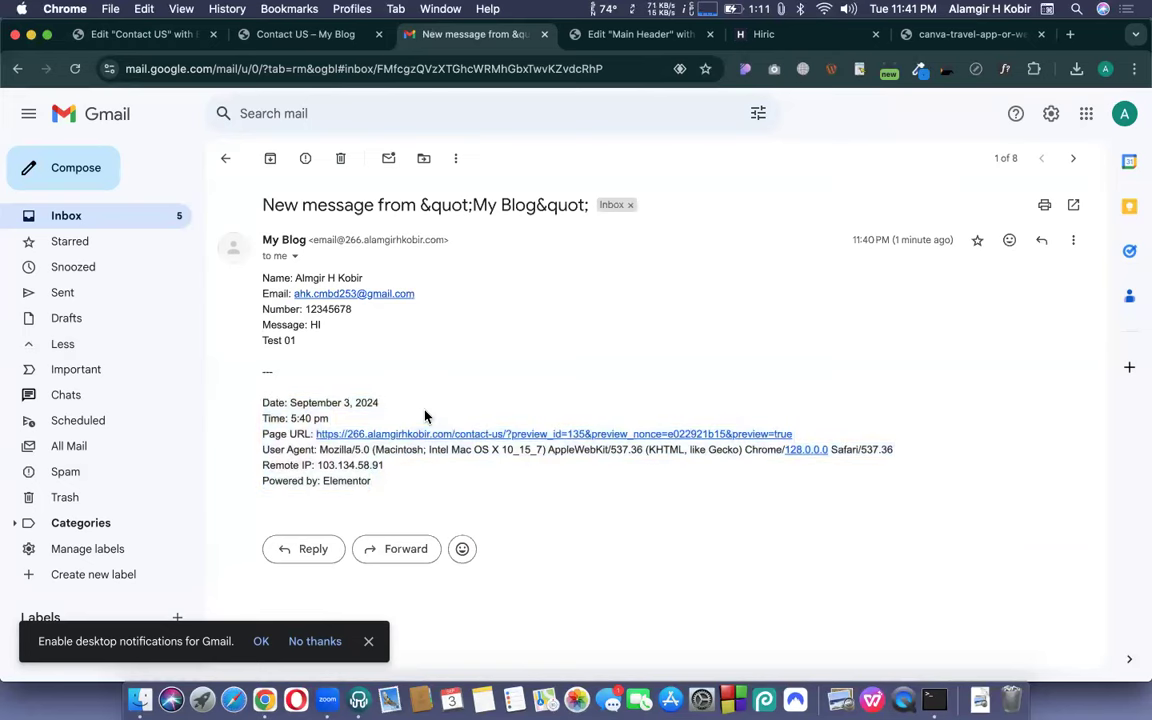
pyautogui.click(228, 163)
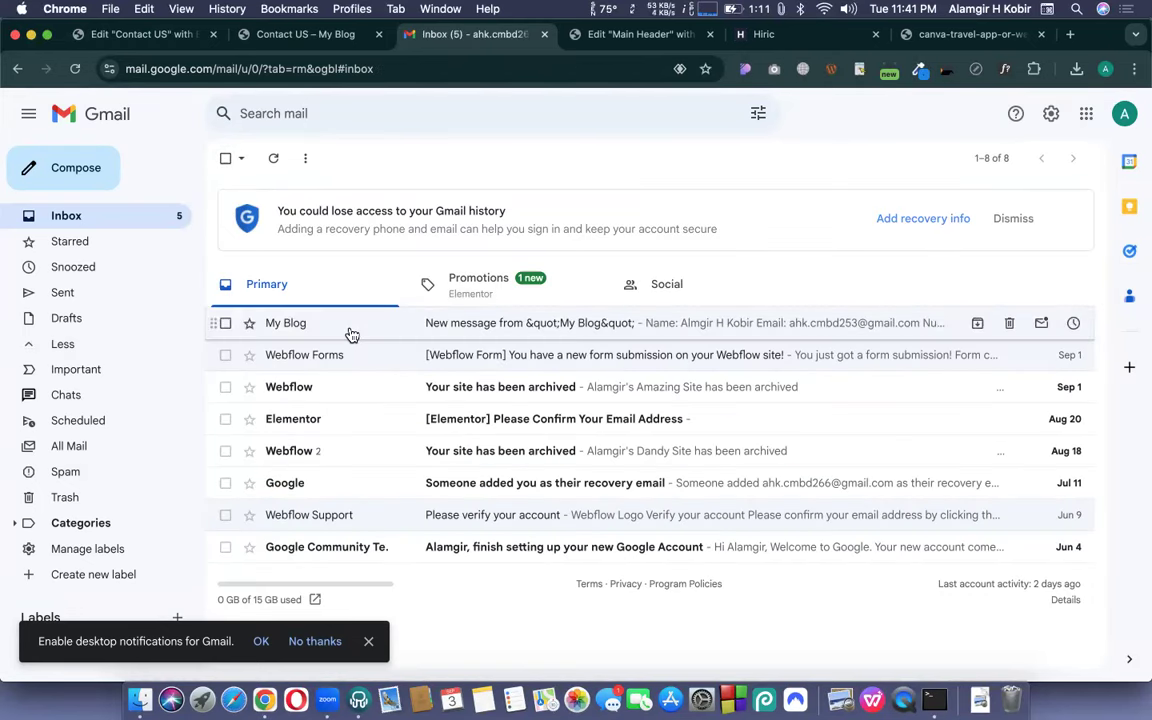
pyautogui.click(352, 334)
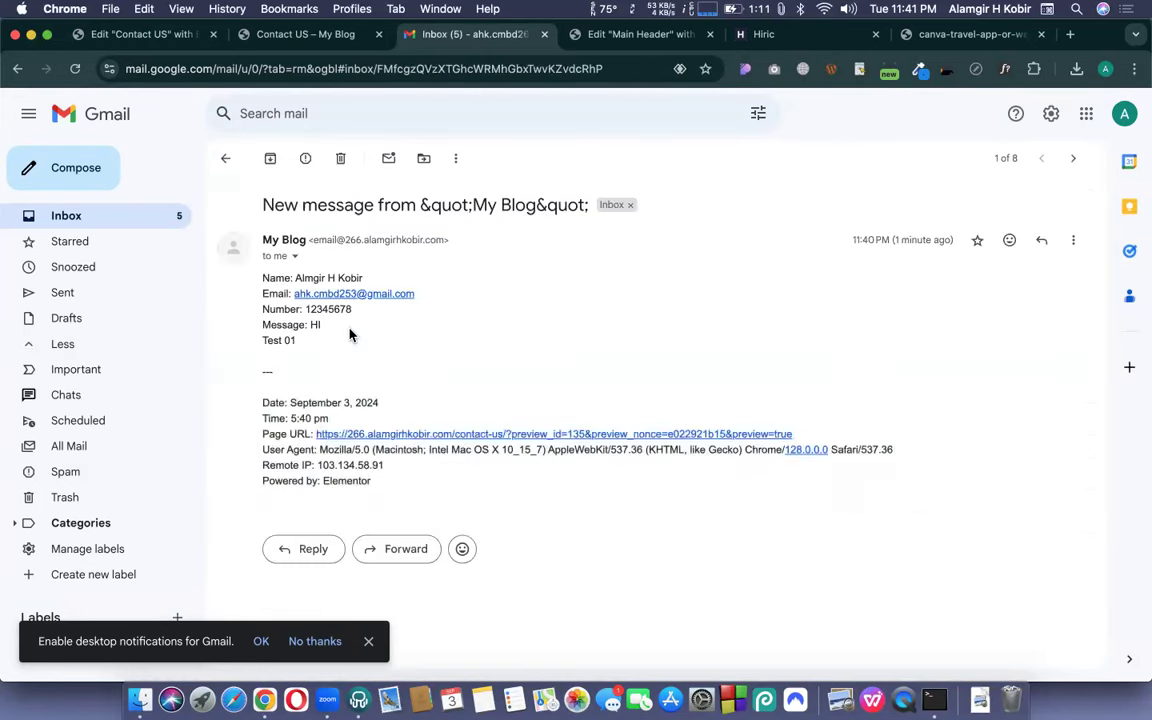
pyautogui.click(307, 554)
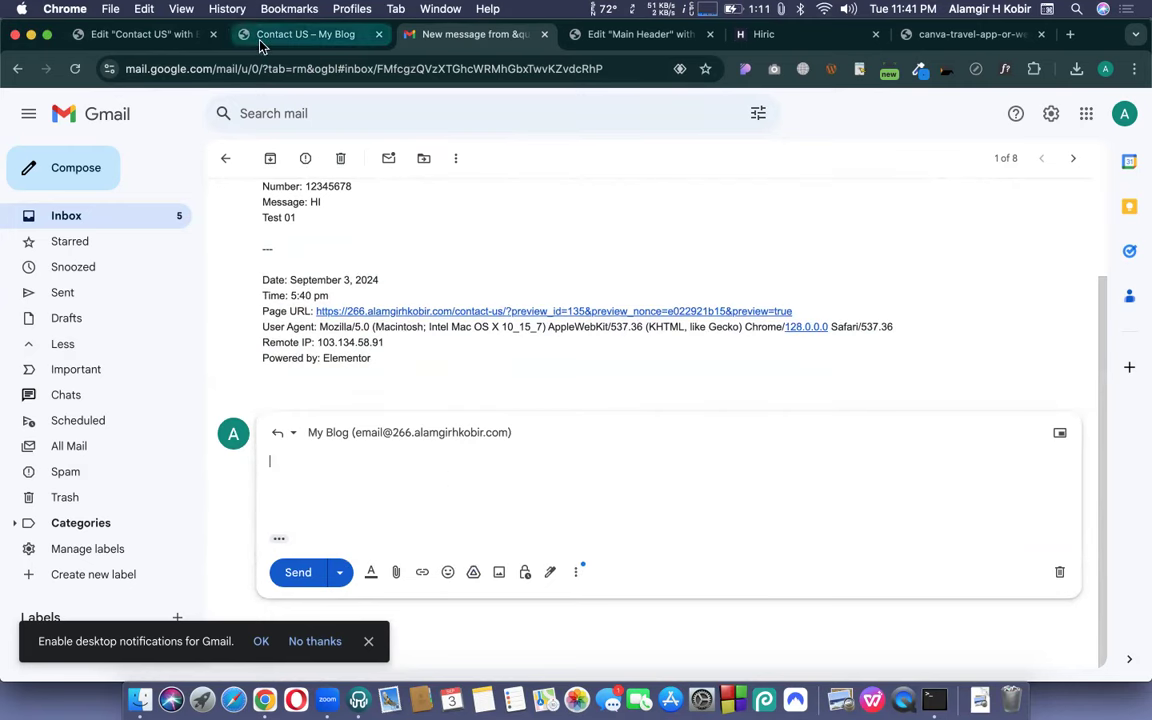
# - Replace the form's Email Subject with 'You got new response from Contact us'
pyautogui.click(172, 34)
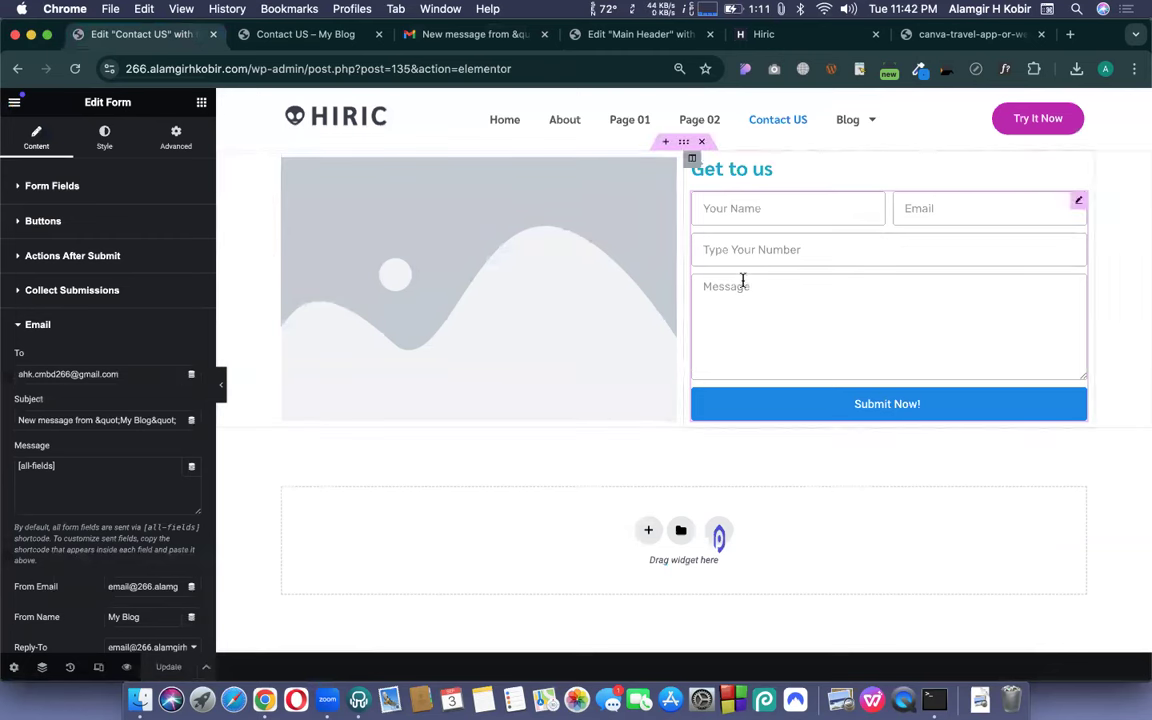
pyautogui.scroll(-2, 126, 343)
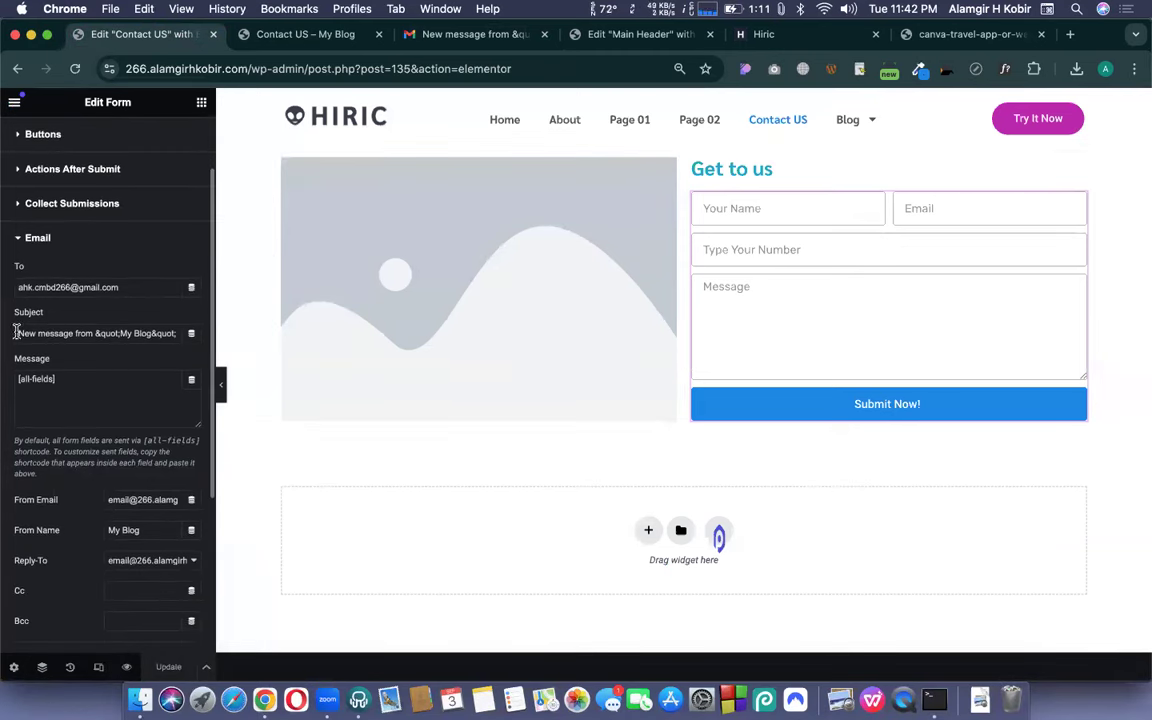
pyautogui.moveTo(16, 333); pyautogui.dragTo(158, 342)
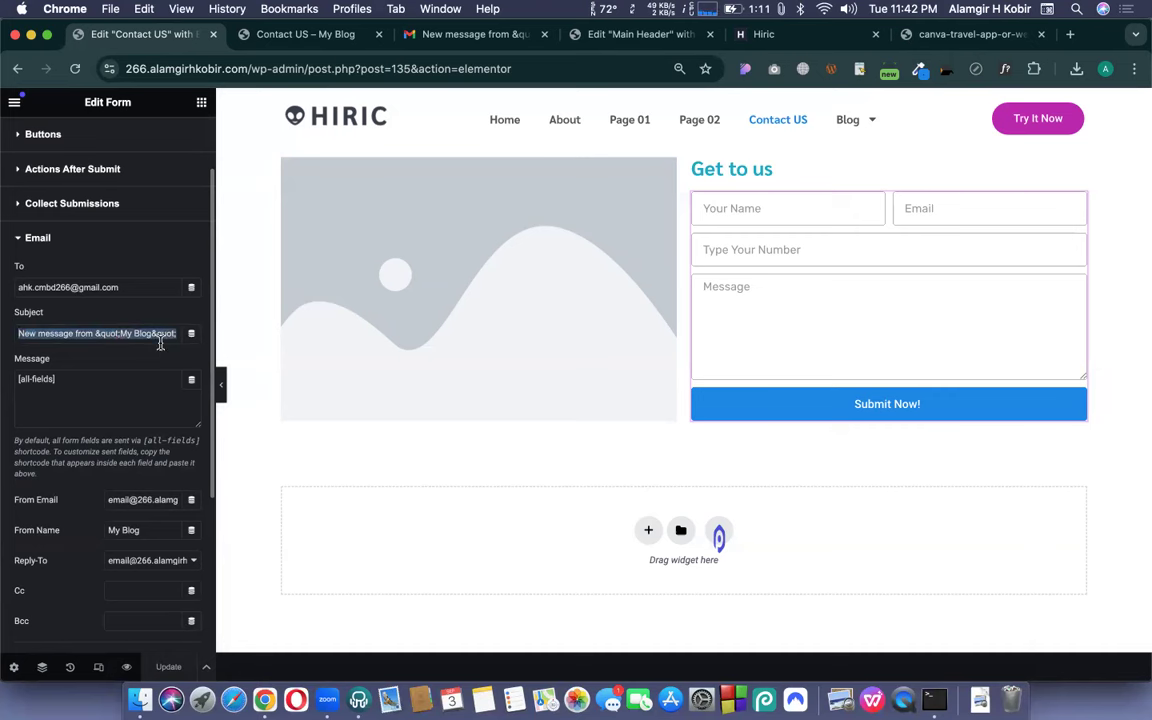
pyautogui.write('You')
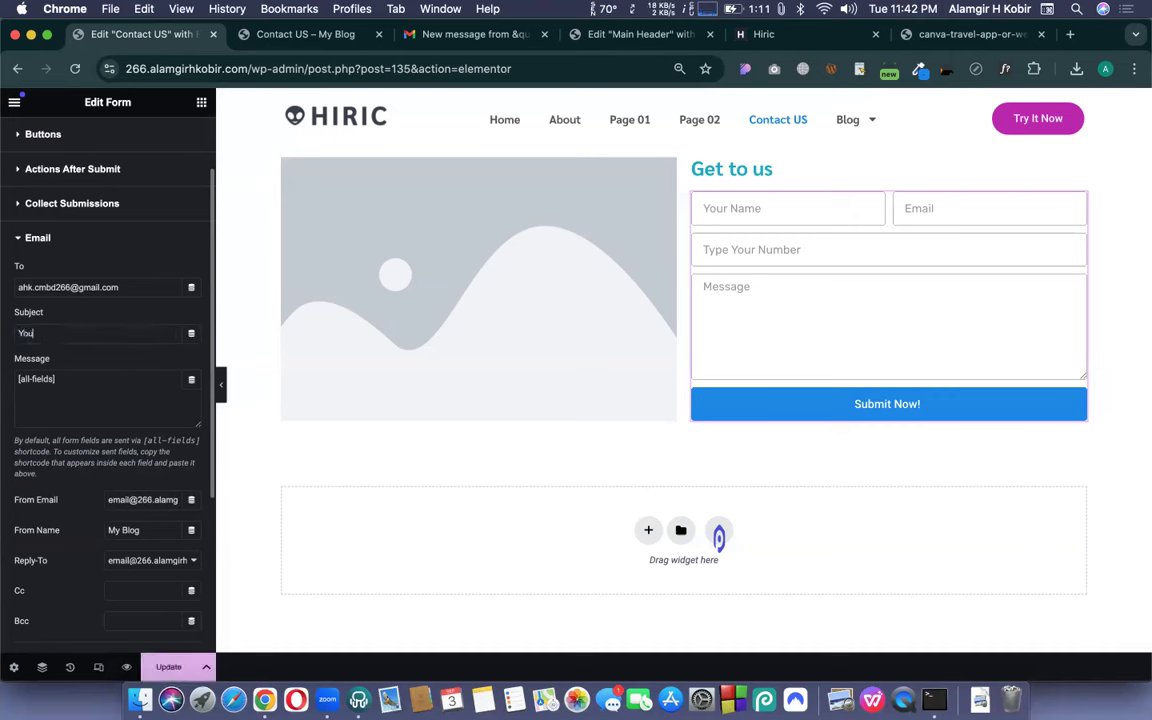
pyautogui.write(' got new response from')
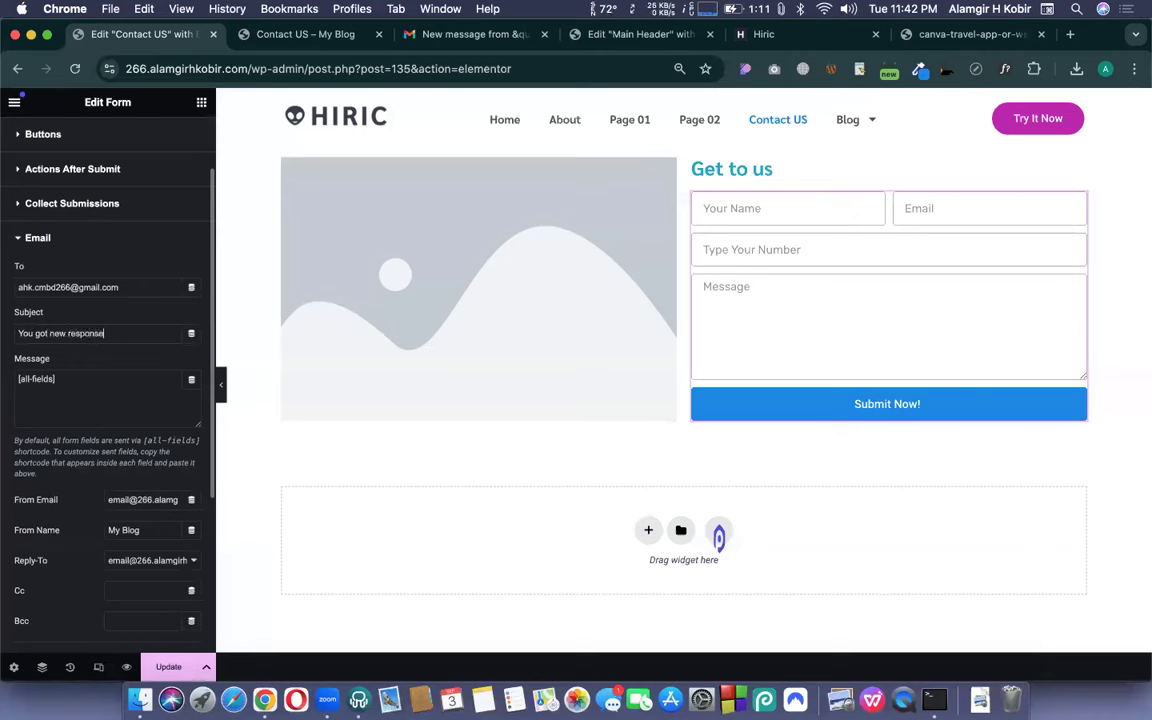
# - Append the site's domain, copied from the address bar, after 'Contact us |' in the subject
pyautogui.doubleClick(190, 68)
pyautogui.press('super+c')
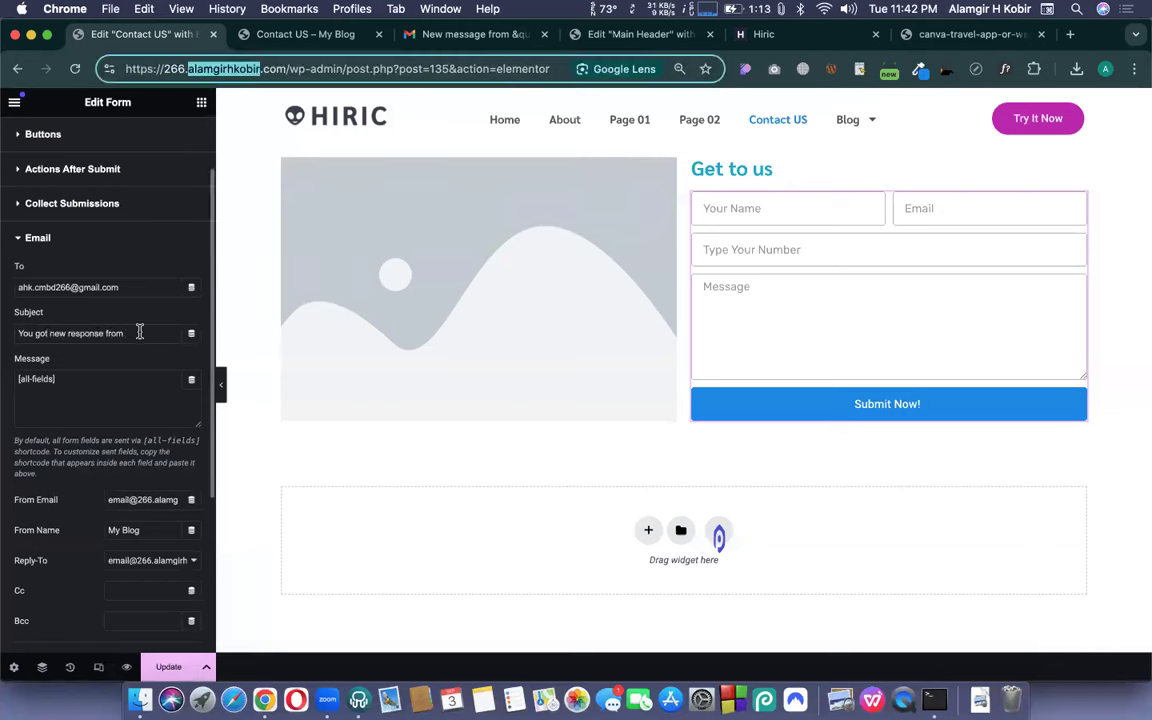
pyautogui.click(140, 332)
pyautogui.press('super+v')
pyautogui.press('super+z')
pyautogui.write('Conta')
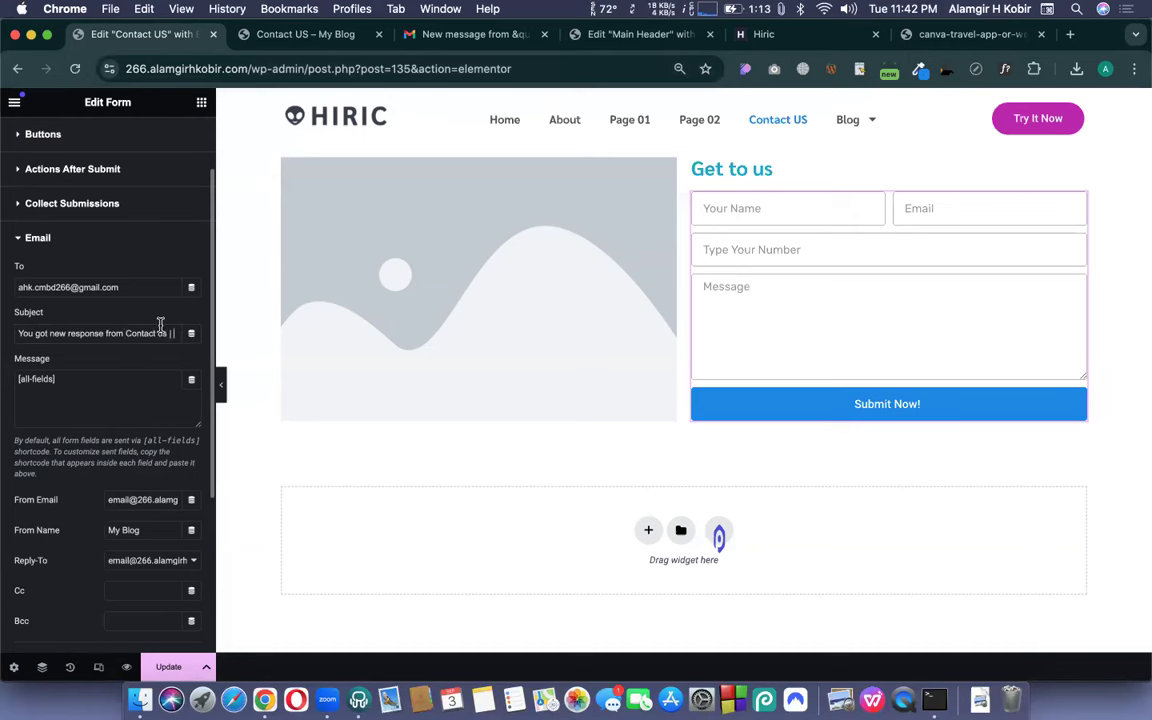
pyautogui.press('super+v')
pyautogui.click(142, 365)
pyautogui.scroll(-1, 107, 331)
# - Overwrite 'My Blog' in the Email action's From Name field with the site owner's full name
pyautogui.scroll(-3, 81, 404)
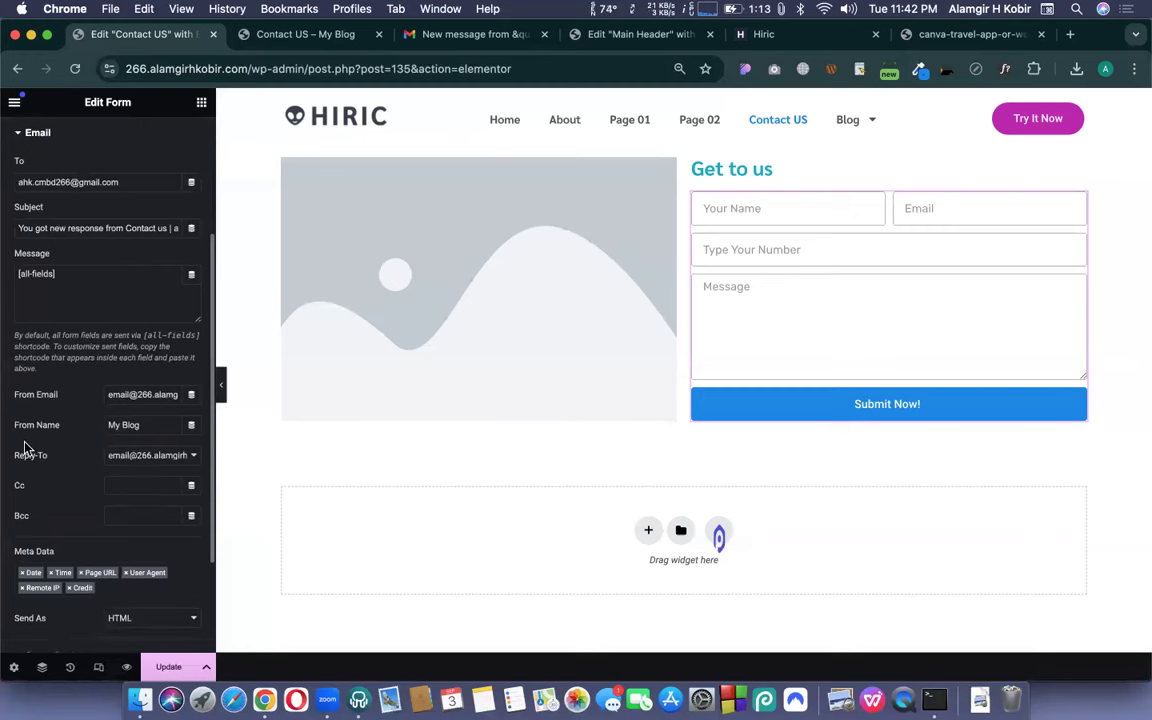
pyautogui.moveTo(147, 421); pyautogui.dragTo(95, 431)
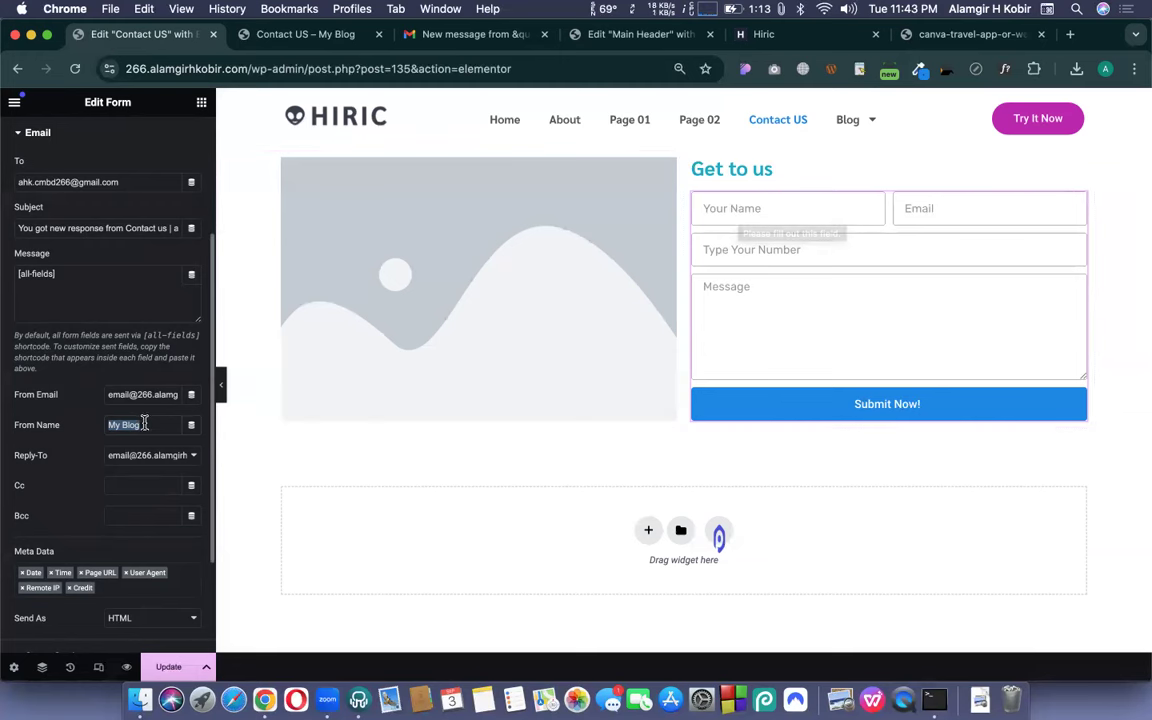
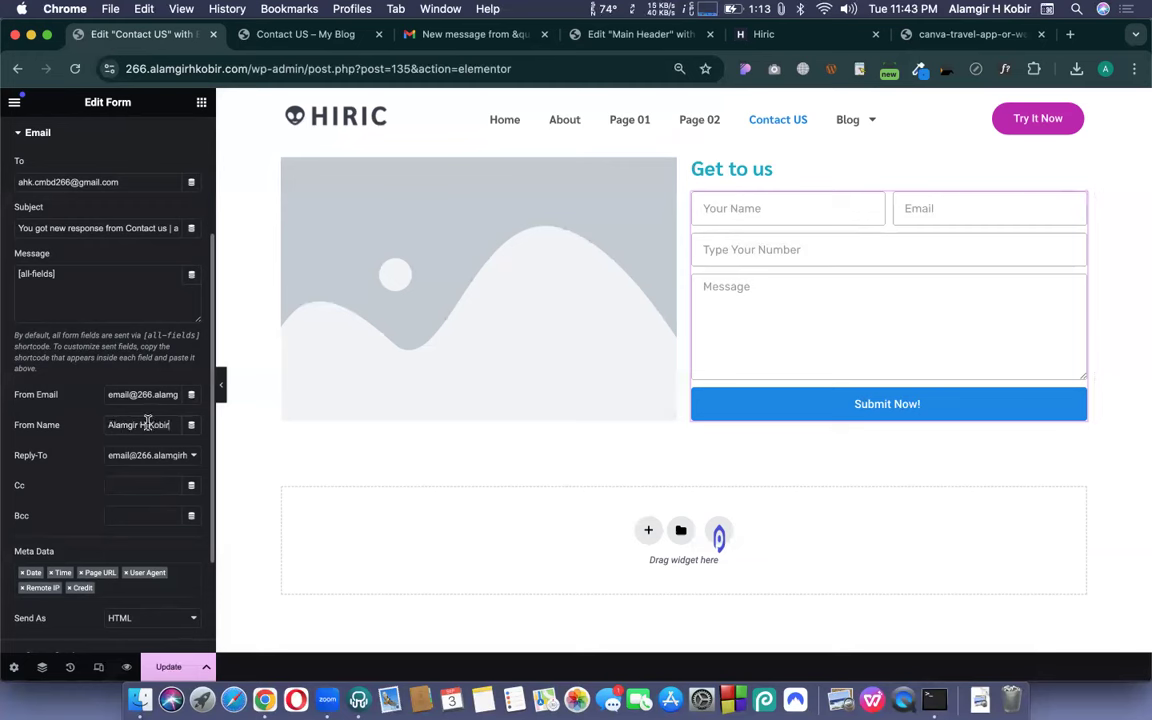
pyautogui.tripleClick(148, 423)
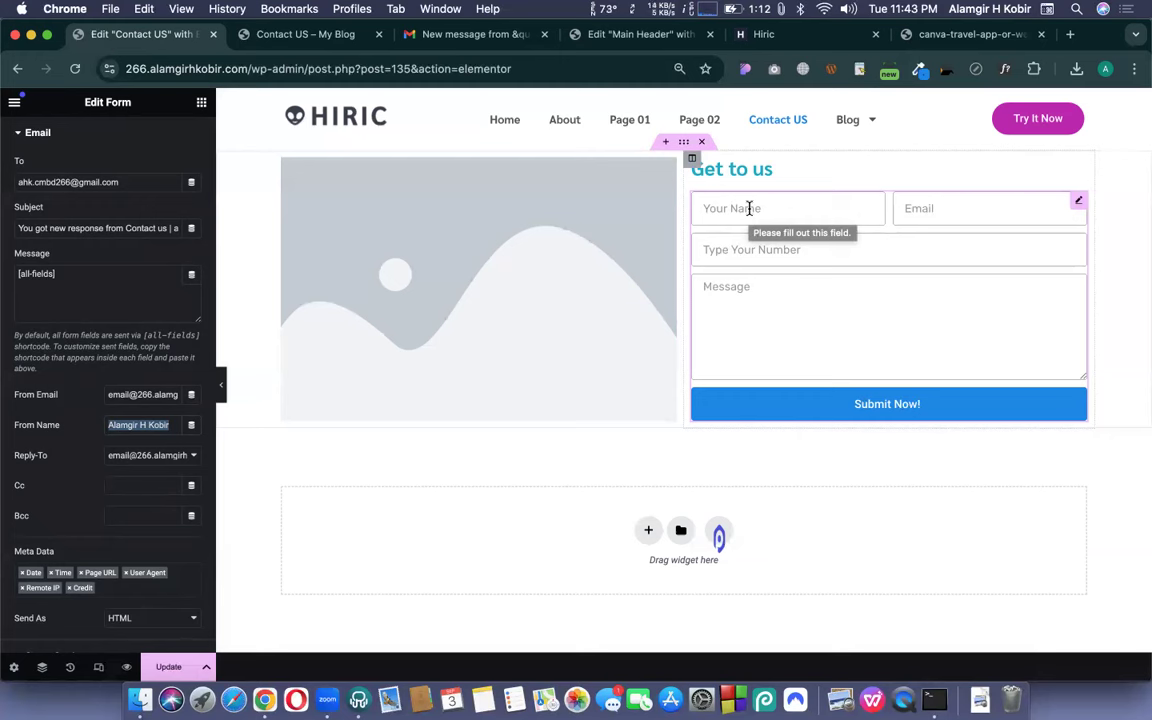
pyautogui.click(82, 411)
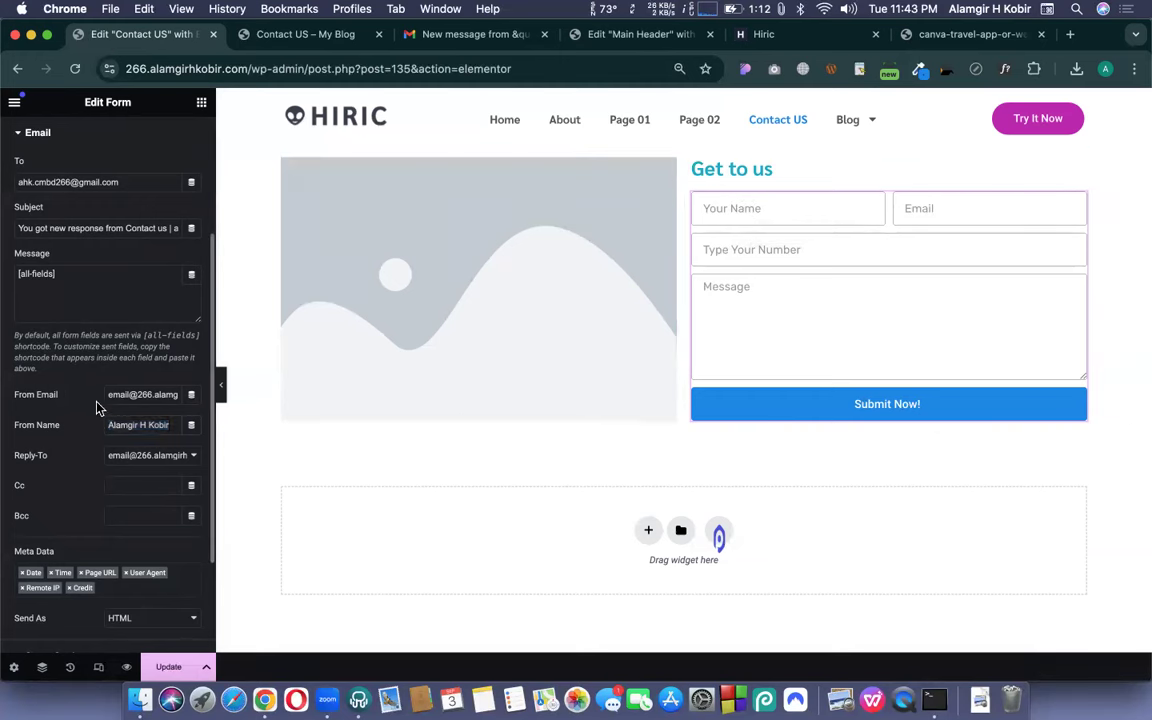
pyautogui.scroll(4, 98, 406)
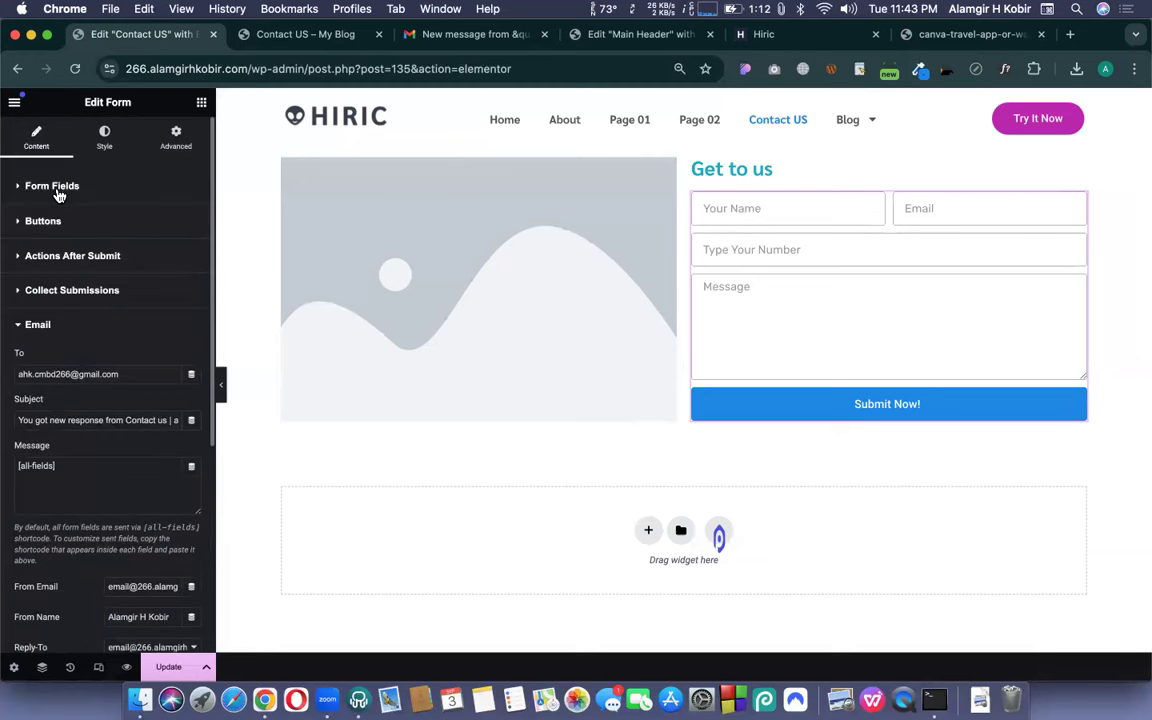
# - Copy the Name field's shortcode from its Advanced settings
pyautogui.click(56, 190)
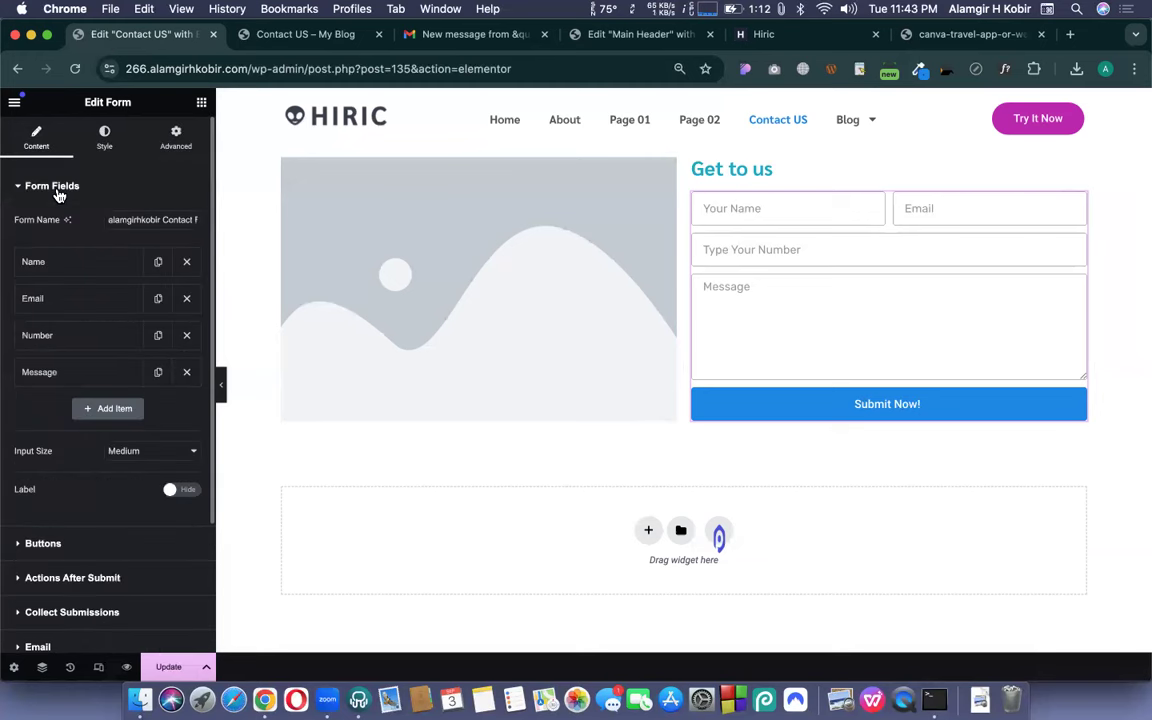
pyautogui.click(84, 262)
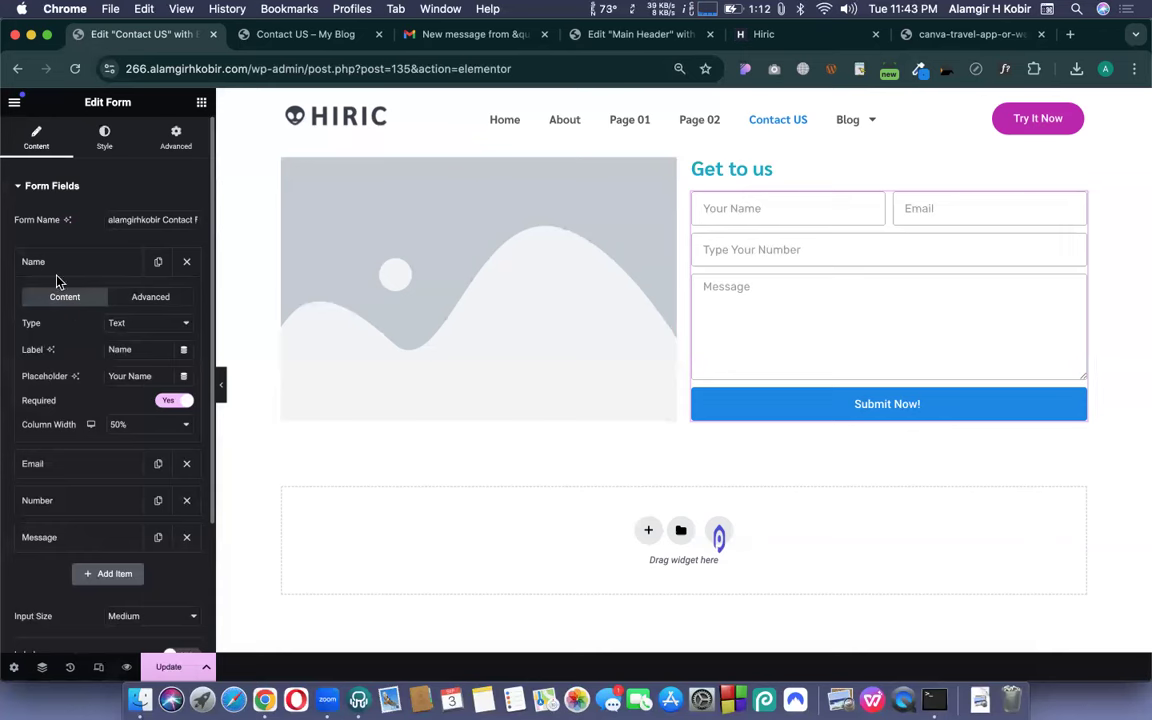
pyautogui.click(150, 298)
pyautogui.moveTo(21, 416); pyautogui.dragTo(78, 421)
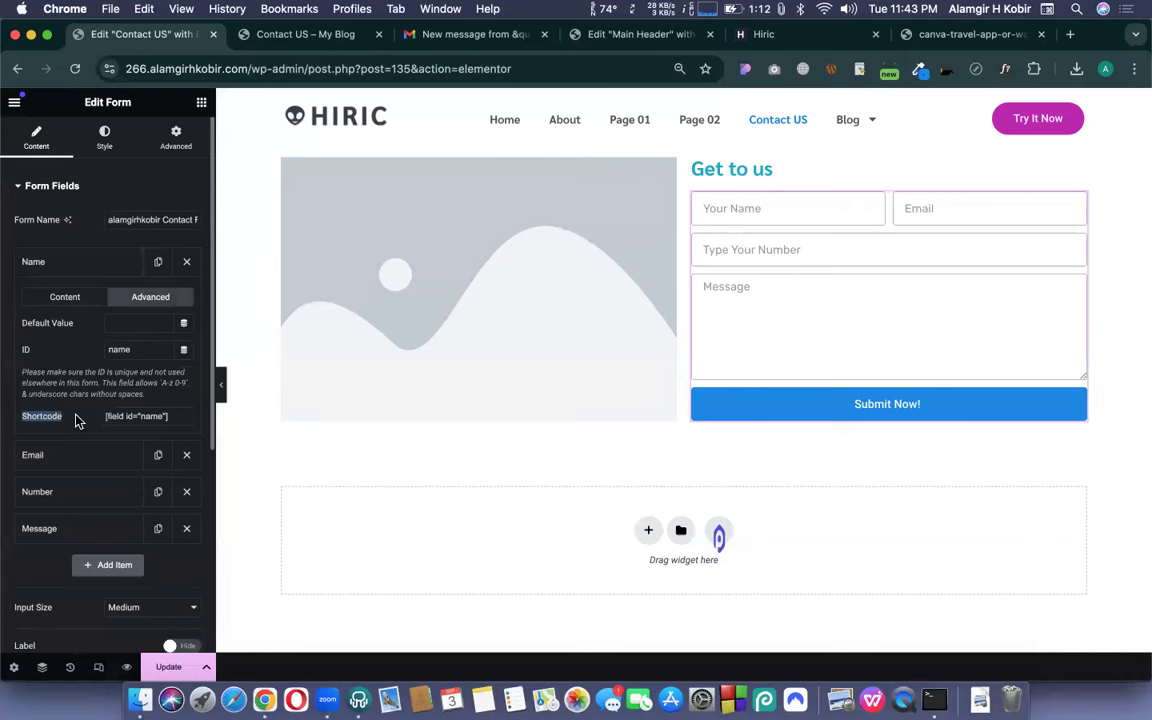
pyautogui.click(176, 420)
pyautogui.press('super+c')
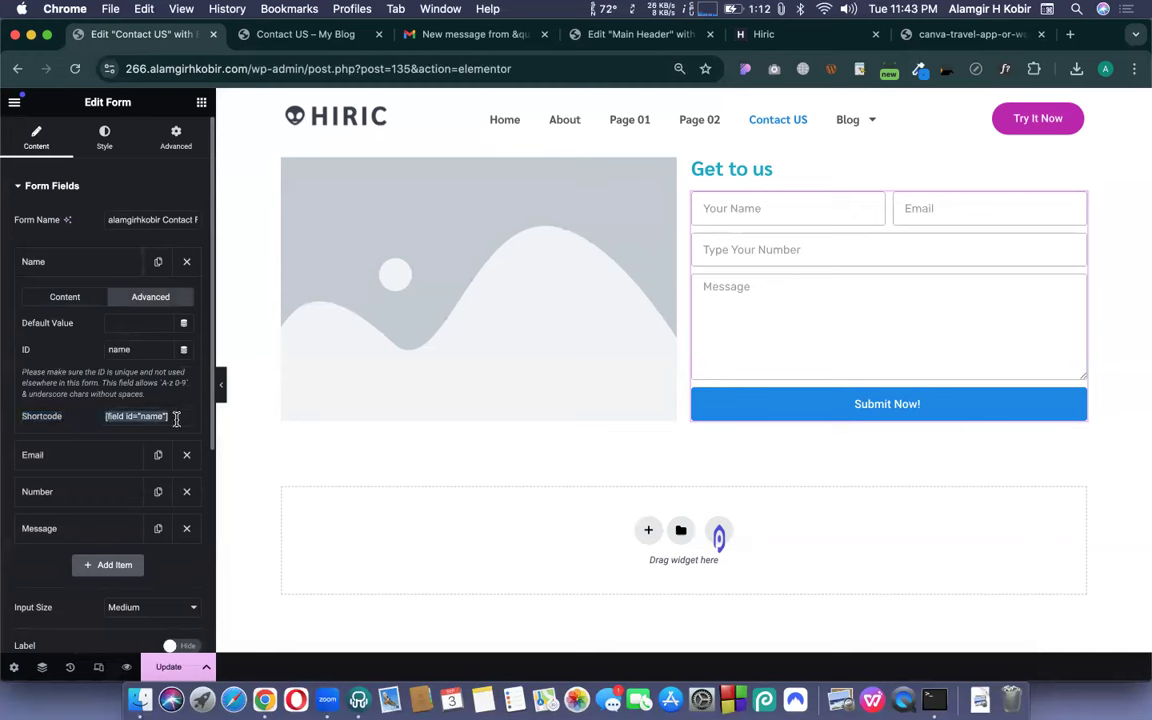
# - Paste [field id="name"] into the Email action's From Name field
pyautogui.scroll(-3, 126, 421)
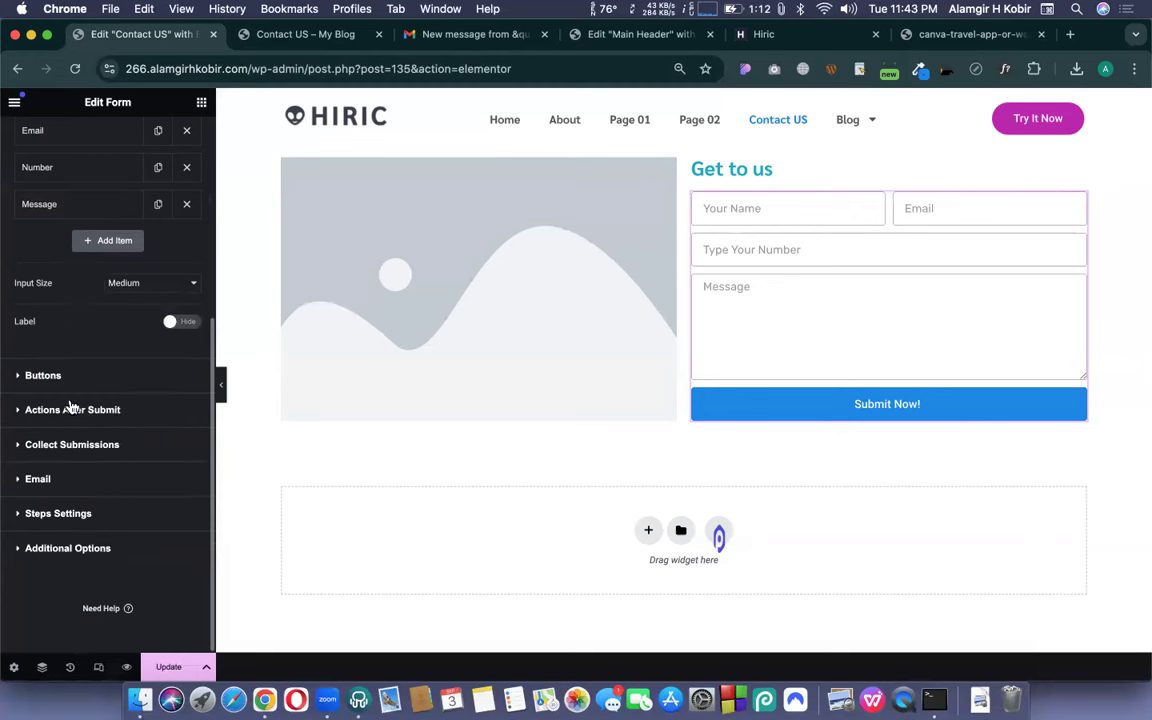
pyautogui.click(52, 482)
pyautogui.scroll(-3, 97, 414)
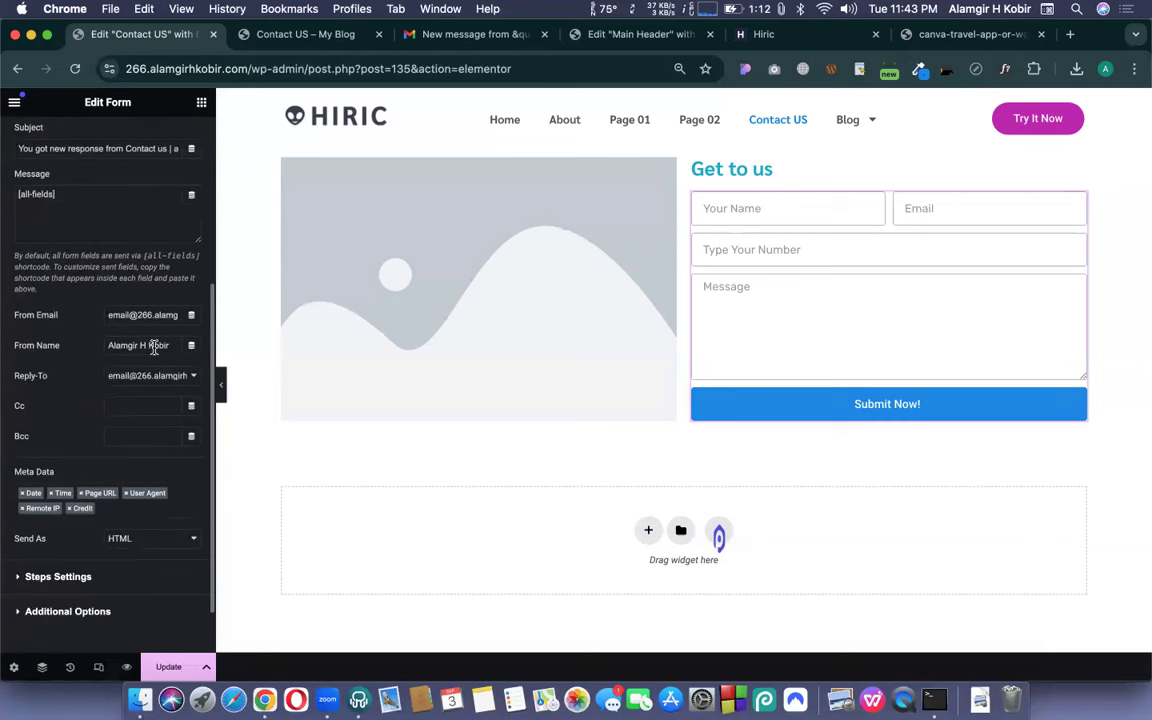
pyautogui.tripleClick(154, 345)
pyautogui.press('super+v')
pyautogui.moveTo(8, 320); pyautogui.dragTo(57, 320)
# - Copy the Email field's shortcode and paste it into the Email action's From Email
pyautogui.scroll(5, 62, 321)
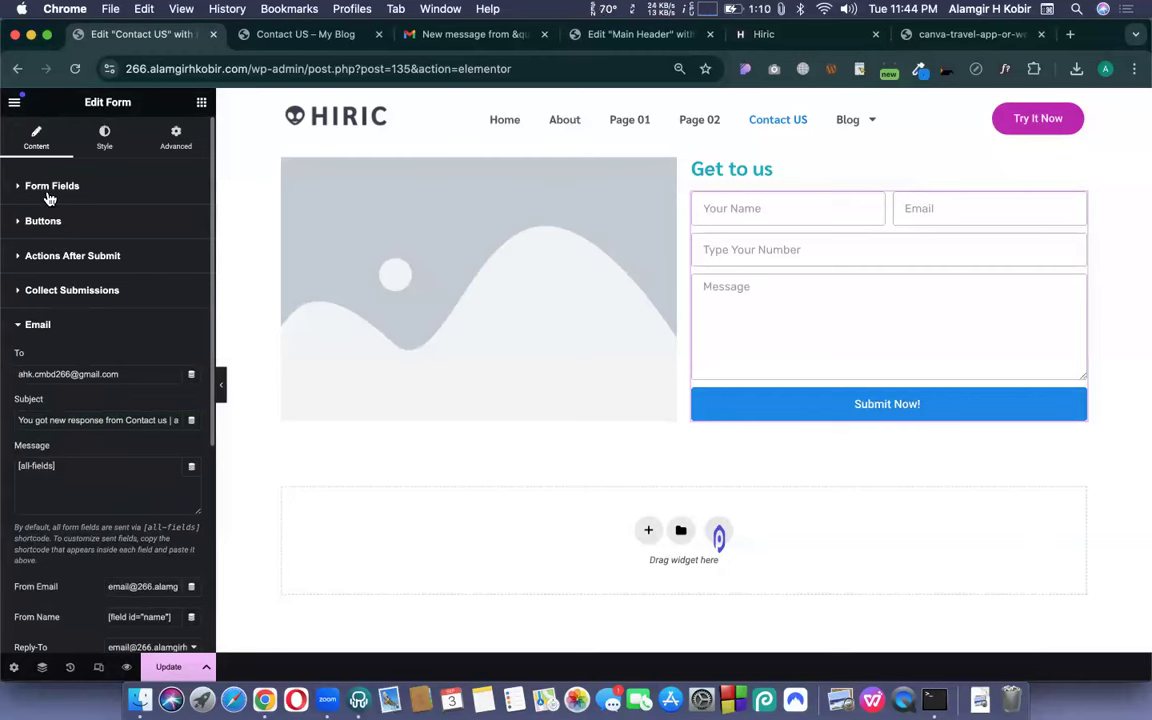
pyautogui.click(49, 196)
pyautogui.click(105, 303)
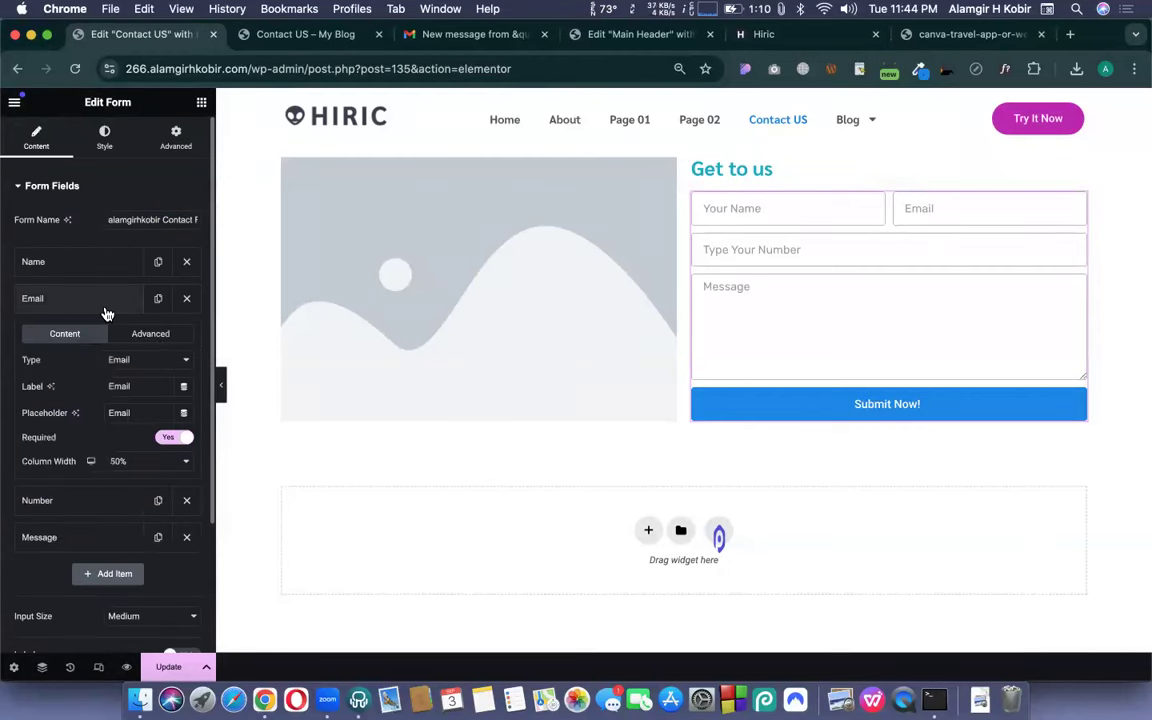
pyautogui.click(155, 335)
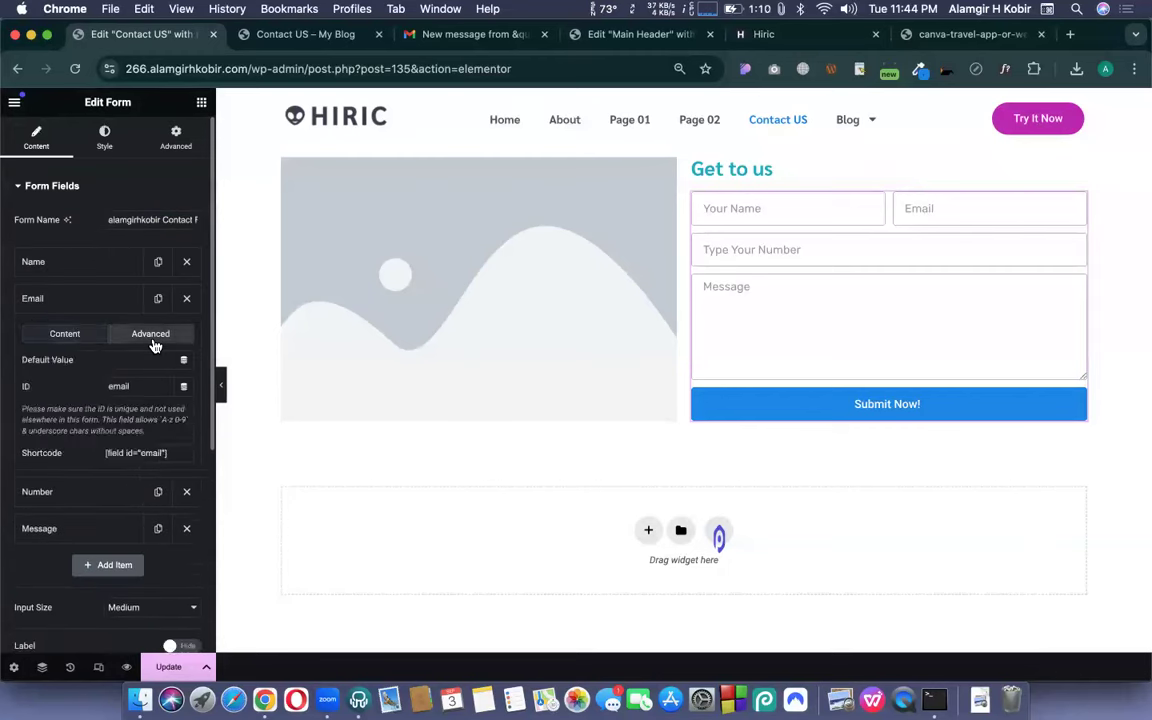
pyautogui.click(172, 451)
pyautogui.press('super+c')
pyautogui.scroll(-6, 172, 452)
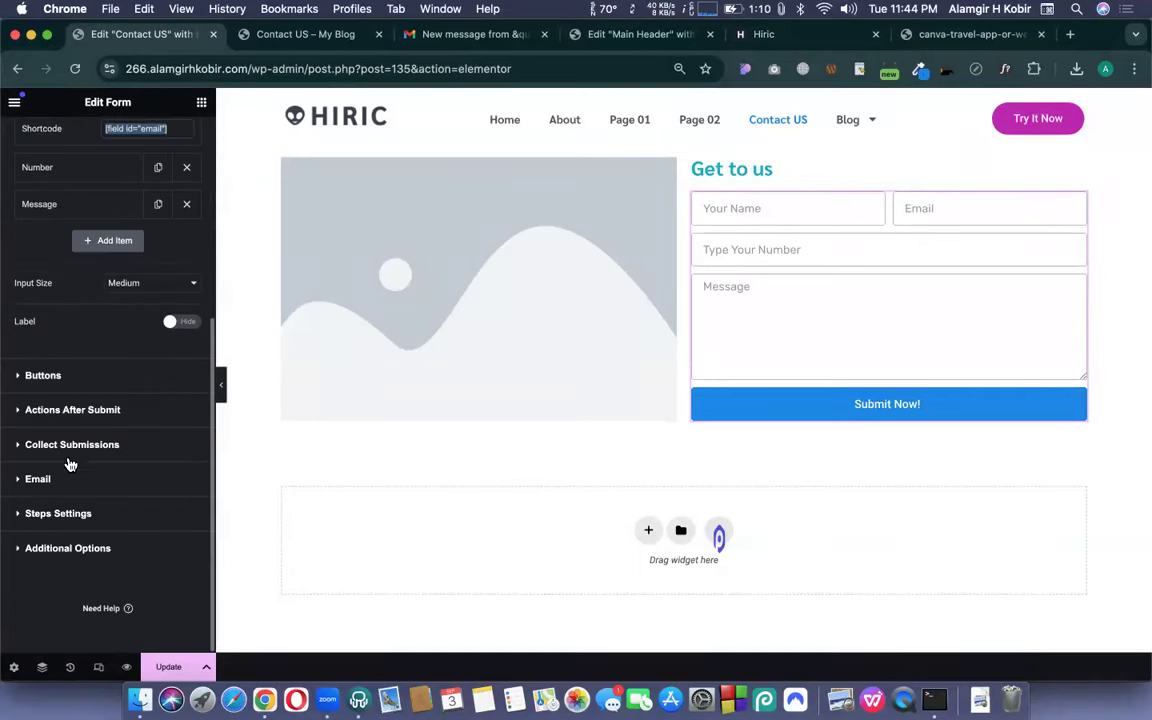
pyautogui.click(42, 484)
pyautogui.scroll(-3, 103, 456)
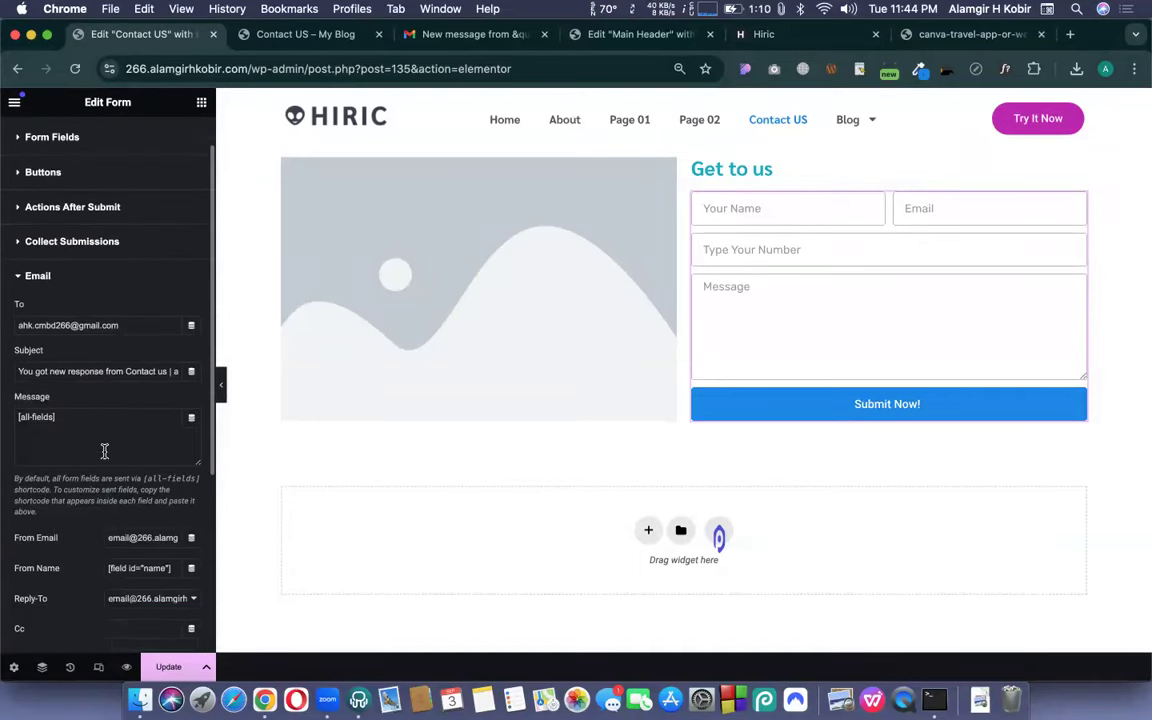
pyautogui.tripleClick(153, 413)
pyautogui.press('super+v')
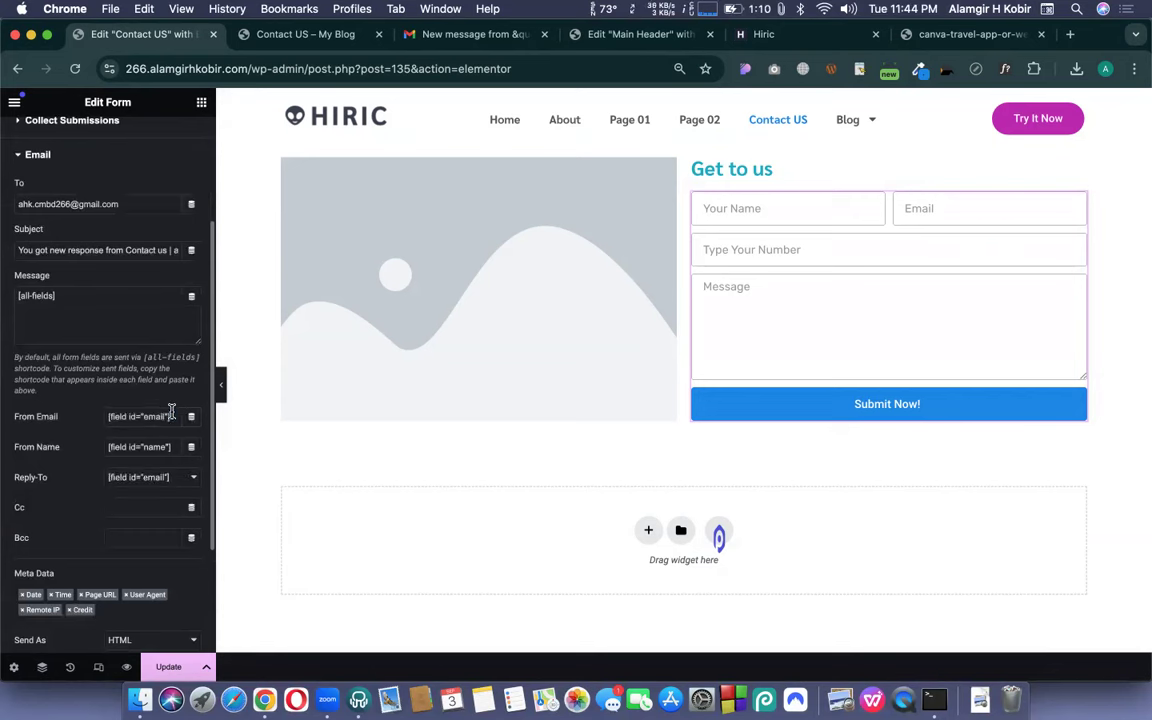
# - Keep Reply-To set to the Email field and update the page
pyautogui.click(136, 477)
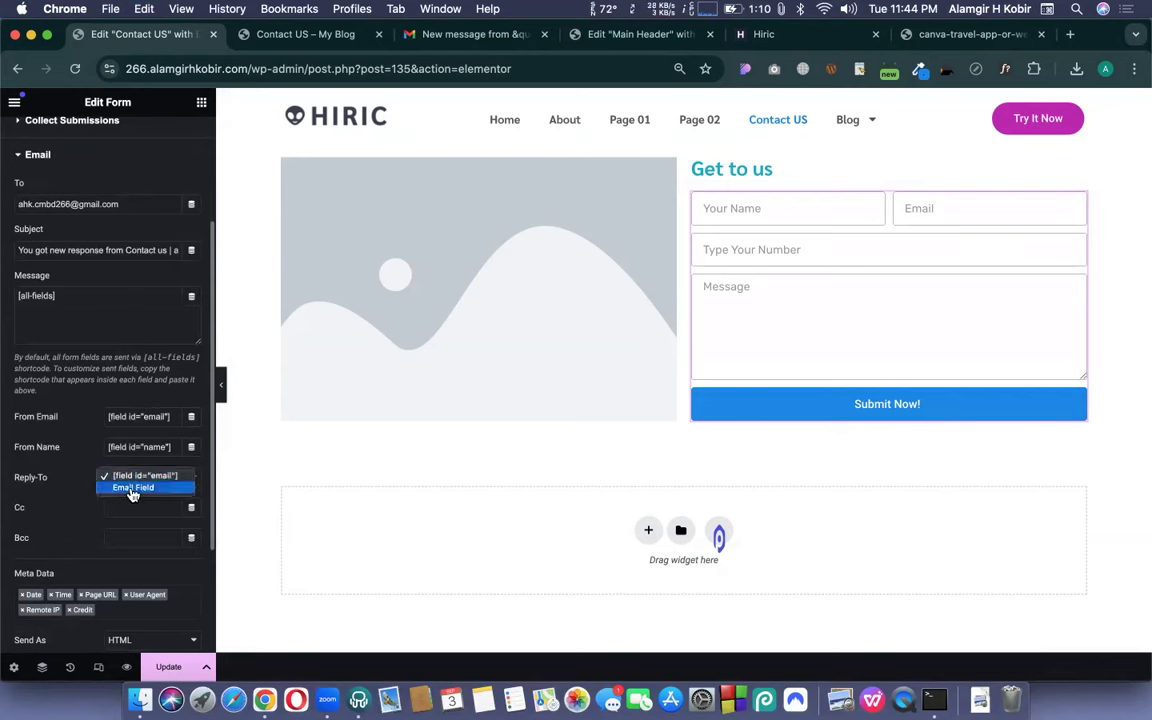
pyautogui.click(71, 478)
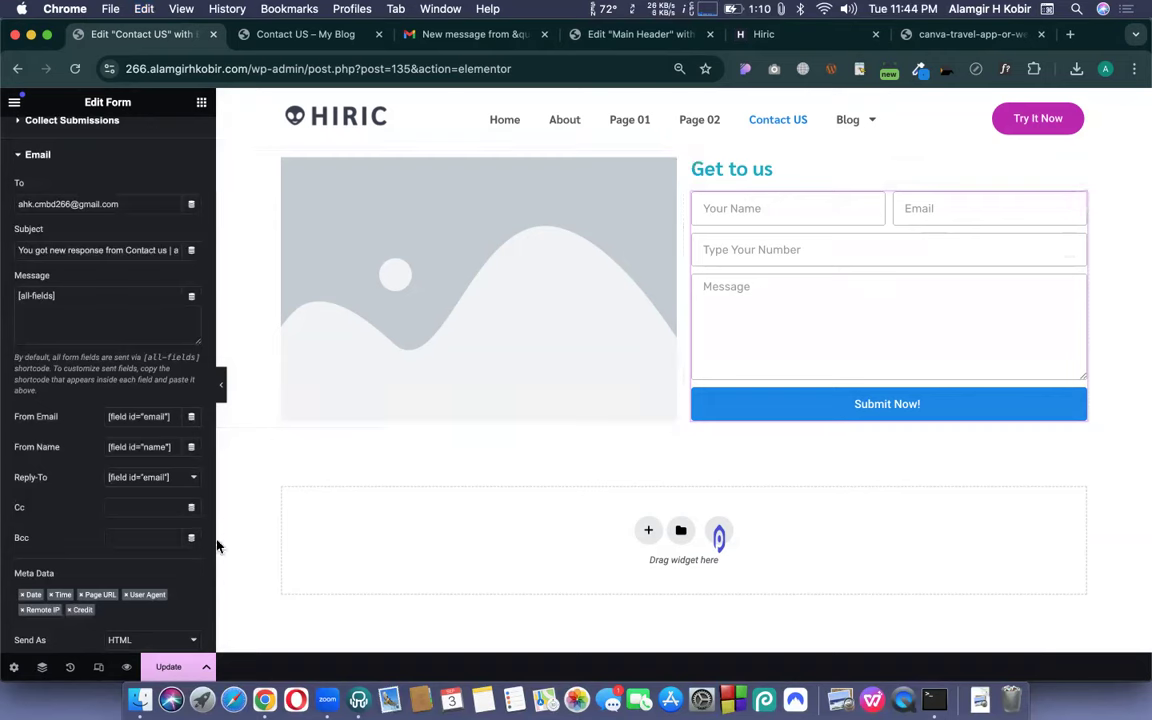
pyautogui.click(167, 666)
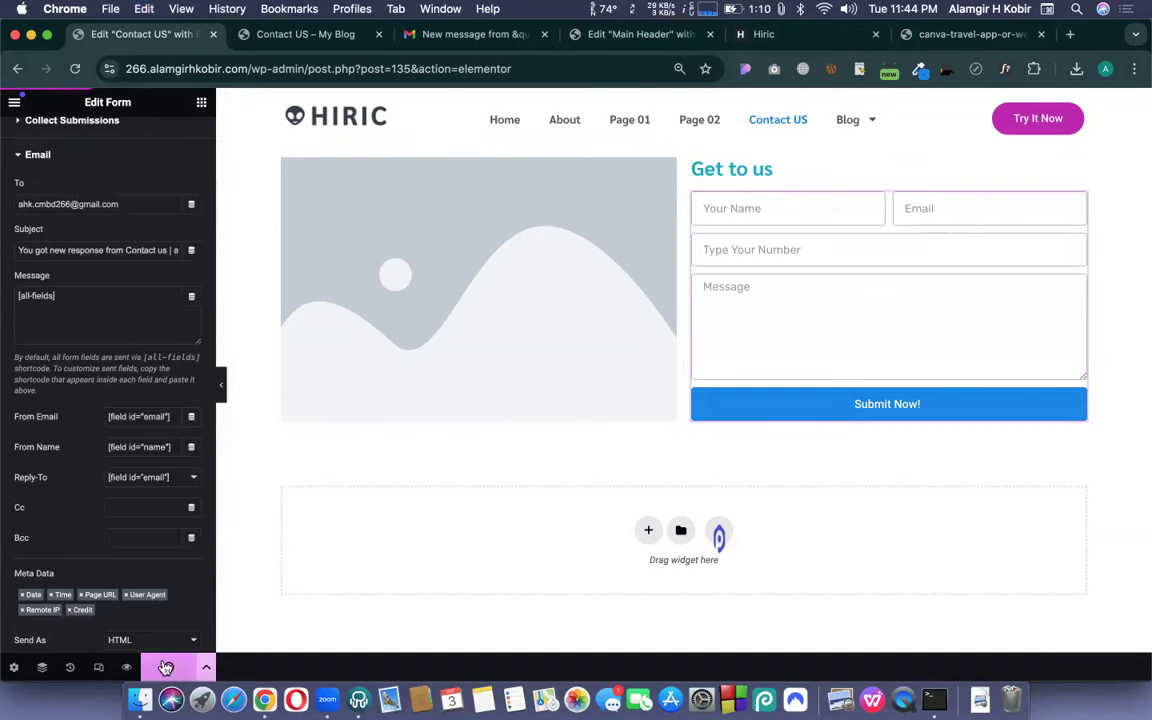
pyautogui.click(311, 45)
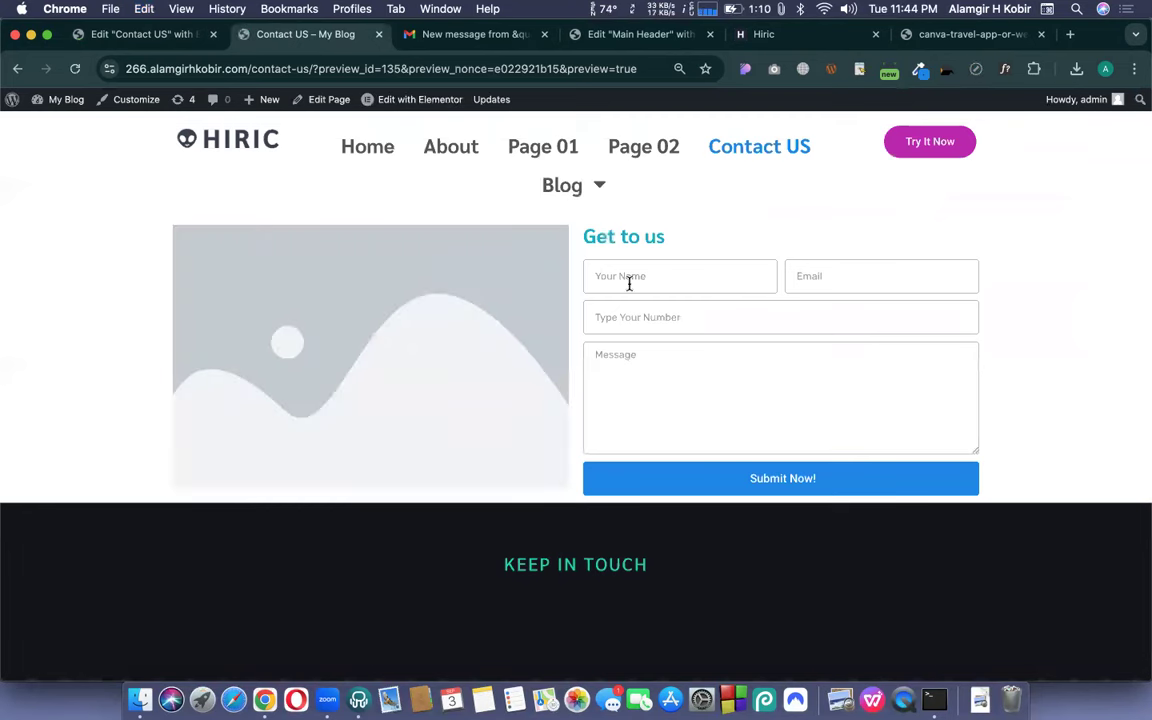
# - Submit a second test entry with the tester's name and e-mail, number 12345678 and message 'Hi Test 02'
pyautogui.click(650, 288)
pyautogui.click(717, 327)
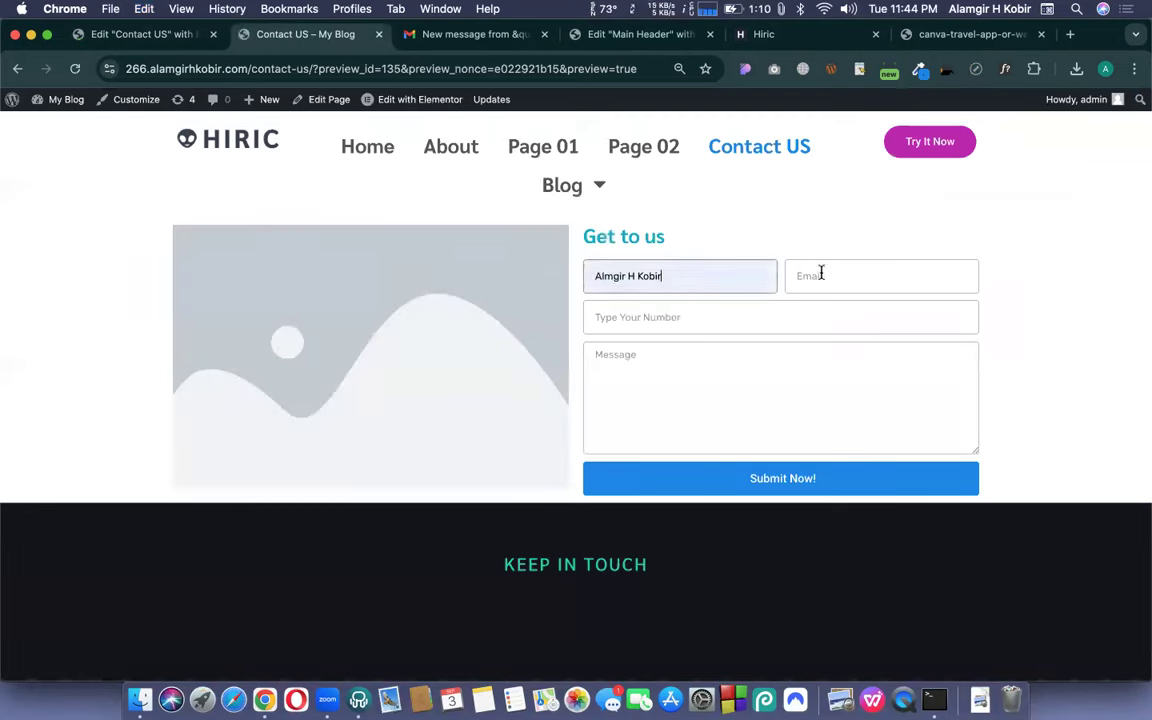
pyautogui.click(822, 274)
pyautogui.click(879, 327)
pyautogui.click(789, 317)
pyautogui.write('12345678')
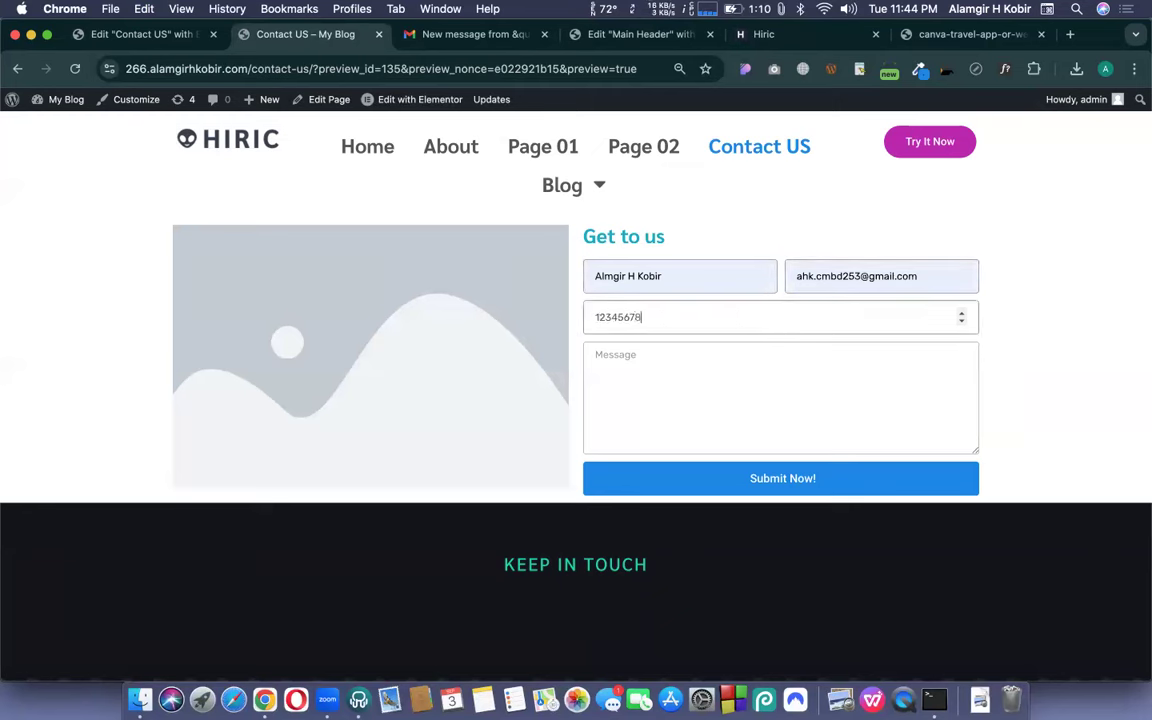
pyautogui.click(720, 363)
pyautogui.write('Hi')
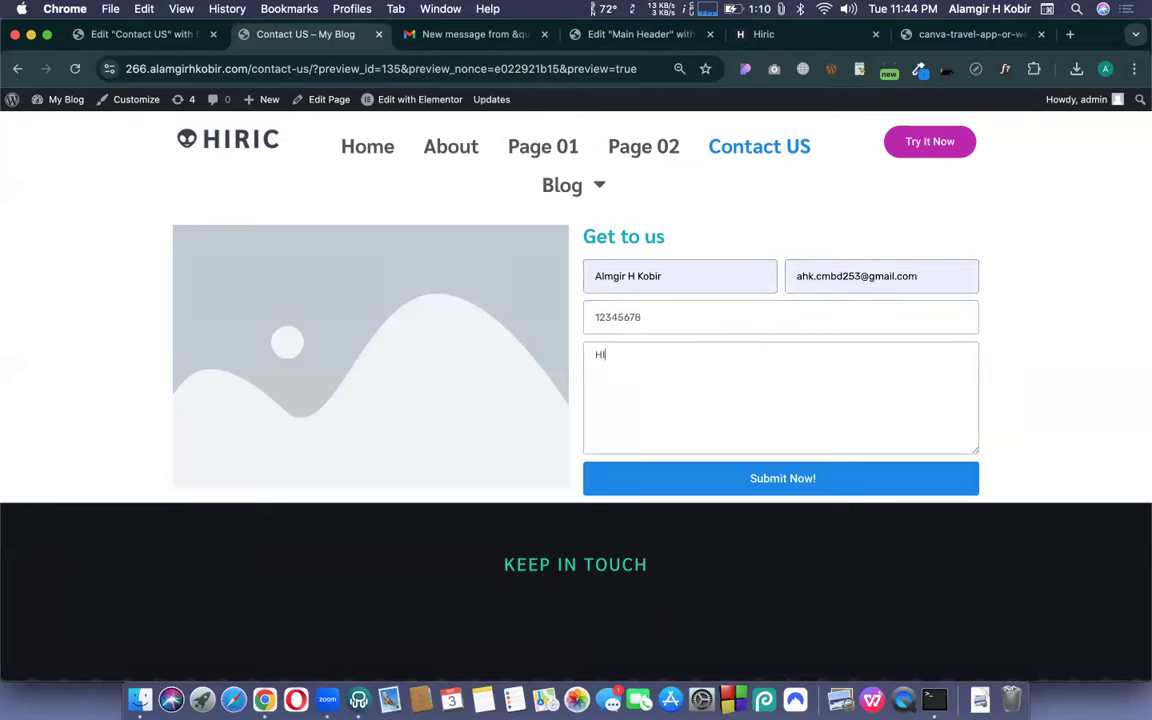
pyautogui.write(' Test 02')
pyautogui.click(792, 478)
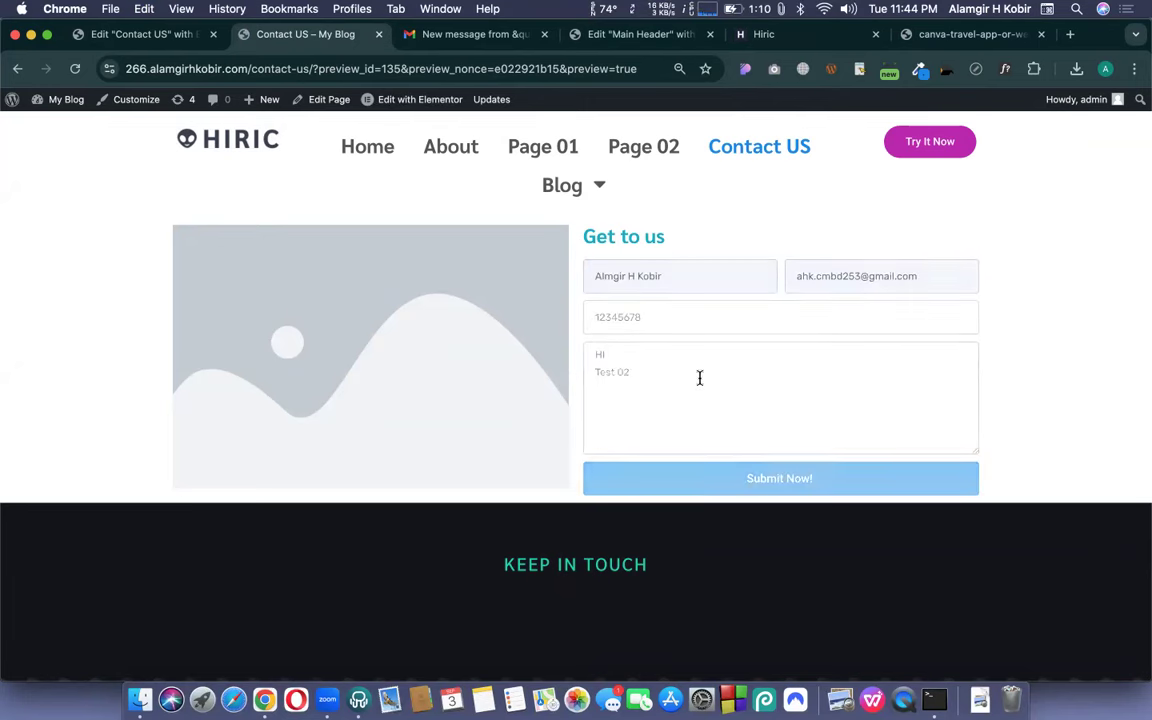
# - Refresh the Gmail inbox and check Spam and Promotions for the new submission email
pyautogui.click(419, 47)
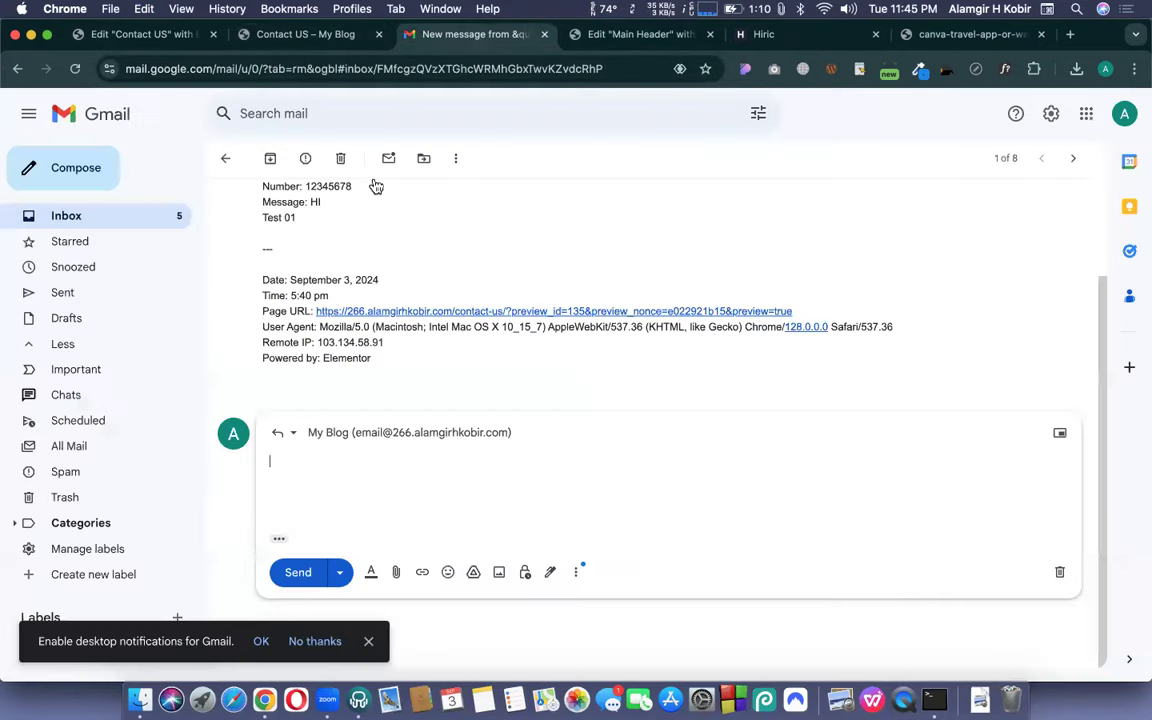
pyautogui.click(110, 219)
pyautogui.click(275, 161)
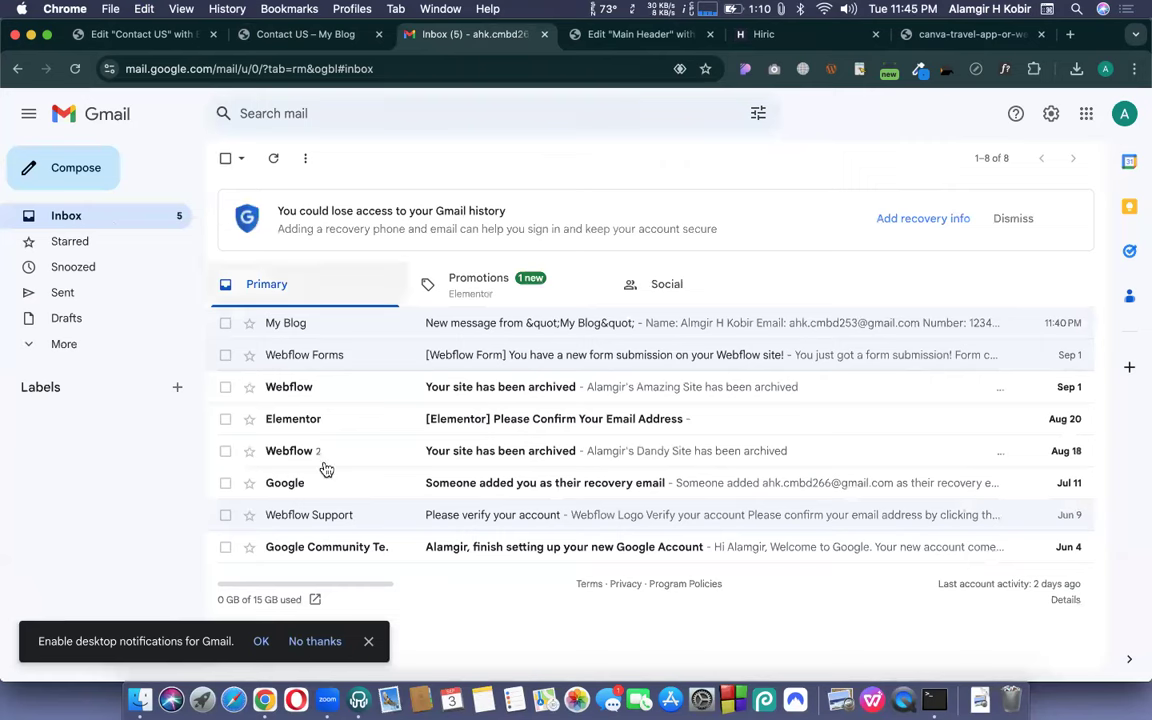
pyautogui.click(52, 349)
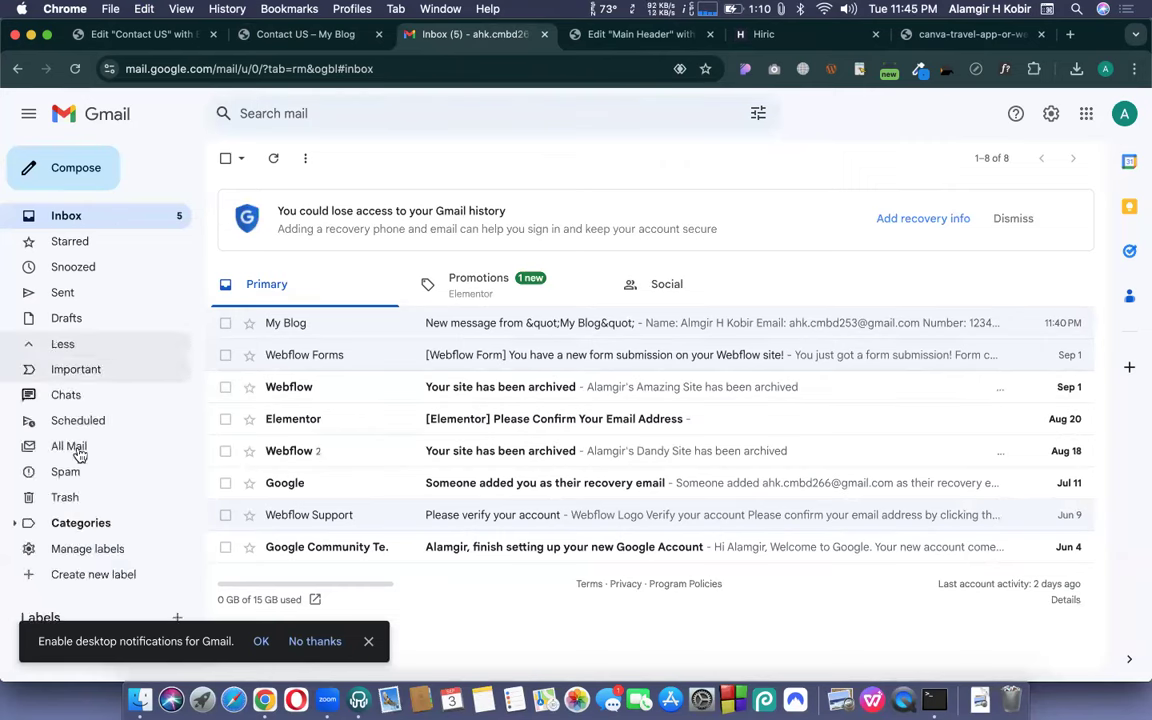
pyautogui.click(66, 474)
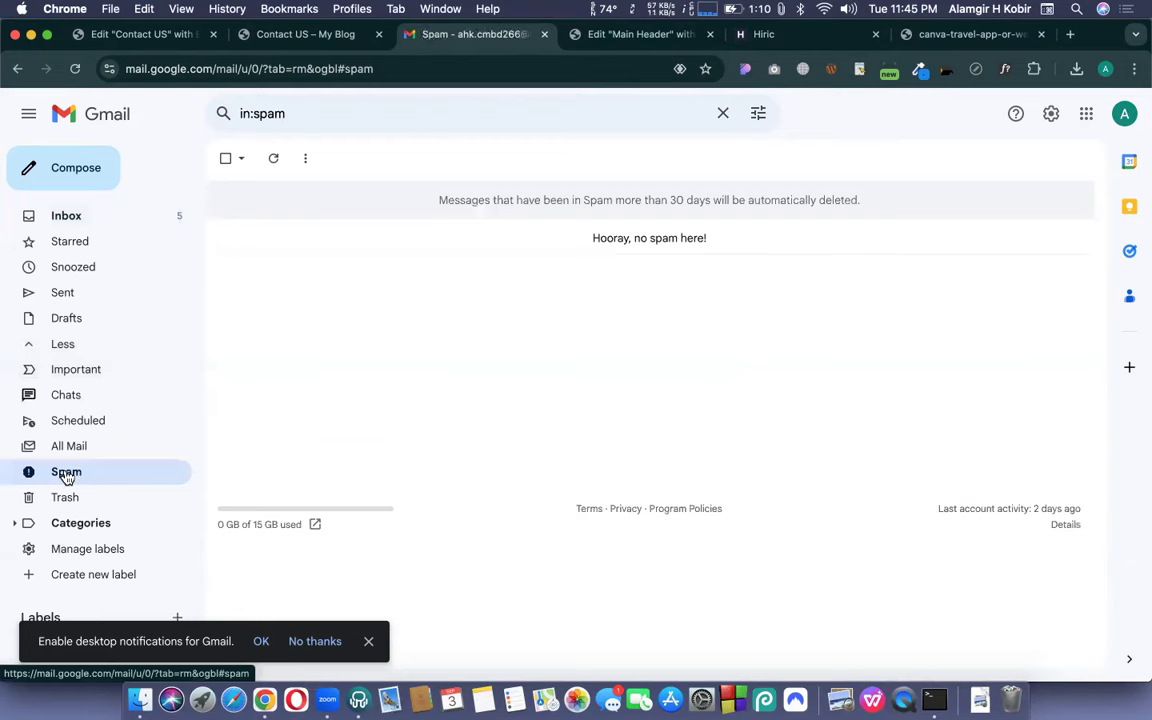
pyautogui.click(134, 214)
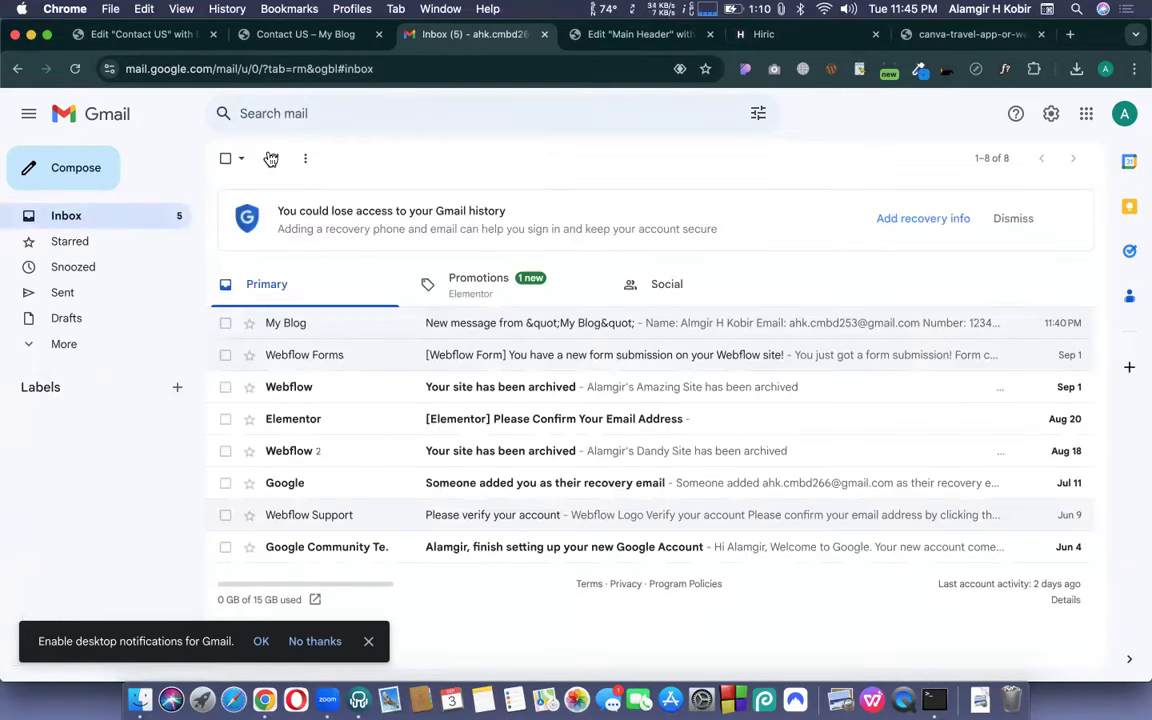
pyautogui.click(271, 159)
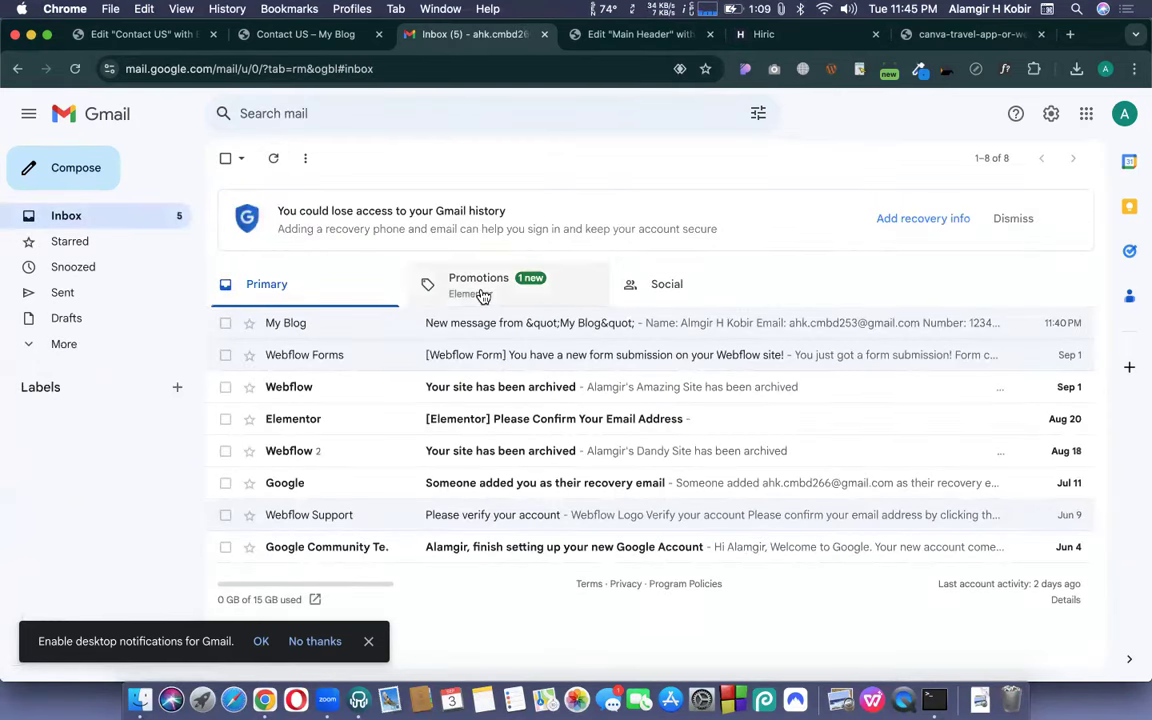
pyautogui.click(482, 294)
pyautogui.click(265, 298)
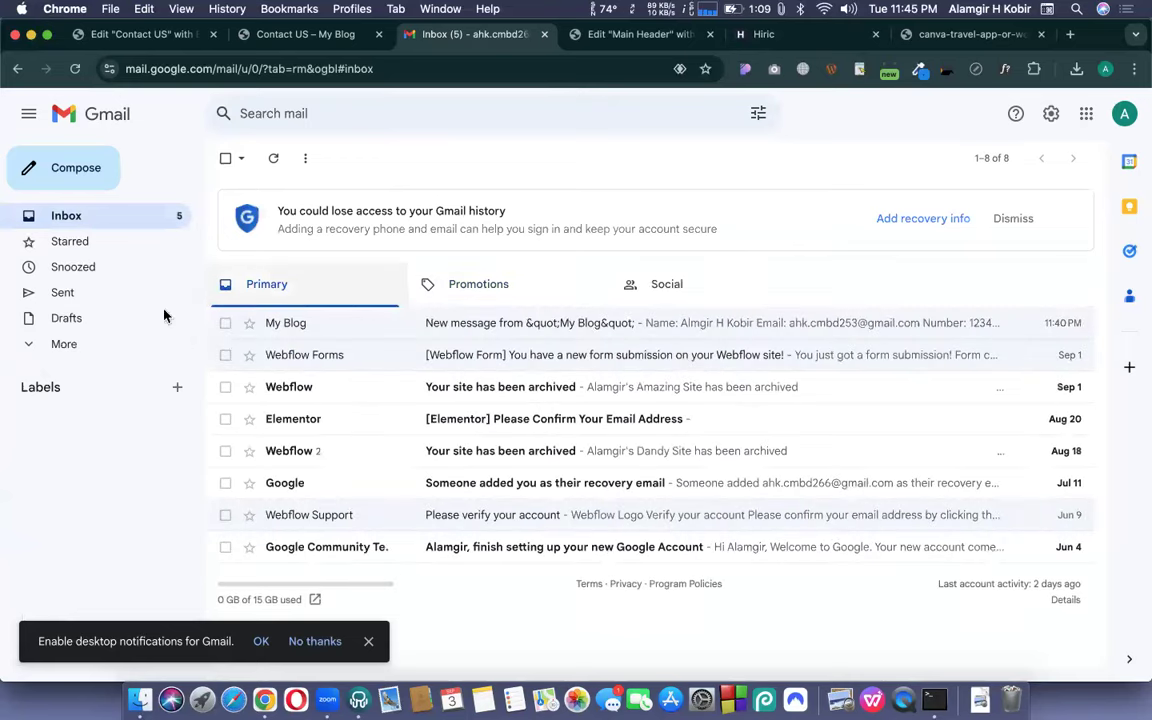
# - Search All Mail for the submission, then refresh and reload the Gmail inbox
pyautogui.click(54, 350)
pyautogui.click(60, 452)
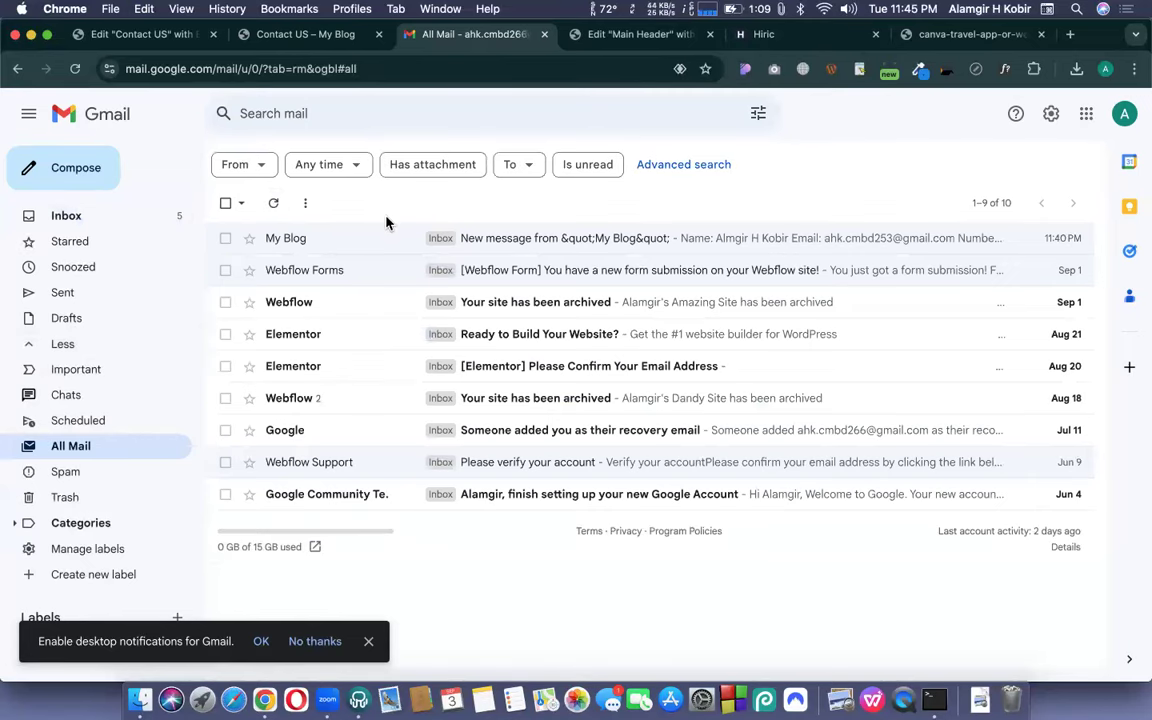
pyautogui.click(70, 222)
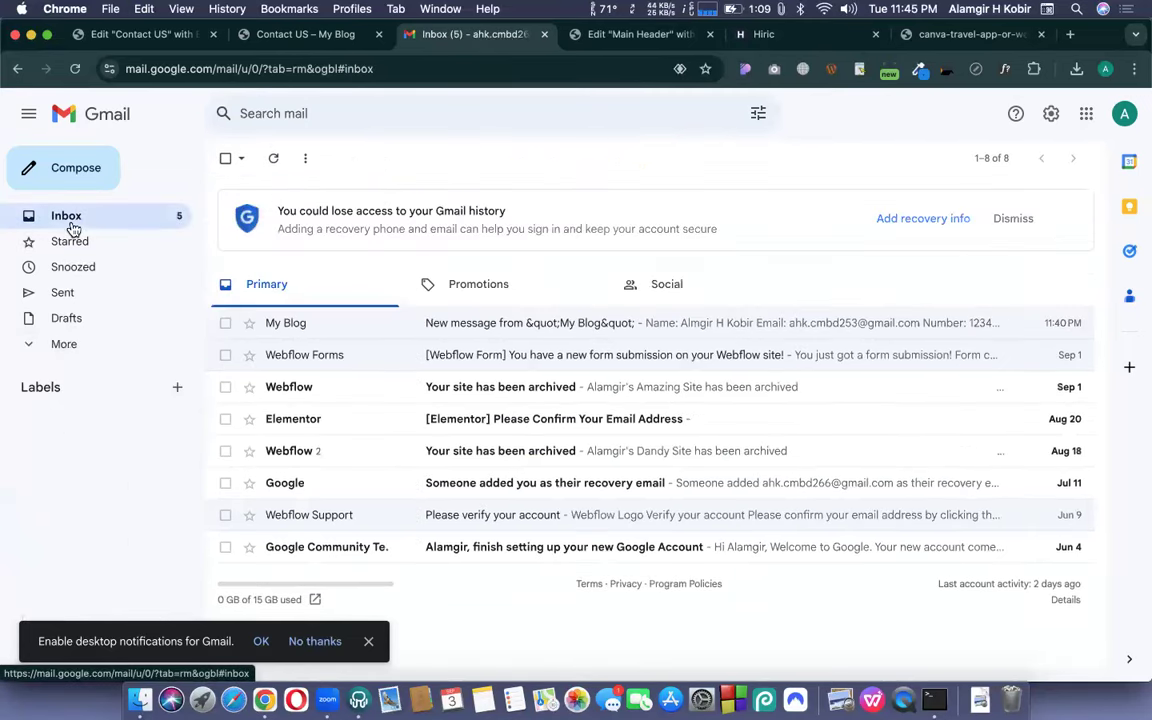
pyautogui.click(273, 158)
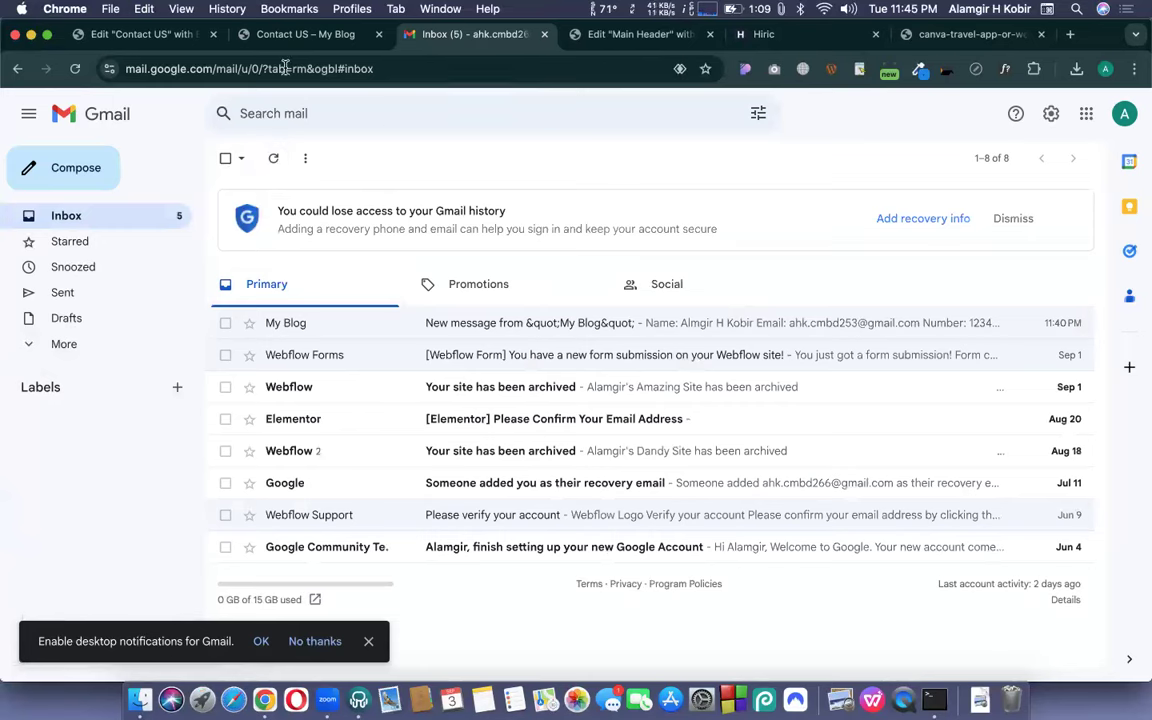
pyautogui.click(132, 41)
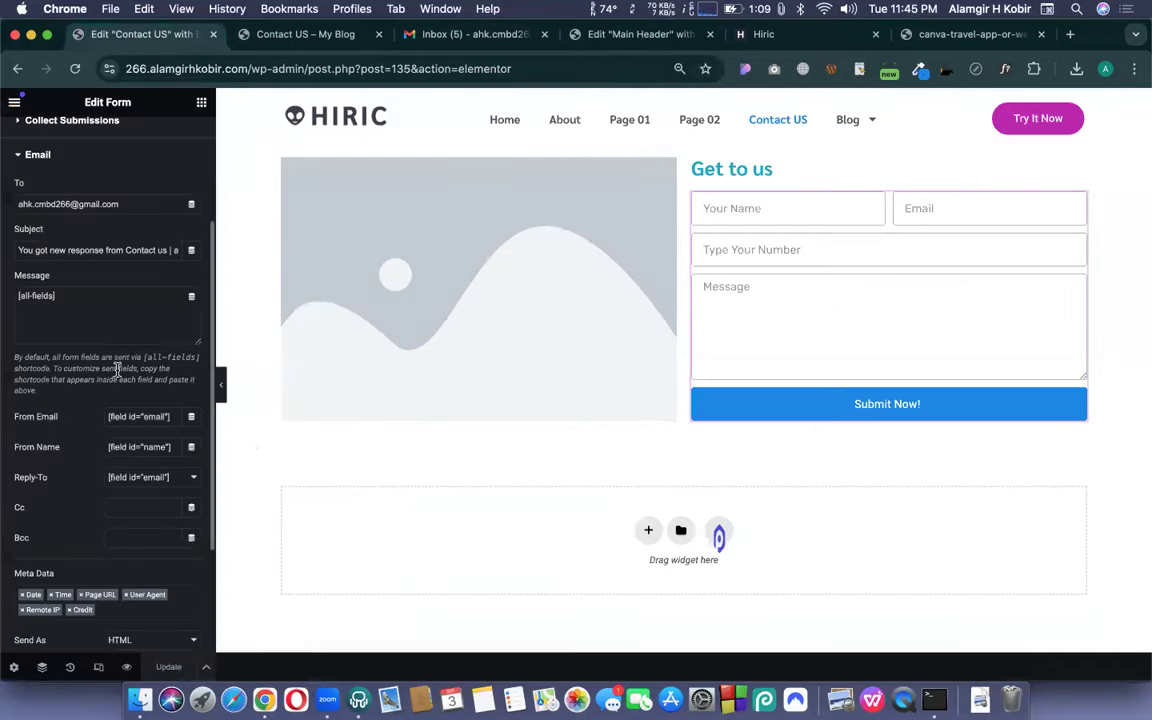
pyautogui.scroll(1, 188, 260)
pyautogui.click(440, 36)
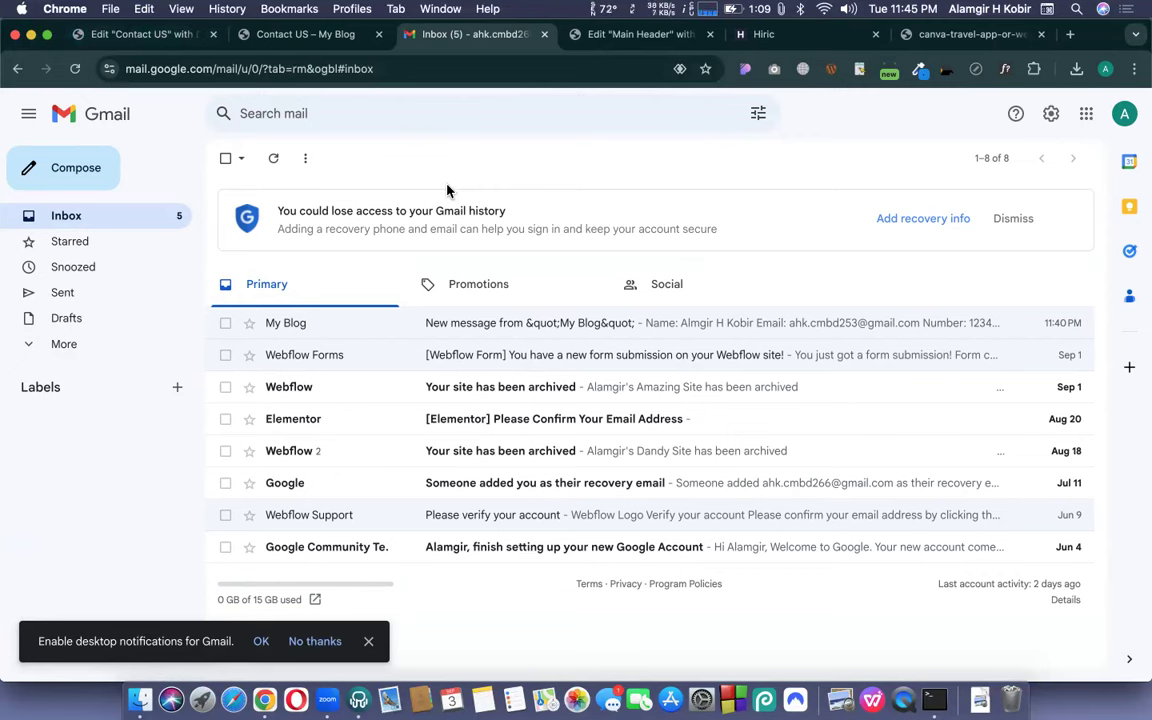
pyautogui.click(274, 158)
pyautogui.click(75, 69)
pyautogui.click(426, 62)
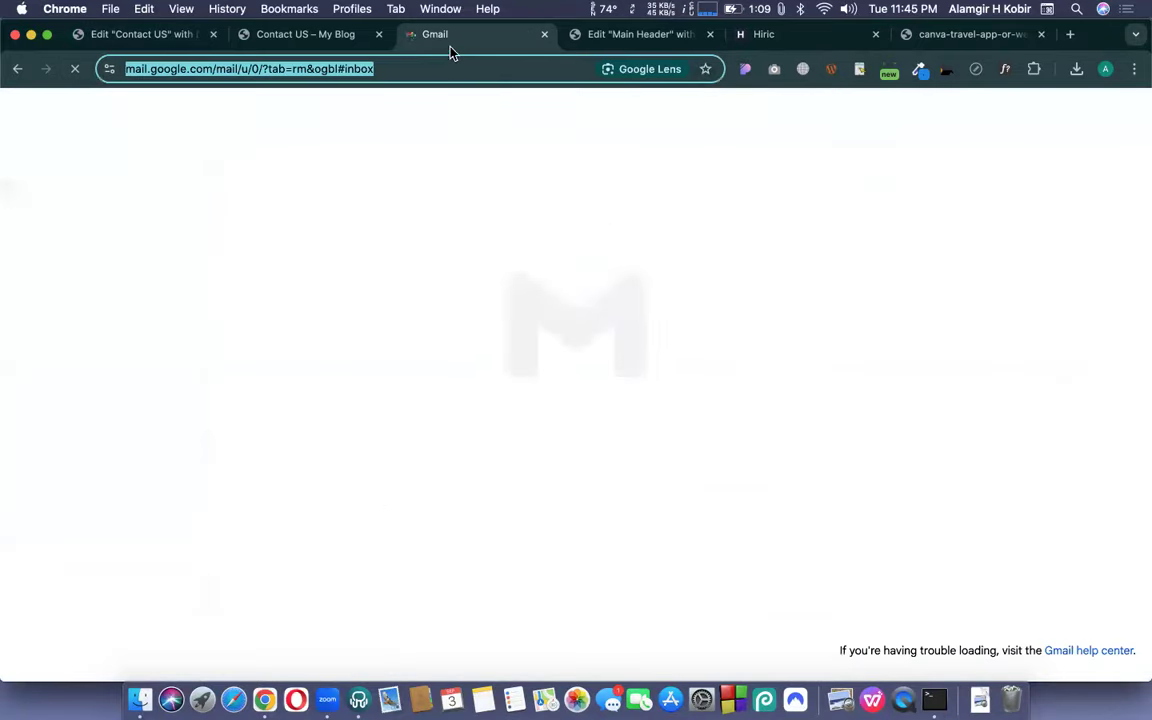
pyautogui.click(443, 47)
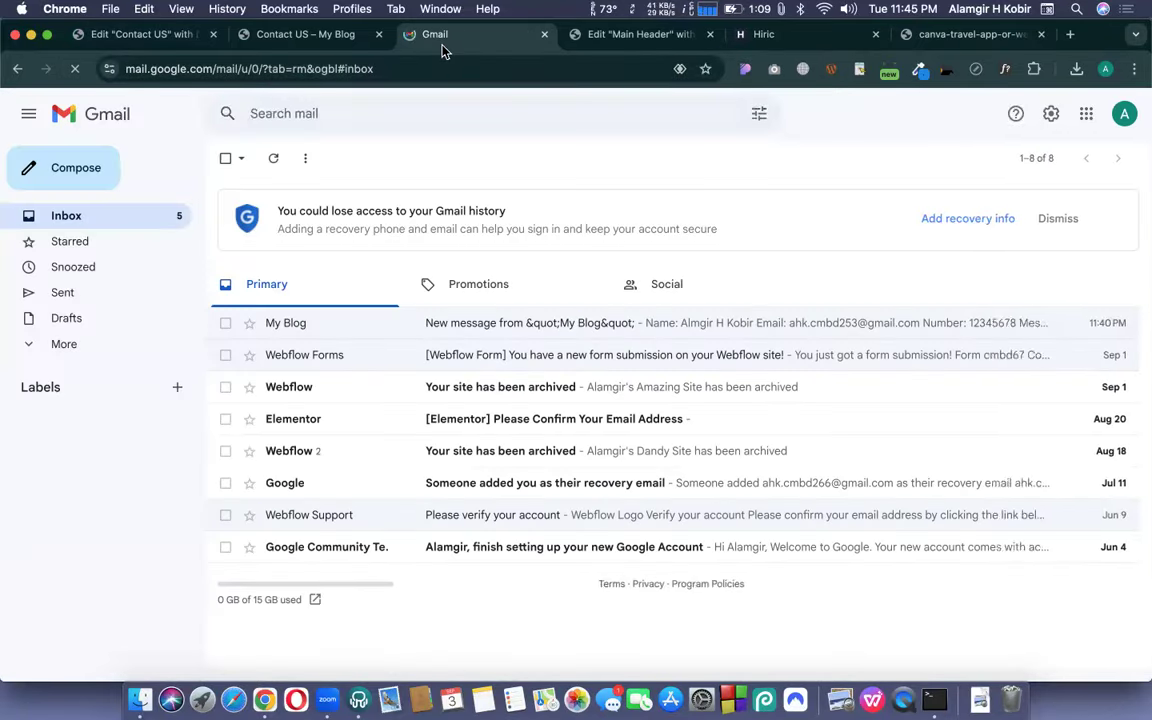
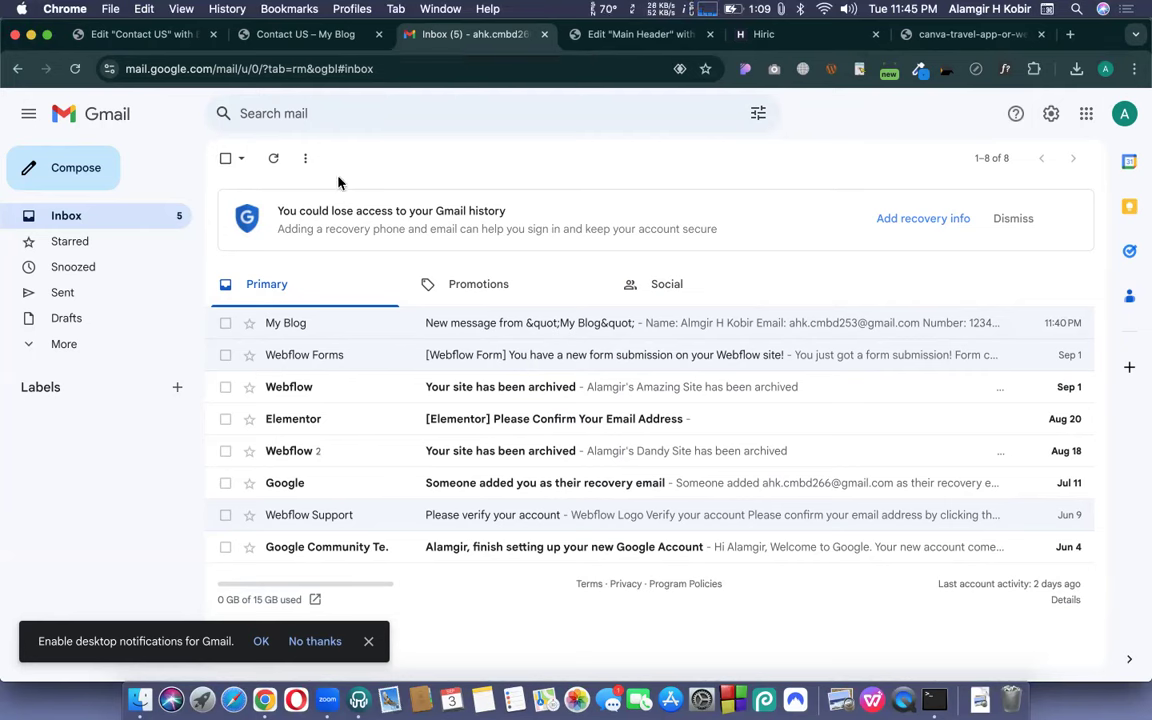
# - Refresh Gmail and check the Spam folder, then return to the Inbox and refresh it twice more
pyautogui.click(273, 158)
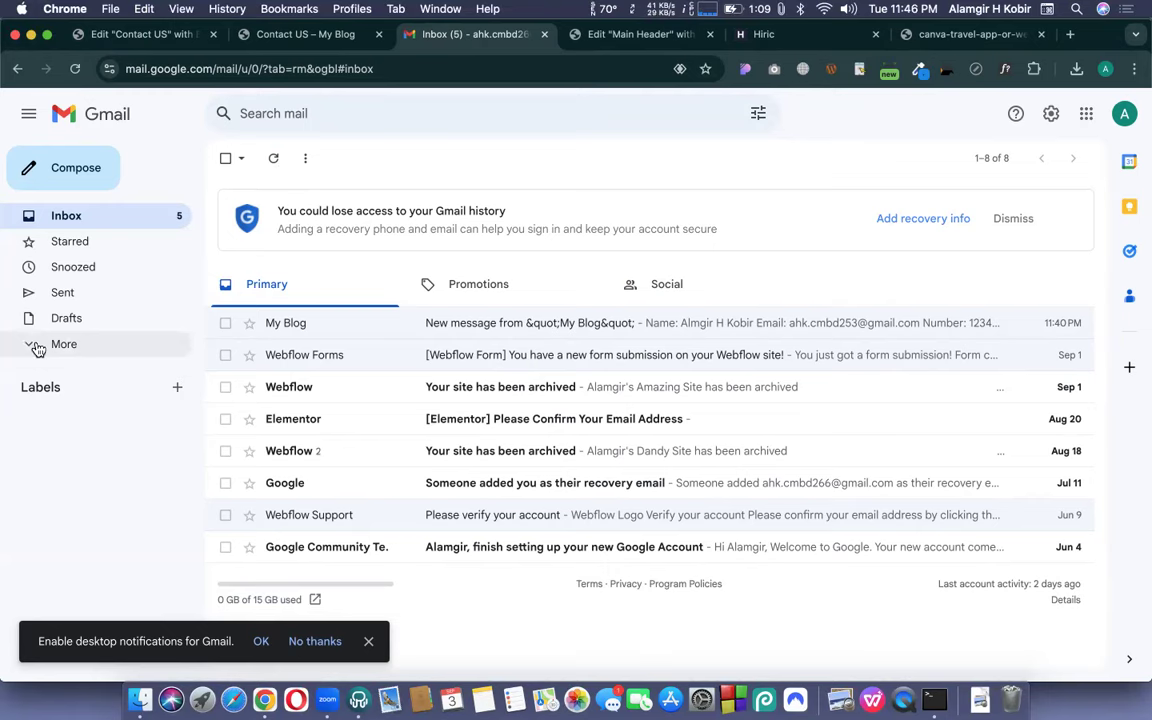
pyautogui.click(32, 344)
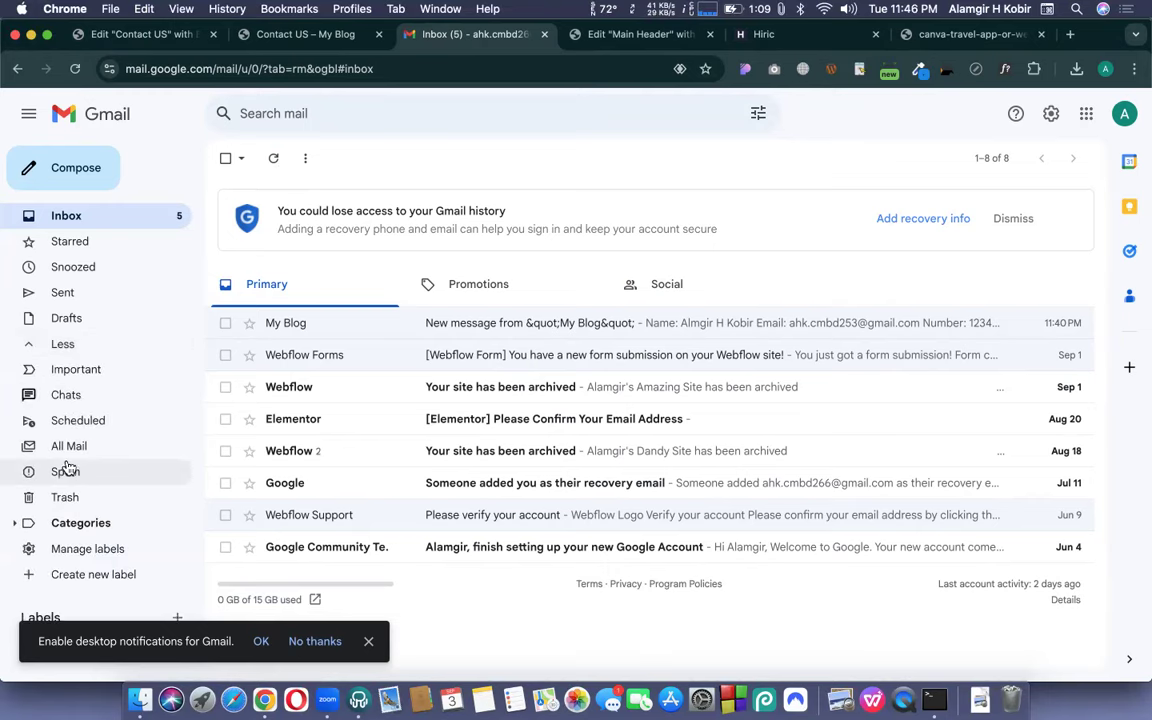
pyautogui.click(66, 468)
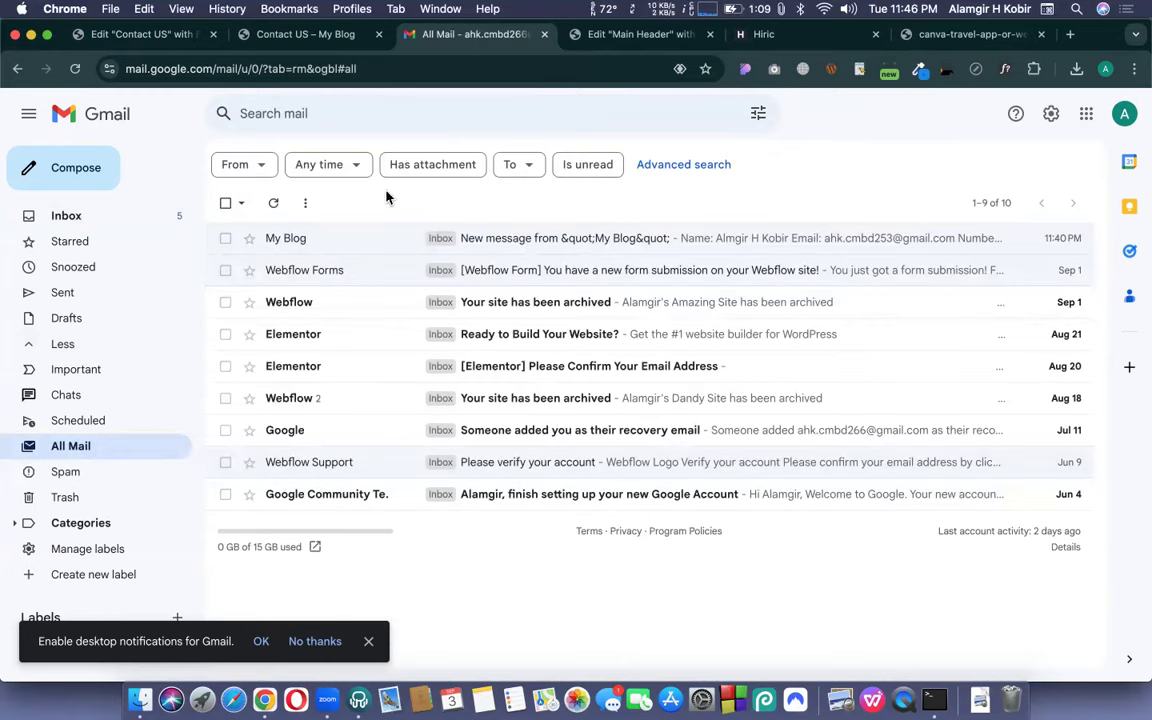
pyautogui.click(116, 218)
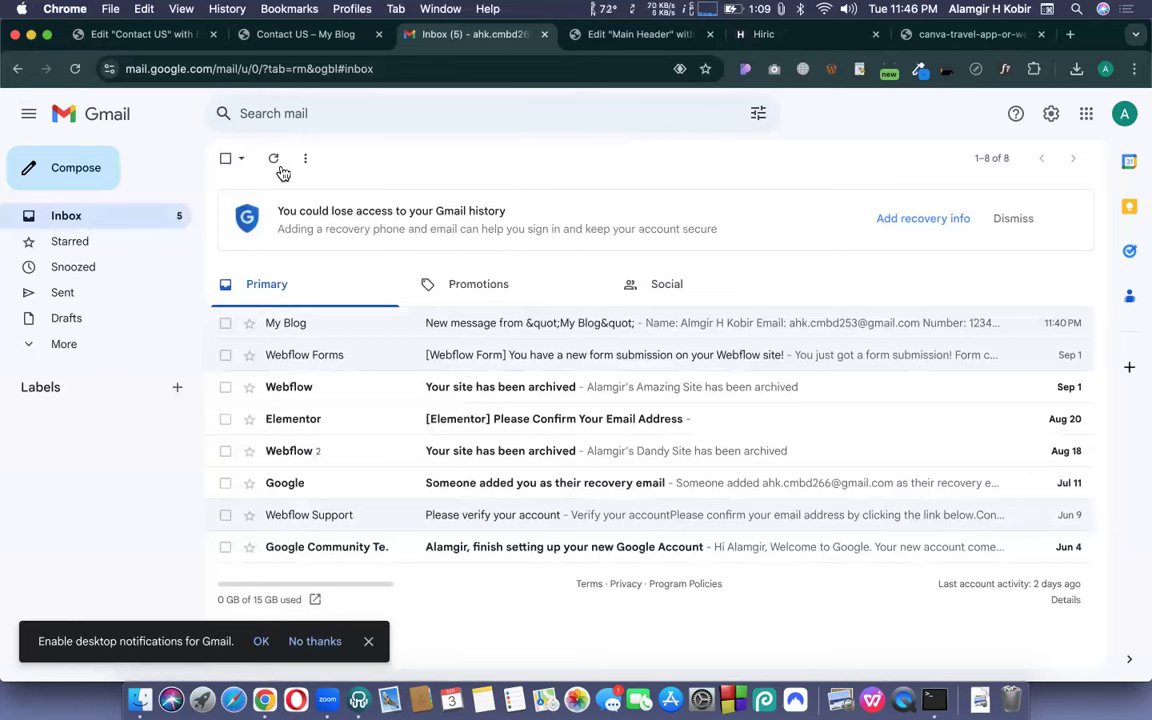
pyautogui.click(273, 158)
pyautogui.click(273, 158)
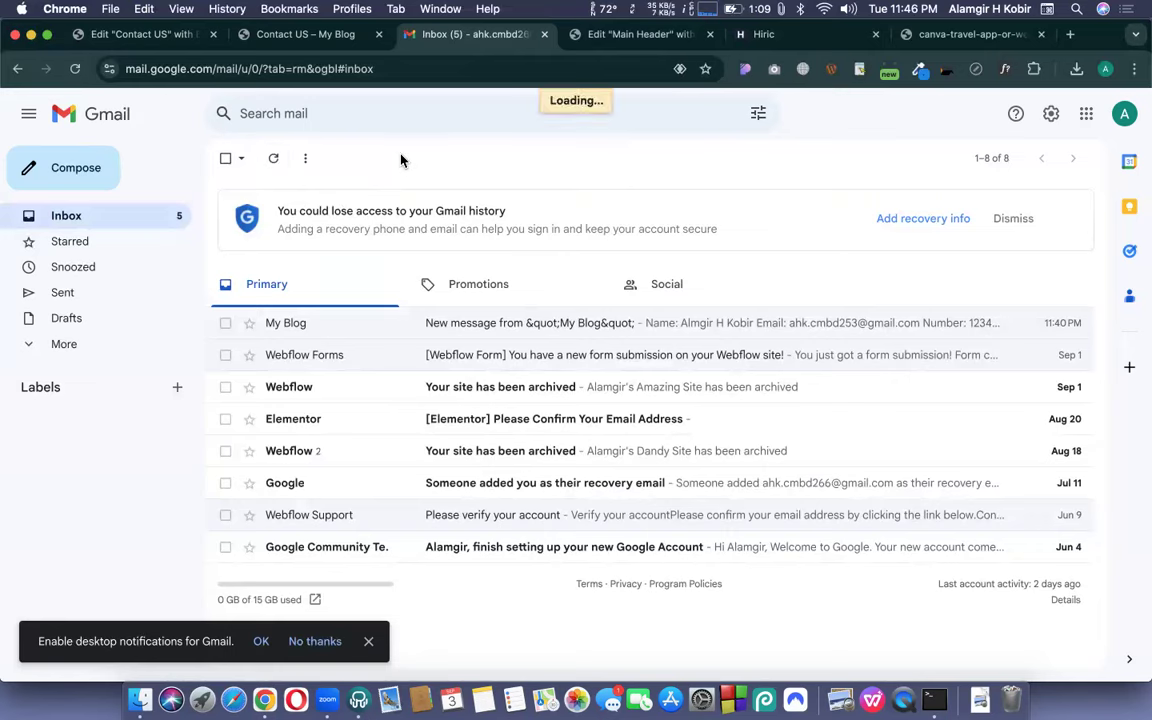
pyautogui.click(303, 34)
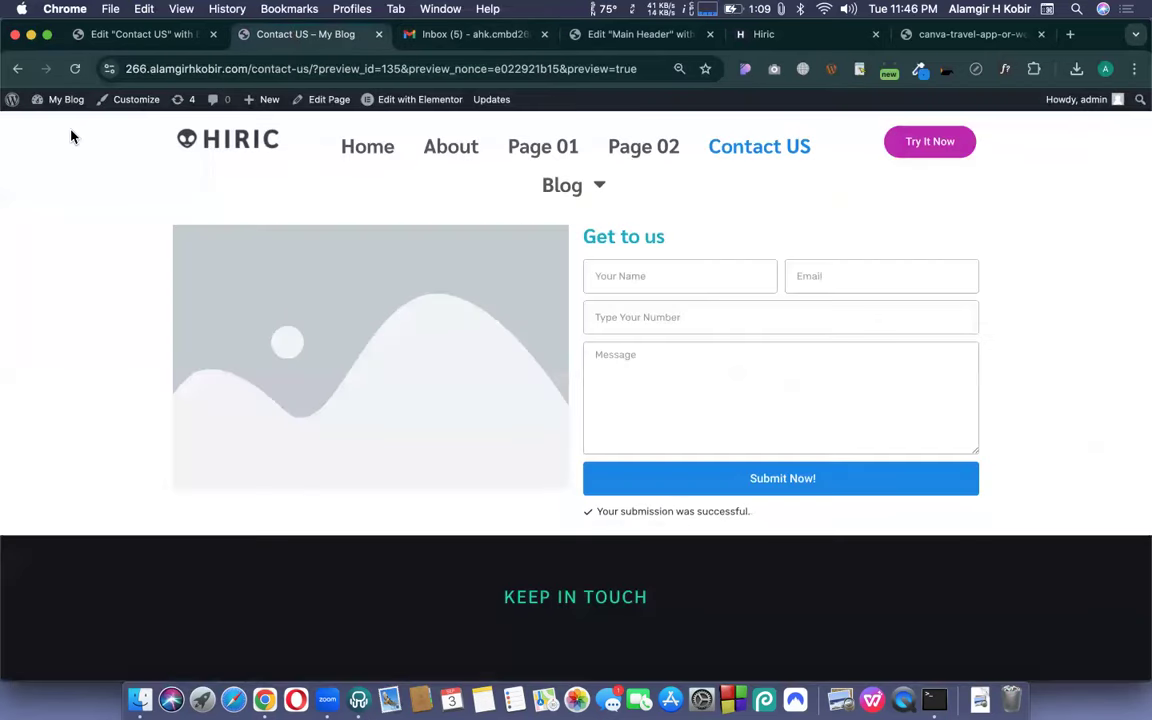
# - Open Elementor Submissions in a new admin tab and review Submission #2's fields and success log
pyautogui.keyDown('super'); pyautogui.click(15, 102); pyautogui.keyUp('super')
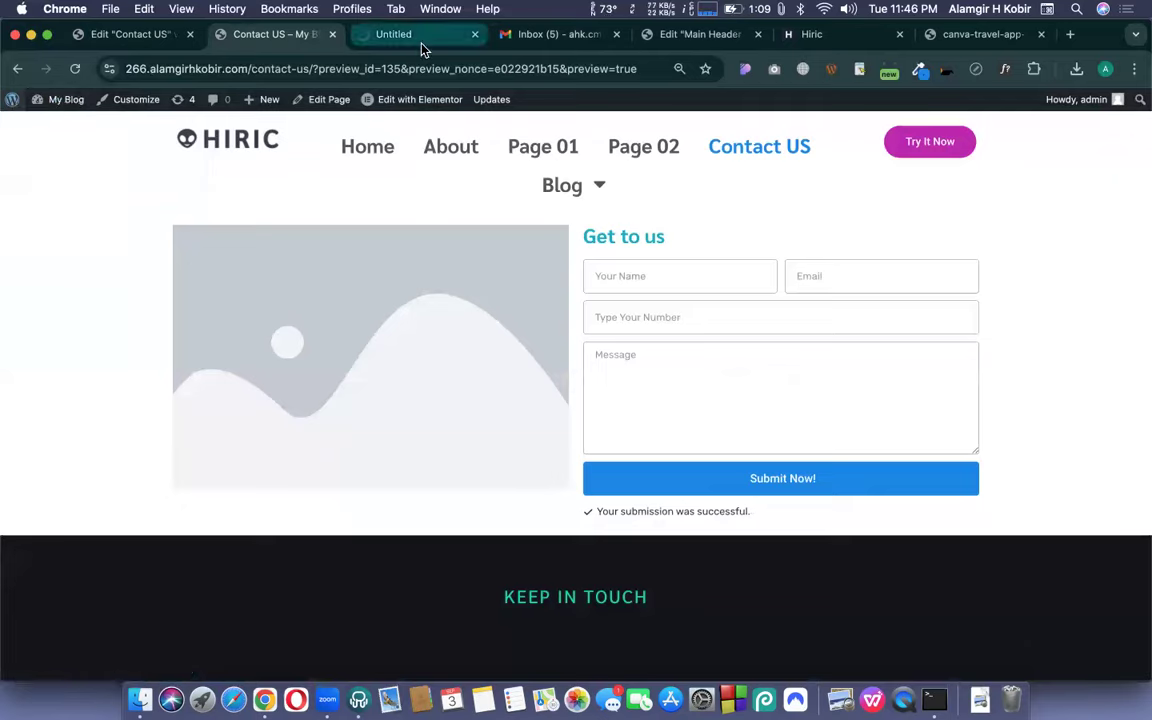
pyautogui.hotkey('ctrl', 'Tab')
pyautogui.moveTo(15, 272)
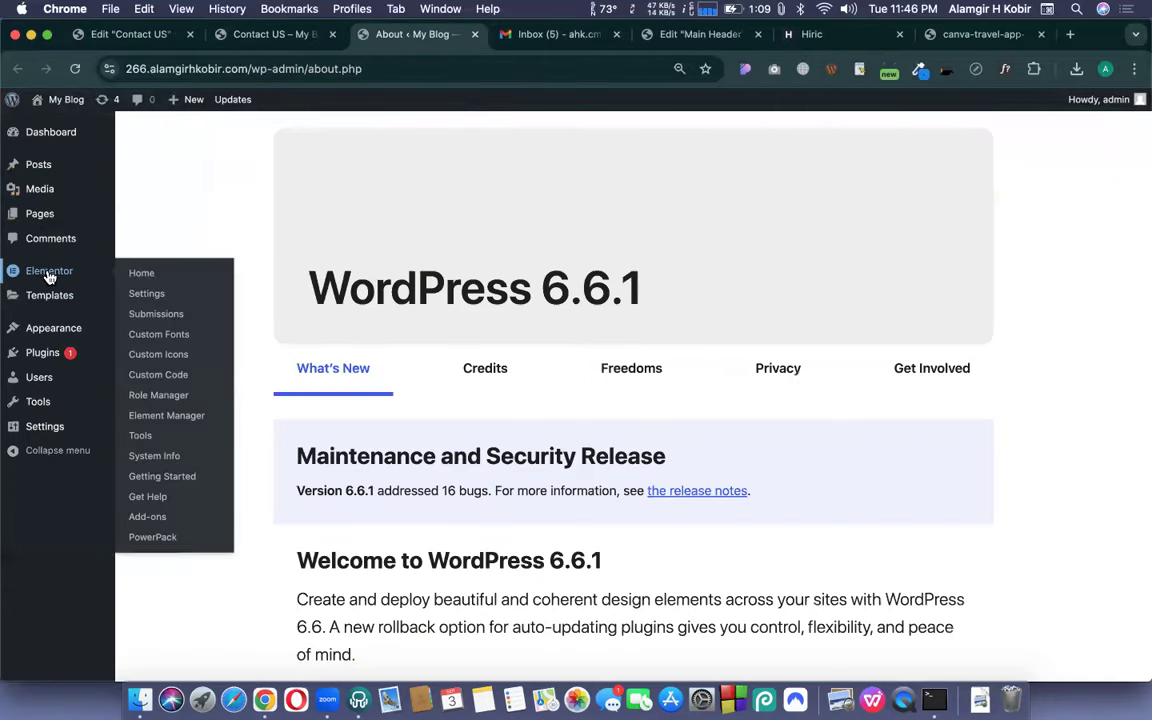
pyautogui.click(147, 318)
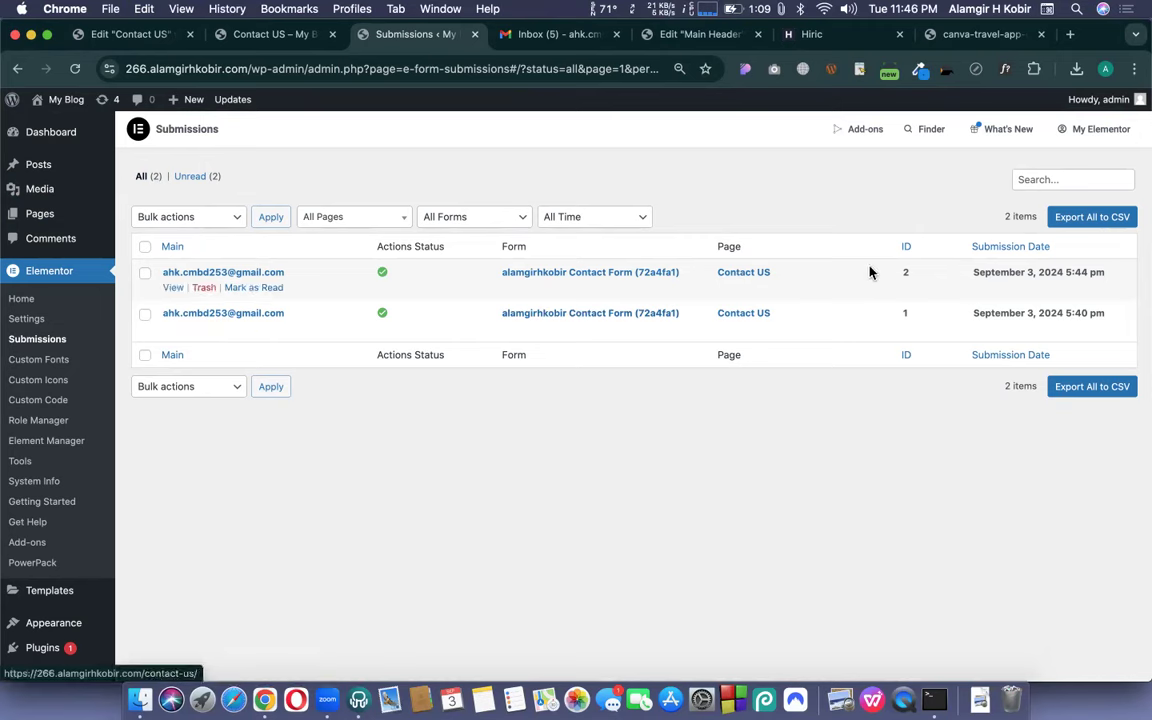
pyautogui.click(245, 274)
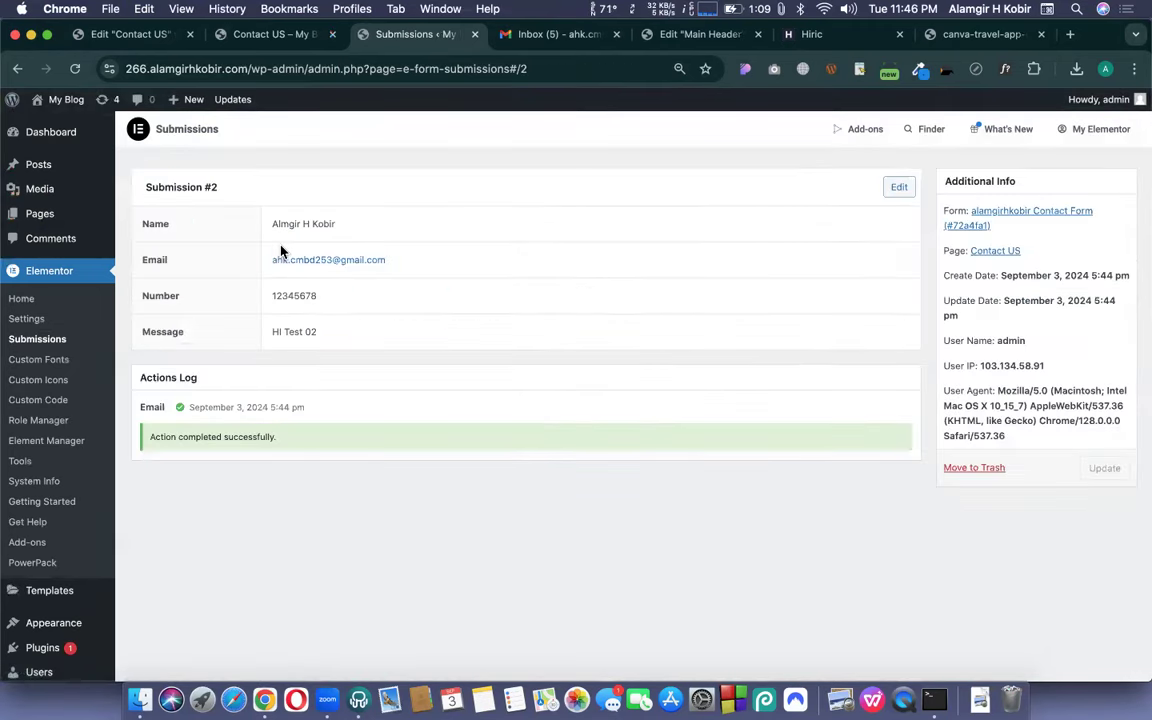
pyautogui.moveTo(260, 224); pyautogui.dragTo(350, 350)
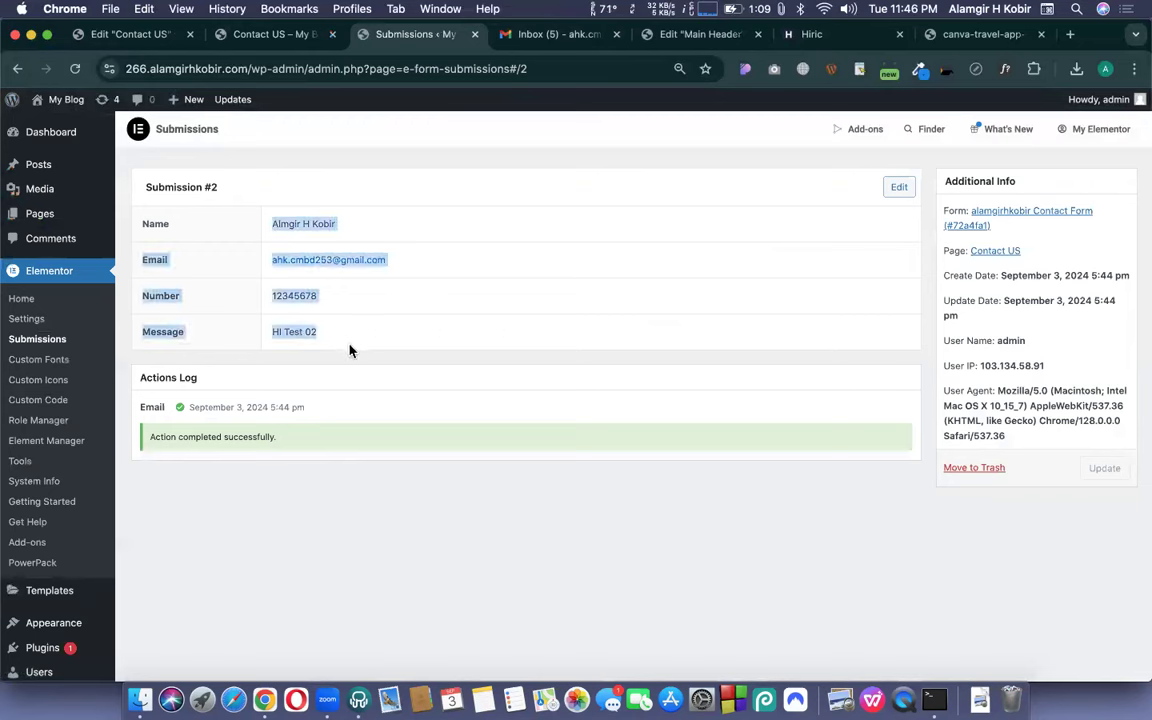
pyautogui.click(407, 340)
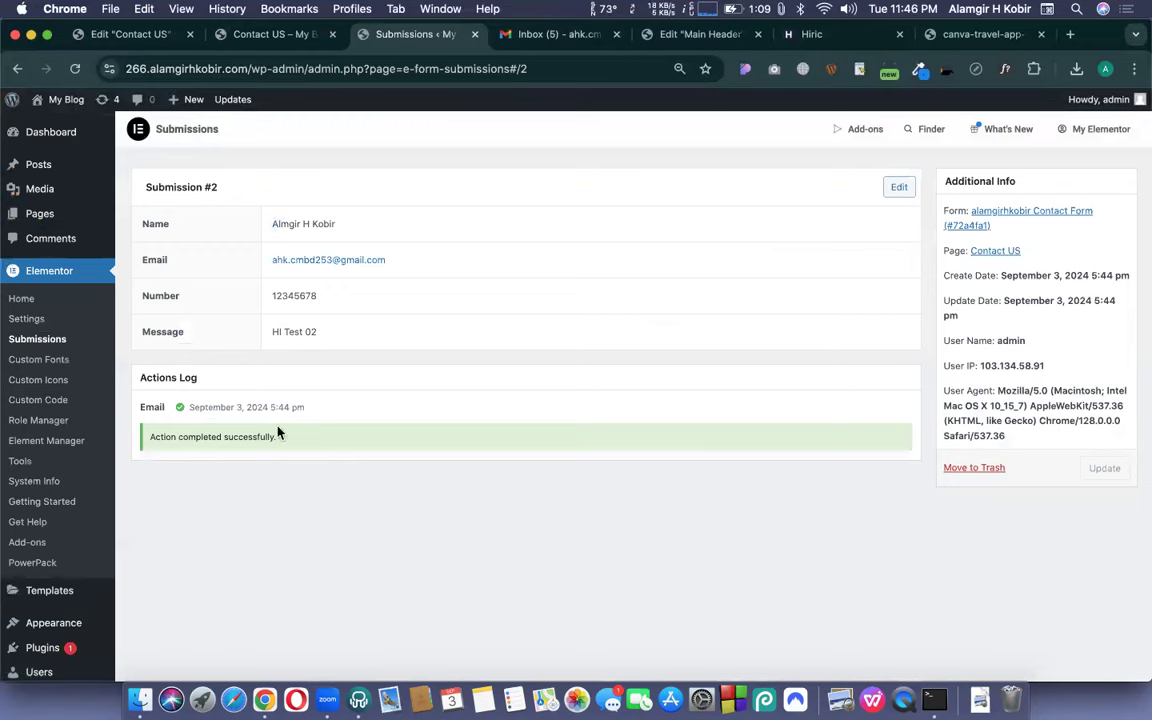
pyautogui.moveTo(285, 438); pyautogui.dragTo(141, 437)
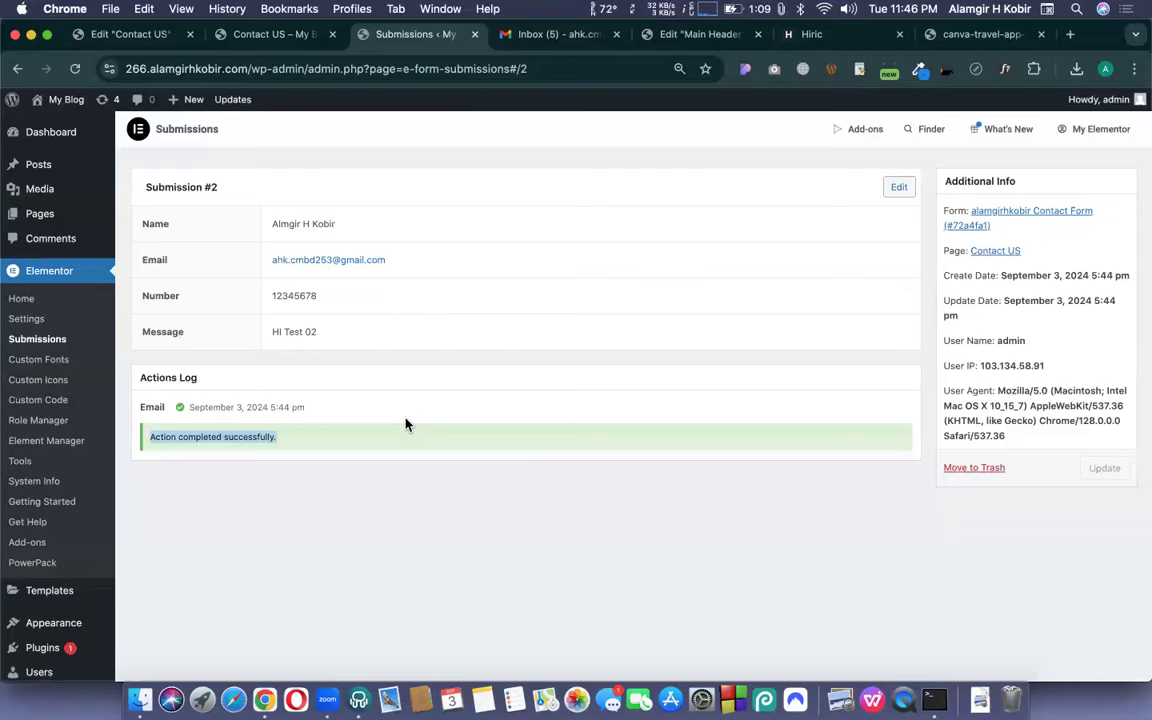
# - Refresh the Gmail inbox, then recheck Submission #2's 'Action completed successfully' log line
pyautogui.click(508, 34)
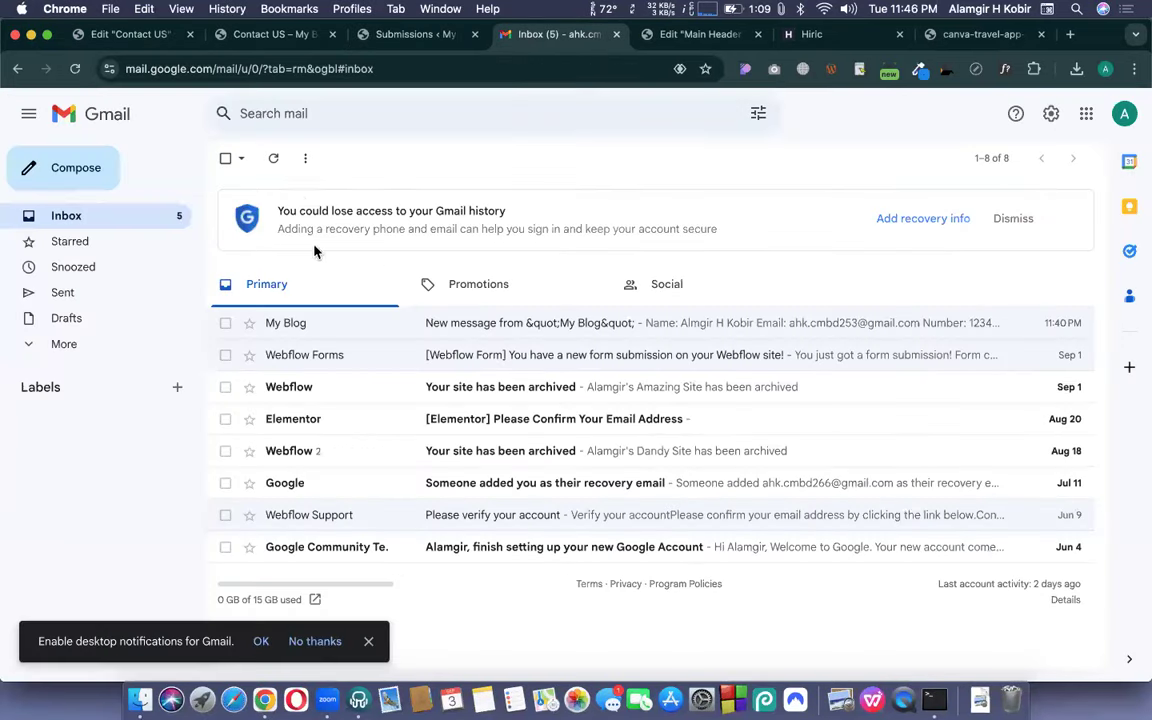
pyautogui.click(273, 158)
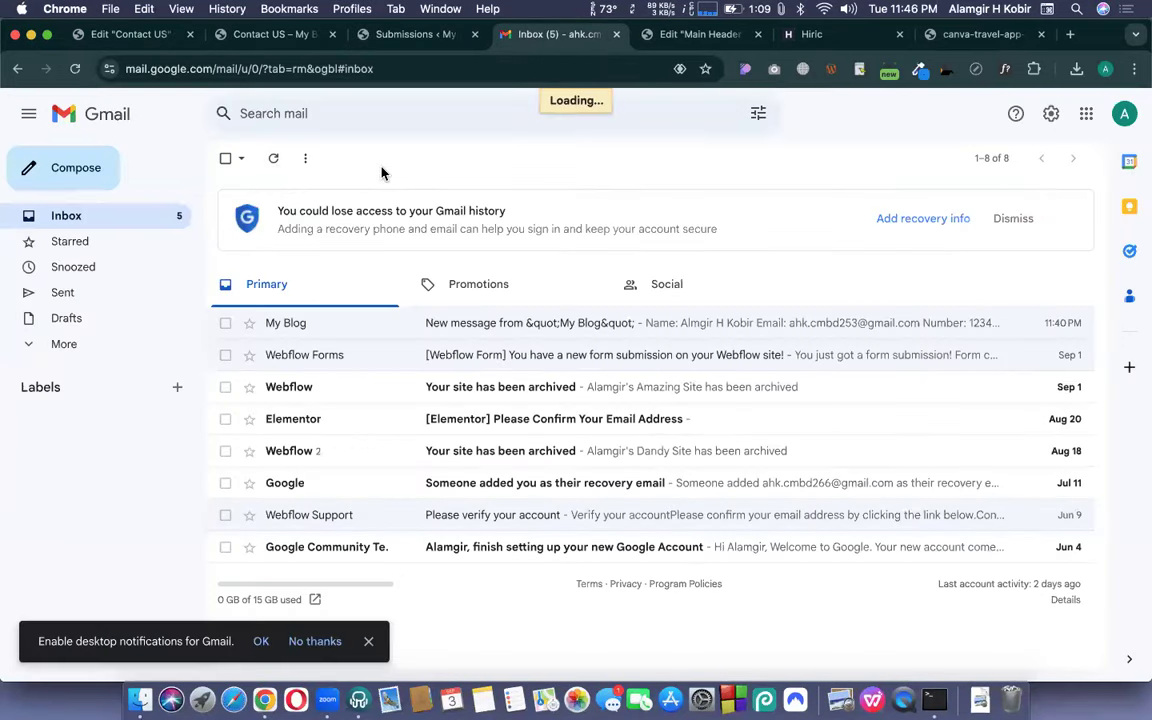
pyautogui.click(378, 38)
pyautogui.tripleClick(207, 436)
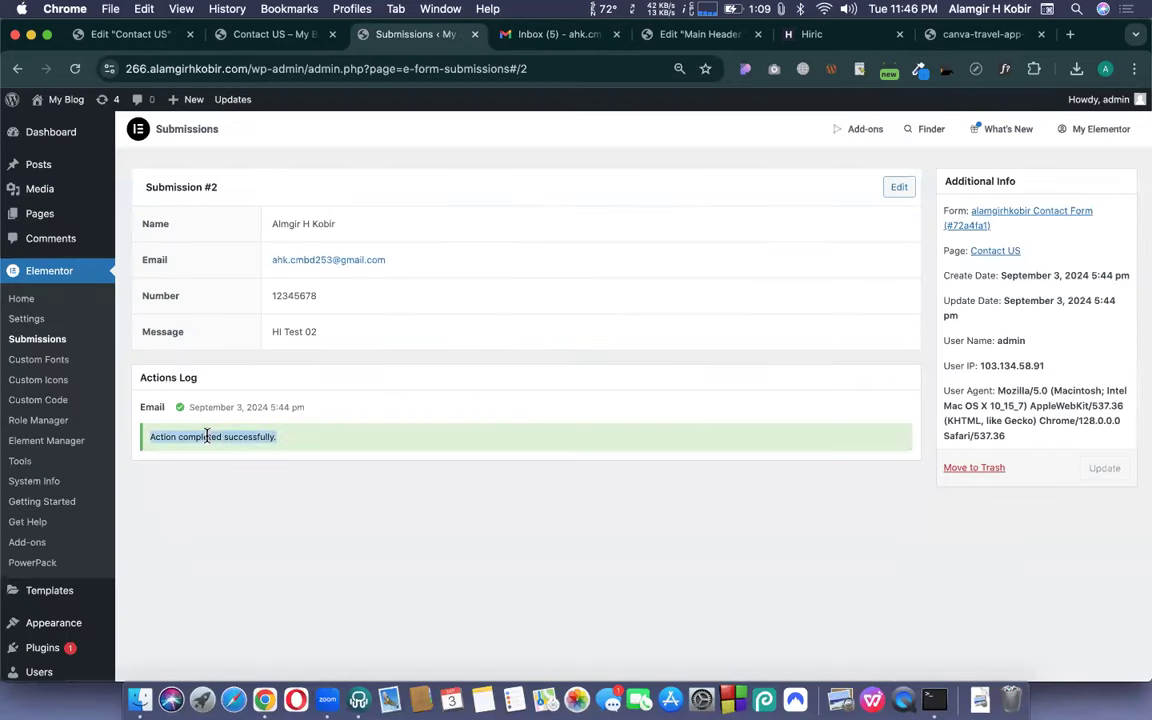
pyautogui.click(333, 440)
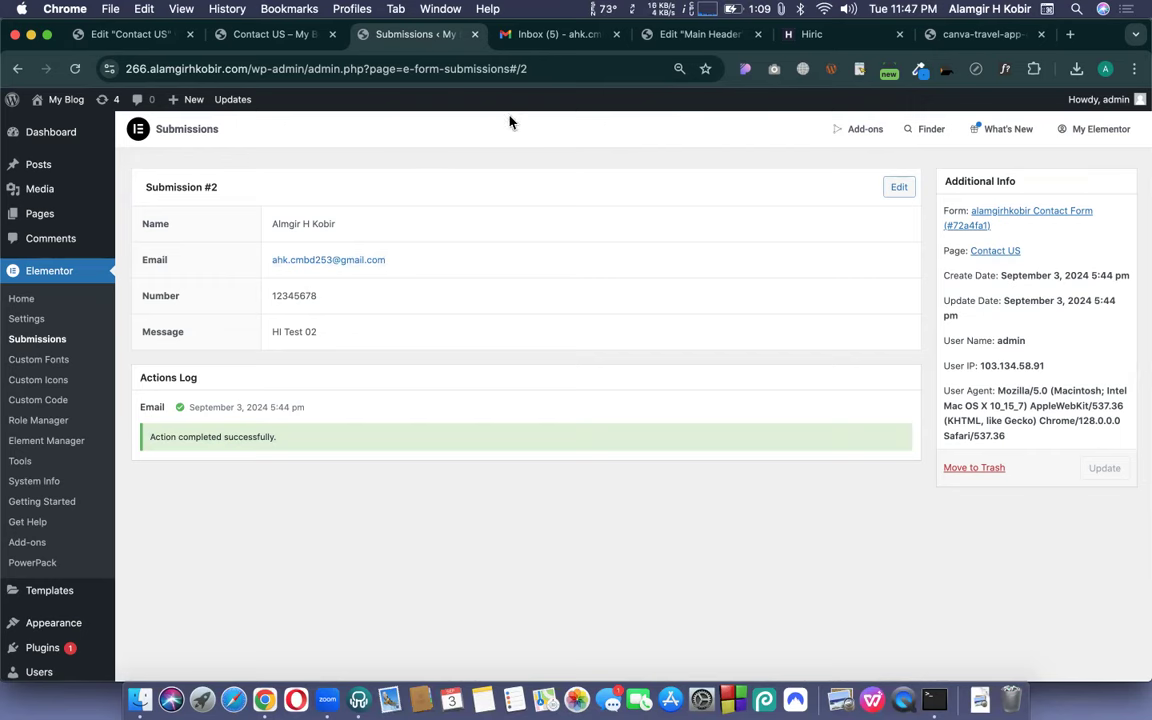
pyautogui.click(238, 32)
# - Open the My Blog notification email and review its Date through 'Powered by: Elementor' metadata lines
pyautogui.click(555, 34)
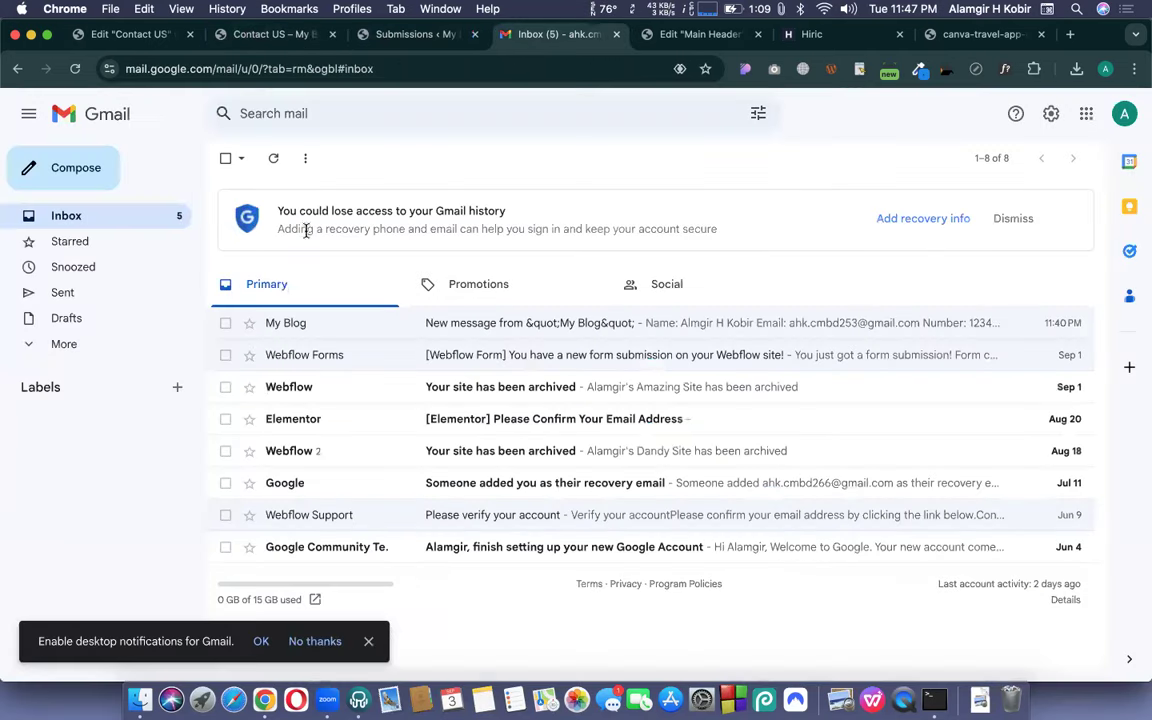
pyautogui.click(296, 323)
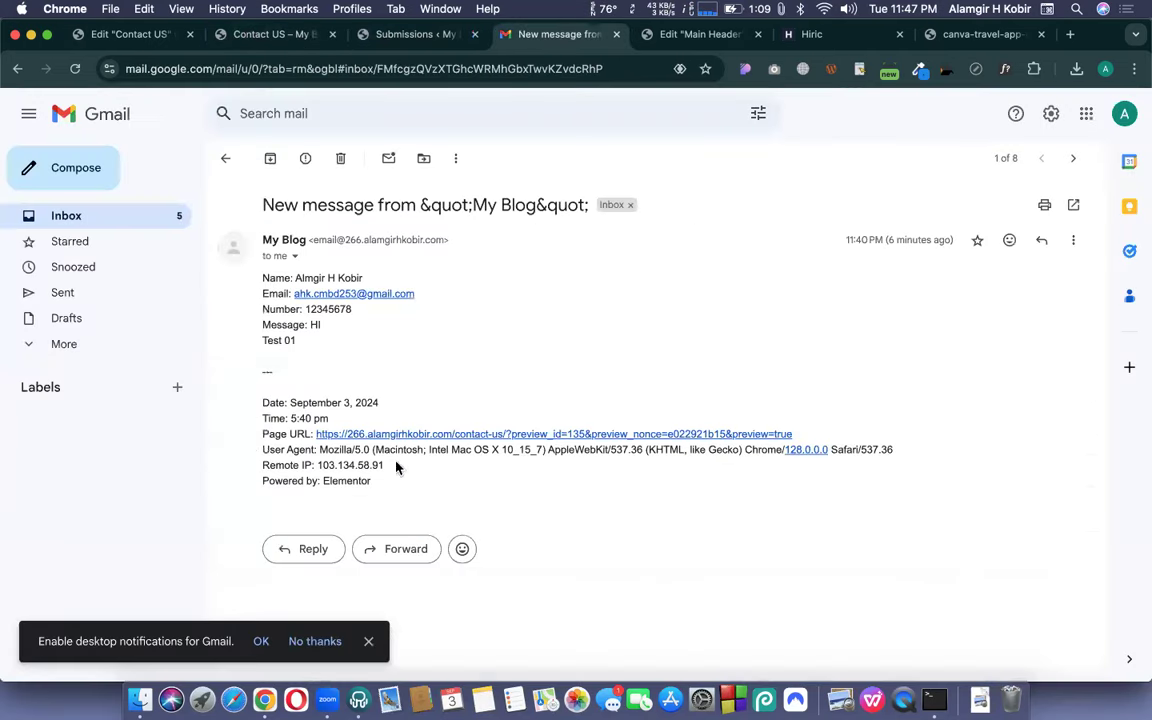
pyautogui.moveTo(380, 498); pyautogui.dragTo(255, 398)
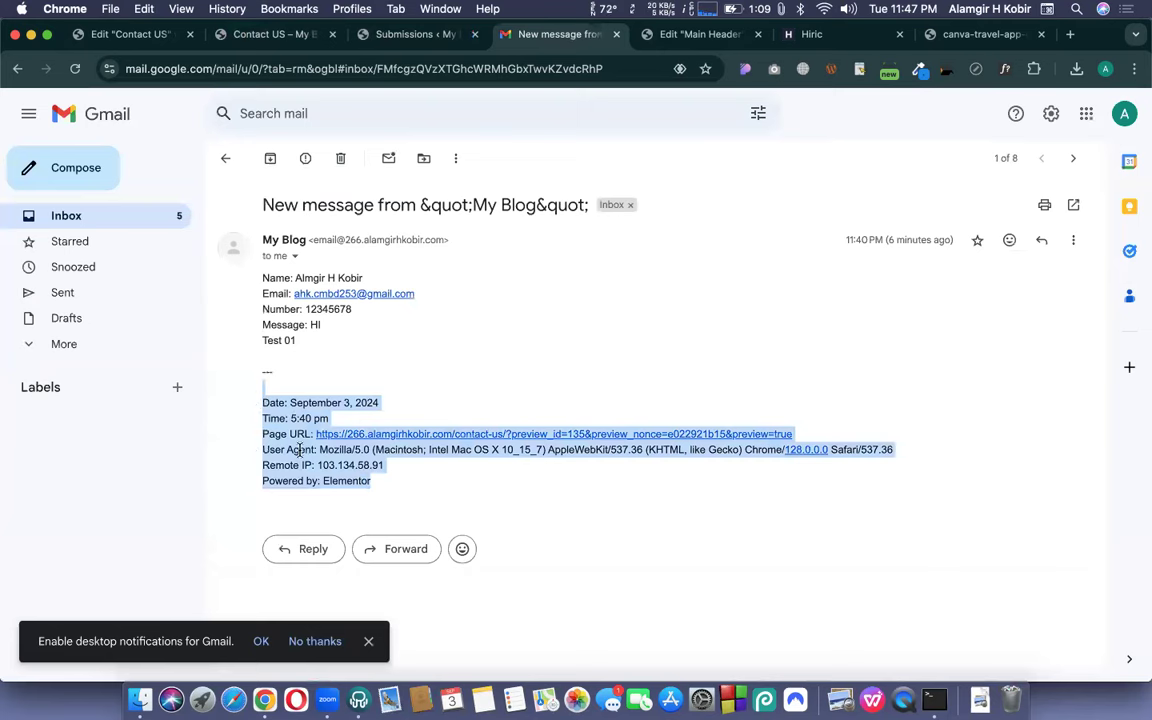
pyautogui.tripleClick(305, 452)
pyautogui.click(281, 466)
pyautogui.tripleClick(284, 467)
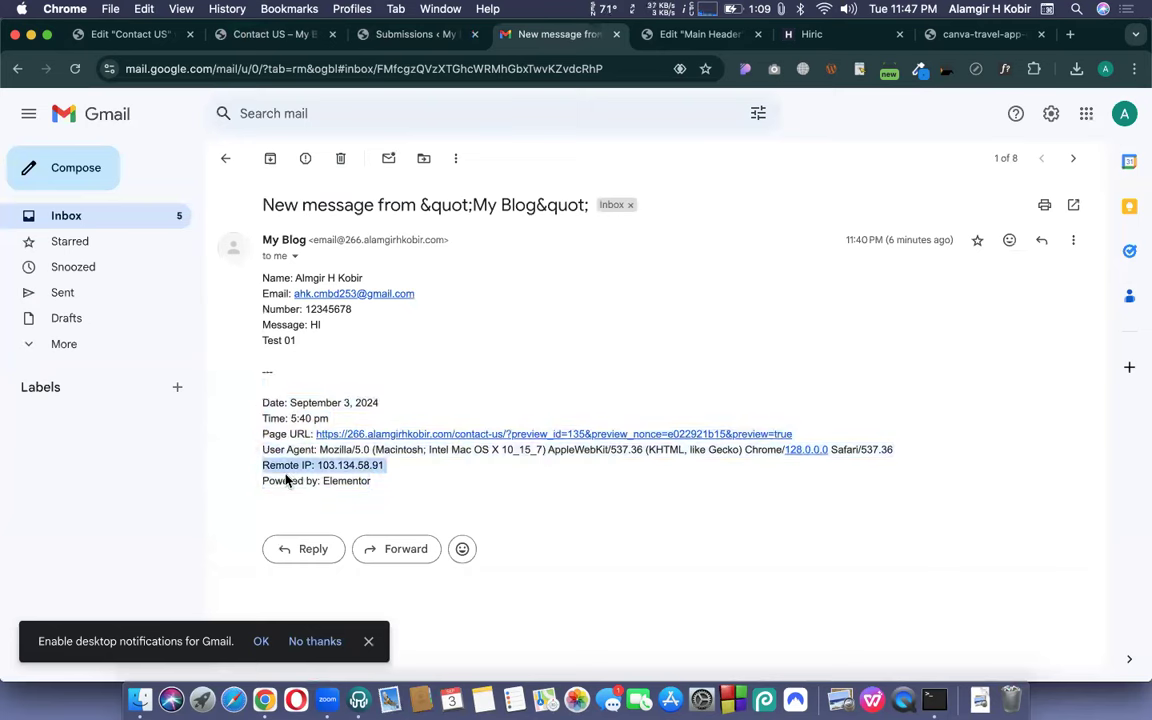
pyautogui.tripleClick(268, 481)
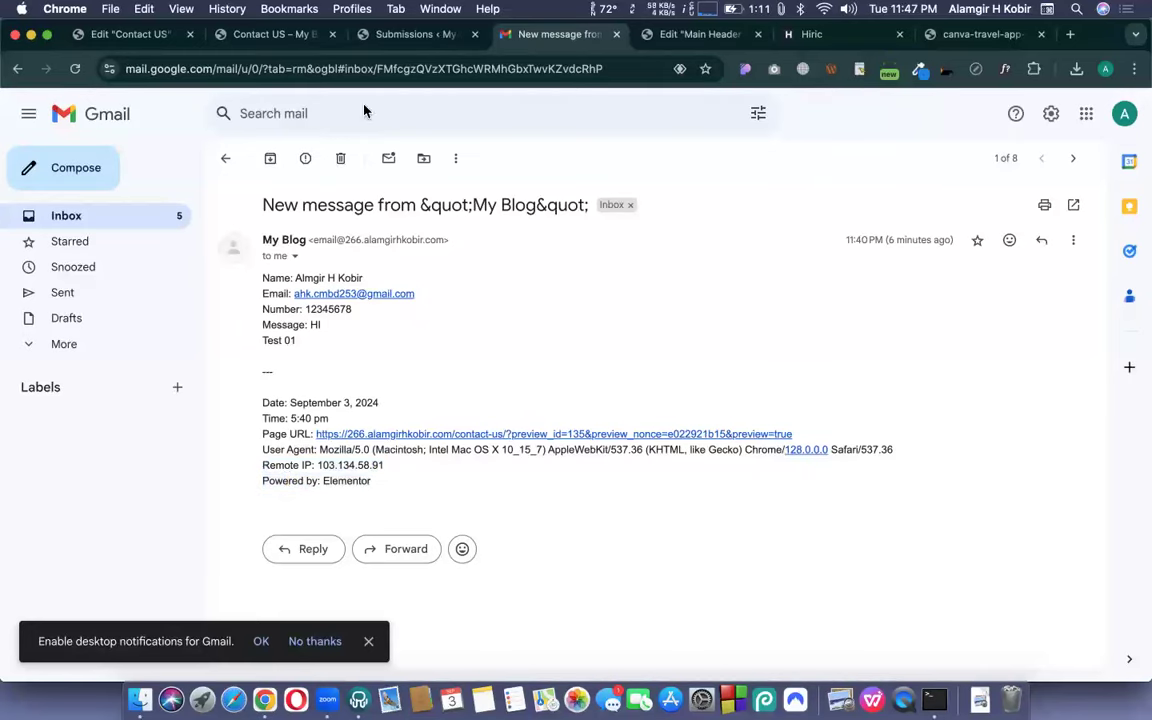
pyautogui.click(134, 35)
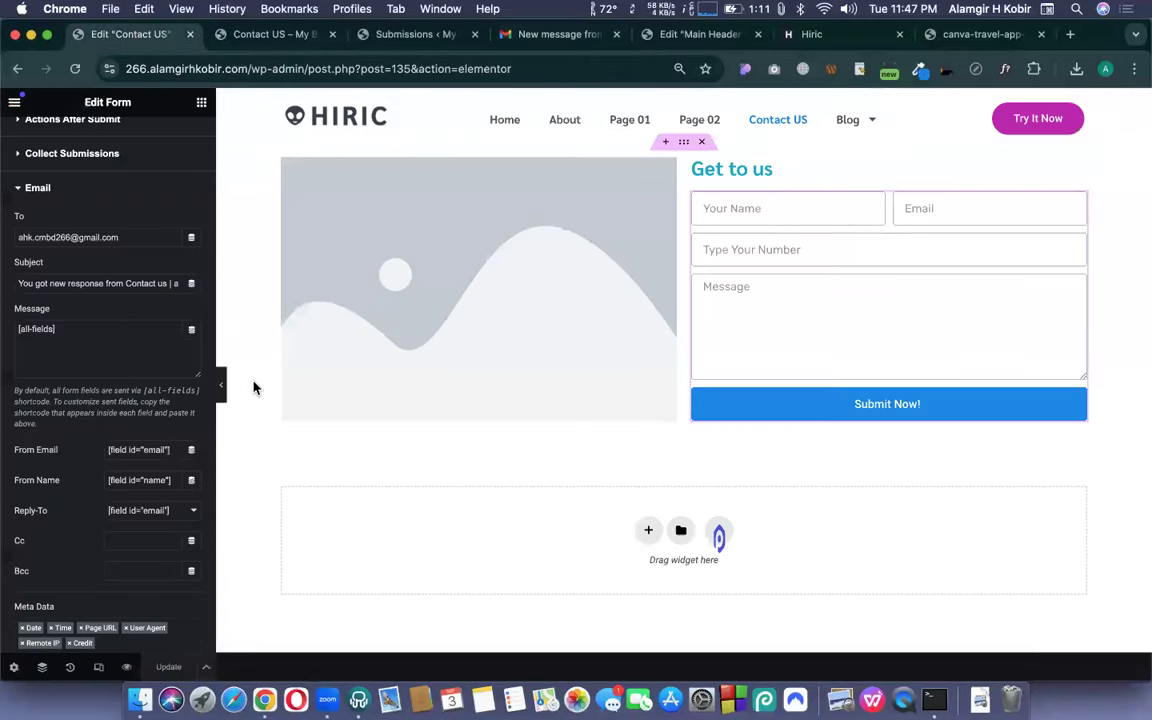
pyautogui.scroll(-2, 252, 386)
# - Remove Page URL, User Agent, Remote IP and Credit from the email Meta Data and update
pyautogui.scroll(-3, 47, 365)
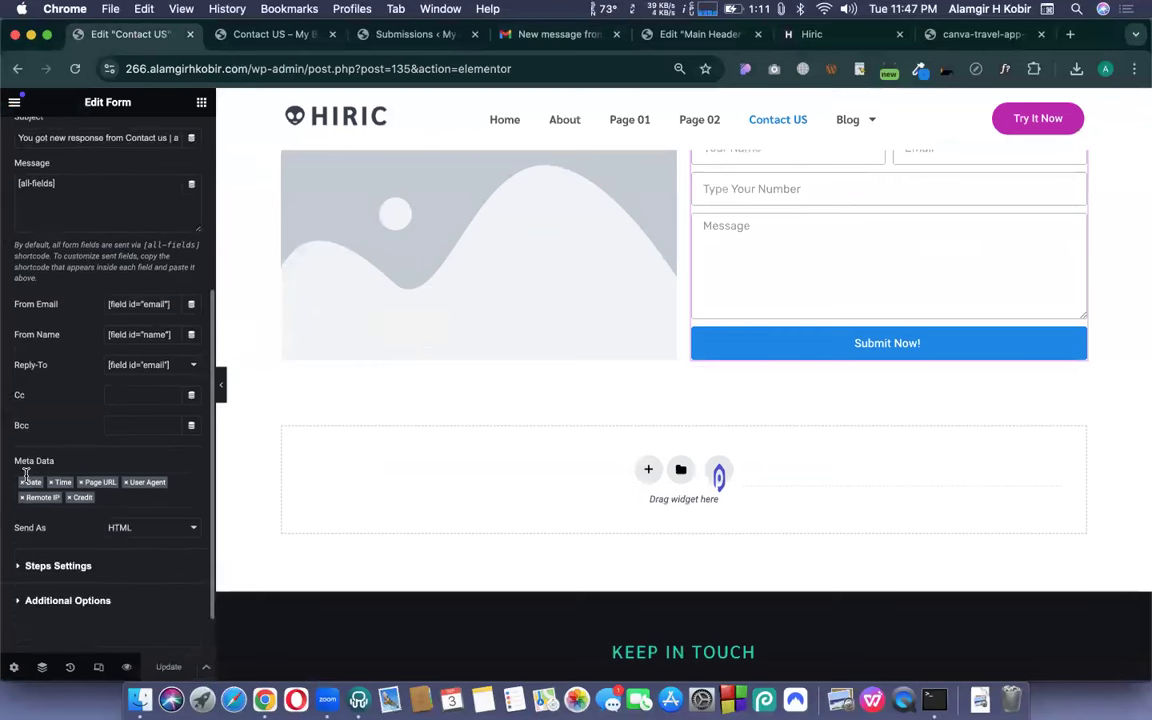
pyautogui.moveTo(15, 464); pyautogui.dragTo(62, 468)
pyautogui.click(81, 483)
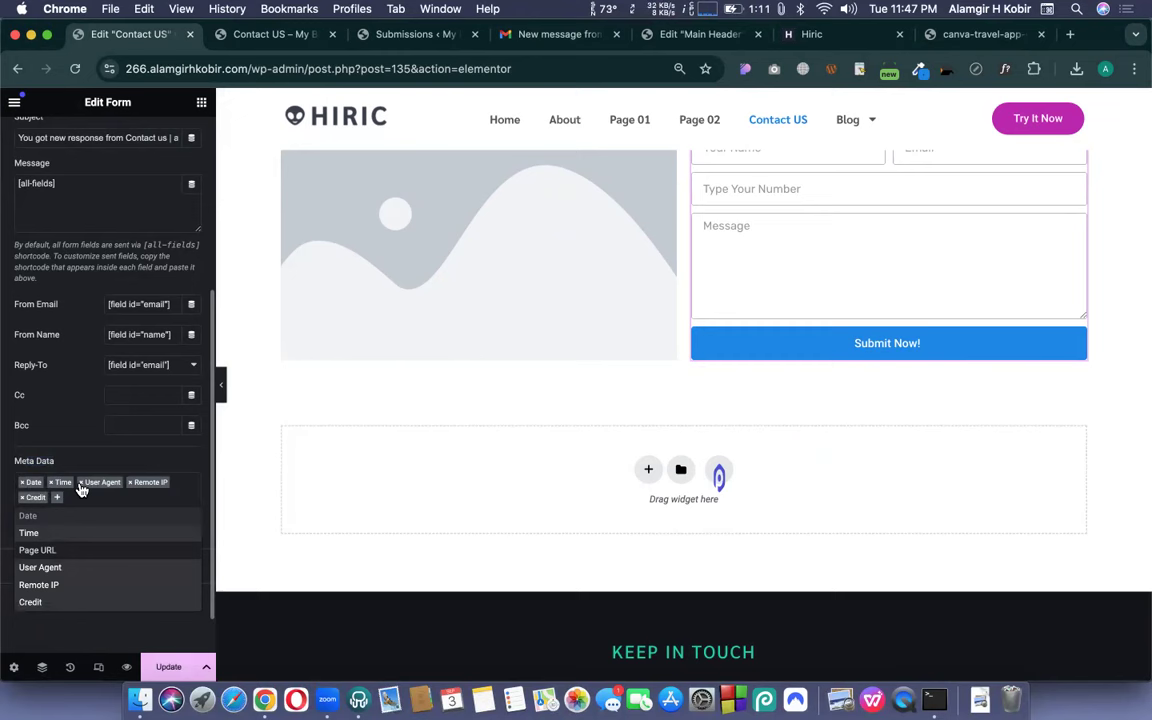
pyautogui.click(82, 483)
pyautogui.click(82, 483)
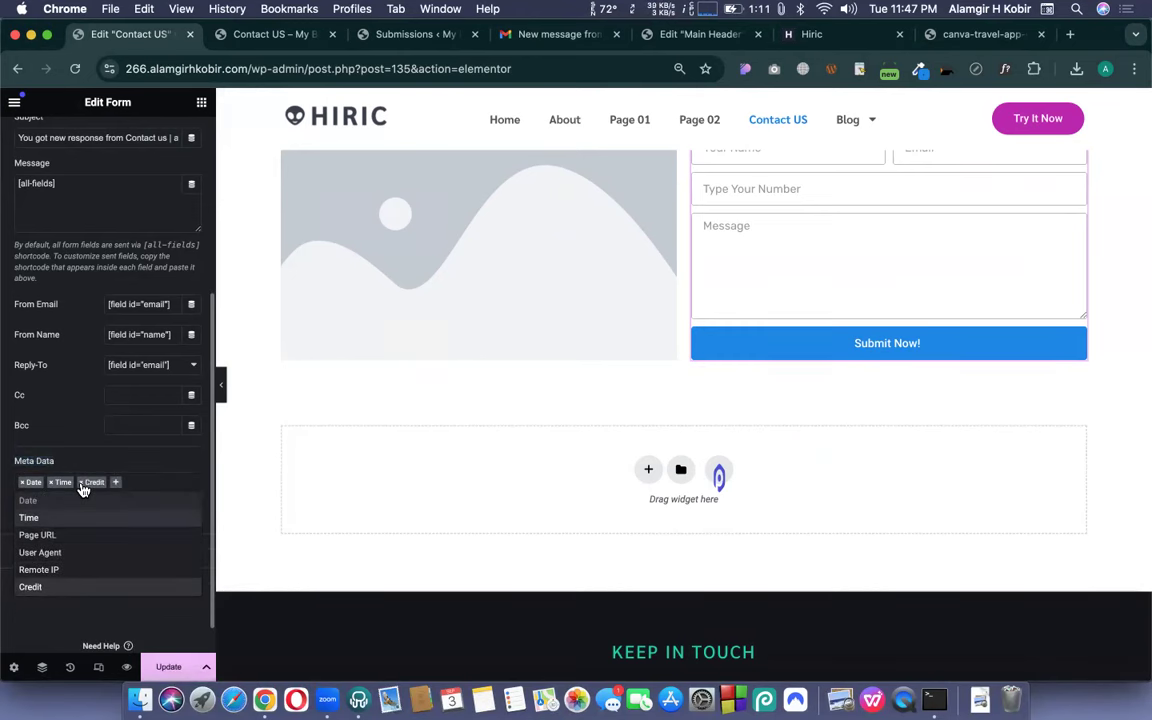
pyautogui.click(82, 483)
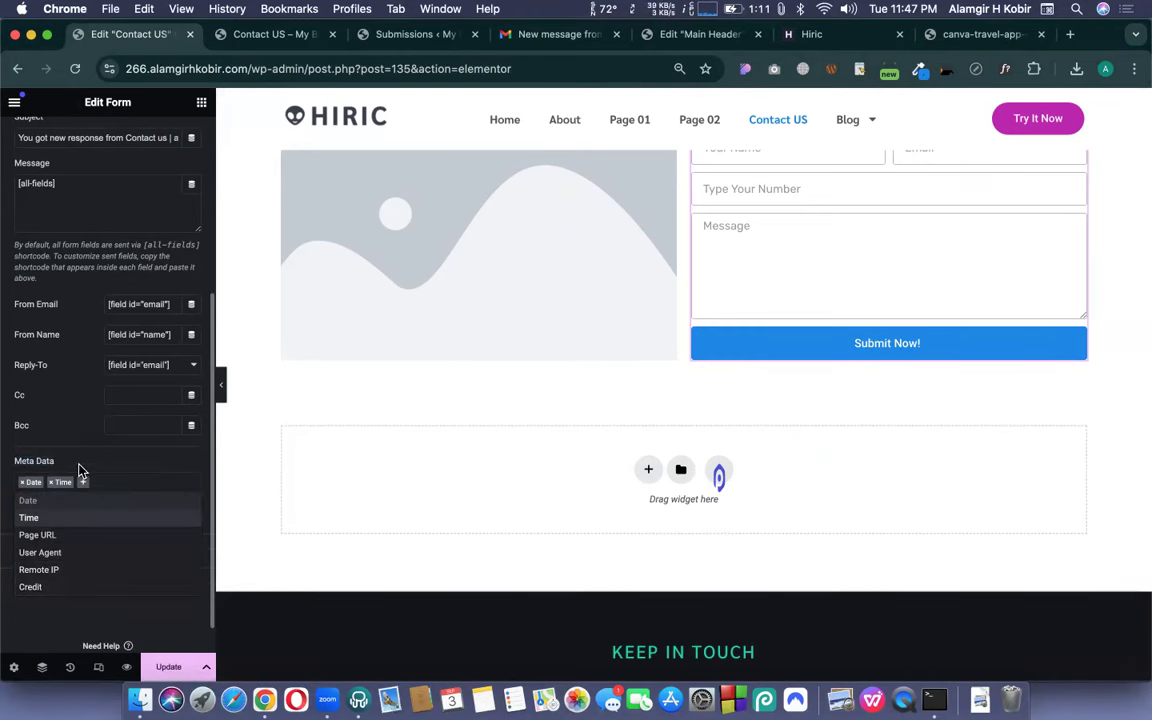
pyautogui.click(85, 467)
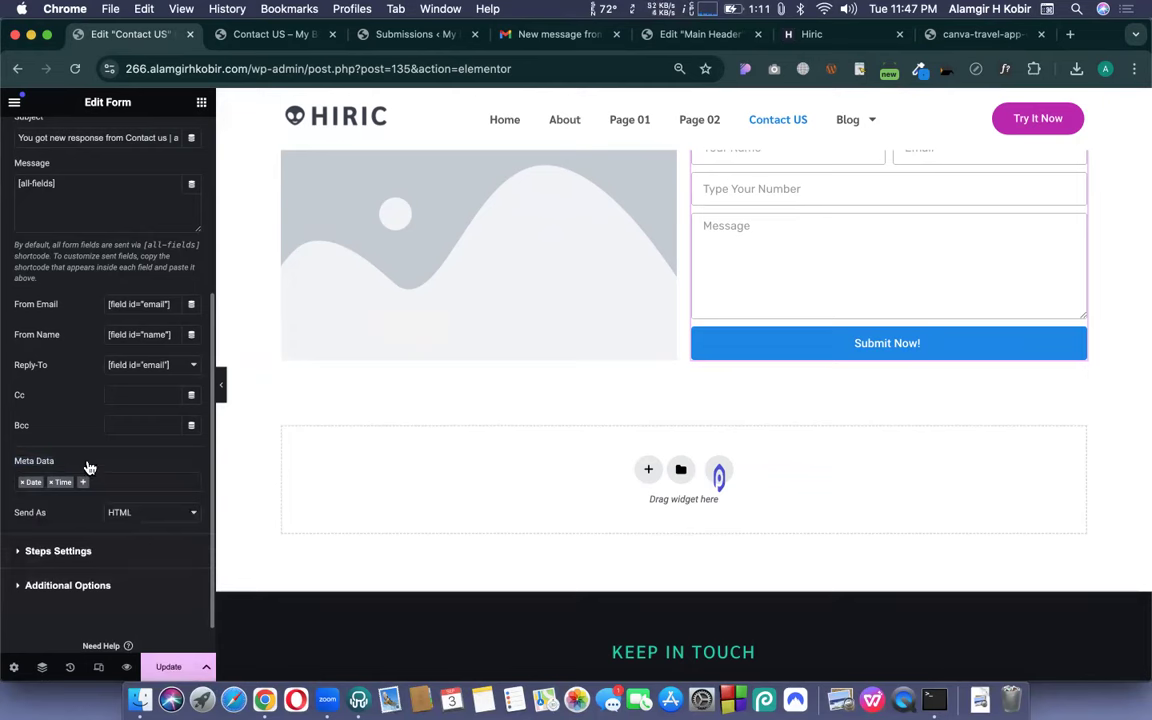
pyautogui.scroll(-1, 110, 540)
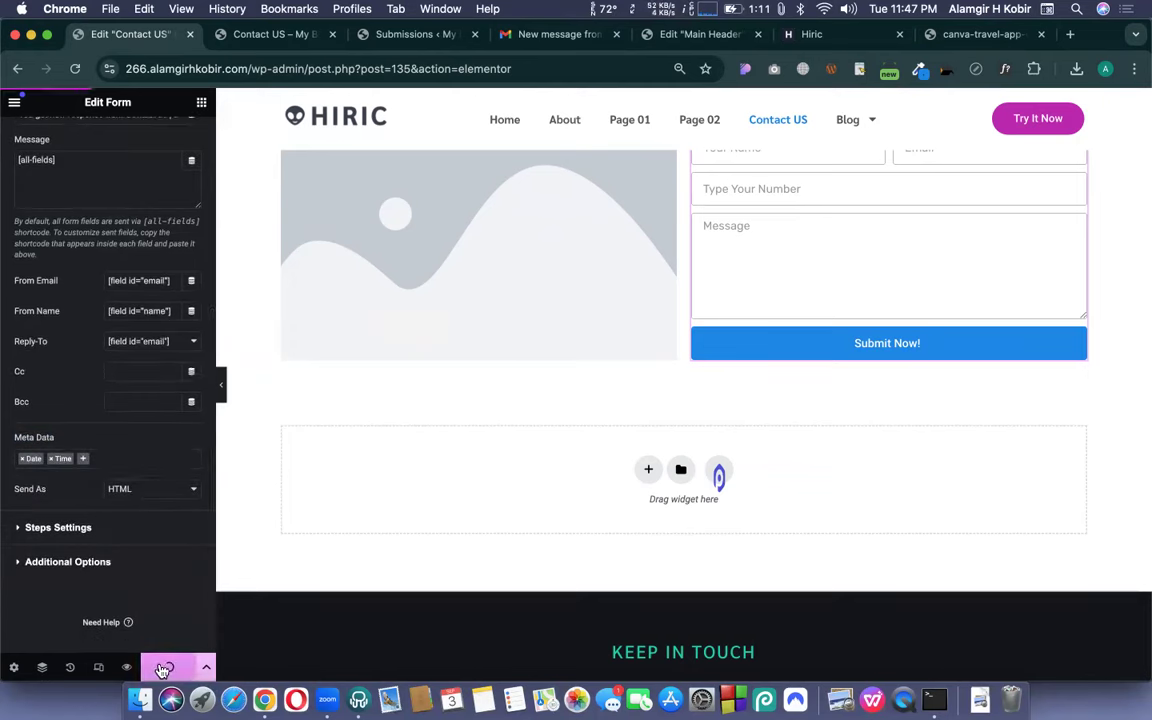
pyautogui.click(165, 664)
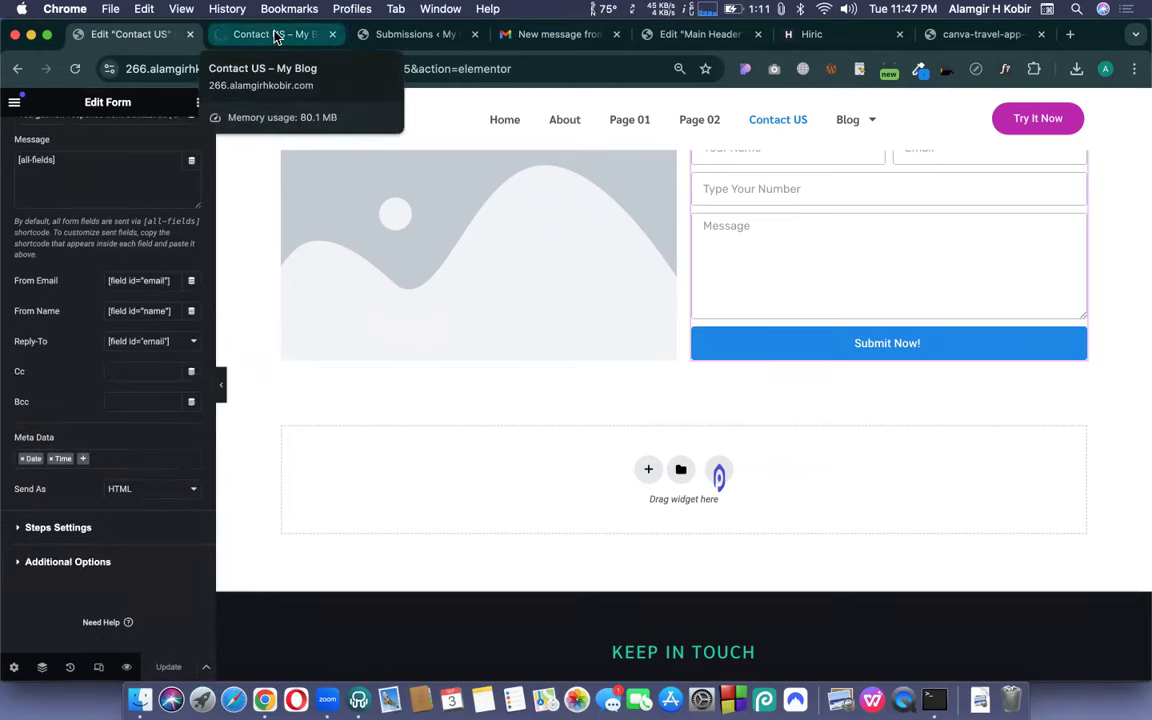
# - Reopen the My Blog email in Gmail and review its Date, Time and remaining meta lines
pyautogui.click(277, 37)
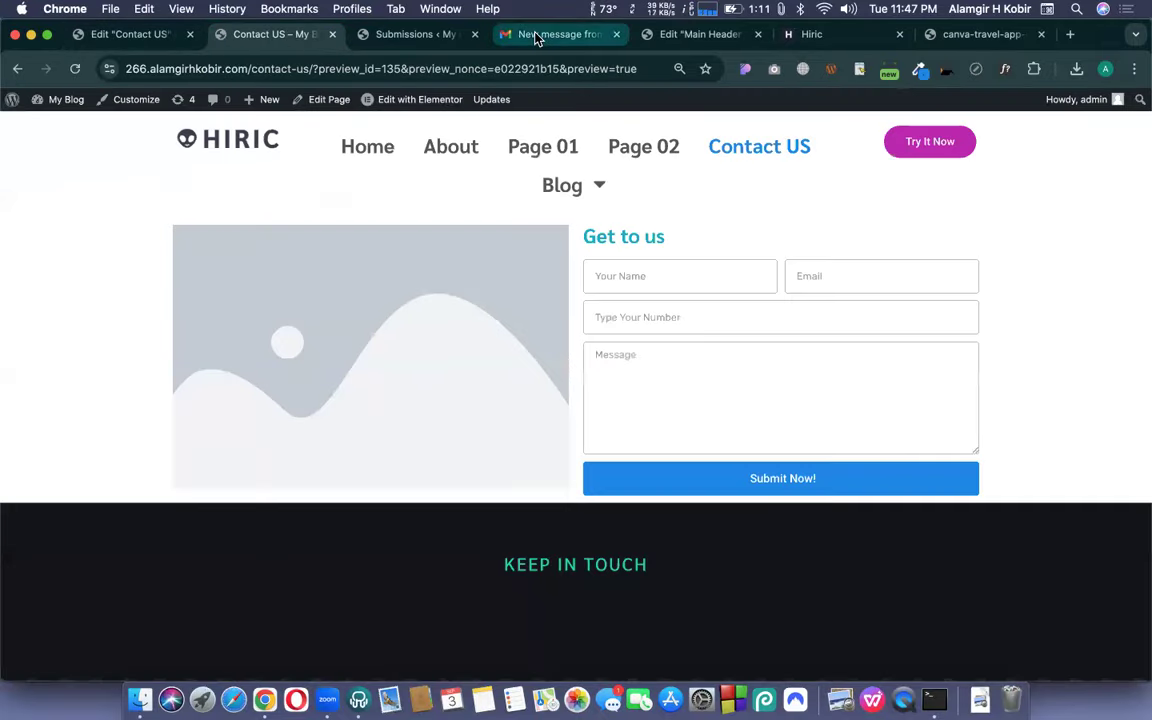
pyautogui.click(537, 37)
pyautogui.click(227, 157)
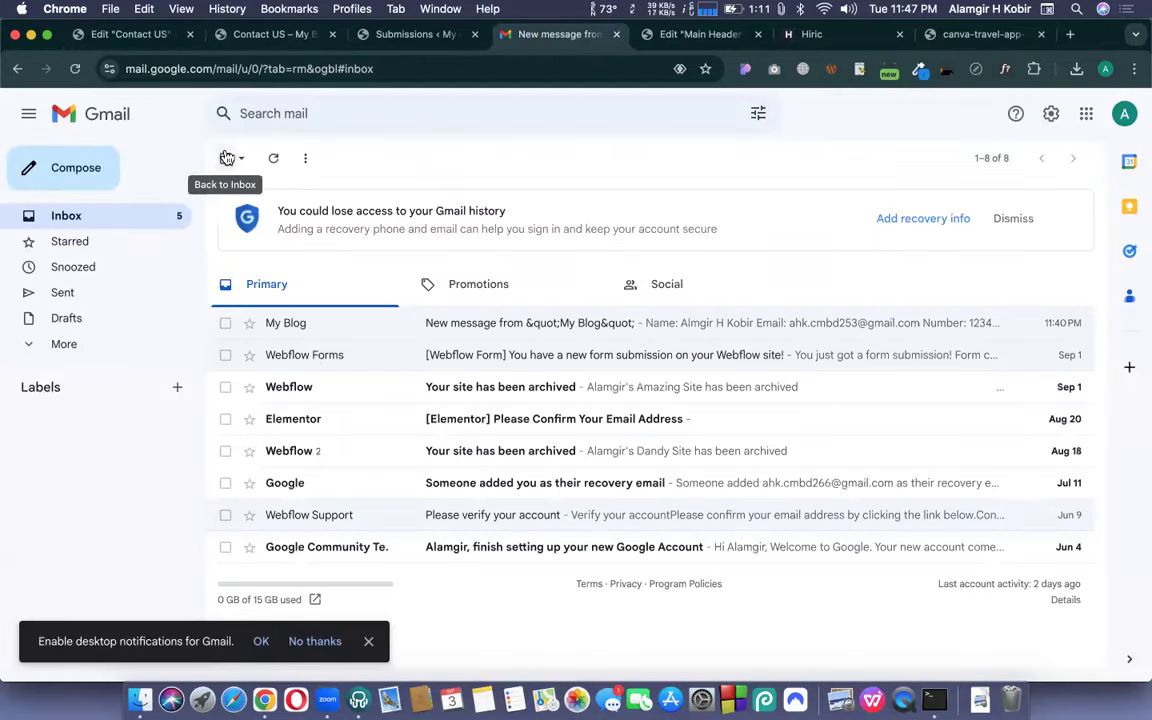
pyautogui.click(316, 321)
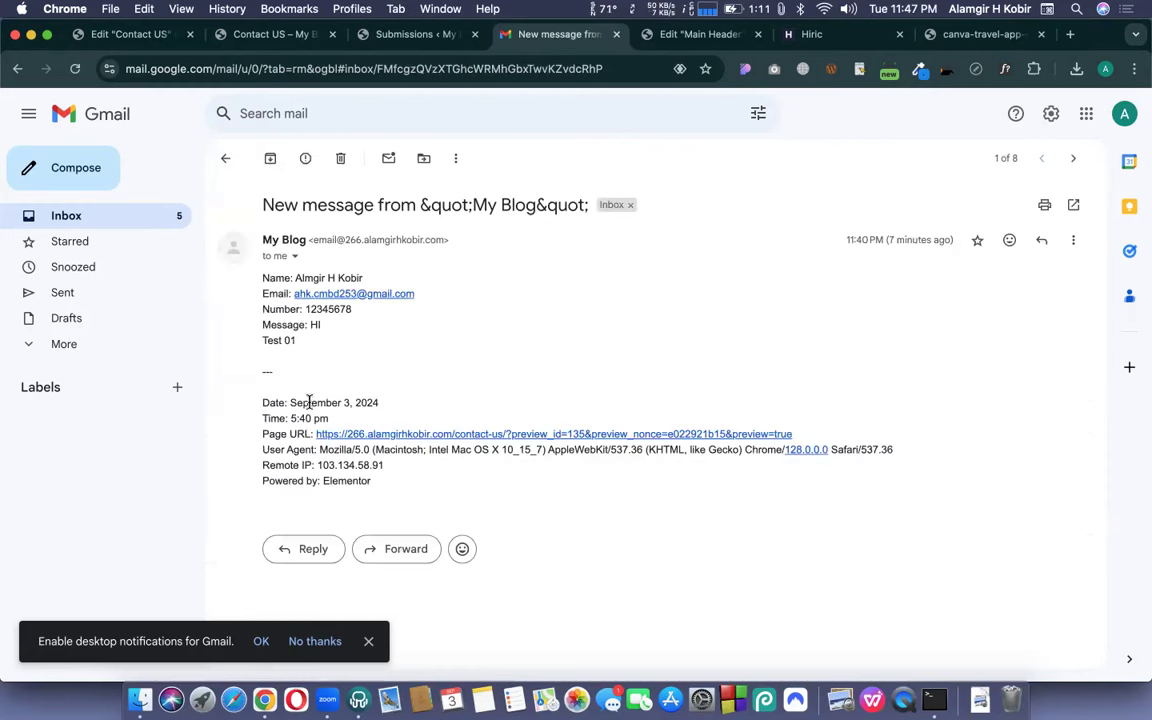
pyautogui.moveTo(262, 403); pyautogui.dragTo(341, 419)
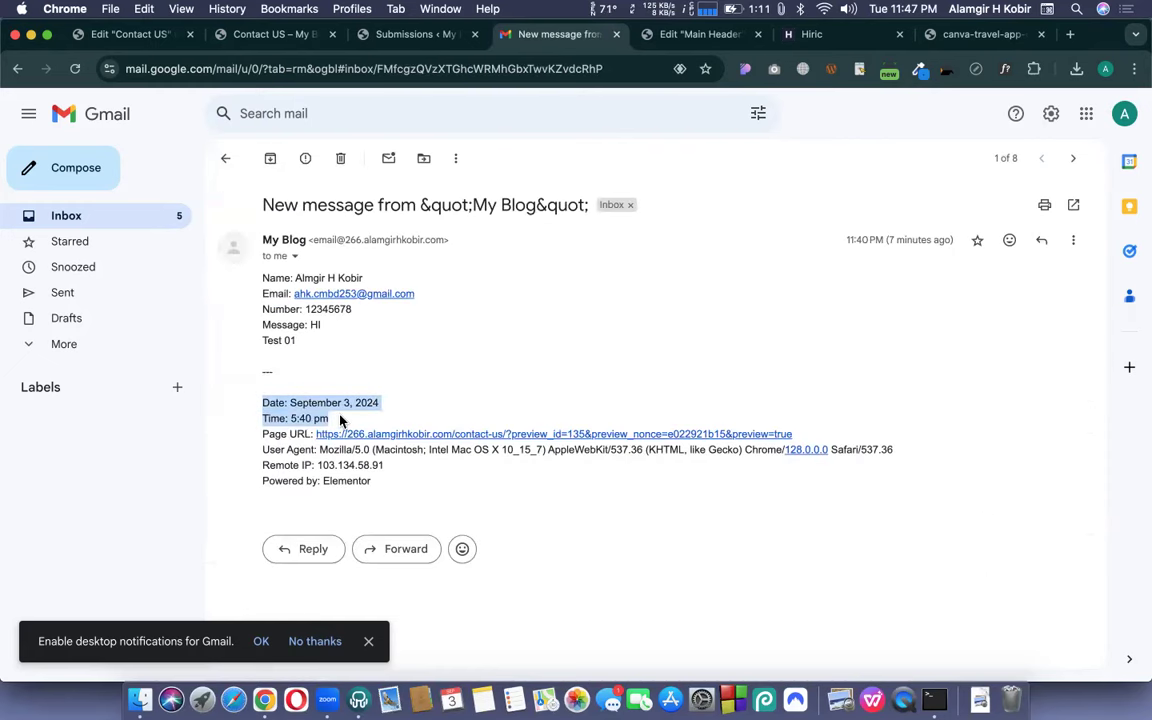
pyautogui.moveTo(262, 440); pyautogui.dragTo(373, 487)
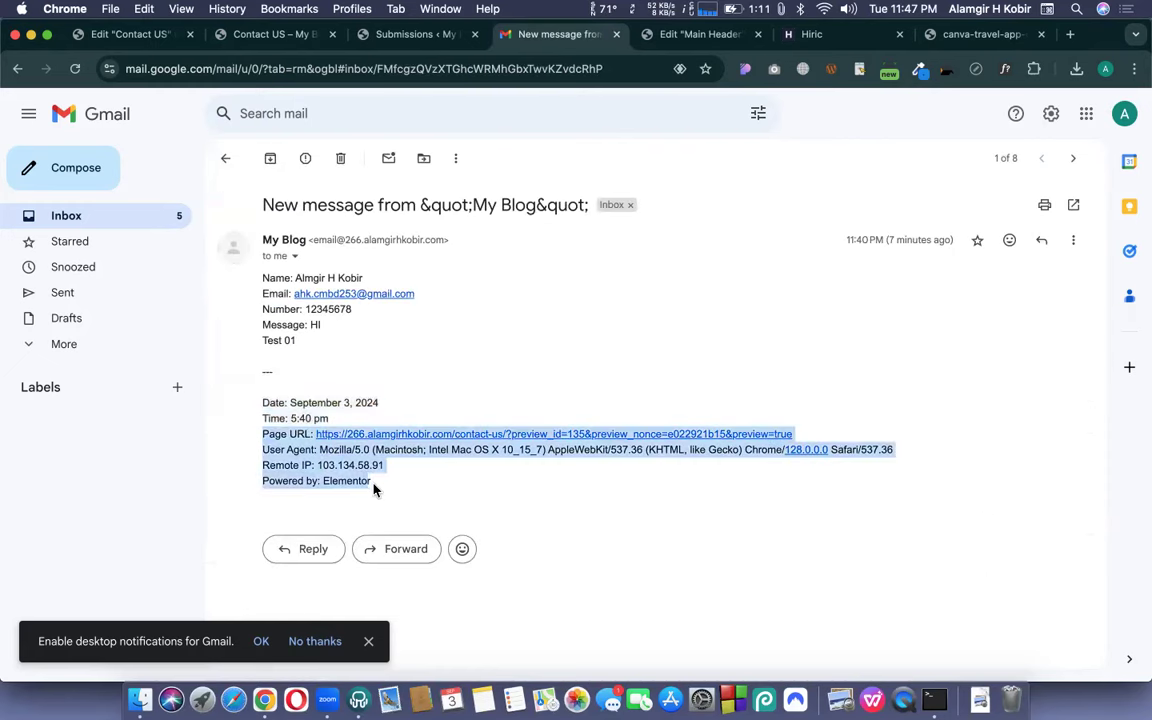
pyautogui.click(405, 487)
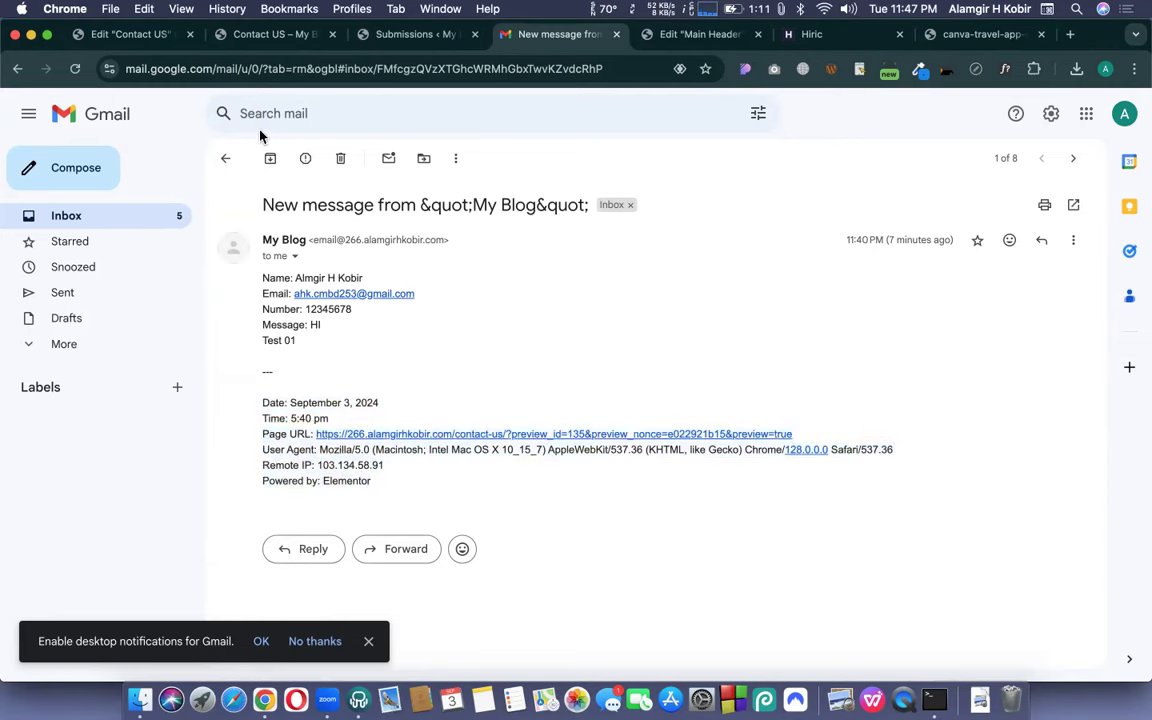
pyautogui.click(225, 158)
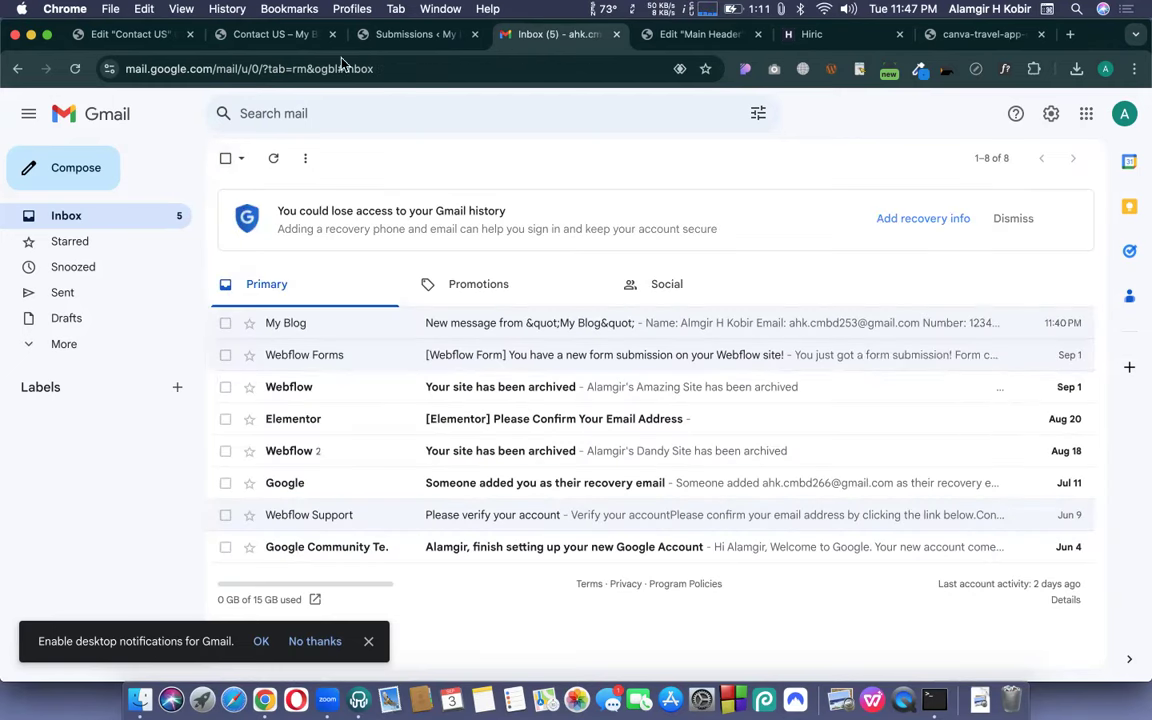
# - Add Page URL back to the email Meta Data alongside Date and Time, and update the page
pyautogui.click(135, 38)
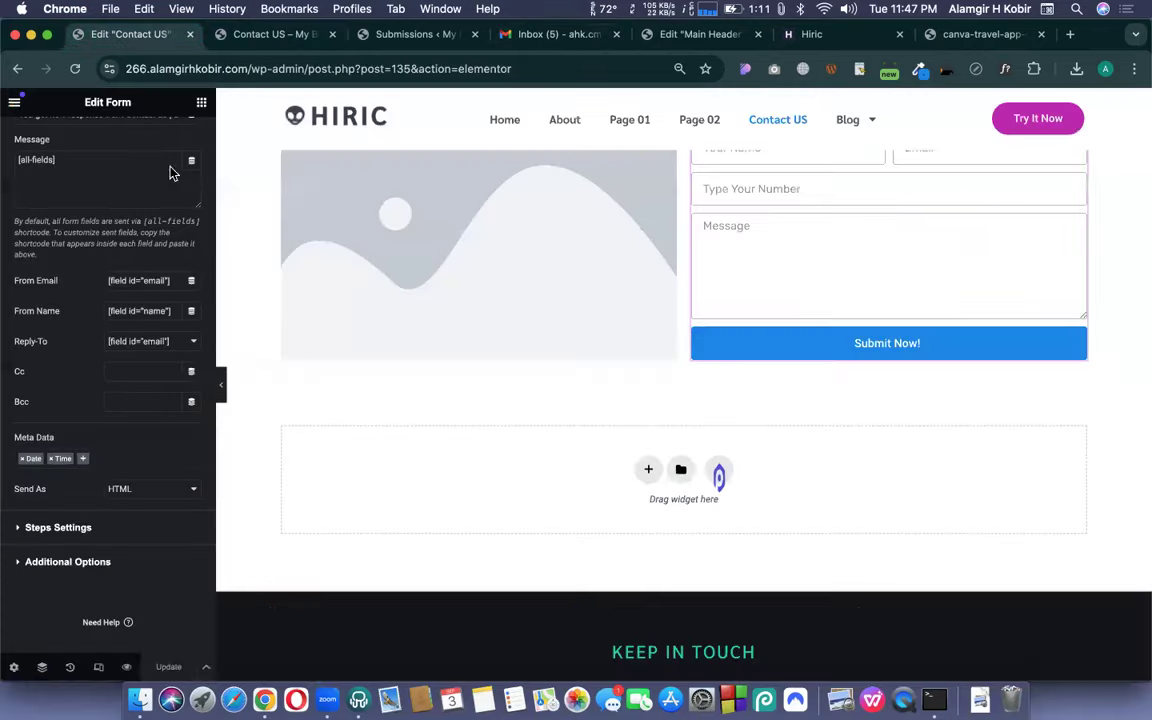
pyautogui.click(83, 463)
pyautogui.click(47, 511)
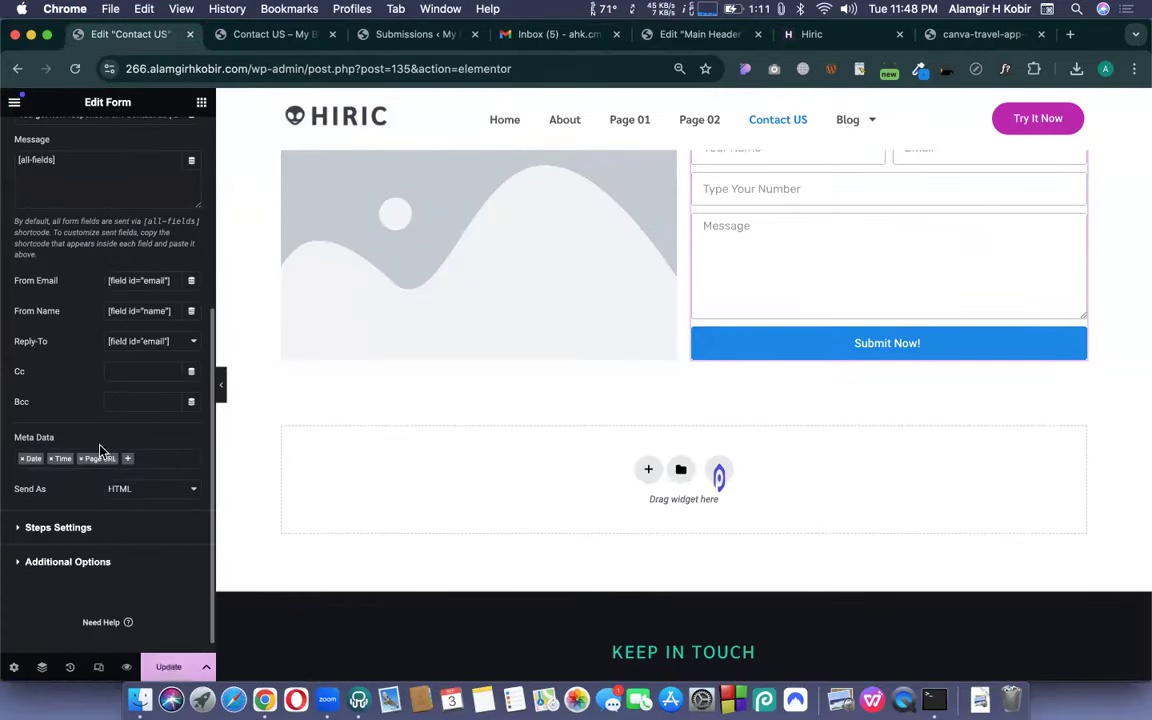
pyautogui.click(162, 665)
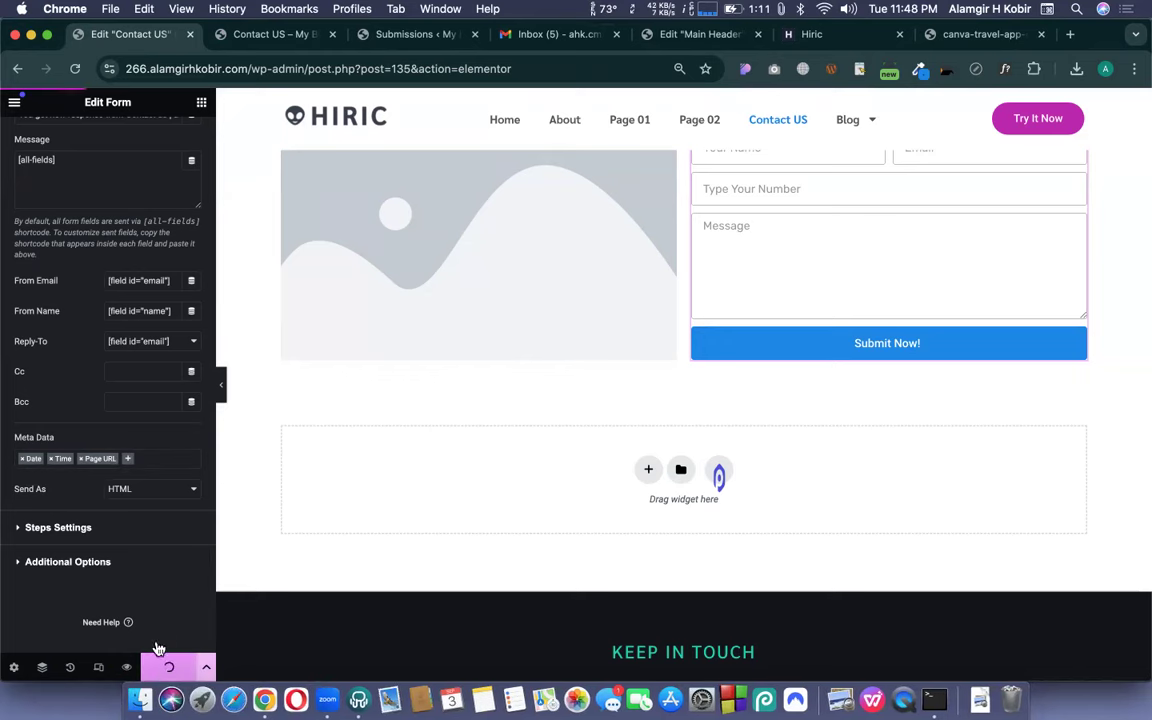
pyautogui.click(279, 34)
# - Submit the Contact US form with the saved name, an edited e-mail, number 12345 and 'Hi Test 03'
pyautogui.click(634, 279)
pyautogui.click(676, 323)
pyautogui.click(805, 278)
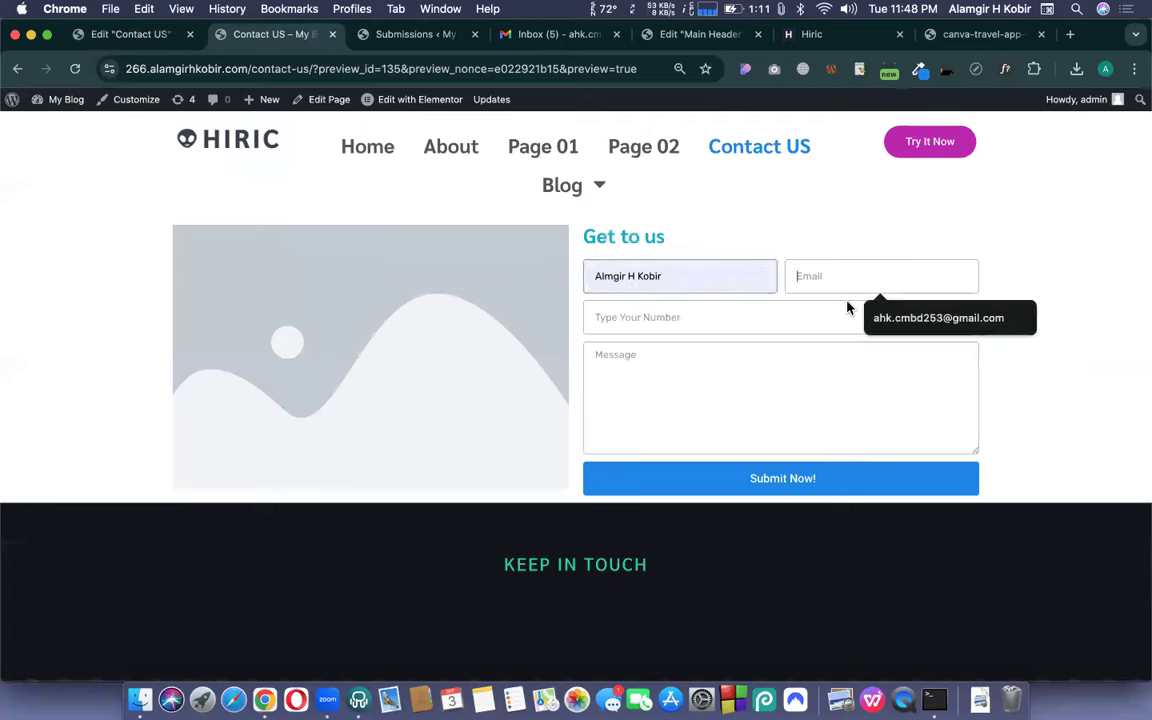
pyautogui.click(882, 320)
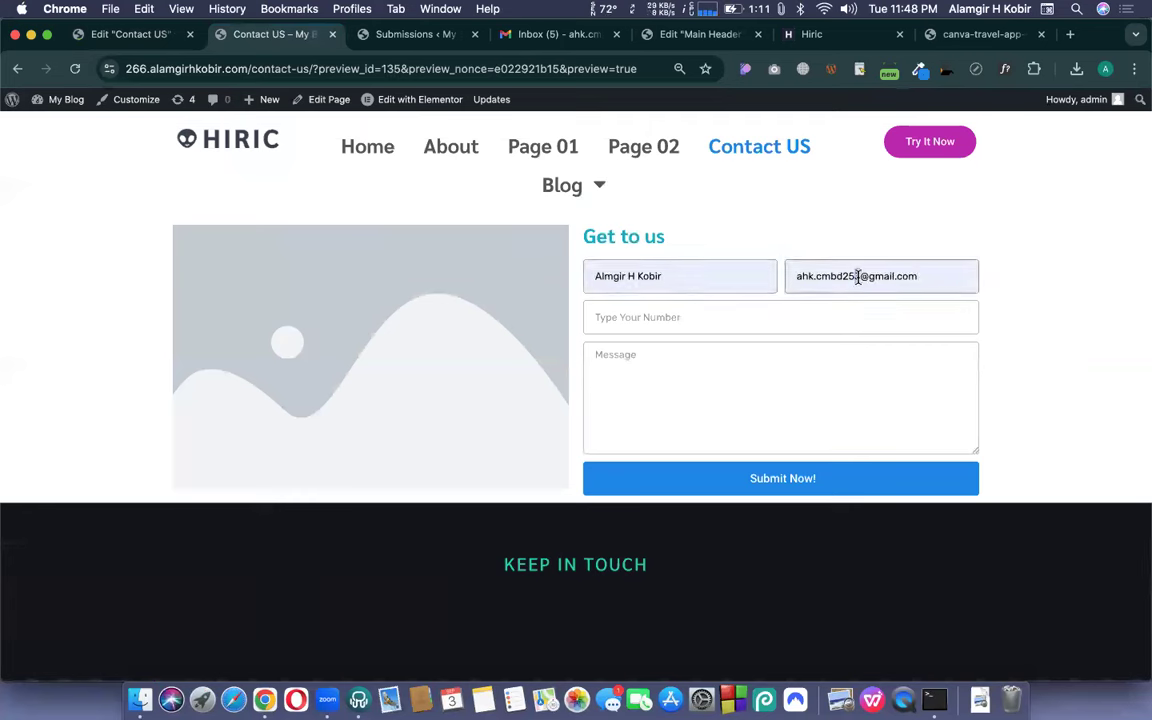
pyautogui.press('BackSpace')
pyautogui.write('4')
pyautogui.click(779, 319)
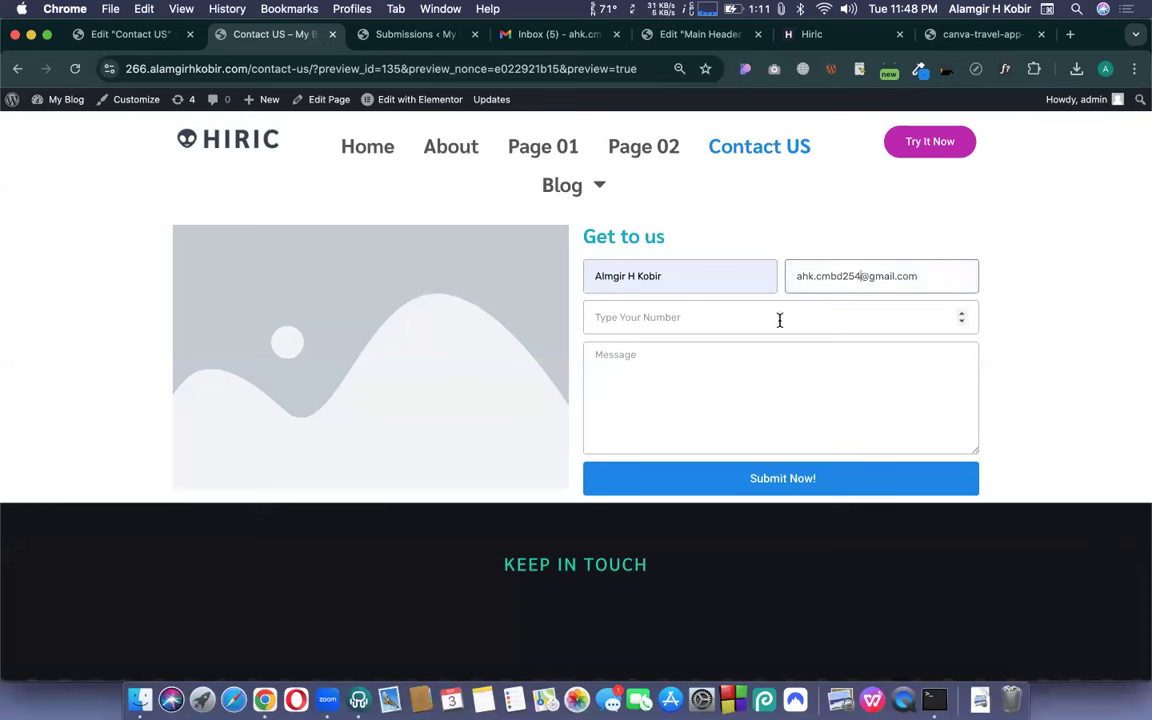
pyautogui.write('1')
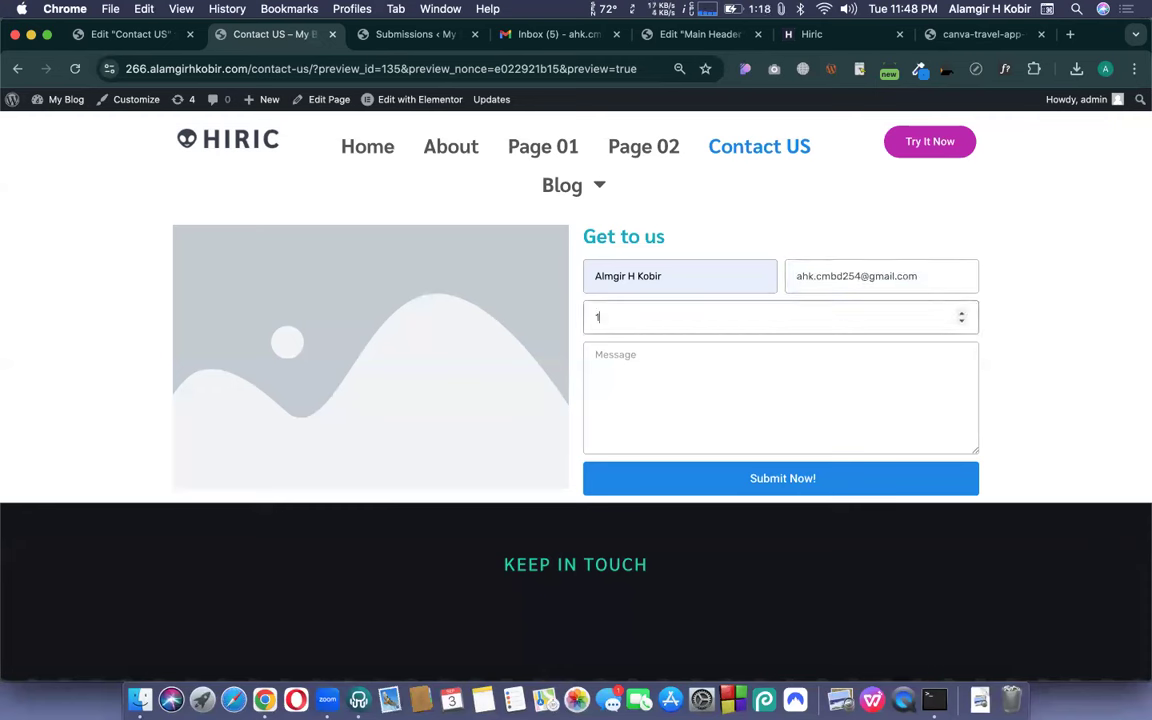
pyautogui.click(768, 383)
pyautogui.write('Hi')
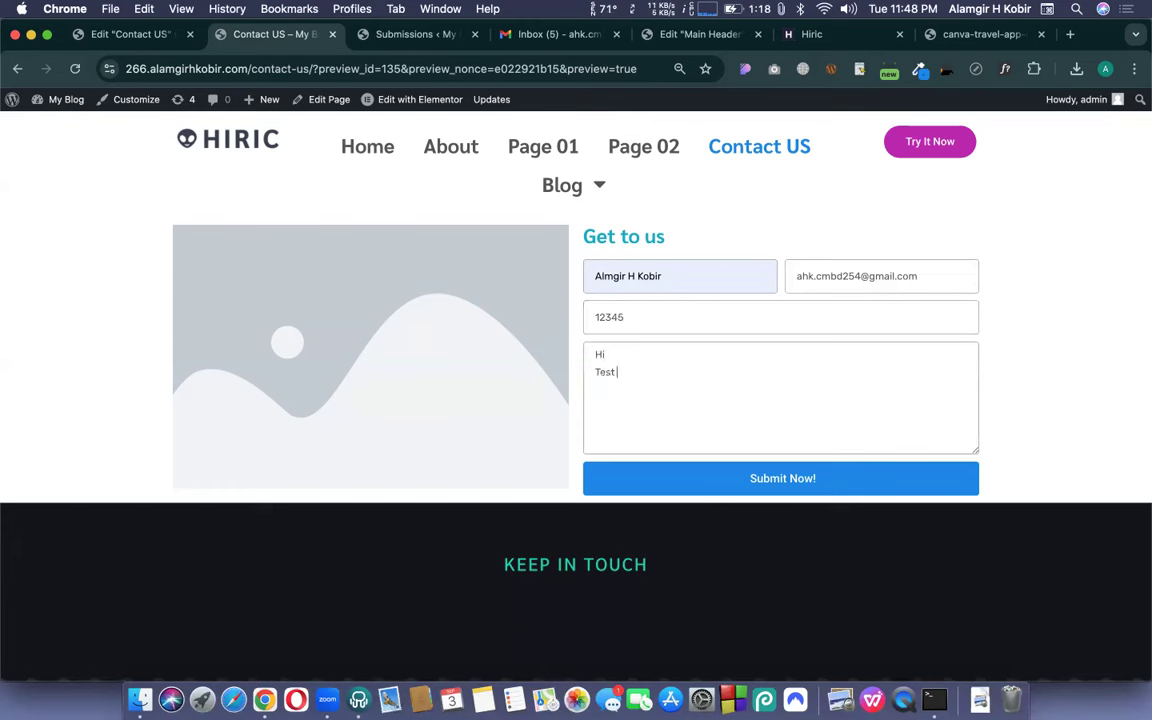
pyautogui.click(797, 483)
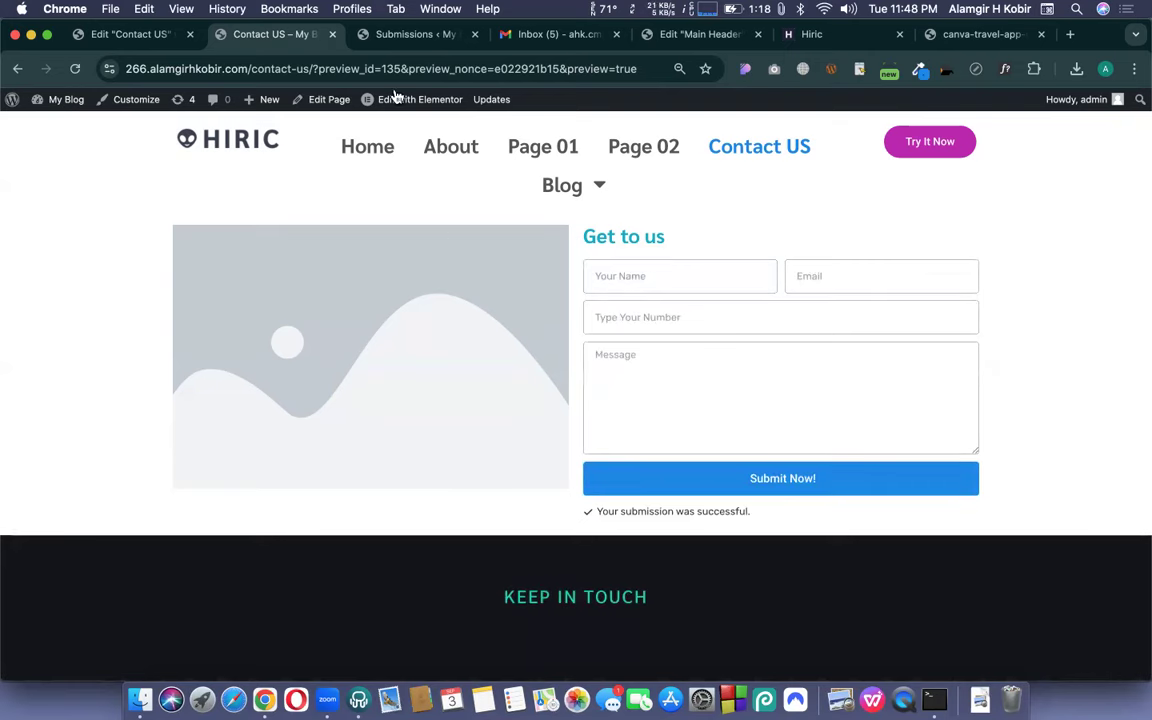
pyautogui.click(385, 36)
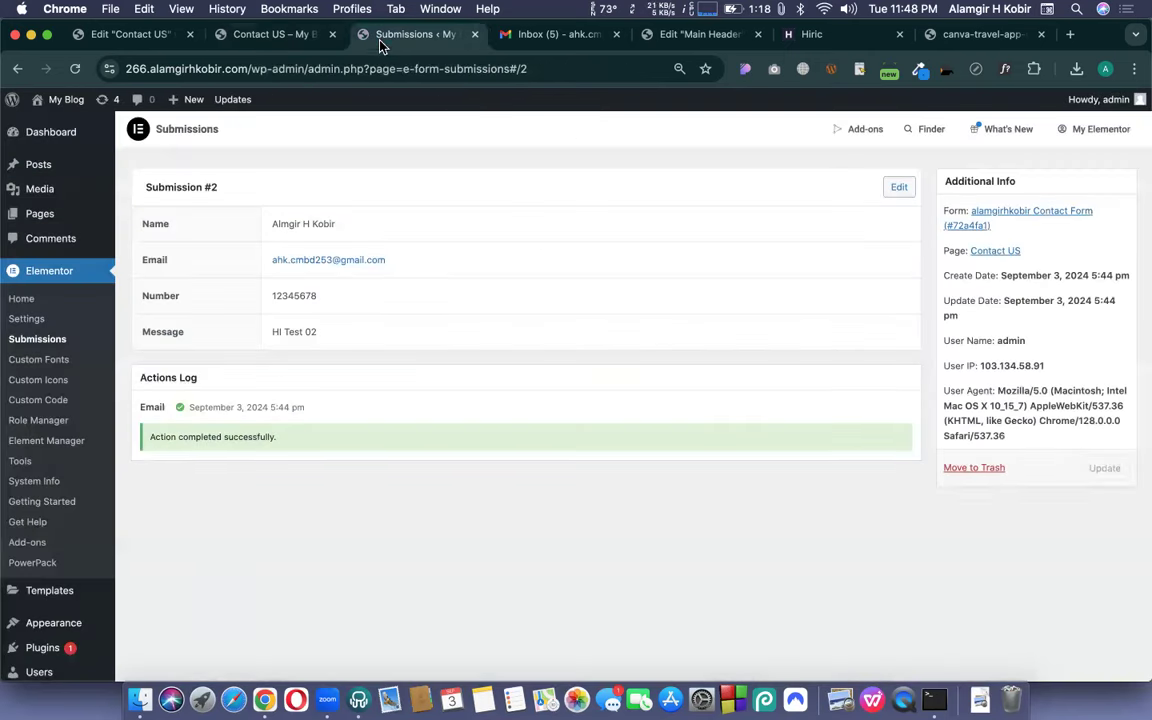
# - Open Submission #3 and confirm its Actions Log shows the email action completed successfully
pyautogui.click(22, 336)
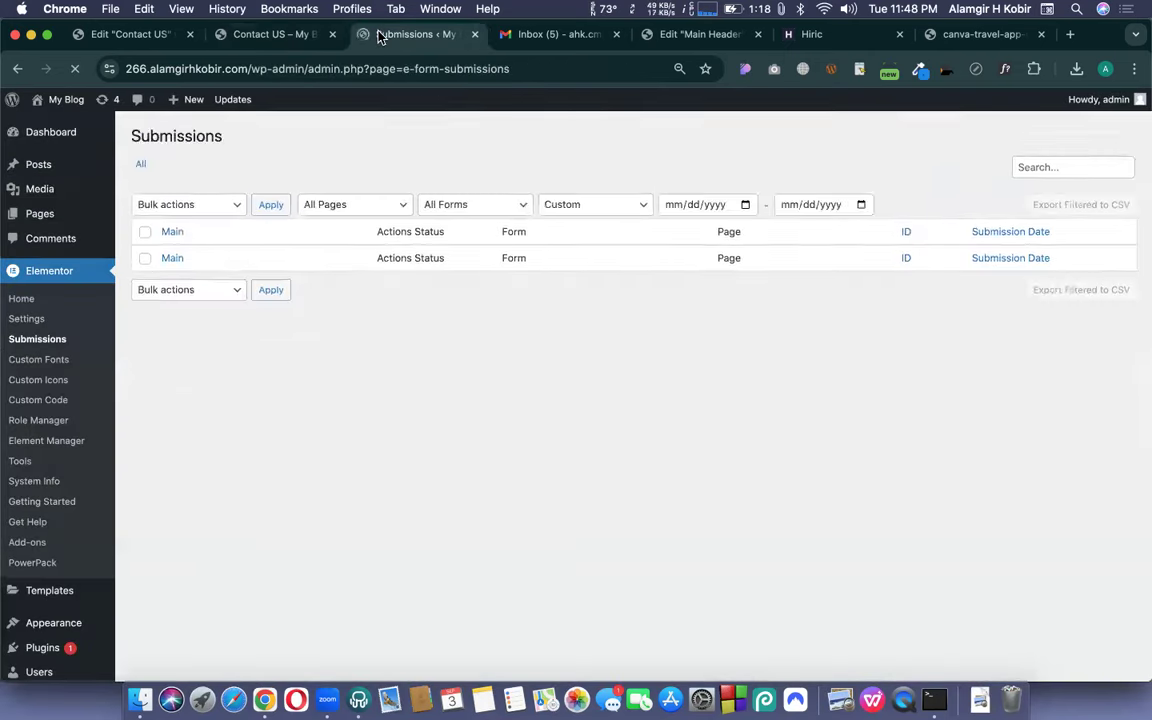
pyautogui.click(238, 272)
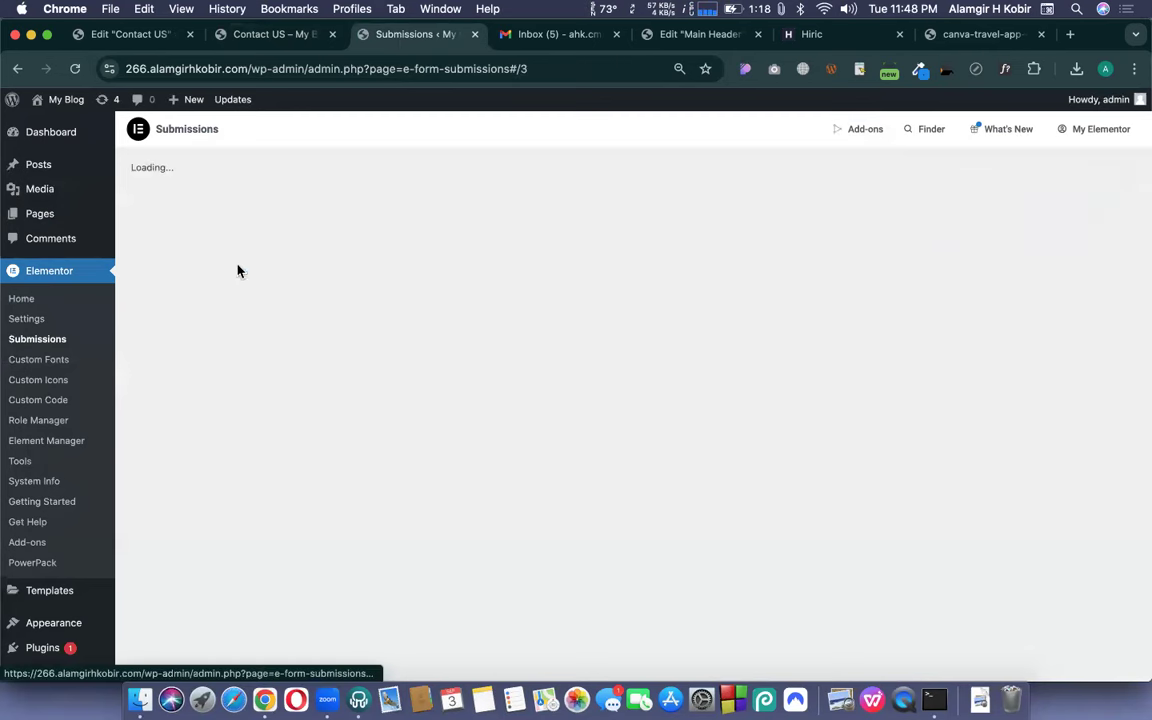
pyautogui.tripleClick(248, 438)
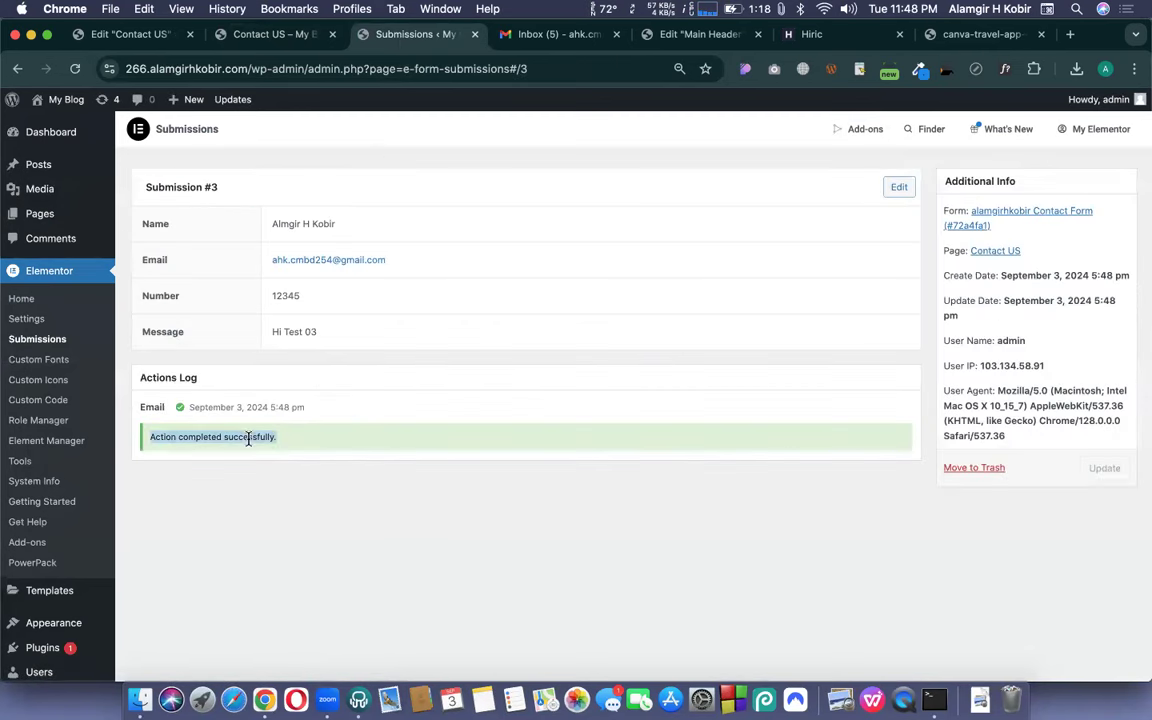
pyautogui.click(340, 443)
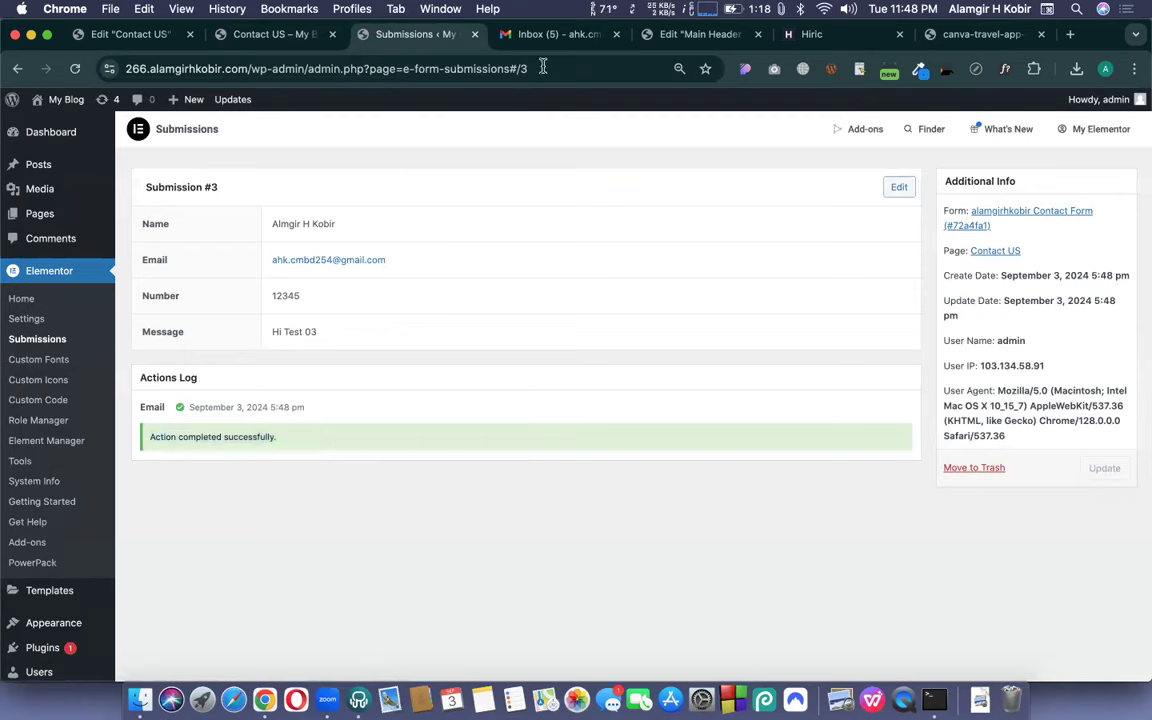
pyautogui.click(556, 34)
pyautogui.click(168, 224)
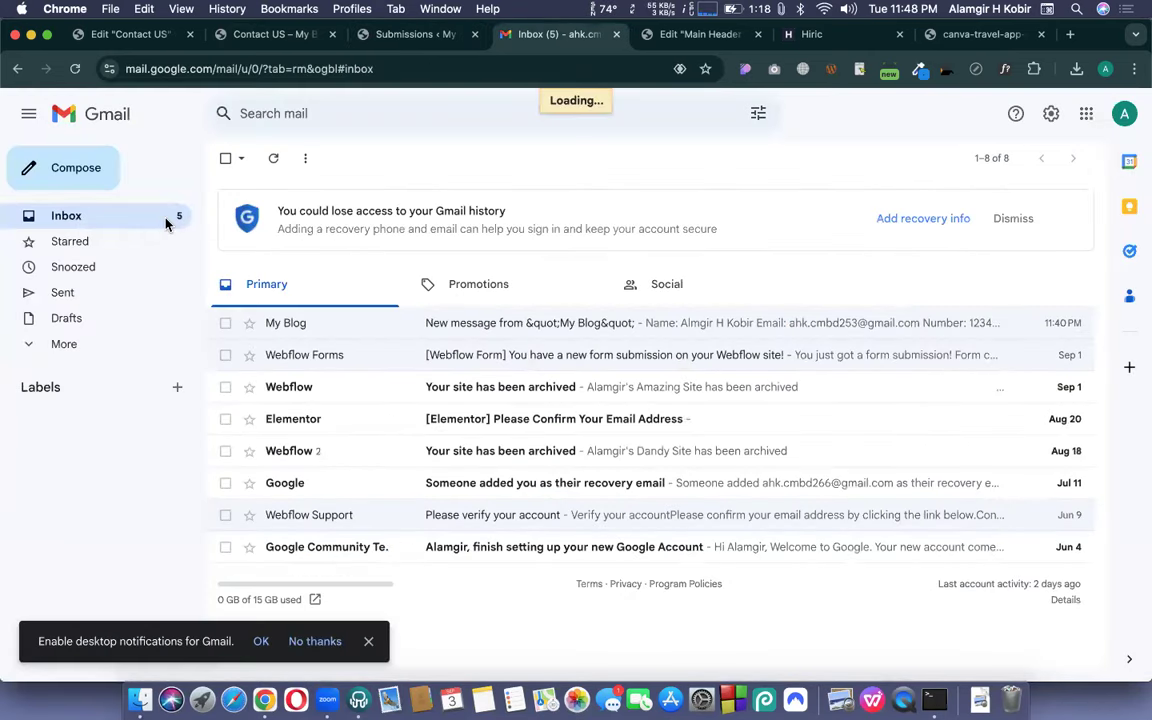
# - Look for the 'Hi Test 03' message in Gmail's All Mail, then return to the Inbox
pyautogui.click(68, 345)
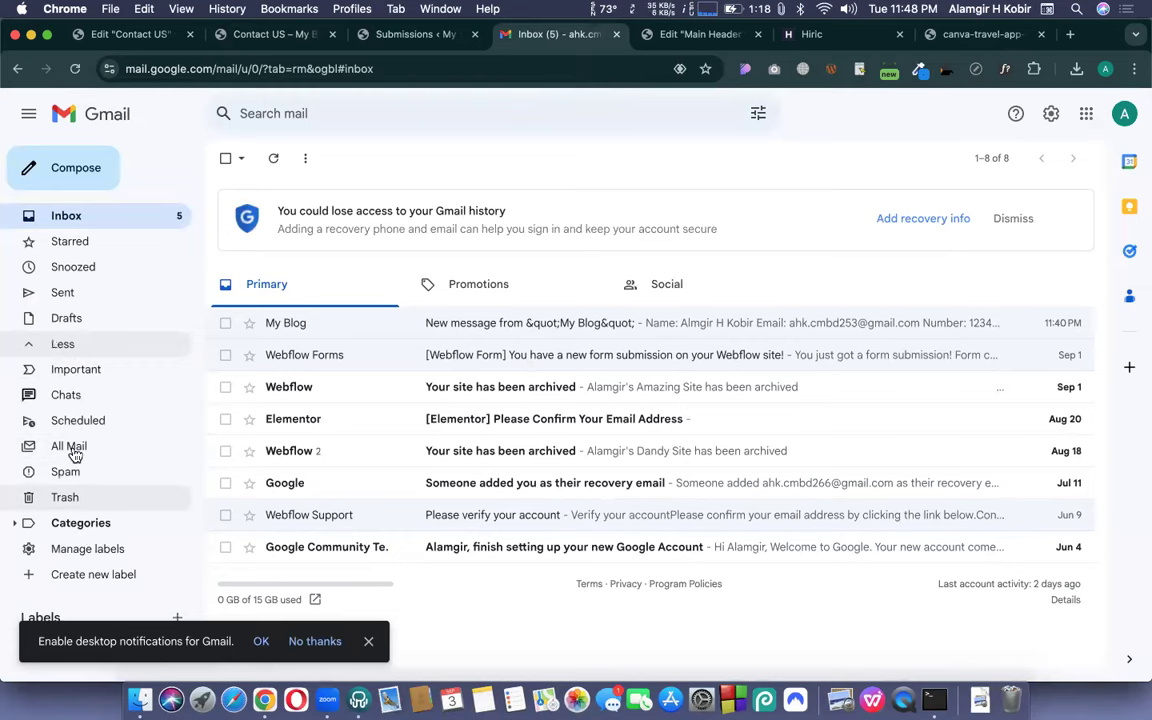
pyautogui.click(72, 447)
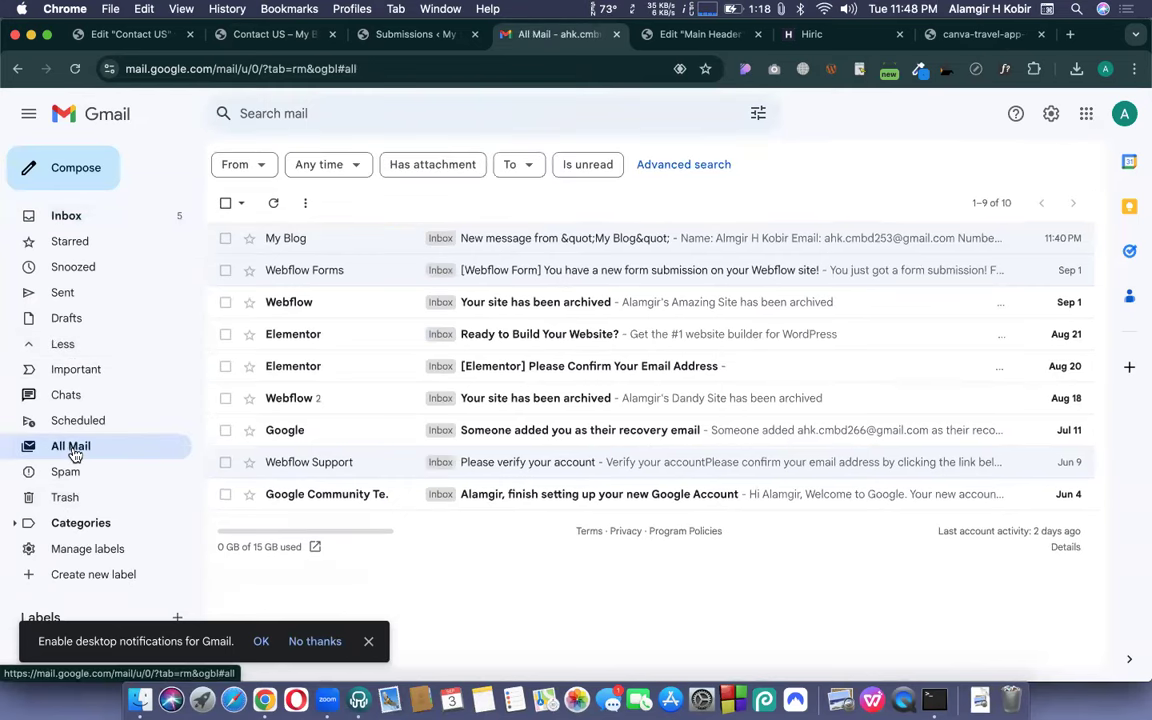
pyautogui.click(141, 211)
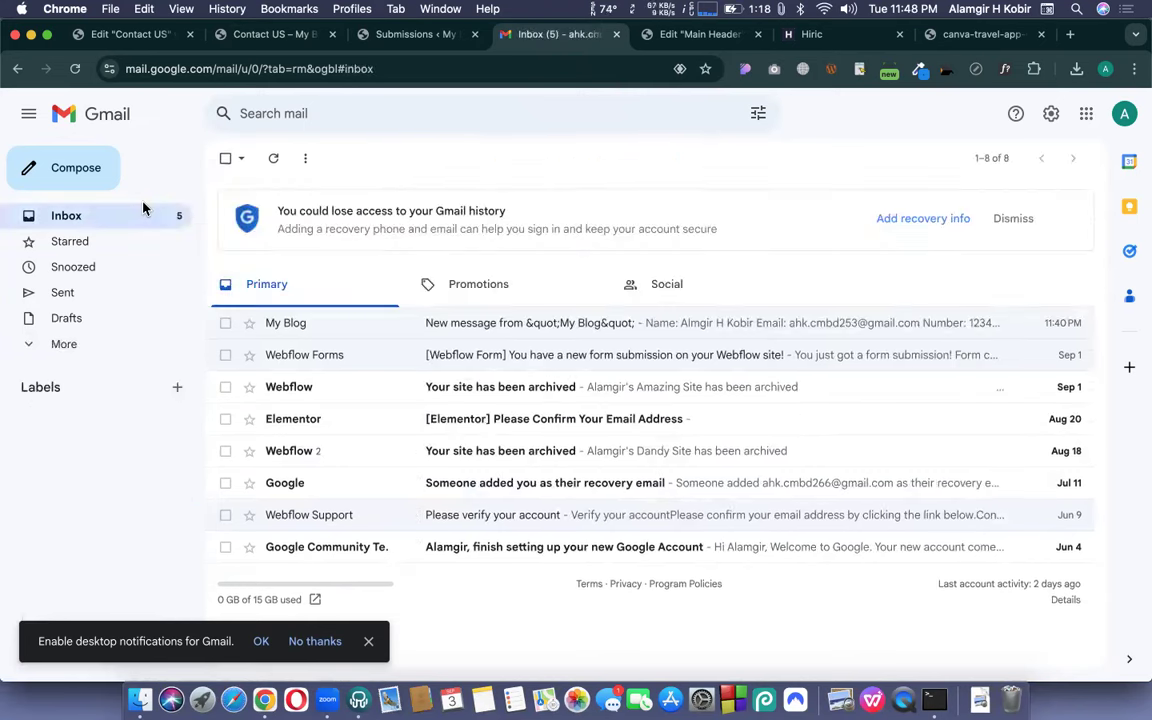
pyautogui.click(140, 38)
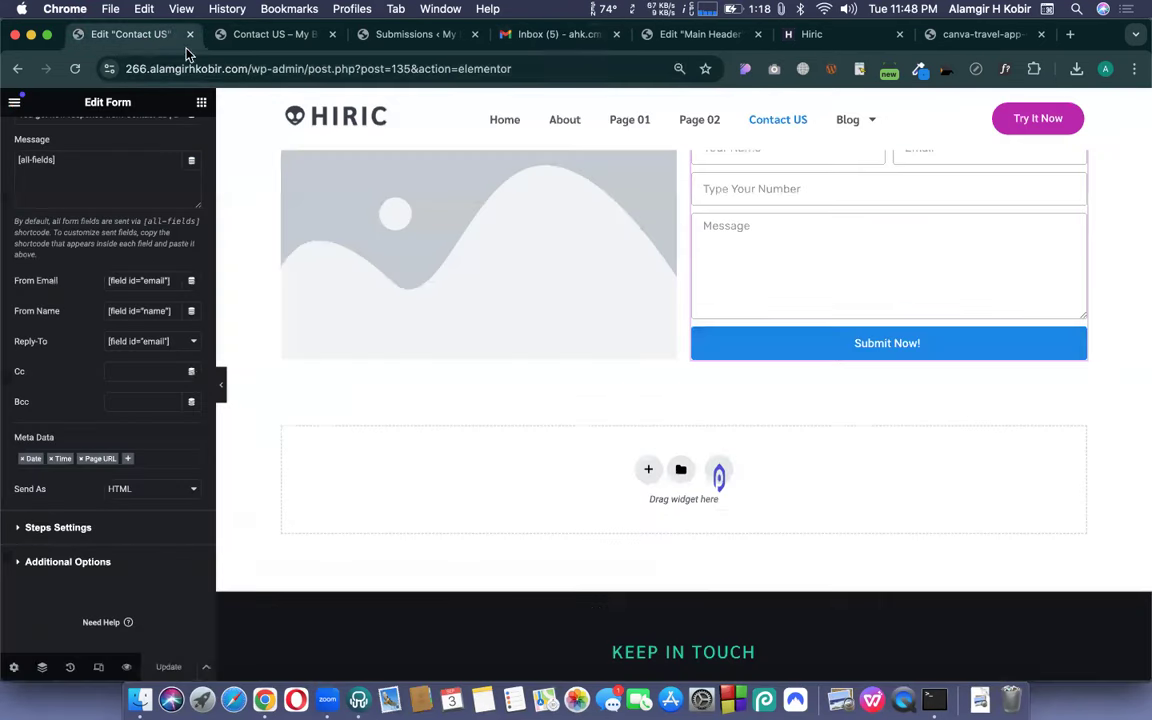
# - Change the digits in the Email action's recipient address and update the form
pyautogui.scroll(6, 60, 370)
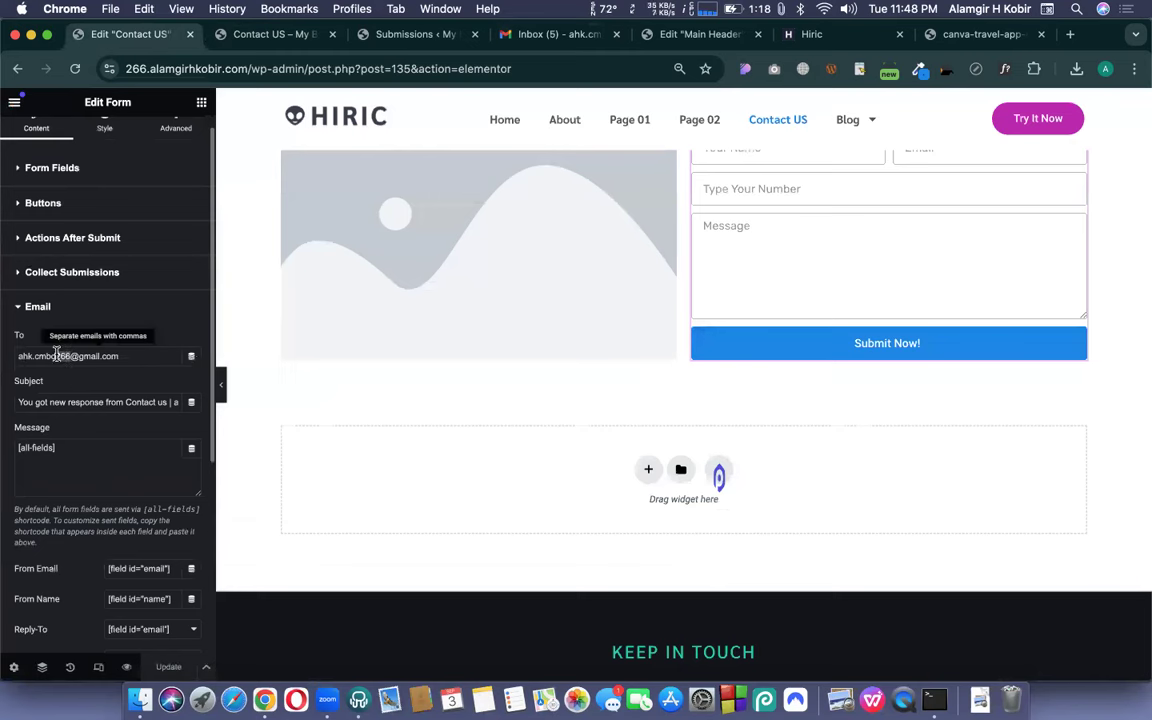
pyautogui.moveTo(56, 356); pyautogui.dragTo(72, 356)
pyautogui.write('253')
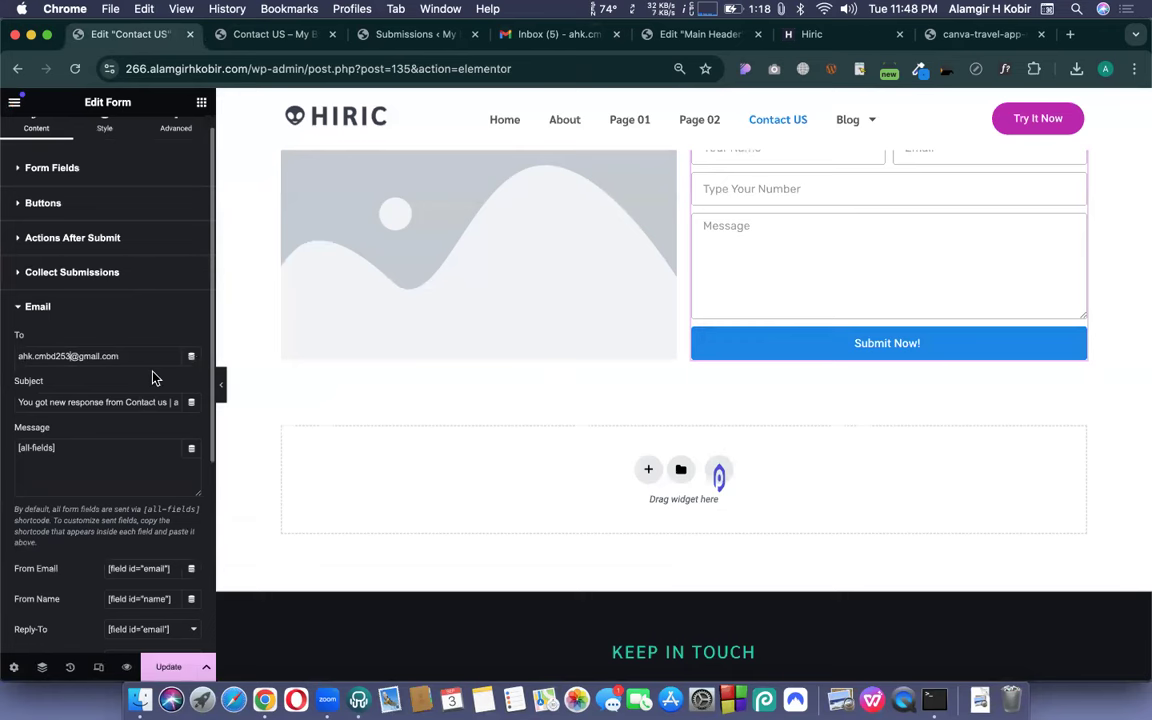
pyautogui.click(348, 9)
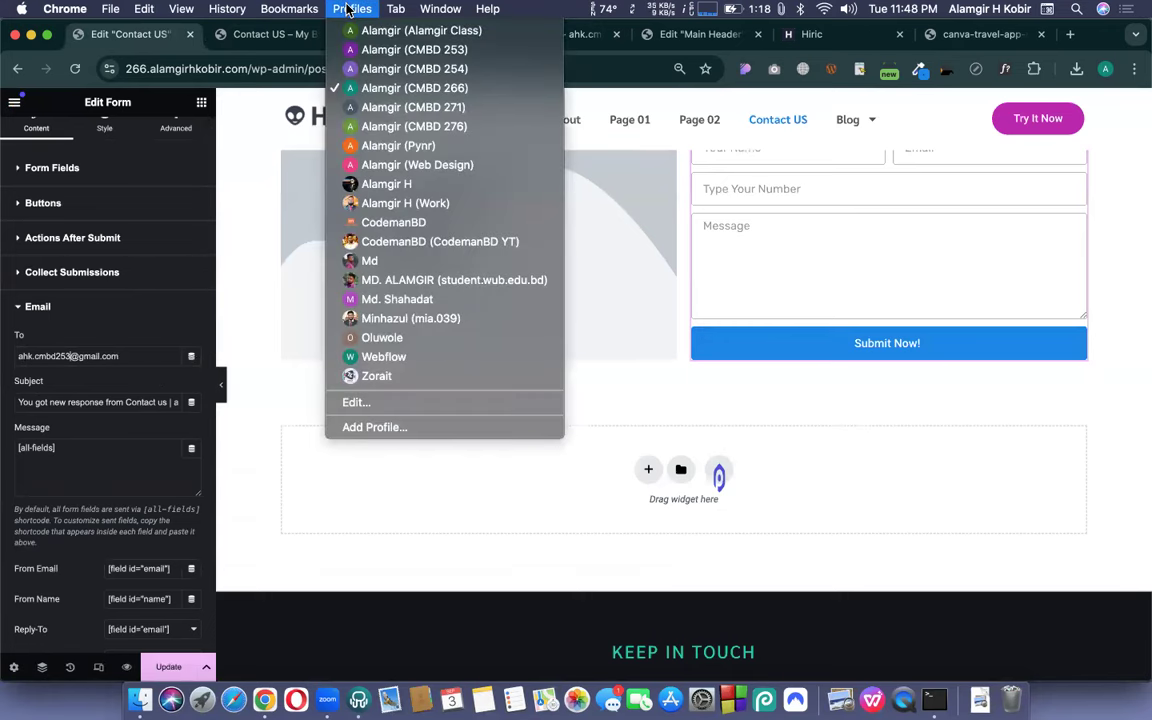
pyautogui.click(348, 9)
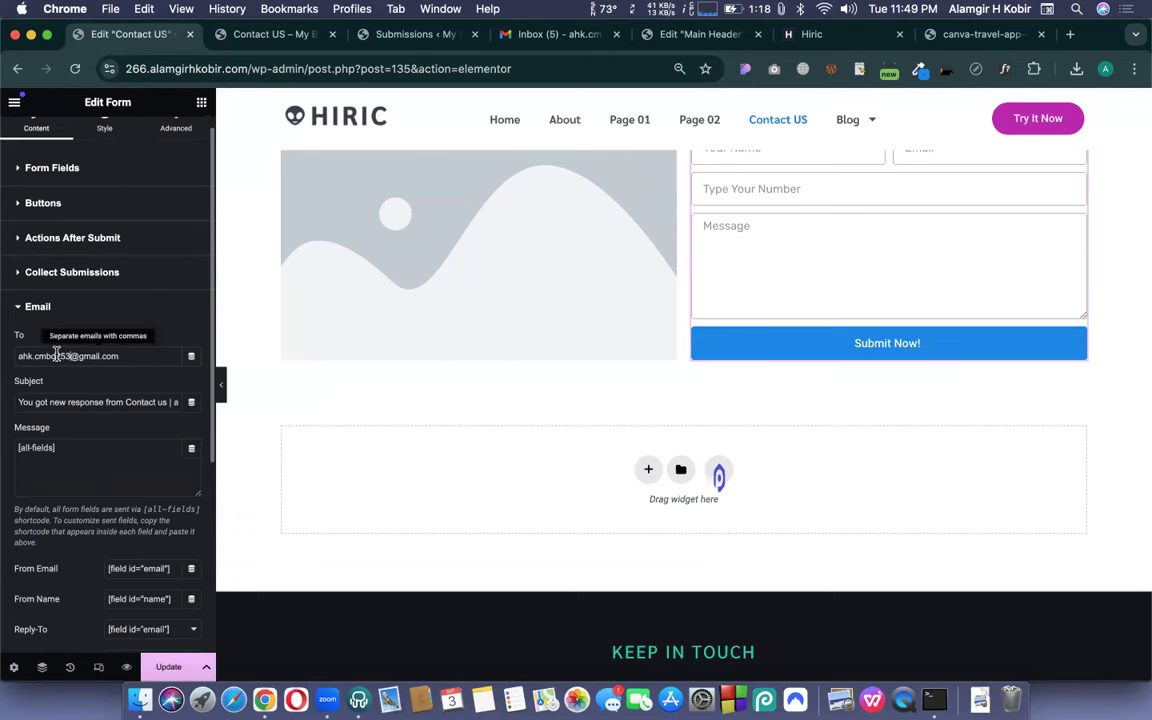
pyautogui.press('BackSpace')
pyautogui.press('BackSpace')
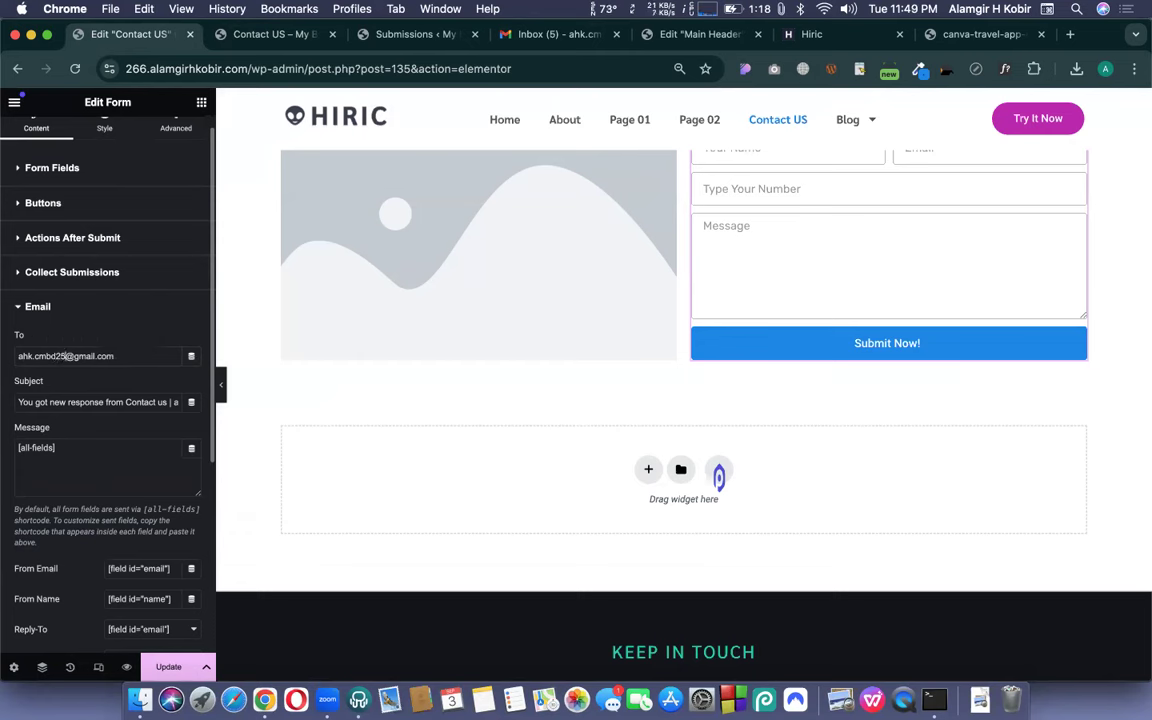
pyautogui.write('71')
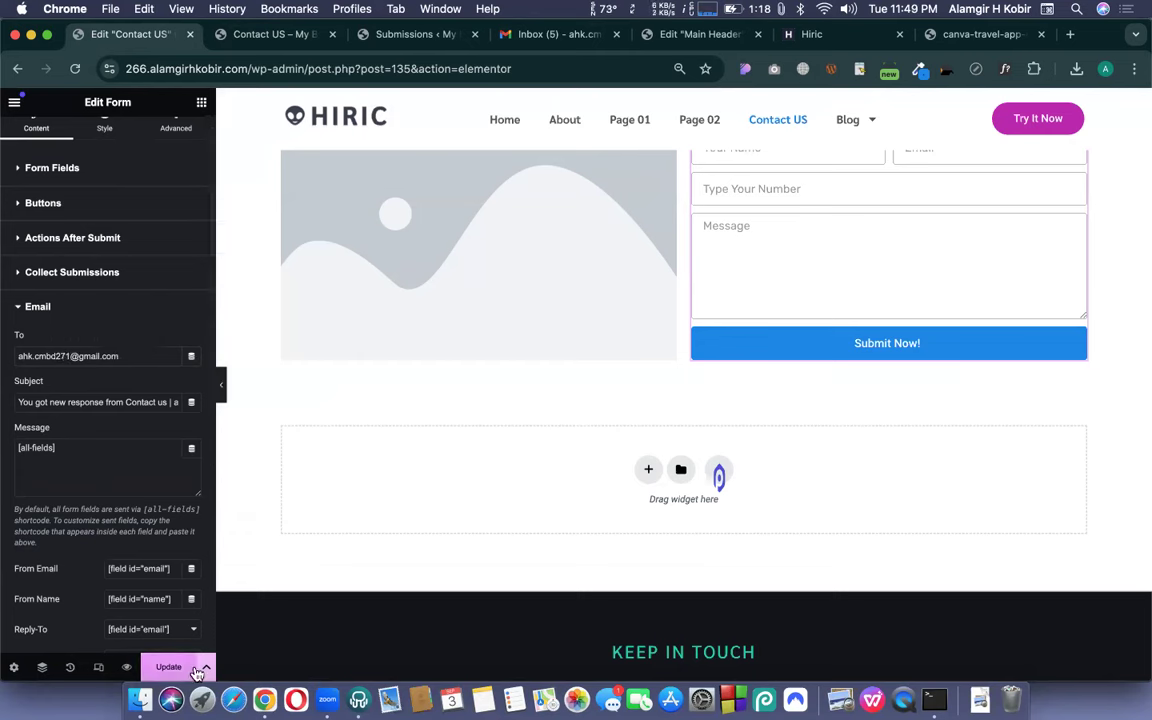
pyautogui.click(180, 678)
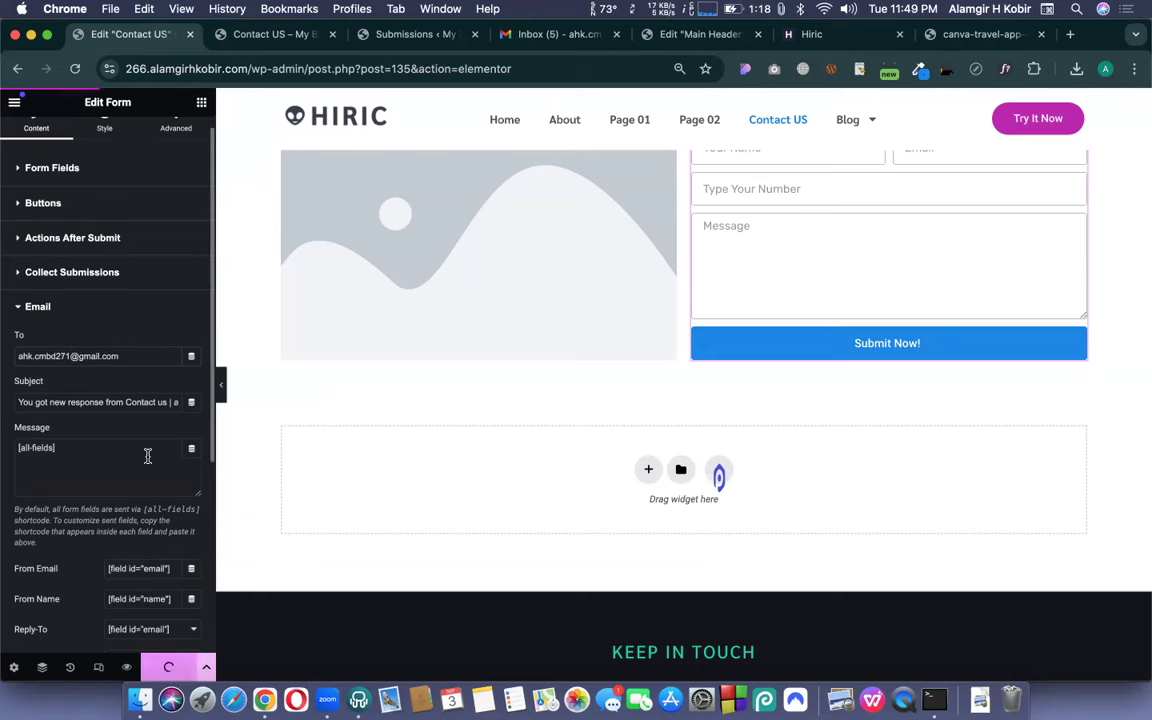
pyautogui.click(268, 34)
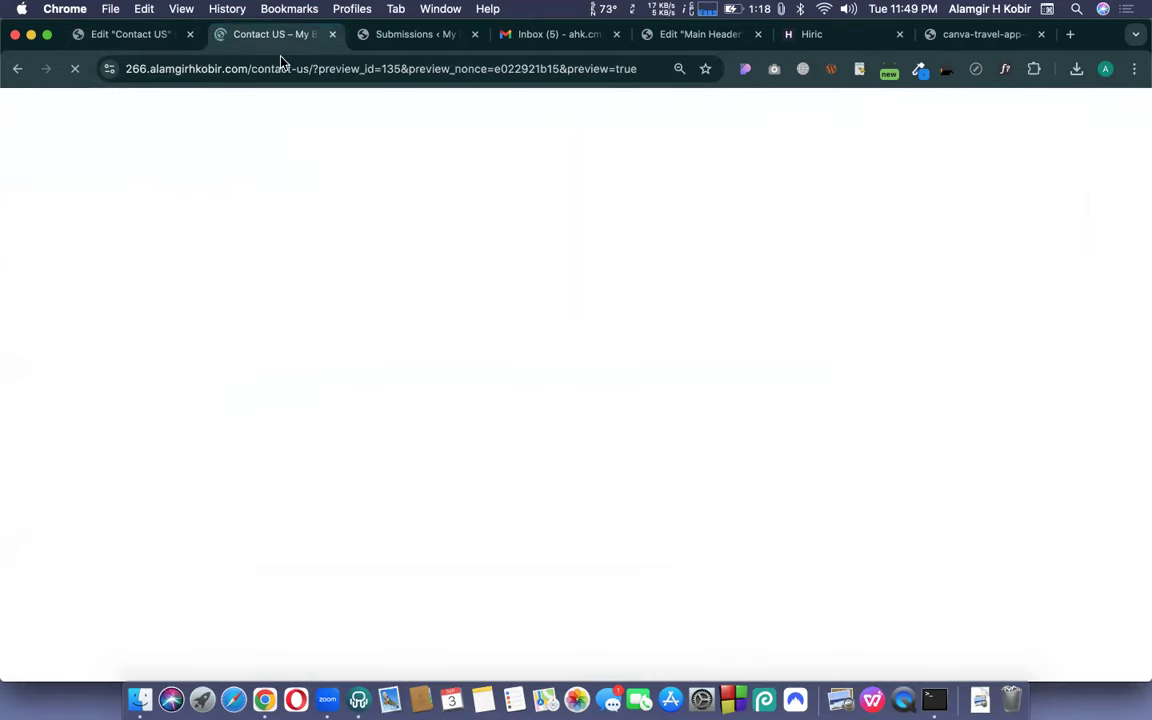
# - Load the live Contact US page by removing the preview part of its URL
pyautogui.click(312, 70)
pyautogui.press('shift+super+Right')
pyautogui.press('BackSpace')
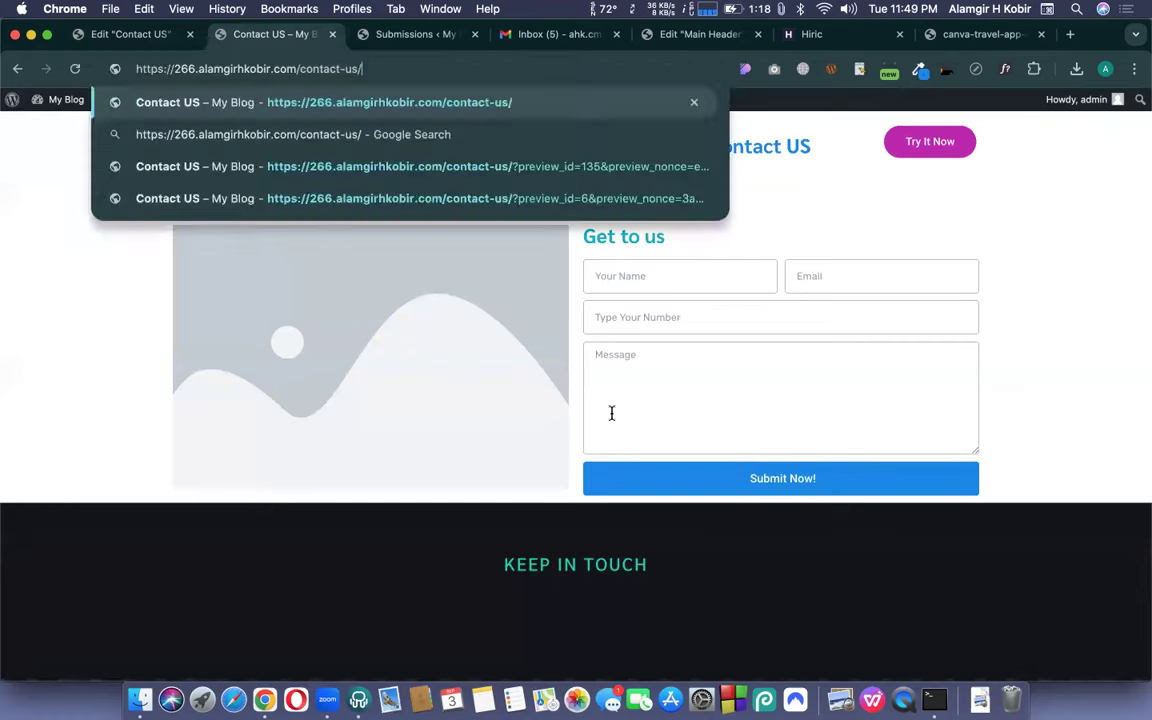
pyautogui.press('Return')
# - Set the Main Header menu's typography size to 18, update, and close the header editor
pyautogui.click(697, 34)
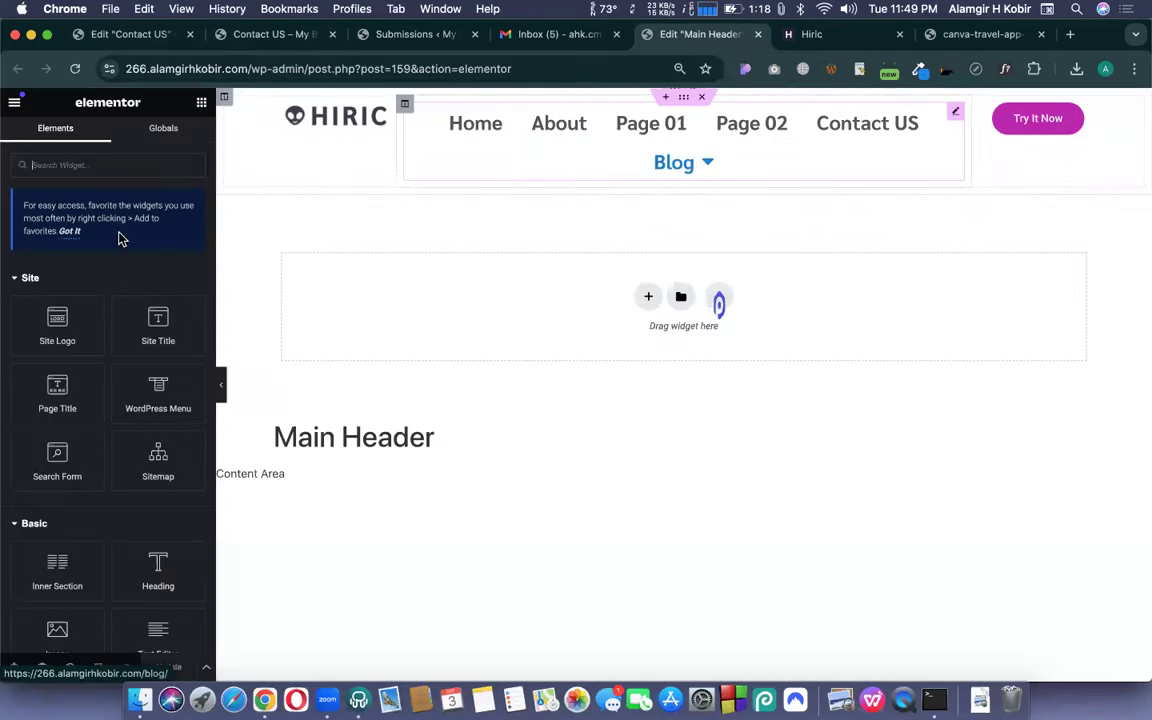
pyautogui.click(484, 173)
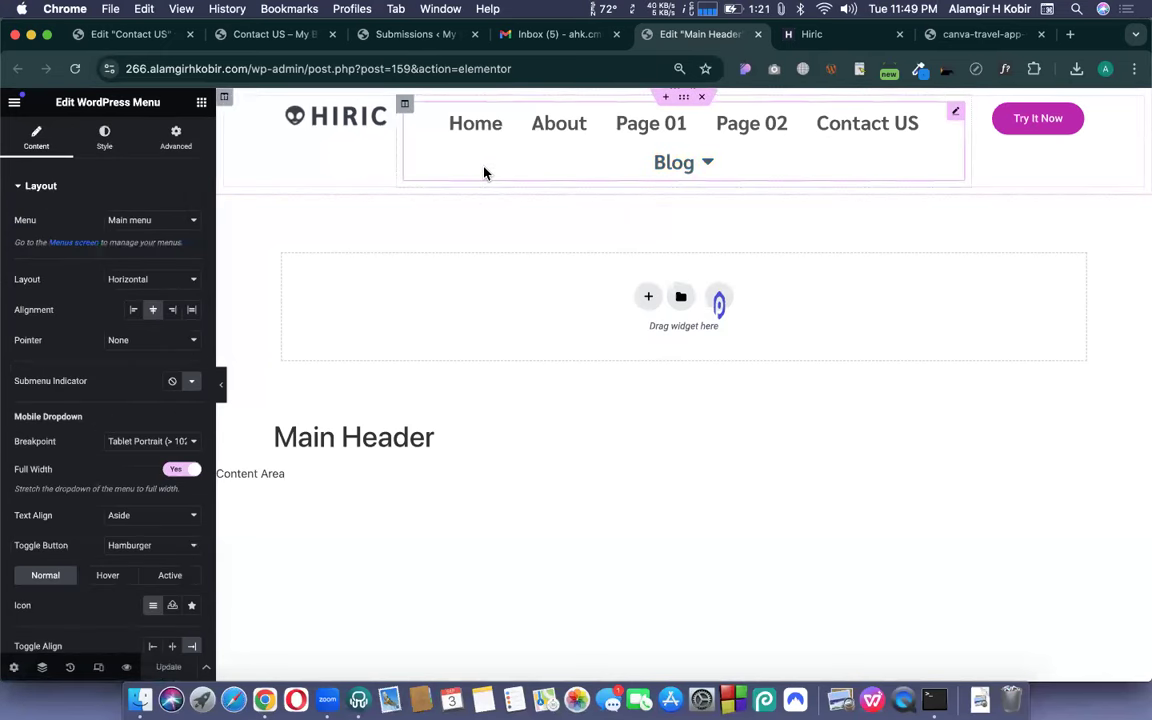
pyautogui.click(106, 138)
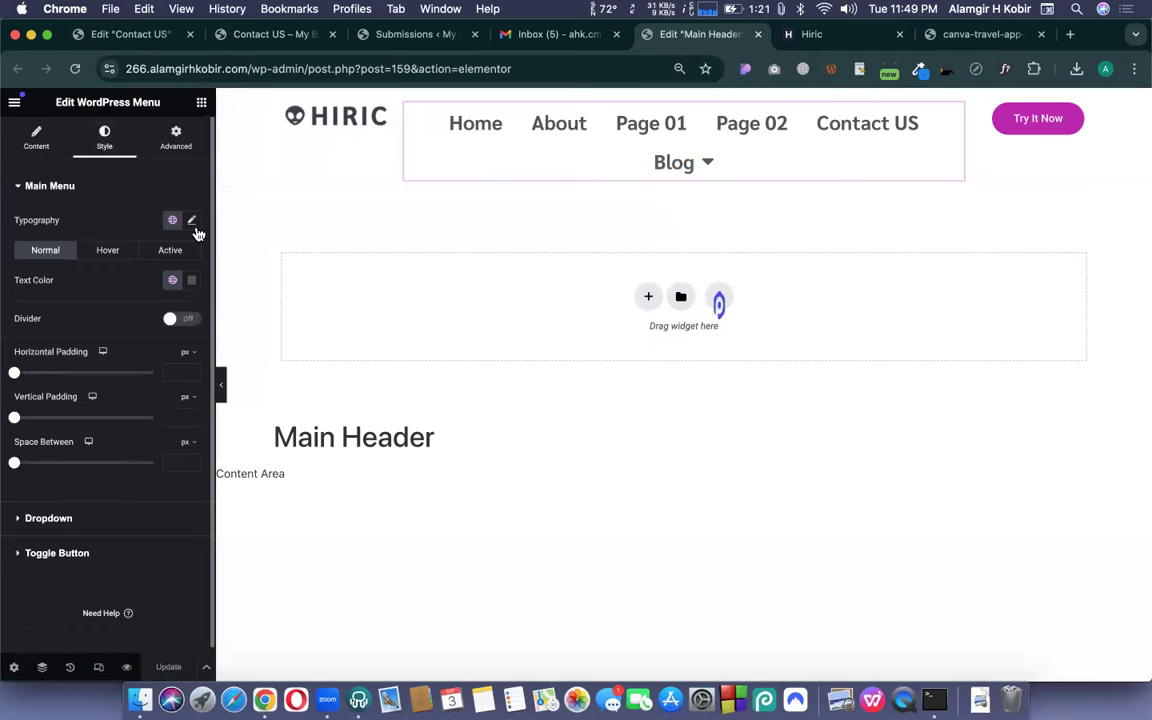
pyautogui.click(192, 221)
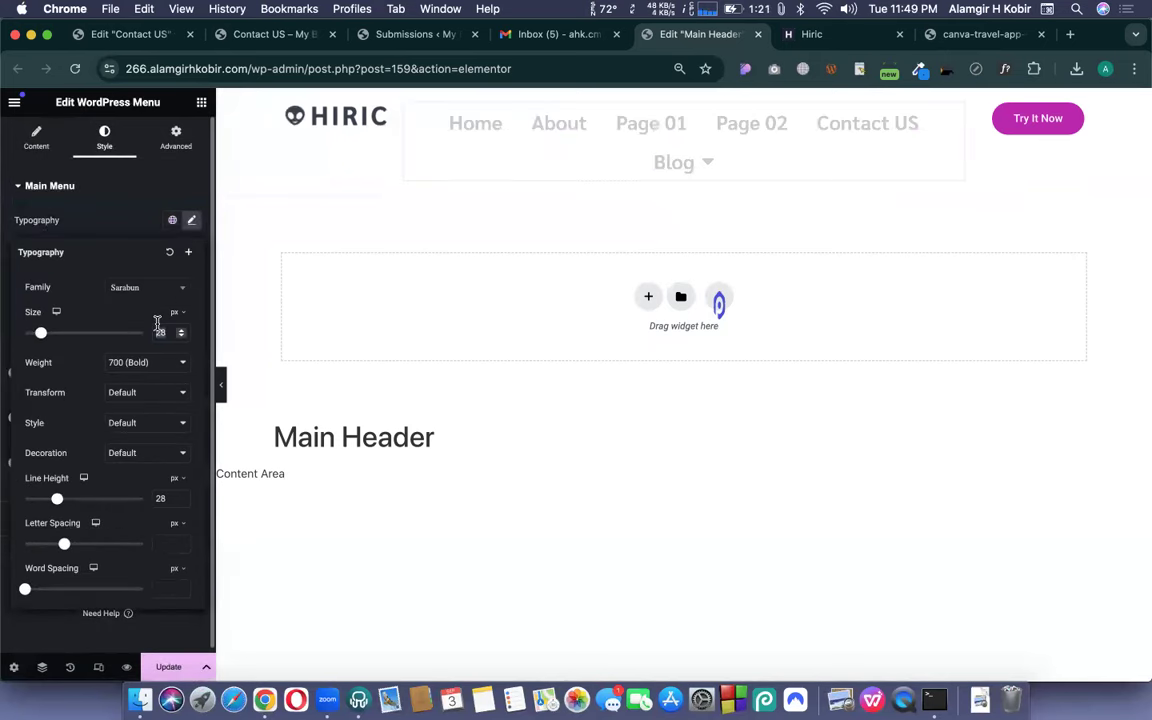
pyautogui.write('18')
pyautogui.click(165, 672)
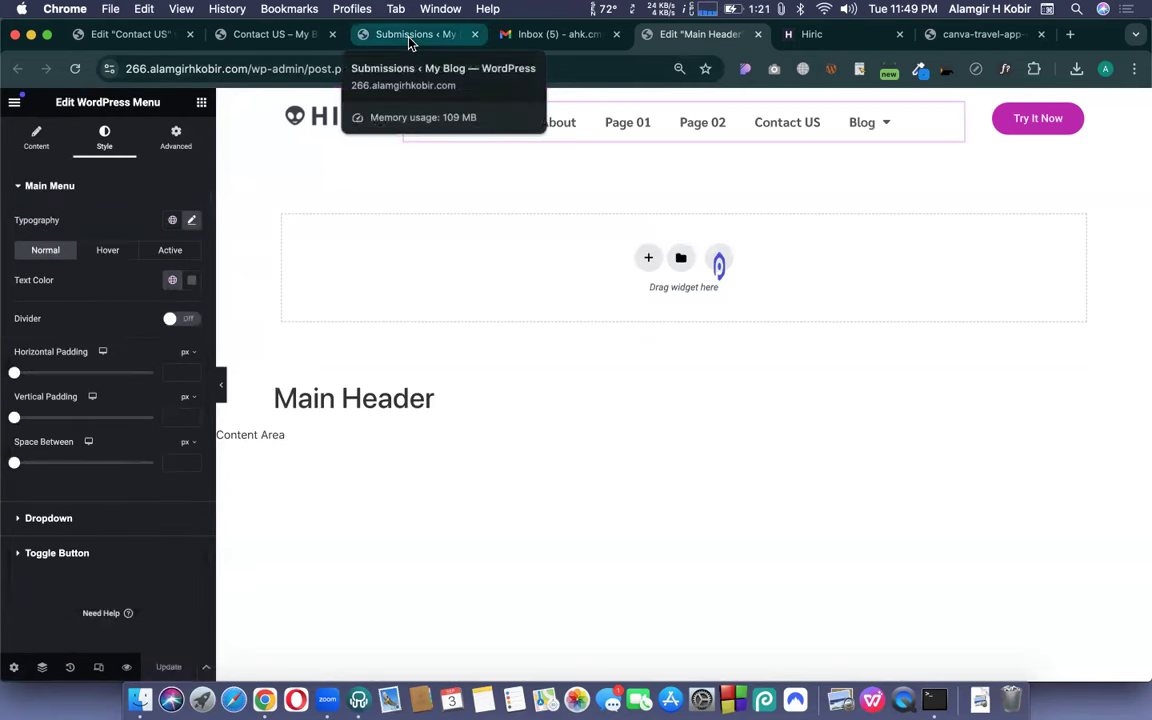
pyautogui.press('super+w')
# - Submit the live Contact US form with the saved name and e-mail, number 1234 and 'HI test 04'
pyautogui.click(340, 38)
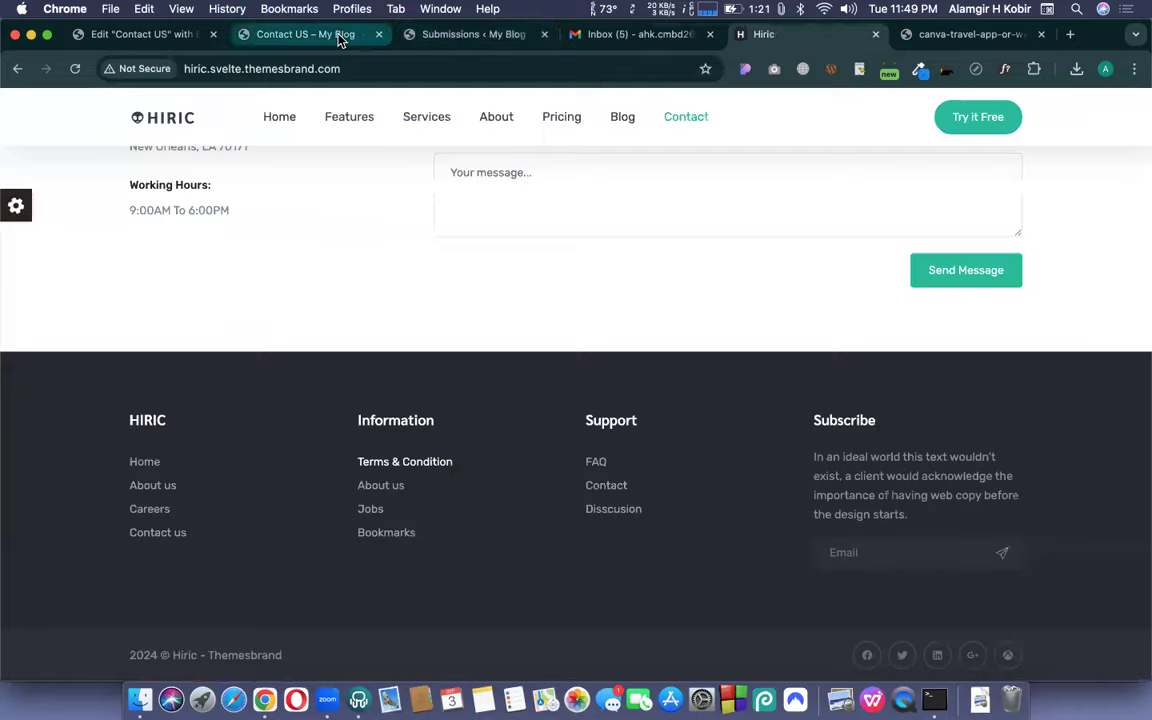
pyautogui.click(662, 284)
pyautogui.click(672, 318)
pyautogui.click(812, 268)
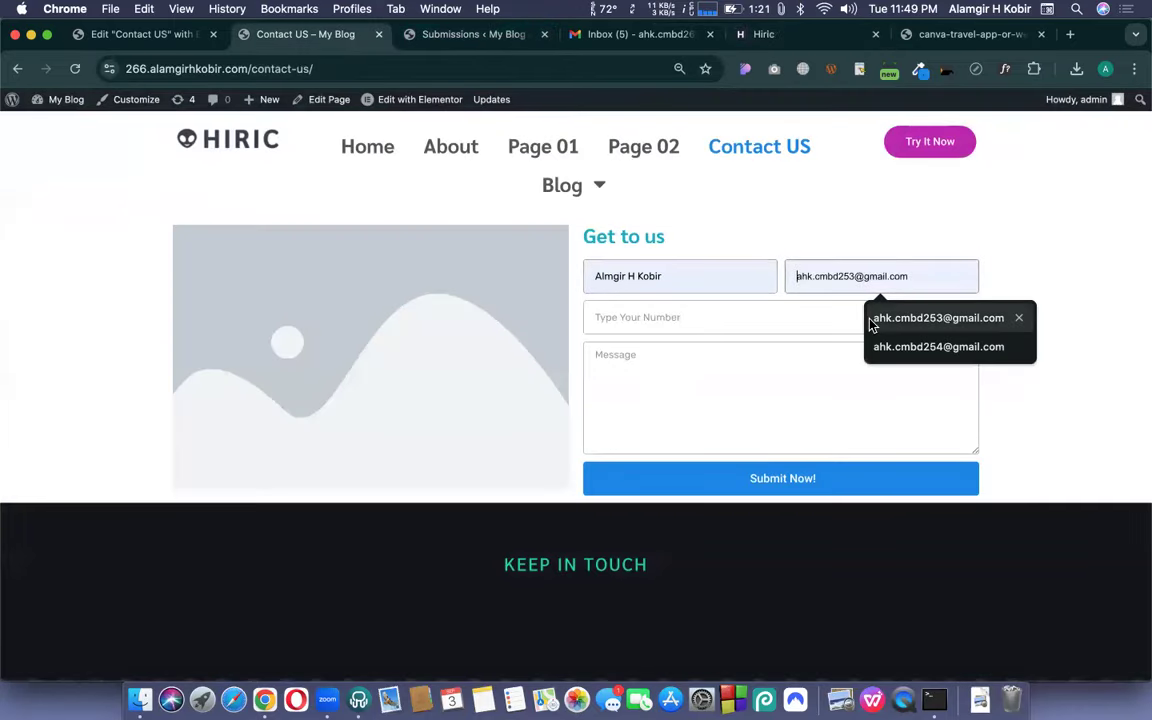
pyautogui.click(870, 320)
pyautogui.click(810, 319)
pyautogui.write('1234')
pyautogui.click(774, 370)
pyautogui.write('Hi')
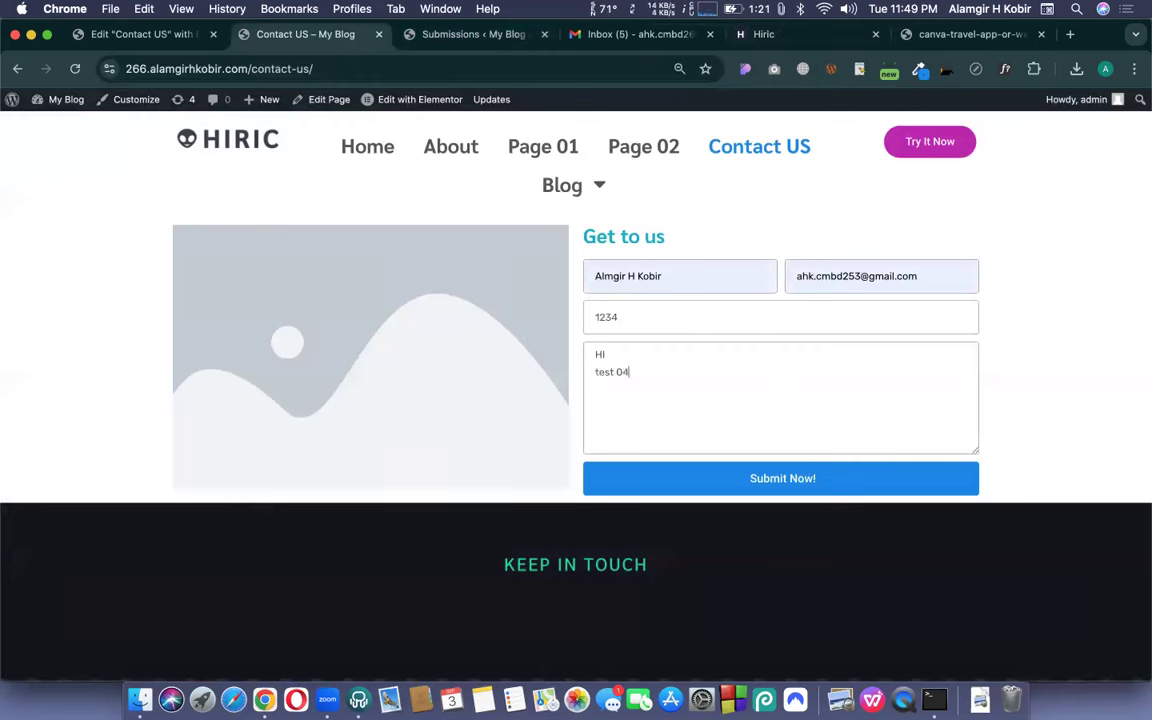
pyautogui.click(783, 479)
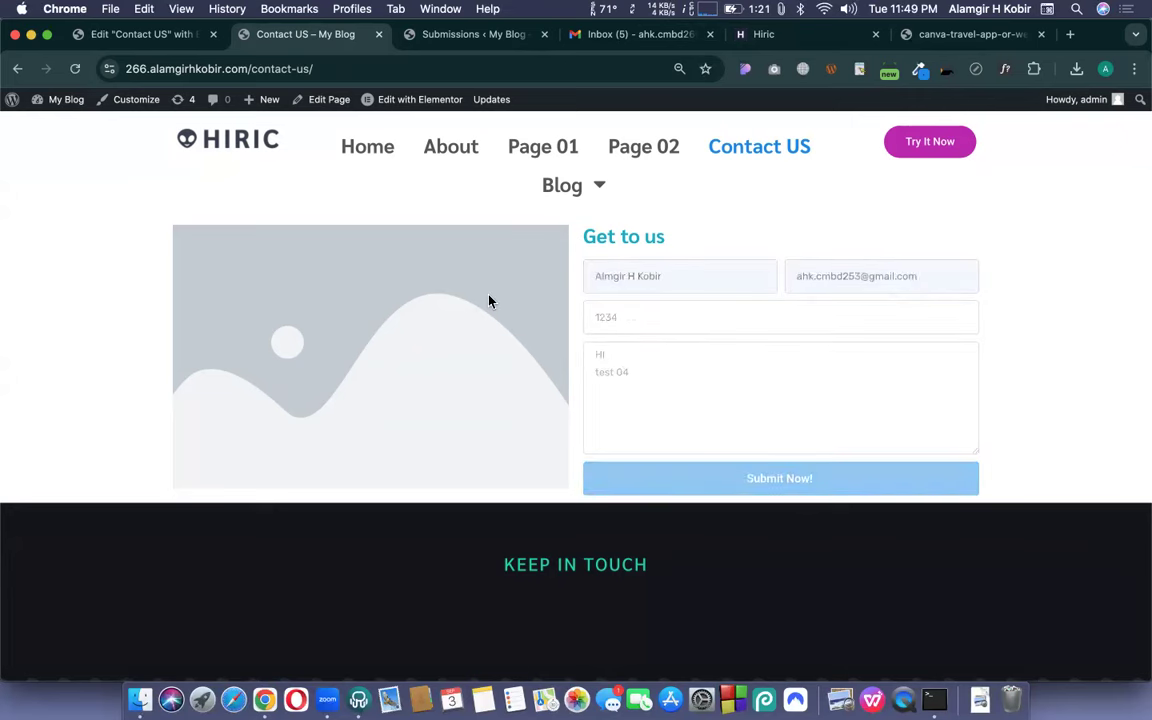
pyautogui.click(360, 8)
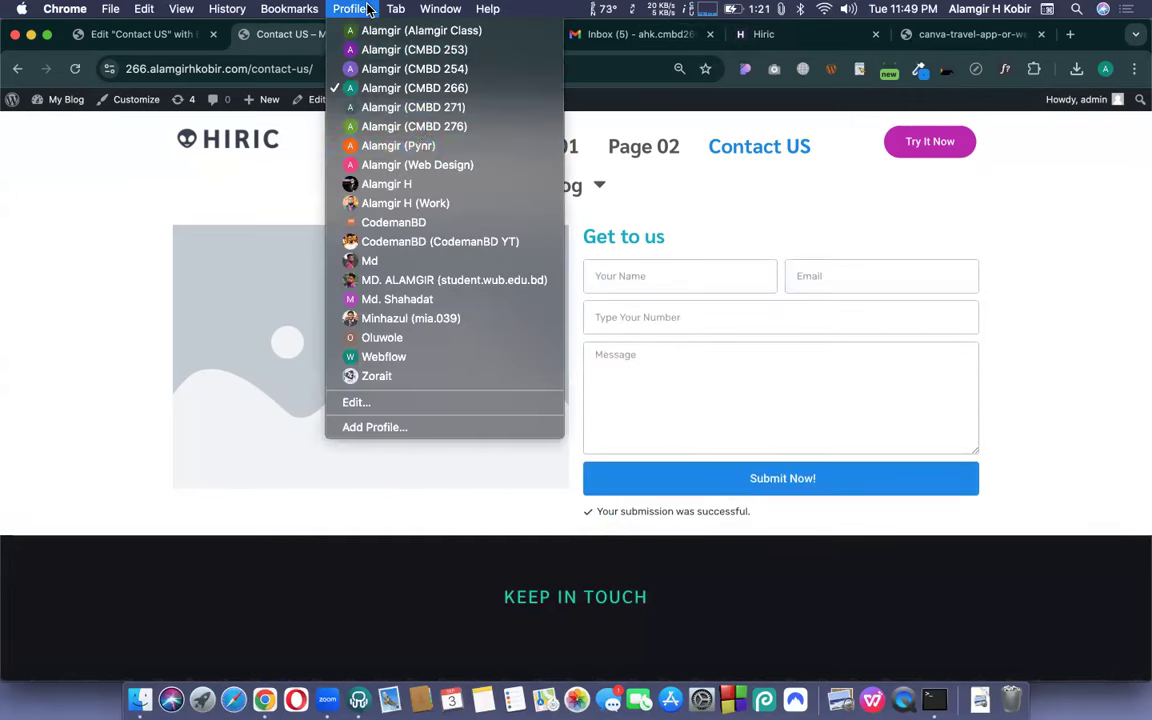
# - Open Gmail in the other browser profile and look through its extra folders and All Mail for the form email
pyautogui.click(427, 106)
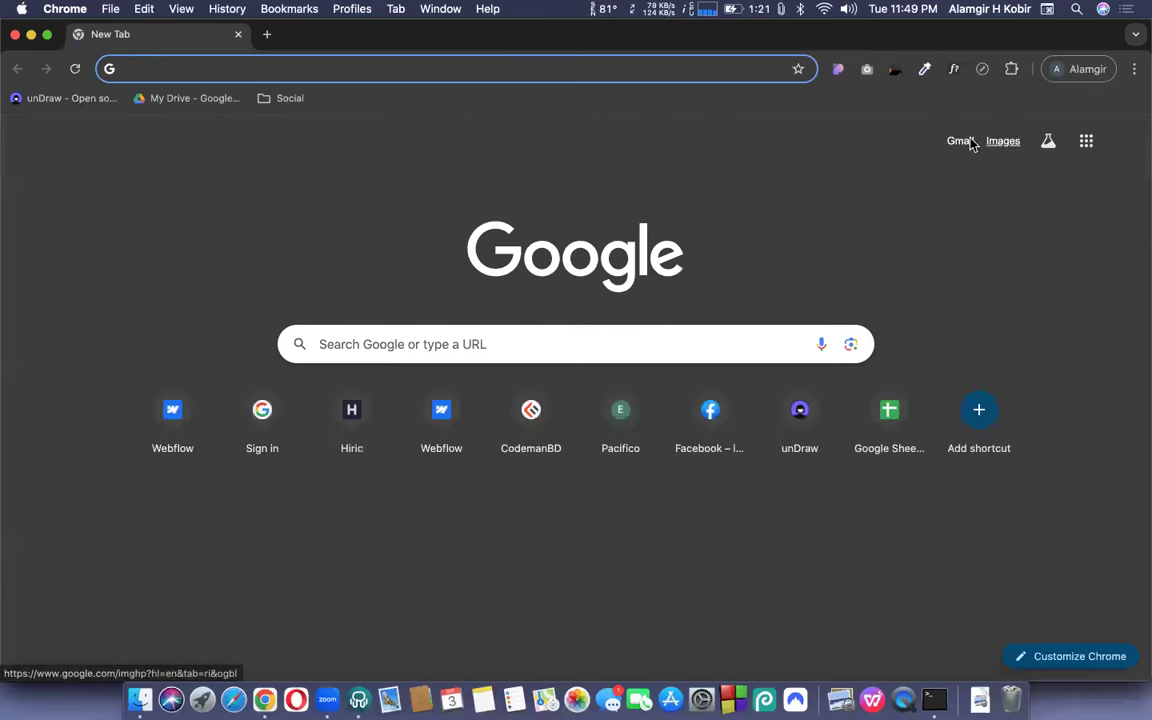
pyautogui.click(957, 143)
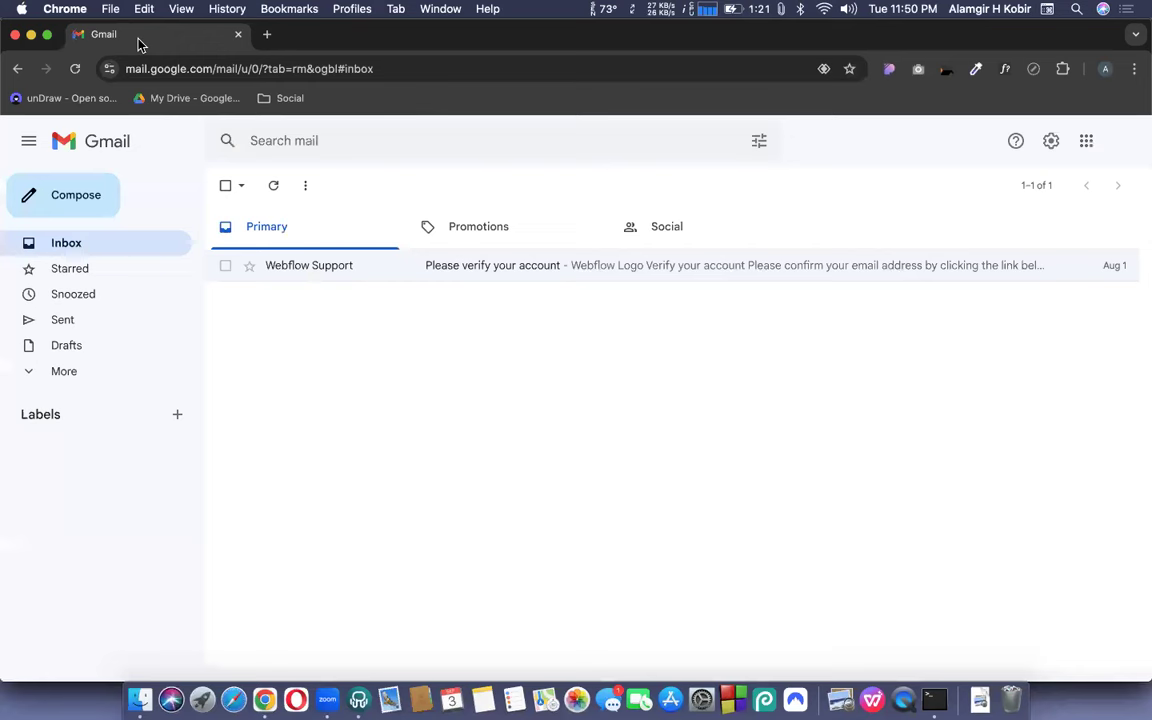
pyautogui.click(37, 384)
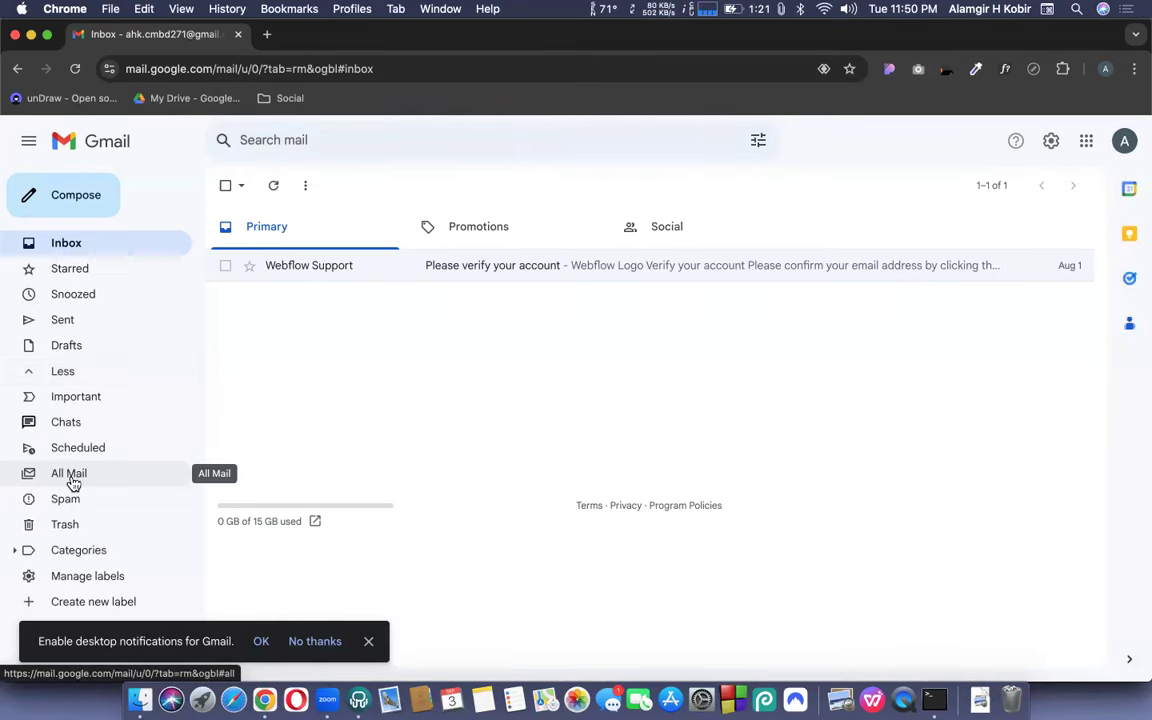
pyautogui.click(70, 476)
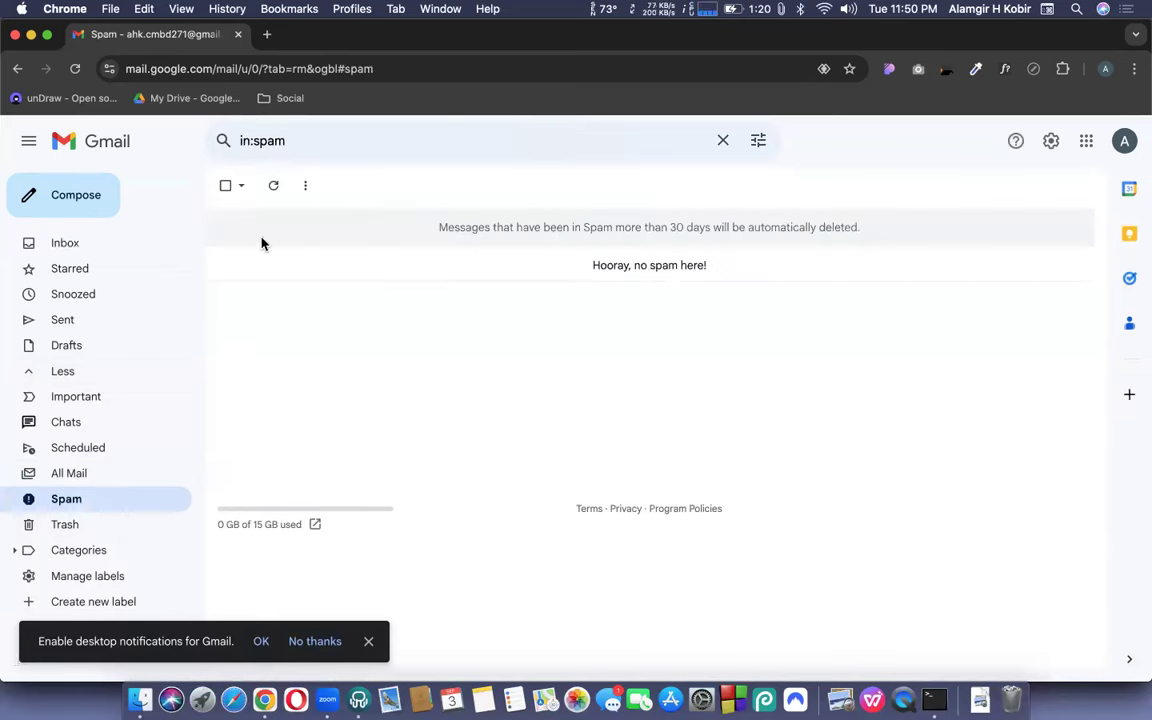
# - Refresh that profile's empty Inbox, close the Gmail window and reload the Contact US page
pyautogui.click(110, 247)
pyautogui.click(262, 193)
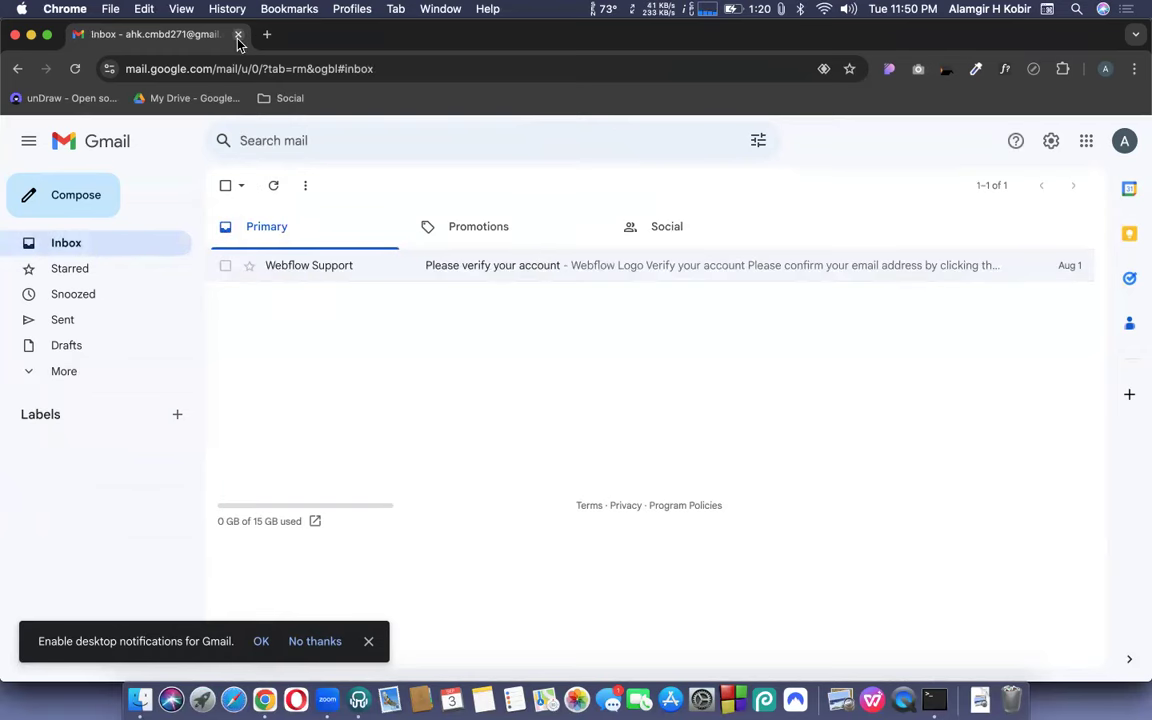
pyautogui.click(239, 35)
pyautogui.press('super+r')
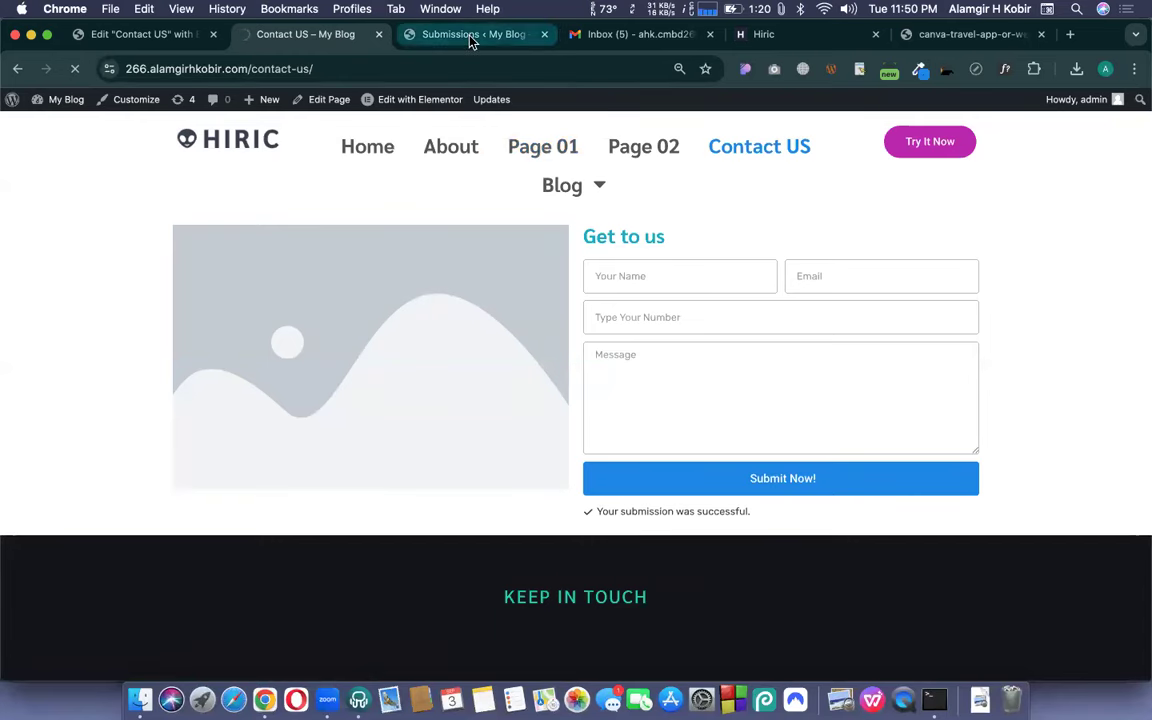
# - Refresh the Gmail inbox for the form notification and go back to the Edit Contact US tab
pyautogui.click(628, 36)
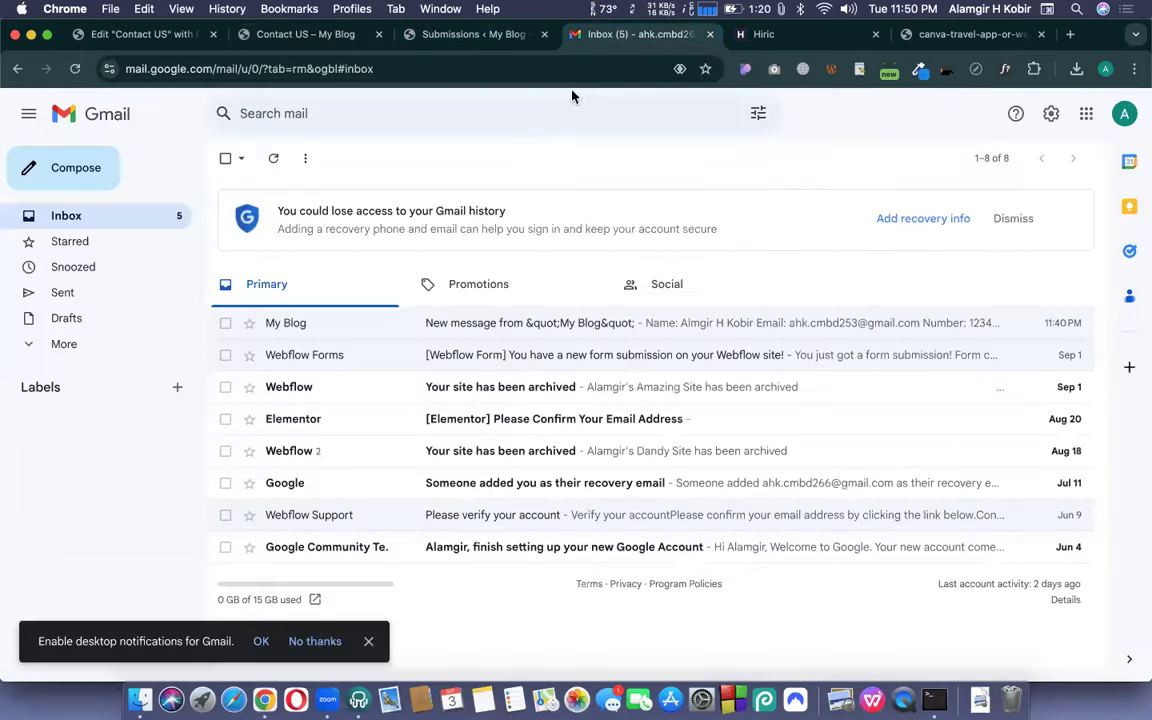
pyautogui.click(274, 161)
pyautogui.click(127, 36)
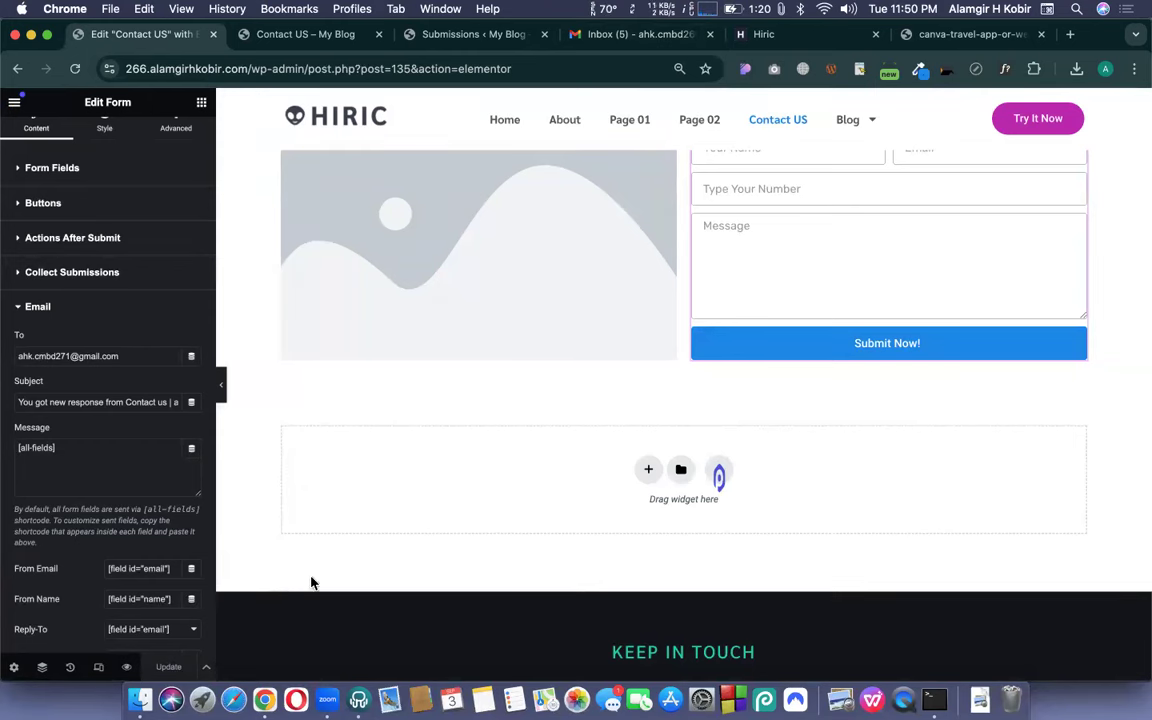
# - Scroll the editor up to the form section, then switch to the Gmail 'Inbox (5)' tab
pyautogui.scroll(1, 596, 412)
pyautogui.scroll(3, 596, 412)
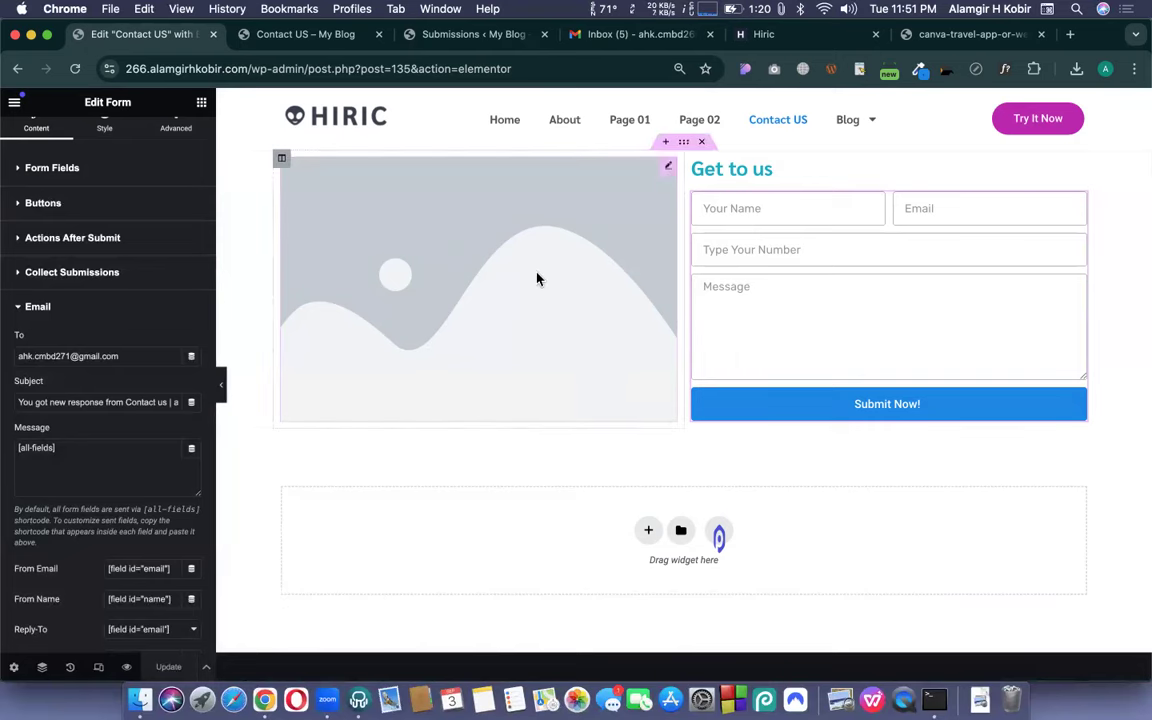
pyautogui.click(641, 39)
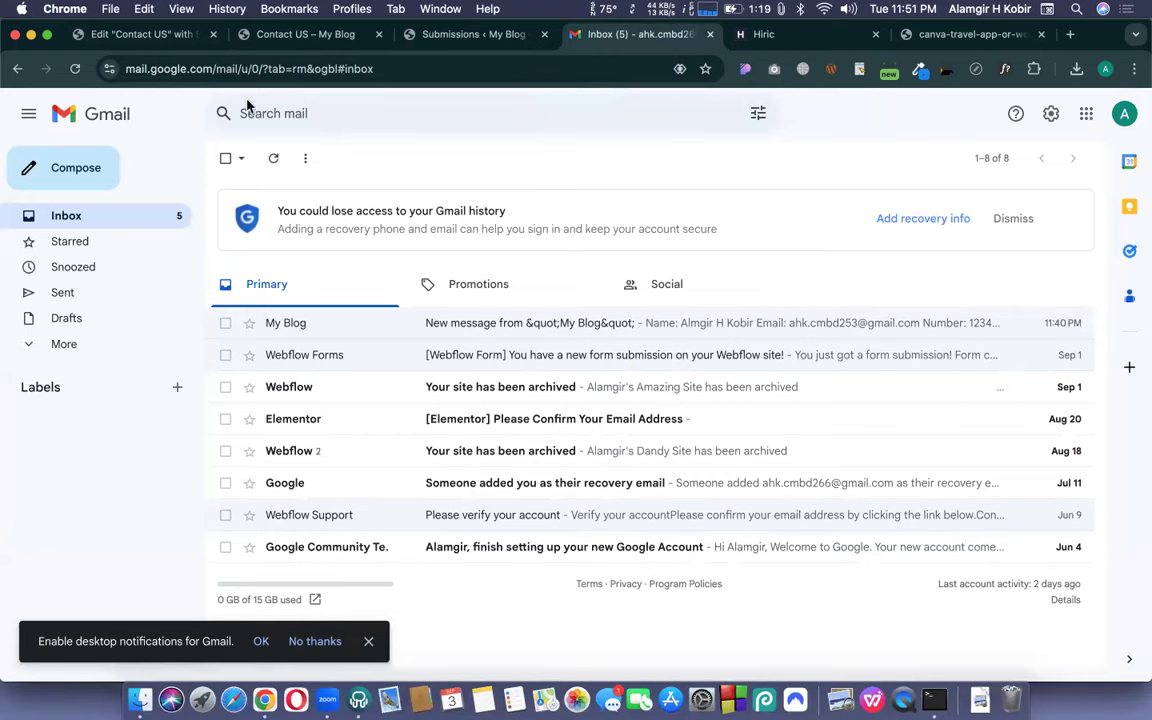
# - Switch back to the 'Edit Contact US' browser tab
pyautogui.click(130, 38)
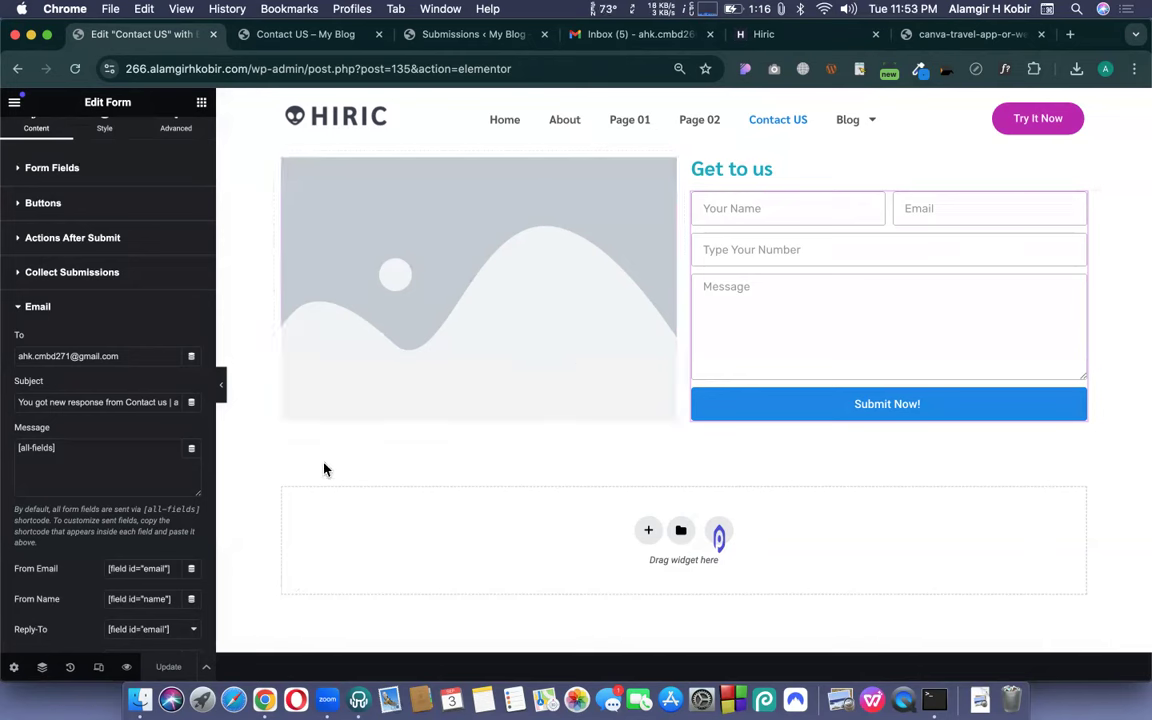
# - Add an Email 2 action under Actions After Submit and expand its settings
pyautogui.scroll(-3, 118, 424)
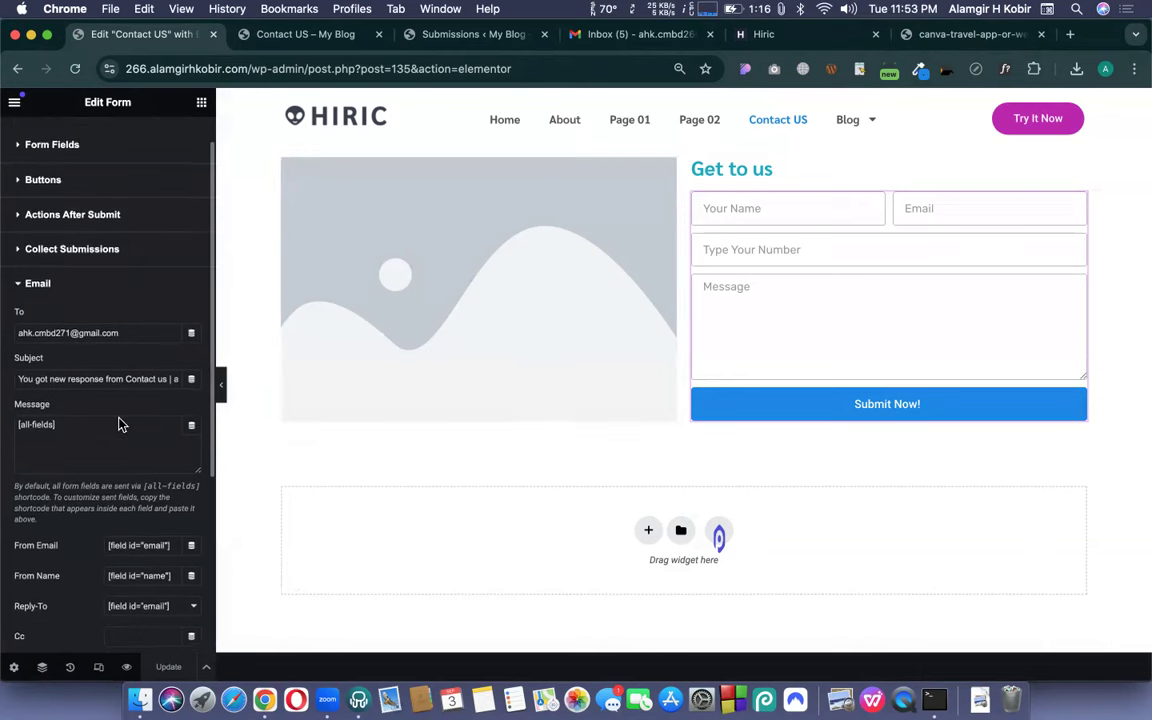
pyautogui.scroll(5, 90, 334)
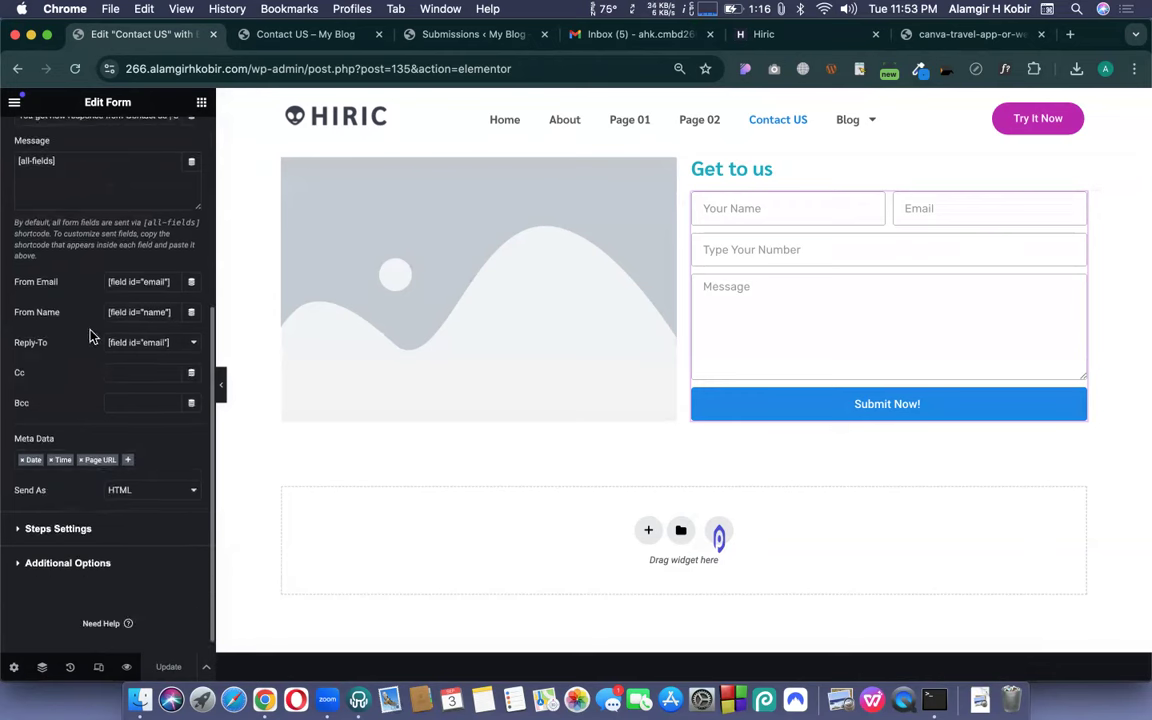
pyautogui.scroll(3, 87, 326)
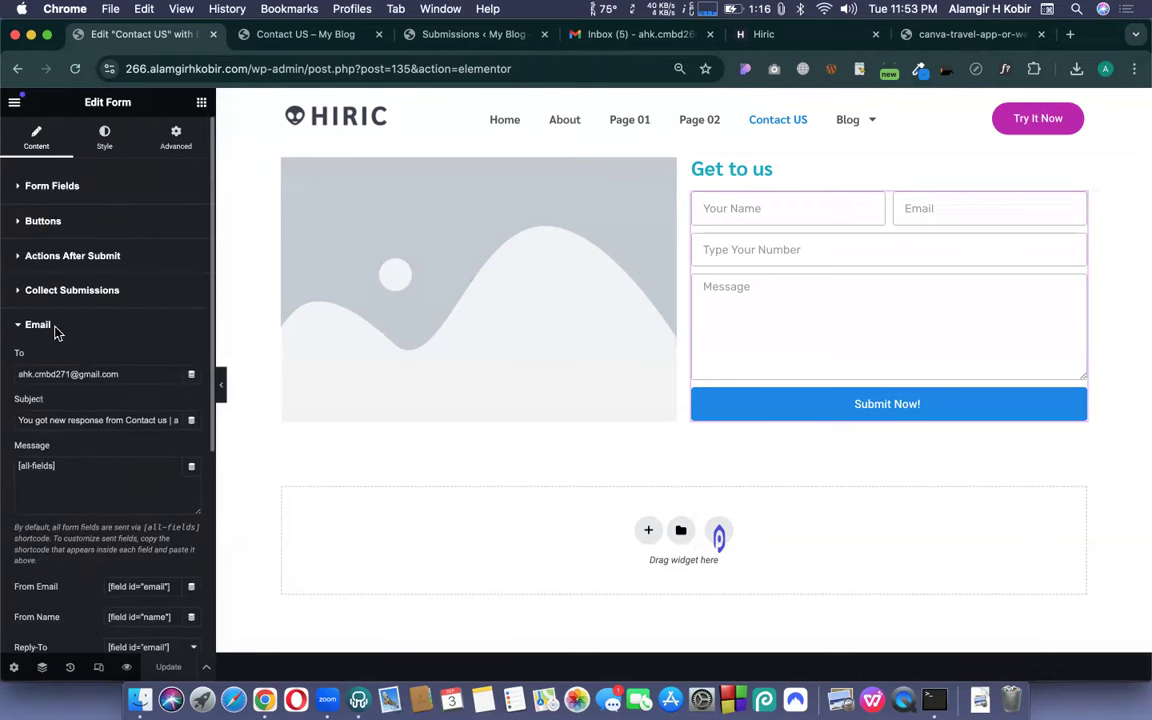
pyautogui.click(53, 328)
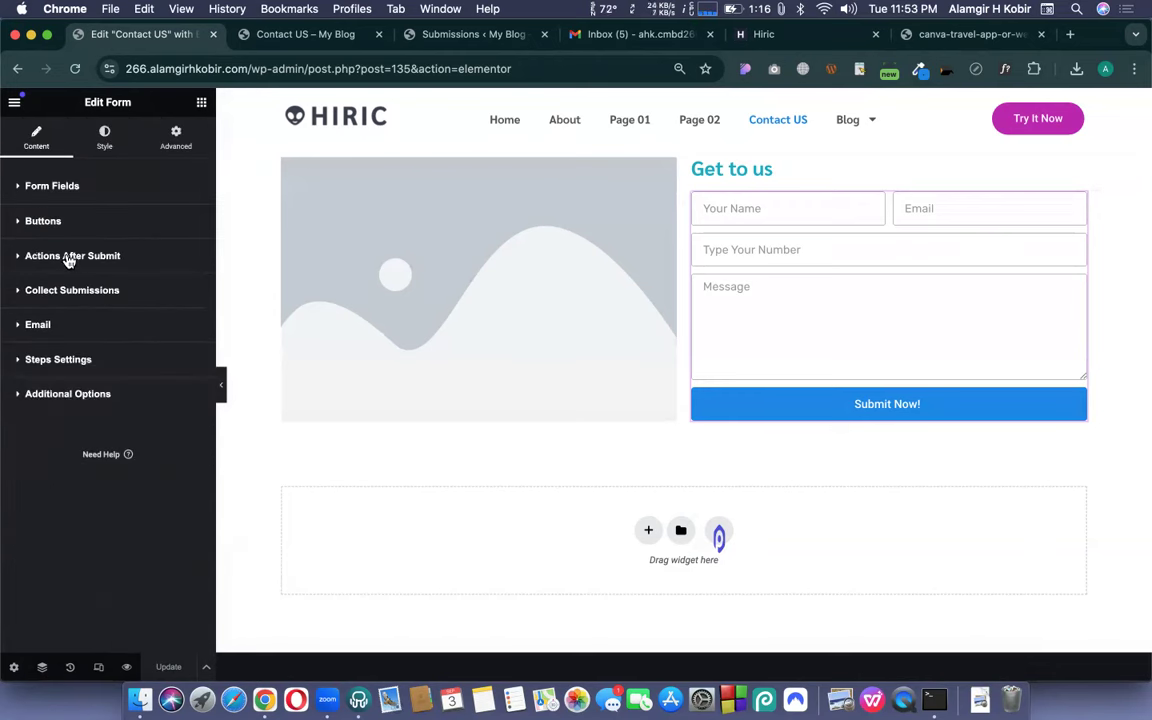
pyautogui.click(66, 256)
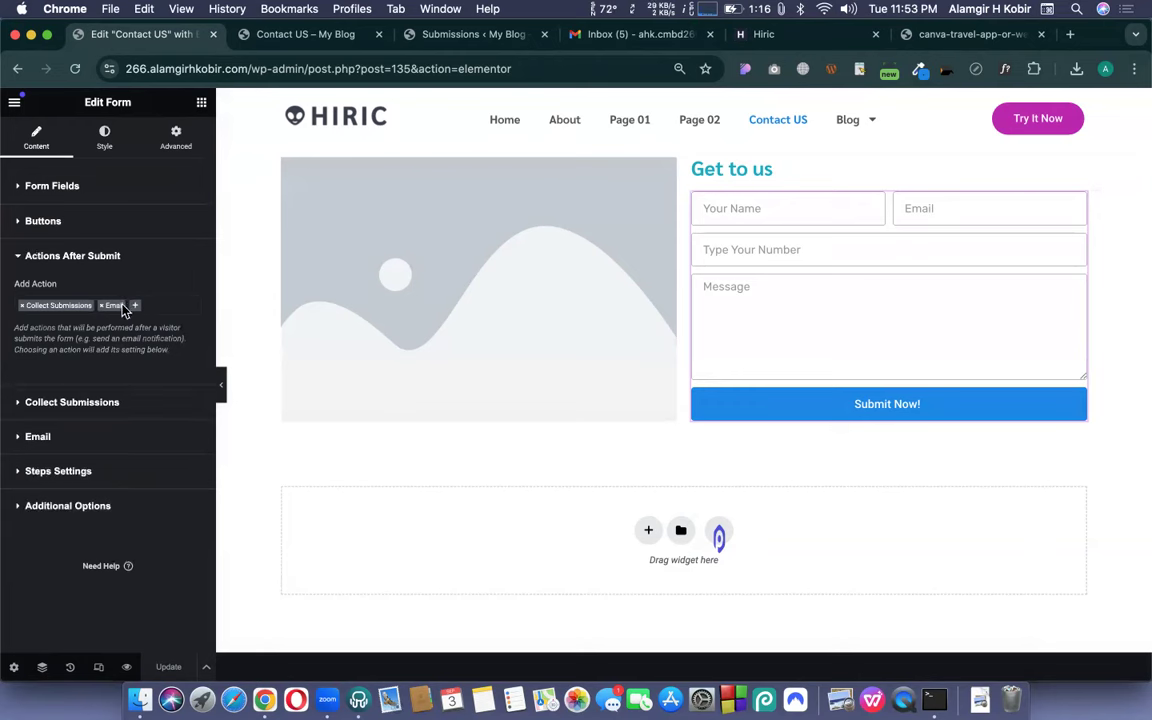
pyautogui.click(134, 307)
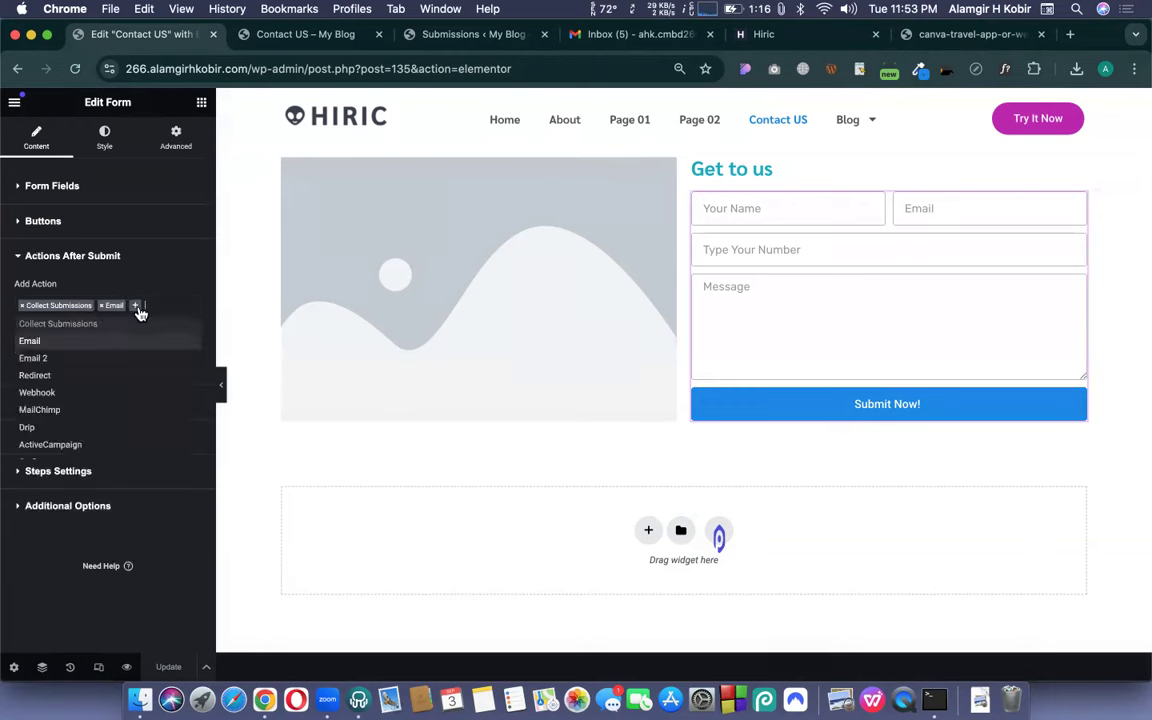
pyautogui.click(30, 360)
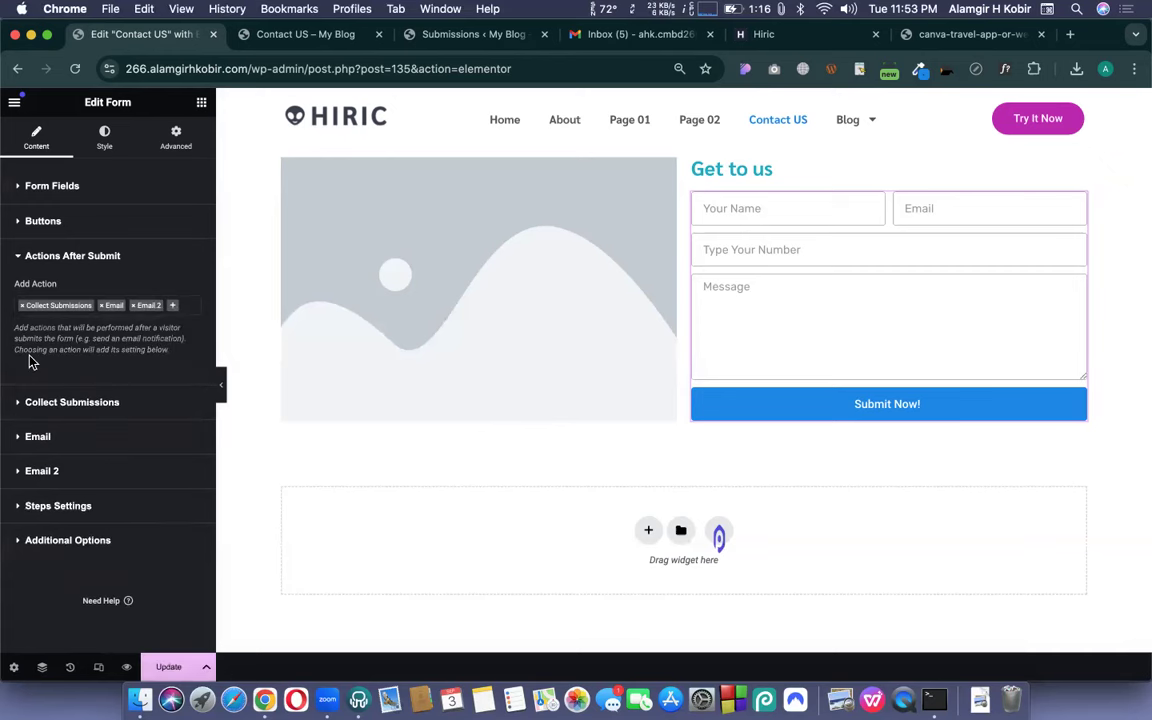
pyautogui.click(44, 470)
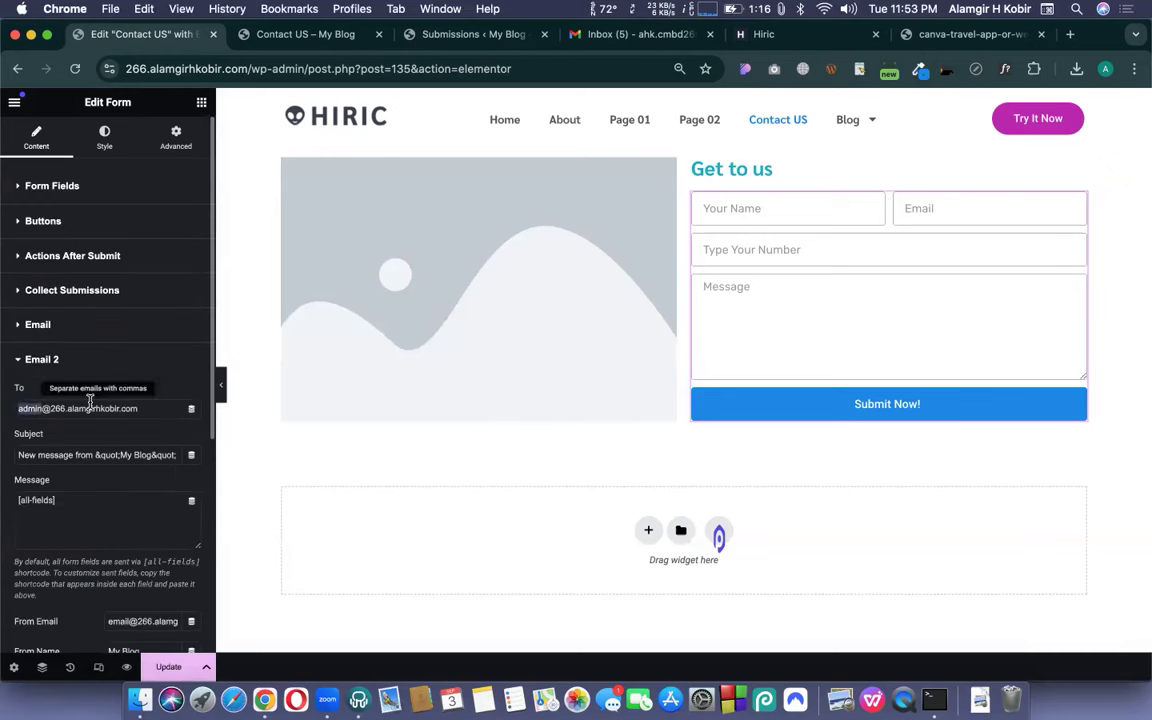
# - Replace Email 2's To address with a Gmail address and review its sender fields
pyautogui.tripleClick(89, 406)
pyautogui.scroll(-3, 110, 455)
pyautogui.scroll(-2, 108, 548)
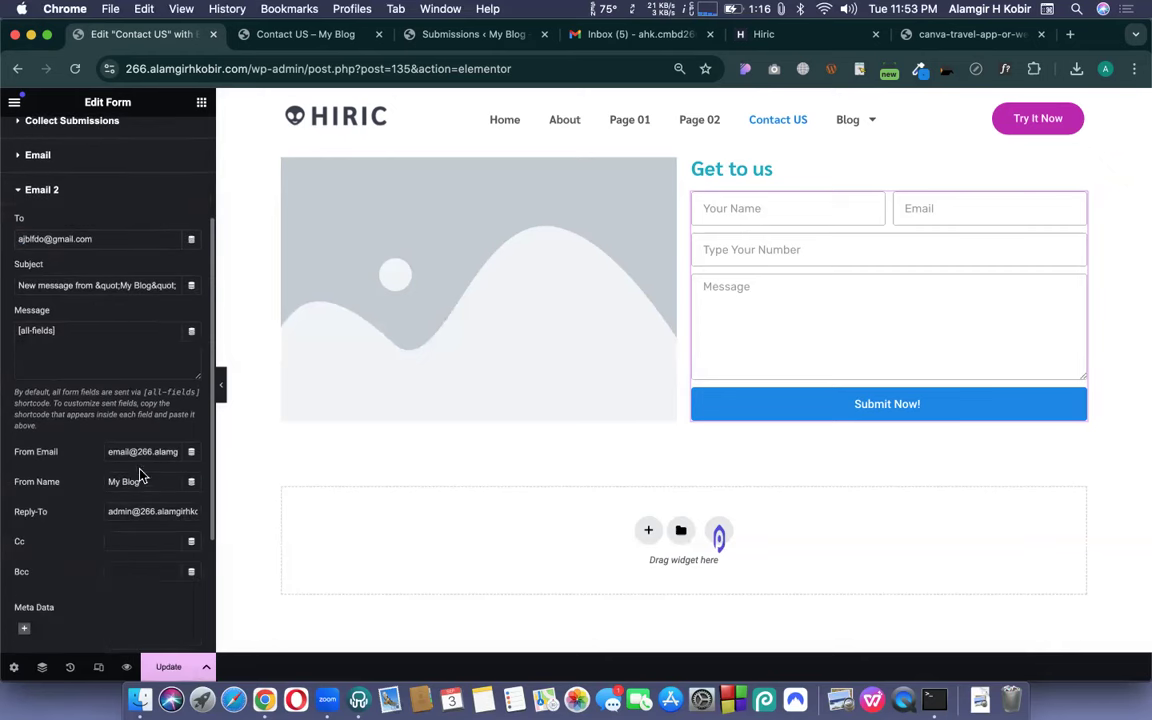
pyautogui.tripleClick(125, 451)
pyautogui.scroll(3, 64, 404)
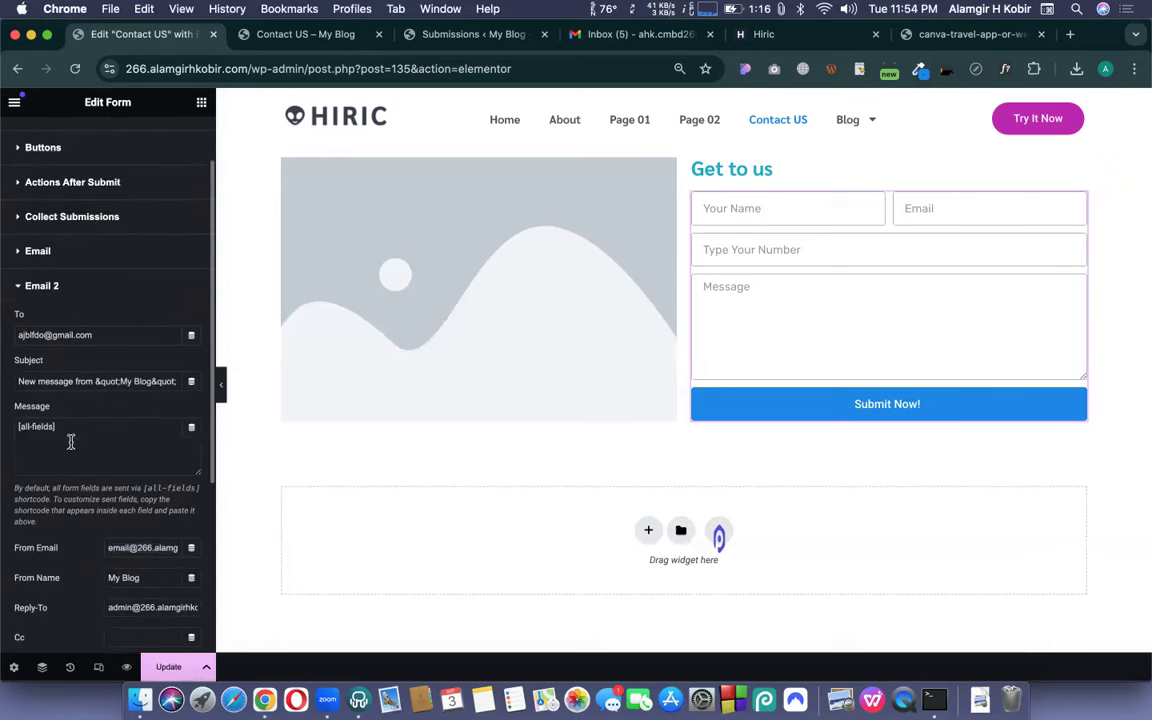
pyautogui.tripleClick(31, 335)
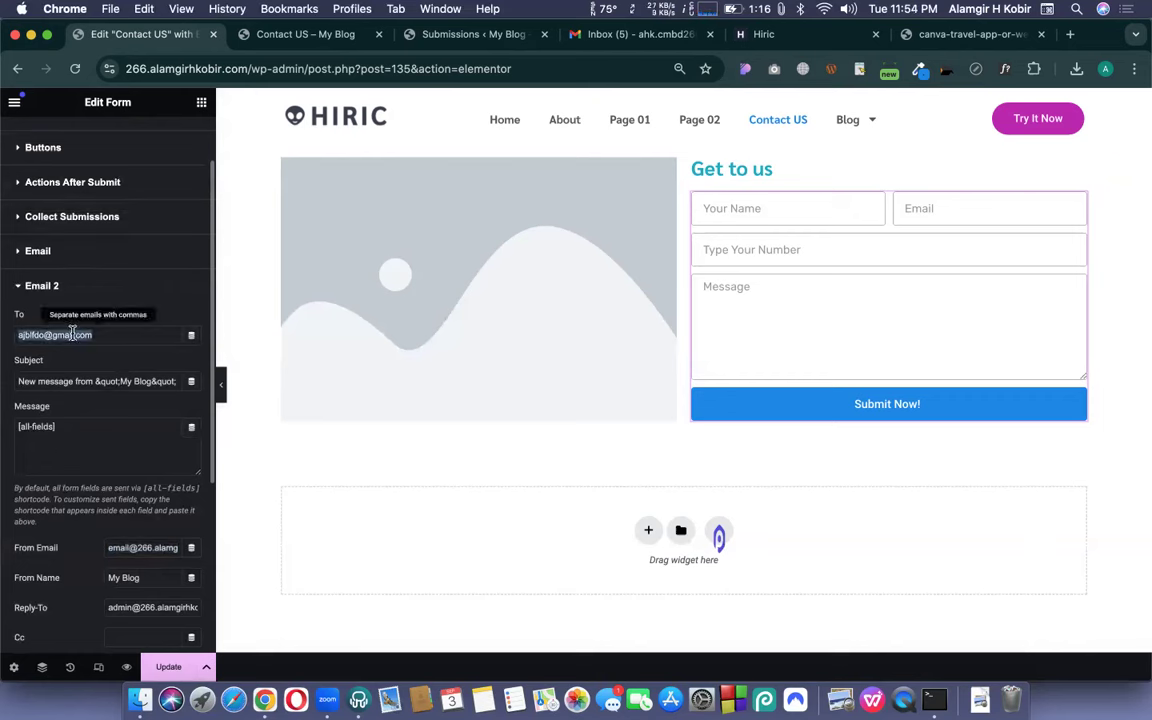
pyautogui.scroll(1, 98, 334)
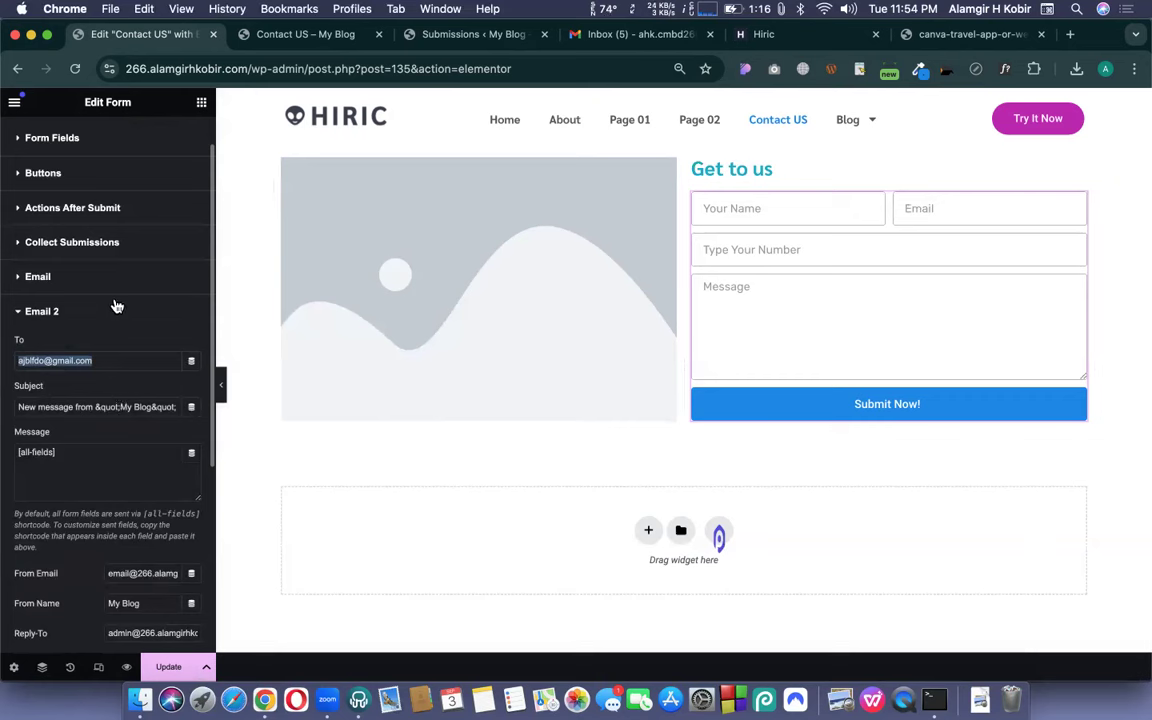
pyautogui.scroll(2, 118, 334)
pyautogui.click(64, 187)
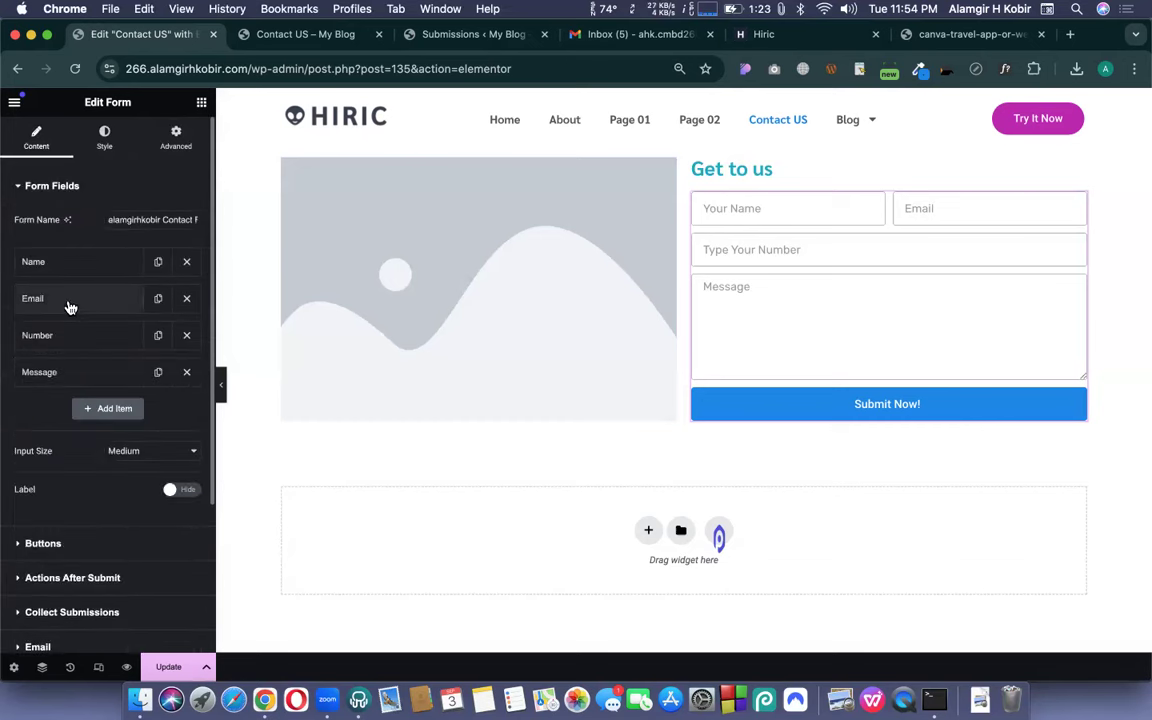
# - Copy the Email field's [field id="email"] shortcode and paste it into Email 2's To field
pyautogui.click(69, 301)
pyautogui.click(146, 336)
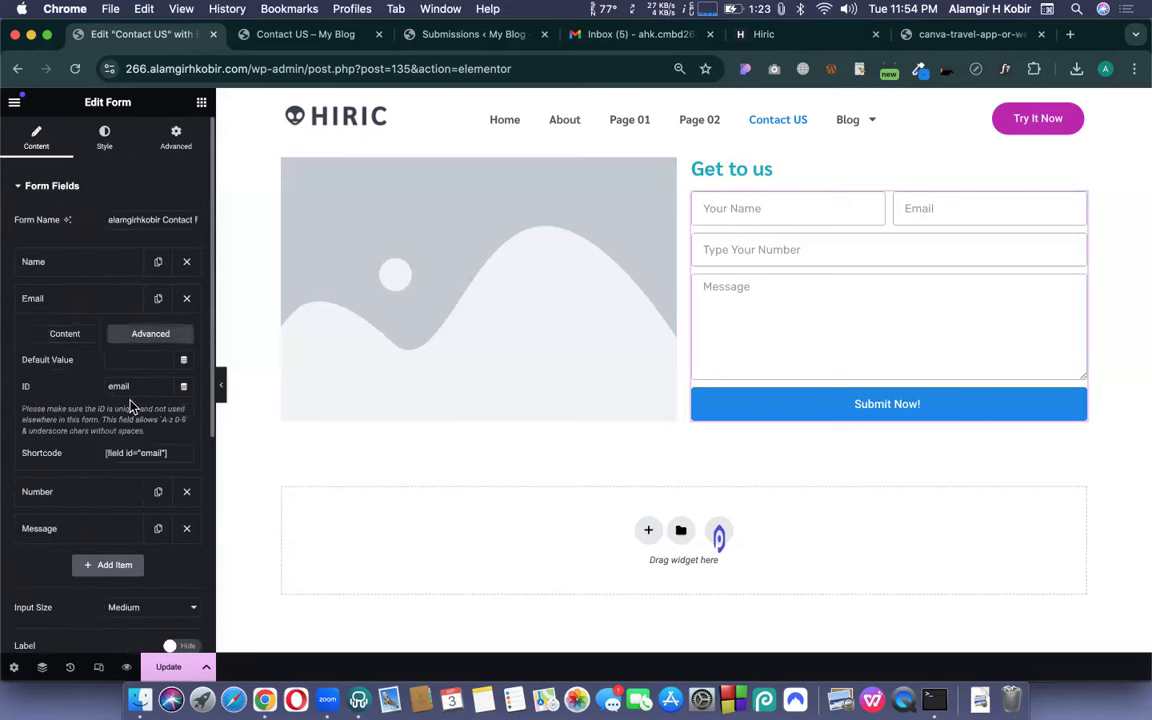
pyautogui.click(123, 455)
pyautogui.press('super+c')
pyautogui.scroll(-5, 123, 462)
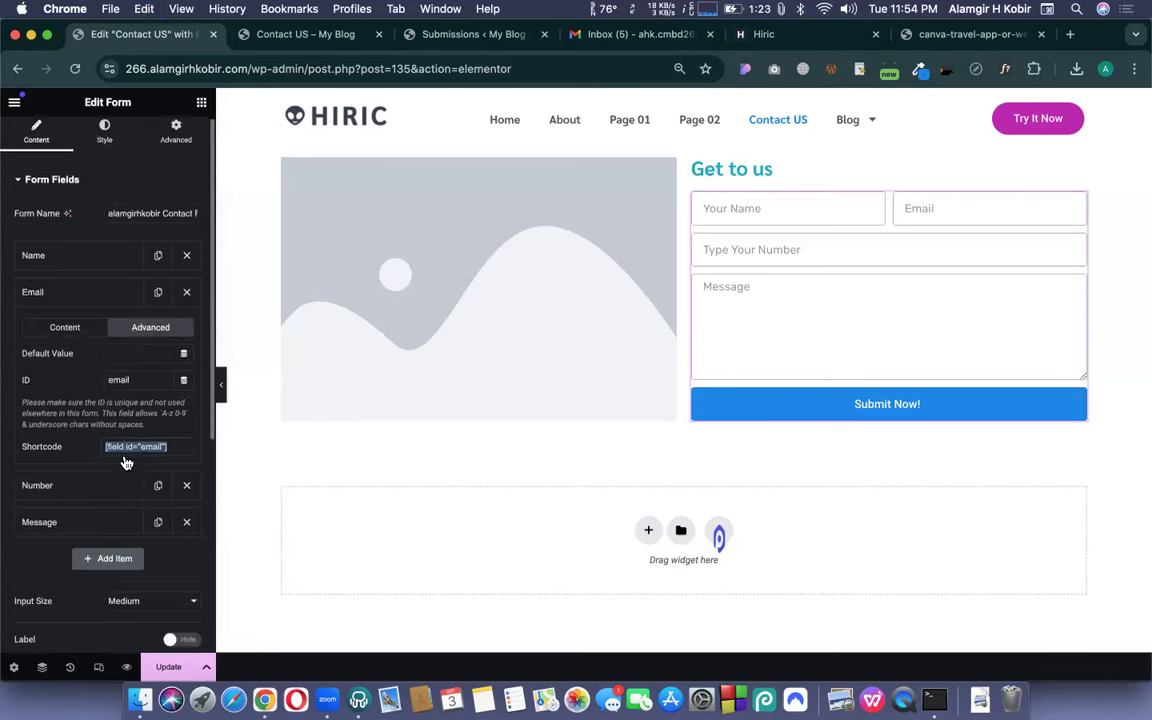
pyautogui.click(45, 479)
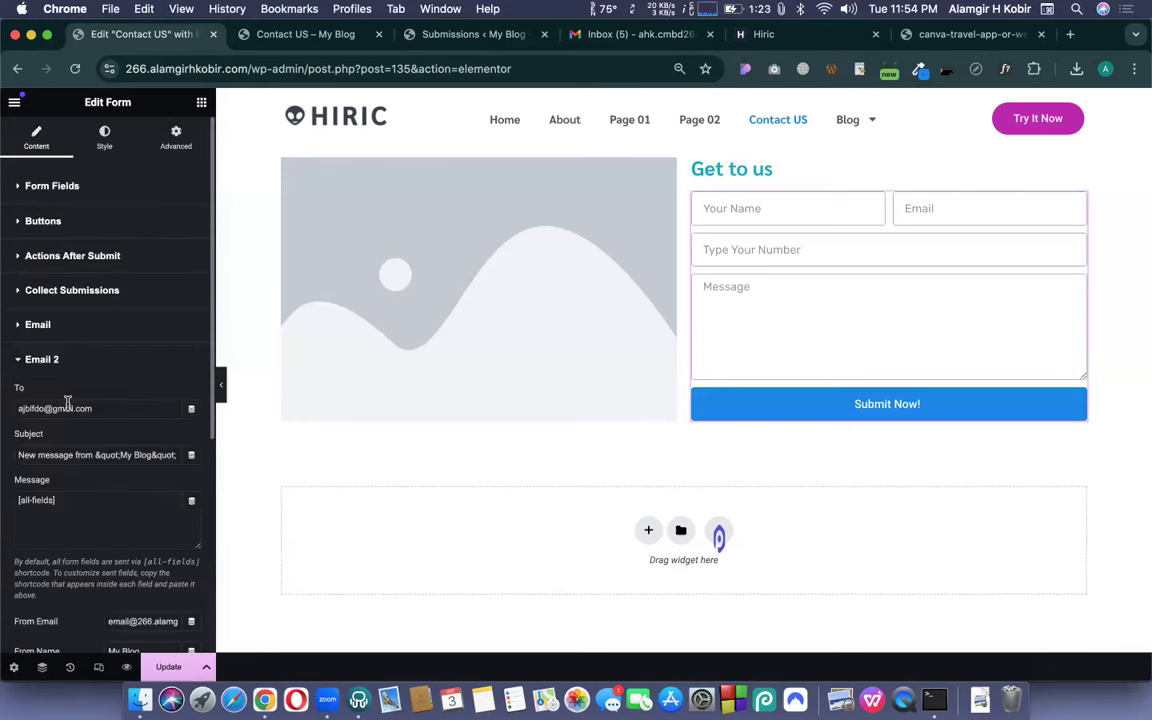
pyautogui.press('super+v')
# - Check the pasted recipient shortcode and select Email 2's default subject for replacement
pyautogui.moveTo(35, 390); pyautogui.dragTo(43, 333)
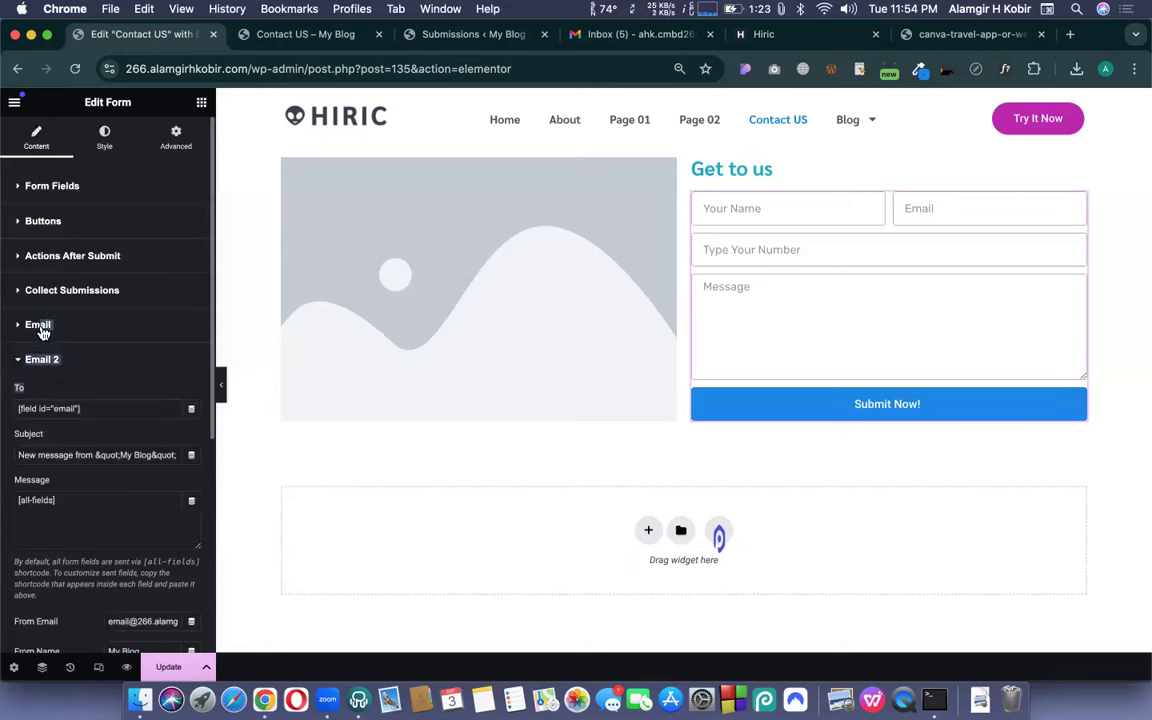
pyautogui.click(45, 394)
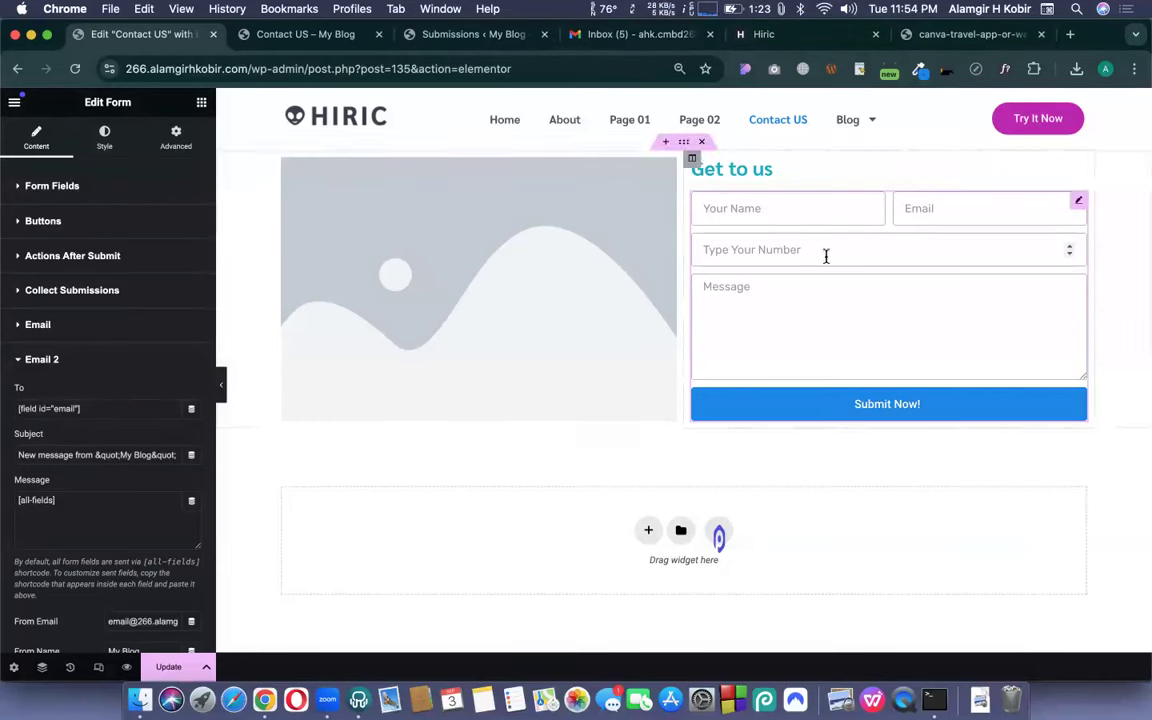
pyautogui.tripleClick(104, 408)
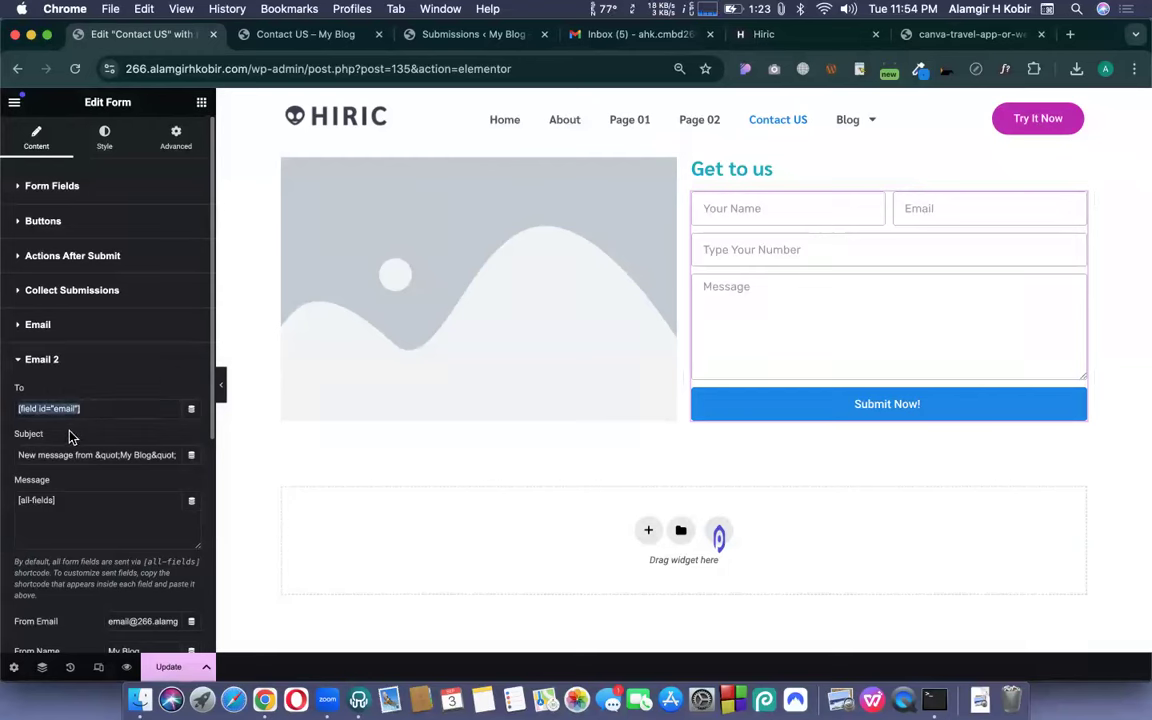
pyautogui.click(70, 438)
pyautogui.tripleClick(97, 408)
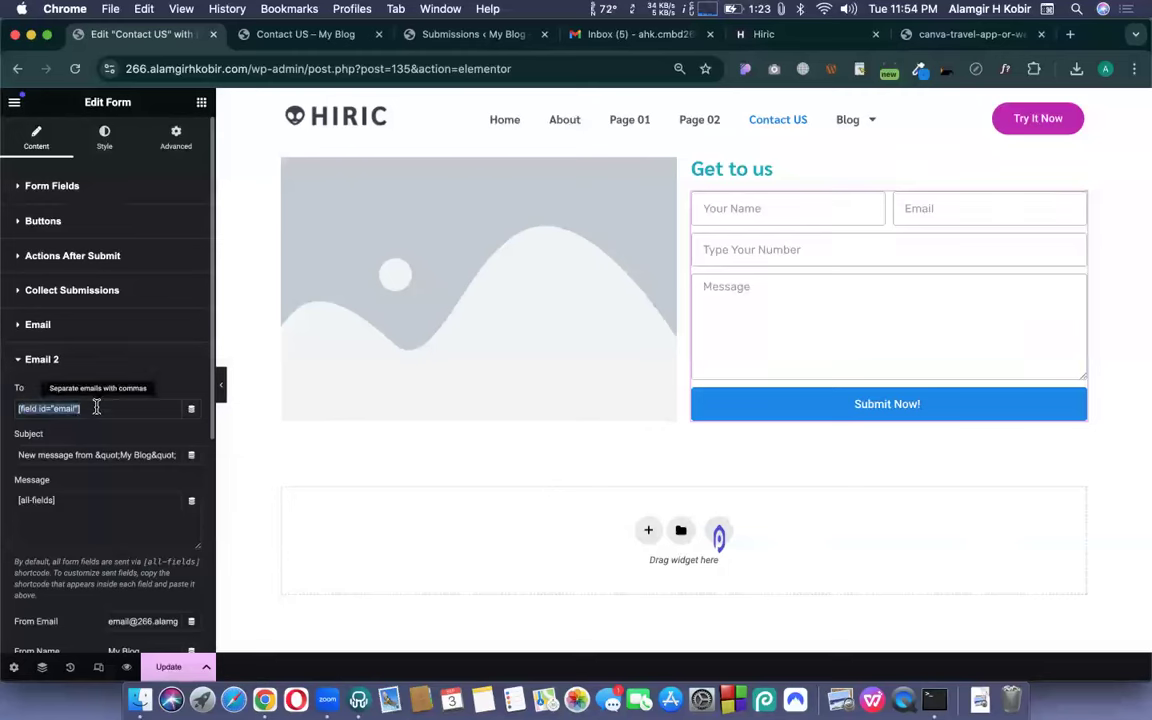
pyautogui.click(86, 437)
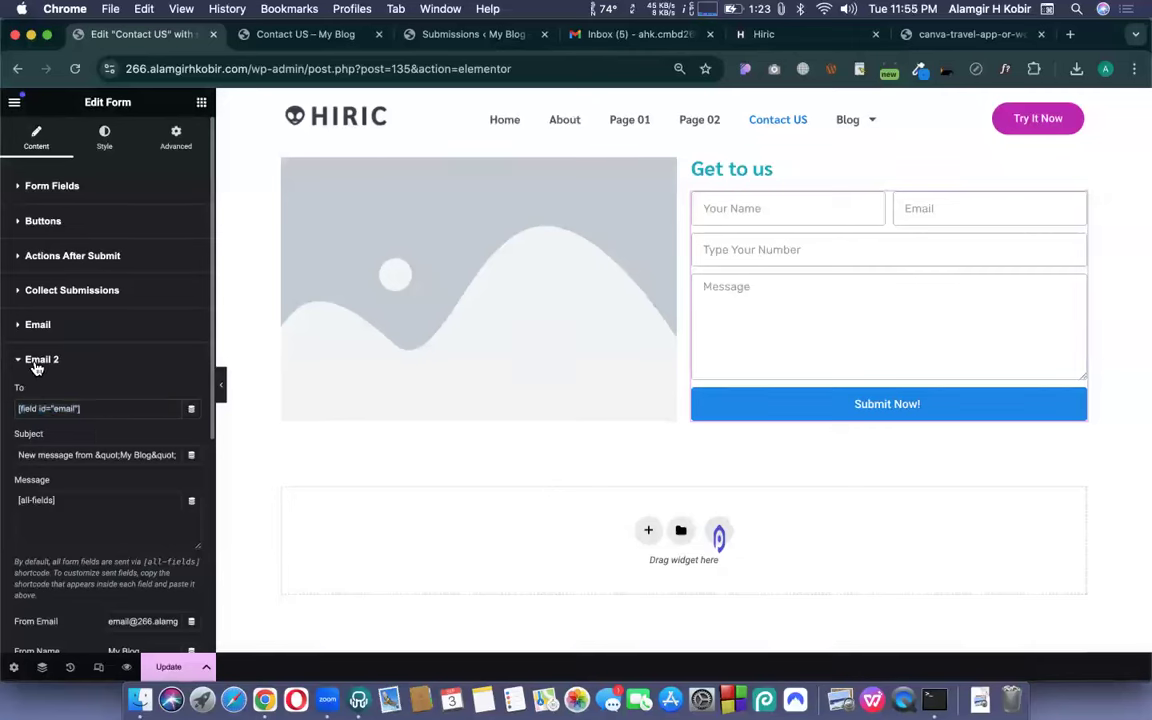
pyautogui.tripleClick(90, 404)
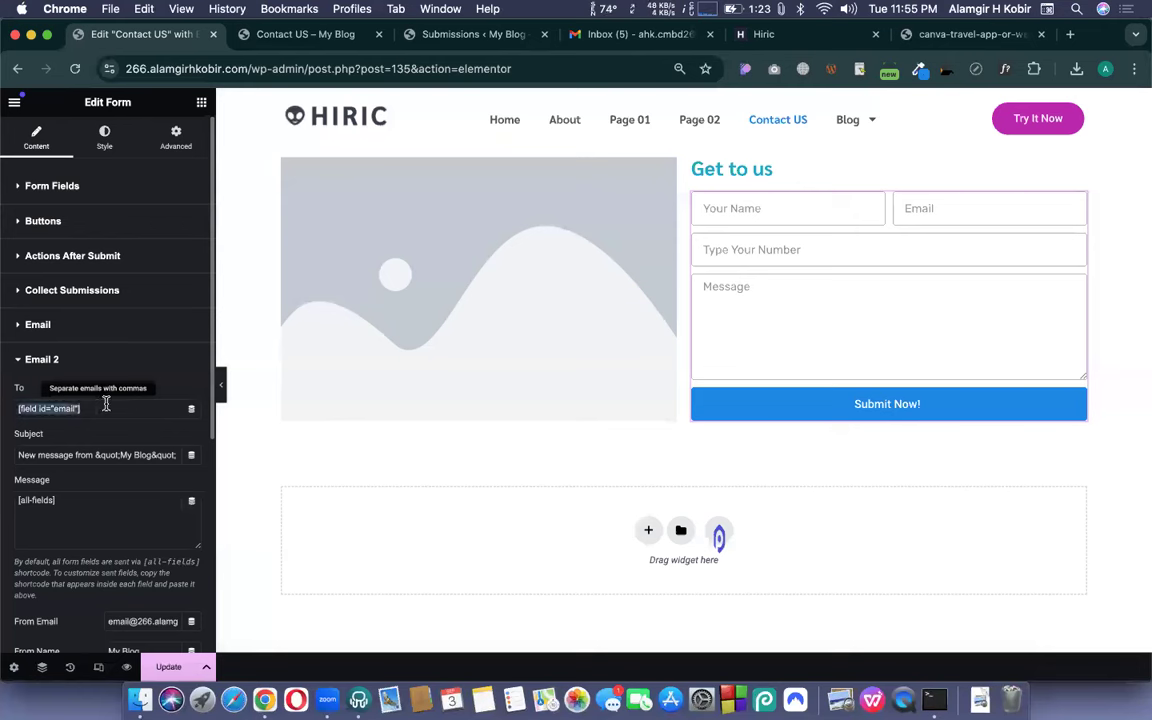
pyautogui.tripleClick(98, 452)
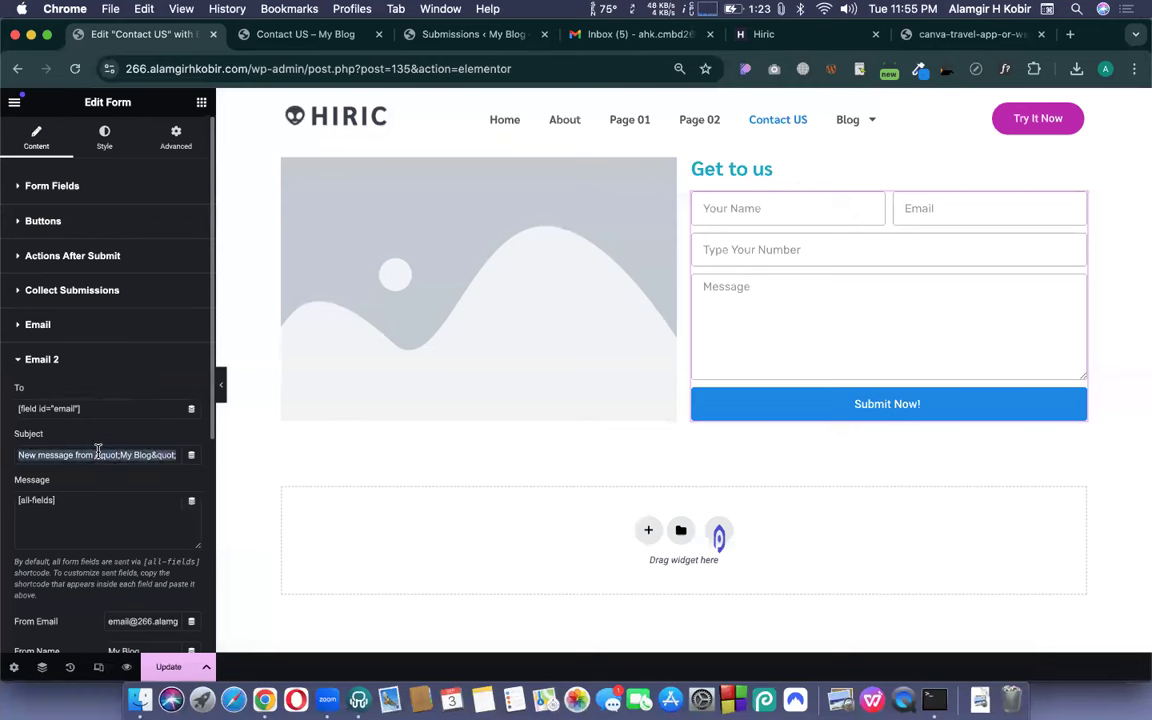
# - Set Email 2's subject to 'Thanks for your response' followed by the site name
pyautogui.write('Thanks')
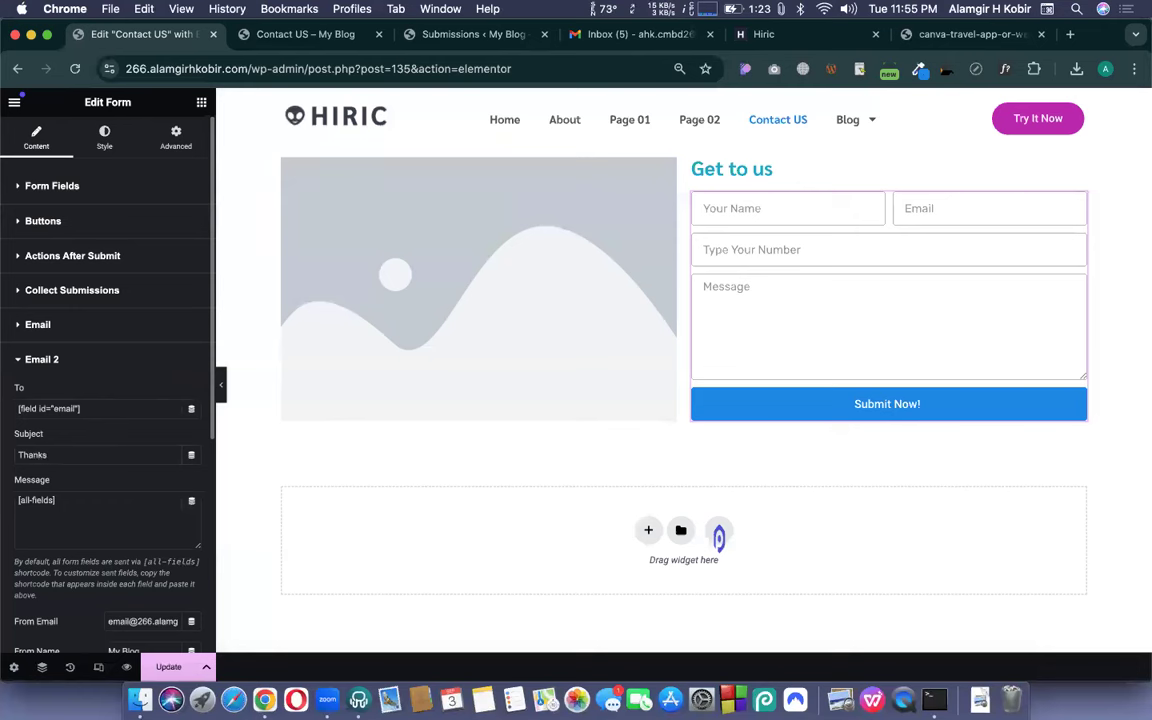
pyautogui.write(' for your response')
pyautogui.doubleClick(222, 68)
pyautogui.press('super+c')
pyautogui.click(128, 452)
pyautogui.press('super+v')
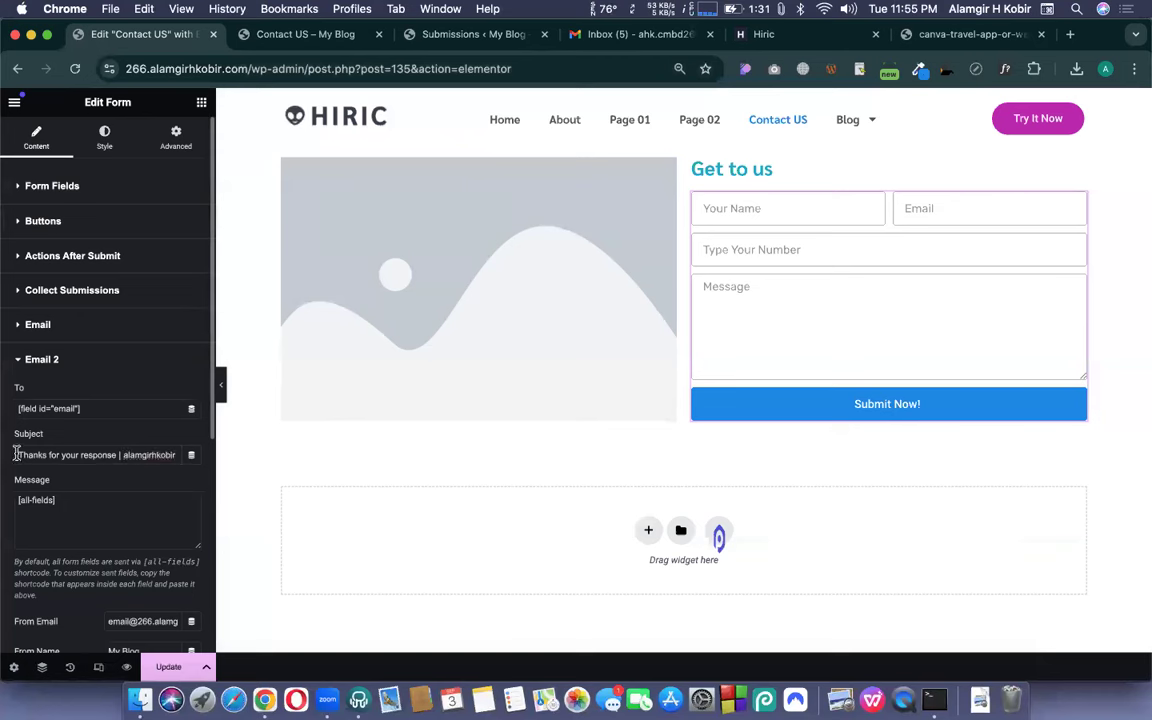
# - Replace the [all-fields] message with 'Thanks for your response. We will get back to' you
pyautogui.tripleClick(17, 454)
pyautogui.press('super+c')
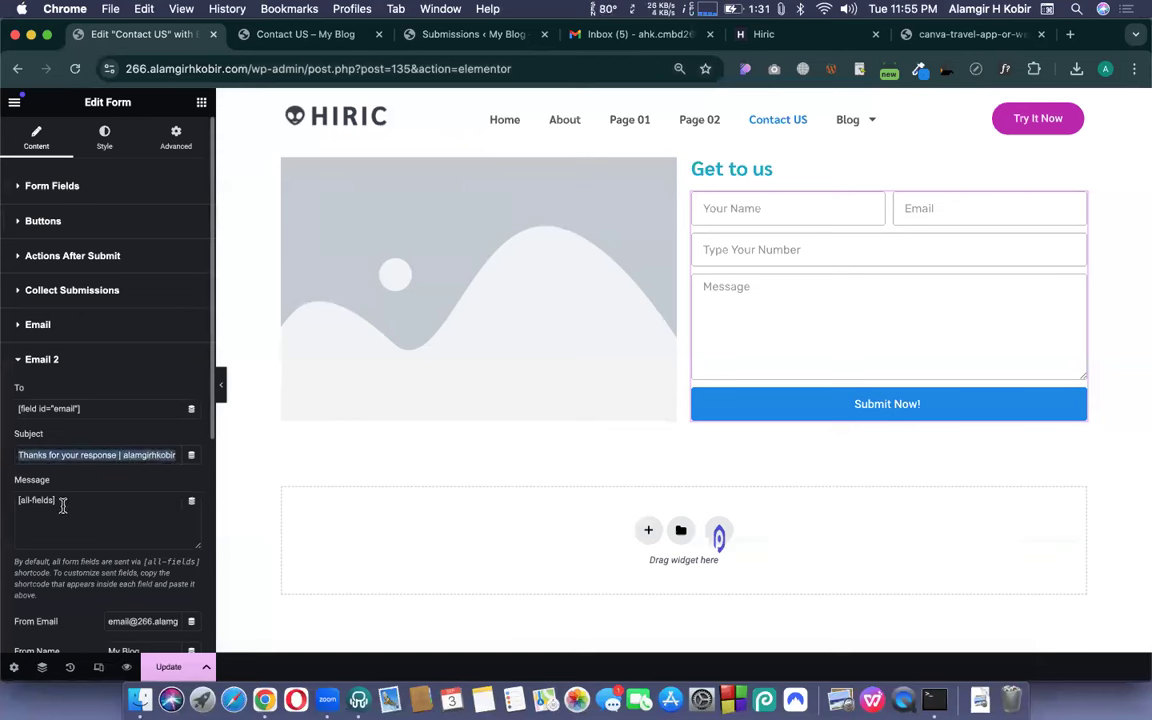
pyautogui.tripleClick(63, 506)
pyautogui.press('BackSpace')
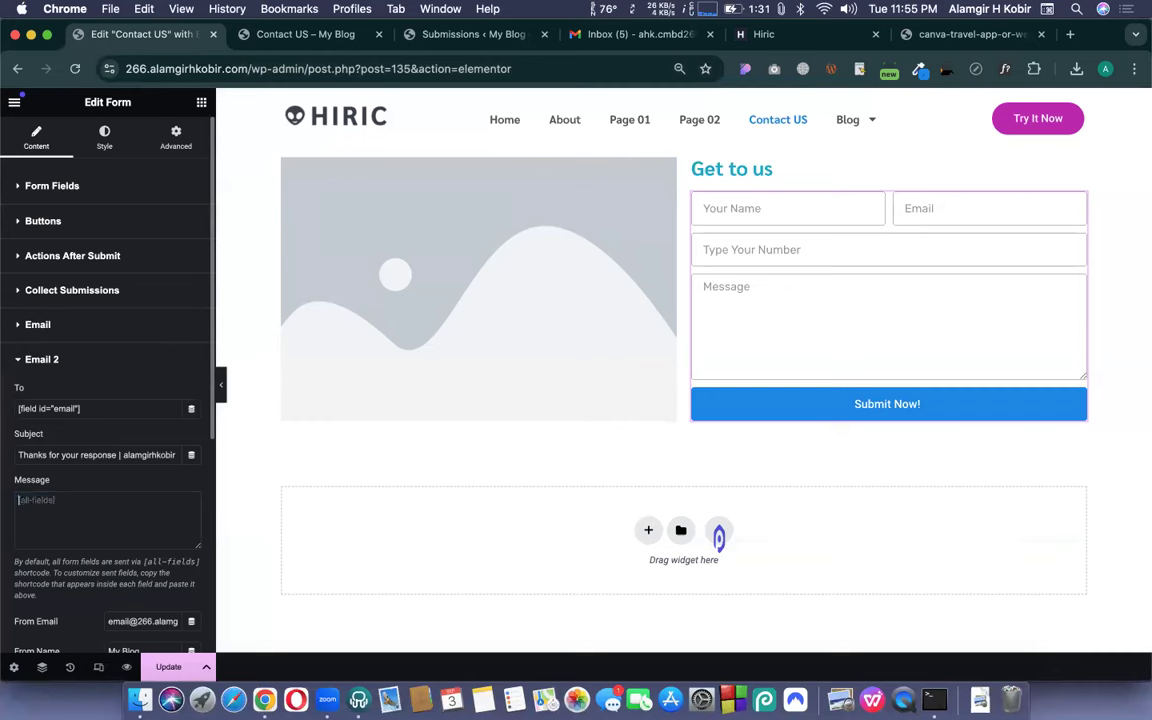
pyautogui.press('super+v')
pyautogui.moveTo(119, 498); pyautogui.dragTo(176, 500)
pyautogui.press('BackSpace')
pyautogui.write('. We will g')
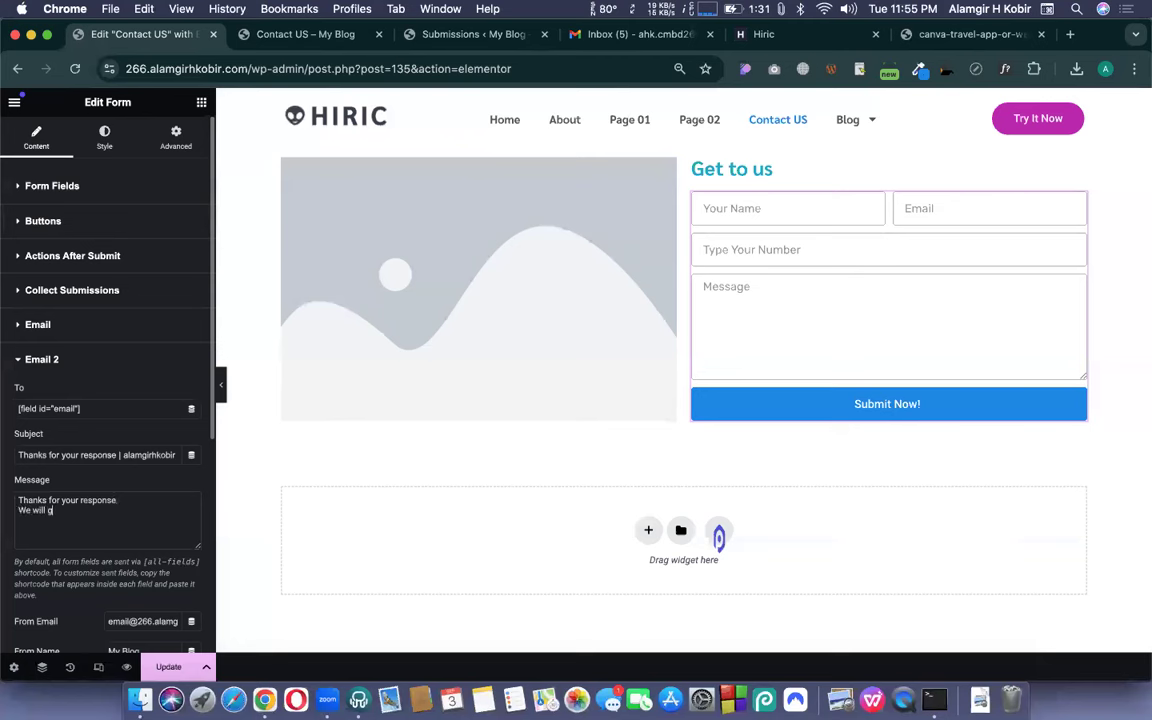
pyautogui.write('et back to your soon.')
pyautogui.scroll(-2, 120, 480)
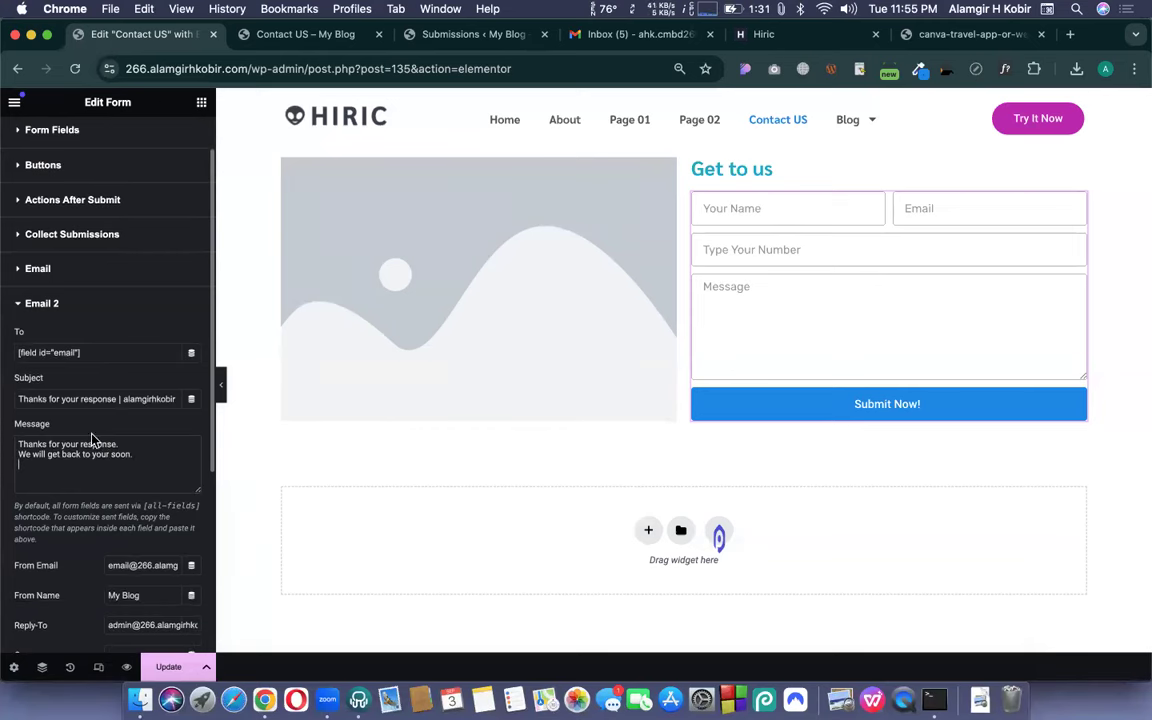
pyautogui.scroll(-5, 80, 440)
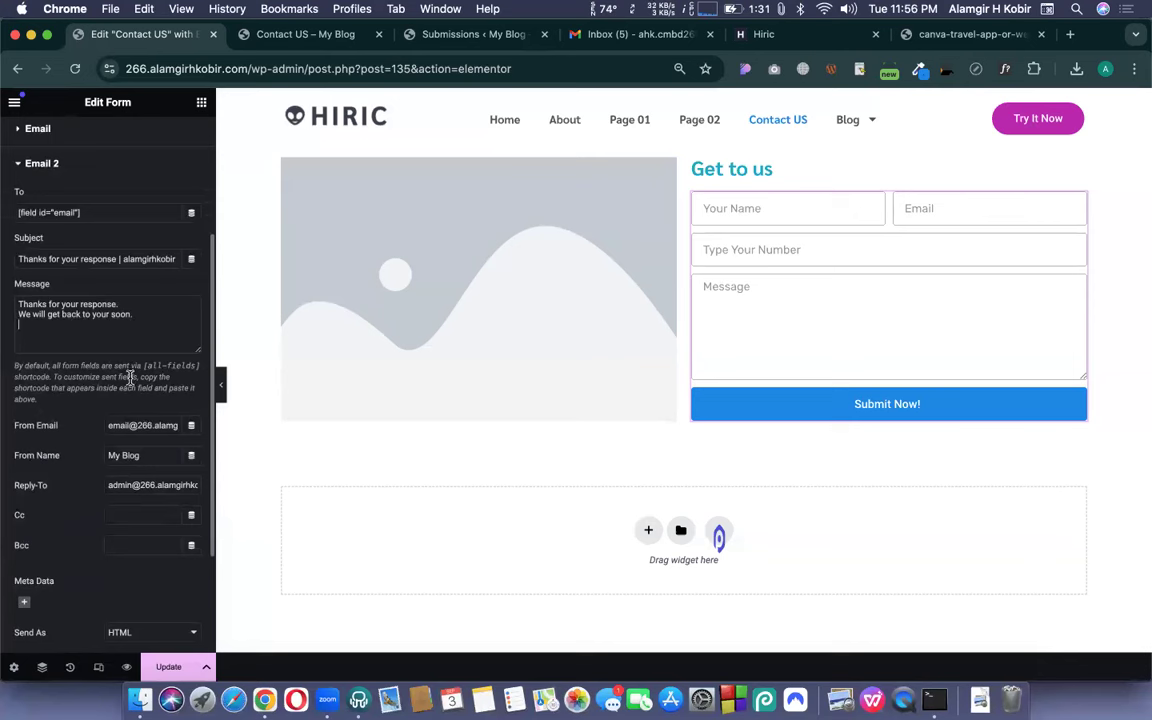
# - Copy the notification recipient address from the first Email action, then reopen Email 2
pyautogui.scroll(2, 130, 378)
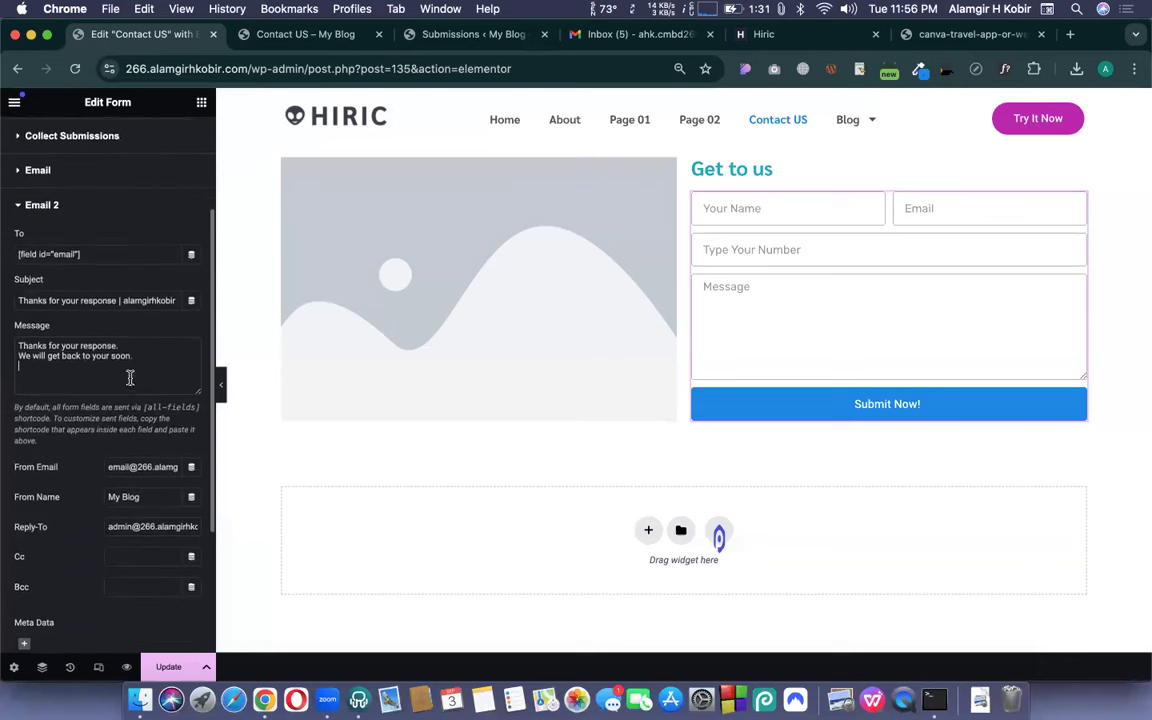
pyautogui.click(28, 165)
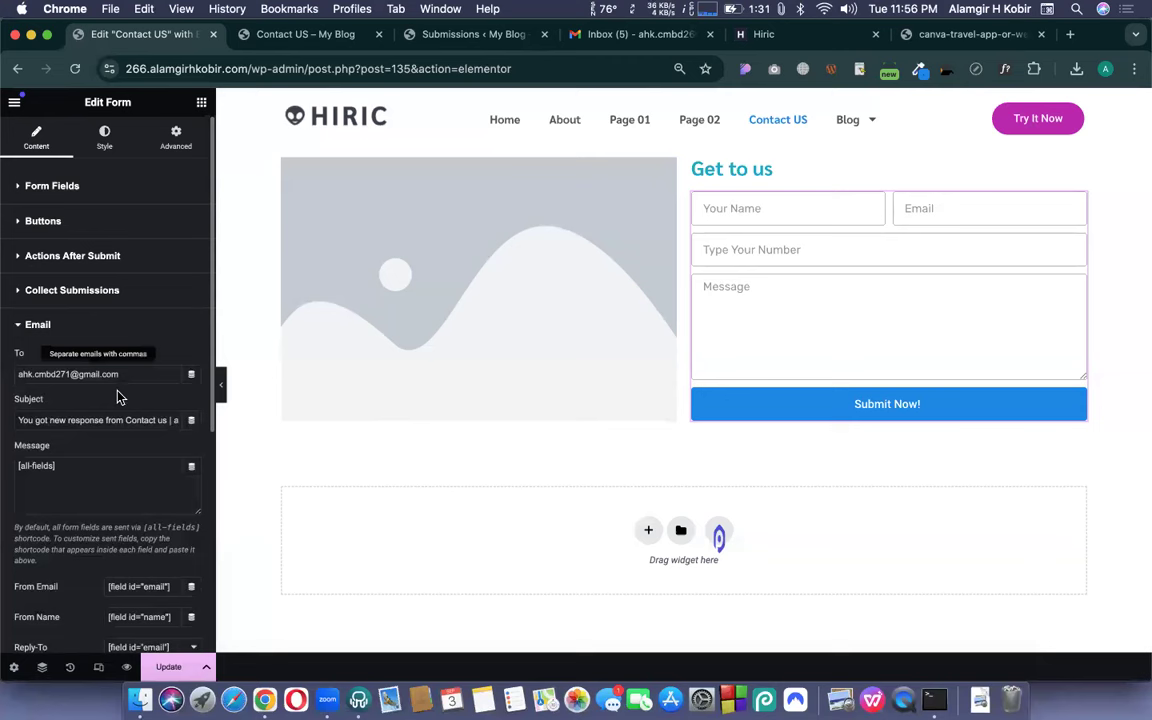
pyautogui.tripleClick(71, 374)
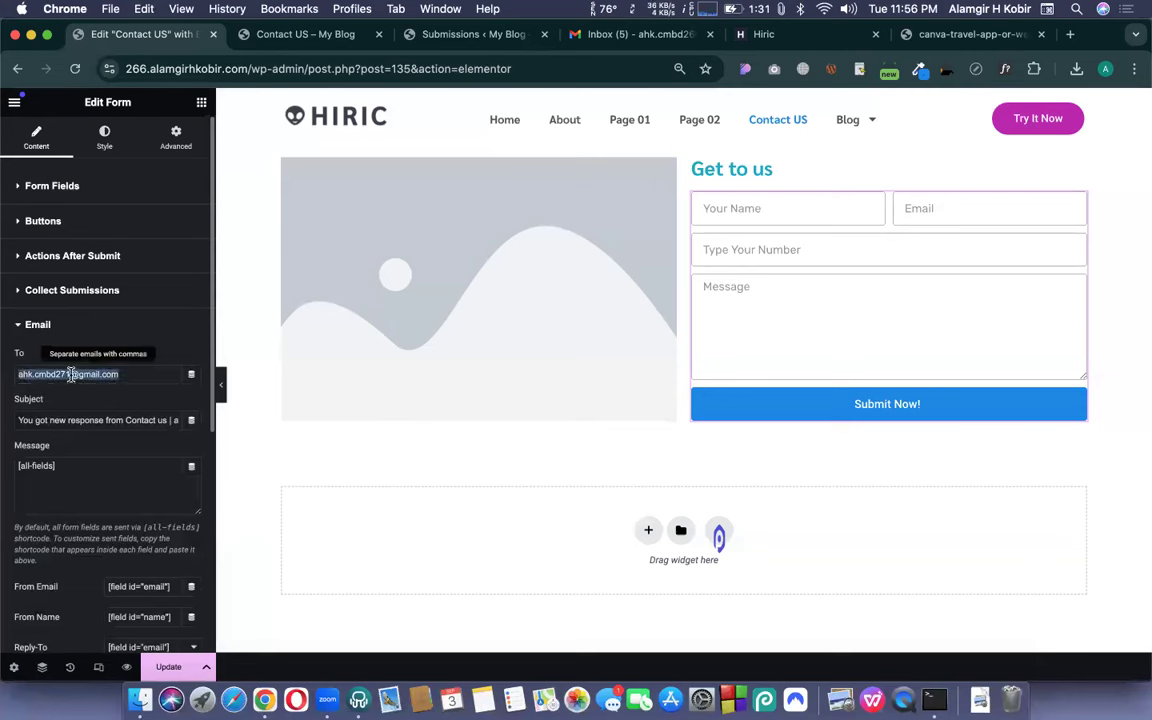
pyautogui.scroll(-5, 60, 390)
pyautogui.scroll(-3, 67, 426)
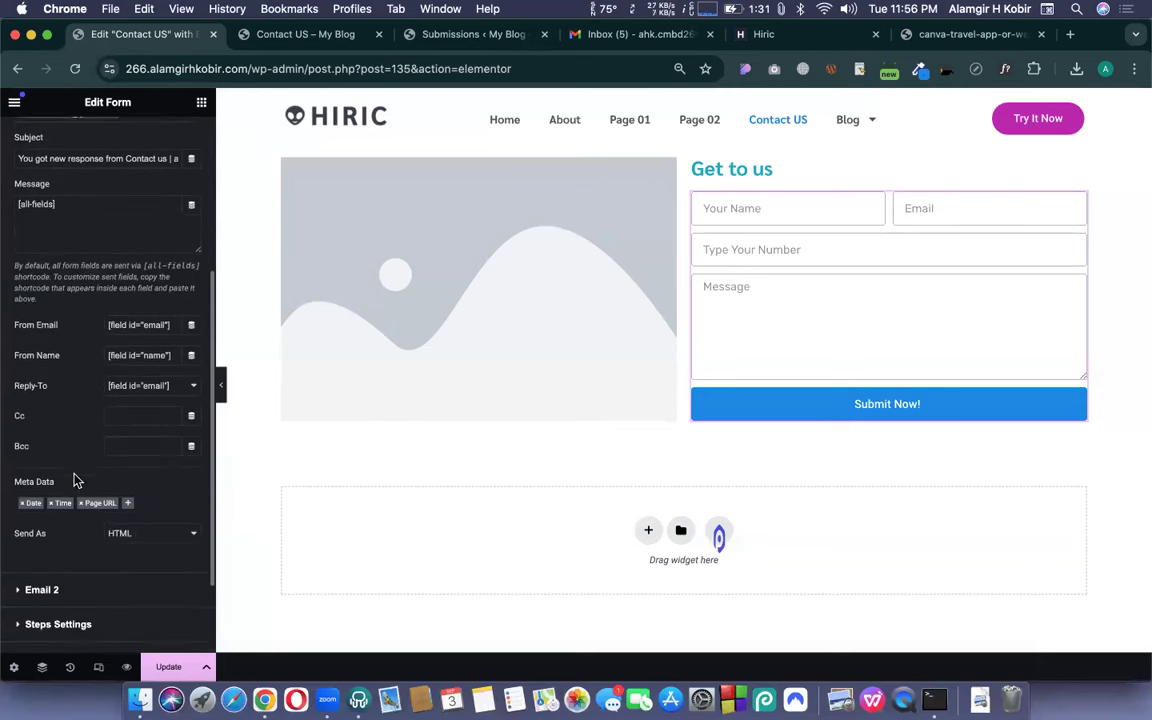
pyautogui.click(44, 478)
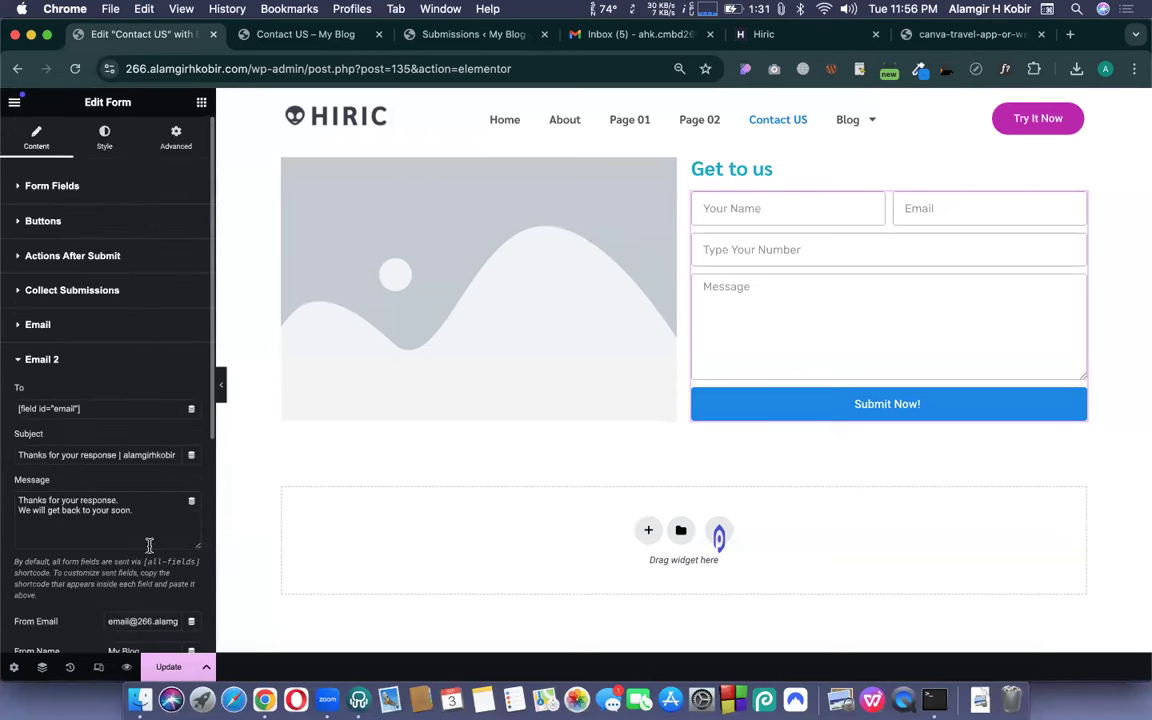
# - Set Email 2's From and Reply-To to a Gmail address with a custom sender name
pyautogui.scroll(-3, 149, 545)
pyautogui.tripleClick(127, 440)
pyautogui.press('super+v')
pyautogui.tripleClick(129, 472)
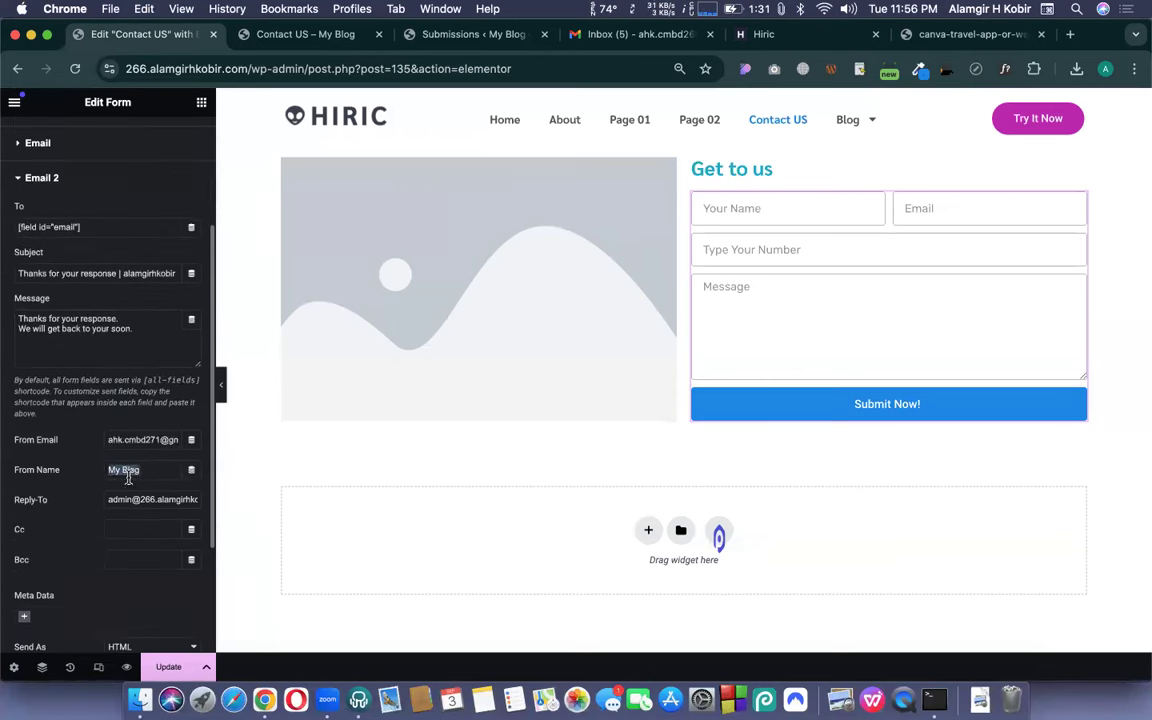
pyautogui.write('John Due')
pyautogui.tripleClick(117, 500)
pyautogui.press('super+v')
pyautogui.click(91, 494)
# - Save the Contact US page with Update
pyautogui.scroll(-2, 83, 487)
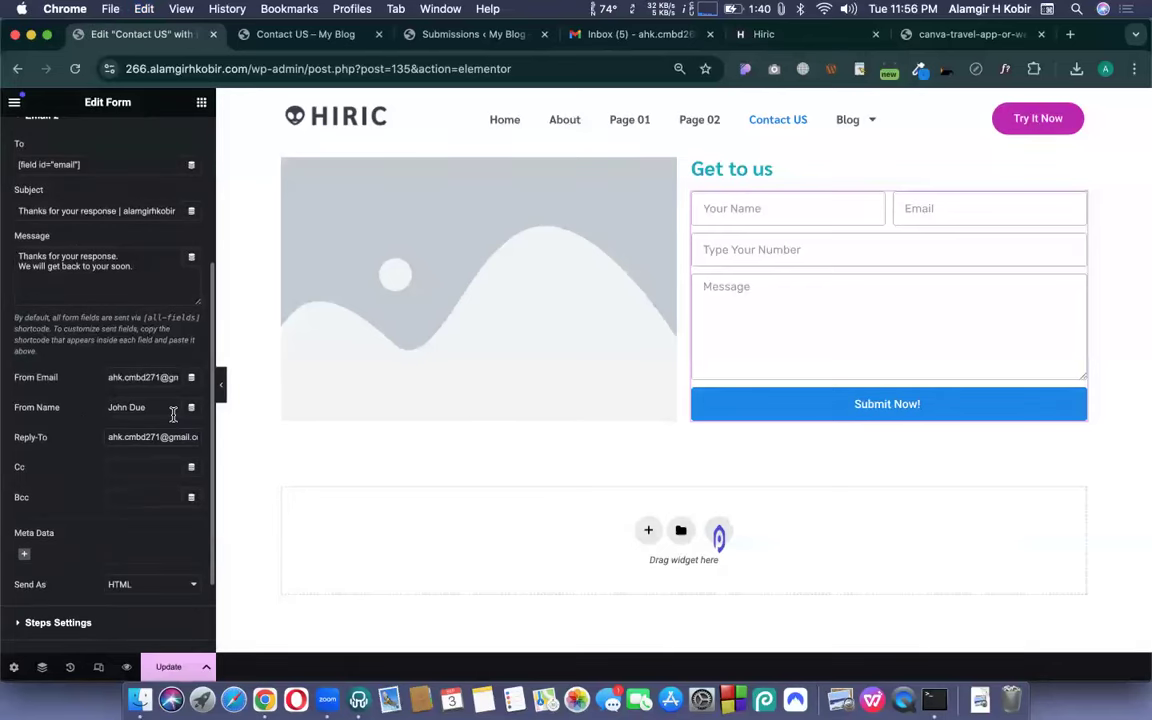
pyautogui.scroll(-3, 79, 480)
pyautogui.click(168, 667)
pyautogui.scroll(6, 93, 427)
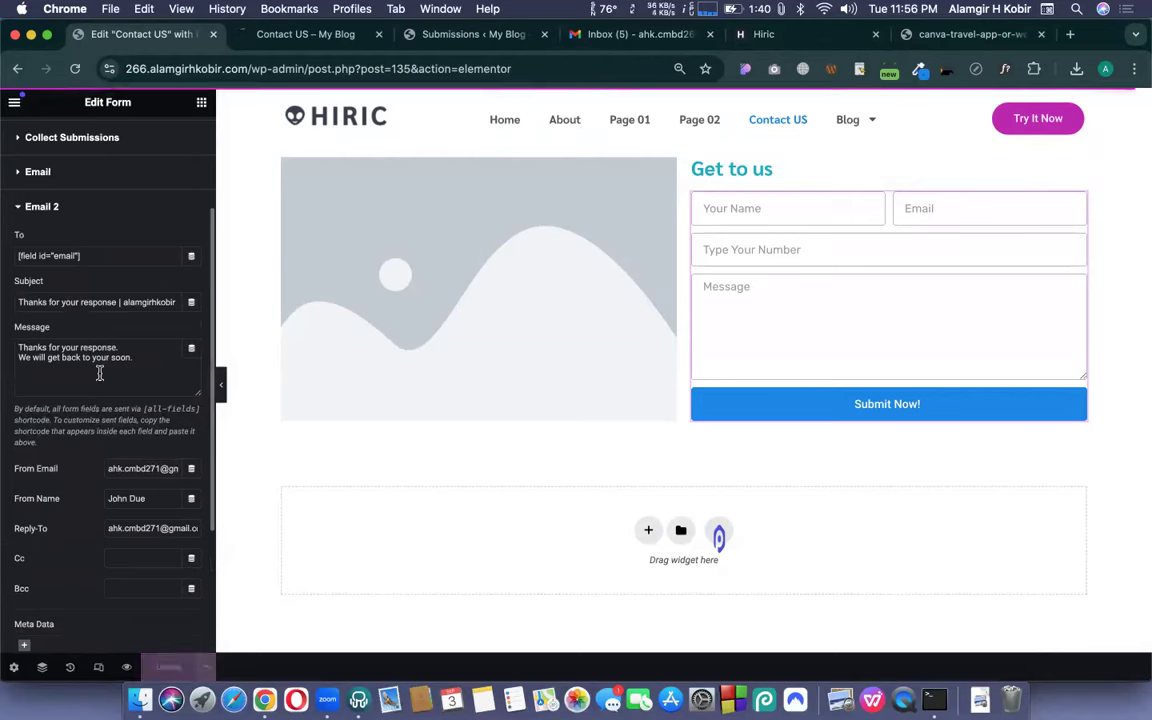
# - Strip the preview parameters from the Contact US URL to load the live page
pyautogui.click(320, 38)
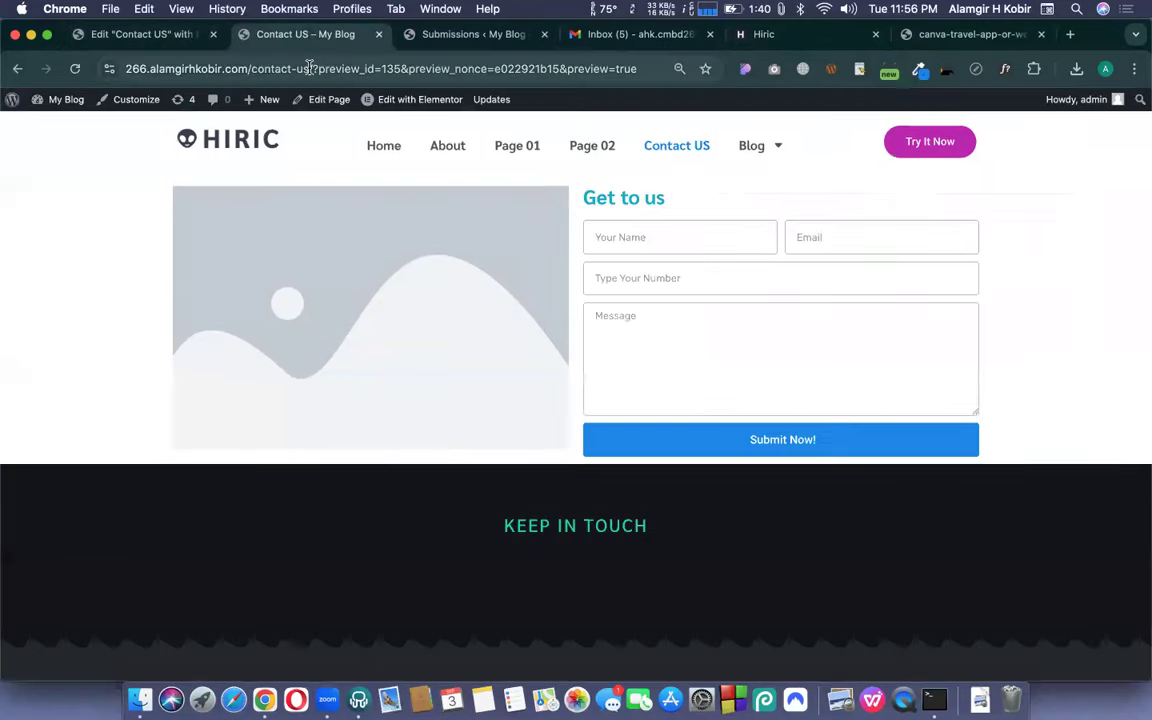
pyautogui.moveTo(310, 68); pyautogui.dragTo(622, 287)
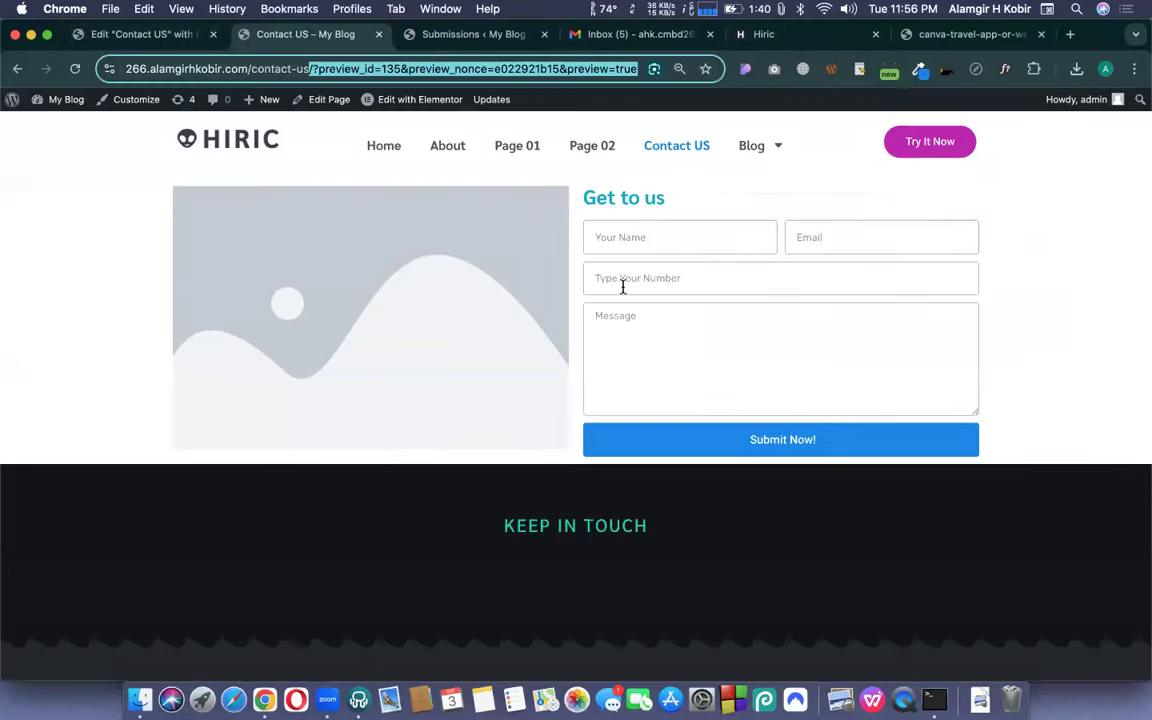
pyautogui.press('BackSpace')
pyautogui.press('Return')
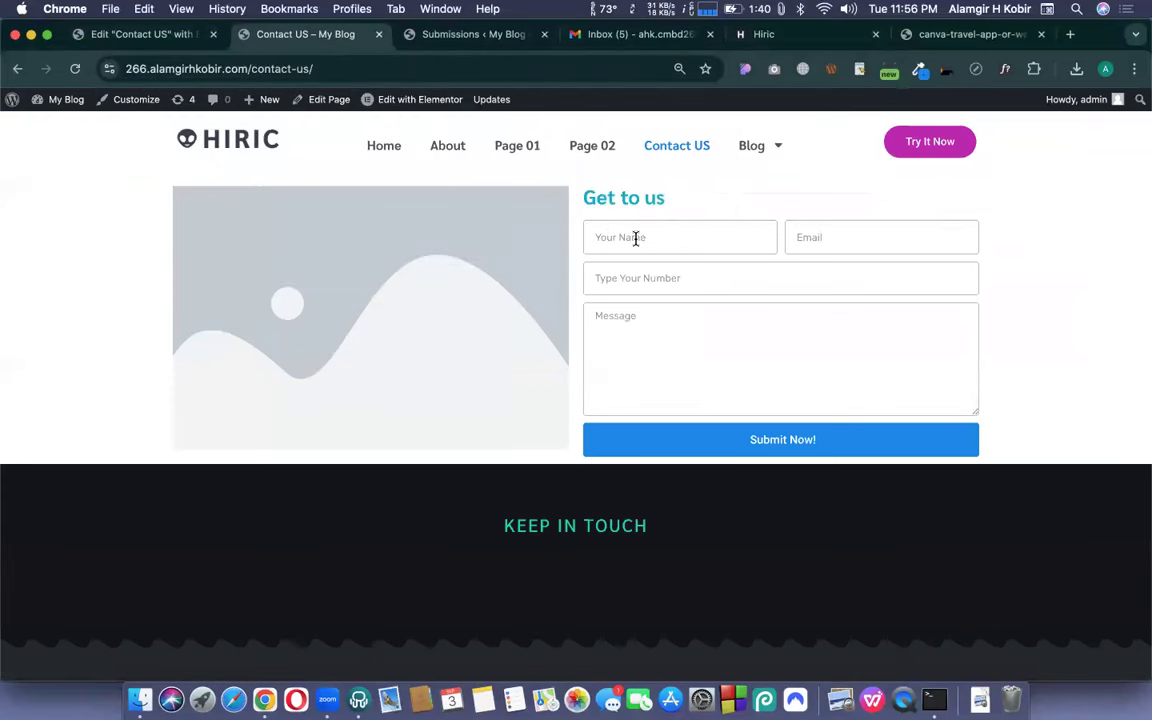
# - Submit a test entry with the saved name and email, number 1234 and message 'Hi test 05'
pyautogui.click(603, 238)
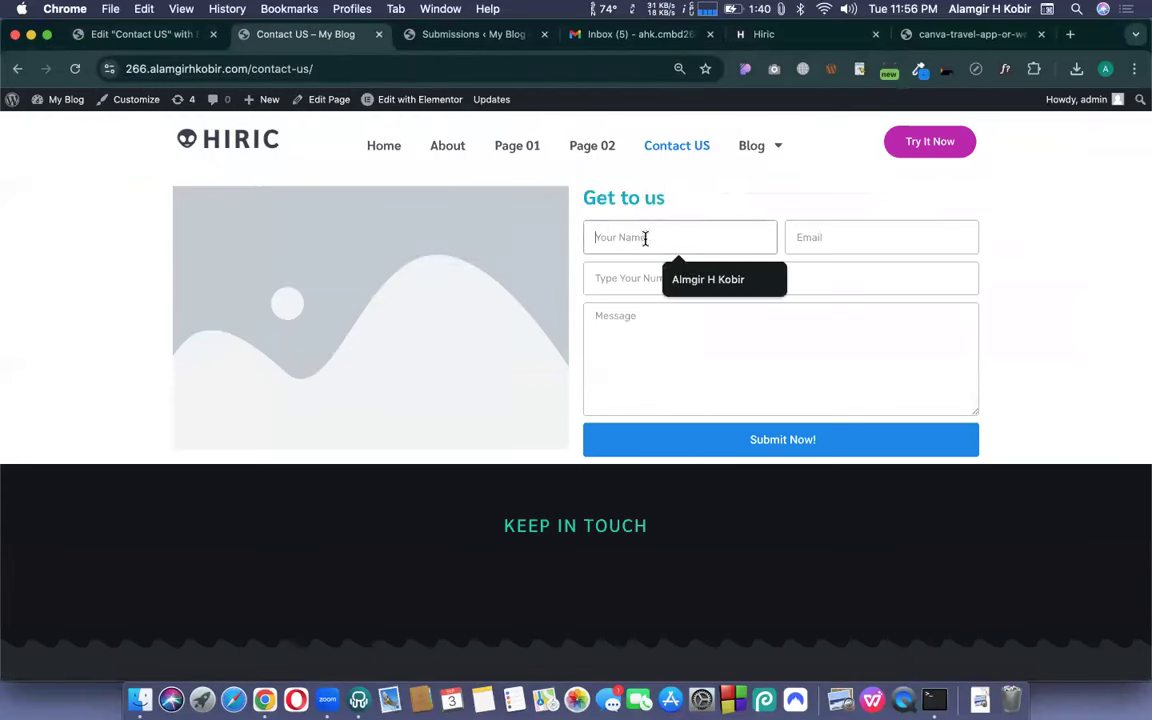
pyautogui.click(714, 284)
pyautogui.click(815, 239)
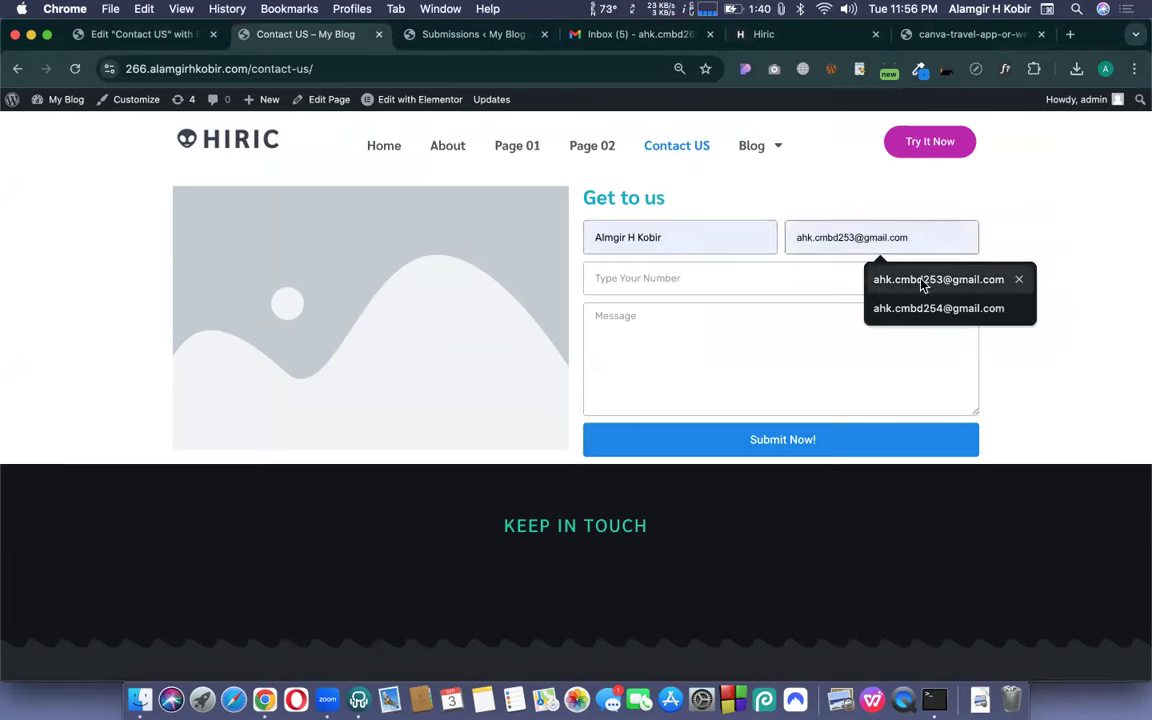
pyautogui.click(922, 281)
pyautogui.click(789, 278)
pyautogui.write('1234')
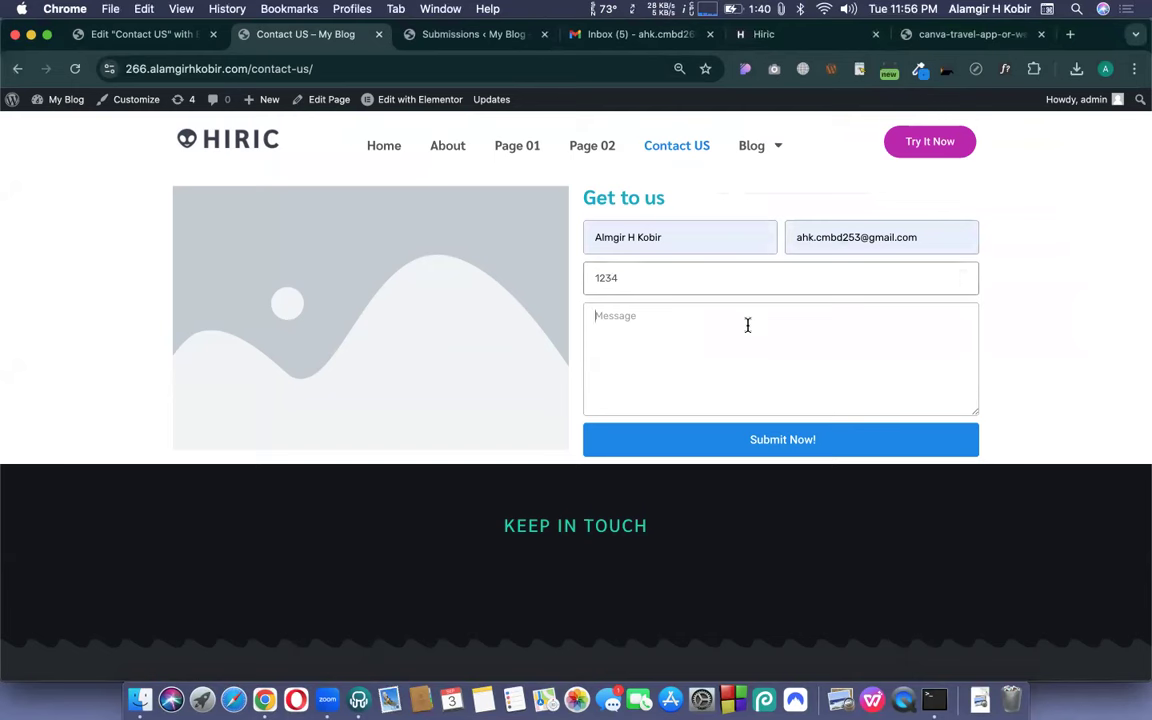
pyautogui.click(755, 320)
pyautogui.write('Hi ')
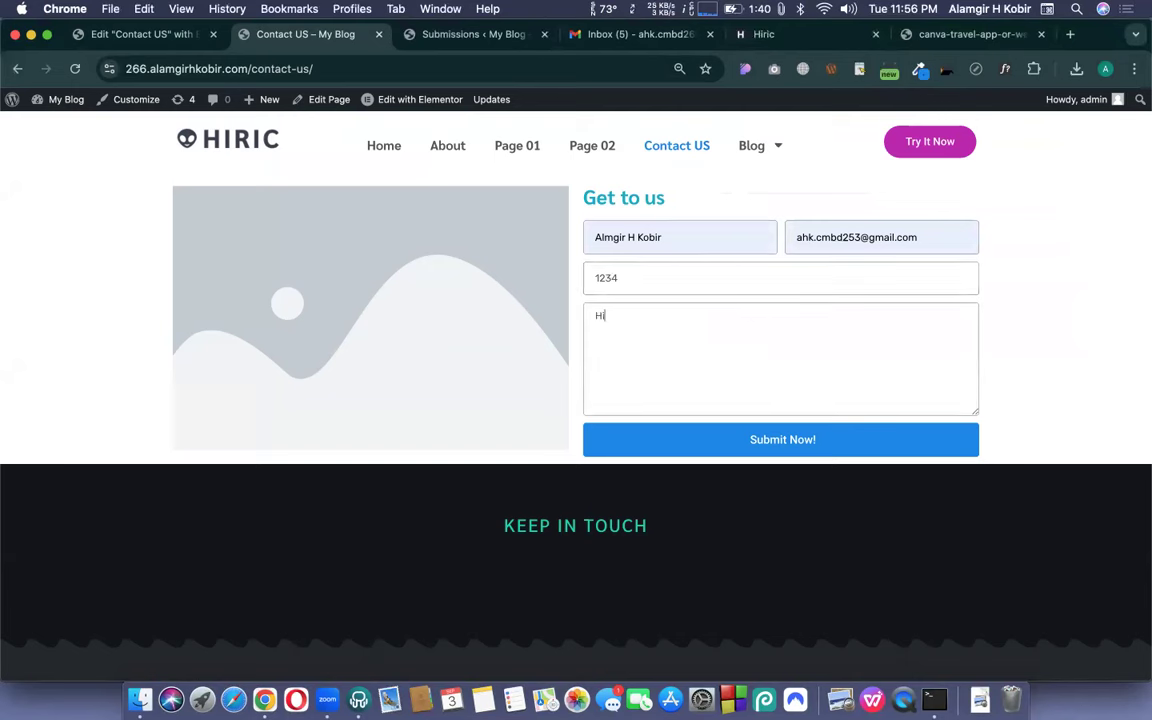
pyautogui.write('test 05')
pyautogui.click(830, 442)
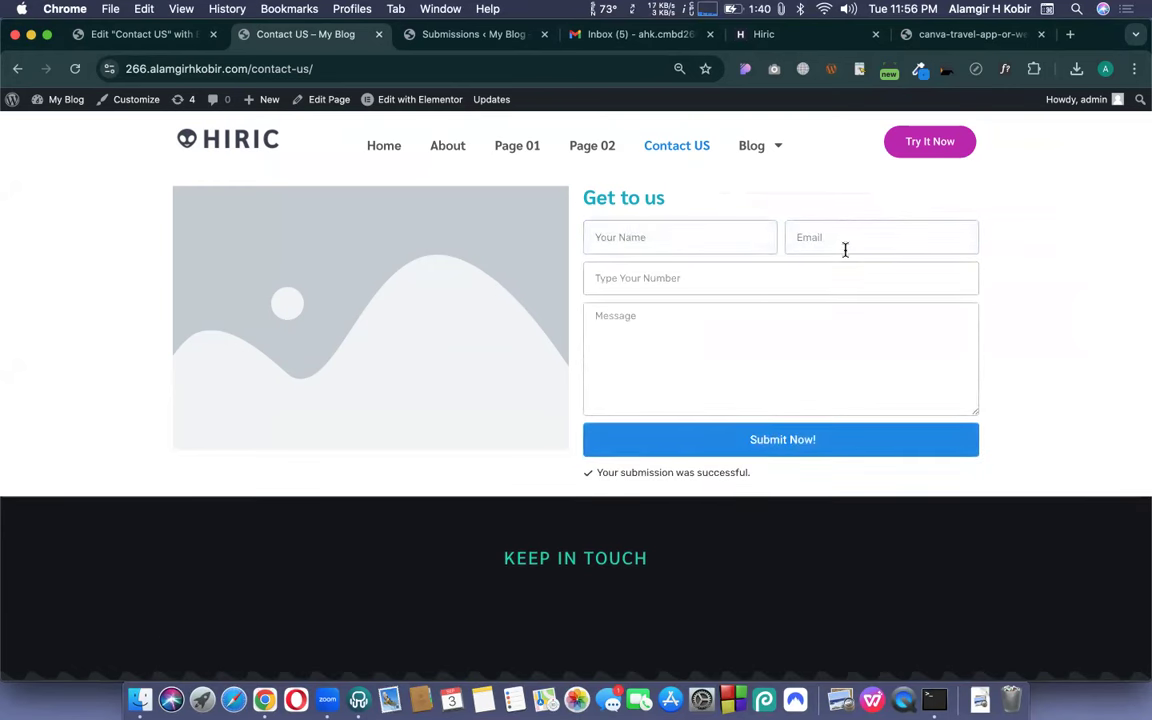
pyautogui.click(351, 9)
pyautogui.click(515, 39)
pyautogui.click(358, 9)
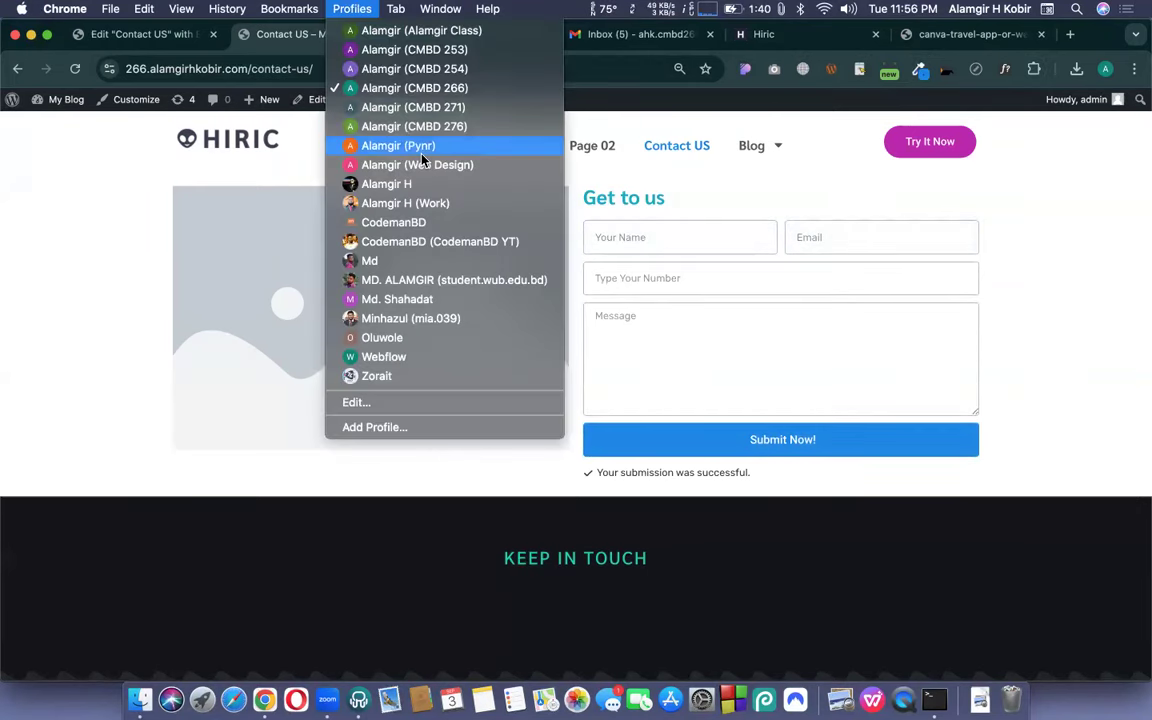
pyautogui.click(437, 108)
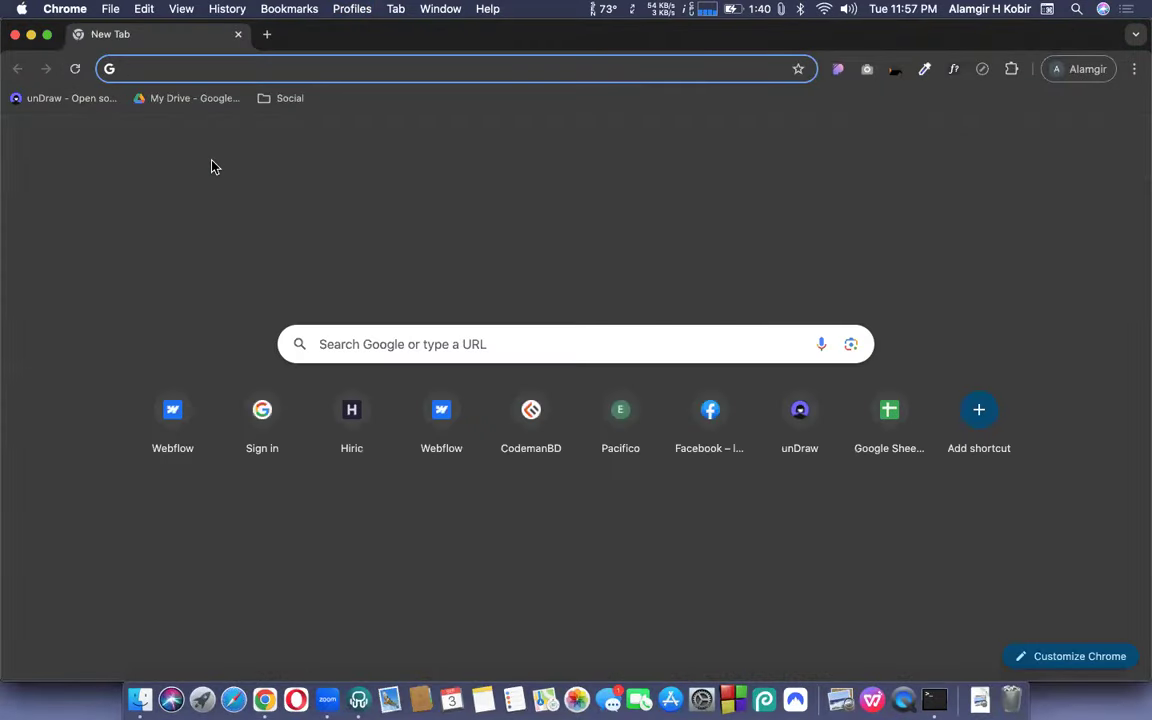
pyautogui.click(968, 148)
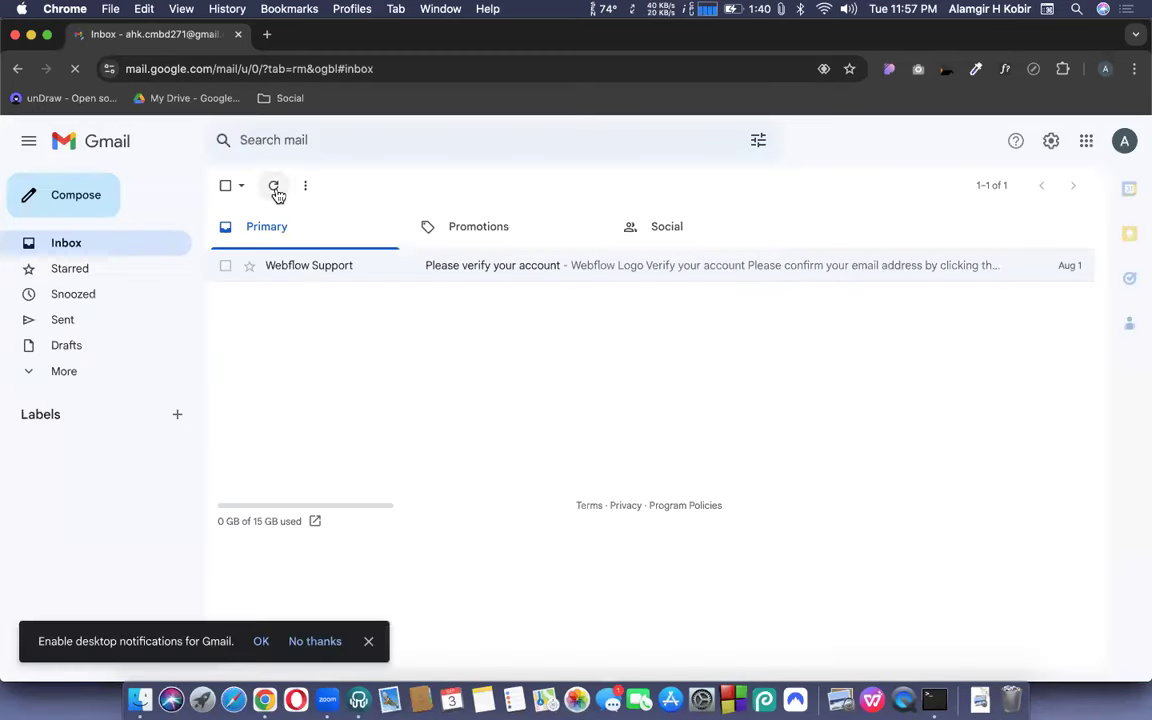
pyautogui.click(60, 378)
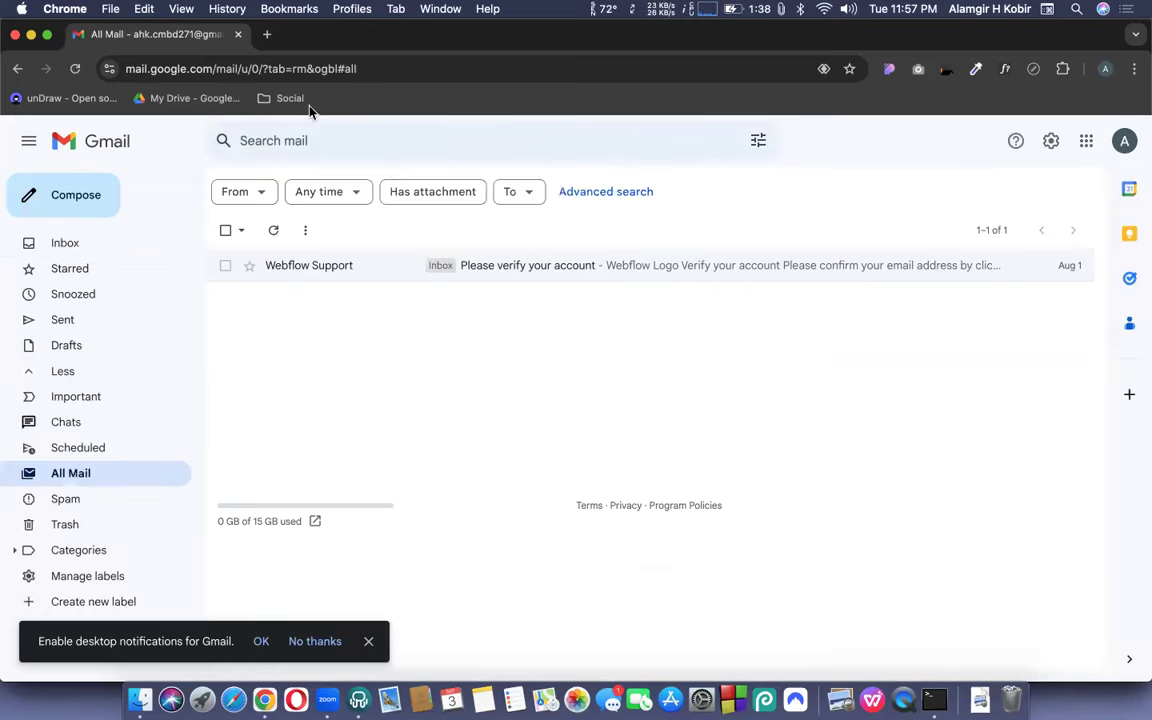
pyautogui.click(239, 36)
pyautogui.click(352, 8)
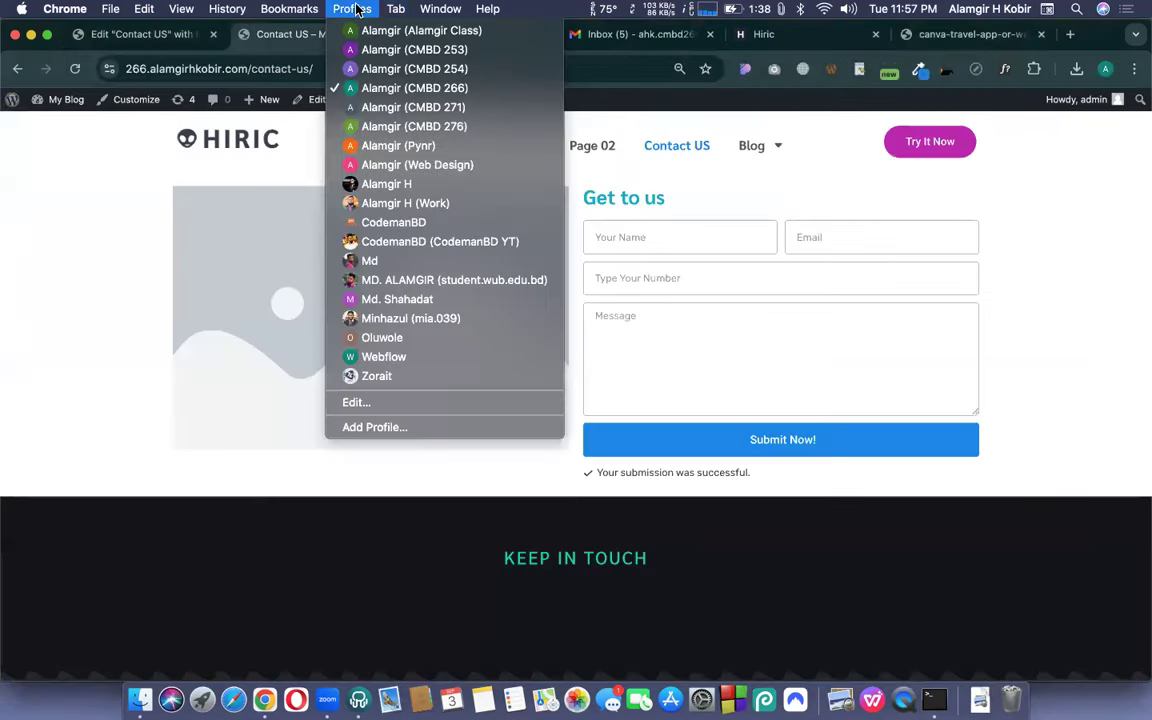
pyautogui.click(424, 50)
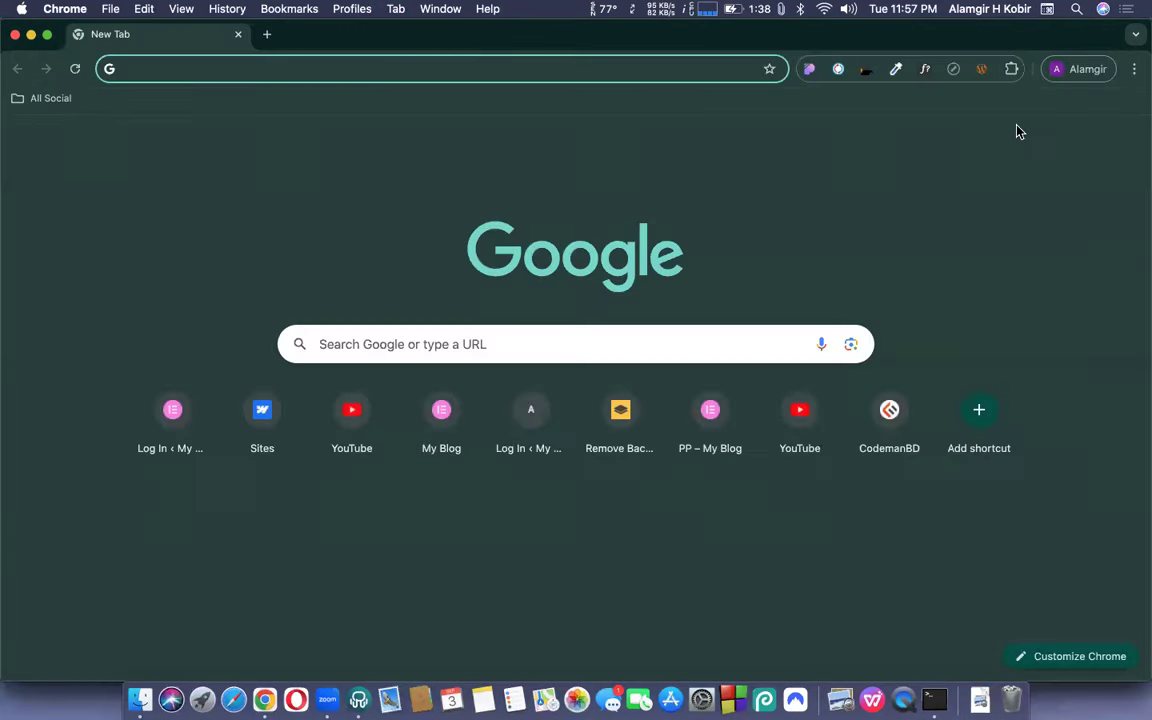
pyautogui.click(958, 143)
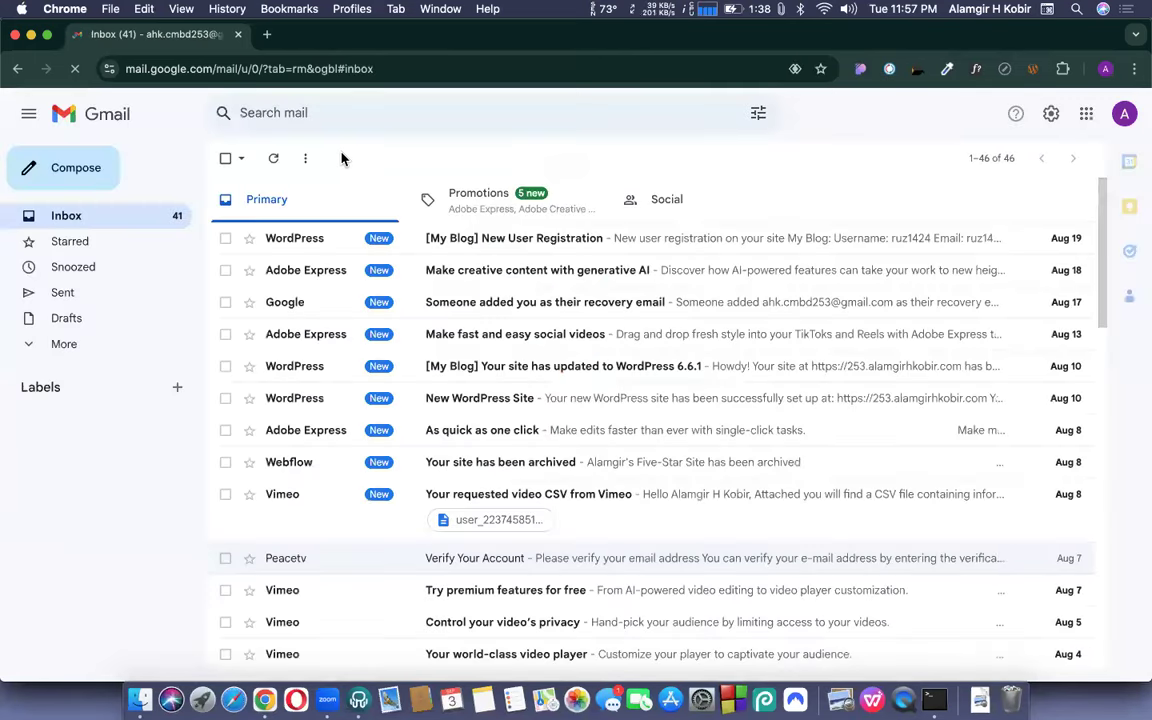
pyautogui.click(273, 162)
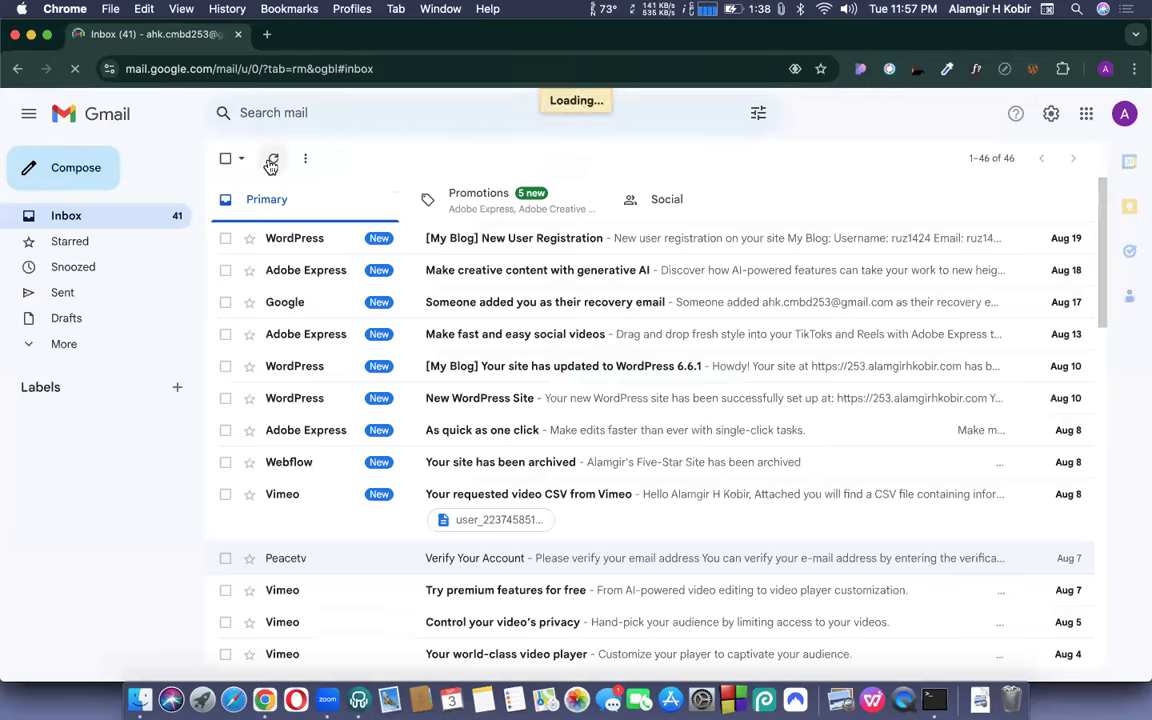
pyautogui.click(63, 344)
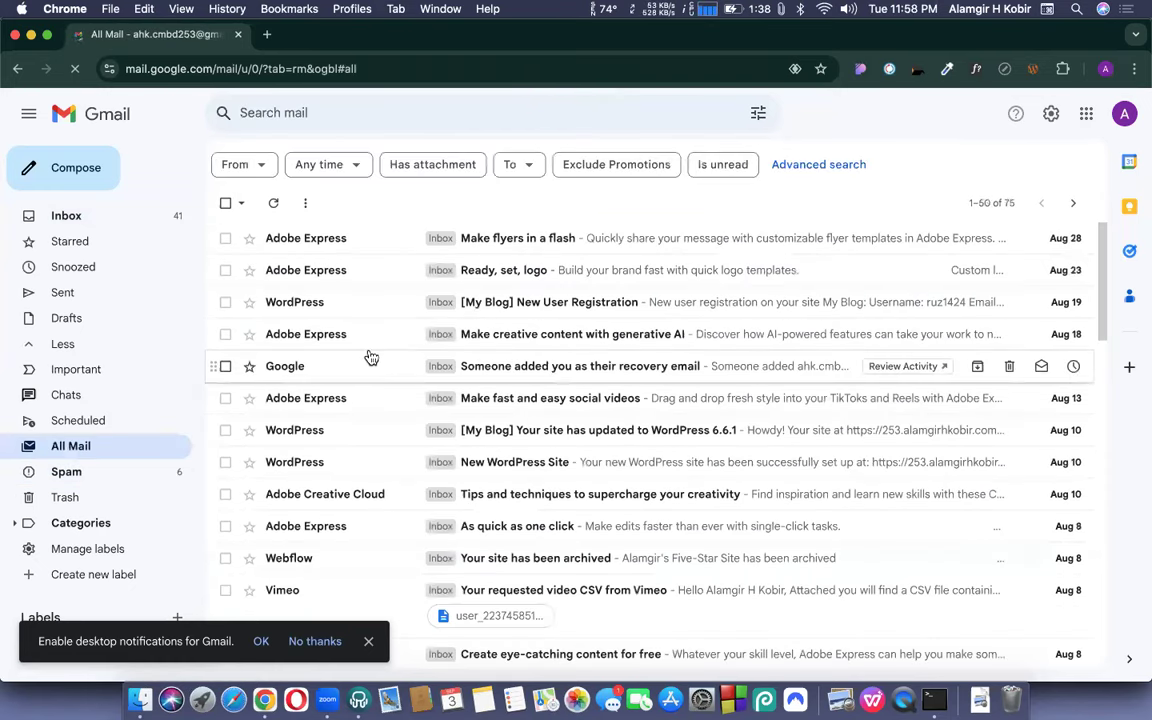
pyautogui.click(240, 36)
pyautogui.scroll(-1, 465, 360)
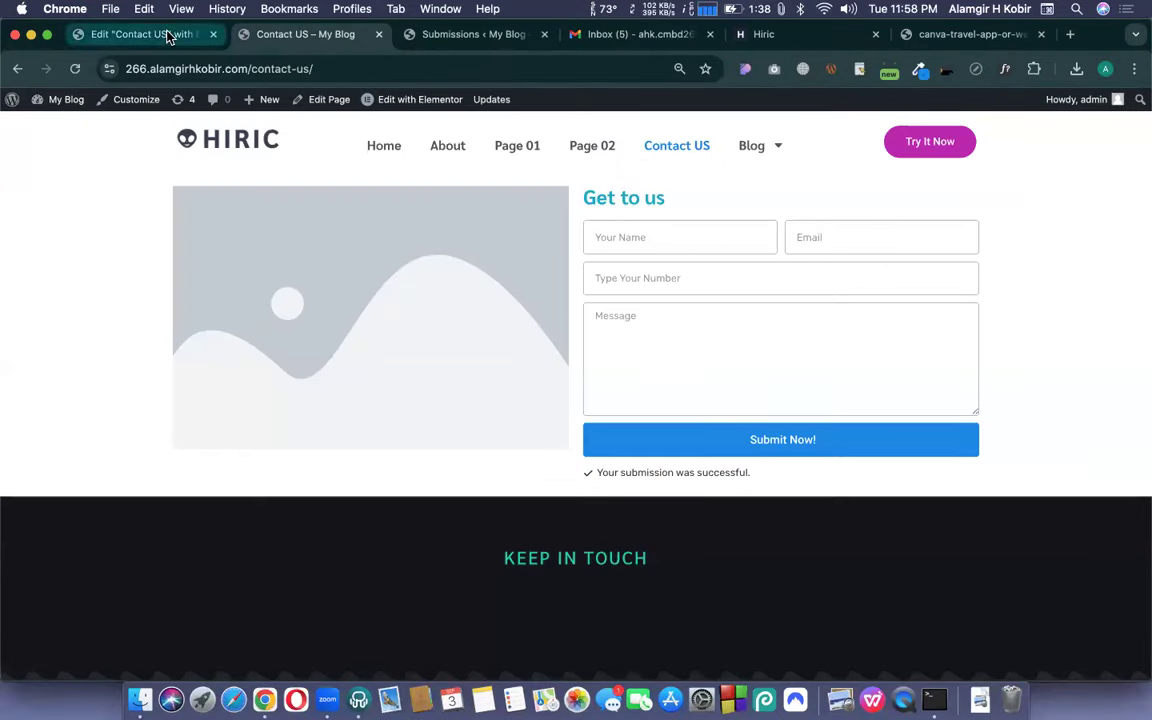
pyautogui.click(170, 36)
# - In the Elementor editor, select the placeholder image and open its Media Library
pyautogui.click(279, 33)
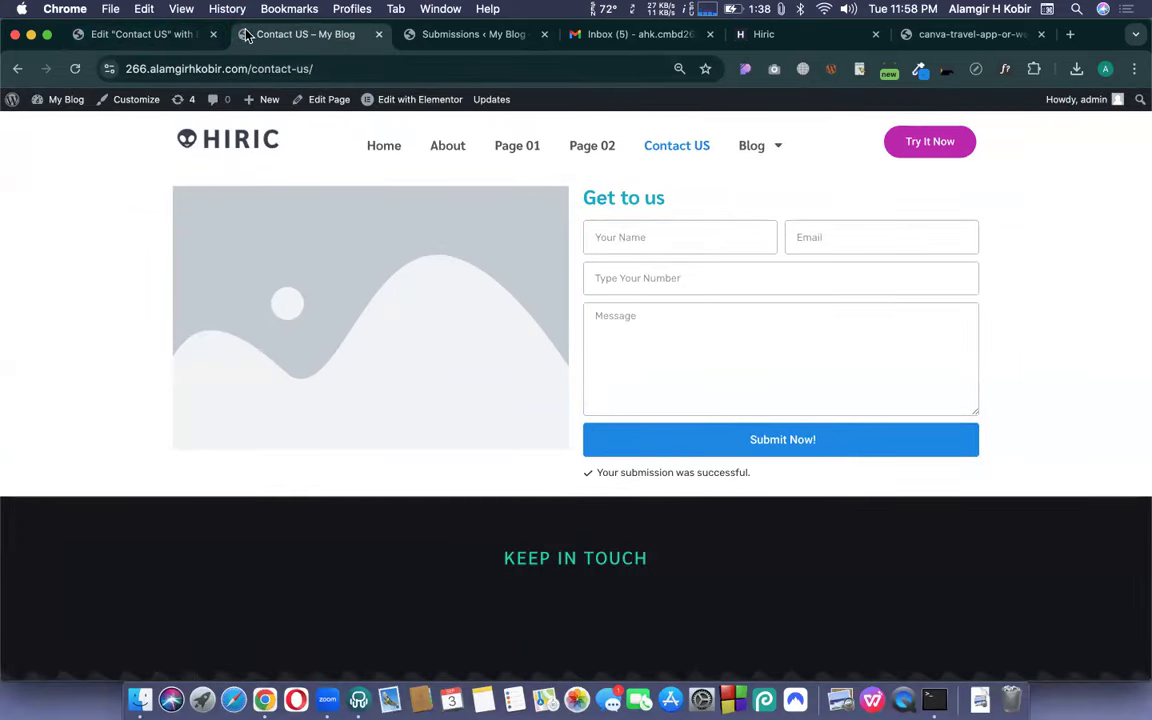
pyautogui.click(165, 34)
pyautogui.click(428, 256)
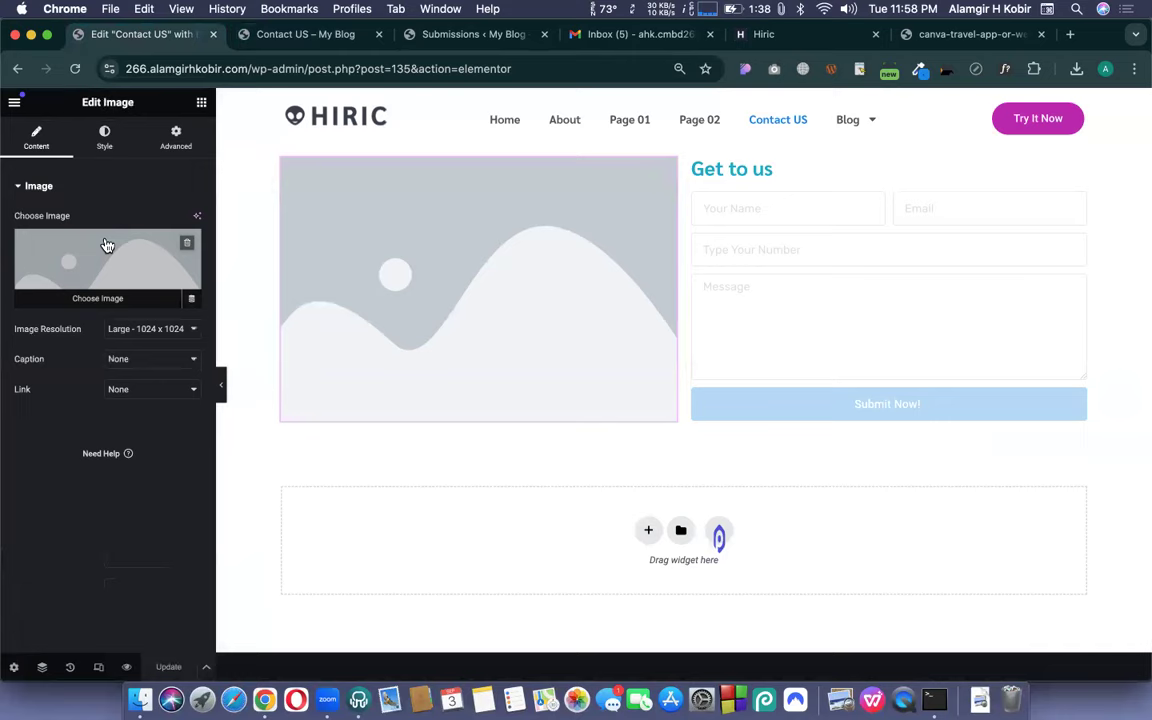
pyautogui.click(196, 258)
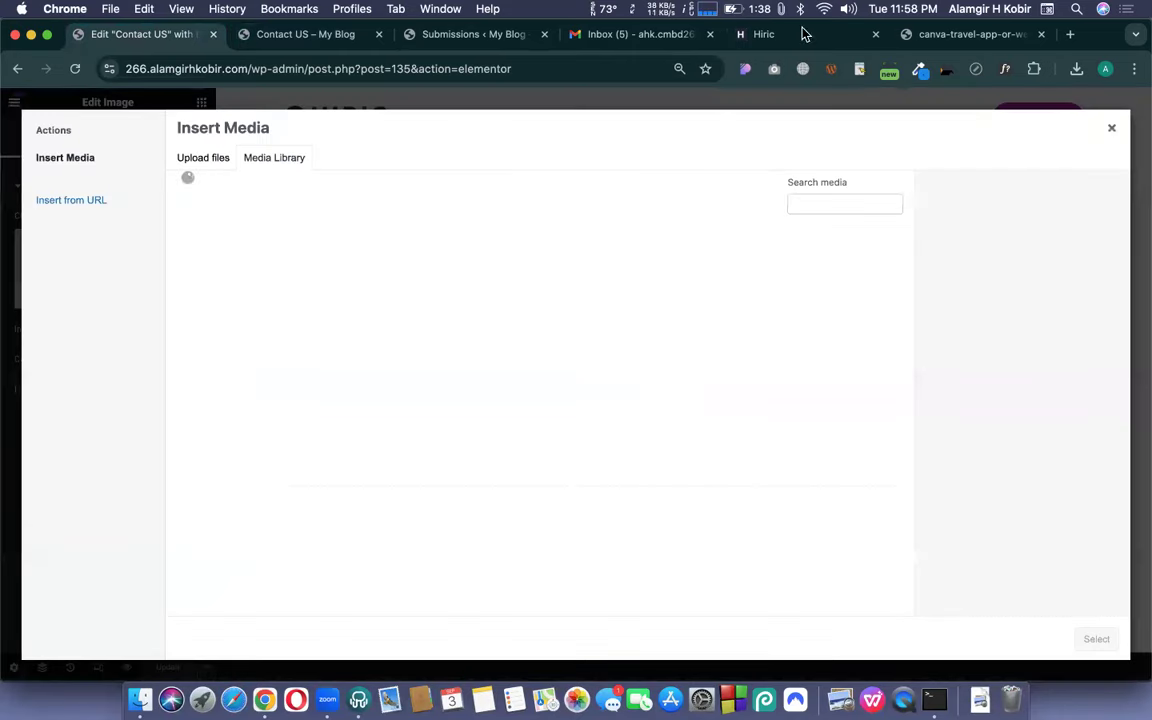
# - Go to the Canva travel logo image tab and select its web address
pyautogui.click(1007, 40)
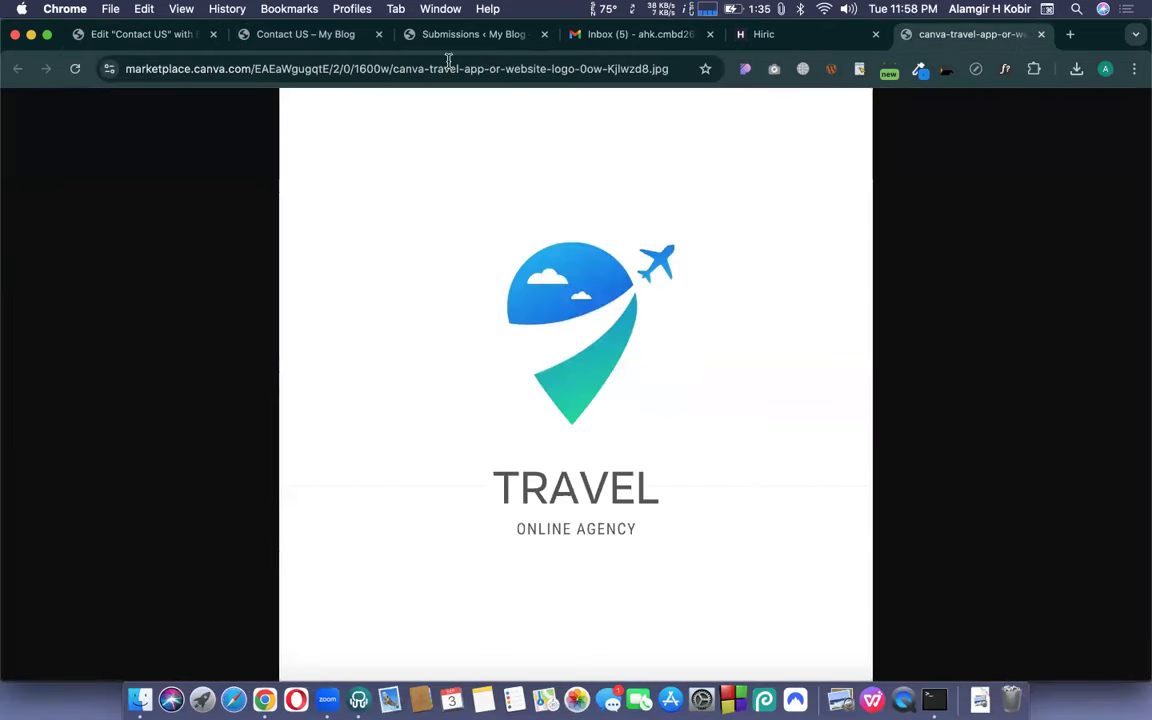
pyautogui.click(425, 67)
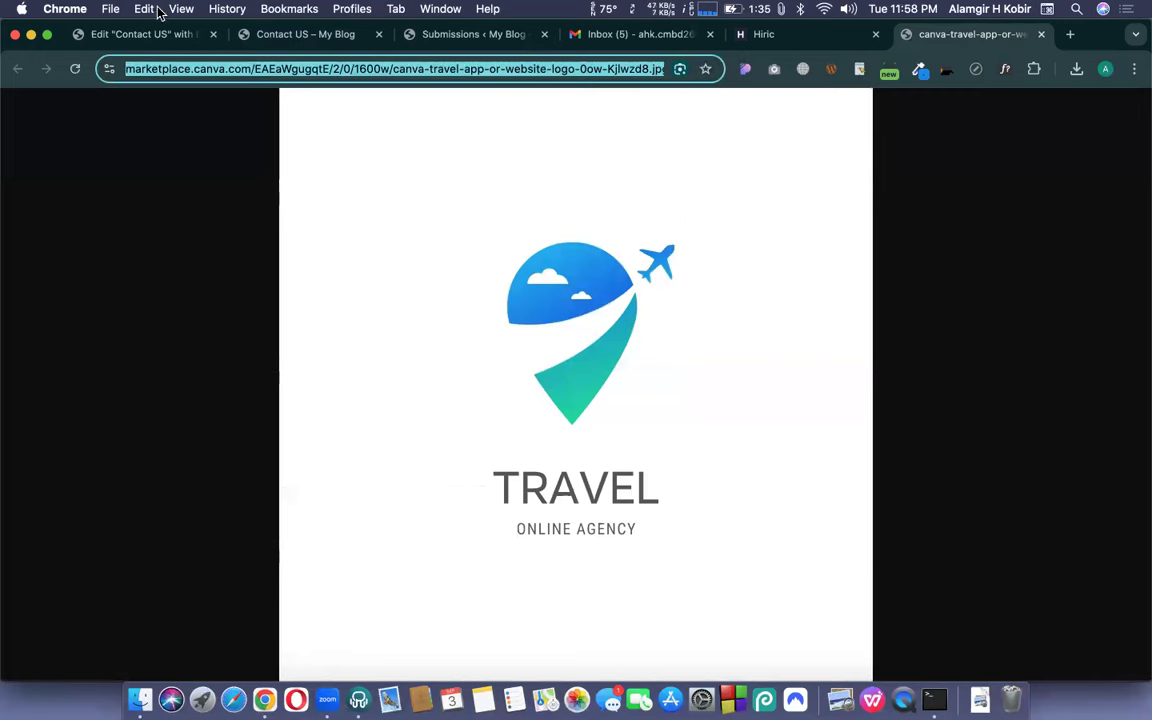
pyautogui.click(140, 34)
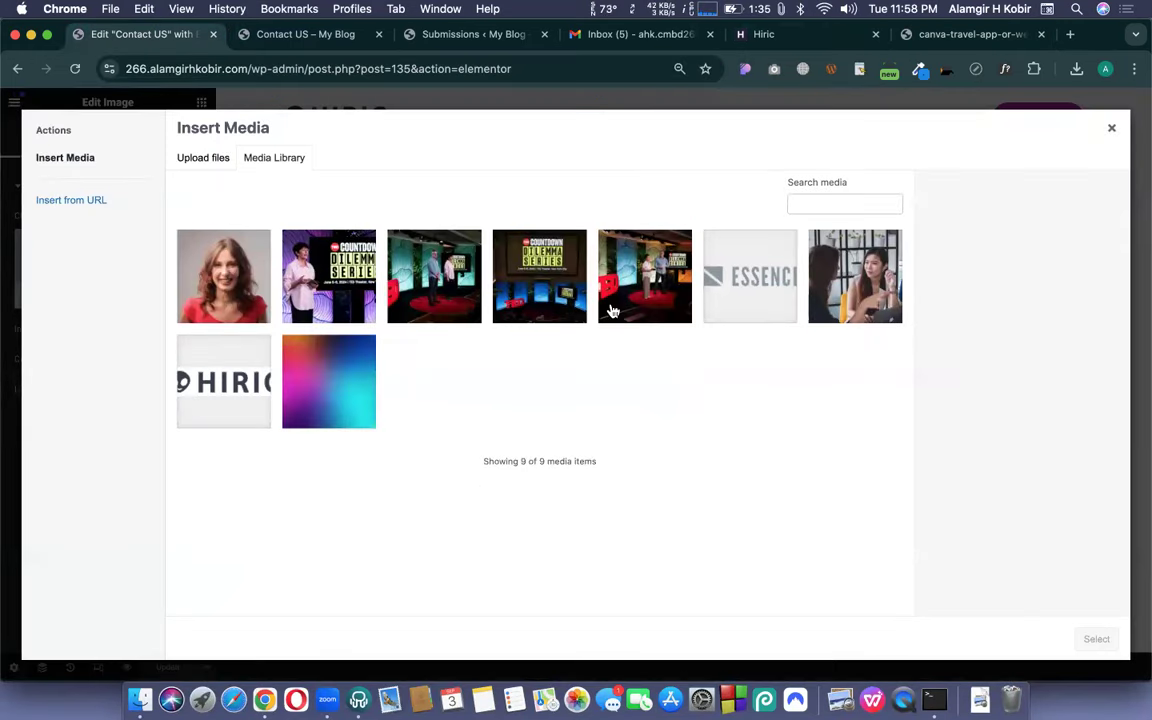
pyautogui.click(933, 38)
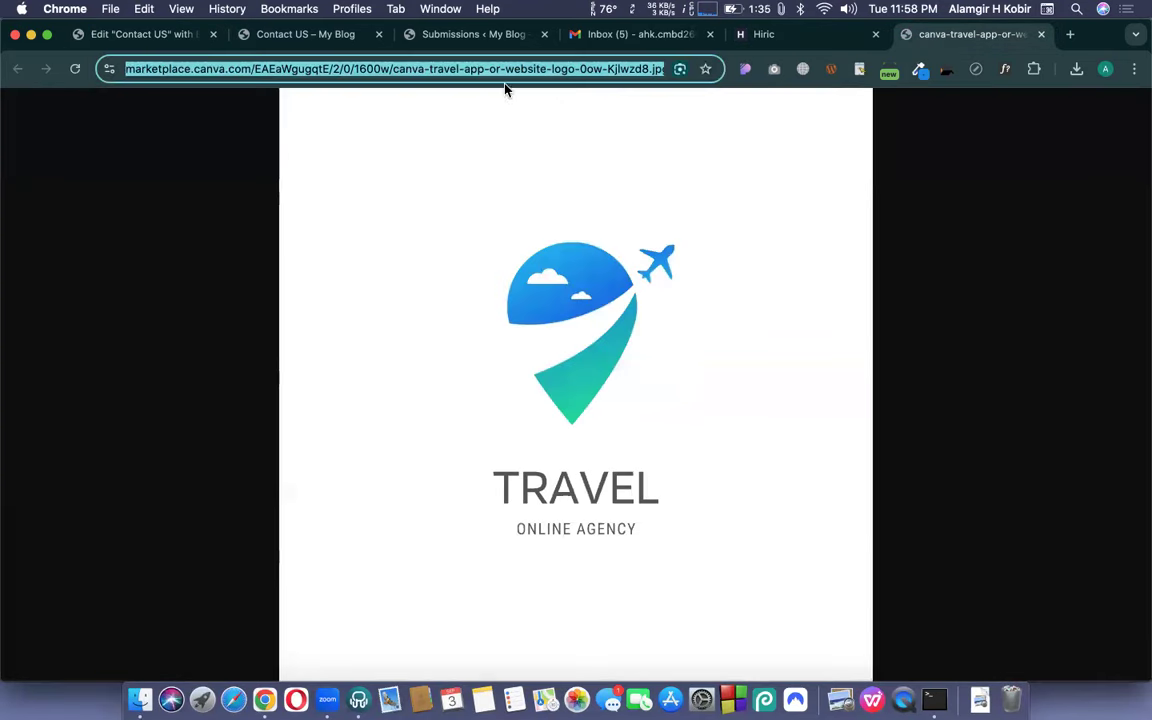
# - Go to the unDraw site (undraw.co) and browse its illustration collection
pyautogui.write('undr')
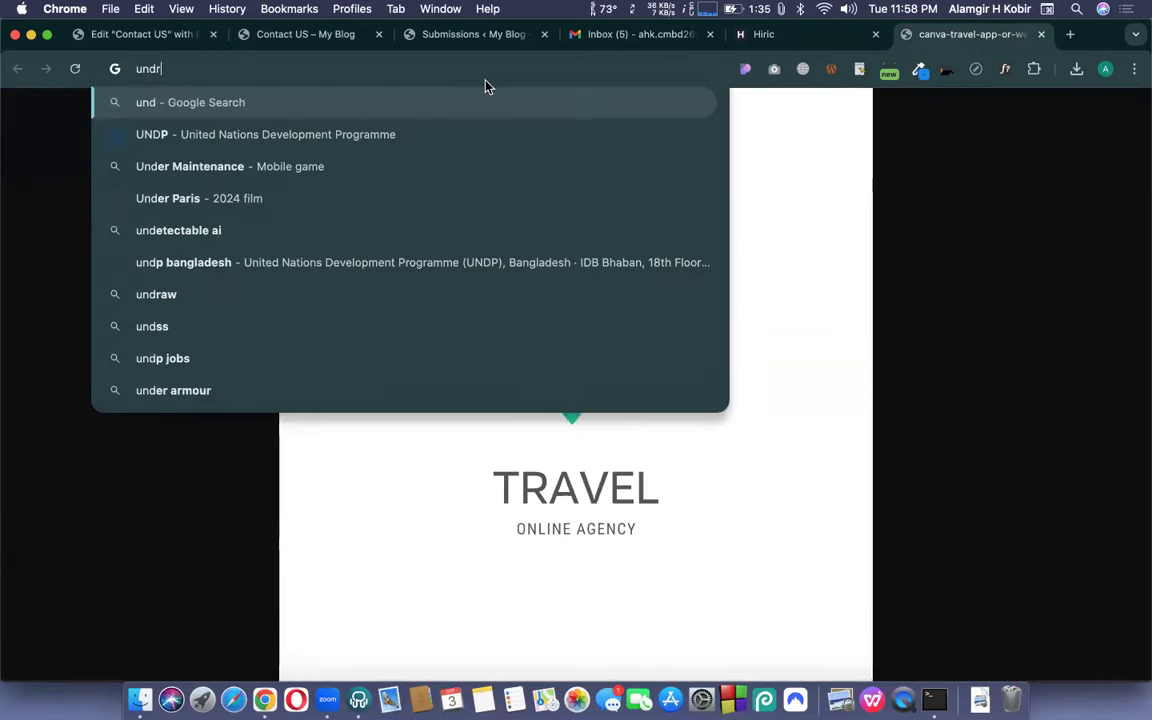
pyautogui.write('ow.')
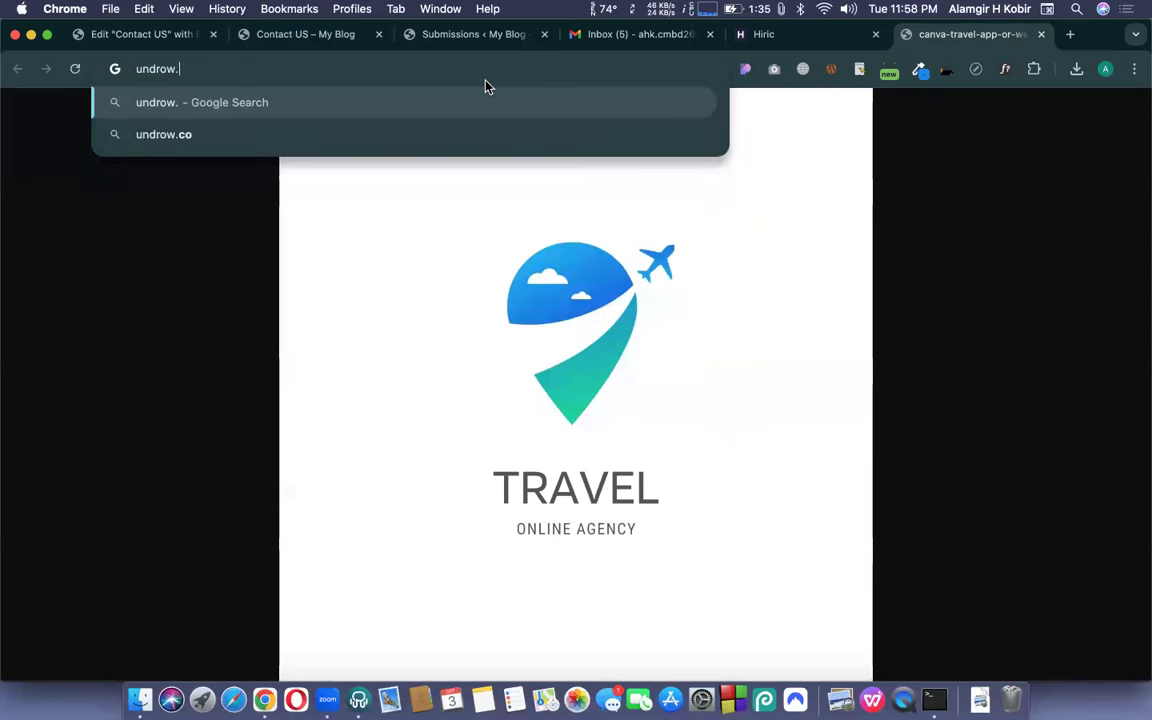
pyautogui.write('co')
pyautogui.press('Return')
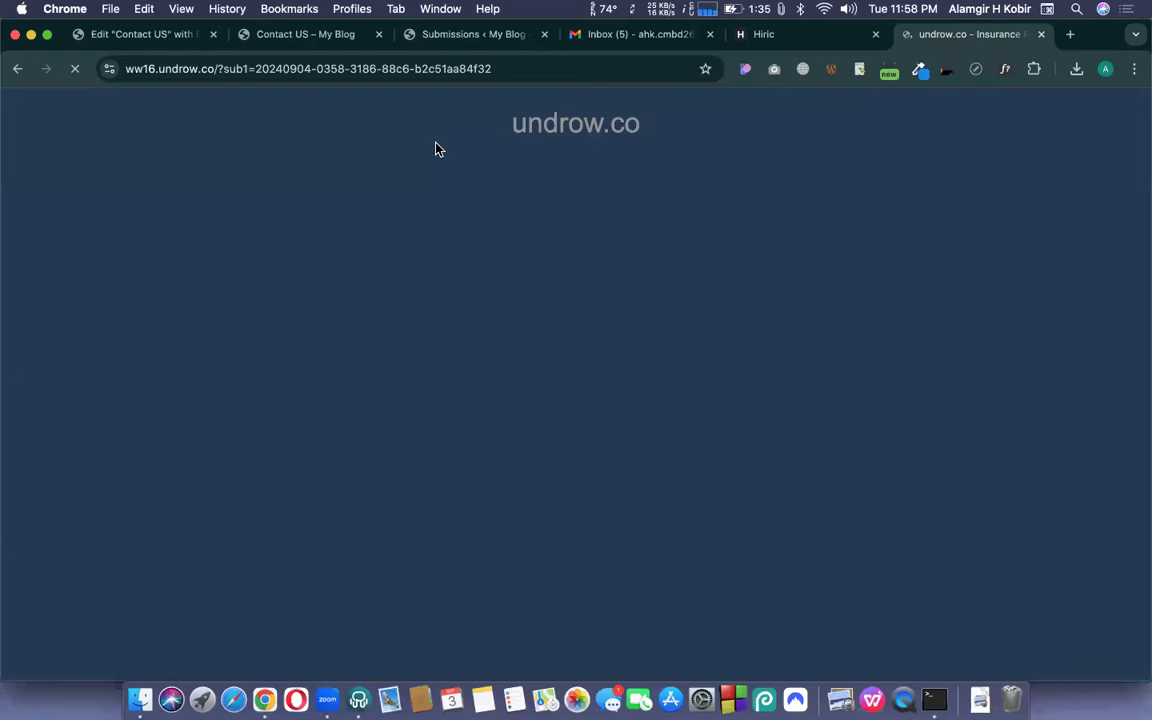
pyautogui.click(360, 68)
pyautogui.write('undraw')
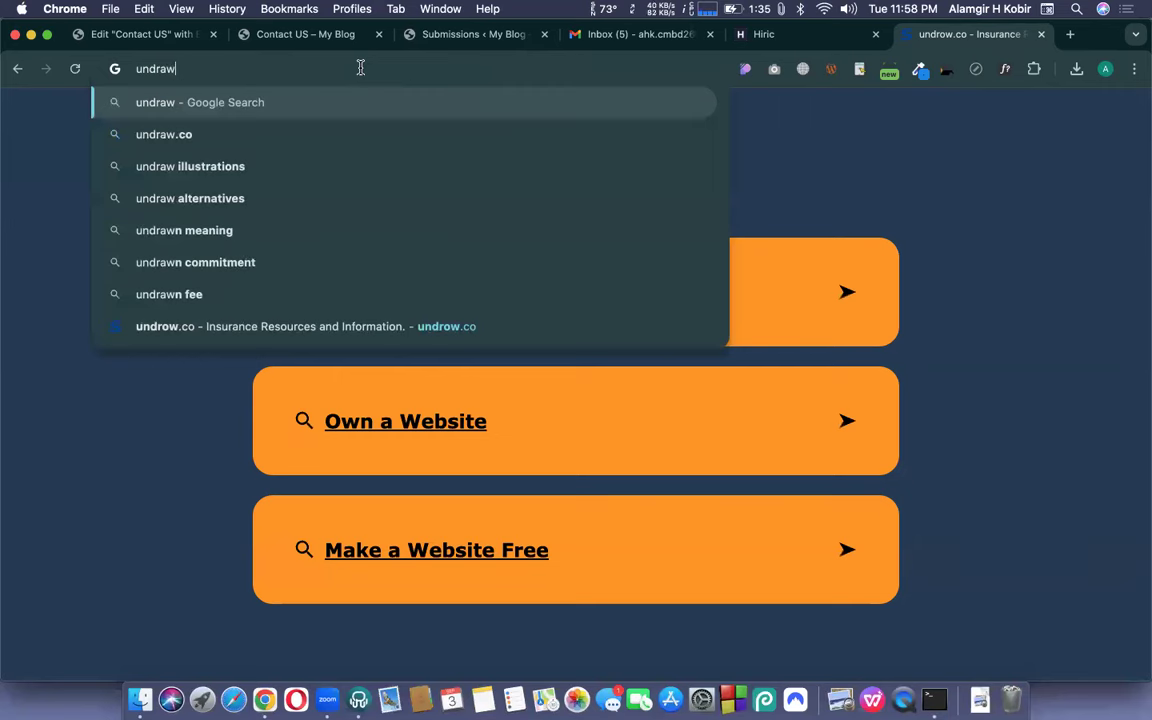
pyautogui.write(' .co')
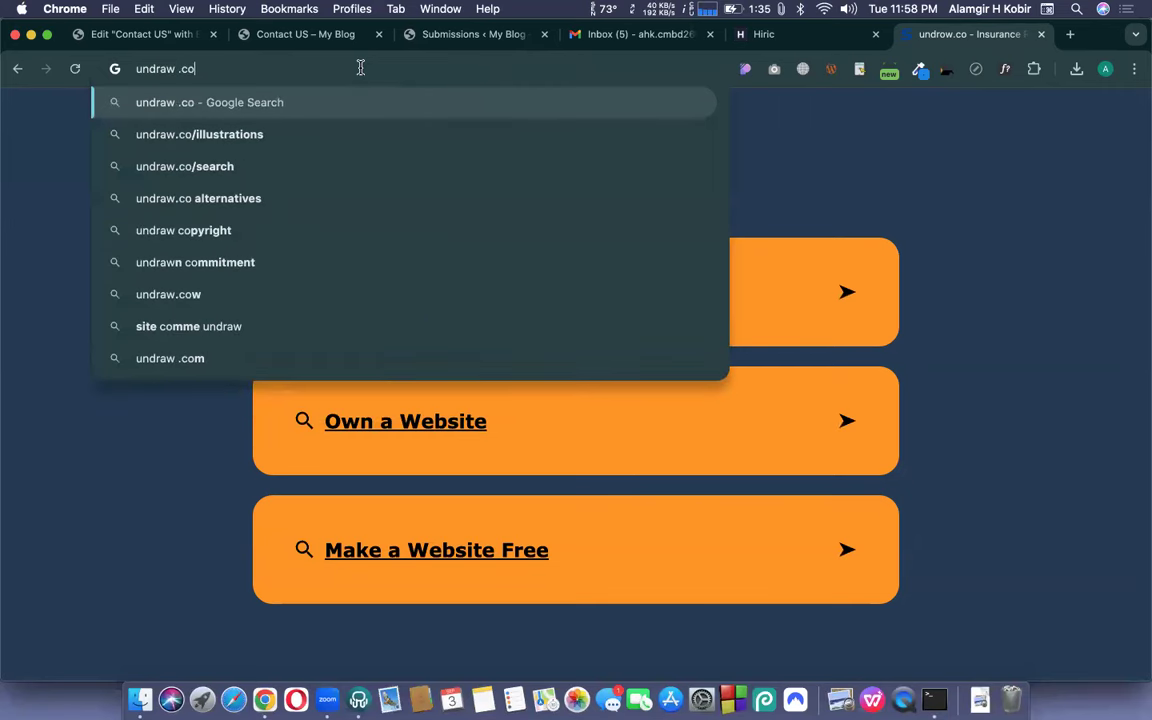
pyautogui.press('Return')
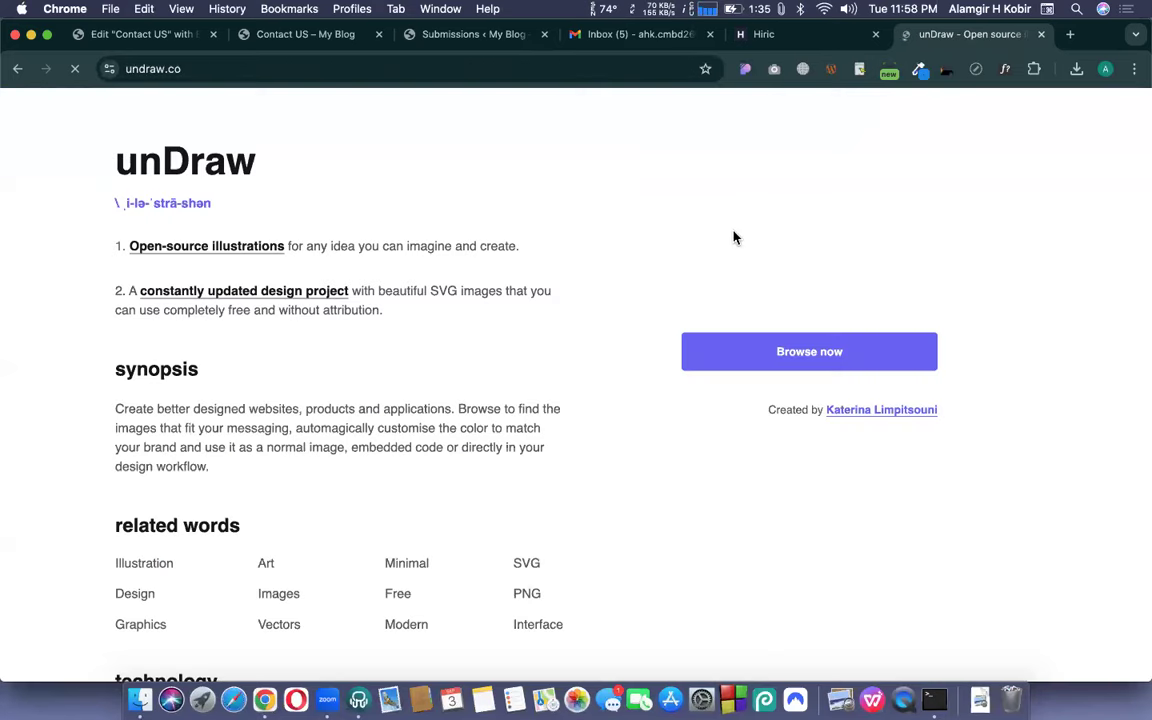
pyautogui.click(801, 360)
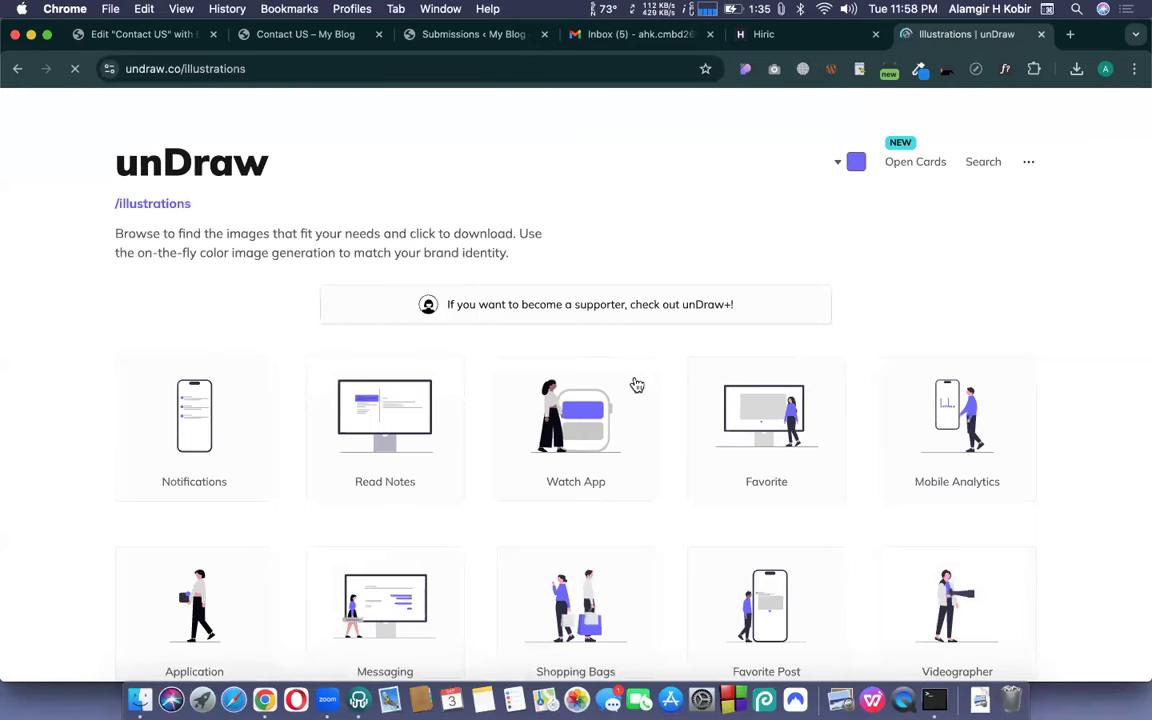
# - Search unDraw for 'contact' illustrations with a teal (#63FFE9) accent colour
pyautogui.click(983, 163)
pyautogui.click(424, 319)
pyautogui.write('contact')
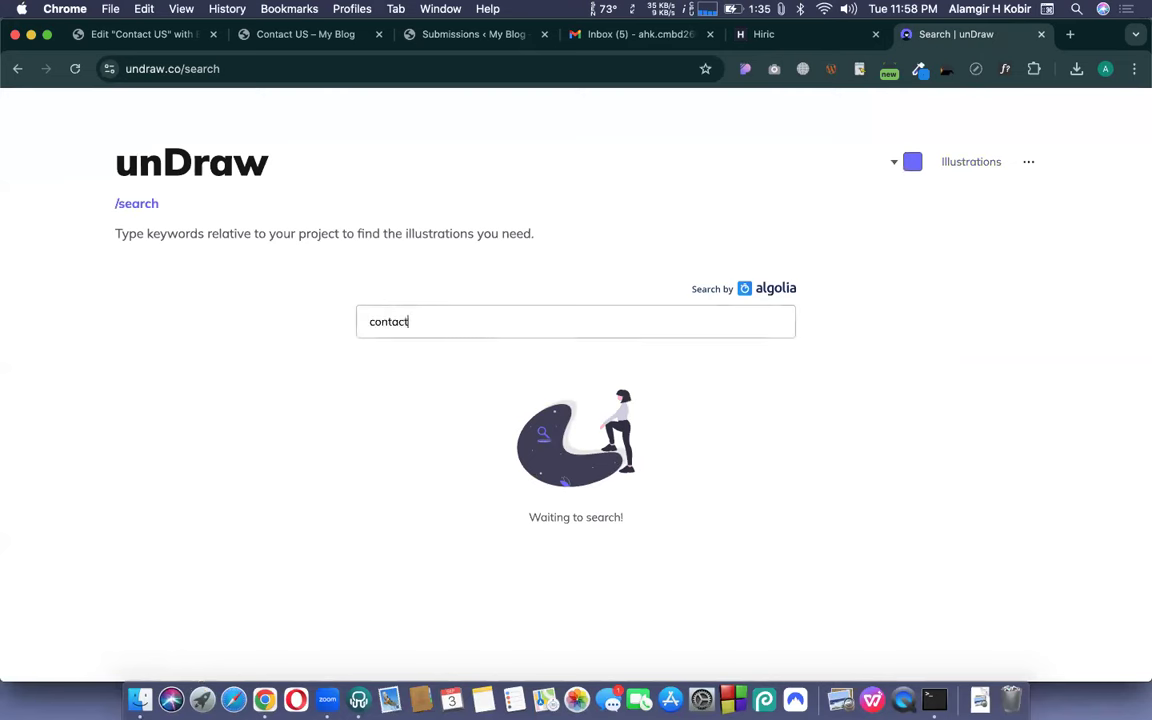
pyautogui.click(905, 161)
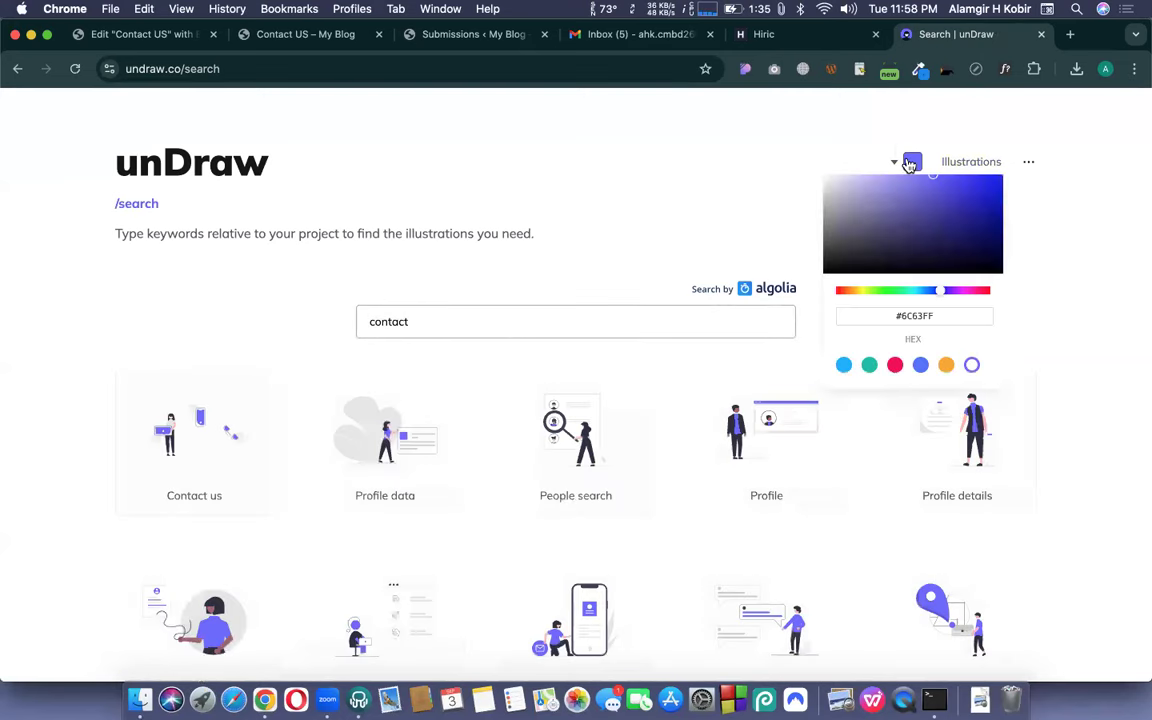
pyautogui.moveTo(898, 291)
pyautogui.mouseDown()
pyautogui.moveTo(887, 291)
pyautogui.moveTo(911, 302)
pyautogui.mouseUp()
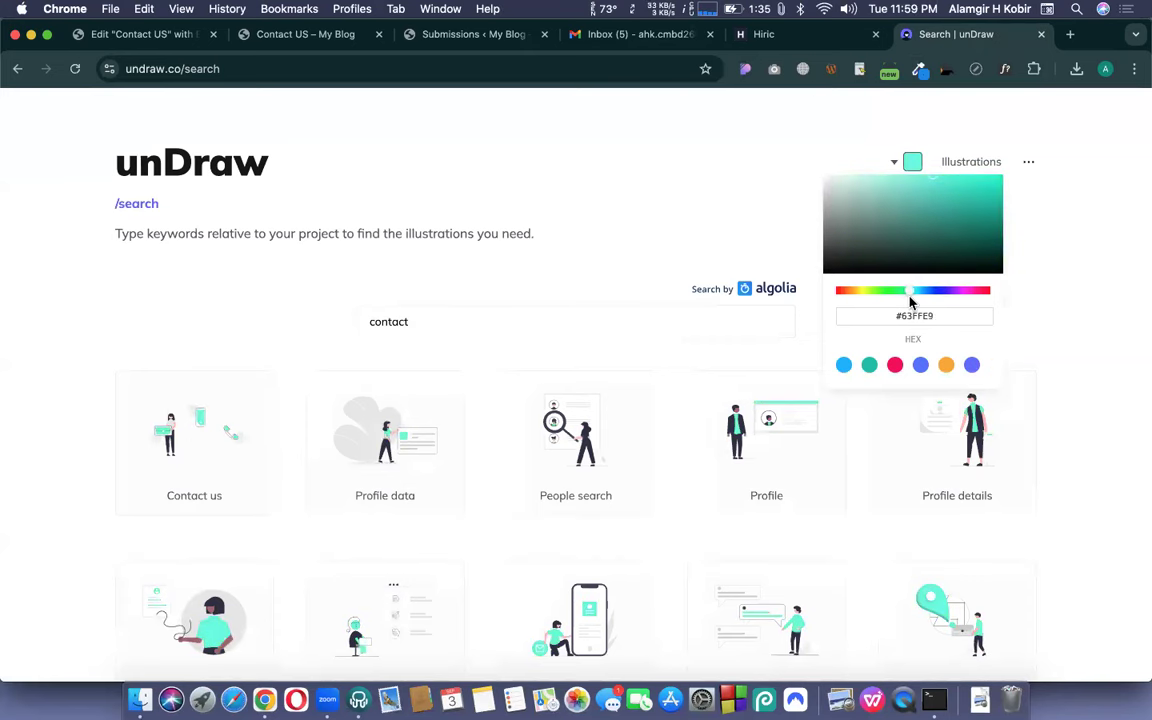
pyautogui.click(712, 305)
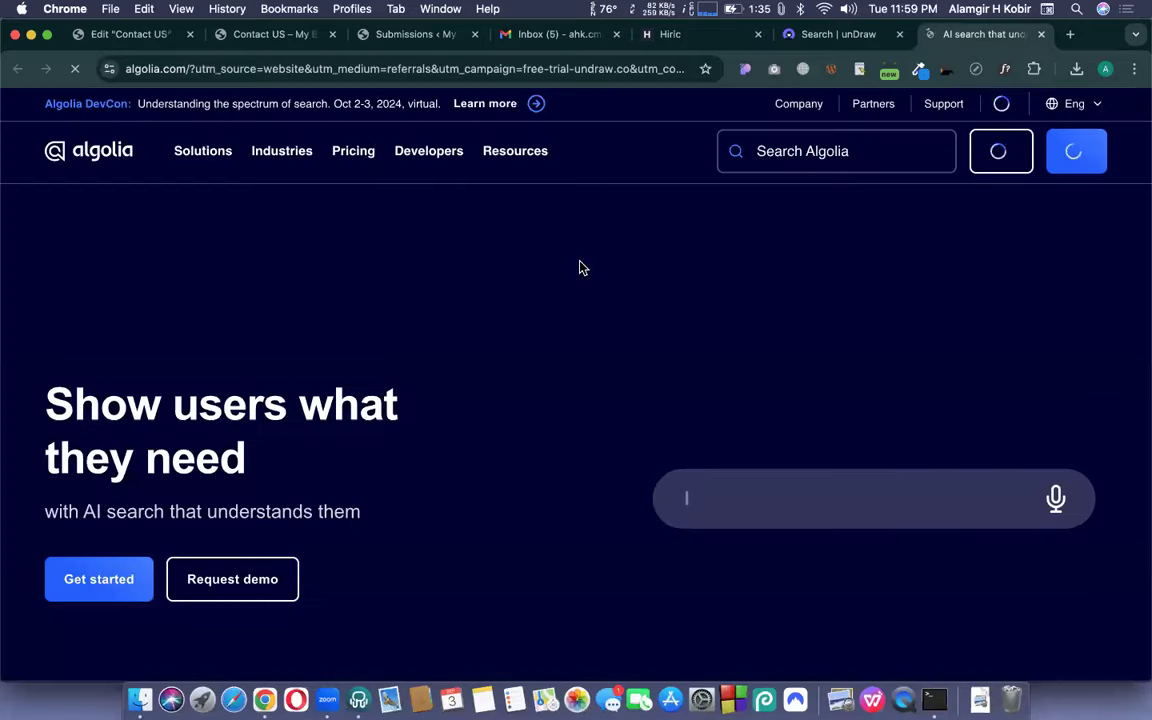
pyautogui.press('super+w')
# - Bring up the download options for the Profile details illustration
pyautogui.scroll(-5, 510, 472)
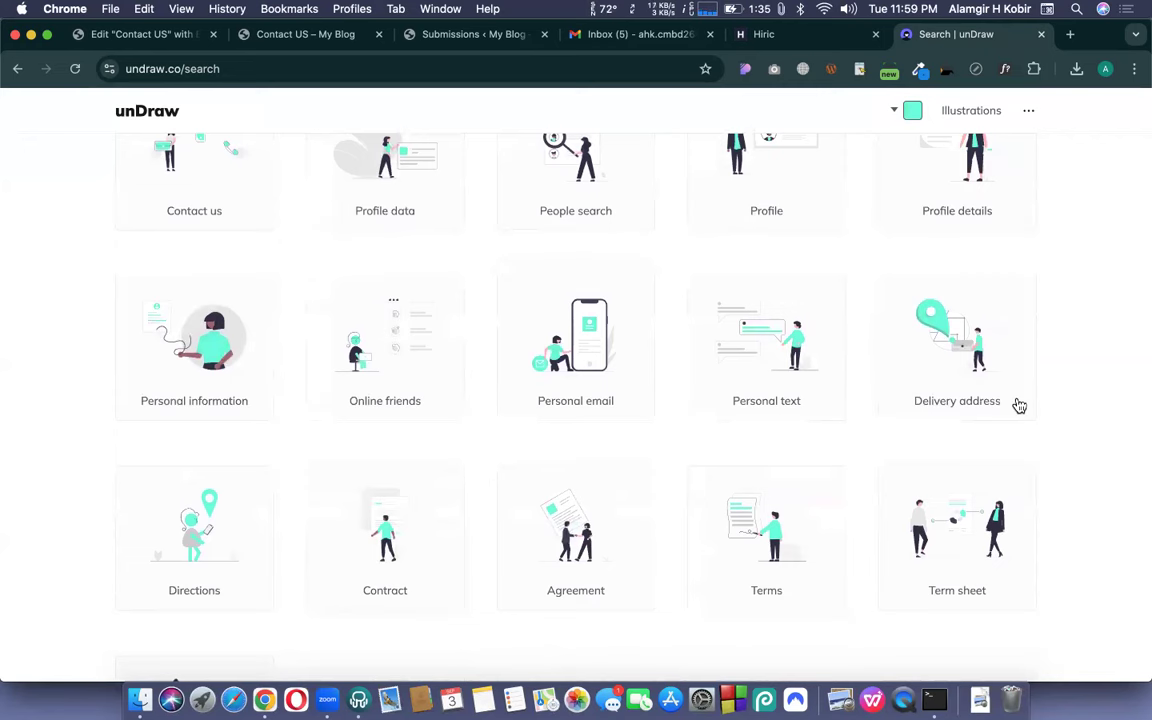
pyautogui.scroll(-1, 827, 452)
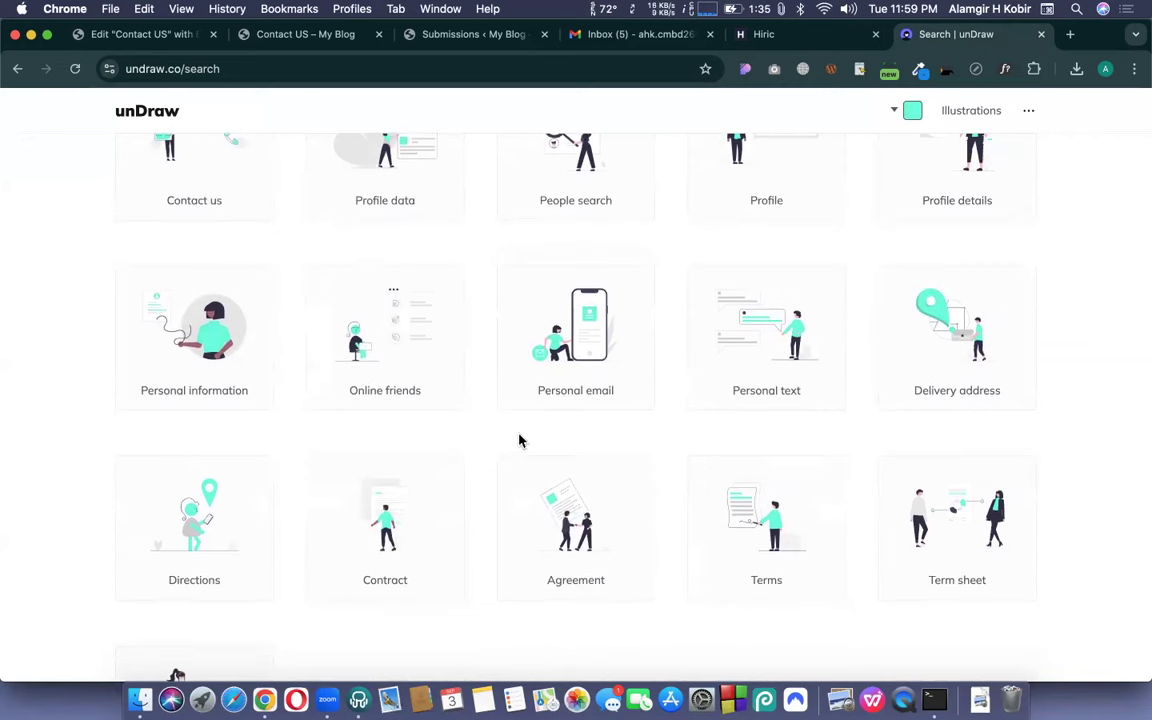
pyautogui.scroll(1, 511, 444)
pyautogui.scroll(3, 511, 444)
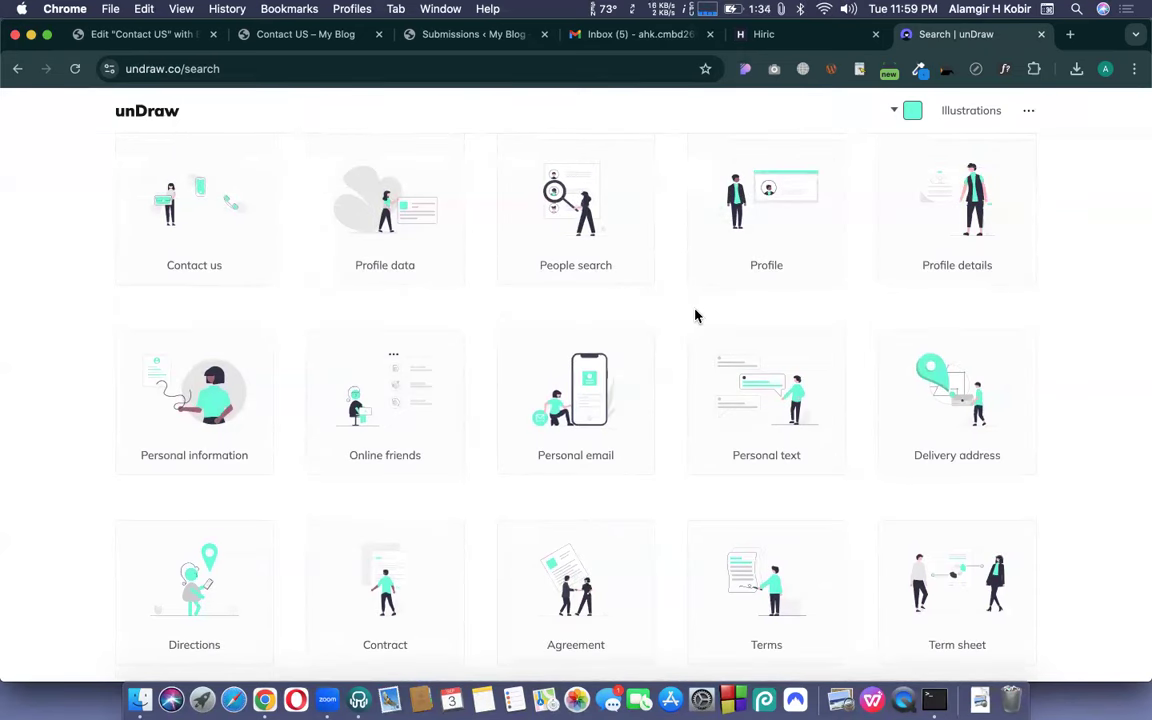
pyautogui.click(955, 230)
# - Download the Profile details SVG and attempt uploading it to the Elementor media library
pyautogui.click(738, 350)
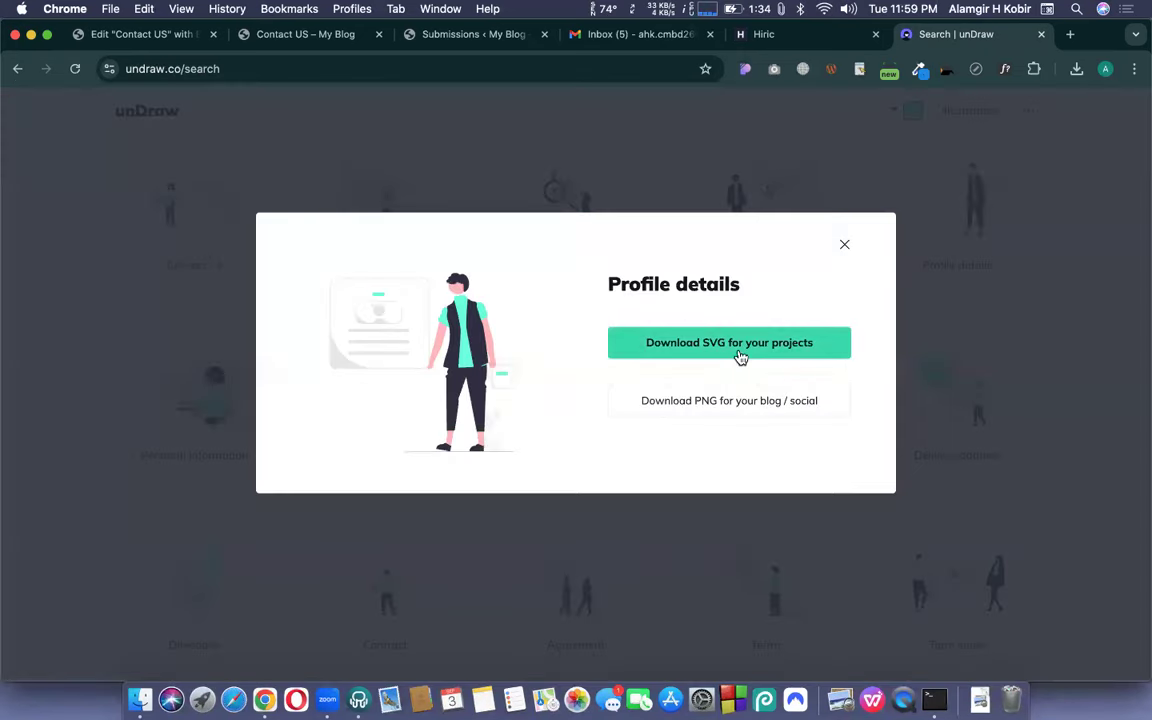
pyautogui.click(131, 33)
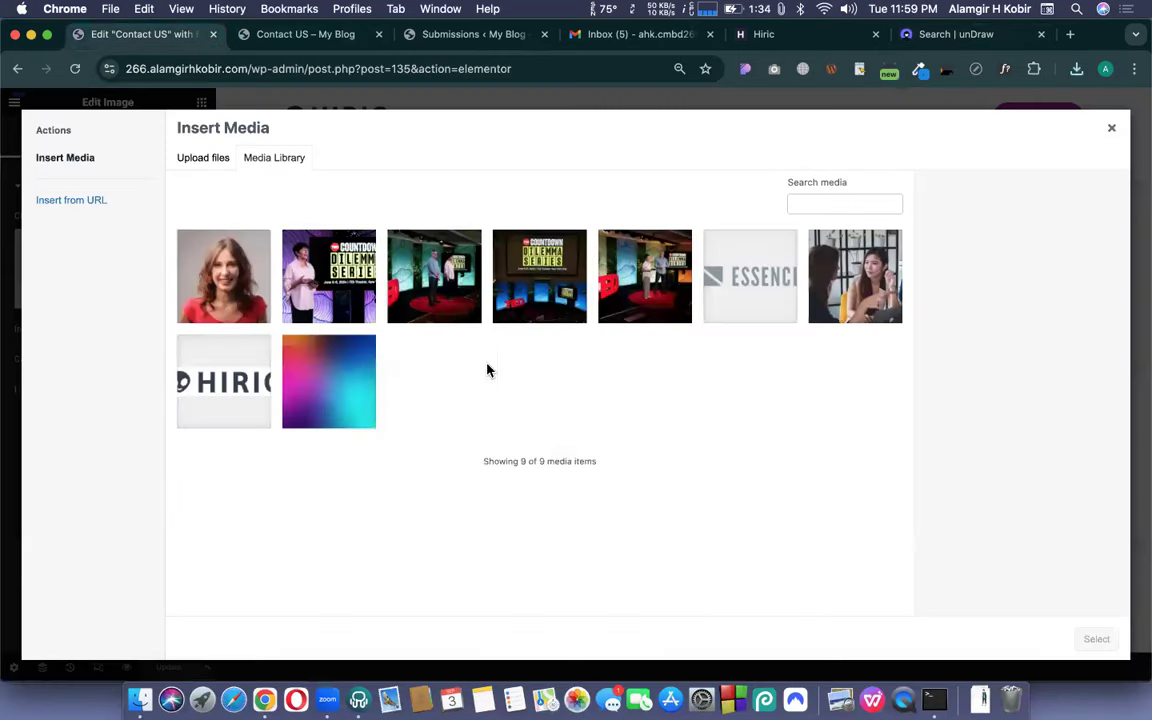
pyautogui.click(1078, 70)
pyautogui.moveTo(830, 145); pyautogui.dragTo(768, 385)
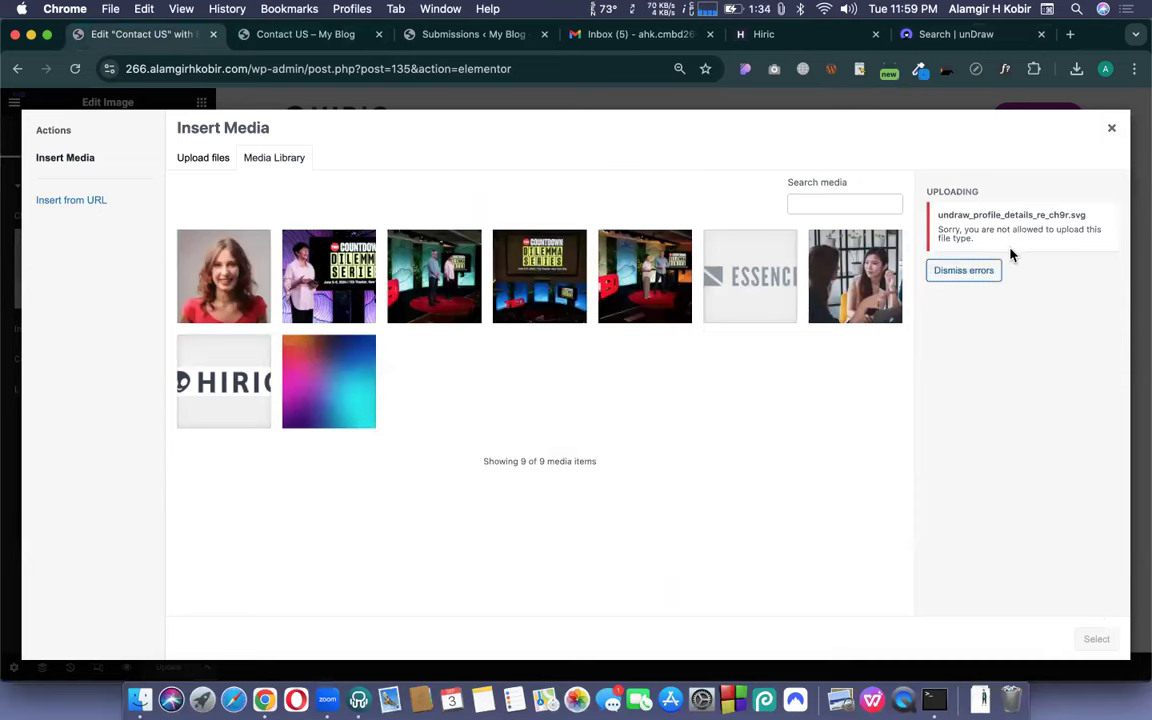
pyautogui.tripleClick(937, 225)
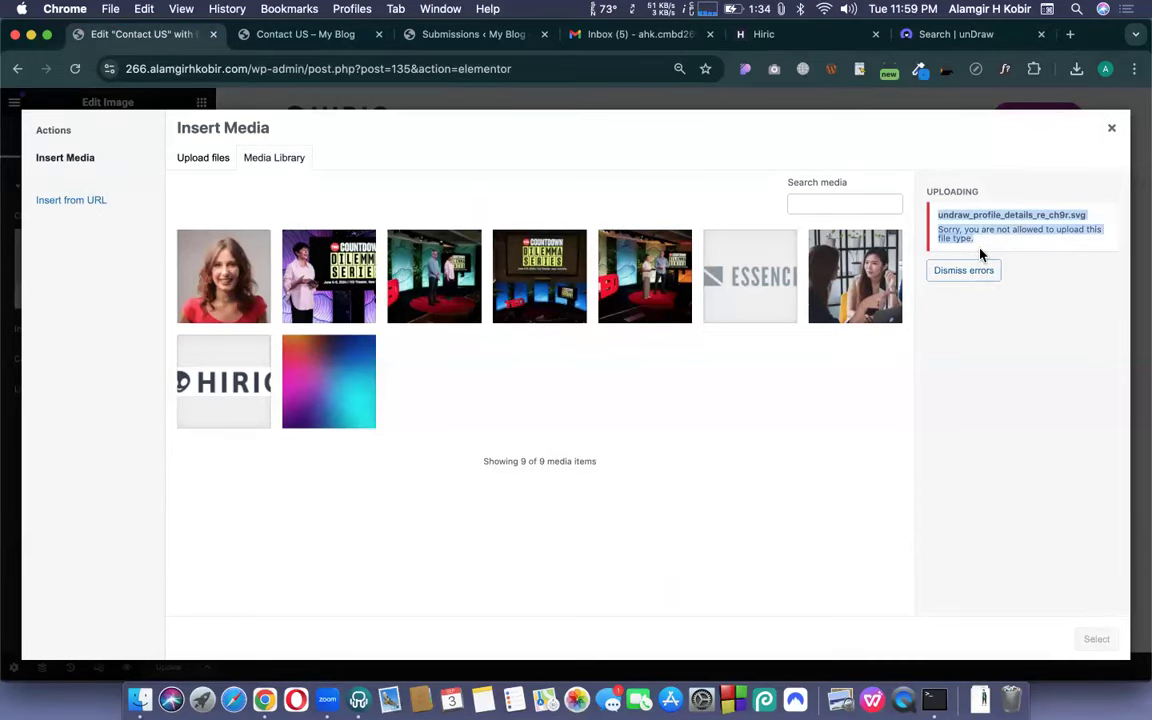
pyautogui.click(1111, 128)
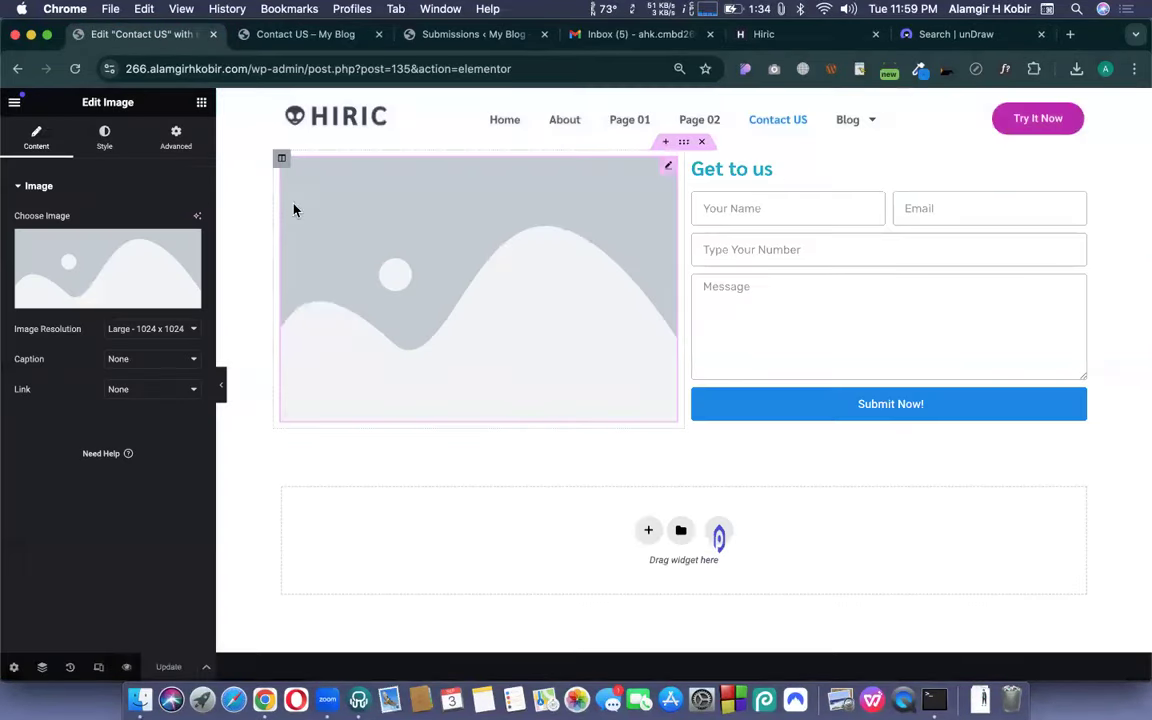
# - Enable unfiltered SVG uploads through a temporary Icon widget, then delete that widget
pyautogui.click(203, 104)
pyautogui.scroll(-4, 98, 411)
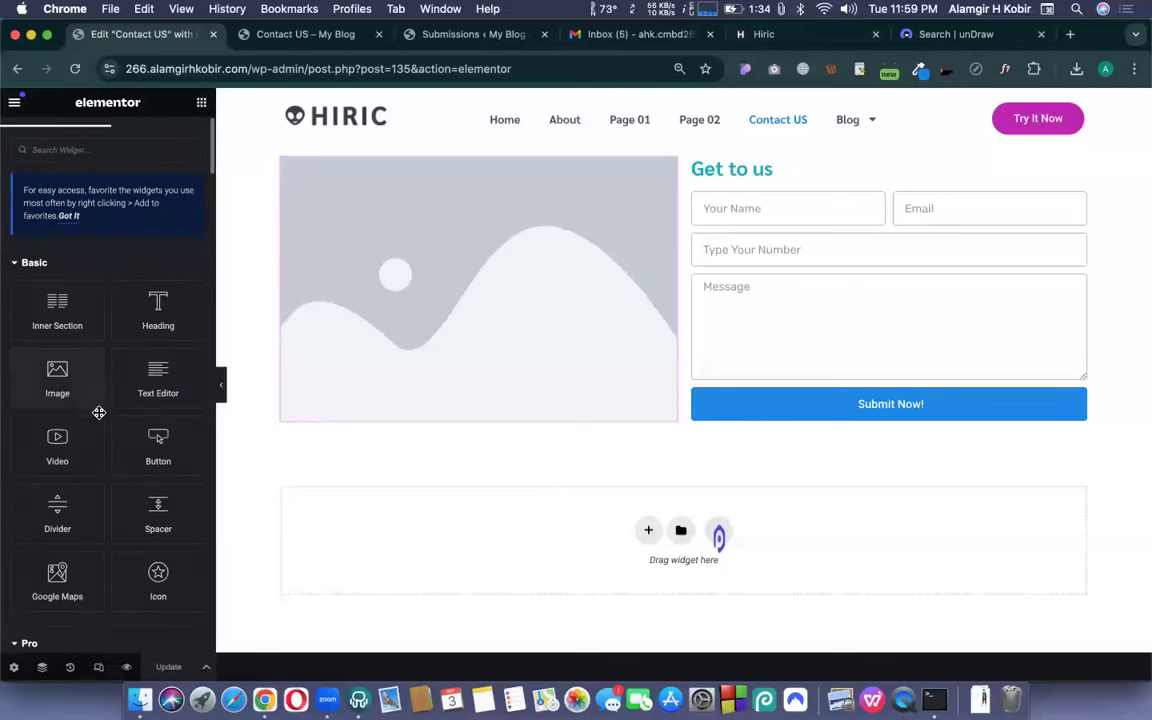
pyautogui.moveTo(226, 420); pyautogui.dragTo(352, 424)
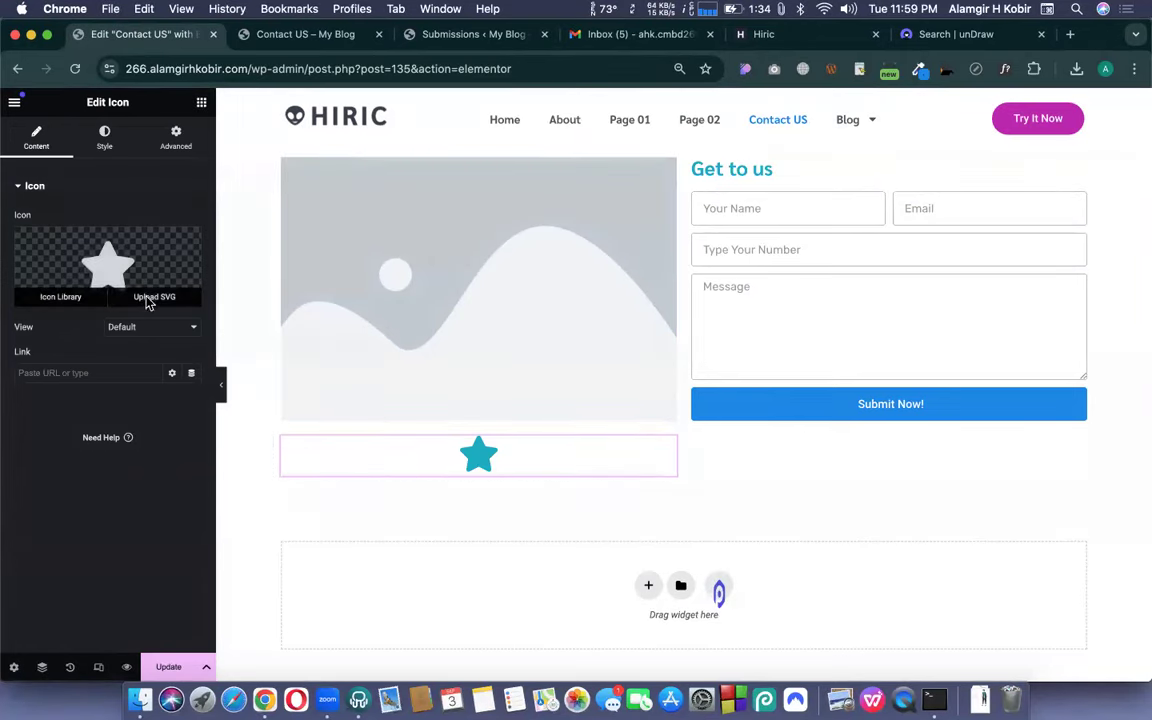
pyautogui.click(152, 298)
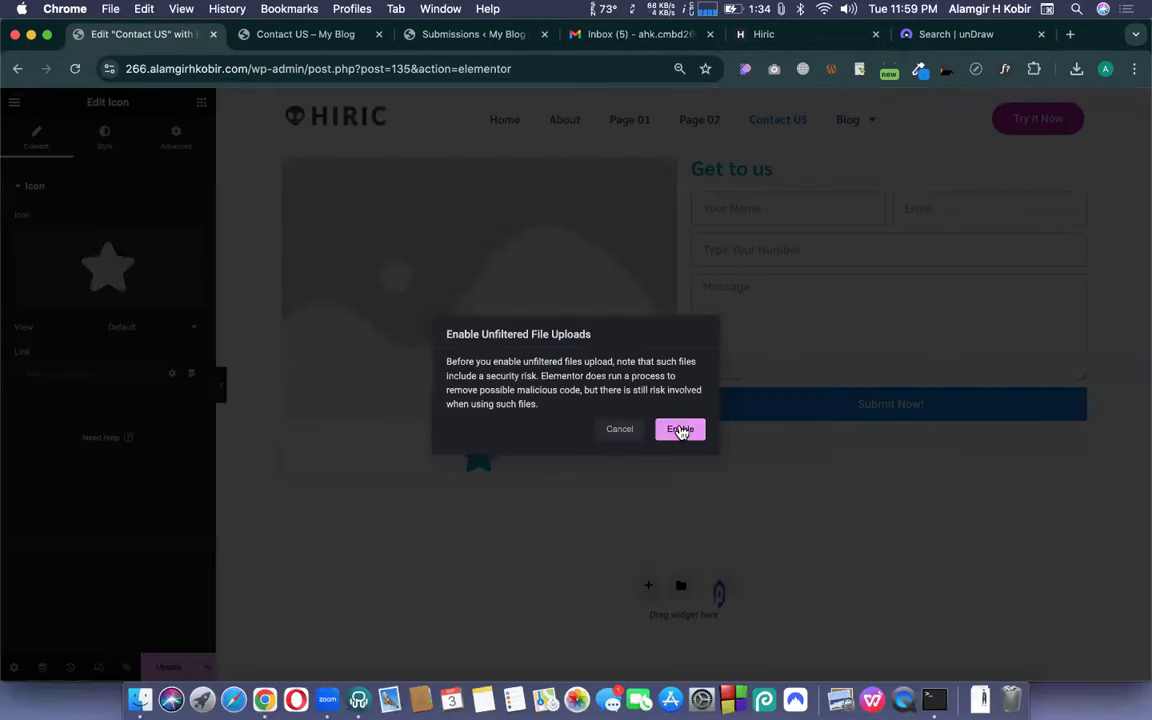
pyautogui.click(680, 429)
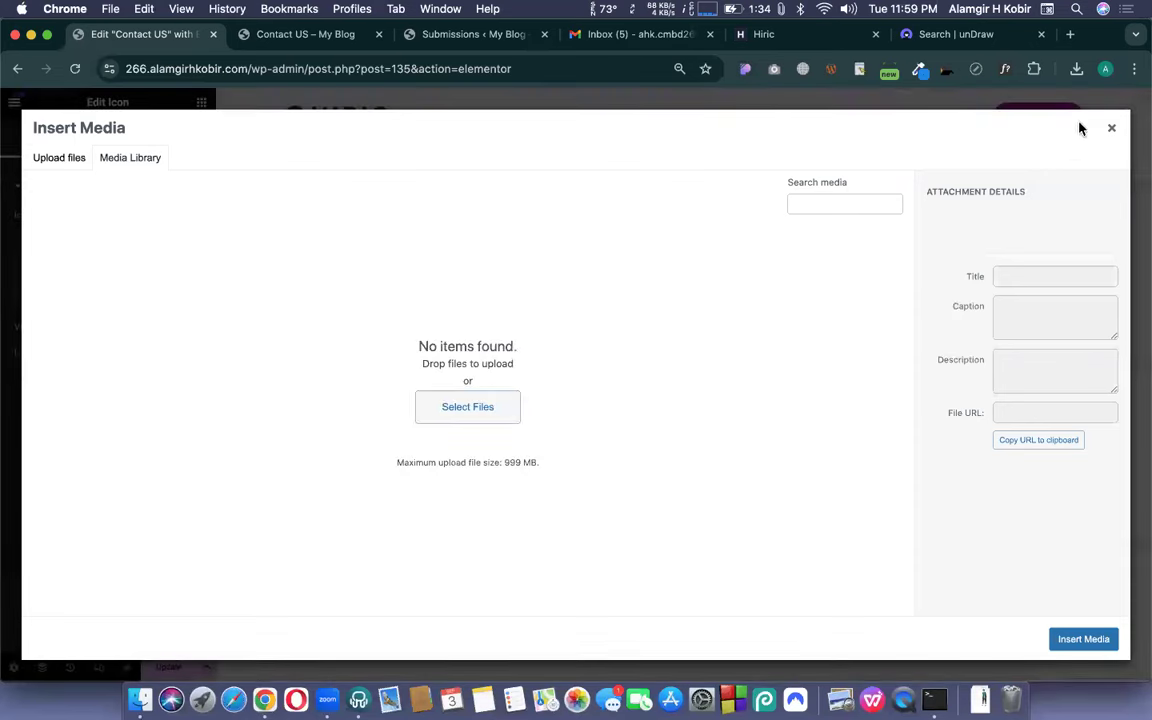
pyautogui.click(1111, 128)
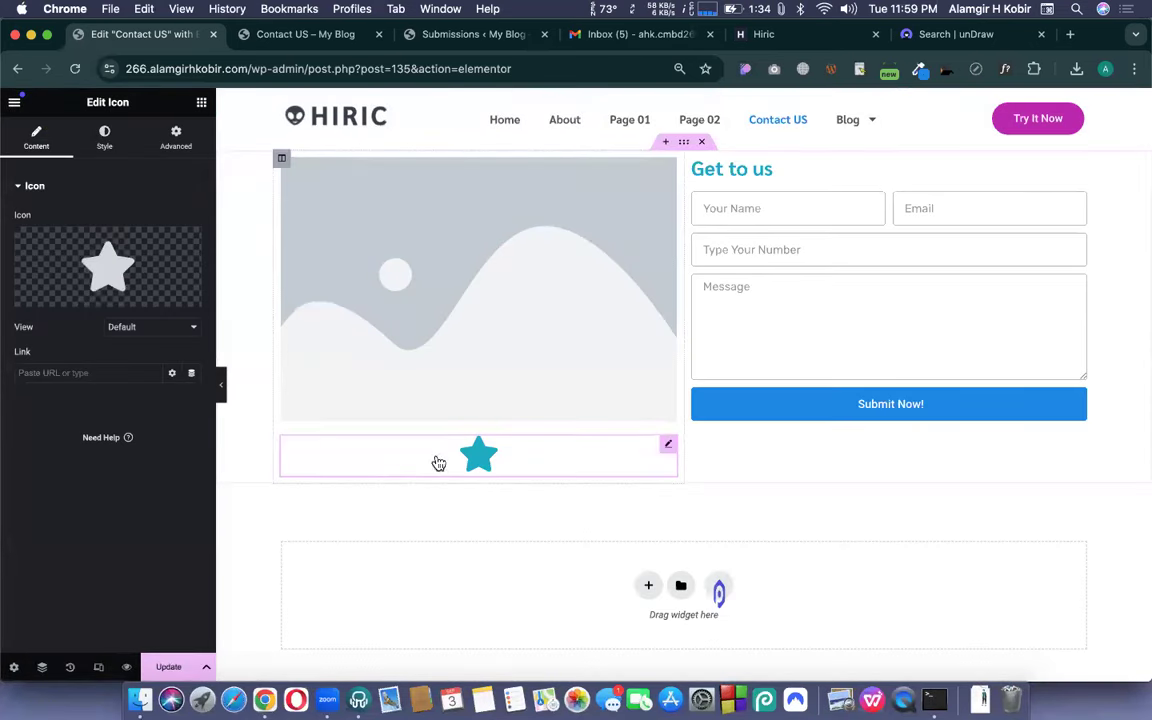
pyautogui.rightClick(438, 463)
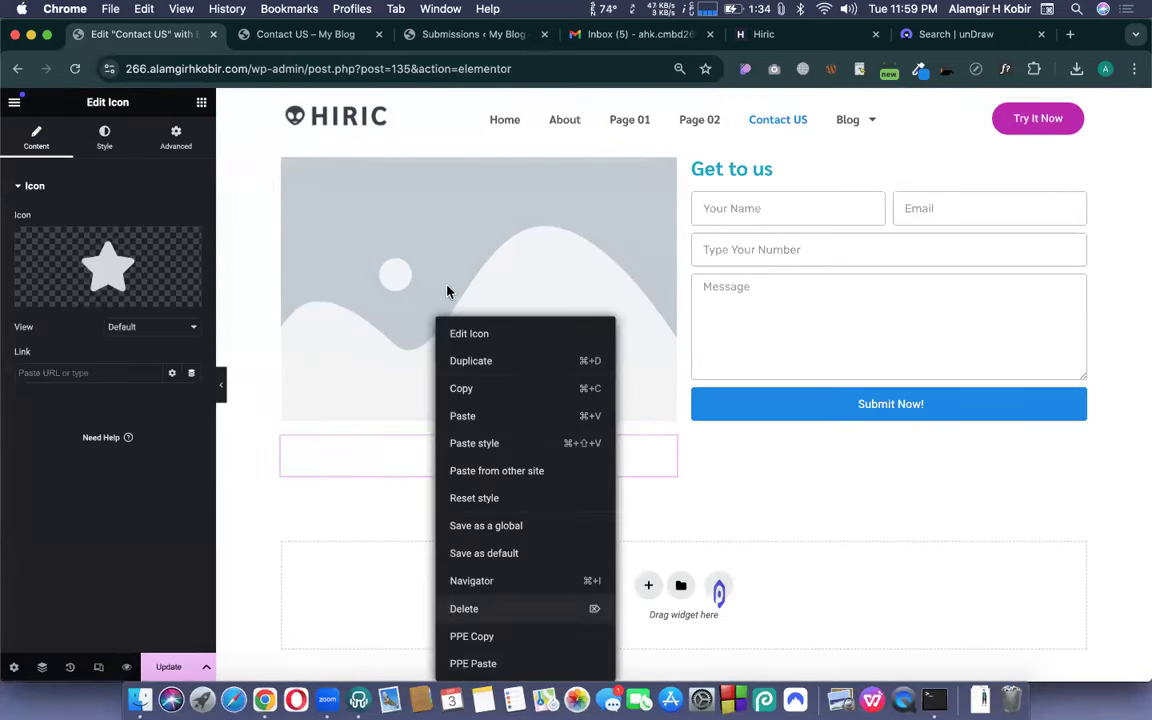
pyautogui.click(466, 609)
# - Upload the Profile details SVG into the placeholder Image widget and save the page
pyautogui.click(380, 290)
pyautogui.click(114, 296)
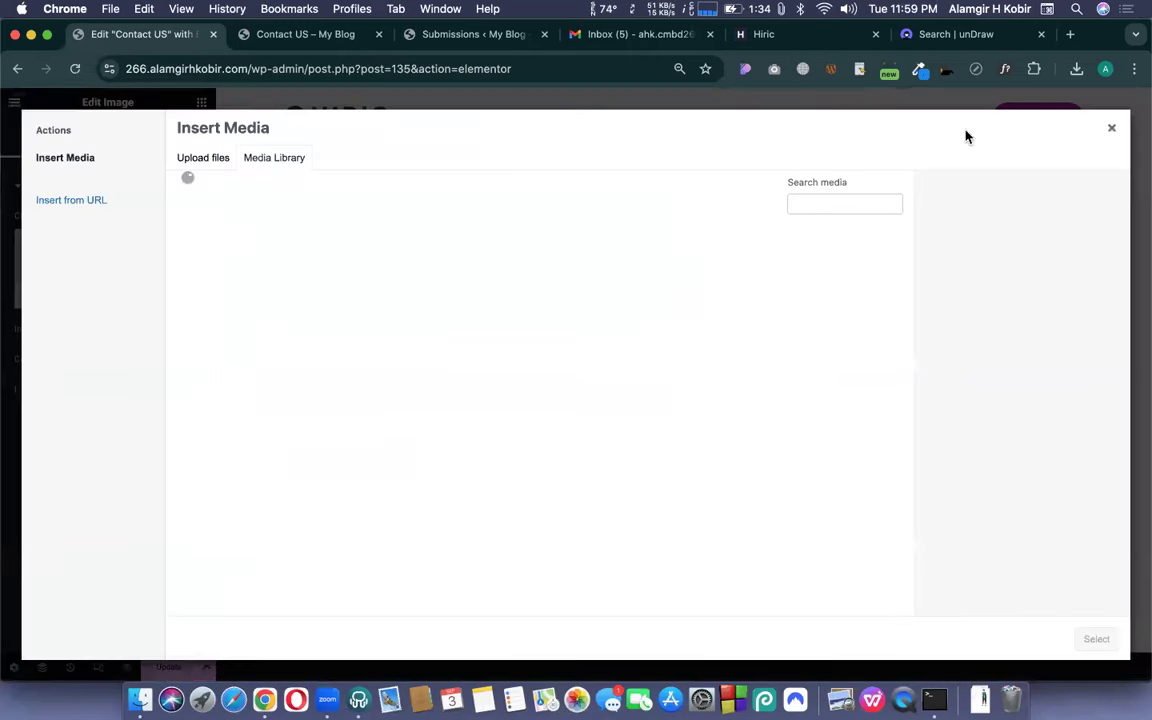
pyautogui.click(1076, 68)
pyautogui.moveTo(880, 134); pyautogui.dragTo(783, 373)
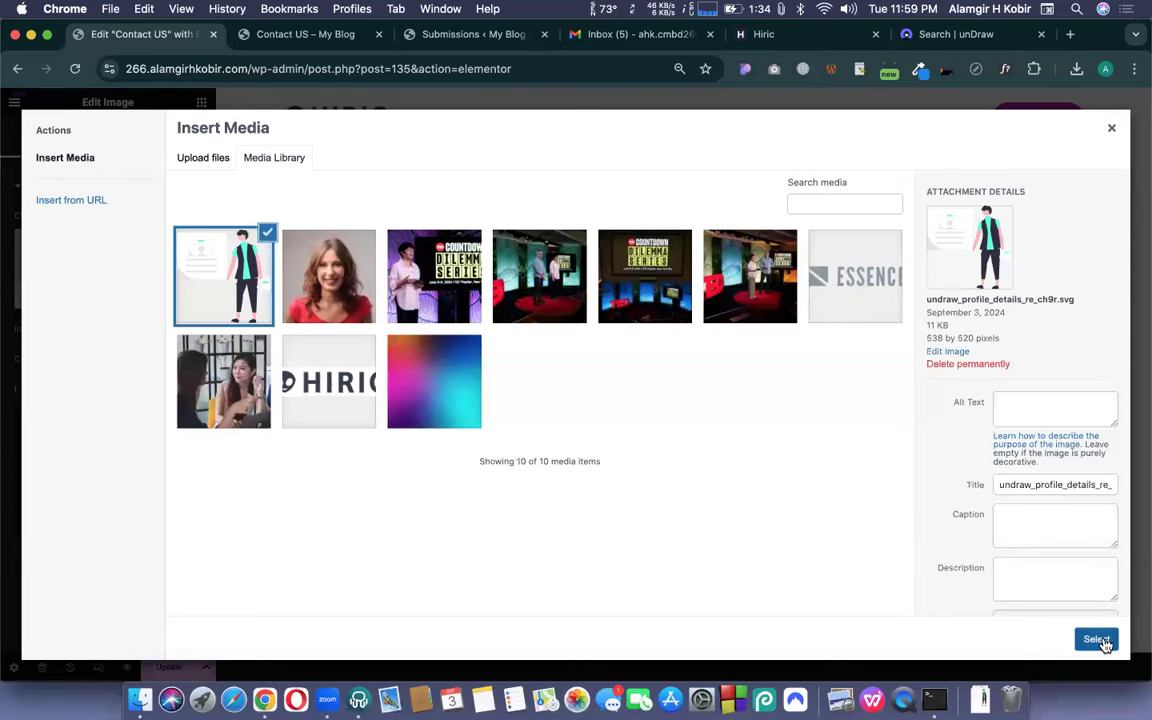
pyautogui.click(1097, 640)
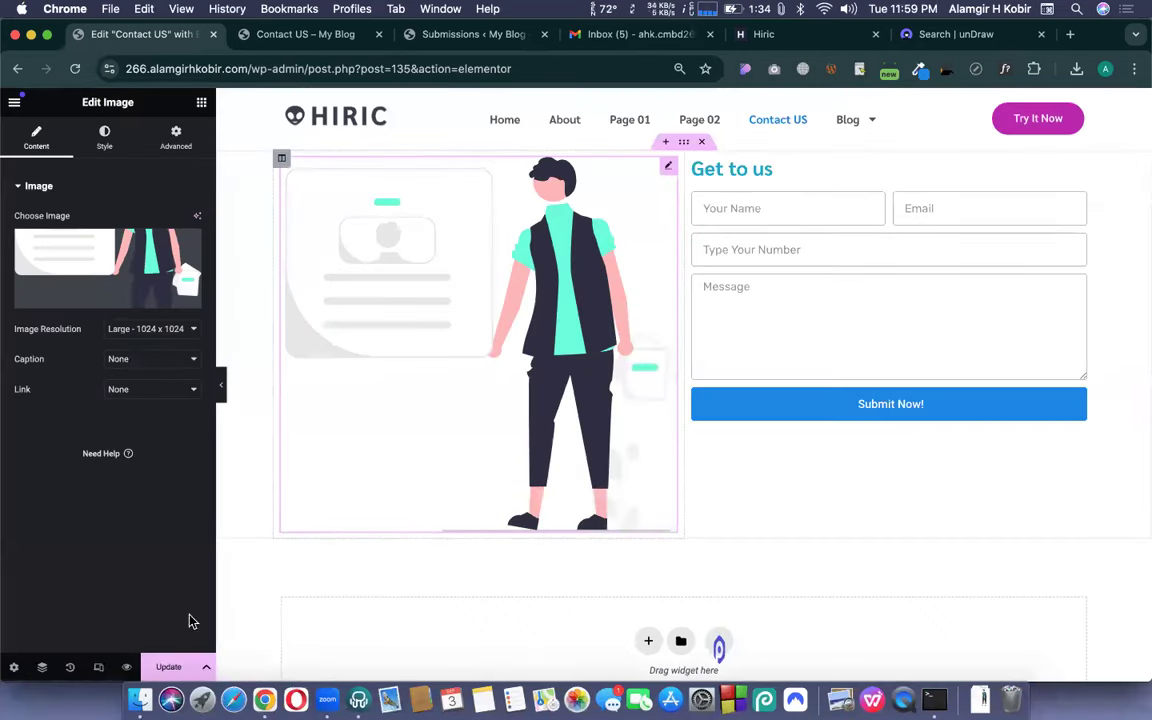
pyautogui.click(168, 667)
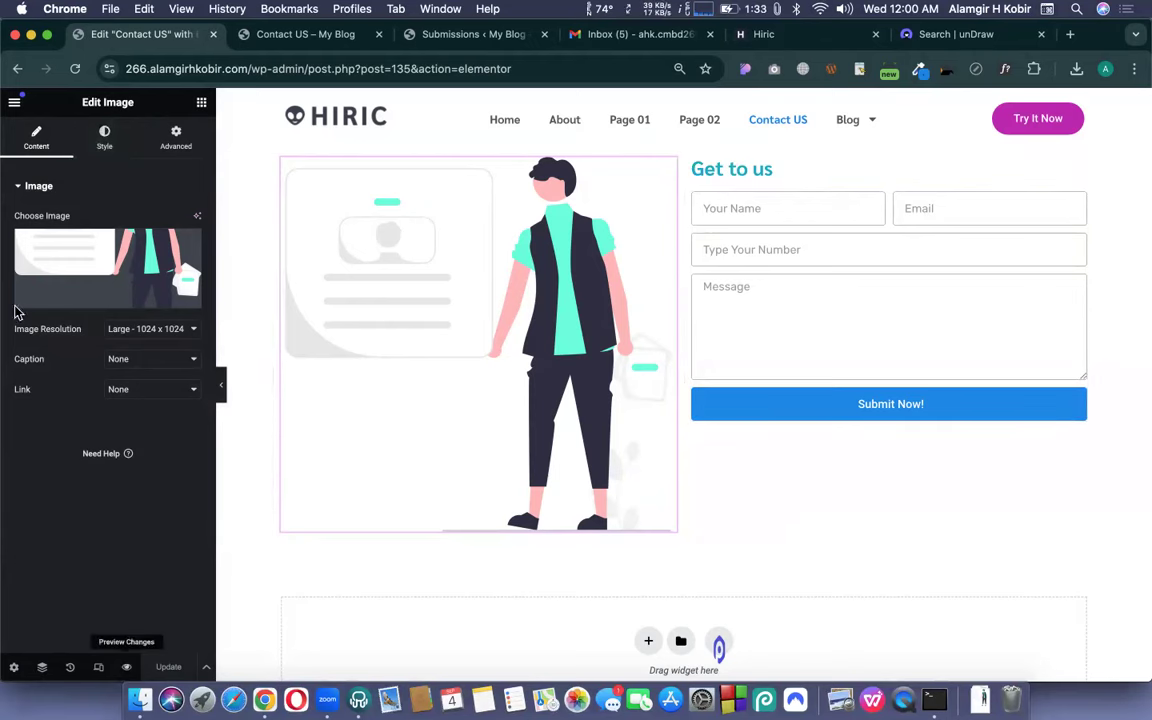
# - View the live Contact US page and copy its web address
pyautogui.click(14, 102)
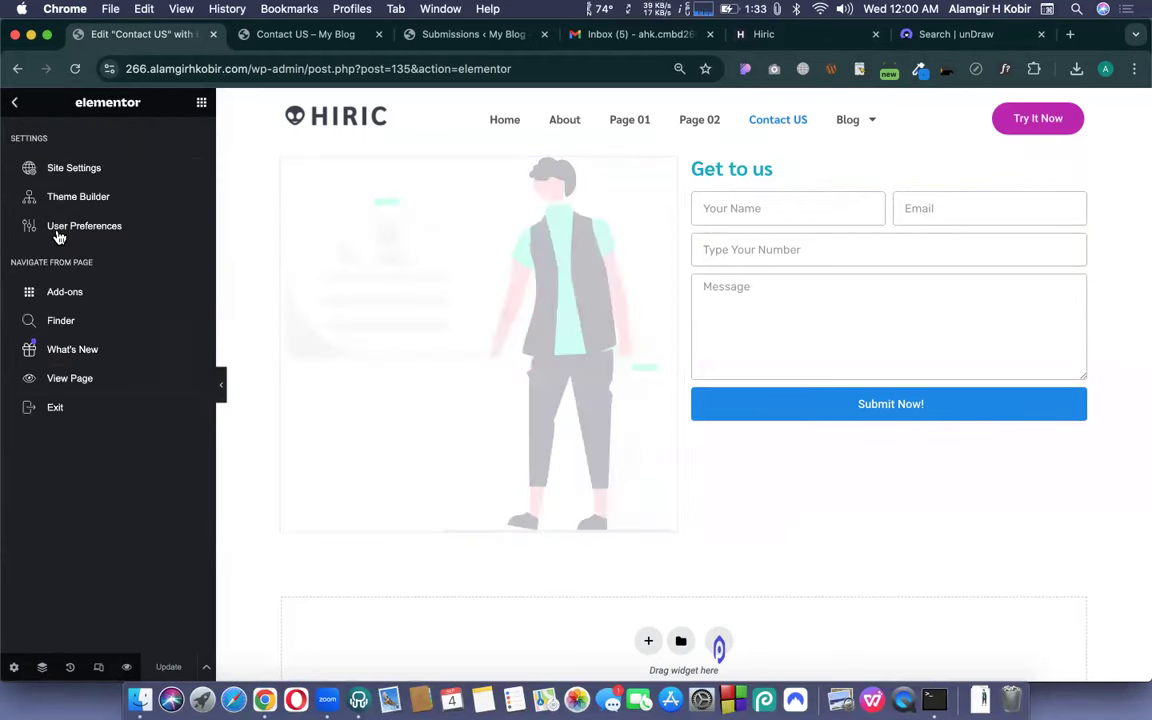
pyautogui.click(71, 380)
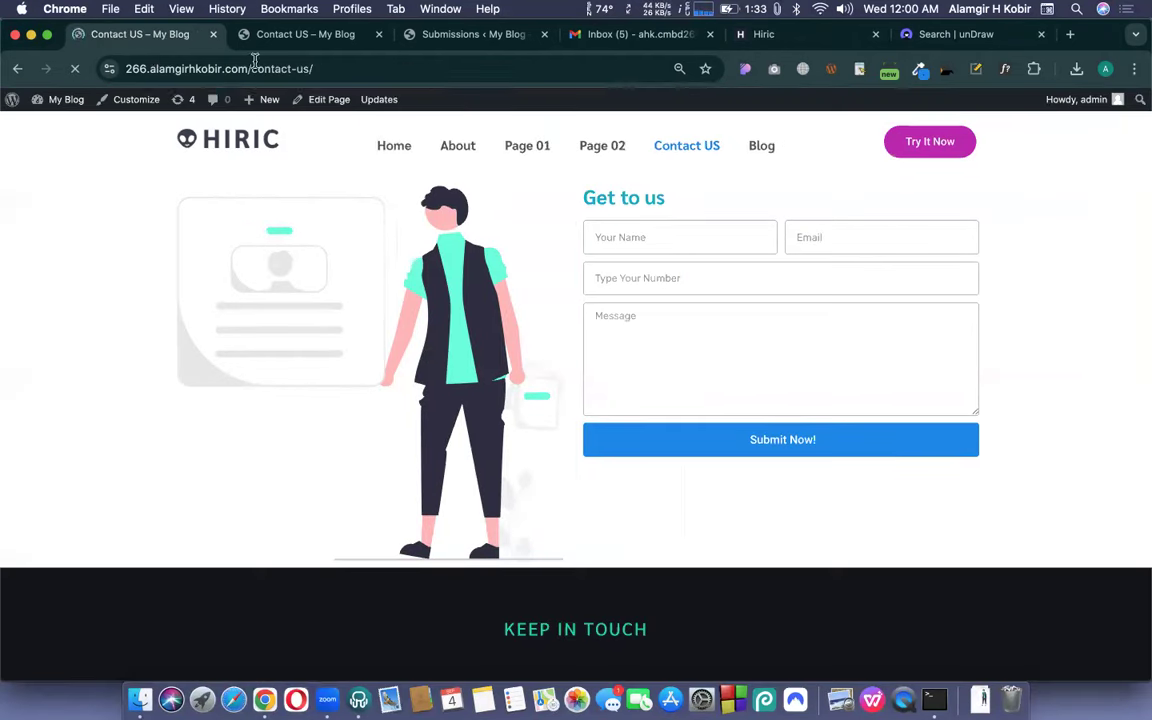
pyautogui.click(255, 64)
pyautogui.press('super+c')
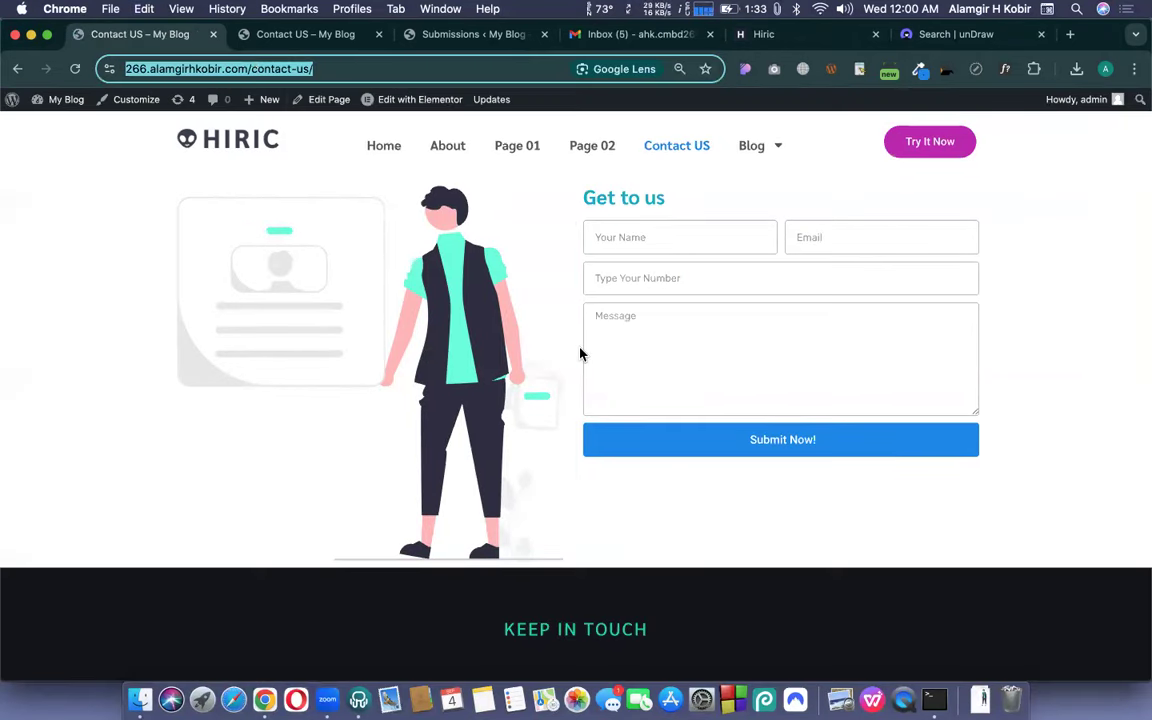